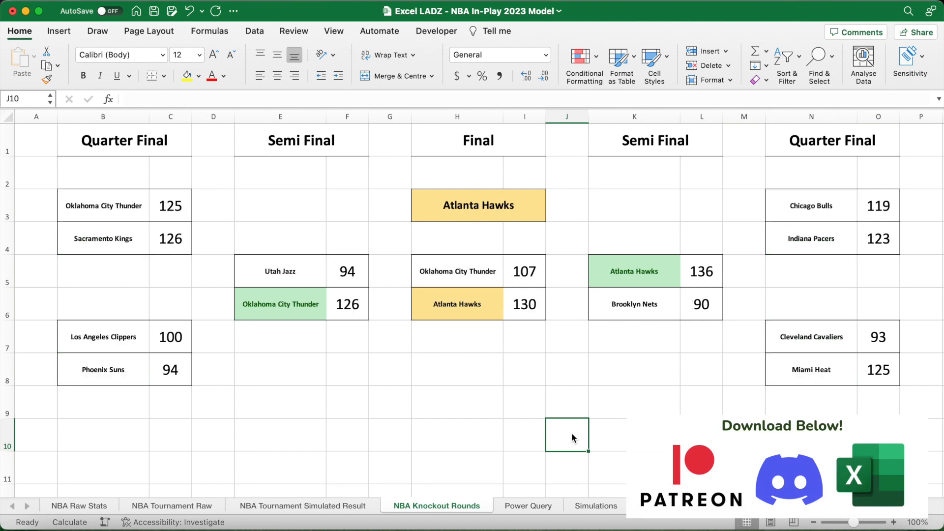
- Recalculate the NBA Knockout Rounds bracket repeatedly to view different simulated tournament outcomes
key("F9")
key("F9")
key("F9")
key("F9")
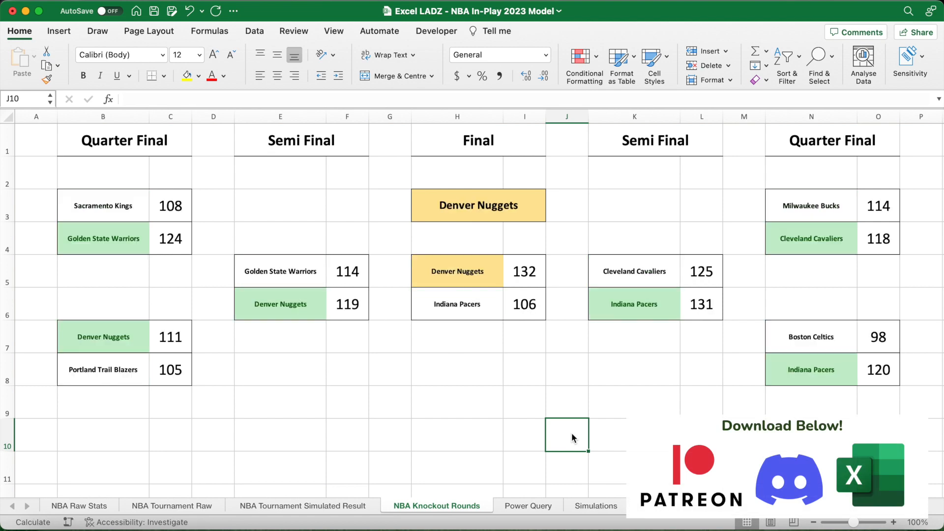
key("F9")
key("F9")
key("F9")
key("F9")
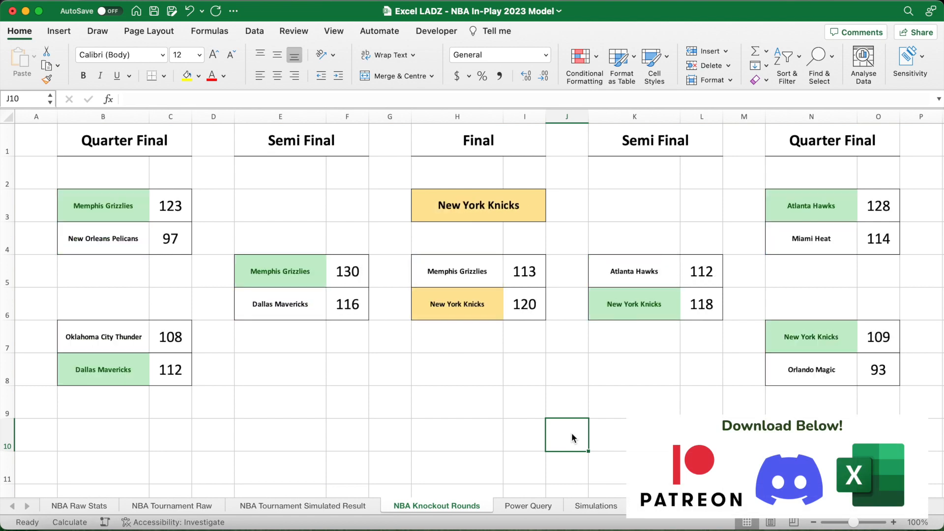
key("F9")
key("F9")
key("F9")
key("F9")
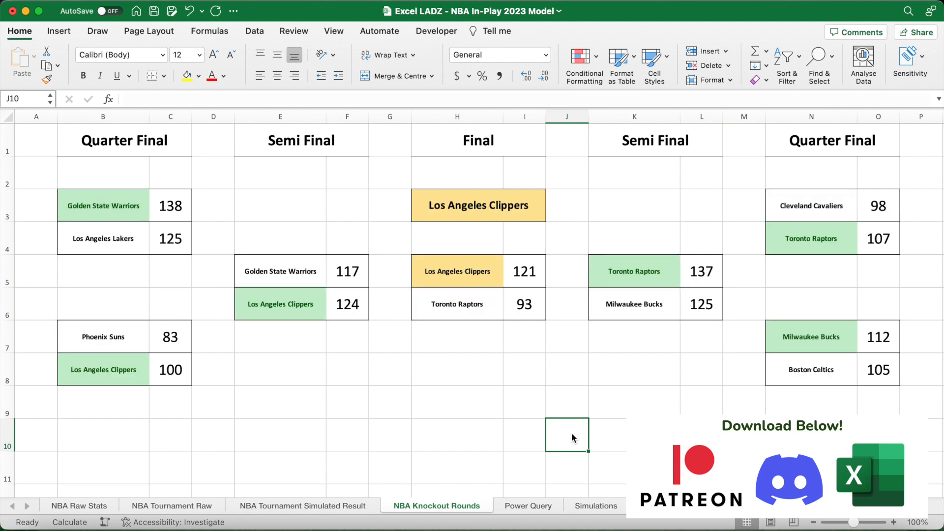
key("F9")
key("F9")
key("F9")
key("F9")
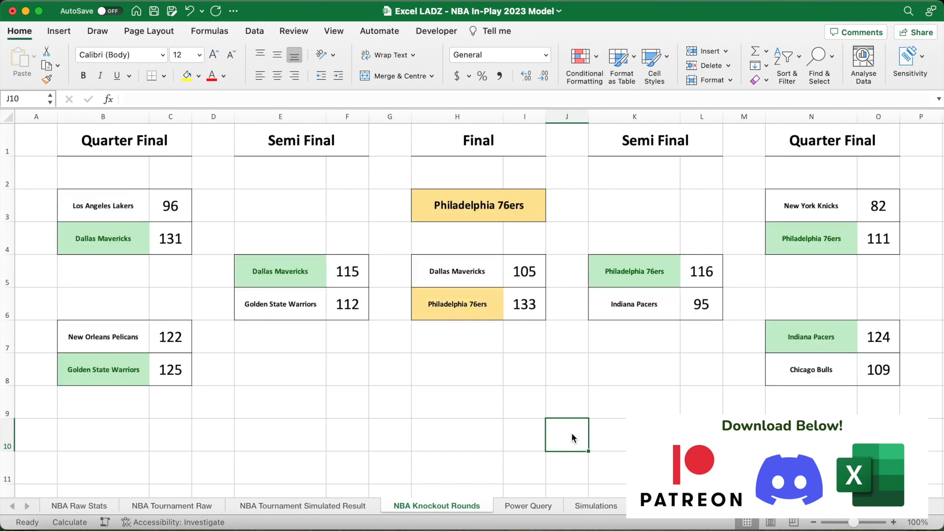
key("F9")
key("F9")
key("F9")
key("F9")
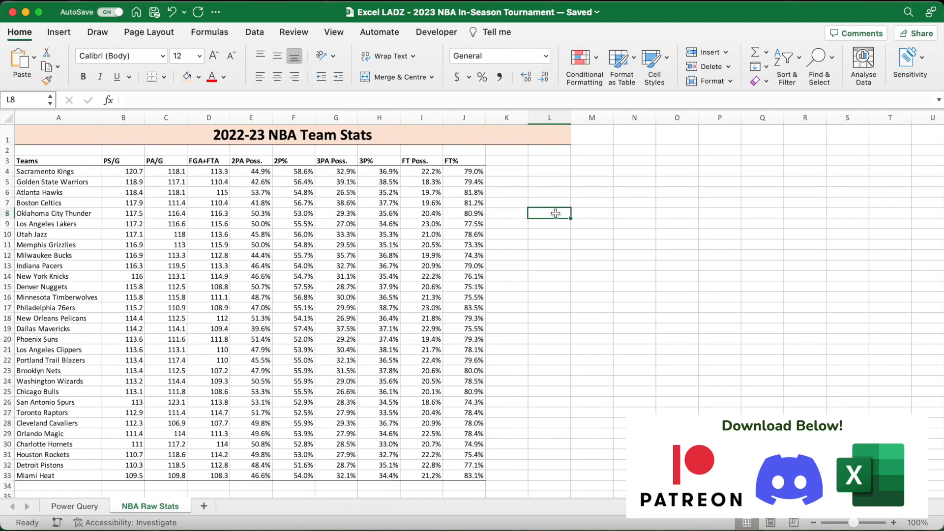
- Examine the team list and the stat columns from PS/G through FT% in the 2022-23 NBA Team Stats table
left_click_drag(83, 173, 76, 476)
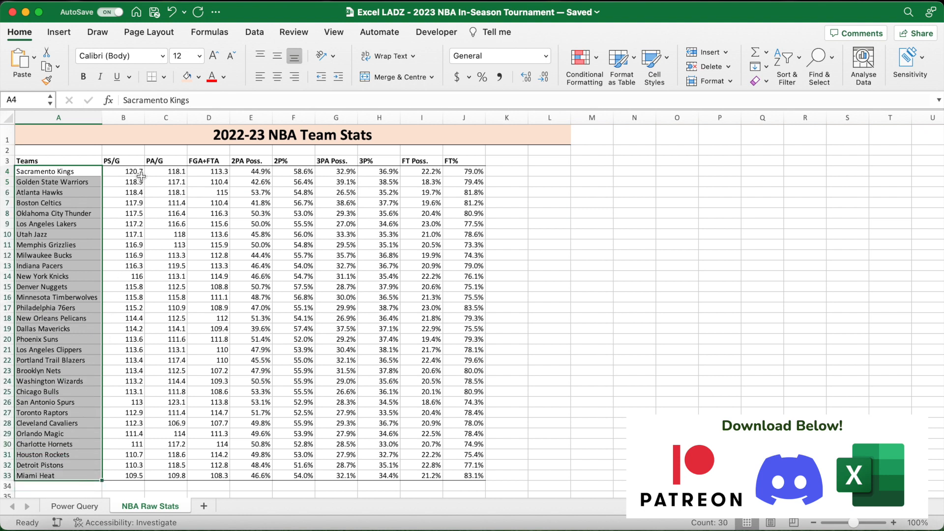
left_click(133, 163)
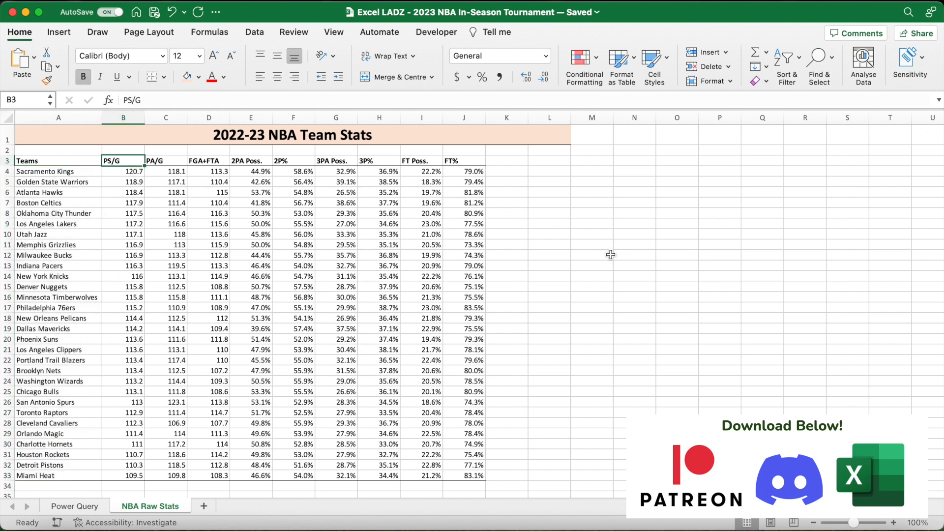
key("Right")
key("Right")
key("Right")
key("Right")
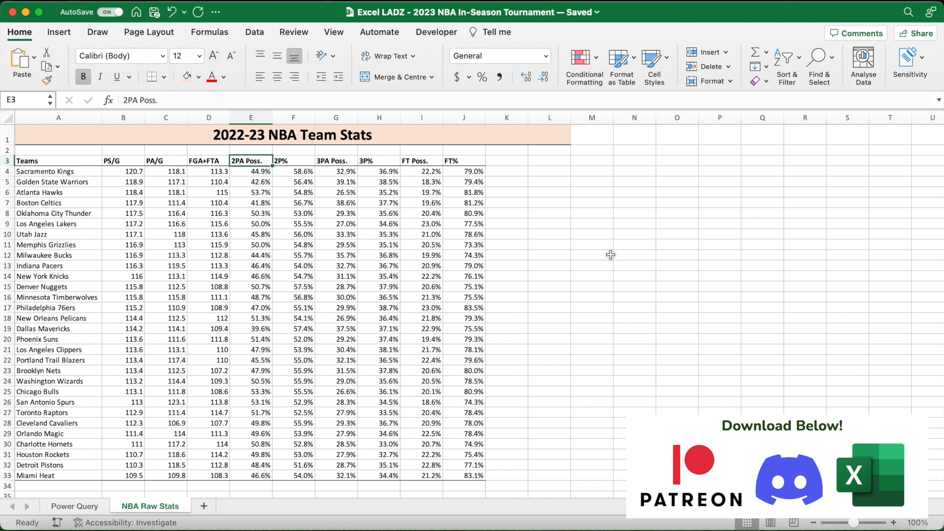
key("Right")
key("Right")
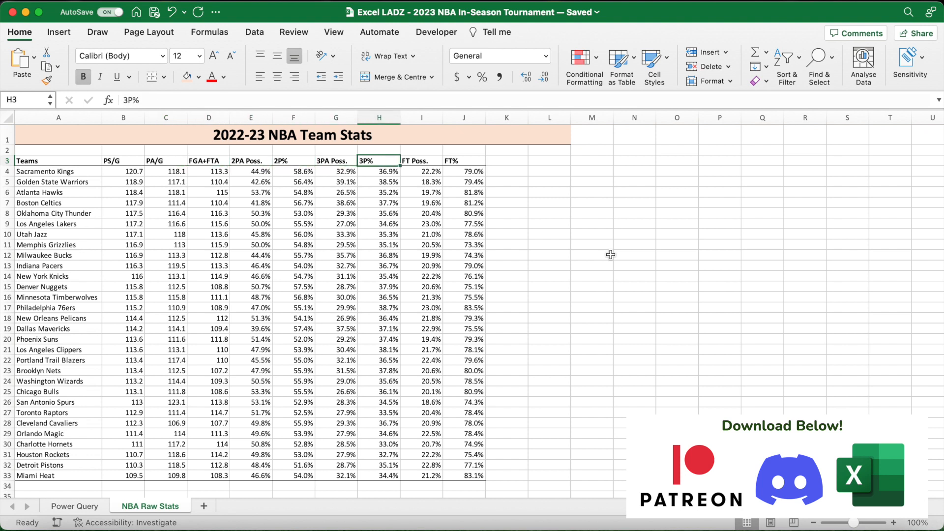
key("Right")
key("Right")
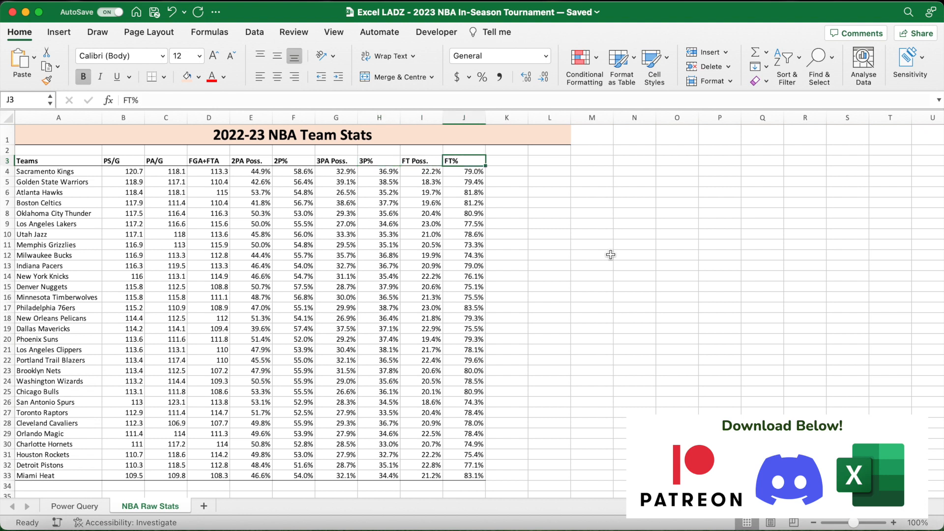
- Review the 2PA, 3PA and FT possession-share columns, including the formula behind the Sacramento Kings' 2PA Poss. value
key("Left")
key("Left")
key("Left")
key("Left")
key("Left")
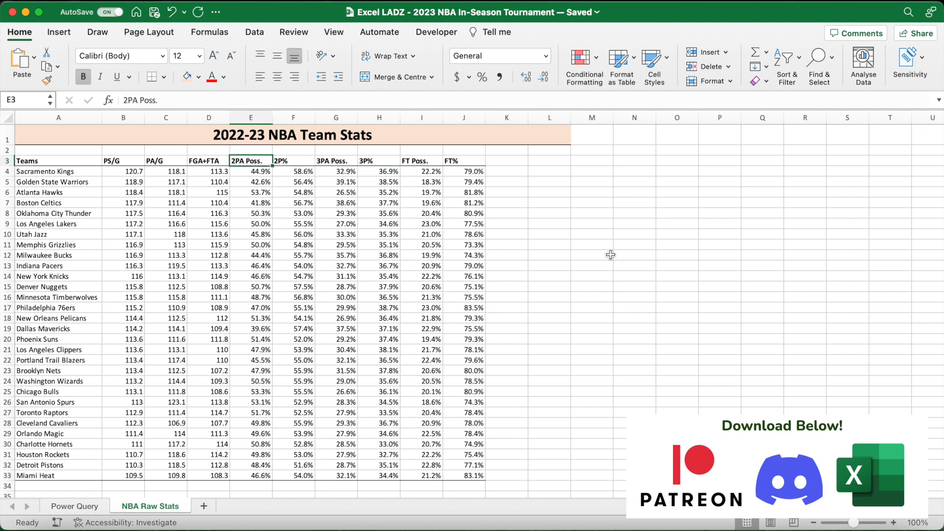
key("Down")
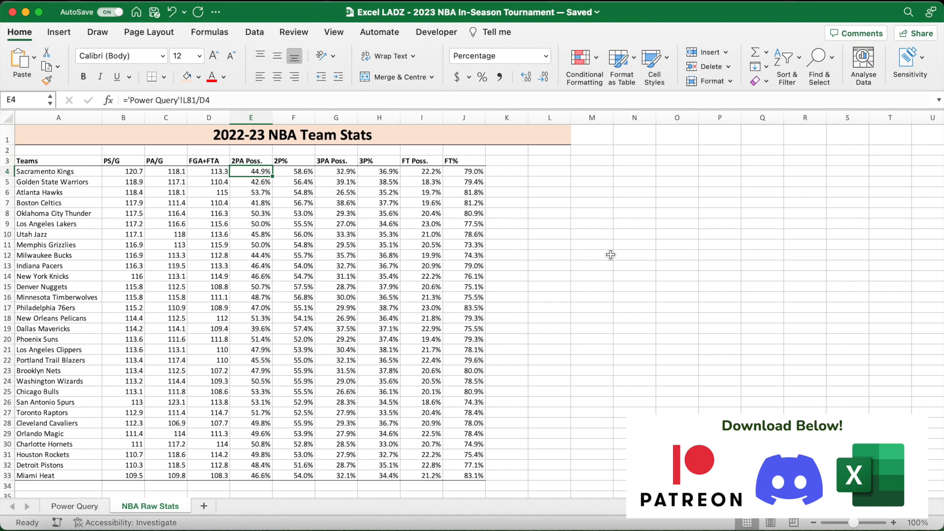
key("Up")
key("Right")
key("Right")
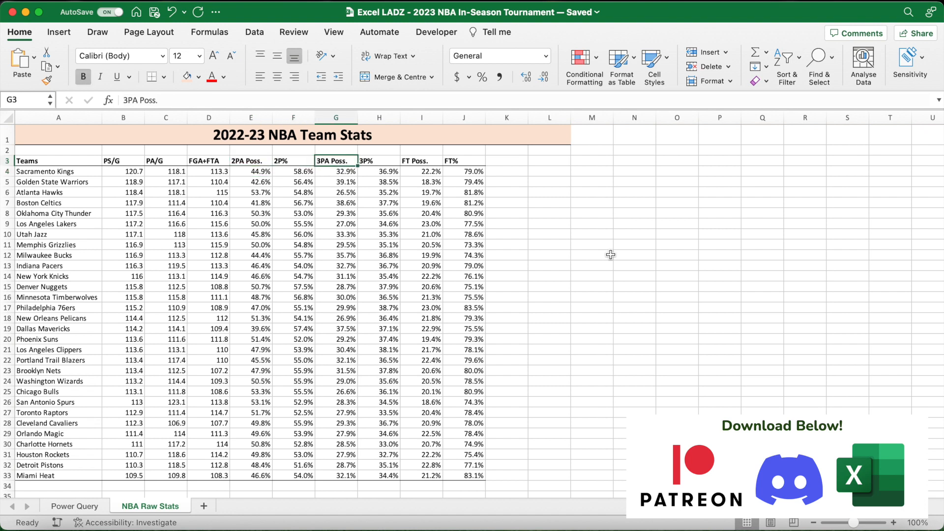
key("Right")
key("Right")
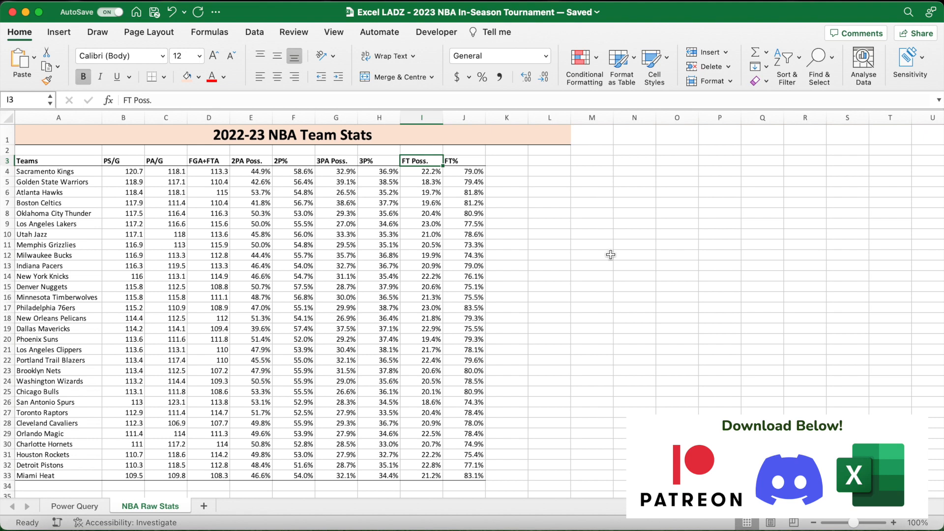
key("Right")
key("Right")
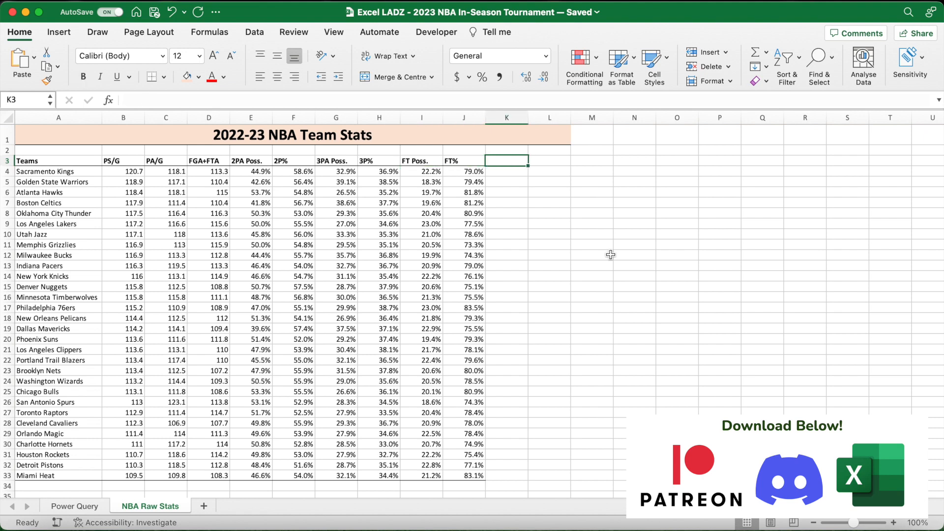
- Add a bold "Average:" label in cell A34, directly below the last team
scroll(611, 254, "down", 3)
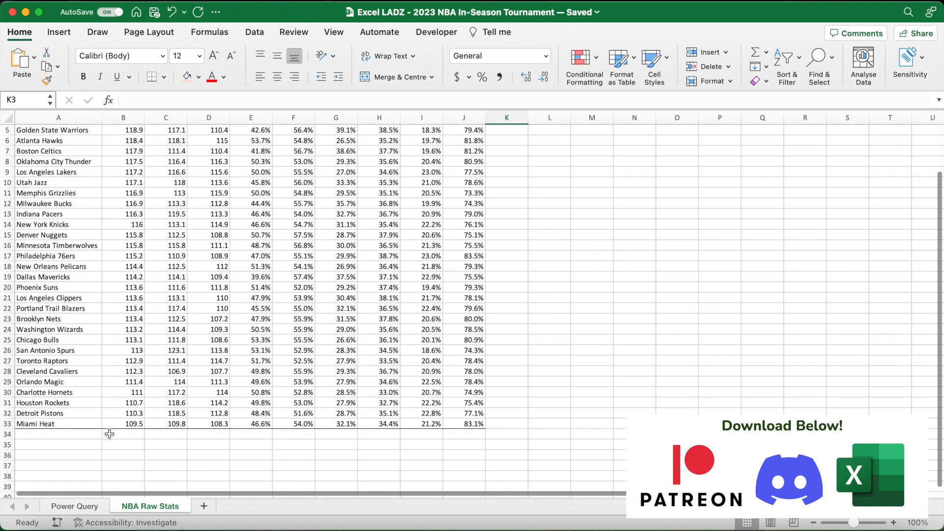
left_click(93, 434)
key("super+b")
type("Average:")
- Average the PS/G column in B34 with =AVERAGE(B4:B33)
key("Tab")
type("=")
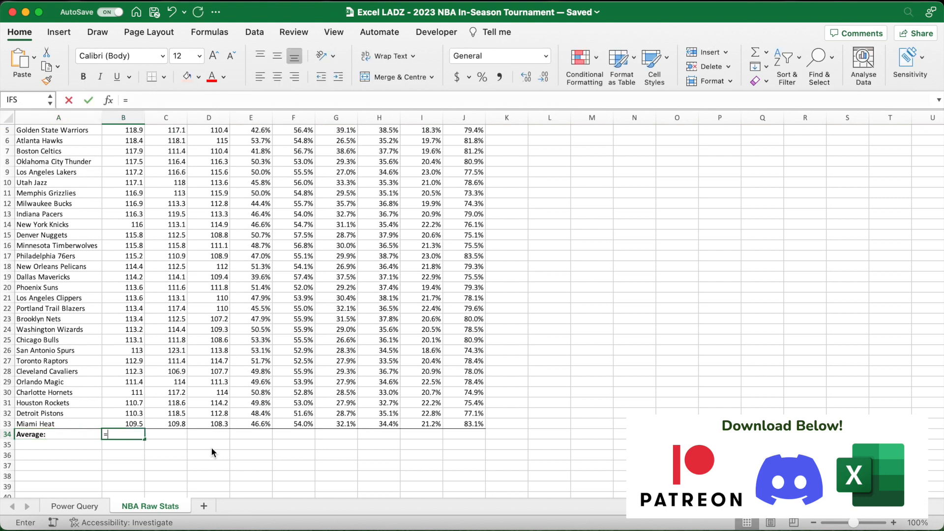
type("AVERAGE(")
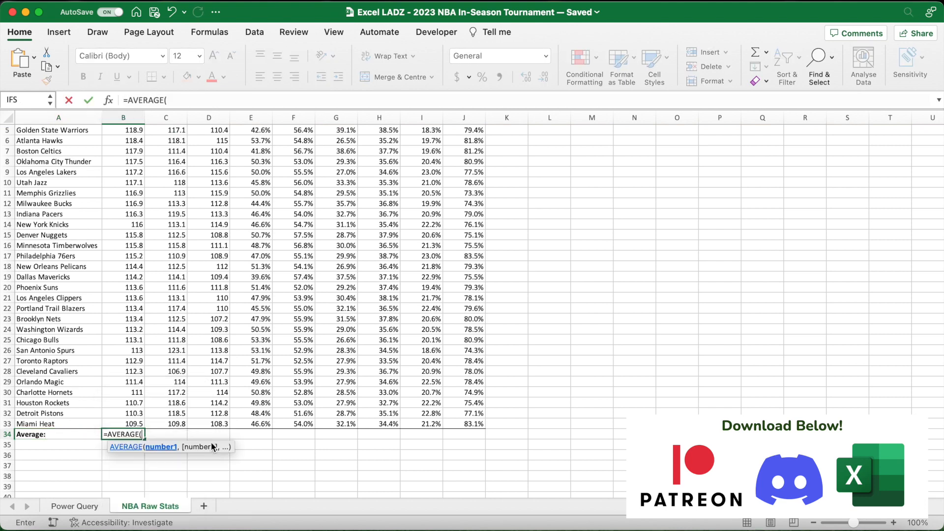
scroll(221, 330, "up", 4)
left_click(132, 172)
left_click_drag(132, 173, 130, 474)
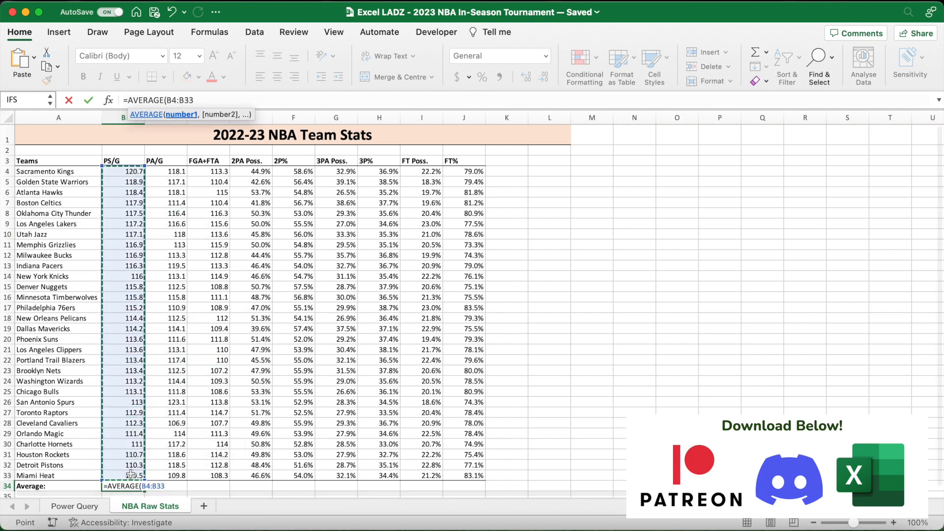
type(")")
key("Return")
- Copy the average formula across to the PA/G column in C34 and show both averages to one decimal place
left_click(141, 467)
left_click_drag(143, 469, 184, 469)
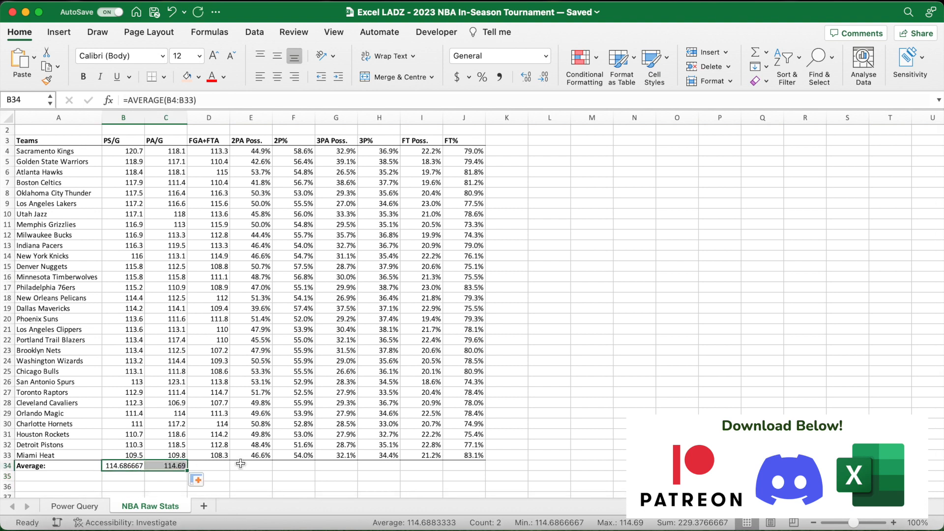
left_click(546, 78)
left_click(543, 77)
left_click(544, 77)
left_click(543, 78)
left_click(543, 78)
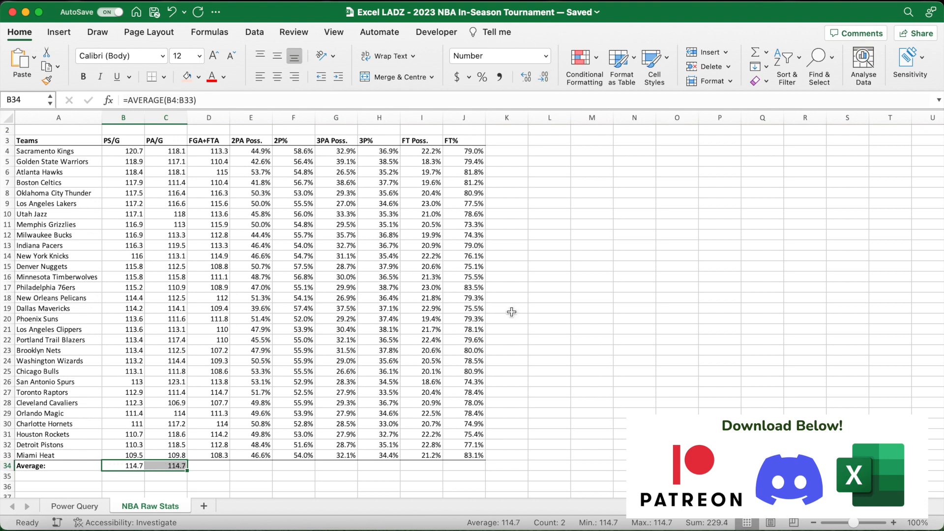
left_click(509, 360)
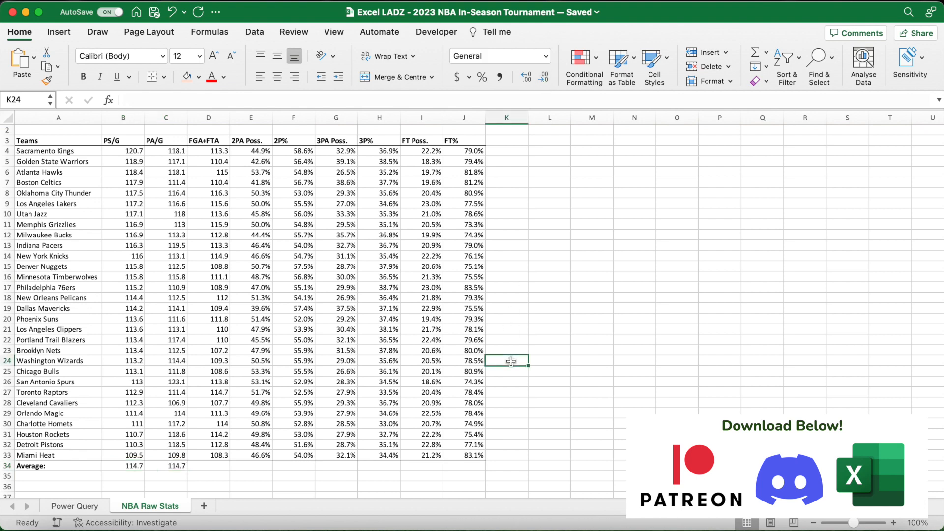
- Add the column headers ATT in K3 and DEF in L3, beside FT%
scroll(511, 361, "up", 2)
left_click(512, 160)
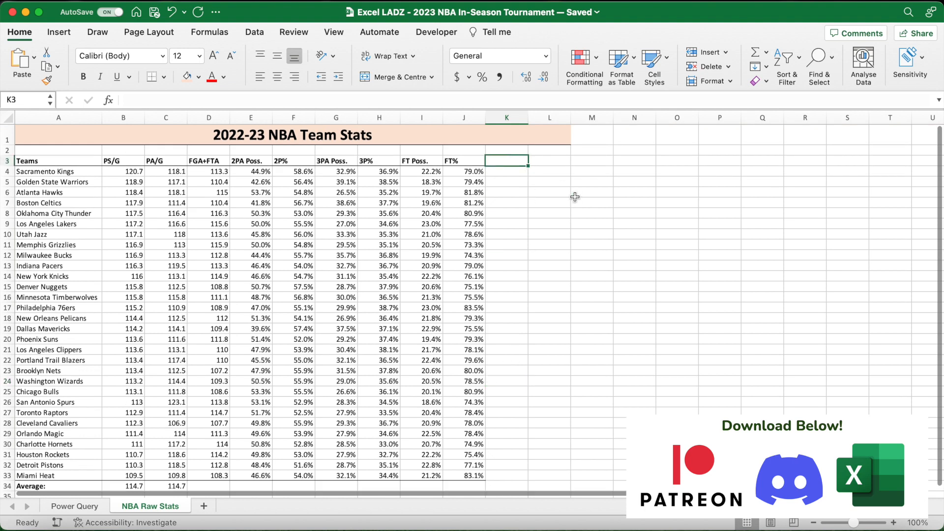
type("ATT")
key("Tab")
type("DE")
- Calculate the Sacramento Kings' ATT rating in K4 with =B4/$B$34, keeping the average reference absolute
left_click(514, 170)
type("=")
left_click(138, 172)
type("/")
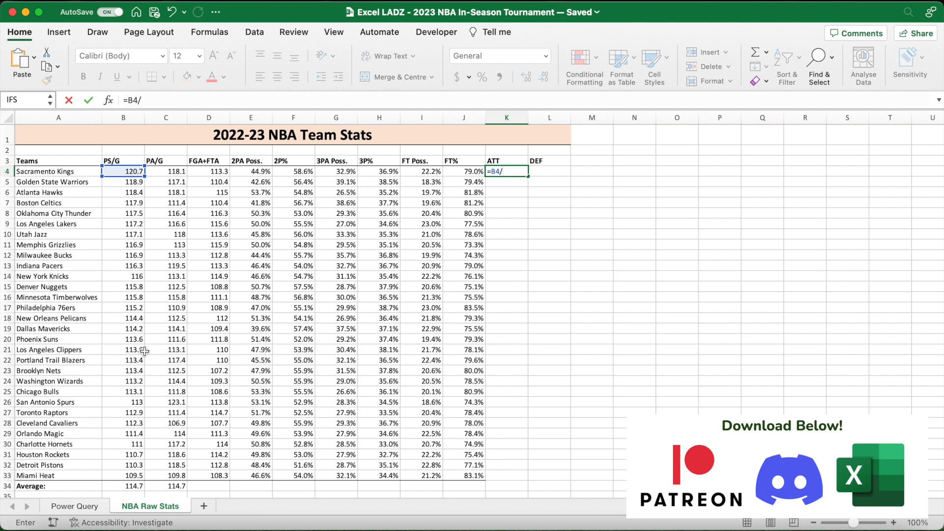
left_click(132, 485)
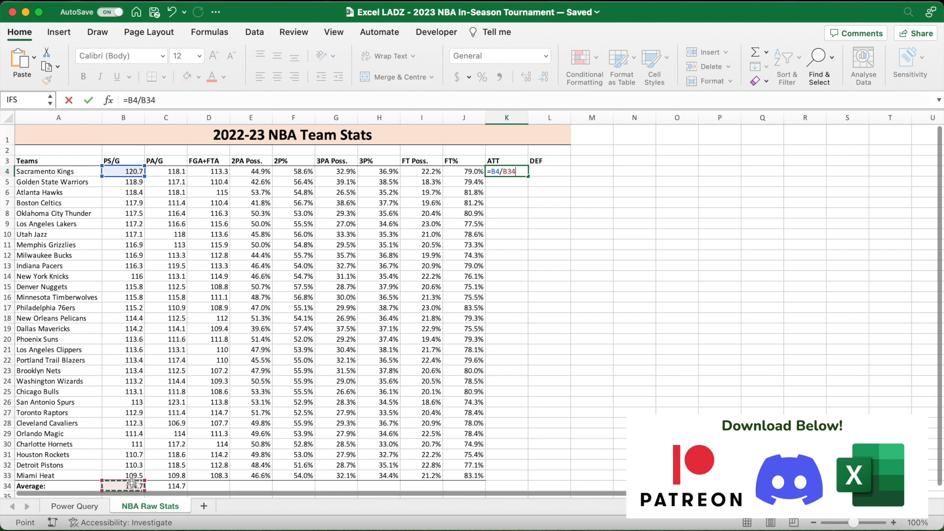
key("cmd+t")
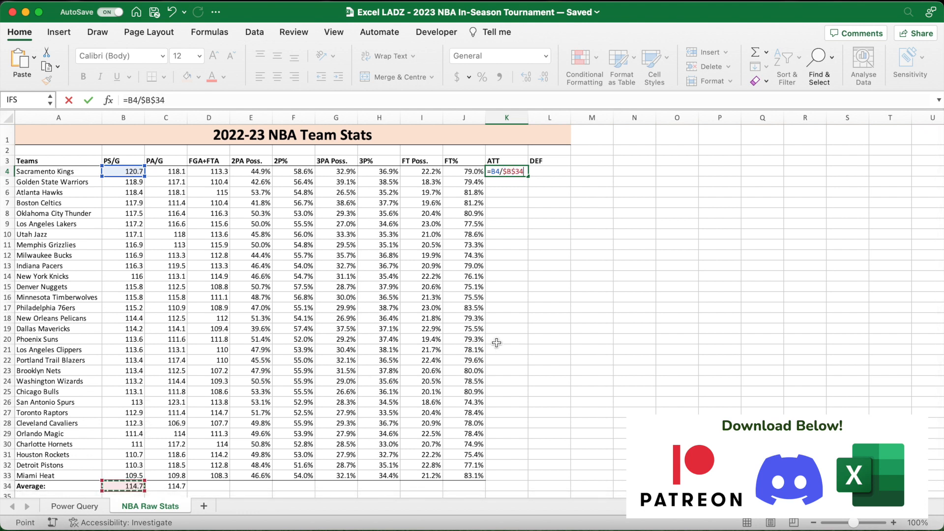
key("Return")
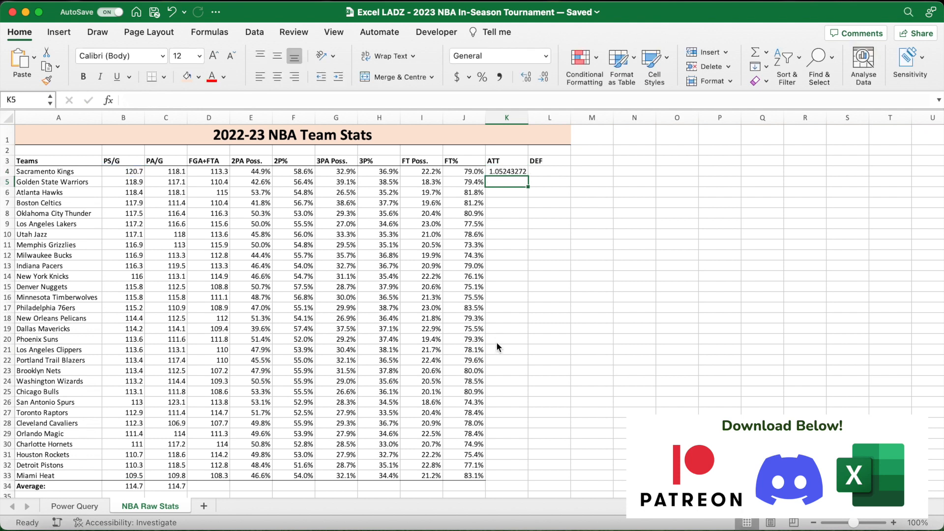
- Format the Sacramento Kings' ATT rating in K4 to two decimal places
left_click(515, 170)
left_click(544, 78)
left_click(544, 78)
left_click(544, 78)
left_click(544, 78)
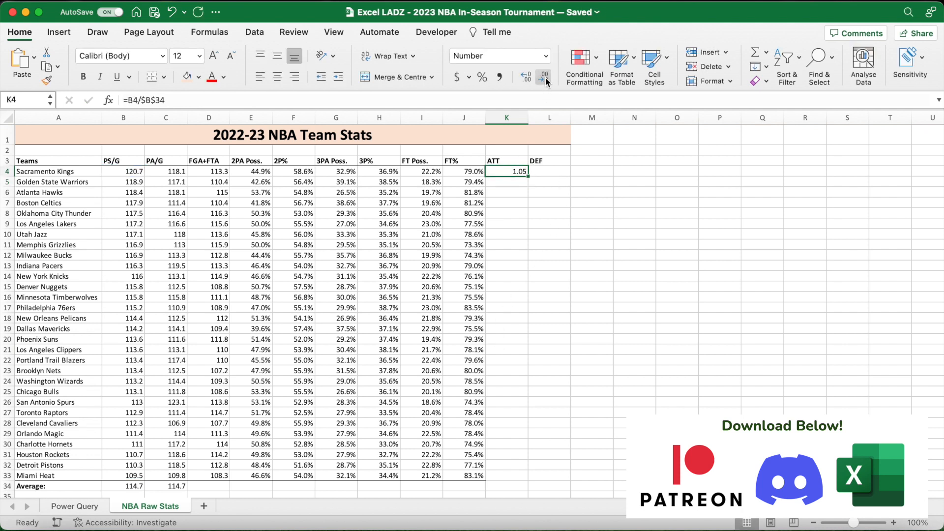
left_click(546, 191)
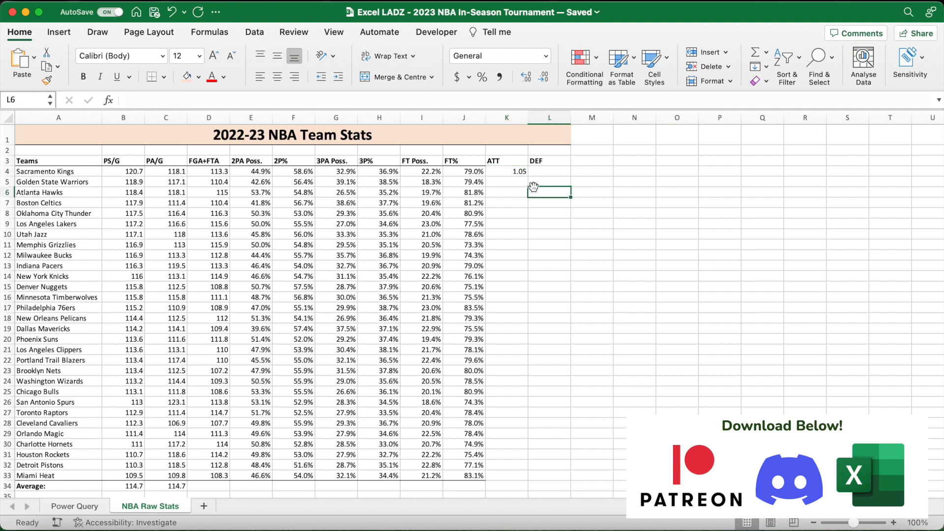
- Change the ATT formula in K4 to =1+((B4/$B$34-1)*0.75) so the deviation from average is weighted at 75%
left_click(515, 173)
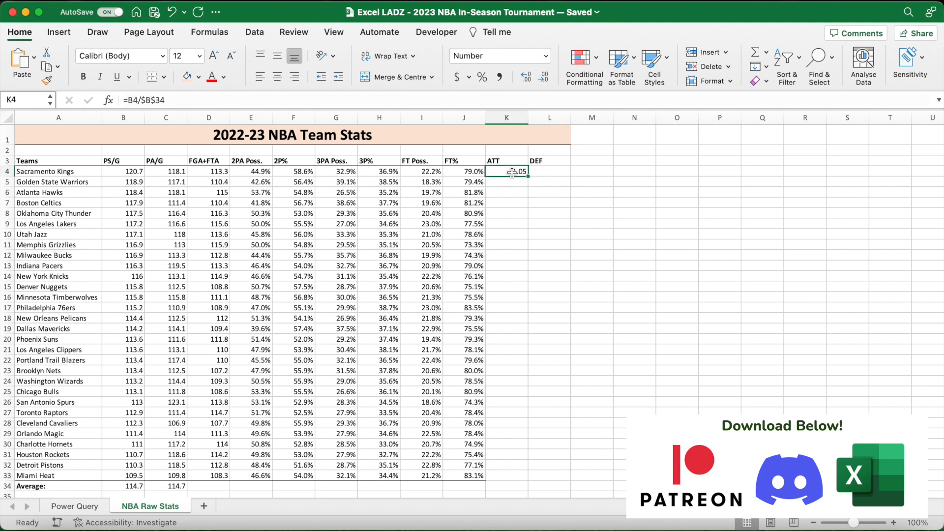
left_click(129, 102)
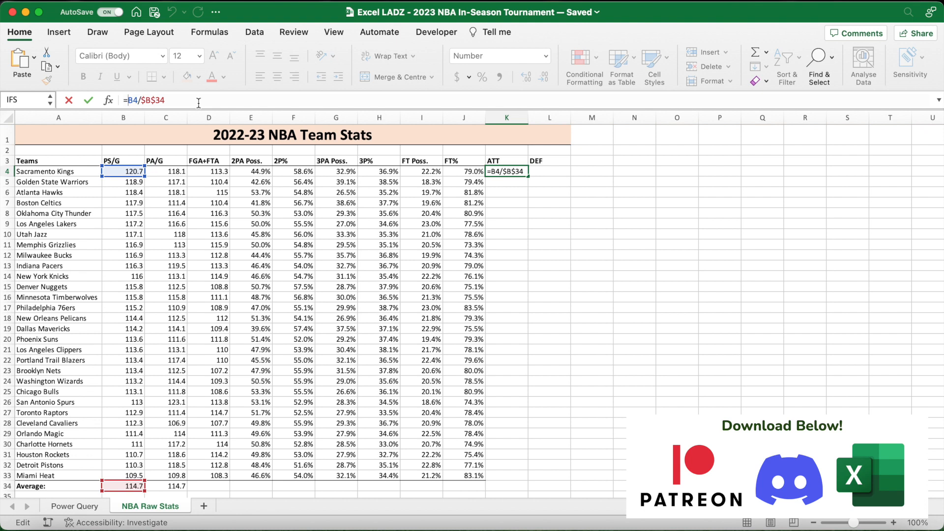
type("1+")
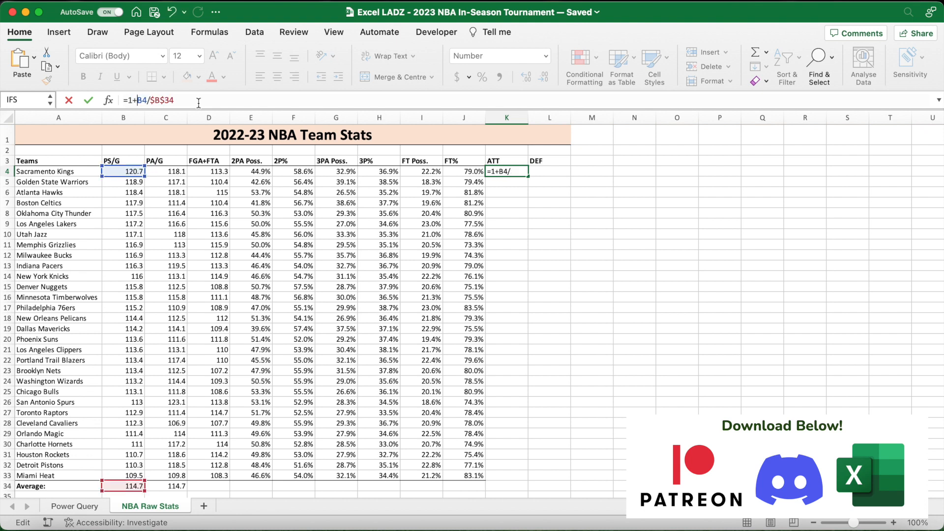
type("((")
left_click(198, 100)
type("75")
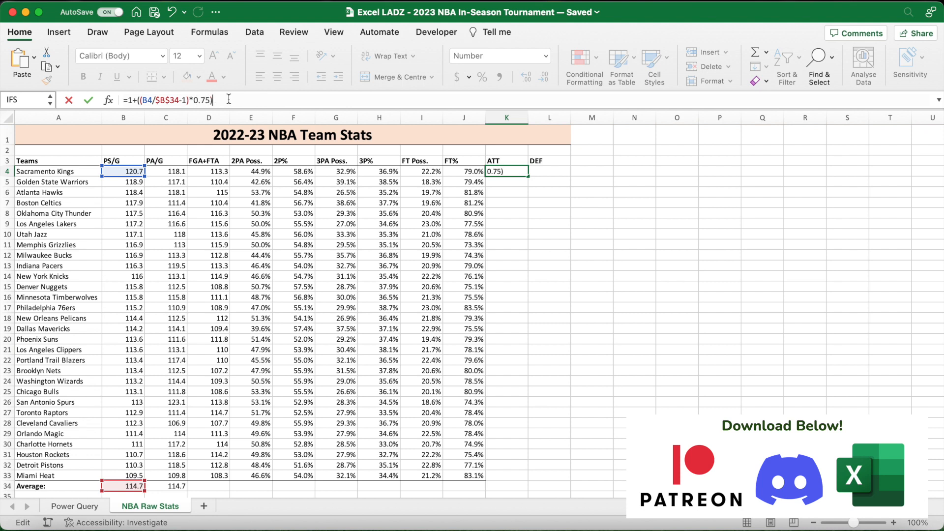
type(")")
key("Return")
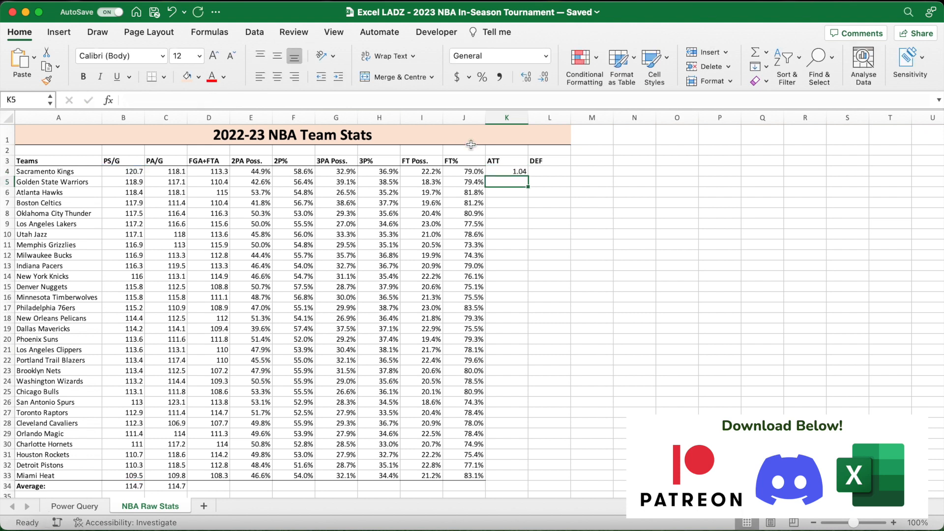
left_click(501, 172)
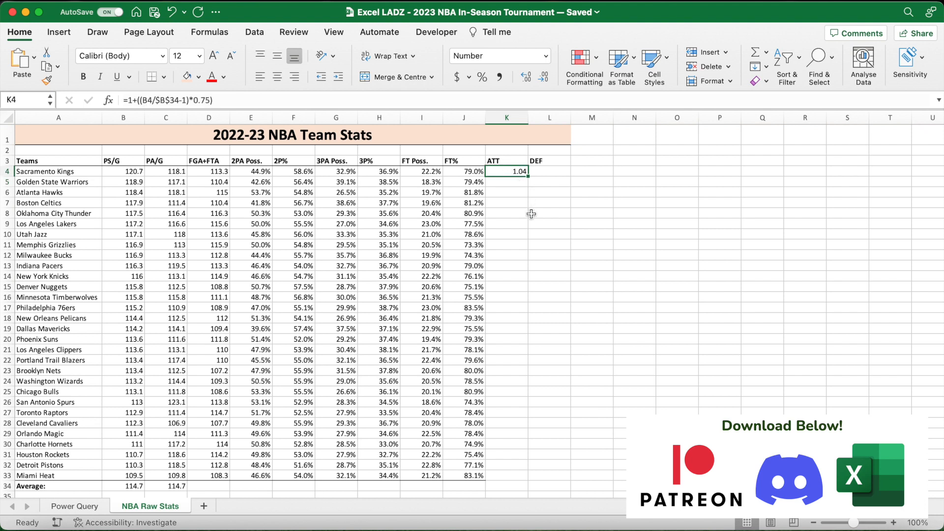
- Fill the ATT formula from K4 across to L4 to calculate the Sacramento Kings' DEF rating, and check the references it uses
left_click_drag(528, 176, 563, 173)
left_click(552, 193)
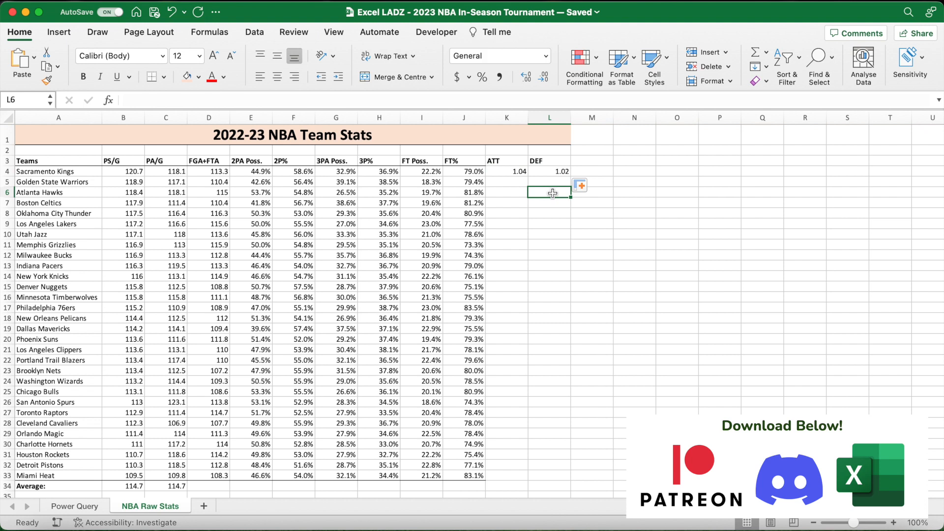
left_click(515, 172)
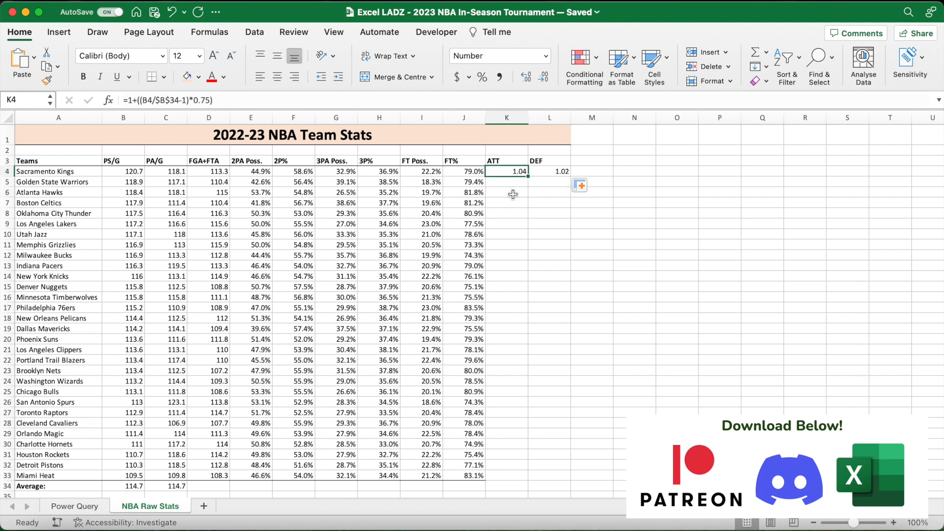
left_click(553, 173)
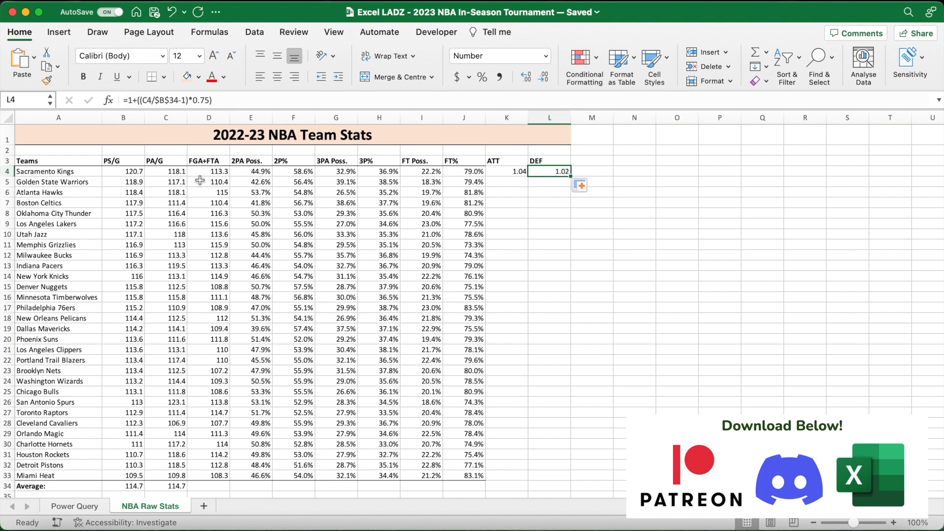
left_click(177, 174)
left_click(177, 486)
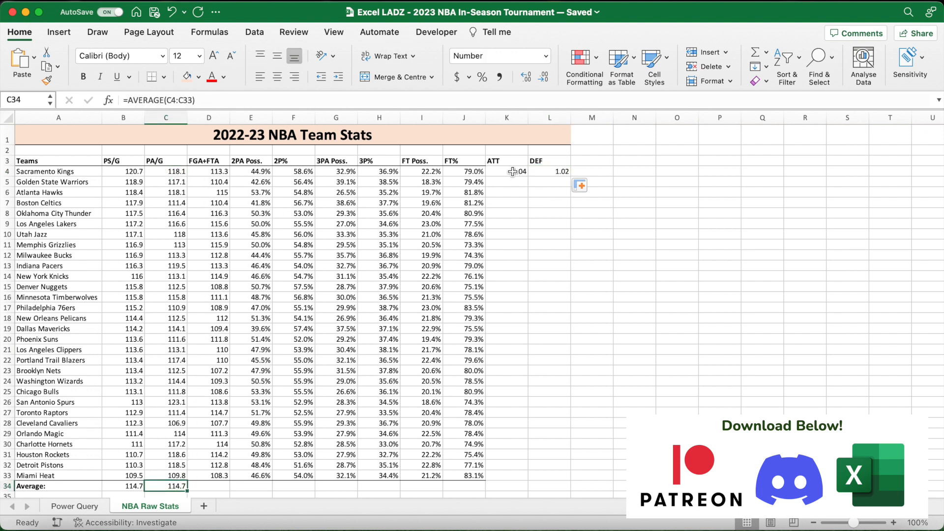
- Fill the ATT and DEF formulas in K4:L4 down to row 33 for all teams
left_click_drag(512, 173, 554, 172)
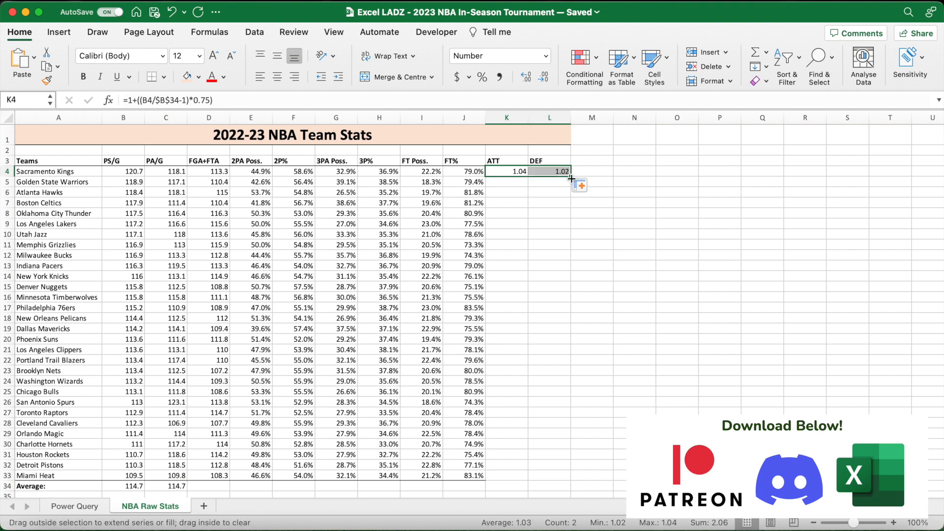
double_click(571, 177)
scroll(610, 342, "down", 3)
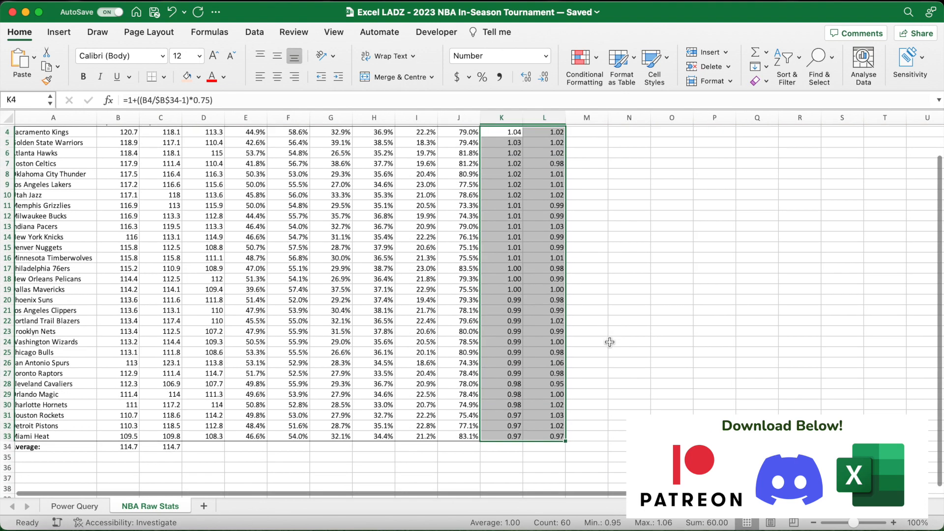
- Apply a bottom border to the ATT and DEF ratings in K4:L33 and to their headers in K3:L3
left_click(153, 78)
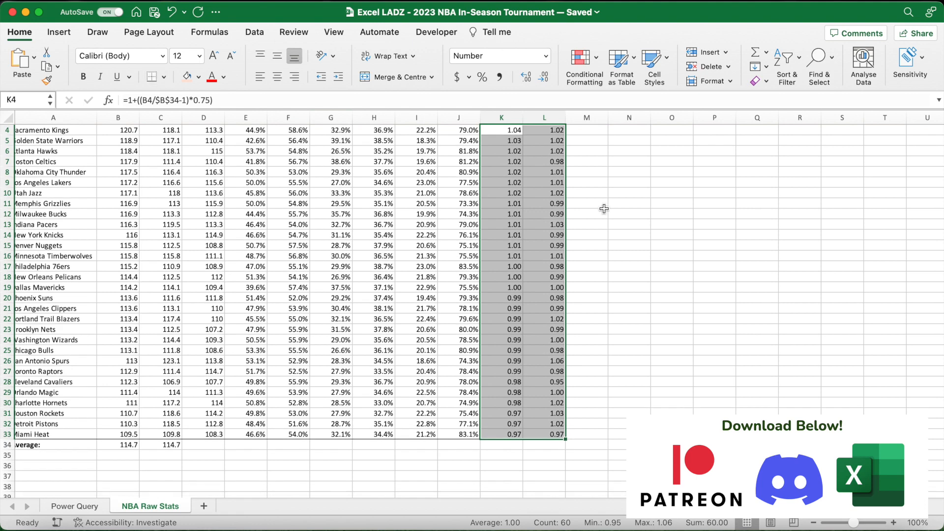
left_click(619, 194)
scroll(621, 195, "up", 3)
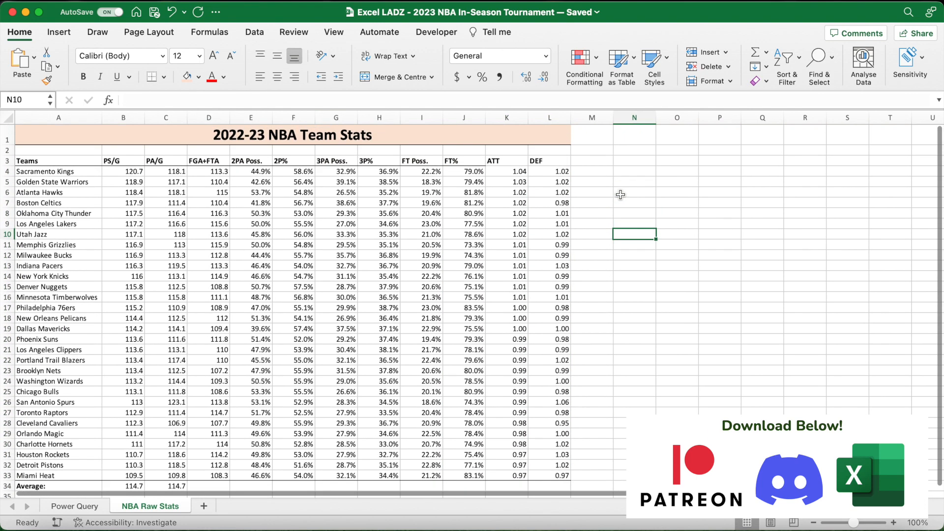
left_click_drag(506, 162, 547, 161)
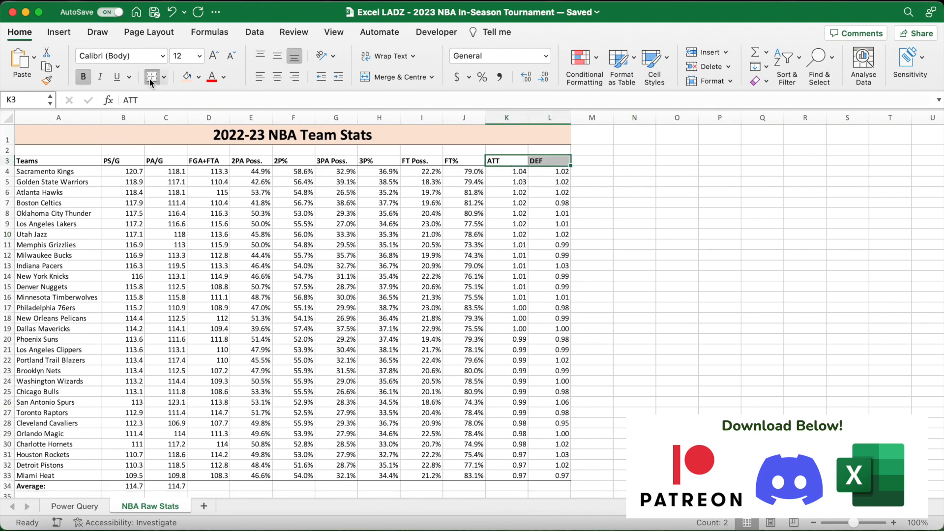
left_click(629, 214)
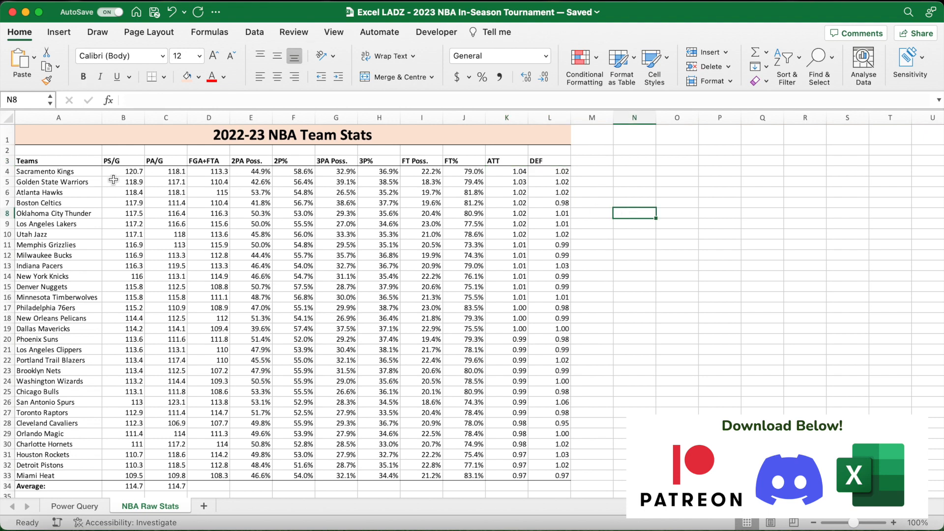
- Define the range name teams for the team names in A4:A33
left_click(93, 174)
left_click_drag(94, 174, 93, 472)
left_click(23, 102)
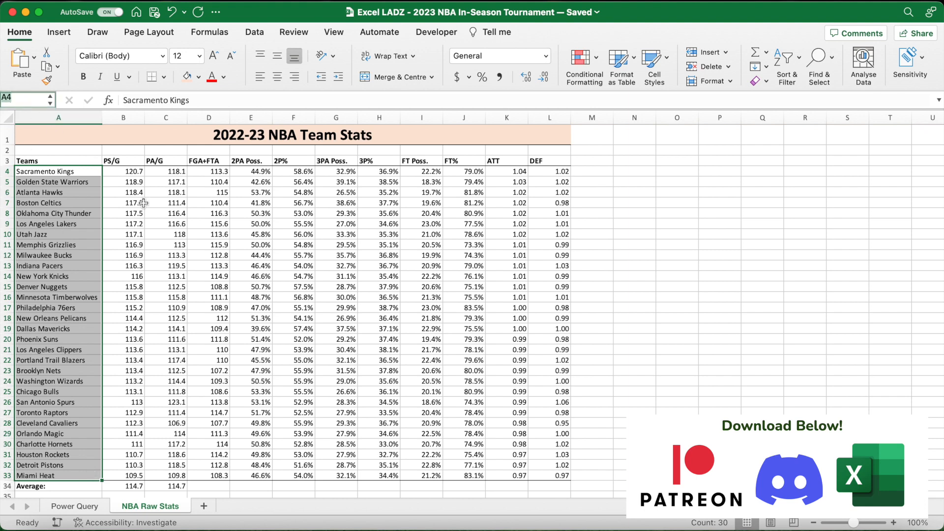
type("teams")
key("Return")
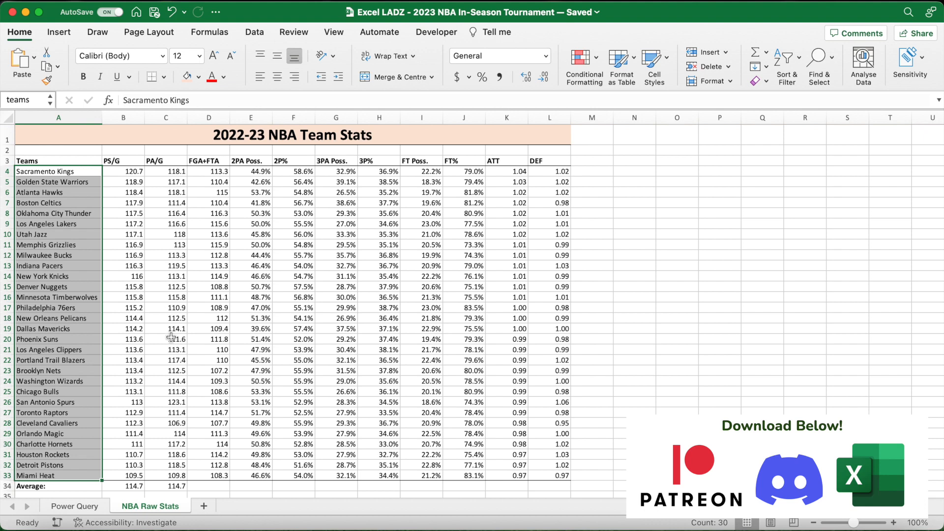
- Define the name average_points for the PS/G average in cell B34
scroll(171, 337, "down", 2)
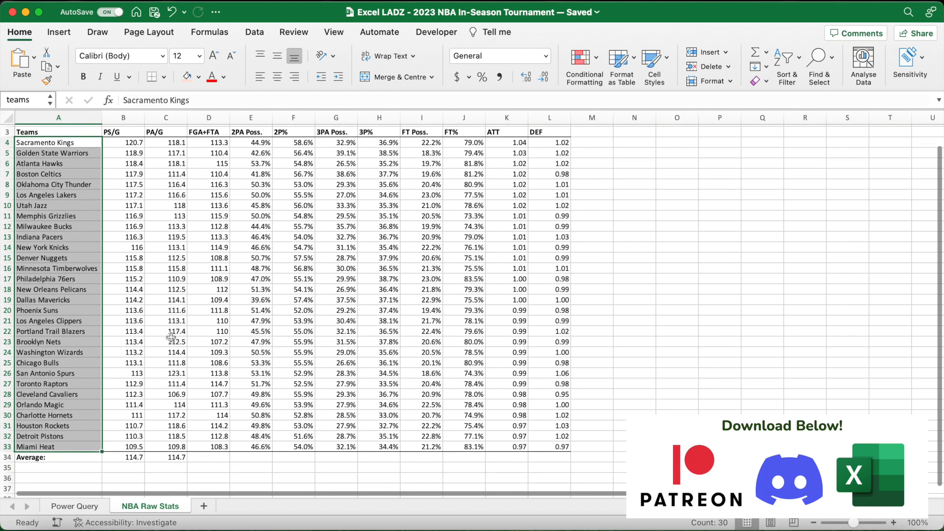
left_click(124, 457)
left_click(38, 100)
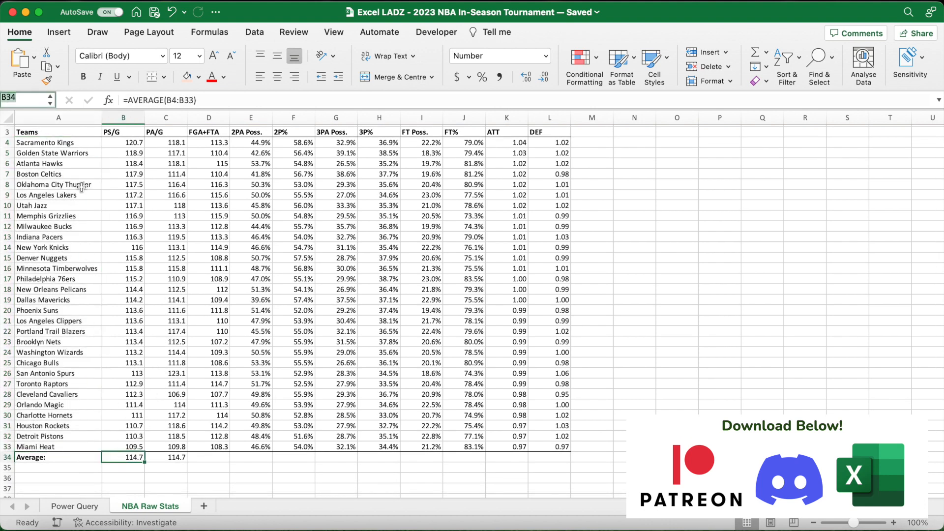
type("aver")
type("age_points")
key("Return")
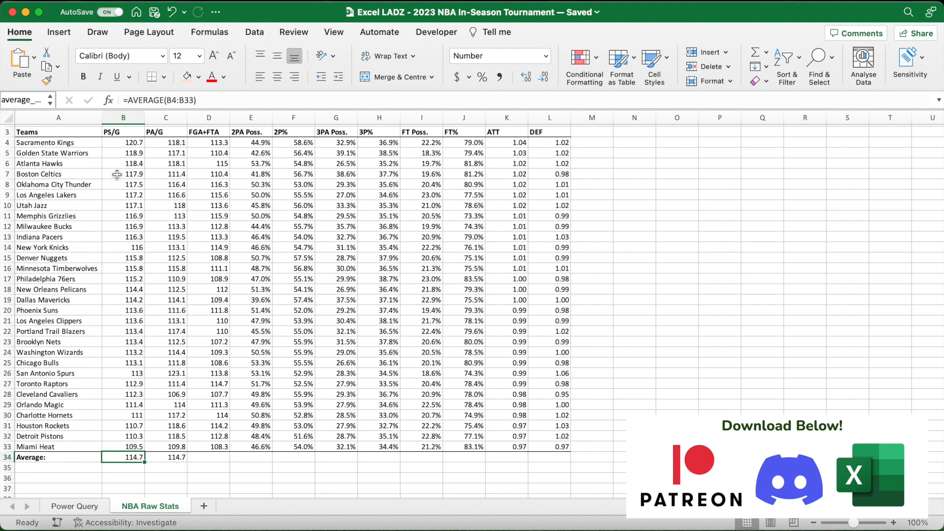
- Define the range name x_fga_fta for the FGA+FTA values in D4:D33
scroll(158, 178, "up", 3)
left_click(160, 182)
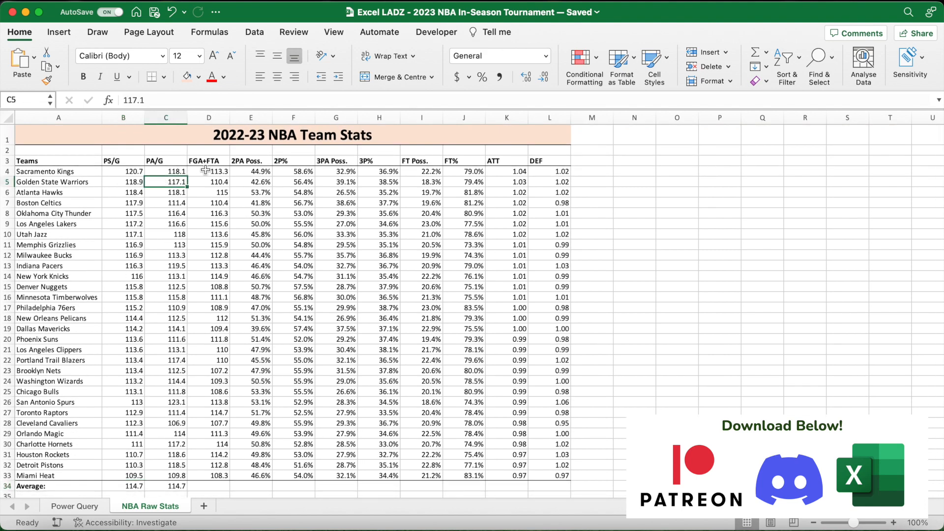
left_click_drag(205, 170, 227, 477)
left_click(35, 99)
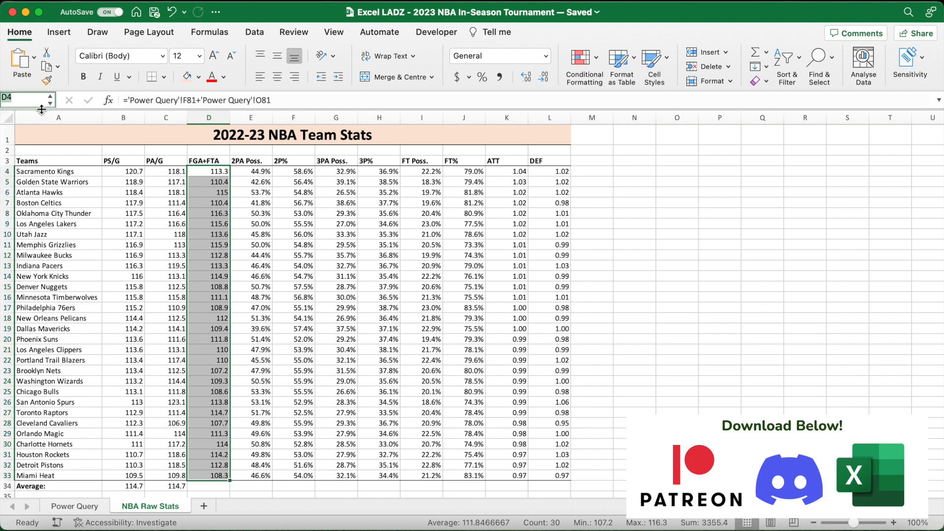
type("X")
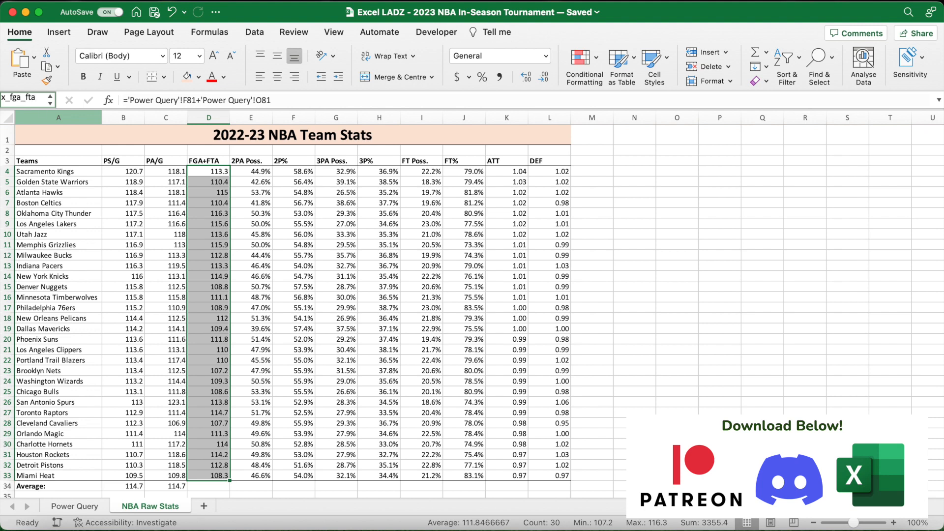
key("Return")
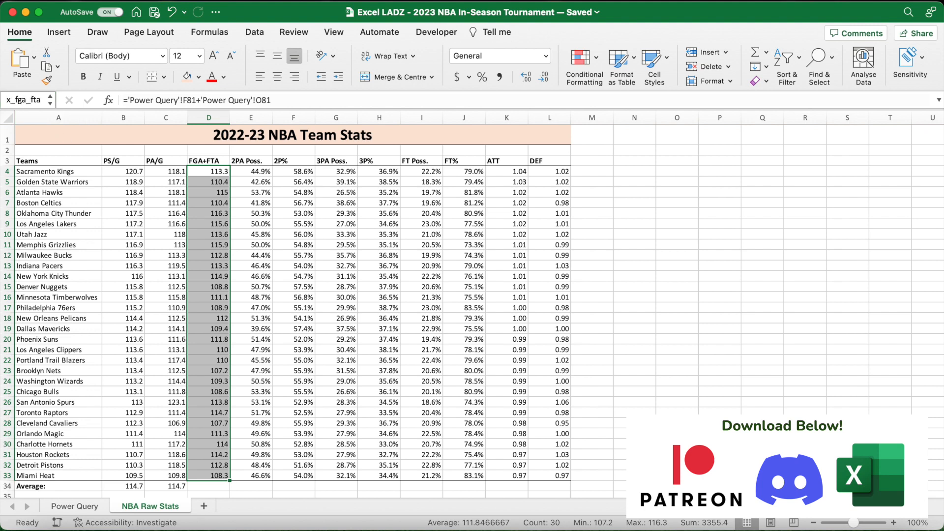
- Define the range name two_pa_poss for the 2PA Poss. values in E4:E33
left_click(245, 174)
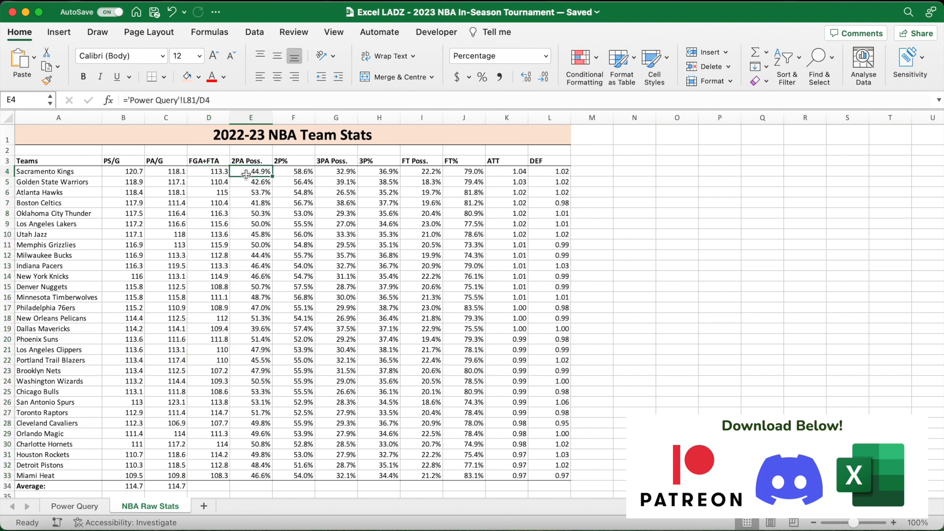
left_click_drag(246, 174, 252, 476)
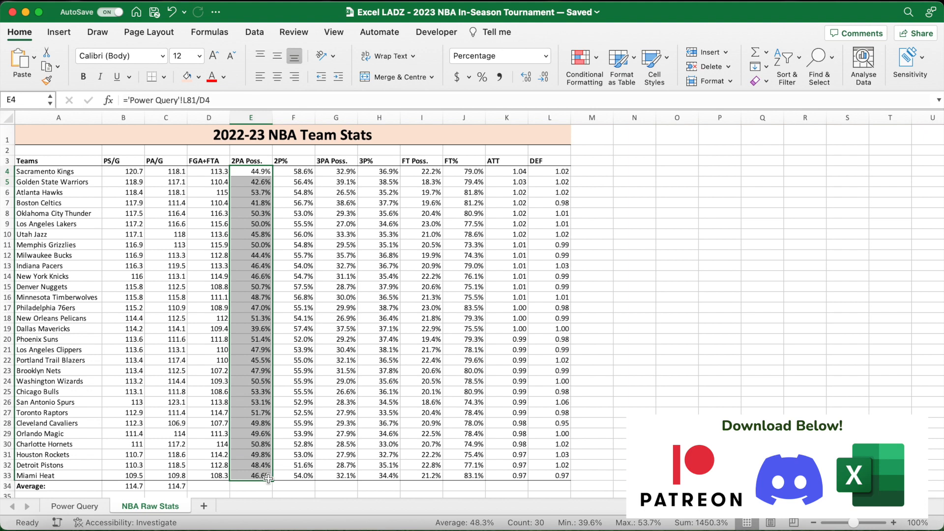
left_click(27, 100)
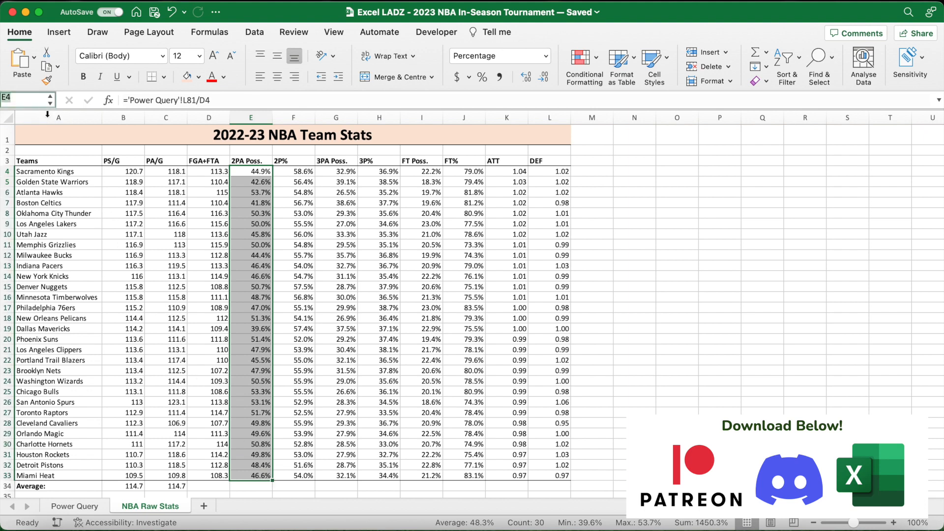
type("two_pa_poss")
key("Return")
- Define the range name two_p for the 2P% values in F4:F33
left_click_drag(294, 172, 294, 476)
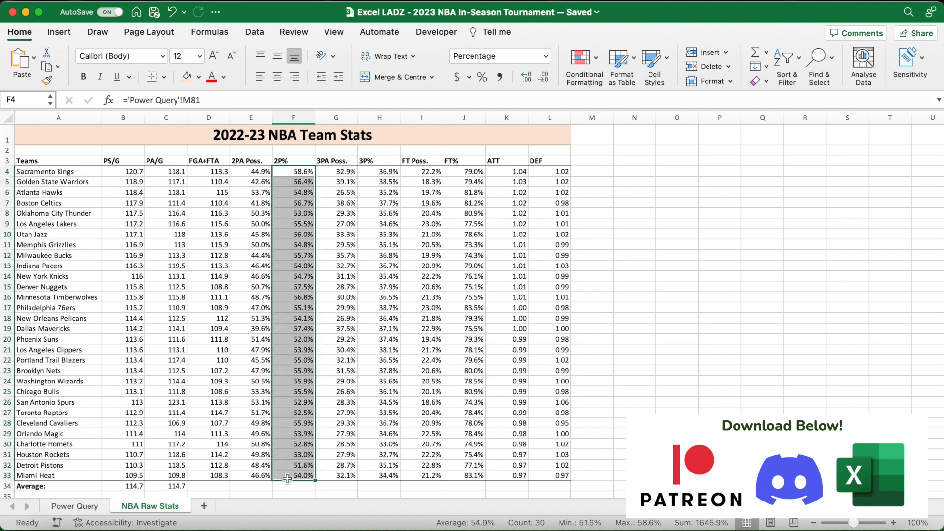
left_click(36, 100)
type("two_pa_poss")
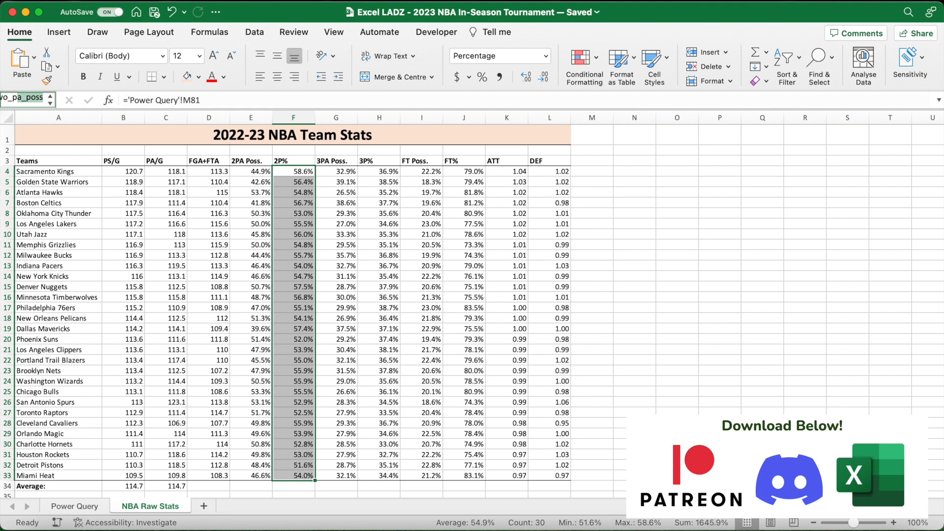
key("BackSpace")
key("Return")
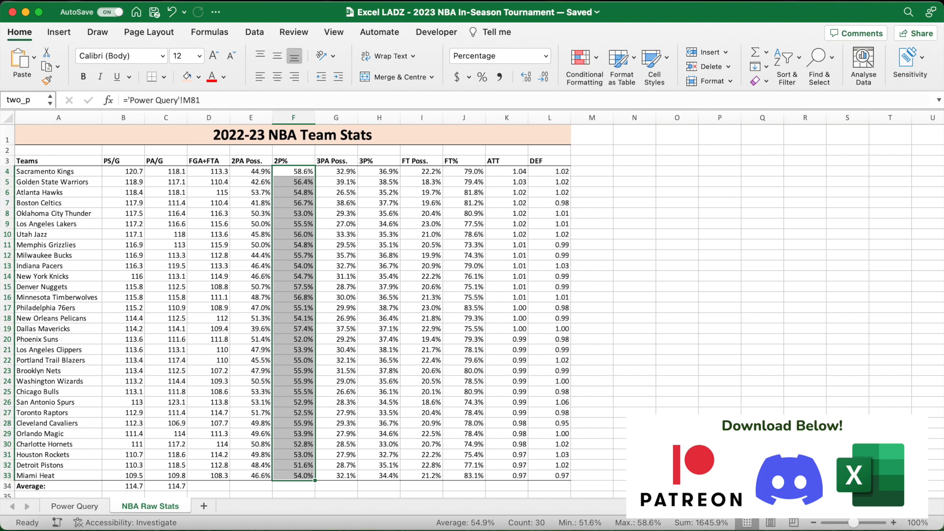
- Define the range name three_pa_poss for the 3PA Poss. values in G4:G33
left_click(329, 172)
left_click_drag(329, 172, 347, 474)
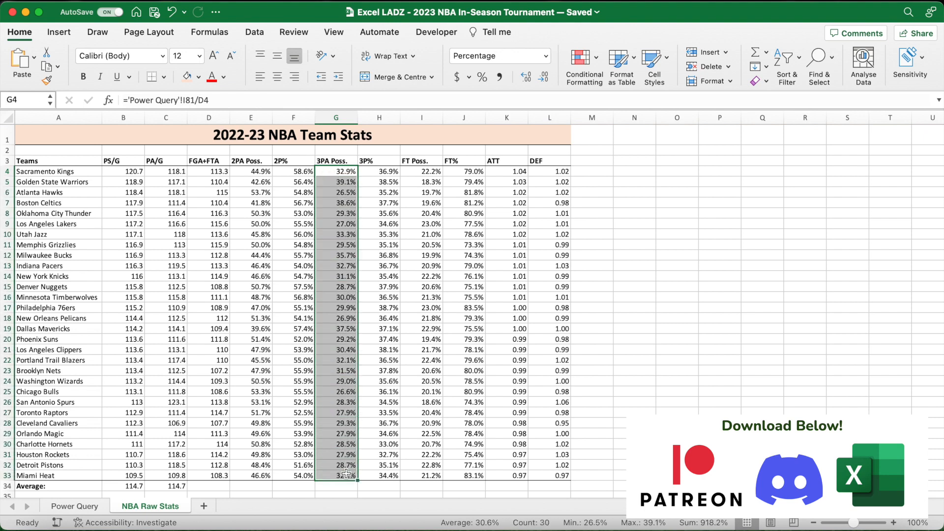
left_click(37, 105)
type("three_pa_poss")
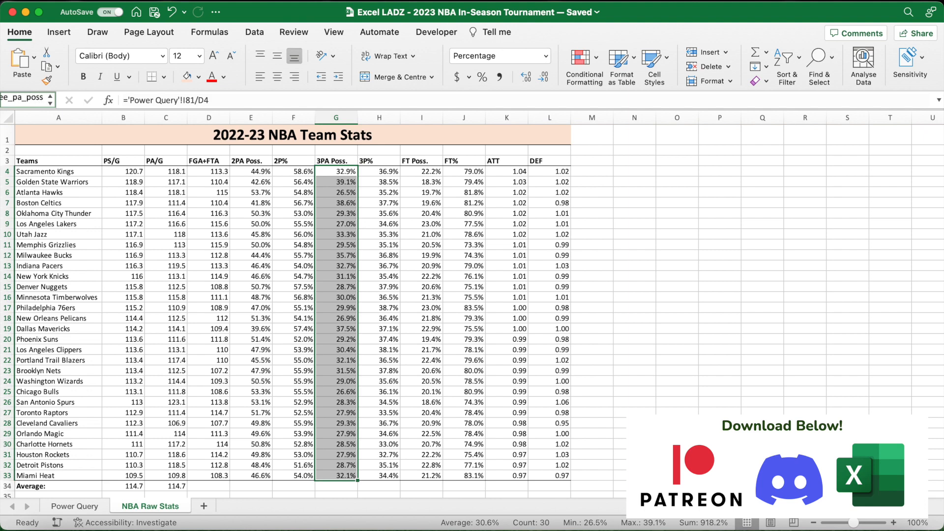
key("Return")
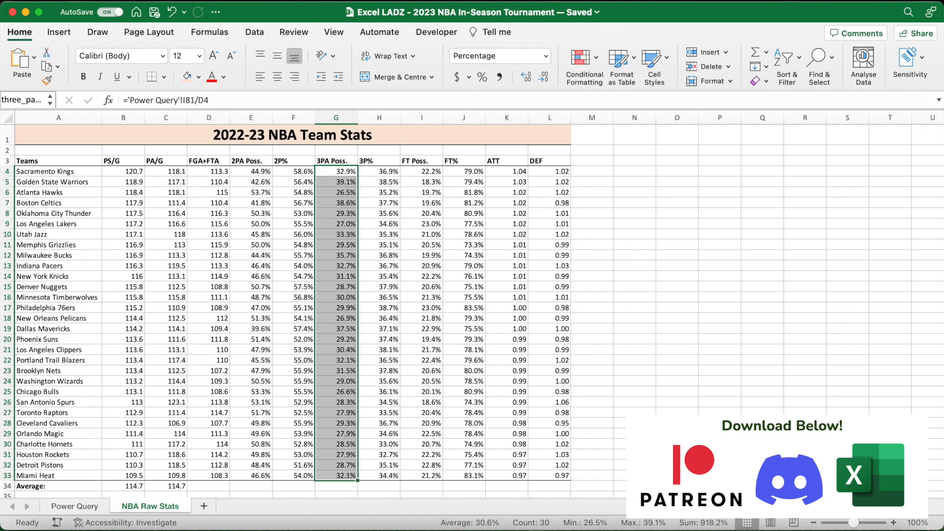
- Define the range name three_p for the 3P% values in H4:H33
left_click_drag(379, 171, 369, 476)
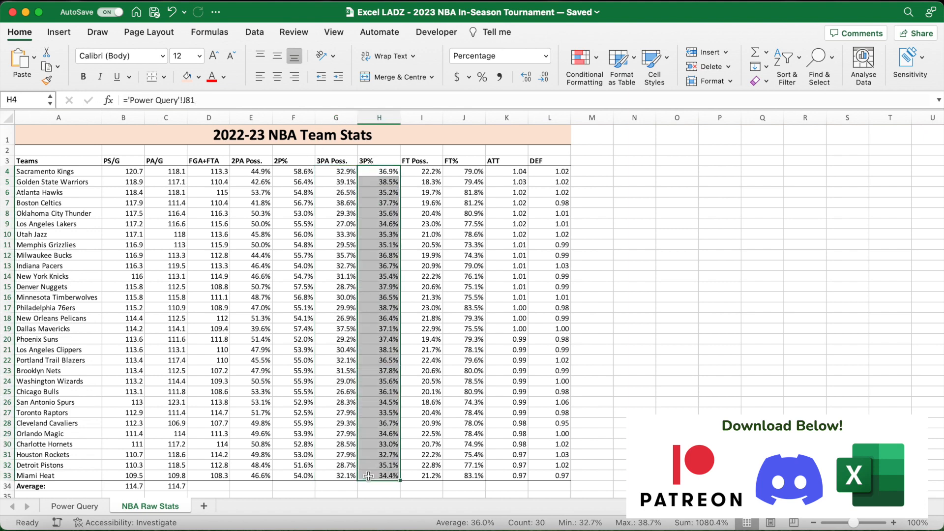
left_click(33, 96)
type("three_pa_poss")
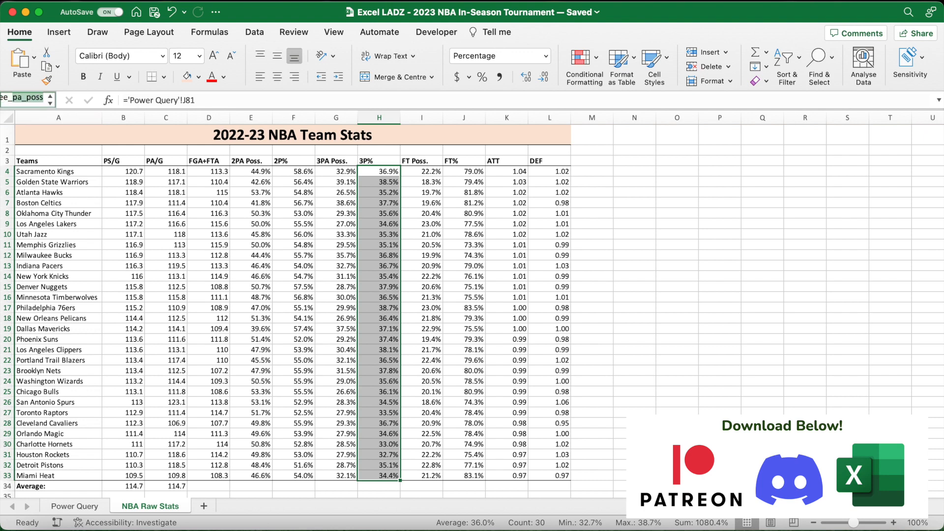
type("p")
key("Return")
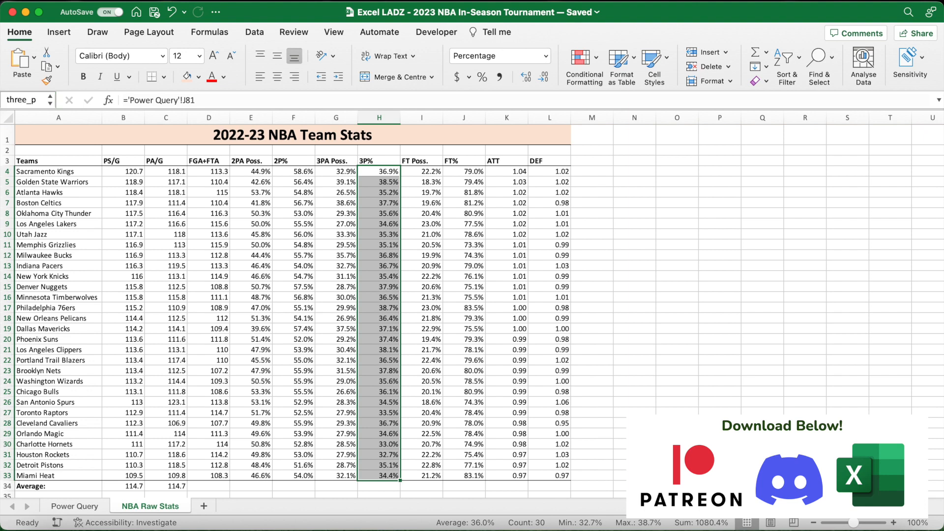
- Define a range name for the FT Poss. values in I4:I33
left_click(424, 173)
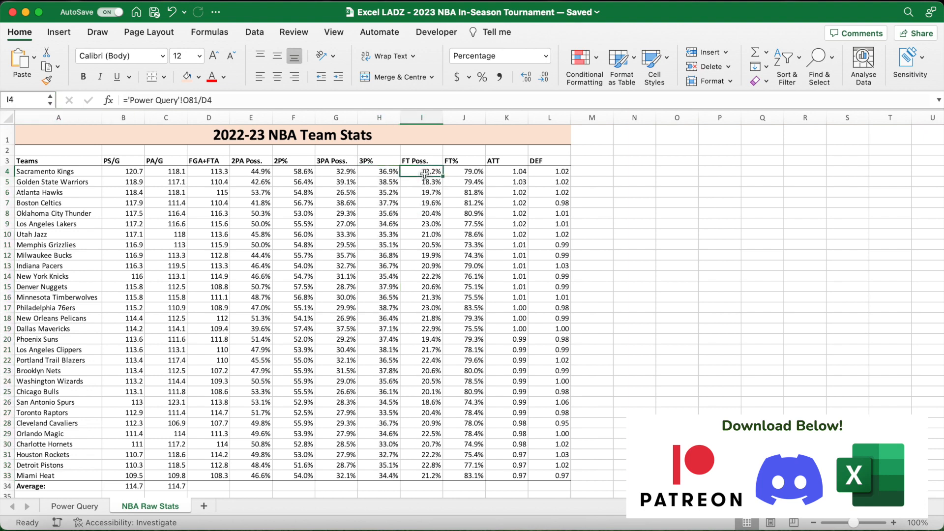
left_click_drag(424, 177, 426, 476)
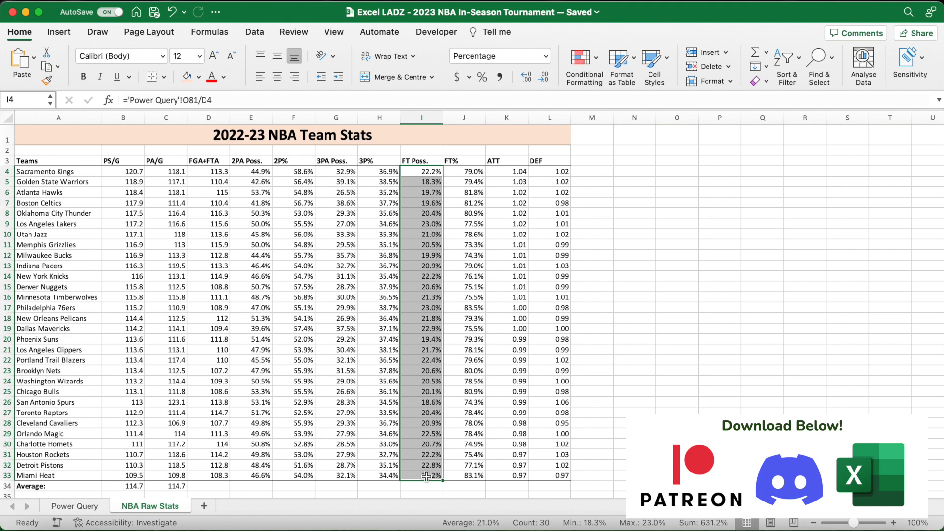
left_click(19, 102)
key("Return")
- Define a range name beginning with ft_ for the FT% values in J4:J33
left_click_drag(456, 173, 460, 475)
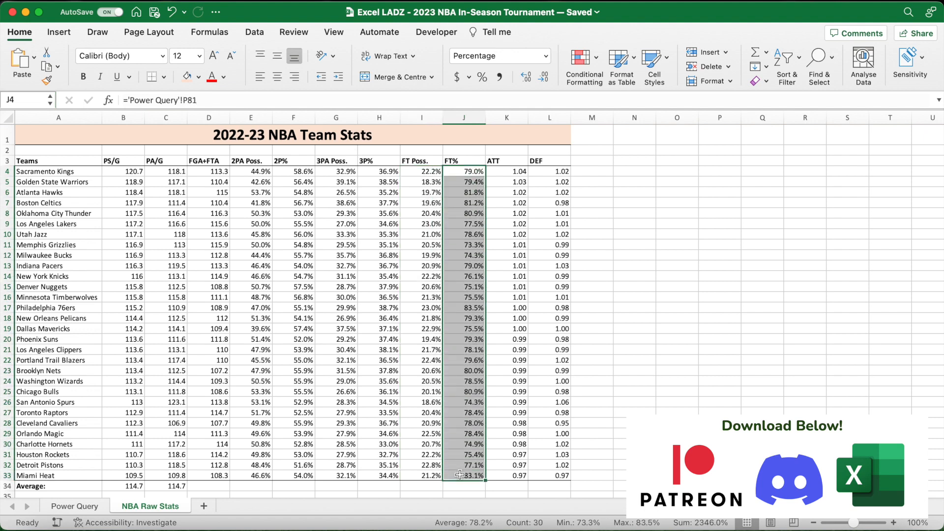
left_click(28, 101)
type("ft_p")
key("Return")
- Define the range name att for the ATT values in K4:K33
left_click(506, 172)
left_click_drag(505, 172, 506, 478)
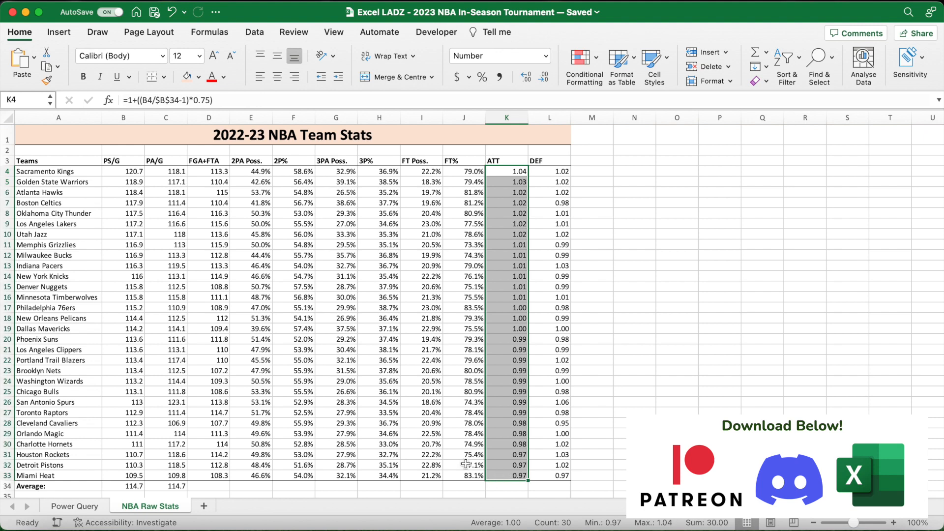
left_click(26, 100)
type("att")
key("Return")
- Define a range name for the DEF values in L4:L33
left_click_drag(543, 172, 555, 477)
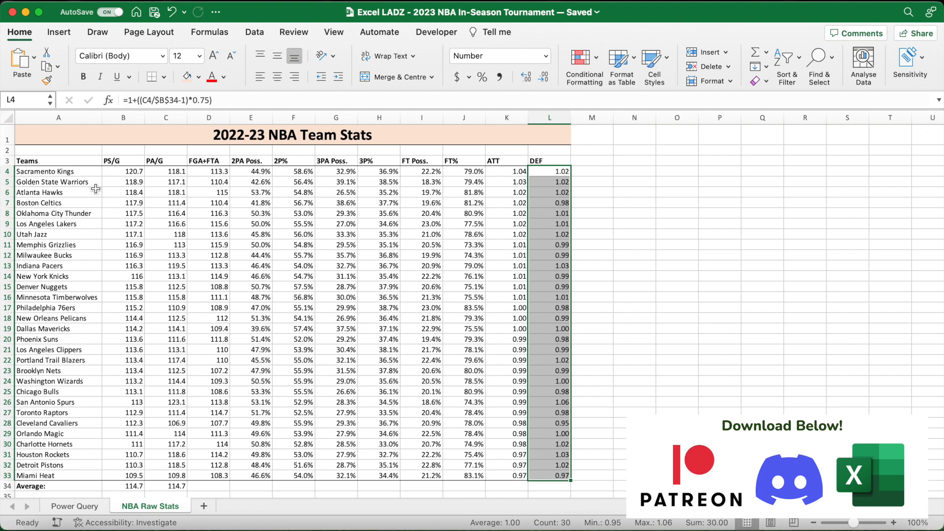
left_click(27, 103)
key("Return")
left_click(605, 225)
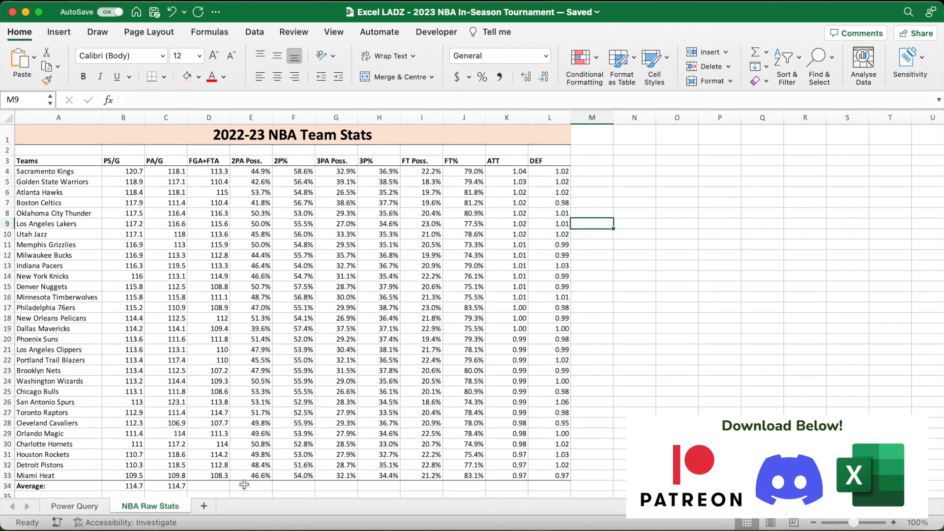
- Add a new worksheet and name it NBA Tournament Fixtures
left_click(204, 507)
double_click(215, 506)
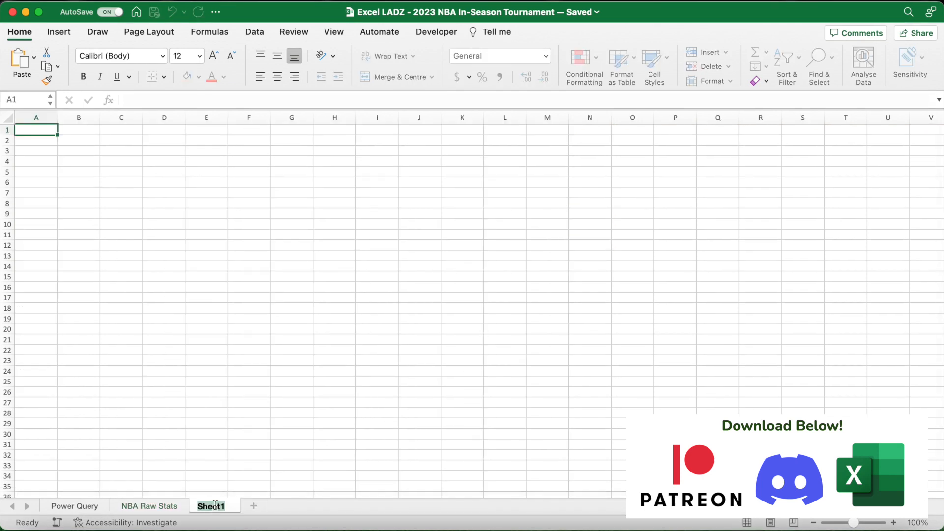
type("NBA Tournament Fixtures")
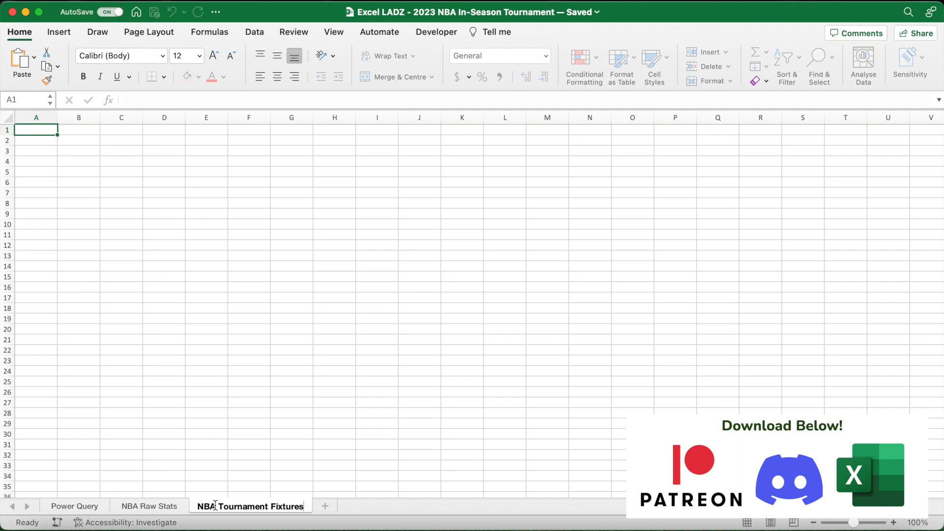
key("Return")
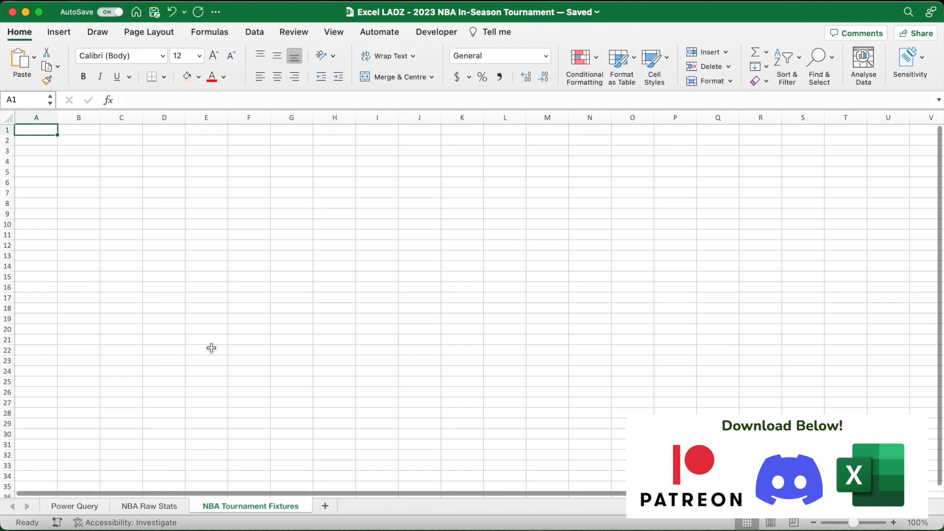
- Merge and centre A1:R1, middle-align it, and format it bold at size 24 with a light blue fill
left_click(894, 523)
left_click_drag(46, 132, 836, 134)
left_click(399, 78)
left_click(277, 56)
left_click(200, 56)
left_click(186, 225)
left_click(198, 78)
left_click(243, 143)
left_click(84, 77)
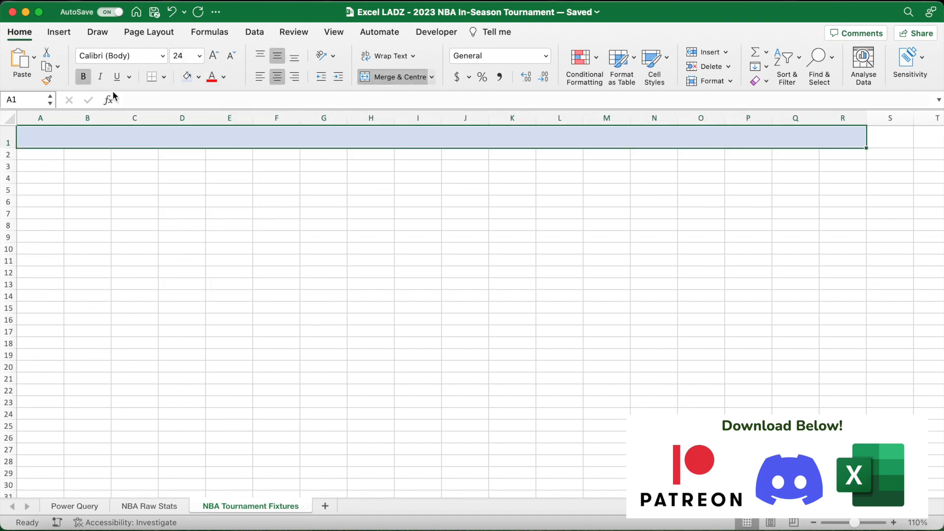
- Enter the title NBA Tournament Fixtures in the merged row 1 header and give it a bottom border
type("NBA Tournament Fixtures")
key("Return")
left_click(184, 138)
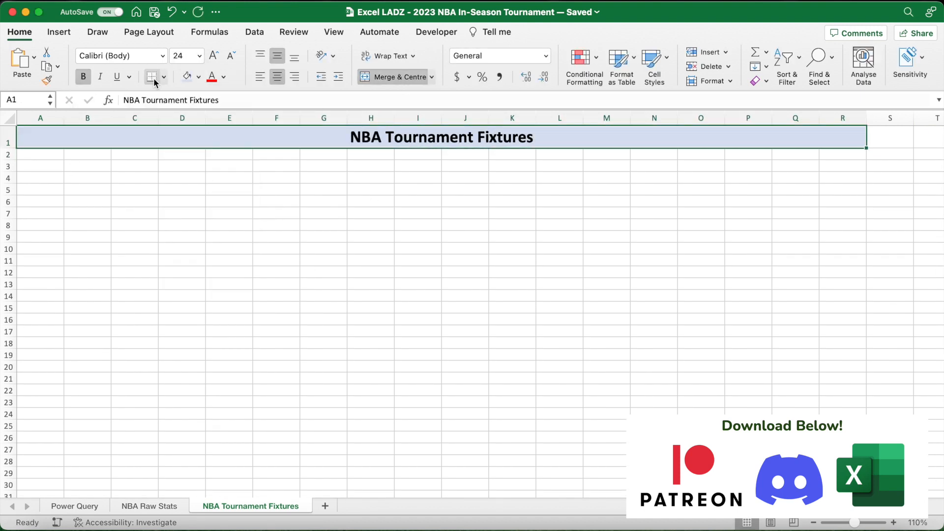
- Create a Groups heading in B3:G3, merged and centred, with a light gold fill and size 18 text
left_click_drag(74, 166, 339, 166)
left_click(393, 77)
left_click(199, 77)
left_click(271, 148)
left_click(200, 57)
left_click(199, 188)
type("Groups")
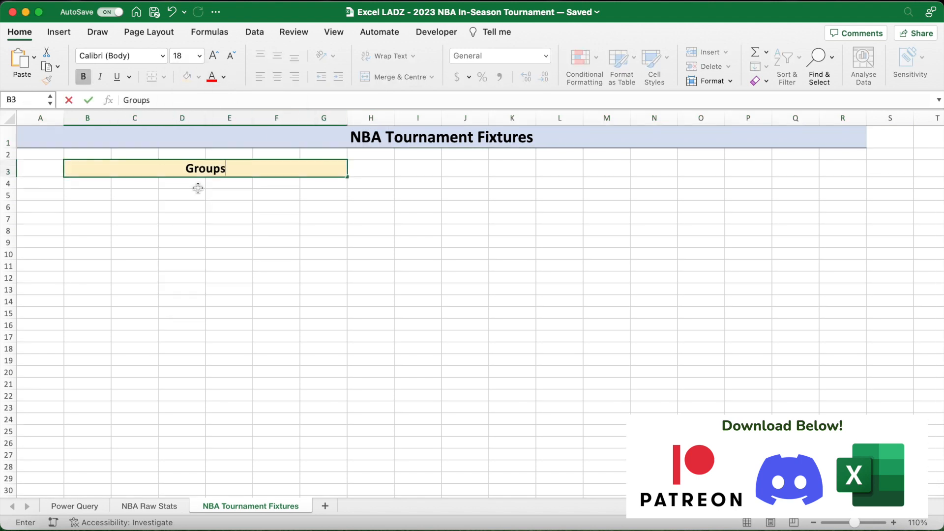
key("Return")
- Merge and centre B4:D4, copy that merged cell to E4:G4, and add borders to both
left_click(198, 188, "shift")
left_click(390, 78)
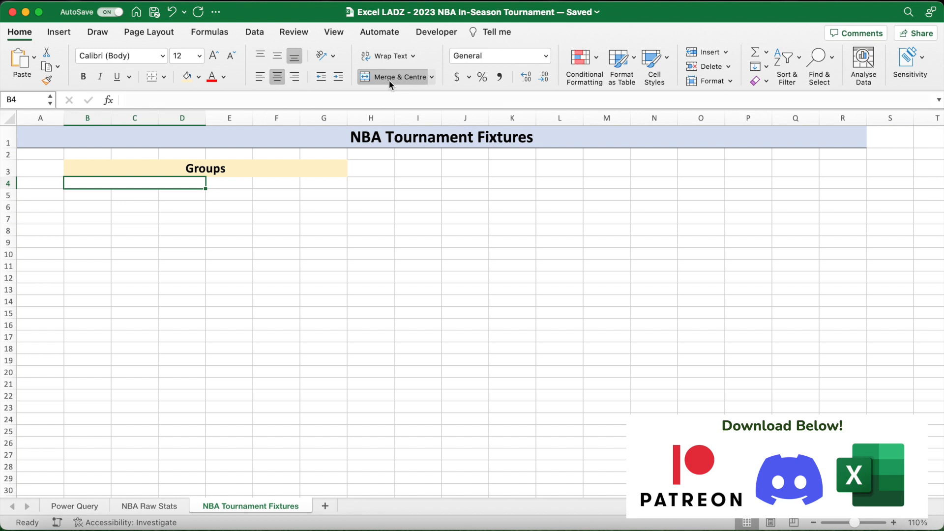
key("super+c")
left_click(295, 183)
key("super+v")
left_click_drag(148, 183, 276, 183)
left_click(165, 77)
left_click(176, 169)
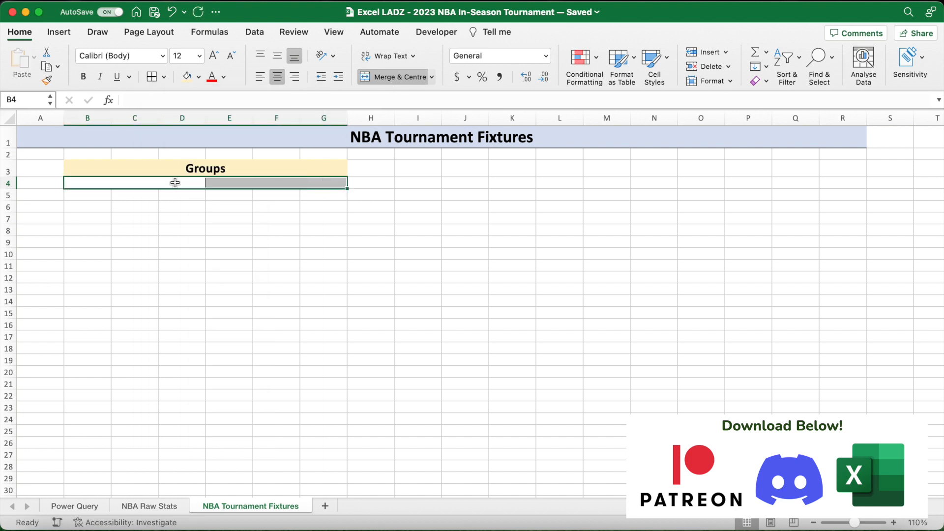
- Enter West in the merged cell B4:D4 and East in E4:G4
type("West")
left_click(252, 184)
type("East")
key("Return")
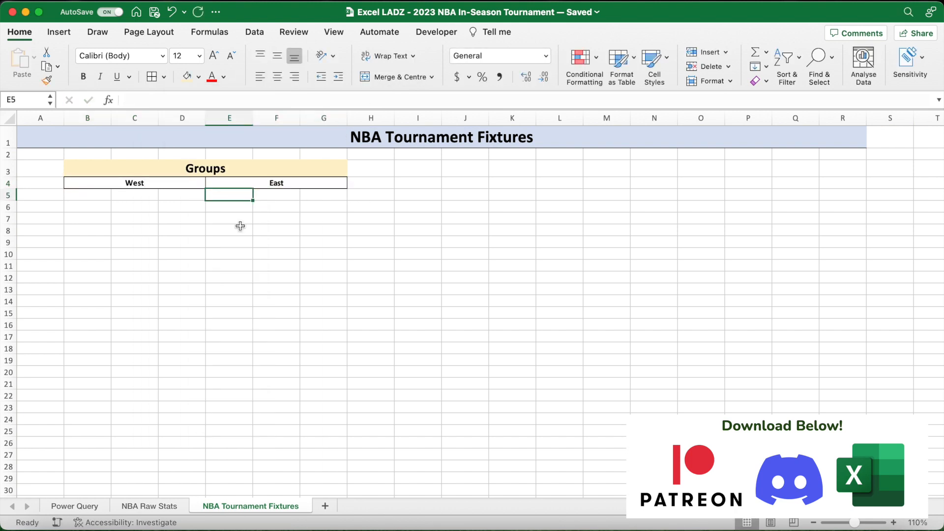
- Add borders to B5:G5, centre the cells horizontally and vertically, and make them bold
left_click_drag(93, 197, 323, 194)
left_click(152, 77)
left_click(277, 77)
left_click(278, 56)
left_click(83, 78)
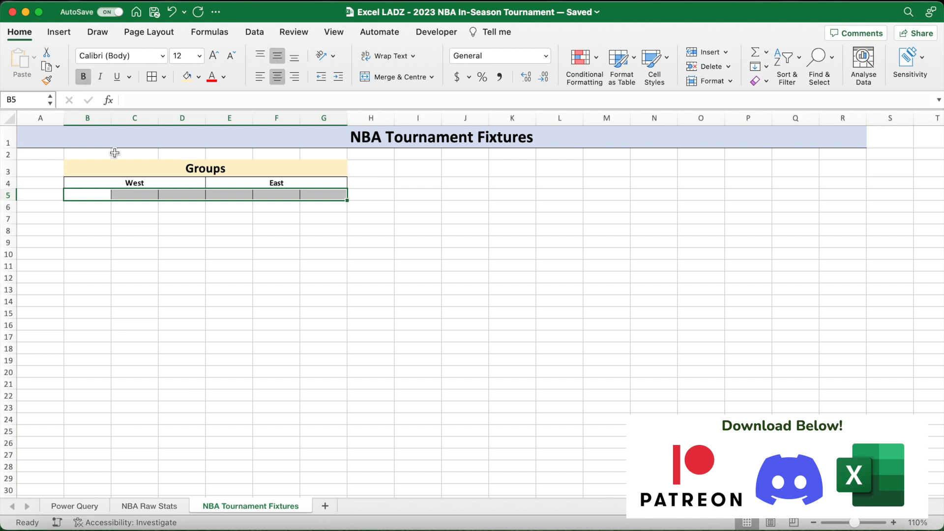
- Enter the group labels West A, West B, West C, East A, East B and East C across B5:G5
left_click(91, 195)
type("West A")
key("Tab")
type("West B\tWest C")
key("Tab")
type("East A")
key("Tab")
type("East B")
key("Tab")
type("East C")
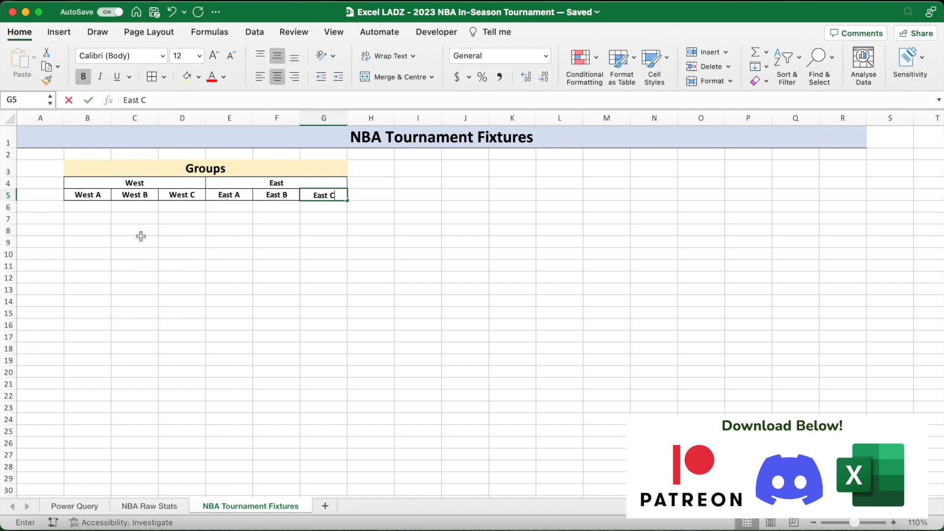
key("Return")
- List Memphis Grizzlies, Phoenix Suns, Los Angeles Lakers, Utah Jazz and Portland Trail Blazers under West A in B6:B10 and autofit the column
key("Left")
key("Left")
key("Left")
key("Left")
key("Left")
type("Memphis Grizzlies")
key("Return")
type("Phoenix Suns Los Angeles Lakers Utah Jazz Portland Trail Blazers")
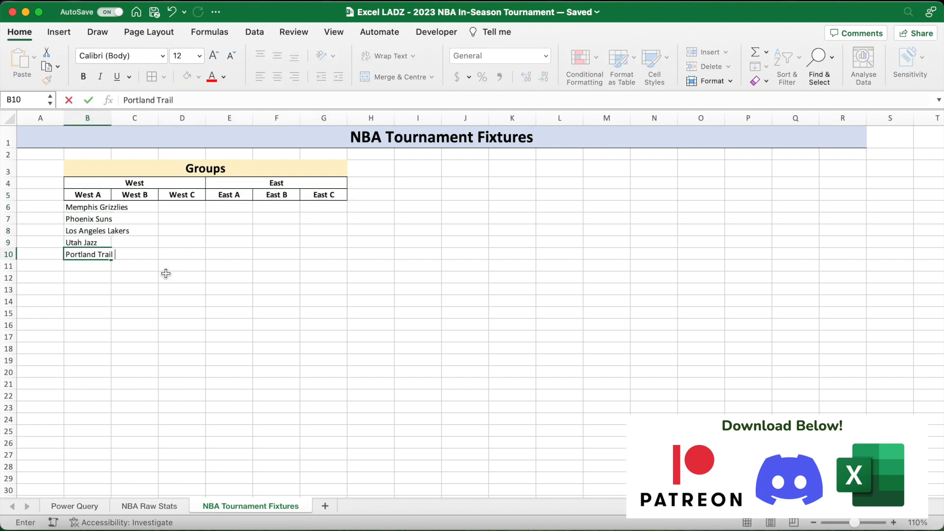
key("Return")
double_click(111, 119)
- List Denver Nuggets, Los Angeles Clippers, New Orleans Pelicans, Dallas Mavericks and Houston Rockets under West B in C6:C10 and autofit the column
left_click(168, 207)
type("Denver Nuggets")
key("Return")
type("Los Angeles Clippers")
key("Return")
type("New Orleans Pelicans Dallas Mavericks Houston Rockets")
- List Sacramento Kings, Golden State Warriors, Minnesota Timberwolves, Oklahoma City Thunder and San Antonio Spurs under West C in D6:D10 and autofit the column
key("Return")
double_click(193, 118)
left_click(252, 207)
type("Sacramento Kings")
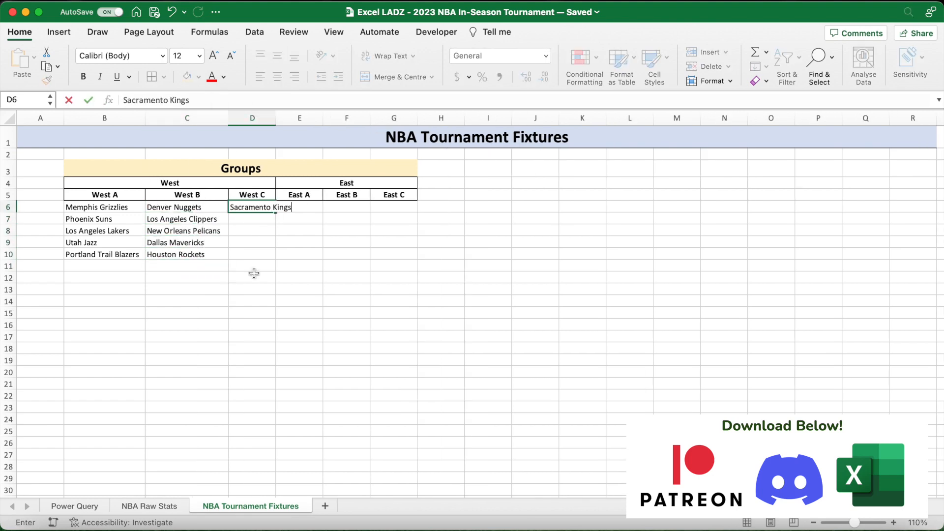
type(" Golden State Warriors Minnesota Timberwolves Oklahoma City Thunder San Antonio Spurs")
- List Philadelphia 76ers, Cleveland Cavaliers, Atlanta Hawks, Indiana Pacers and Detroit Pistons under East A in E6:E10 and autofit the column
key("Return")
double_click(276, 118)
left_click(299, 207)
type("Philadelphia 76ers Cleveland Cavaliers")
key("Return")
type("Atlanta Hawks Indiana Pacers Detroit Pistons")
key("Return")
double_click(372, 118)
- List Milwaukee Bucks, New York Knicks, Miami Heat, Washington Wizards and Charlotte Hornets under East B in F6:F10 and autofit the column
left_click(421, 208)
type("Milwaukee Bucks New York Knicks Miami Heat Washington Wizards Cha")
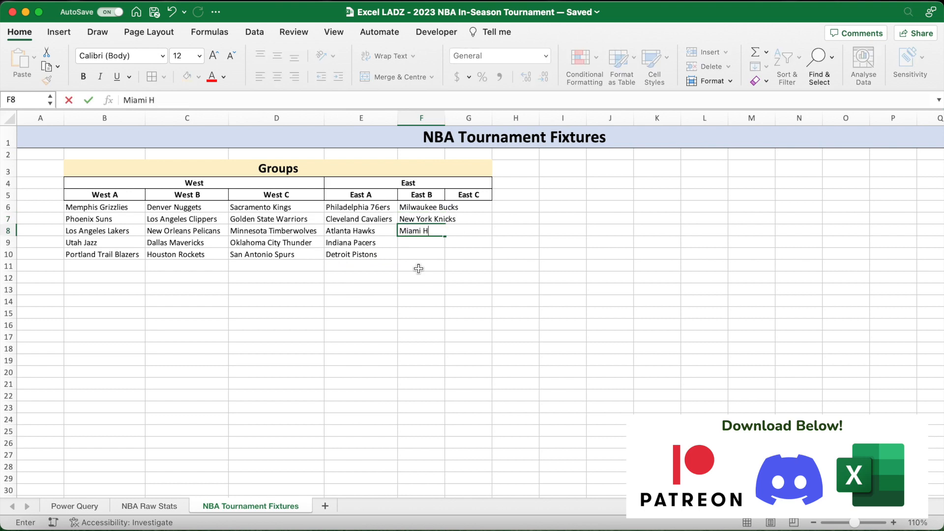
type("rlotte Hornets")
double_click(445, 118)
- List Boston Celtics, Brooklyn Nets, Toronto Raptors, Chicago Bulls and Orlando Magic under East C in G6:G10 and autofit the column
left_click(501, 207)
type("Boston Celtics Brooklyn Nets Toronto Raptors Chicago Bulls Orlando Magic")
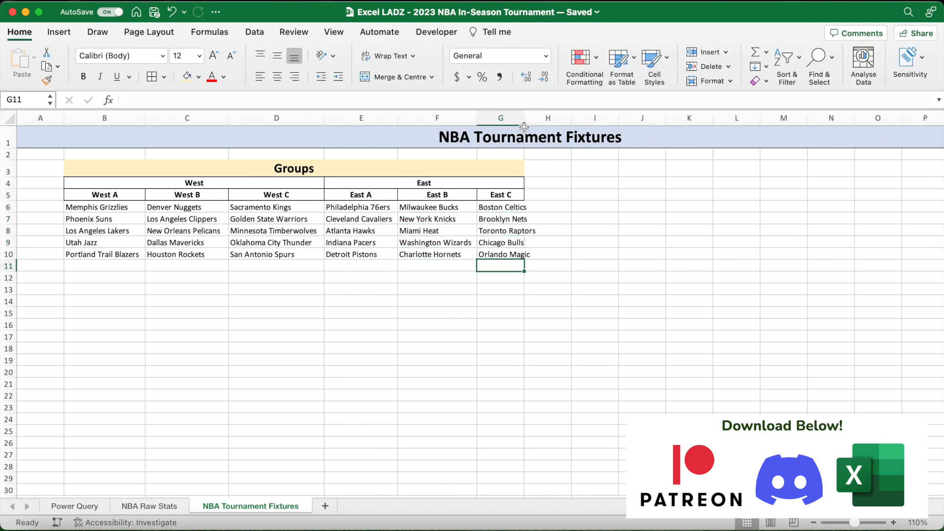
double_click(525, 119)
- Add an outside border around each group's team list, from B6:B10 through G6:G10
left_click_drag(104, 207, 104, 255)
left_click(152, 77)
left_click_drag(187, 208, 187, 255)
left_click(151, 77)
left_click_drag(277, 207, 277, 254)
left_click(152, 76)
left_click_drag(361, 207, 361, 255)
left_click(152, 77)
left_click_drag(508, 207, 508, 255)
left_click(152, 77)
left_click(181, 276)
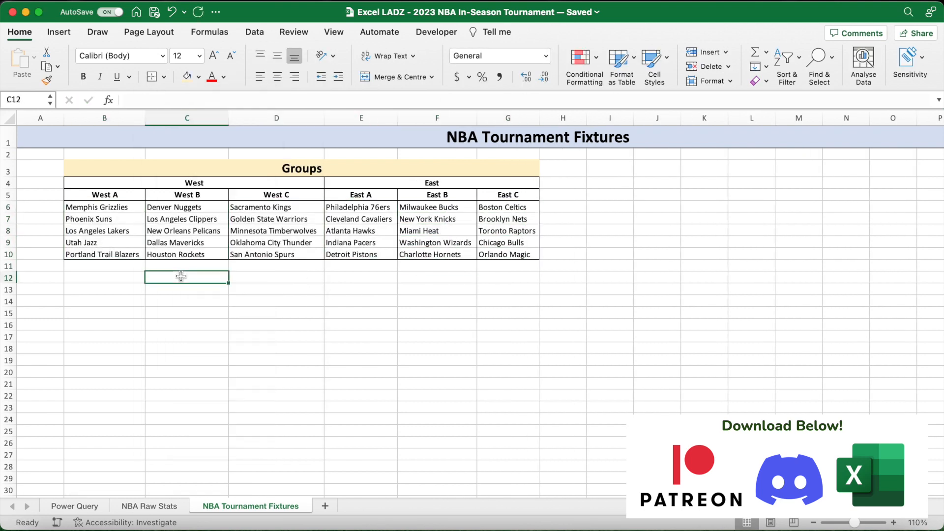
- Add a bold Team No. heading in A4 and number the team rows 1 to 5 in A6:A10
left_click(43, 184)
key("super+b")
type("Tea")
key("Return")
key("Return")
type("1")
key("Return")
type("2")
key("Return")
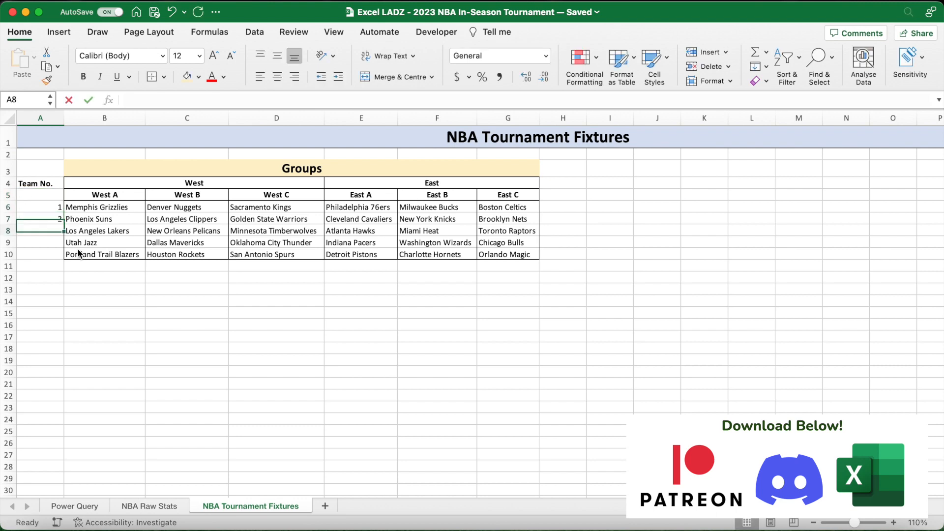
type("3")
key("Return")
type("4")
key("Return")
type("5")
key("Return")
left_click(111, 281)
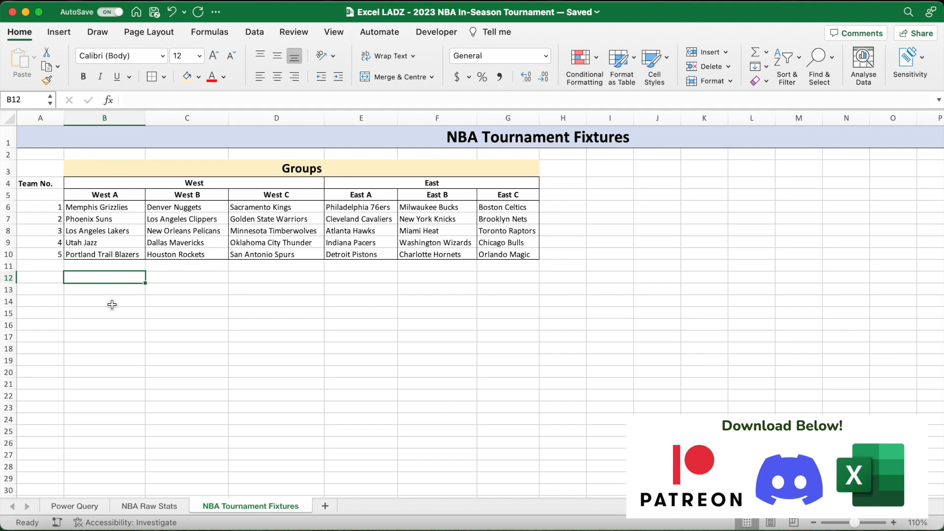
- Merge and centre A12:Q12 and format it bold with a light orange fill
left_click(814, 523)
left_click(814, 523)
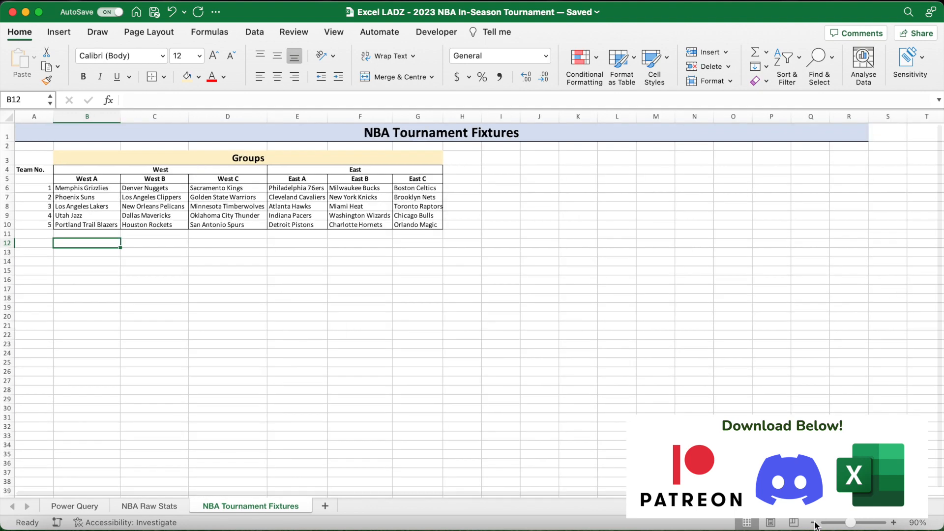
left_click(894, 523)
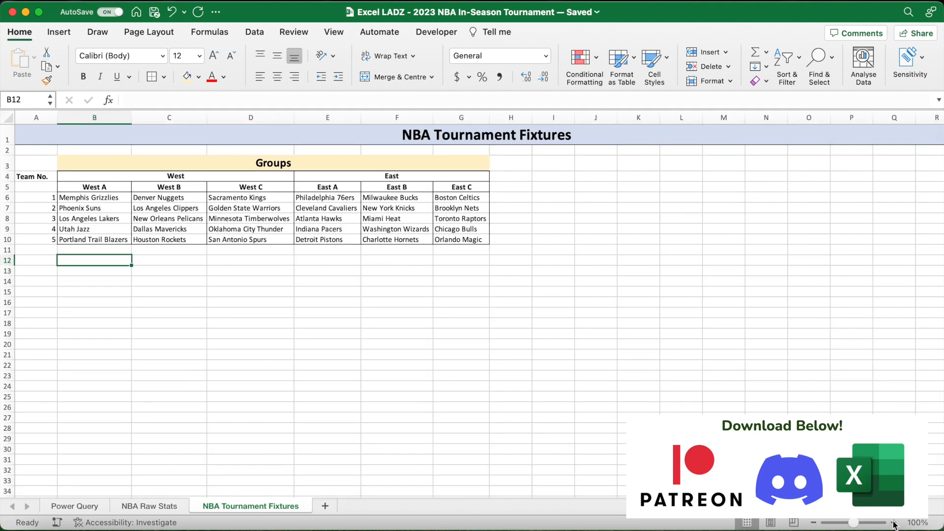
left_click_drag(42, 262, 897, 256)
left_click(398, 76)
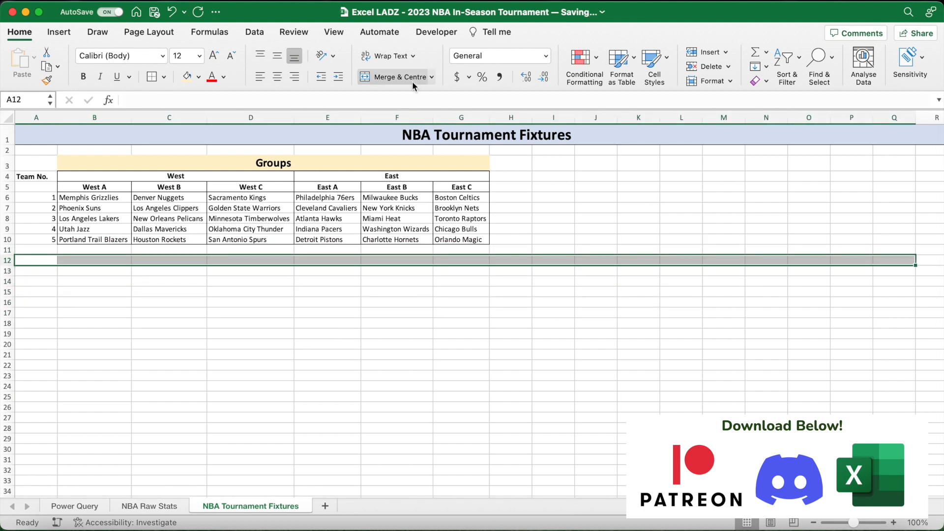
left_click(198, 76)
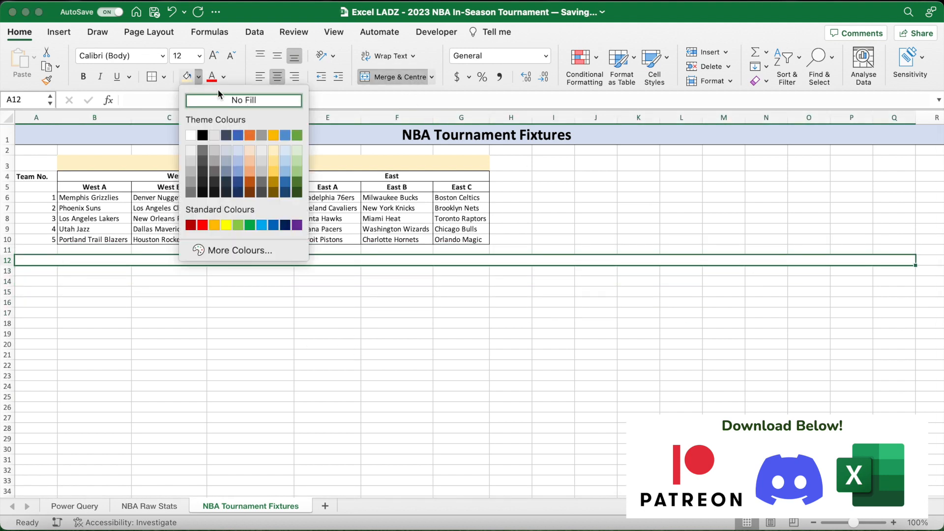
left_click(249, 149)
left_click(83, 76)
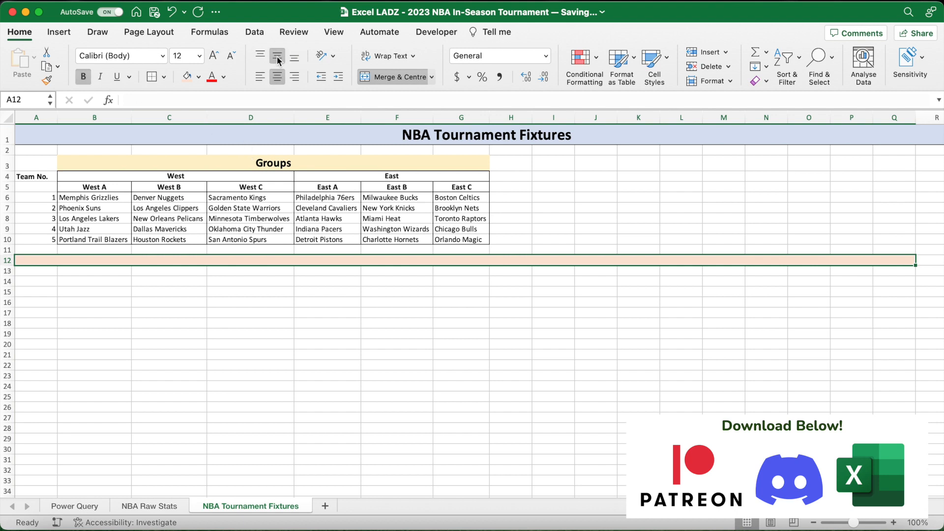
- Enter West A - Fixtures in the merged row 12 header and add a bottom border
type("West A - F")
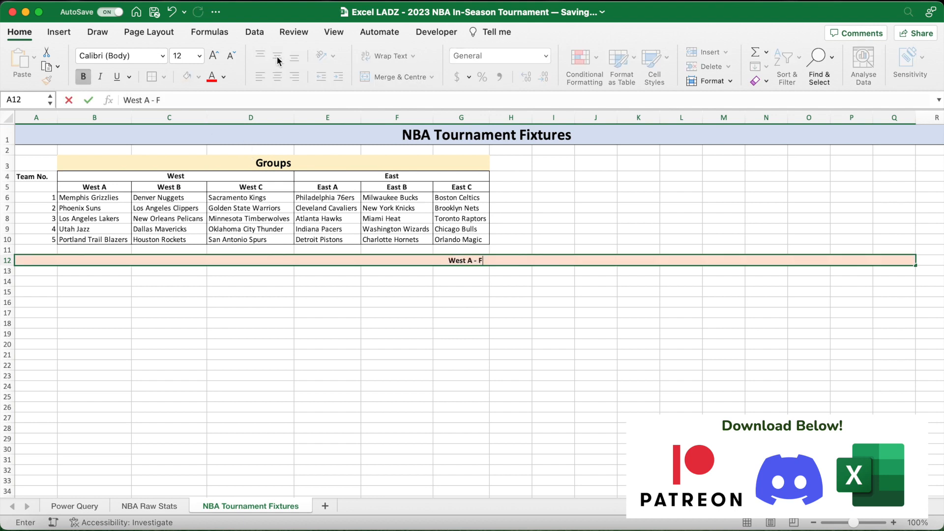
type("ixtures")
key("Return")
left_click(269, 260)
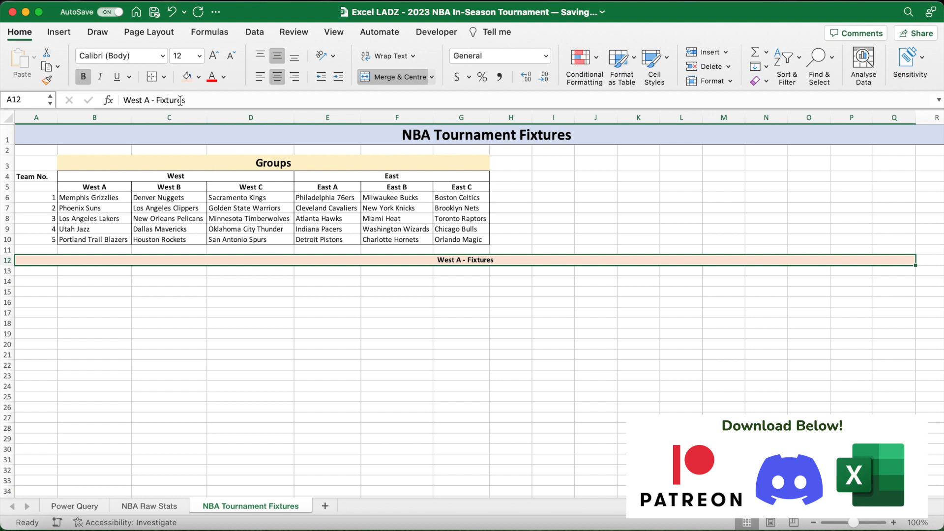
left_click(164, 76)
left_click(190, 110)
left_click(112, 282)
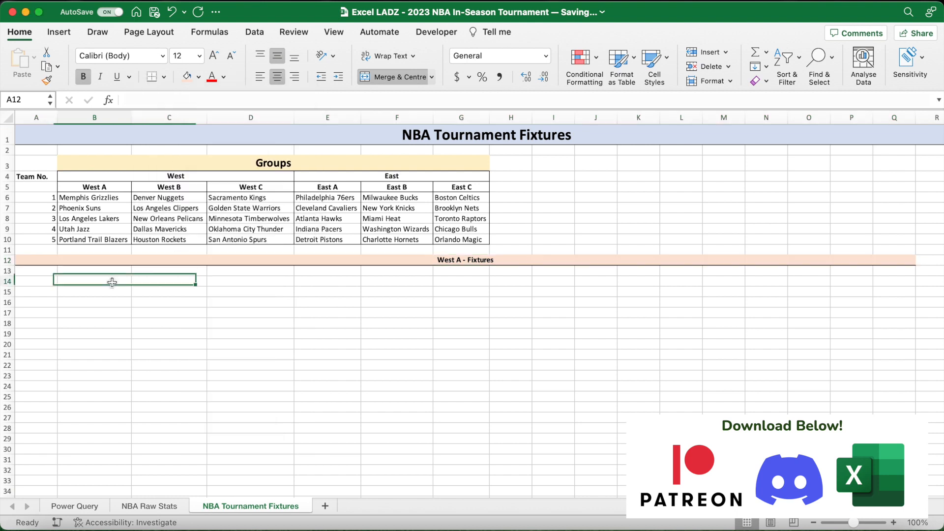
- Add a bold Teams heading in A14
left_click(42, 285)
key("super+b")
type("Teams")
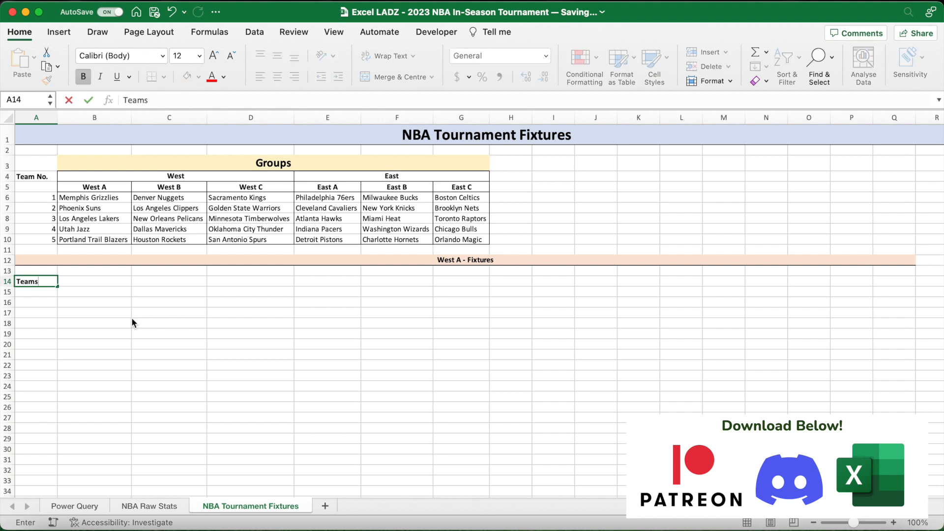
key("Return")
- List team 1's pairings under the Teams heading by entering 1, 2, 1, 3, 1, 4, 1, 5 in A15:A22
type("1")
key("Return")
type("2")
key("Return")
type("1")
key("Return")
type("3")
key("Return")
type("1")
key("Return")
type("4")
key("Return")
type("1")
key("Return")
type("5")
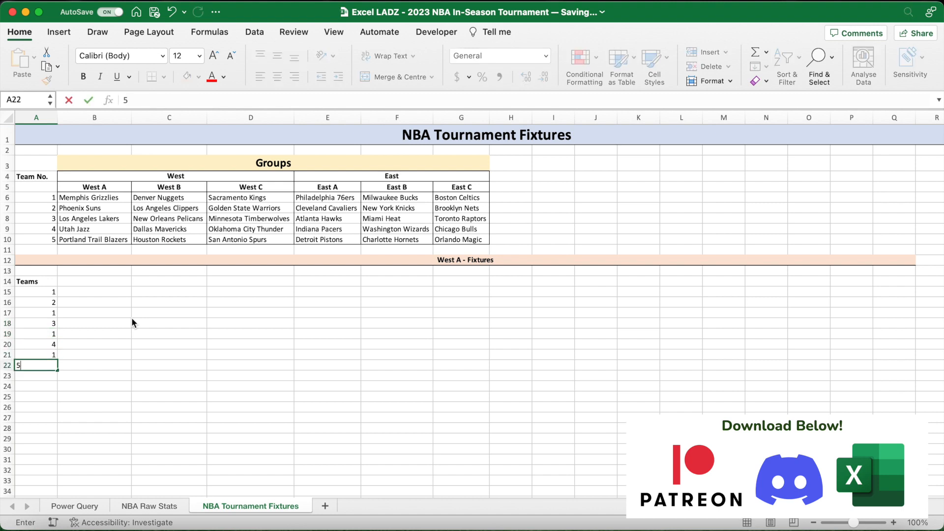
key("Return")
- Add team 2's remaining pairings by entering 2, 3, 2, 4, 2, 5 in A23:A28
type("2")
key("Return")
type("3")
key("Return")
type("2")
key("Return")
type("4")
key("Return")
type("2")
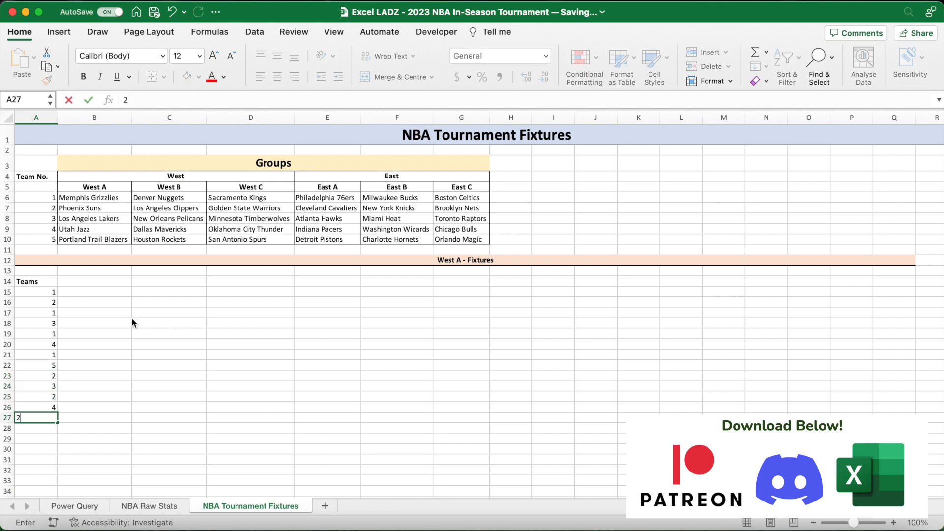
key("Return")
type("5")
key("Return")
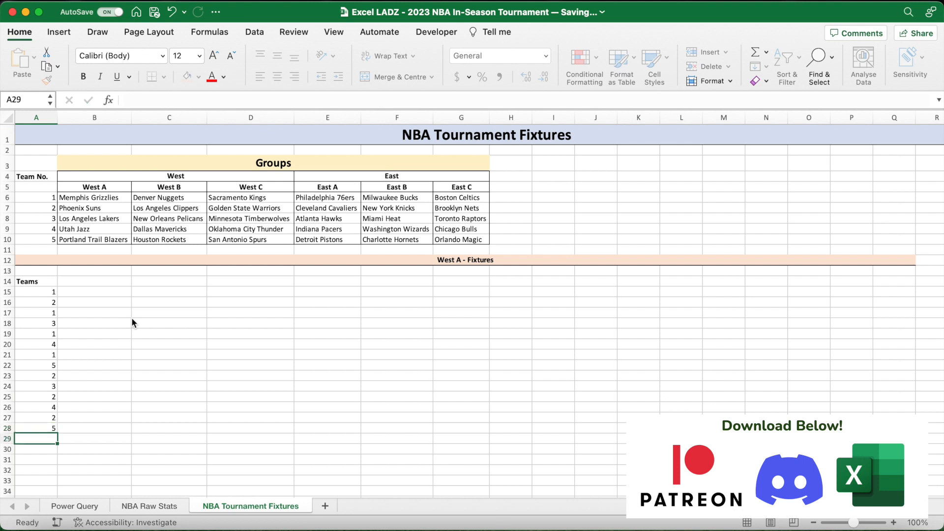
- Complete the team pairings by entering 3, 4, 3, 5, 4, 5 in A29:A34
type("3")
key("Return")
type("4")
key("Return")
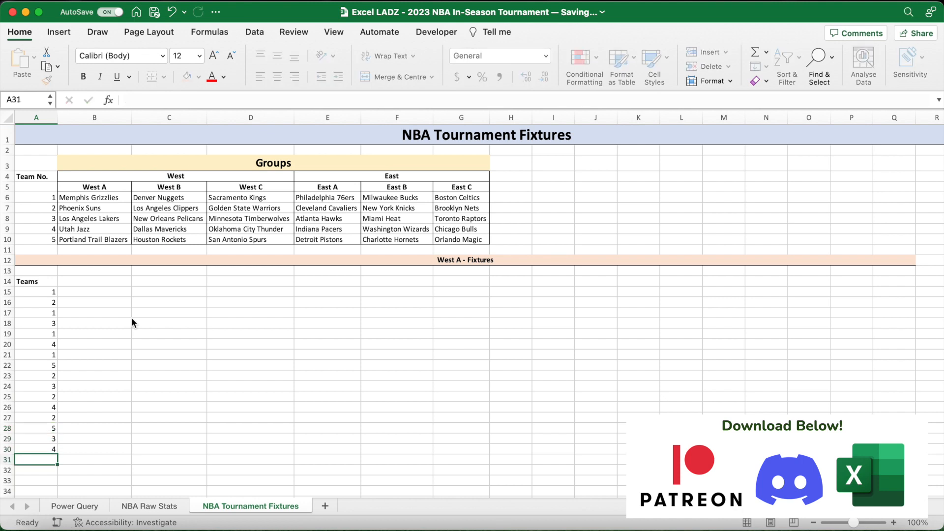
type("3")
key("Return")
type("5")
key("Return")
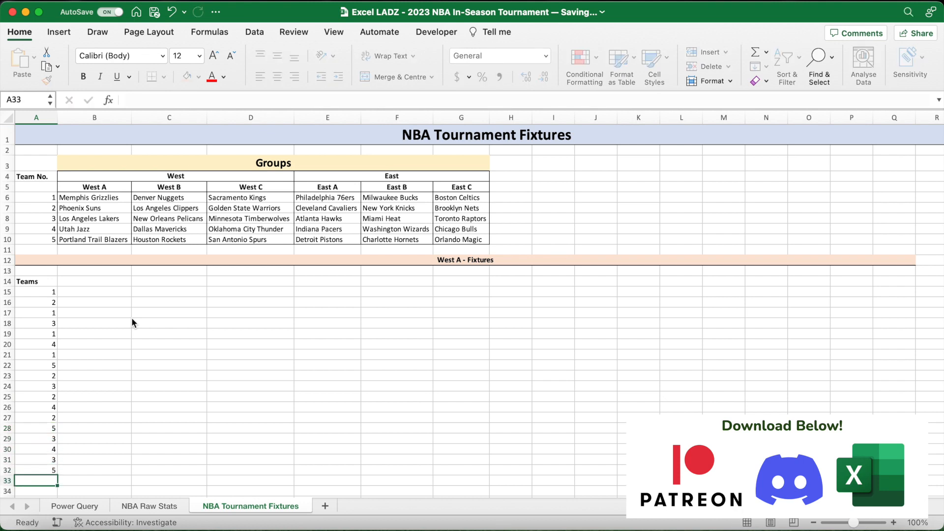
scroll(132, 322, "down", 1)
scroll(131, 322, "down", 1)
type("4")
key("Return")
type("5")
key("Return")
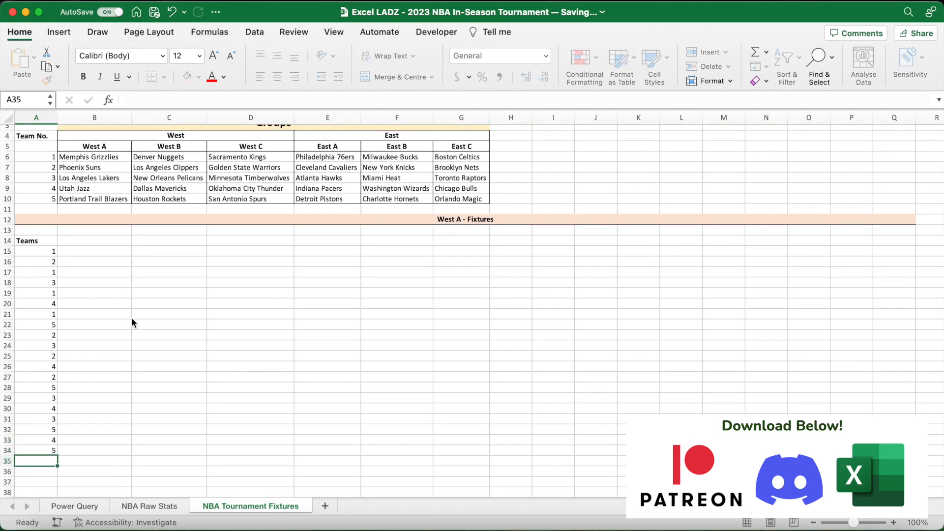
left_click_drag(41, 251, 39, 450)
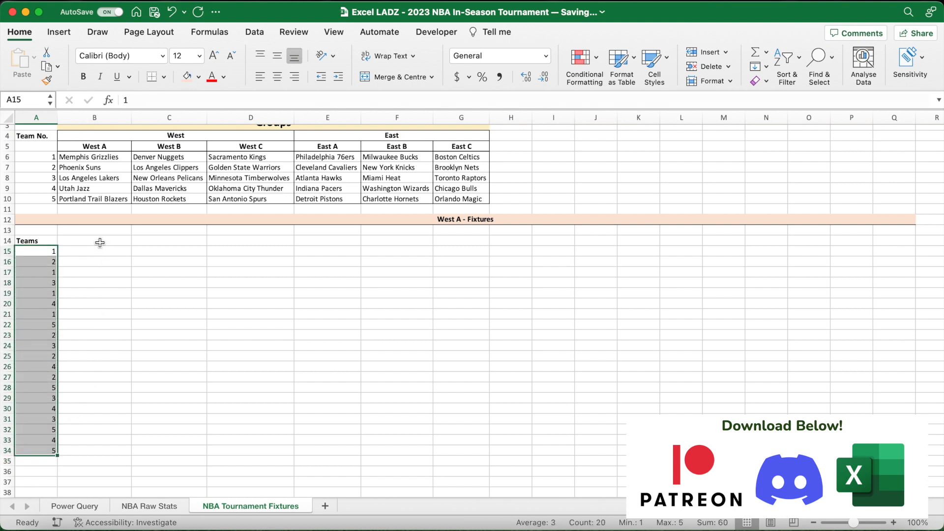
- Add a bold Match heading in B14
left_click(100, 242)
key("super+b")
type("Match")
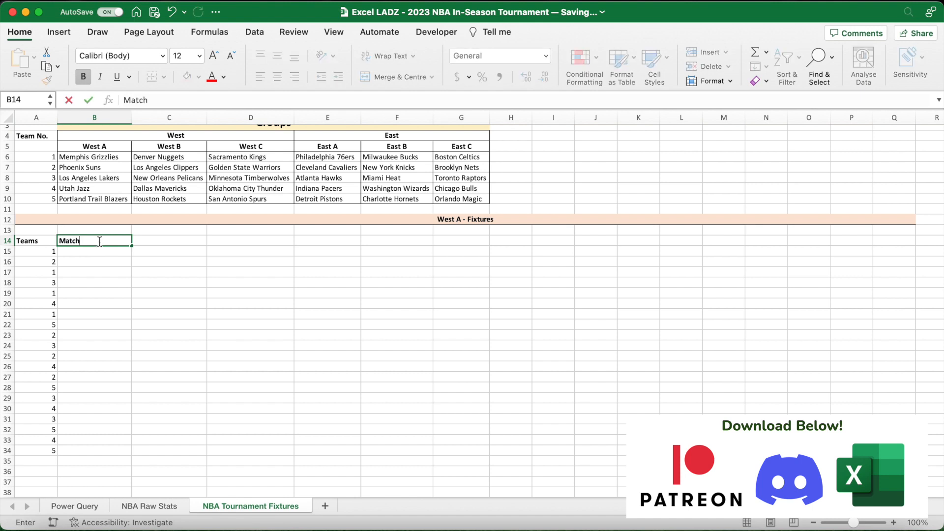
key("Return")
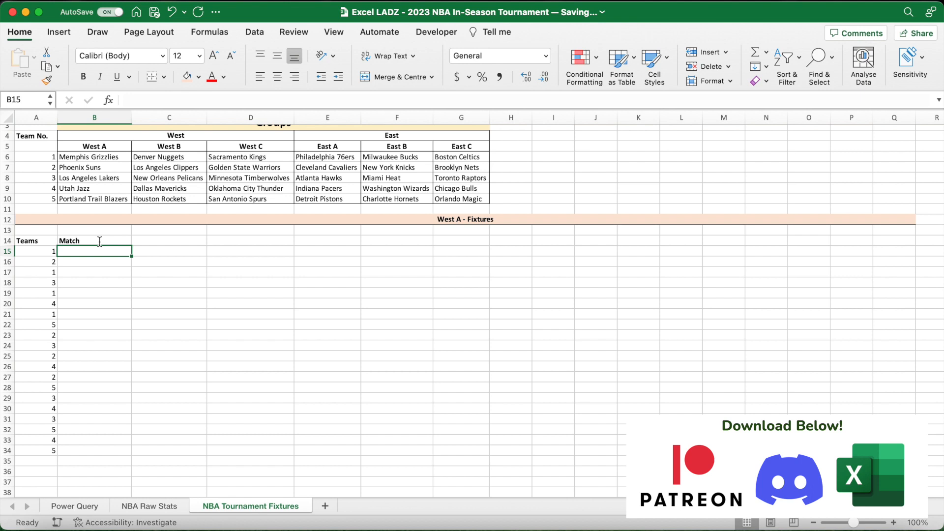
- Merge and centre B15:B16 with middle alignment and bold, and enter #1 in it
left_click_drag(94, 250, 95, 260)
left_click(399, 77)
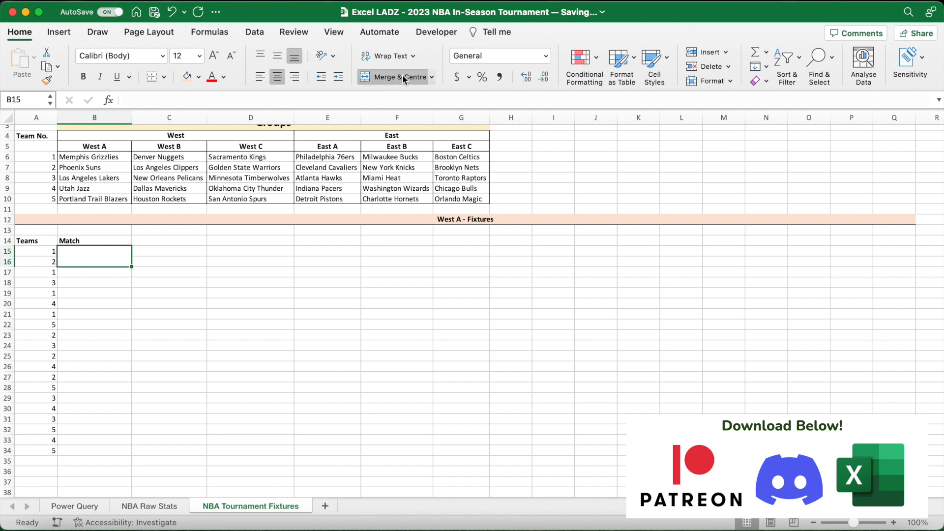
left_click(279, 59)
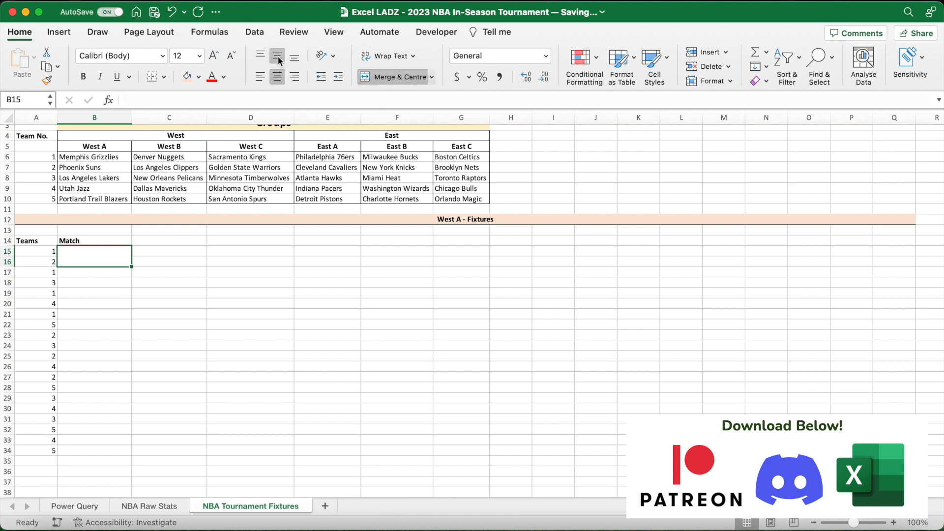
left_click(84, 77)
type("#1")
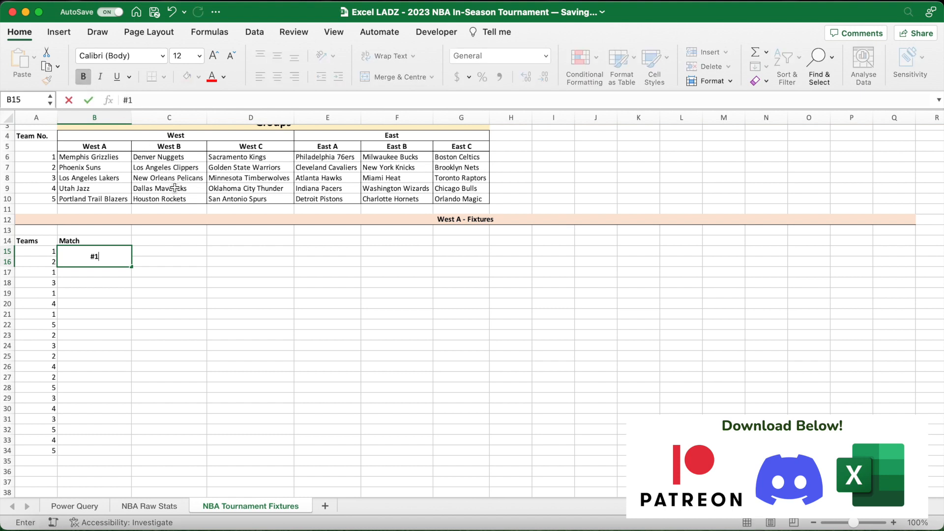
key("Return")
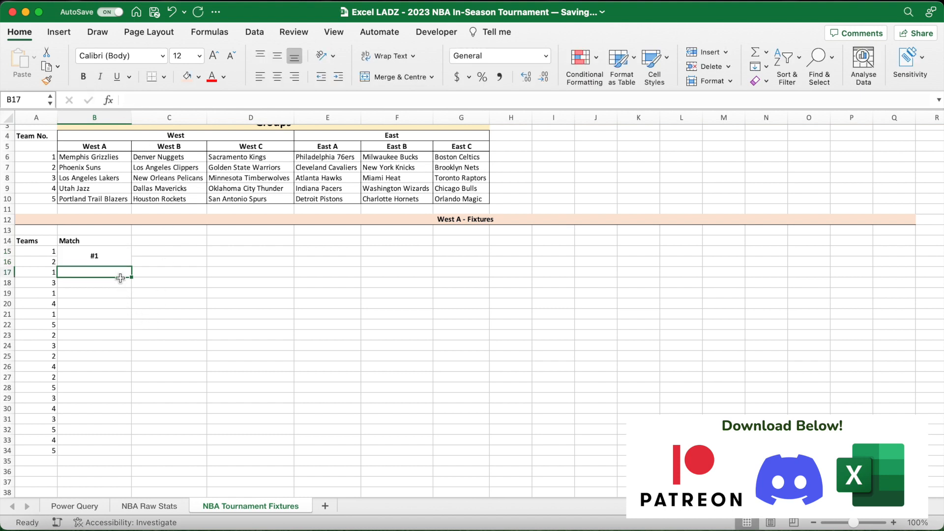
- Fill the merged match label down to #10 in B33:B34 and apply all borders to B15:B34
left_click(96, 259)
left_click_drag(127, 266, 122, 448)
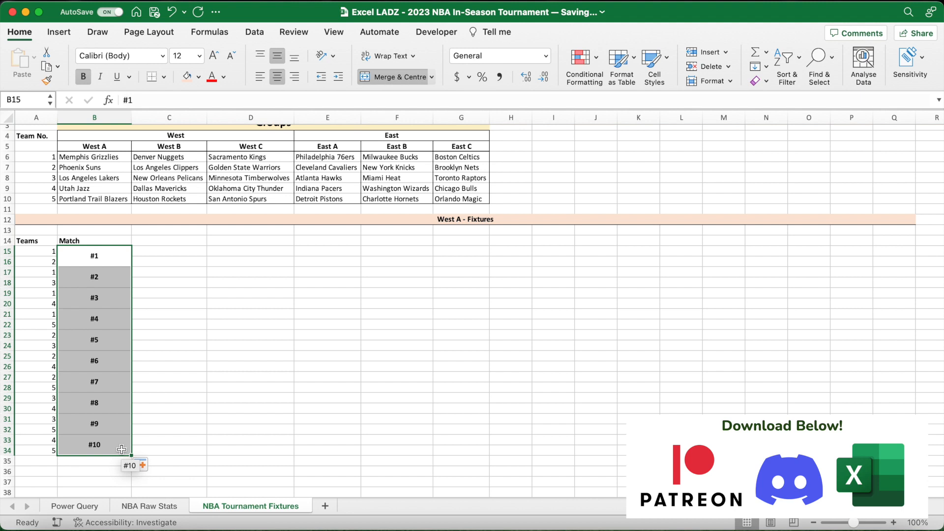
left_click(164, 77)
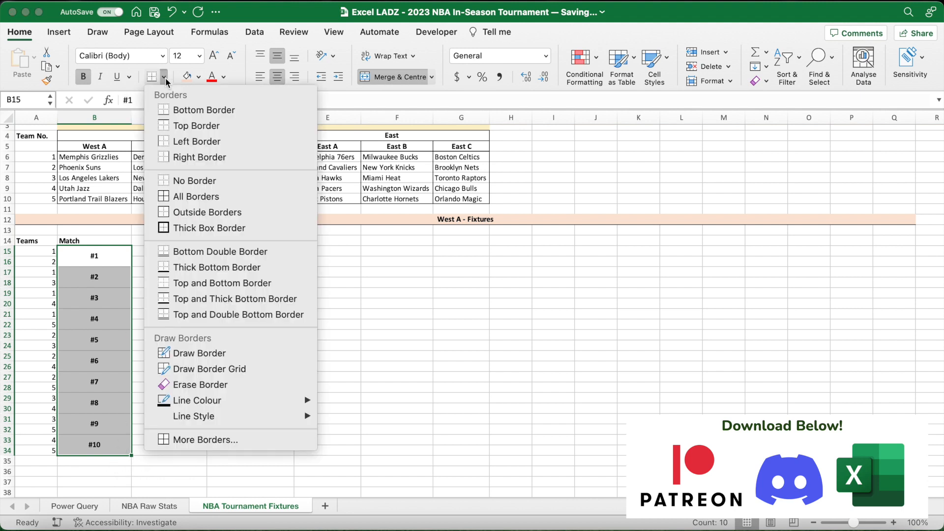
left_click(166, 196)
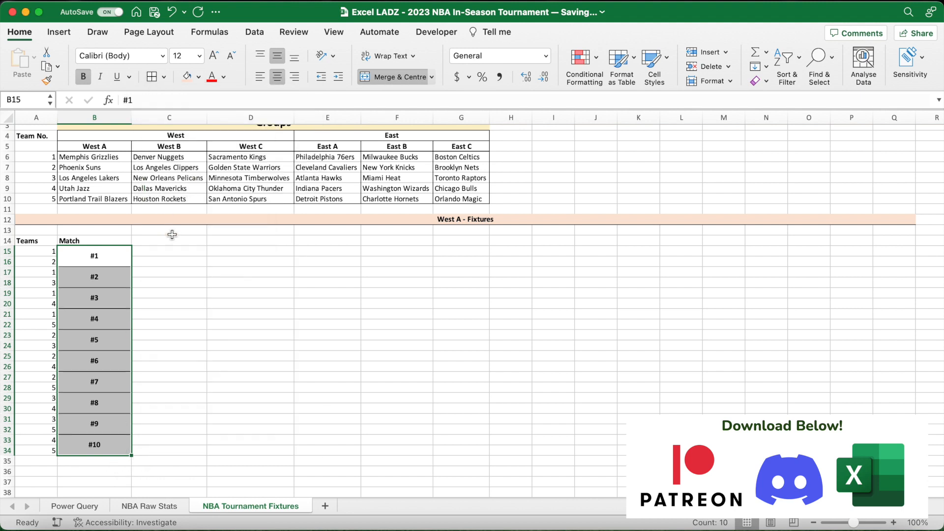
- Put outside borders around C15:C16 for the first match
left_click(153, 241)
left_click_drag(158, 252, 158, 260)
left_click(164, 77)
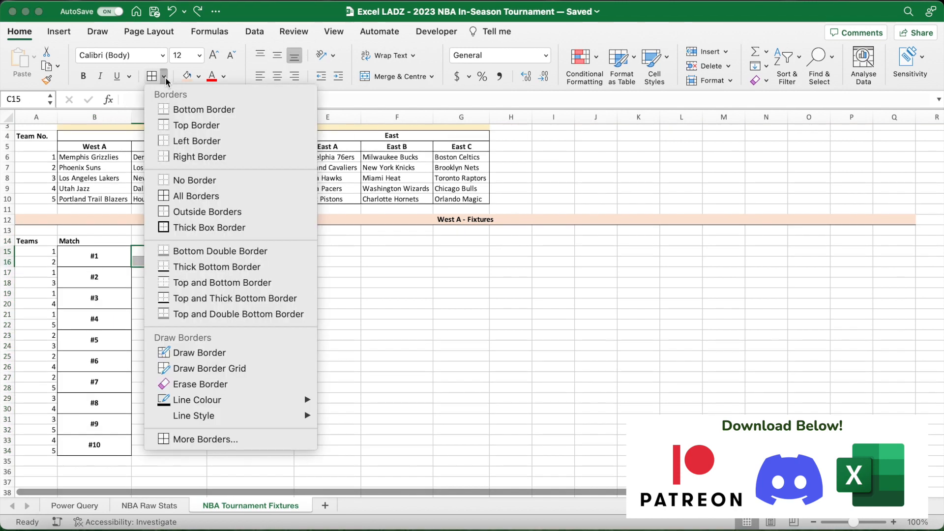
left_click(189, 209)
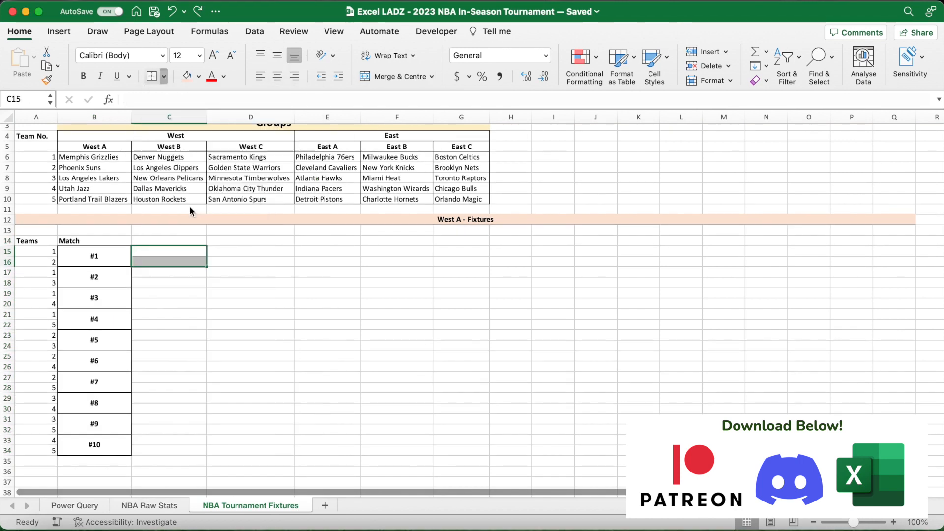
left_click(200, 293)
left_click(194, 253)
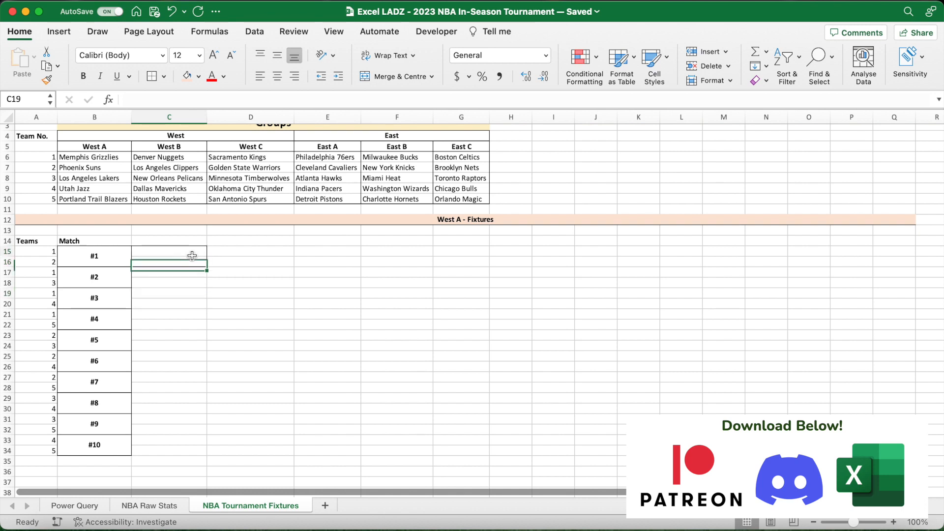
- Copy C15:C16 and paste only its formatting across C15:Q34
left_click_drag(184, 248, 184, 261)
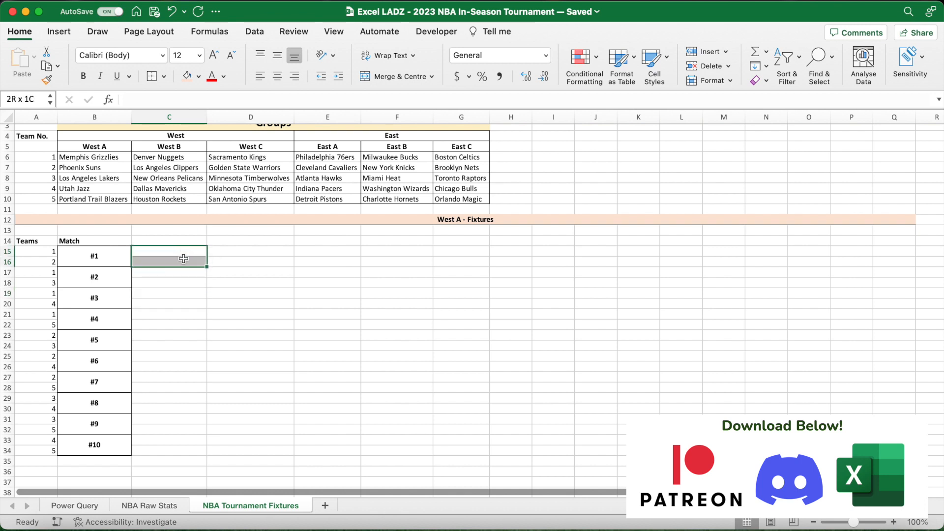
key("super+c")
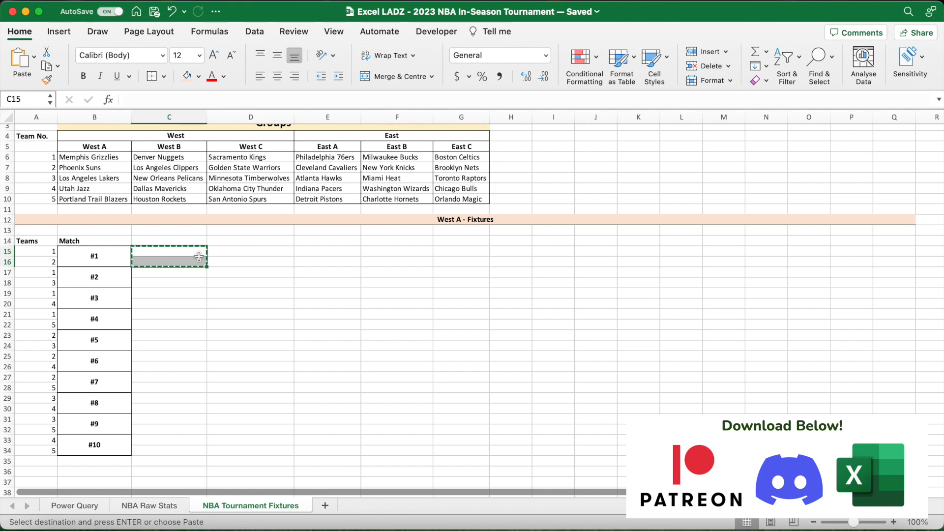
left_click_drag(191, 252, 894, 451)
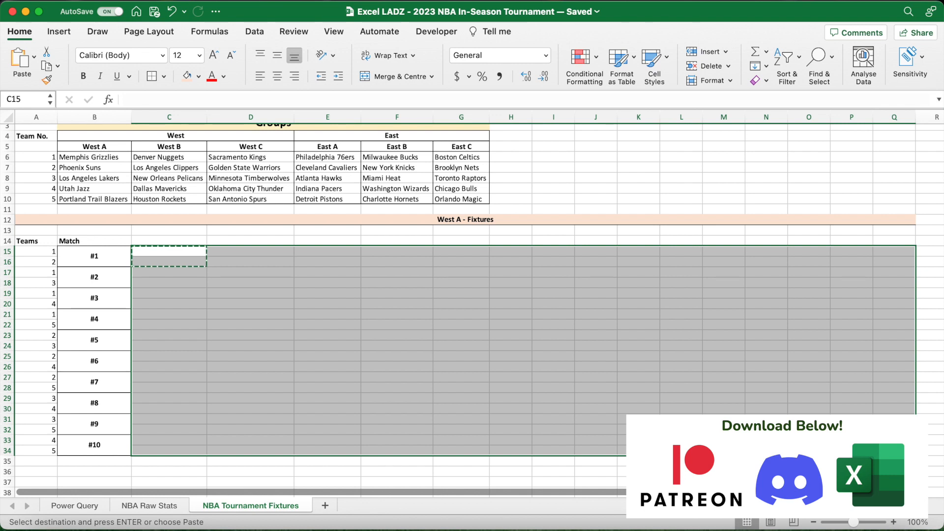
right_click(714, 364)
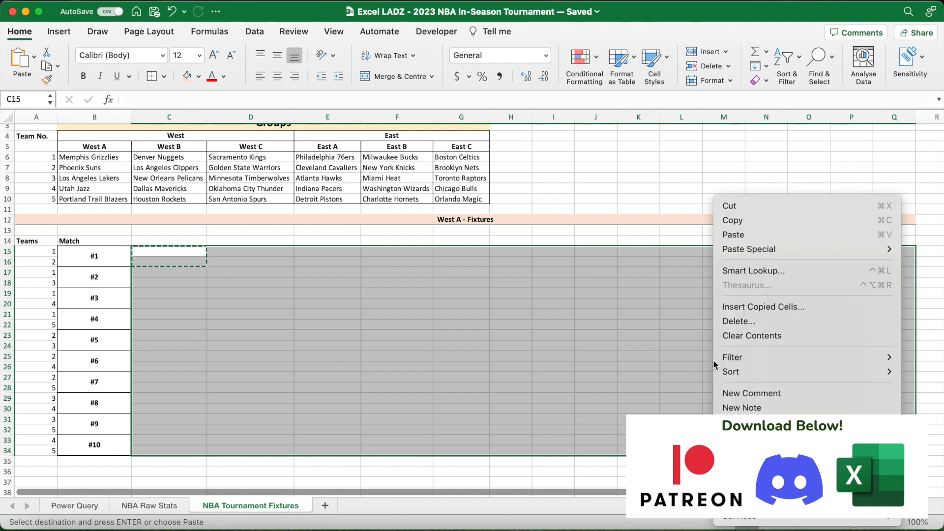
mouse_move(742, 249)
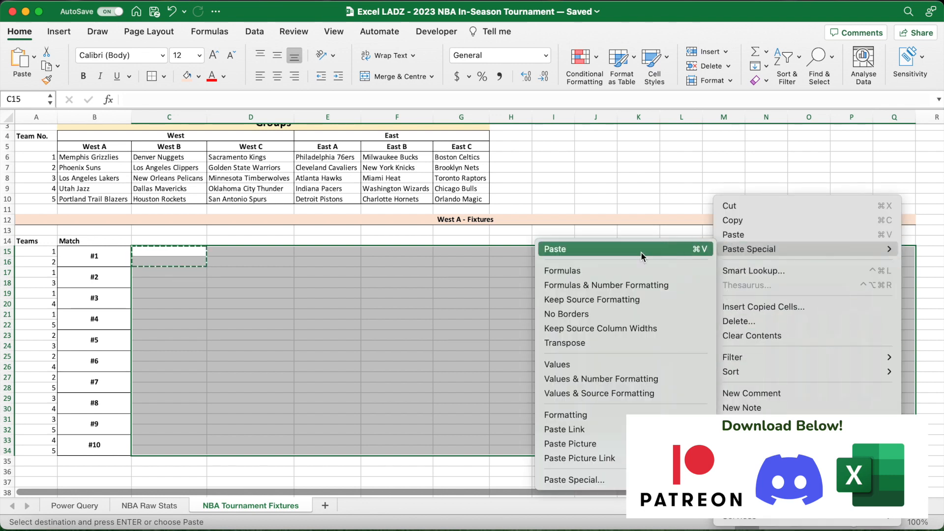
left_click(625, 413)
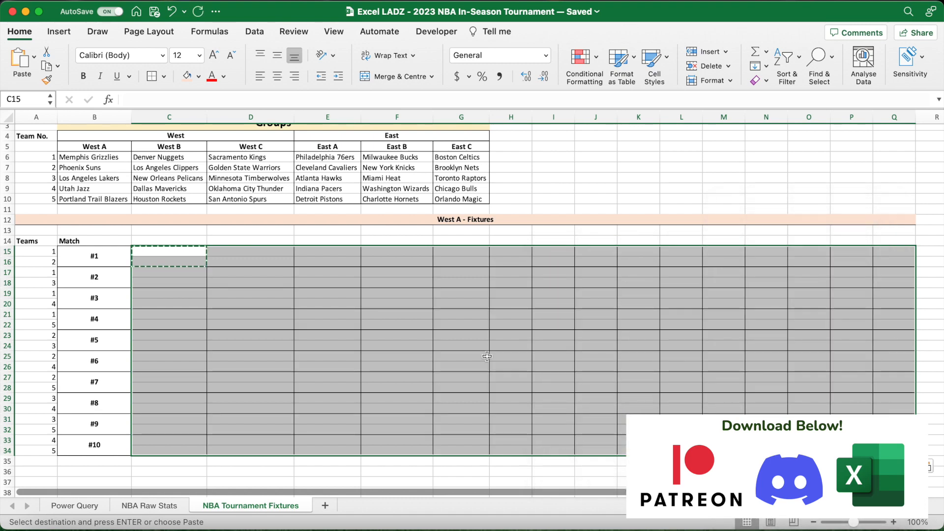
left_click(252, 240)
key("Escape")
- Centre the header cells A14:Q14 and enter a Team heading in C14
left_click_drag(42, 241, 891, 239)
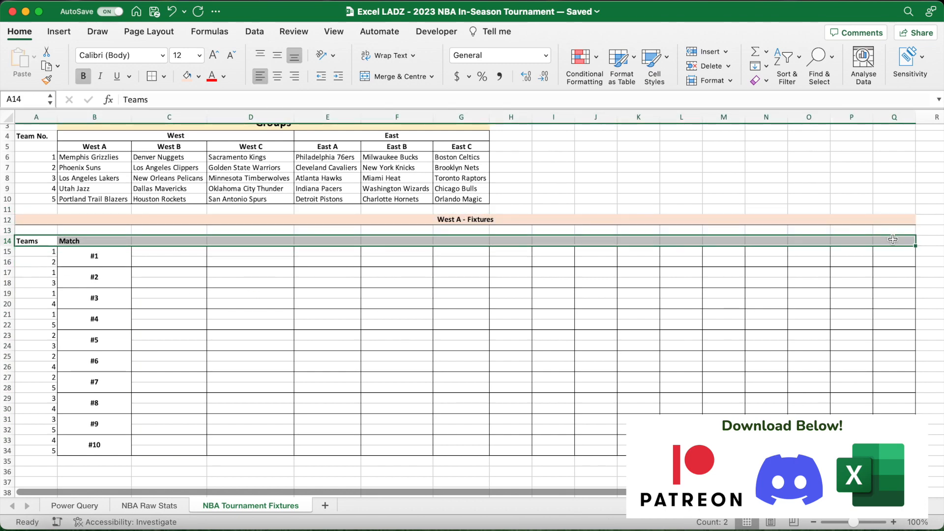
left_click(278, 76)
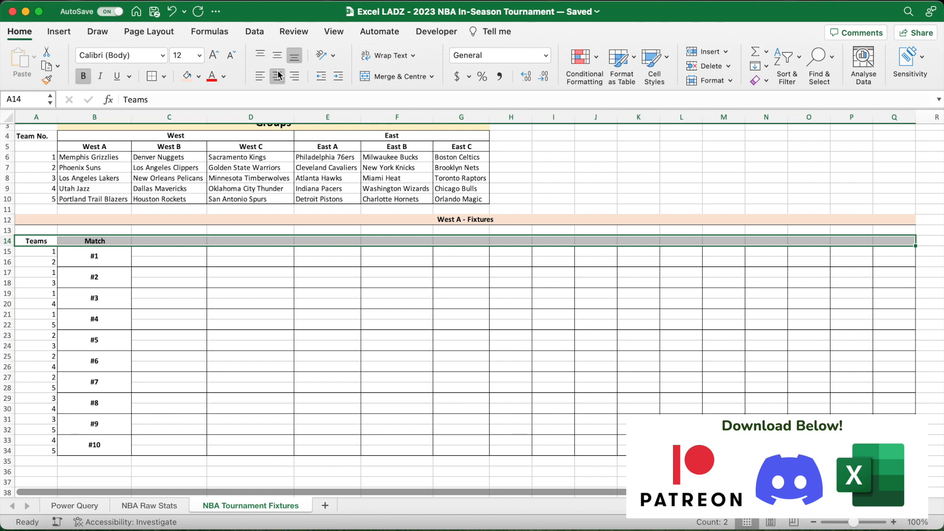
left_click(186, 241)
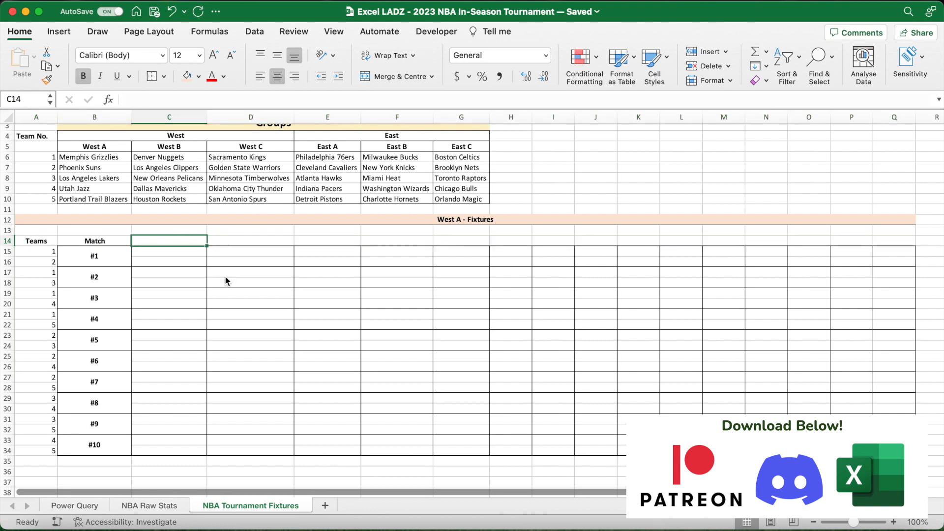
type("Team")
key("Return")
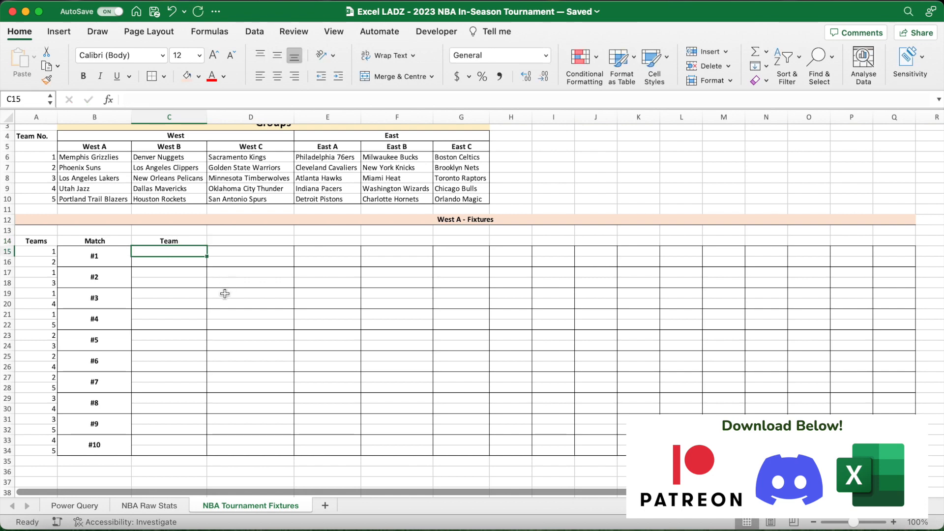
- Look up the first West A team in C15 with =XLOOKUP(A15,$A$6:$A$10,$B$6:$B$10)
type("=XLOOKUP(")
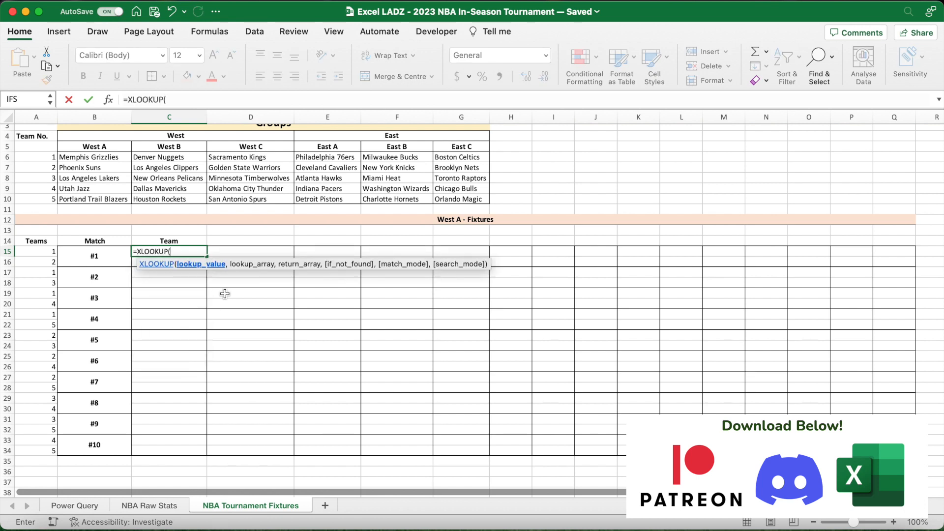
left_click(51, 252)
type(",")
left_click_drag(48, 158, 46, 198)
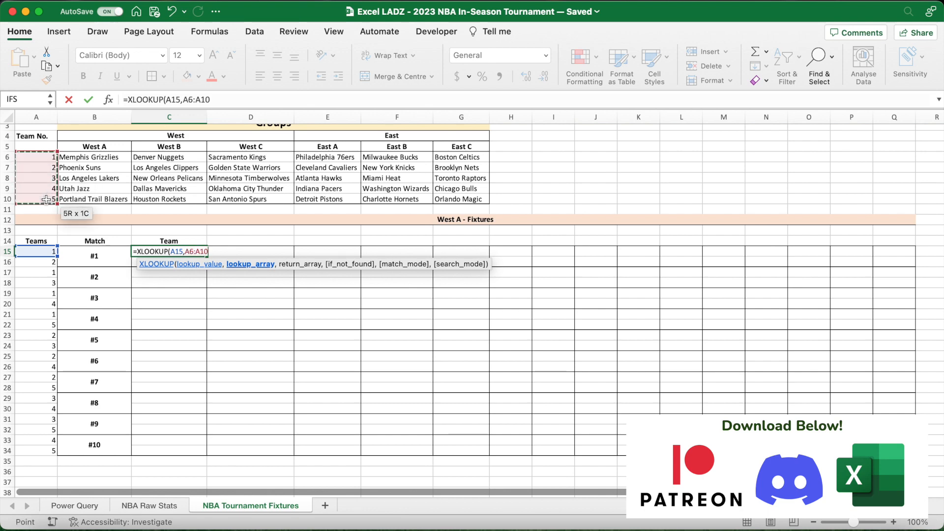
key("F4")
type(",")
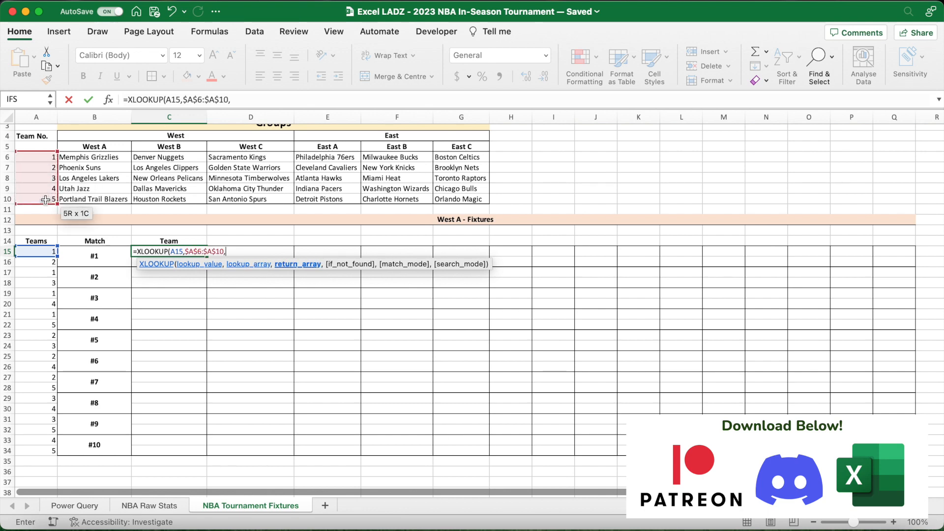
left_click_drag(112, 157, 108, 199)
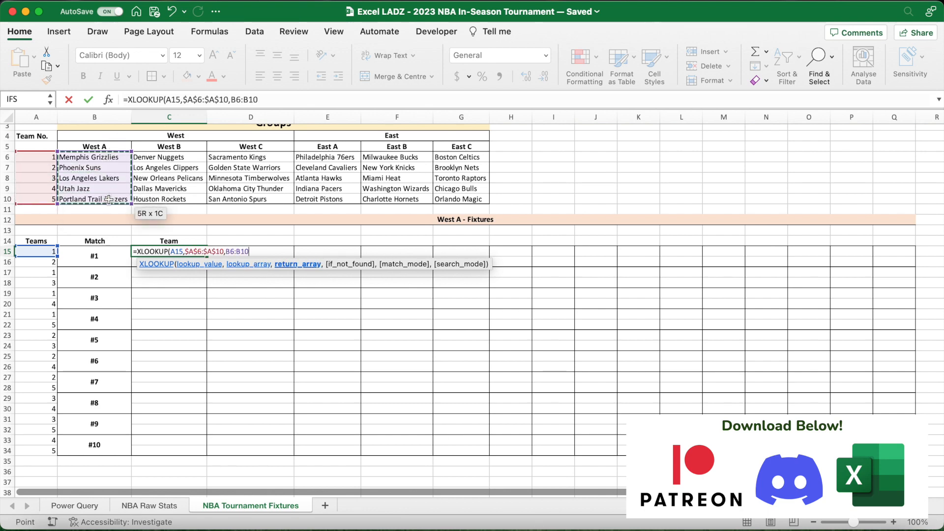
key("F4")
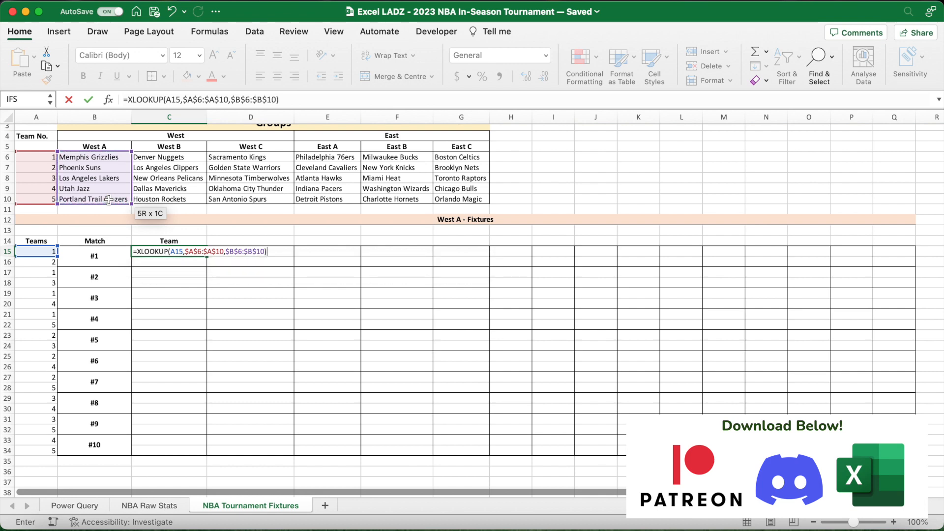
key("Return")
left_click(202, 249)
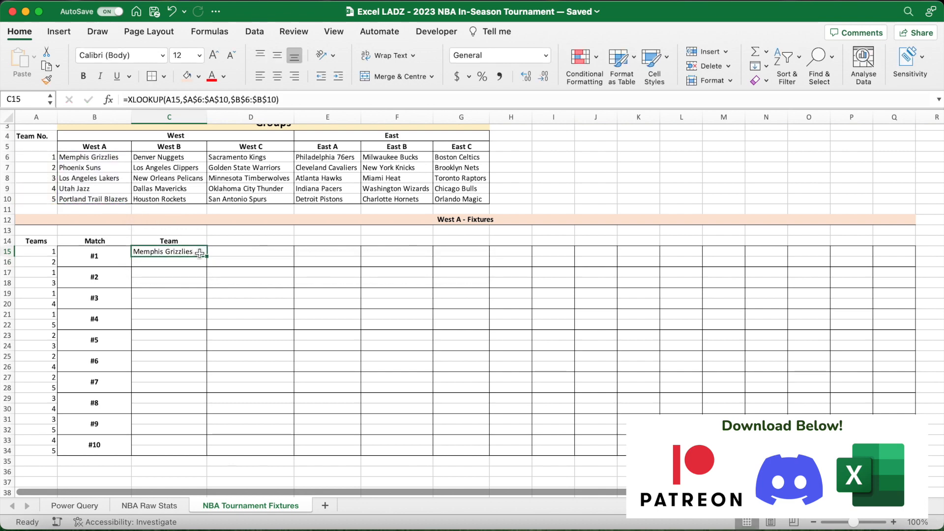
- Fill the team lookup from C15 down to C34 and enter a bold, centred Expected Points heading in D14
left_click_drag(207, 257, 205, 451)
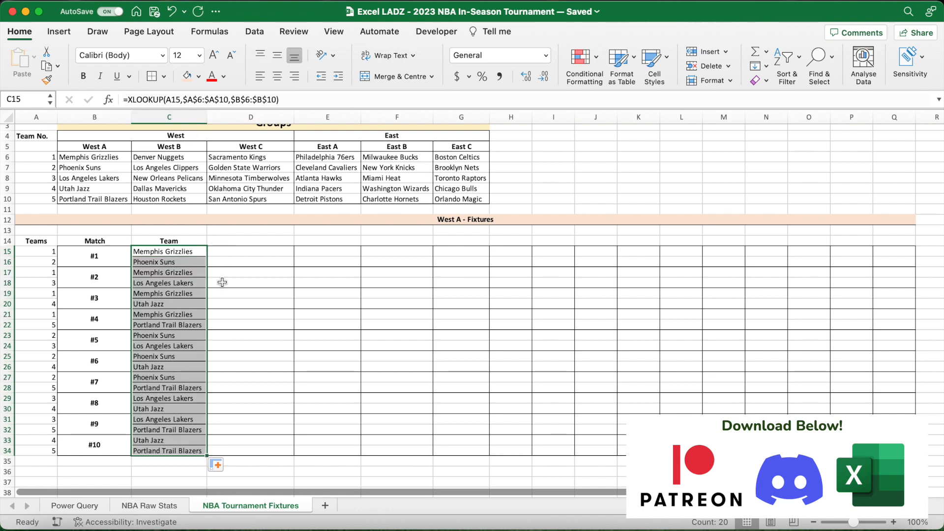
left_click(235, 252)
key("Up")
key("super+e")
key("super+b")
type("Expected Points")
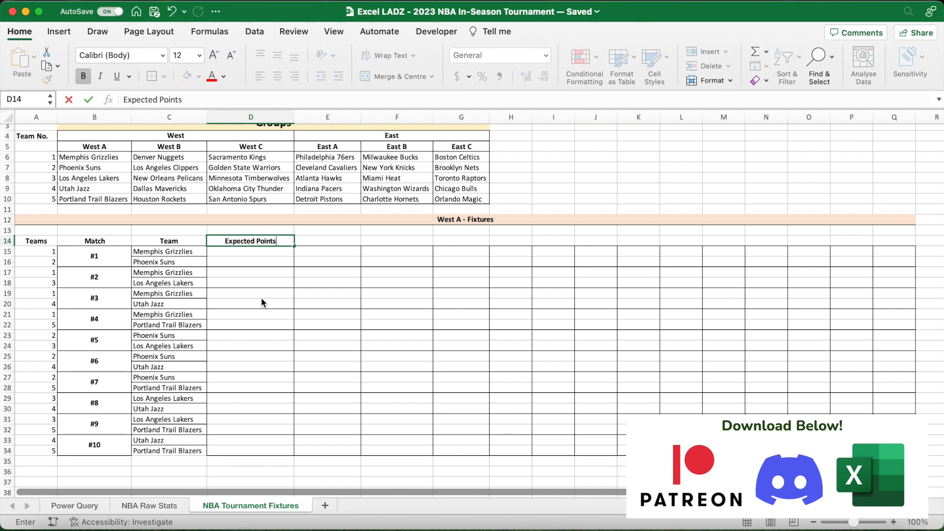
key("Return")
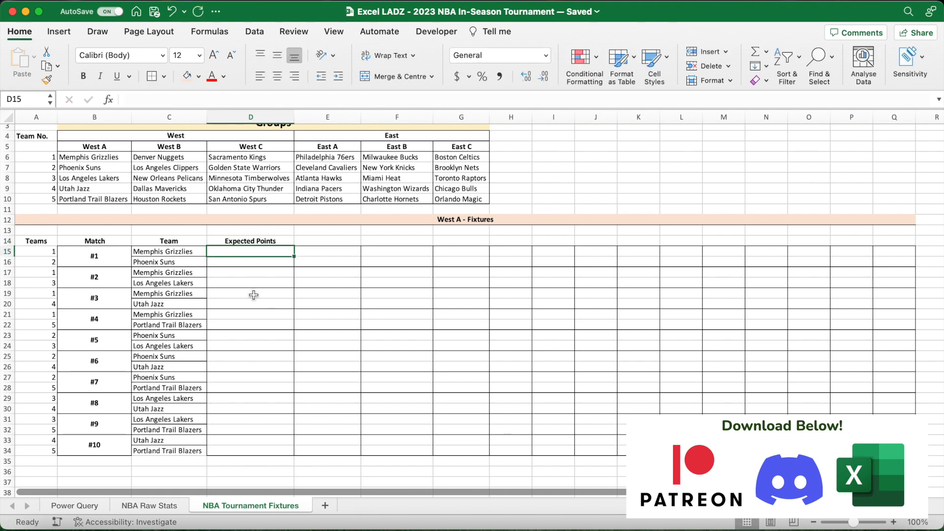
- Calculate the first team's expected points in D15 with =XLOOKUP(C15,teams,att)*XLOOKUP(C16,teams,def)*average_points, shown to one decimal place
type("=XLOOKUP")
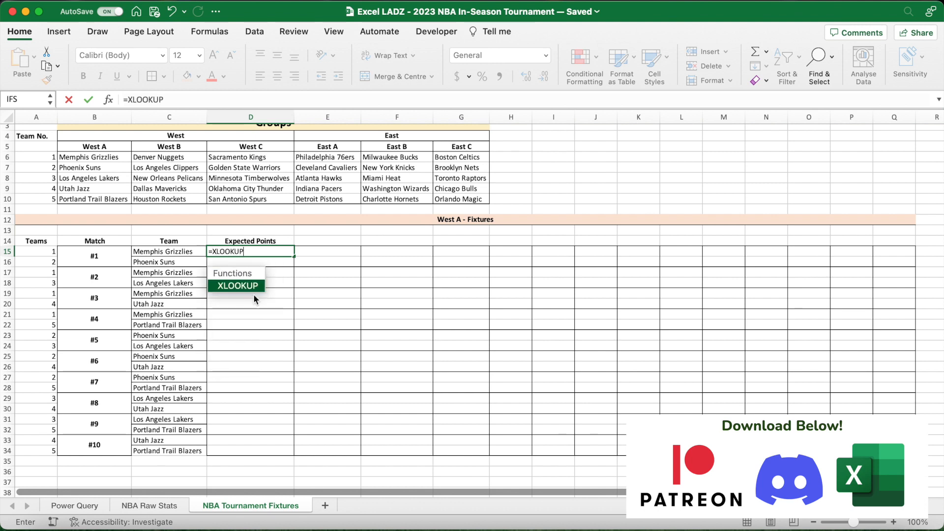
type("(")
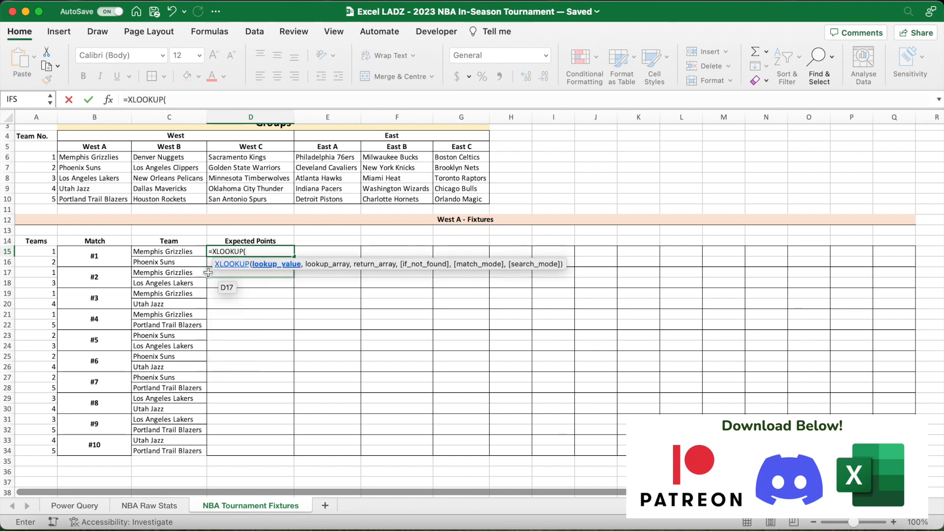
left_click(185, 252)
type(",teams")
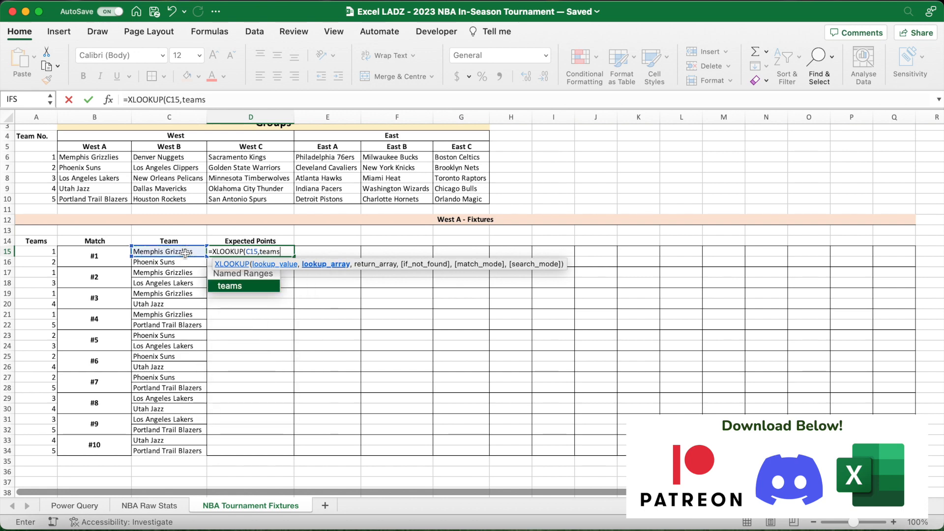
type(",")
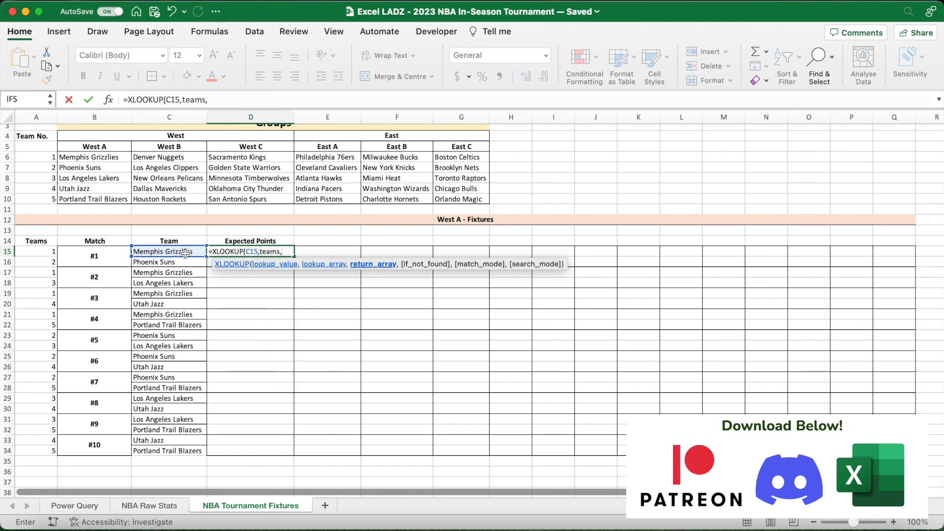
type("att)")
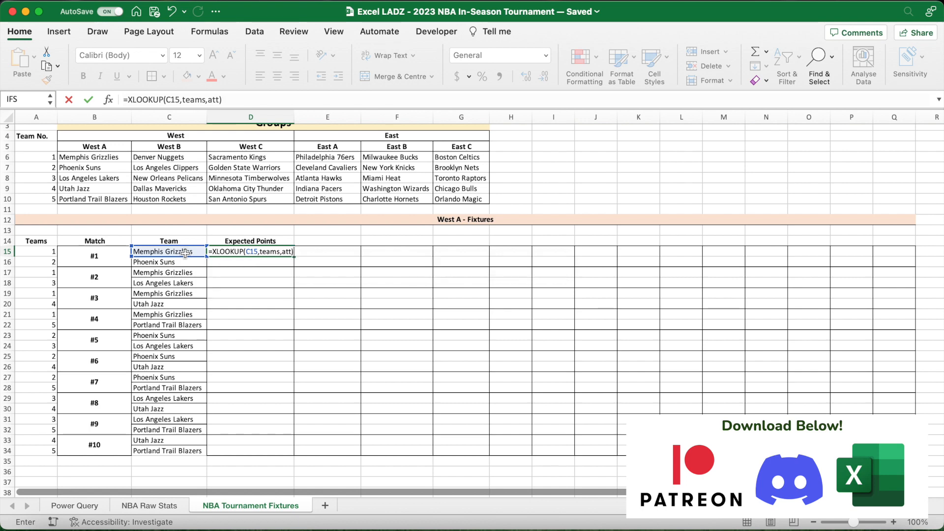
type("*XL")
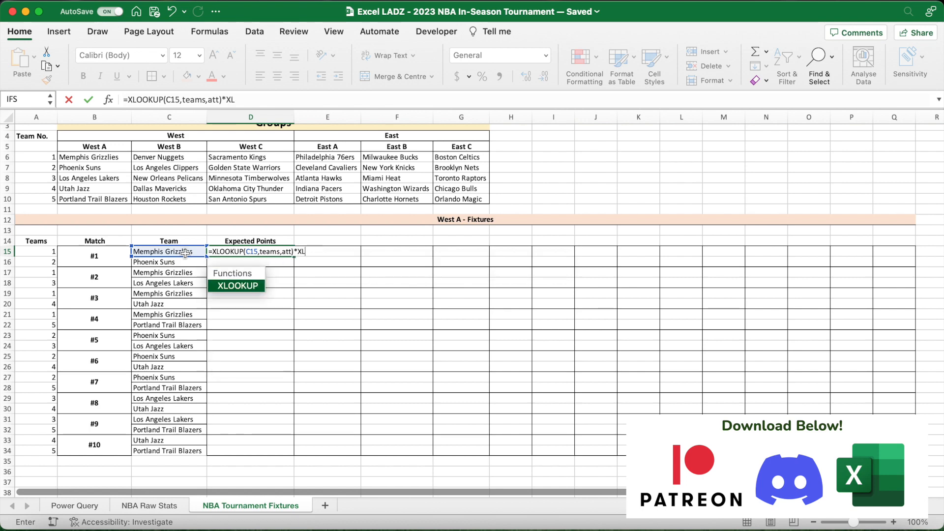
type("OOKUP(")
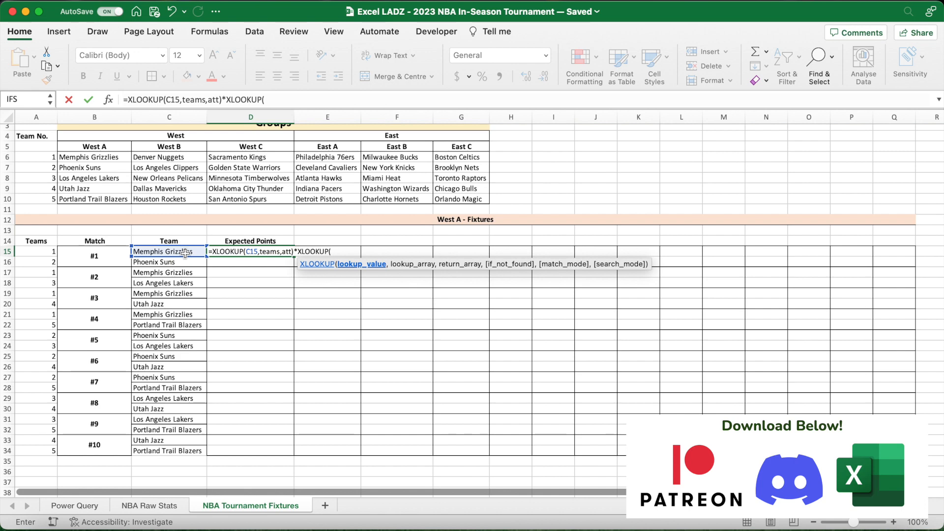
left_click(176, 261)
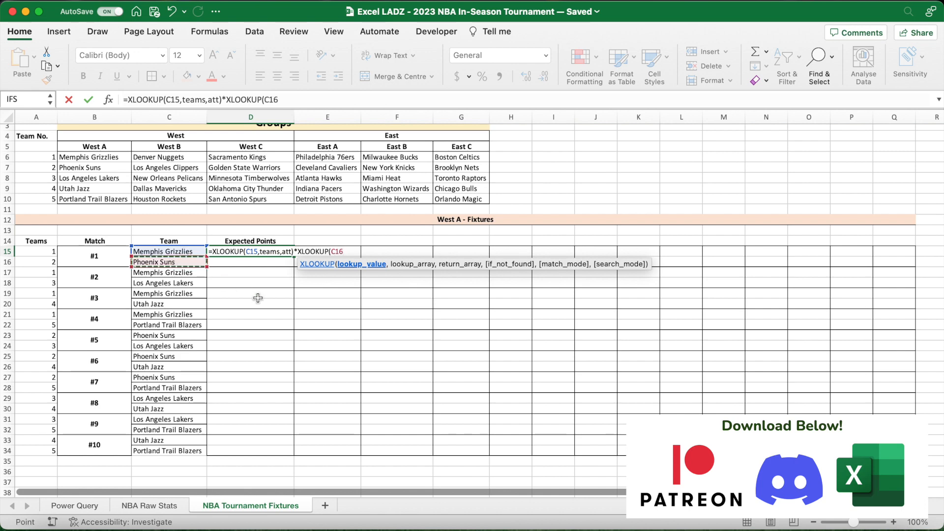
type(",")
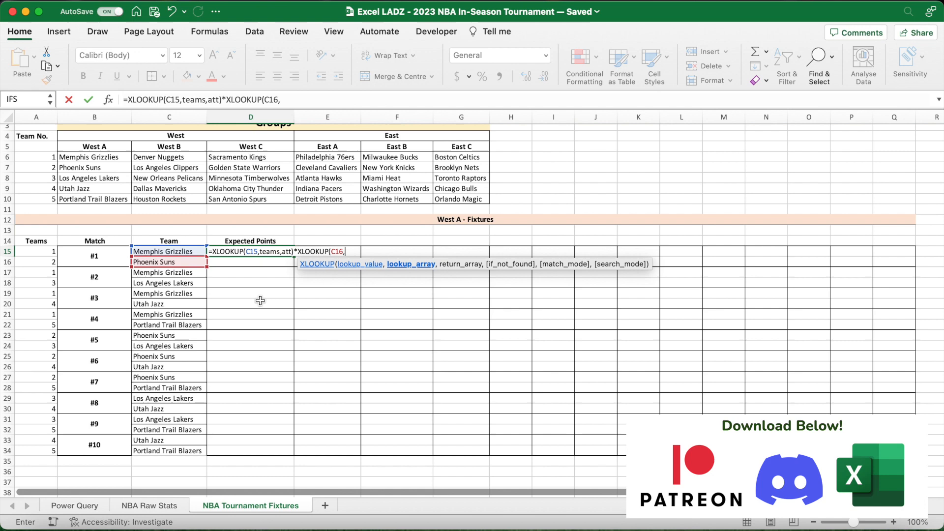
type("teams,def")
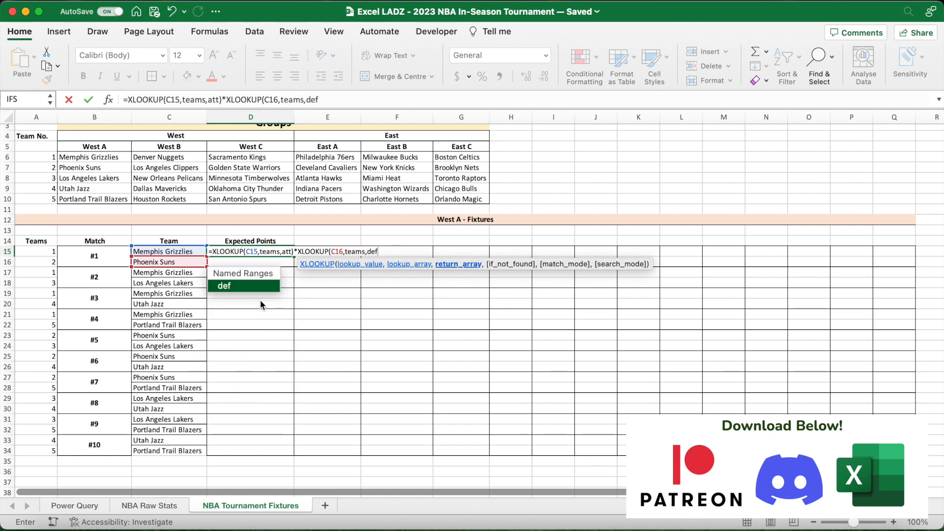
type(")*")
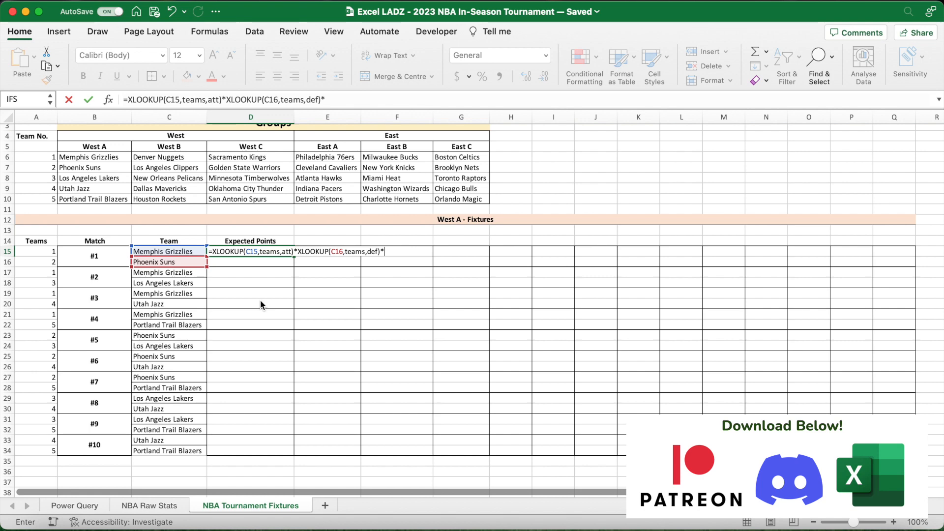
type("average")
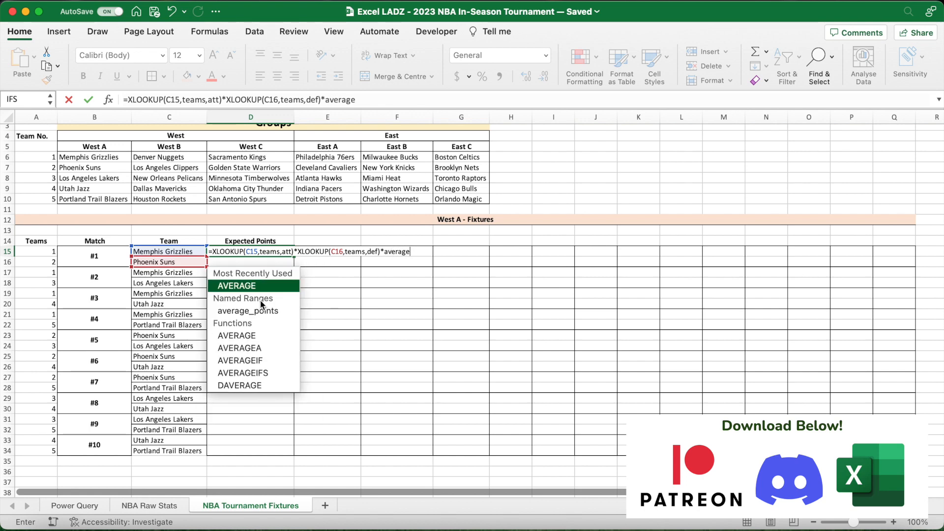
type("_points")
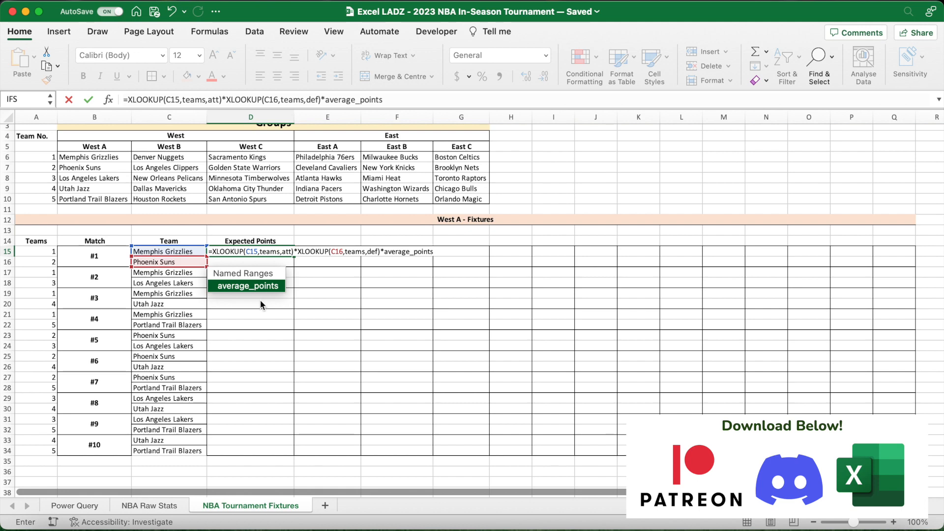
left_click(403, 101)
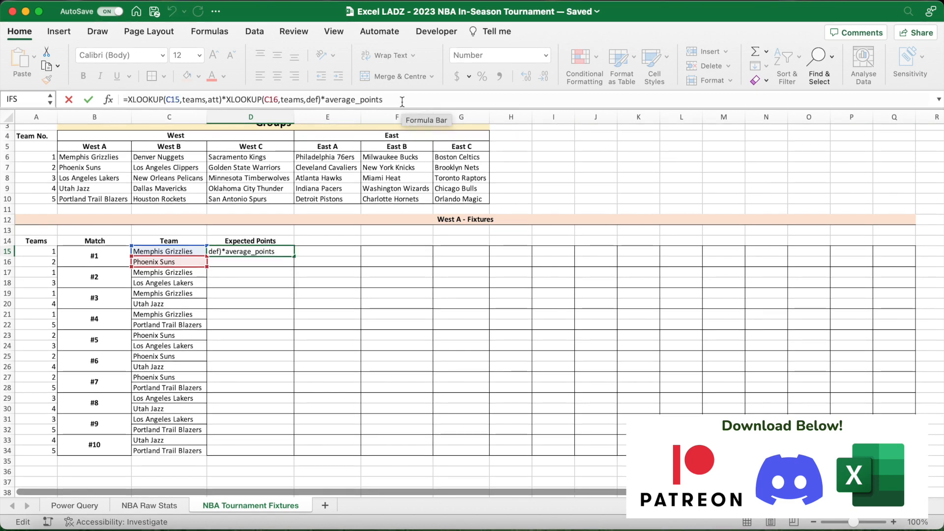
key("Return")
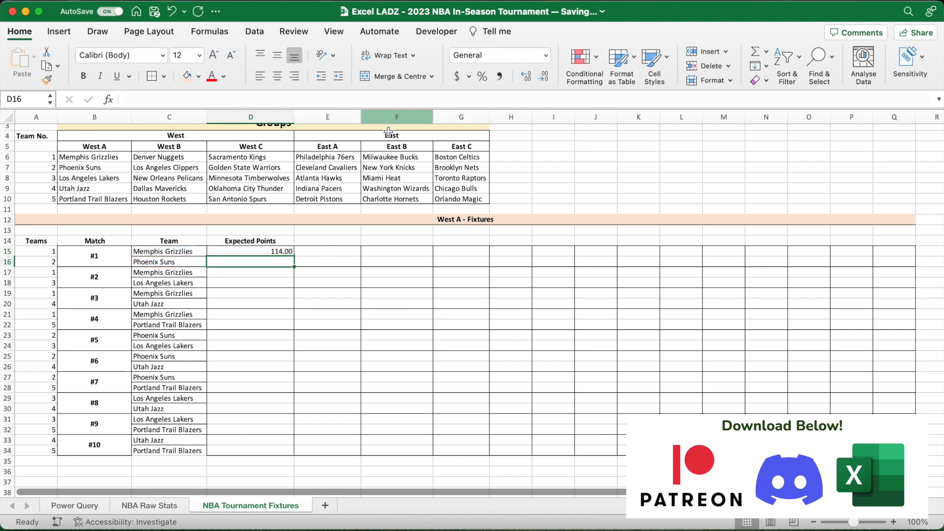
left_click(281, 251)
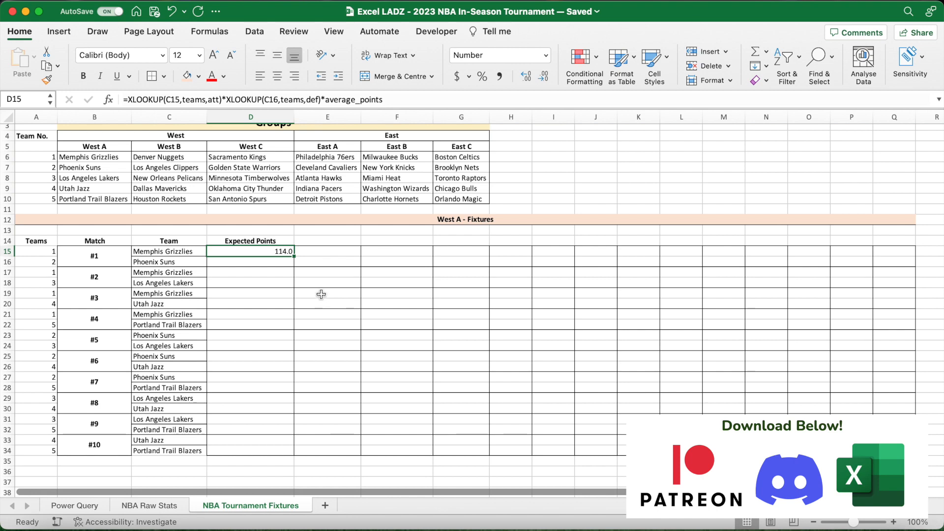
- Calculate the opponent's expected points in D16 with =XLOOKUP(C16,teams,att)*XLOOKUP(C15,teams,def)*average_points
left_click(285, 262)
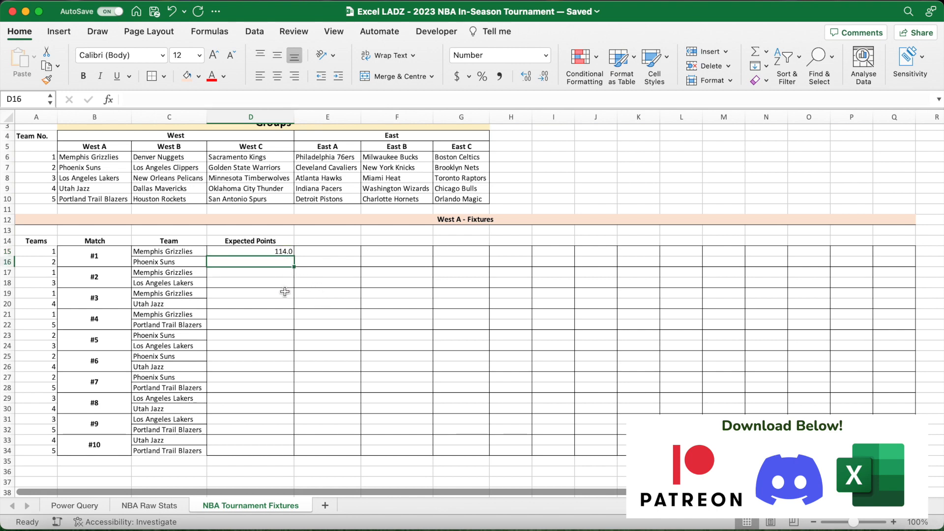
type("=XLOOKUP(")
left_click(179, 263)
type(",")
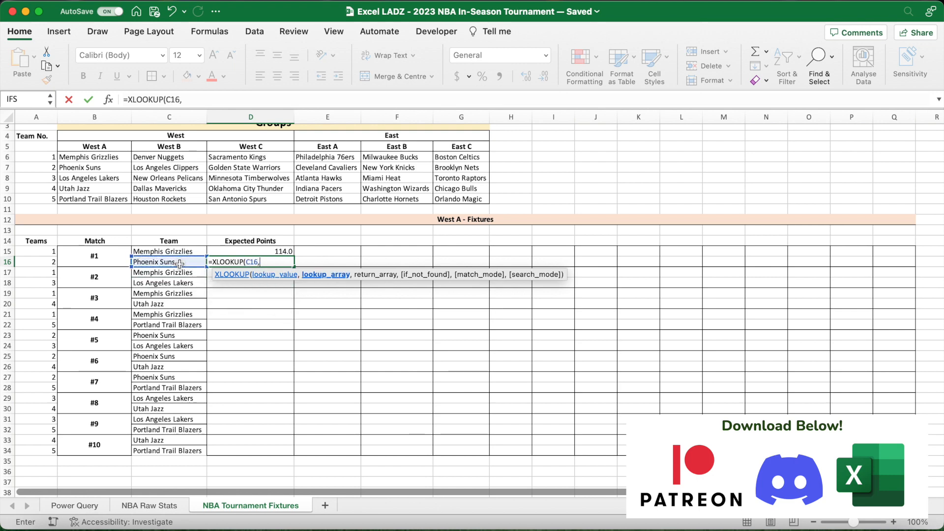
type("teams,")
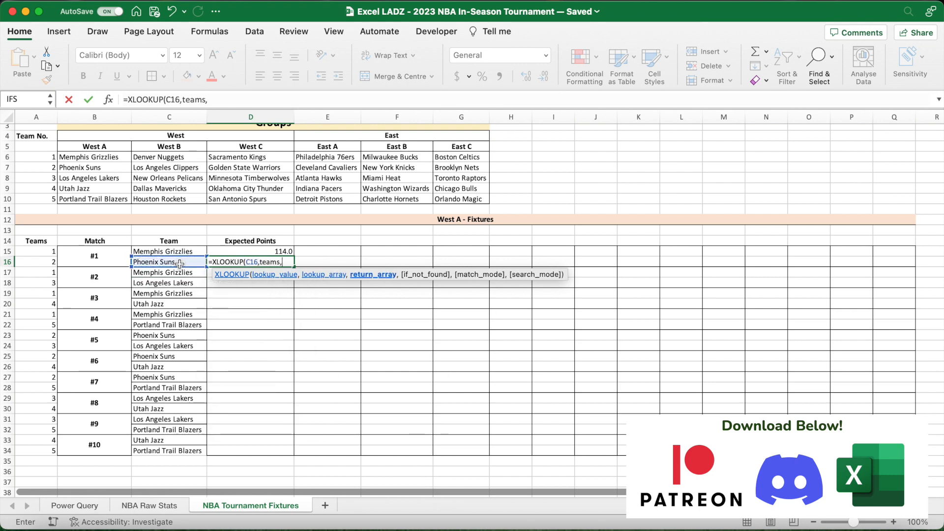
type("att)*XLOOKUP(")
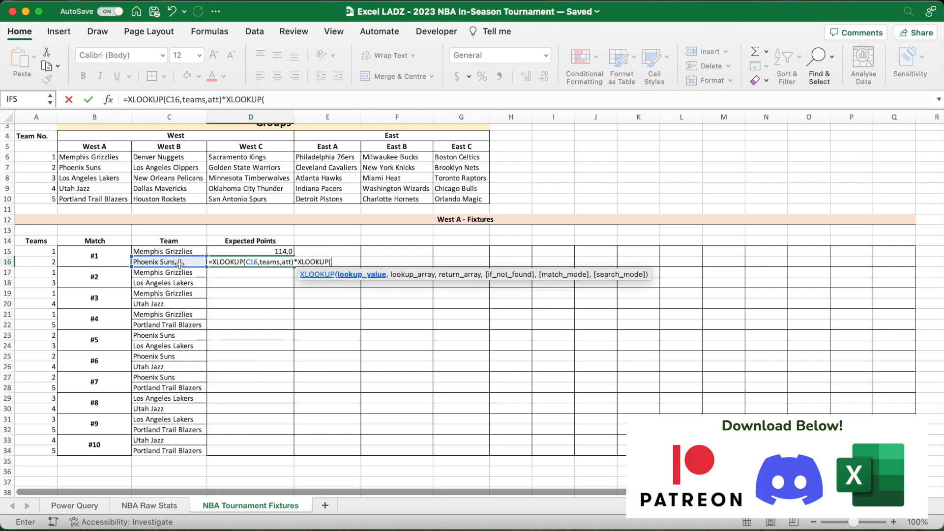
left_click(183, 253)
type(",teams,def)")
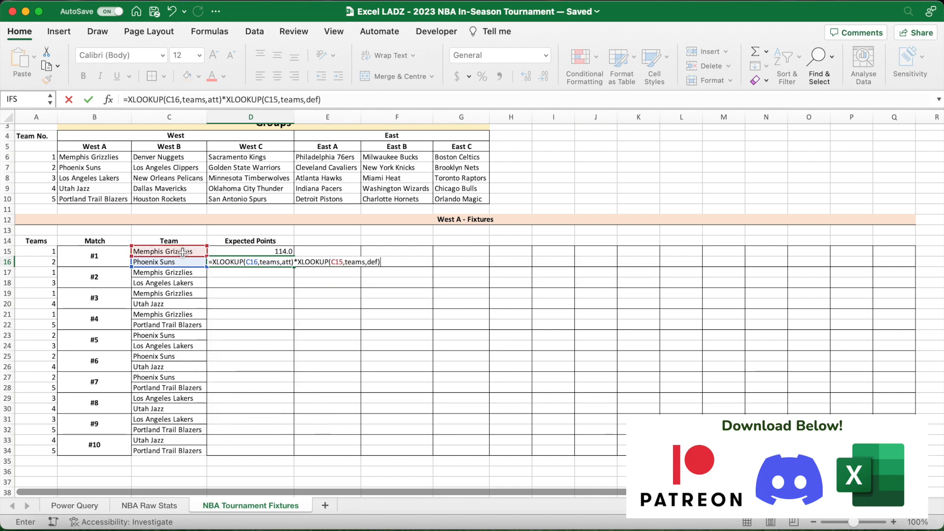
type("*average")
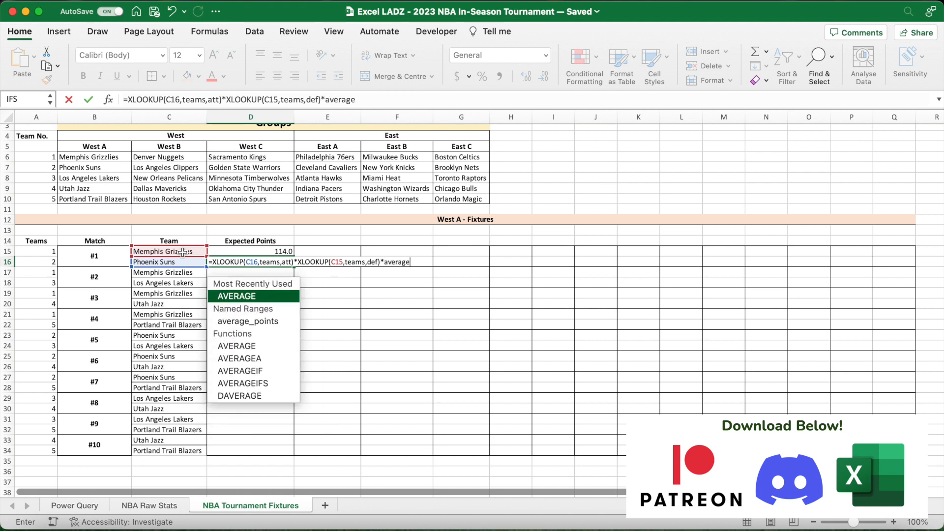
type("_points")
key("Return")
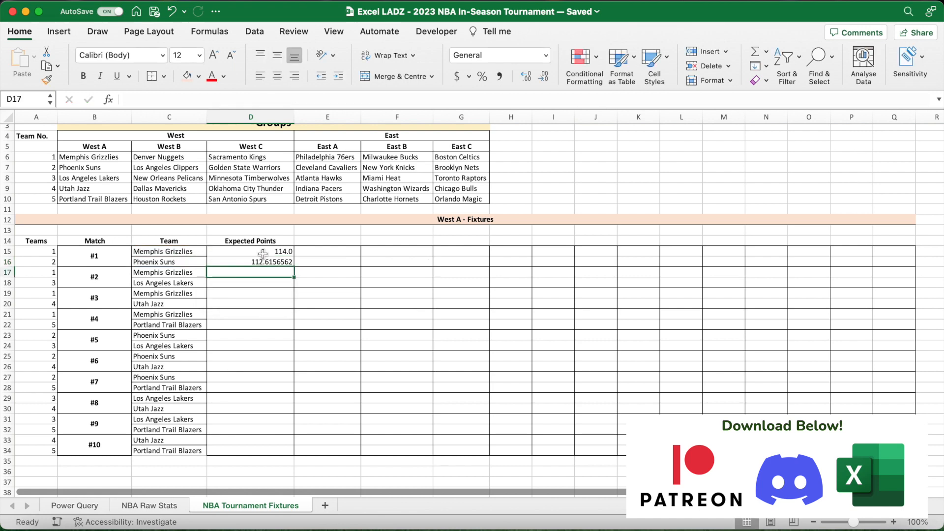
- Show D16 to one decimal place and fill the D15:D16 formula pair down to D34
left_click(263, 262)
left_click(549, 79)
left_click(548, 79)
left_click(548, 79)
left_click(549, 80)
left_click(548, 78)
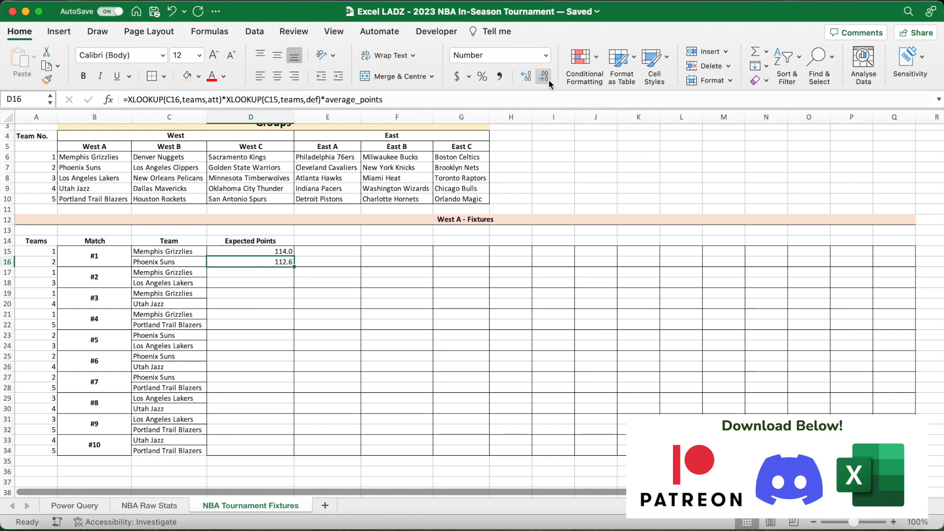
left_click_drag(288, 250, 290, 264)
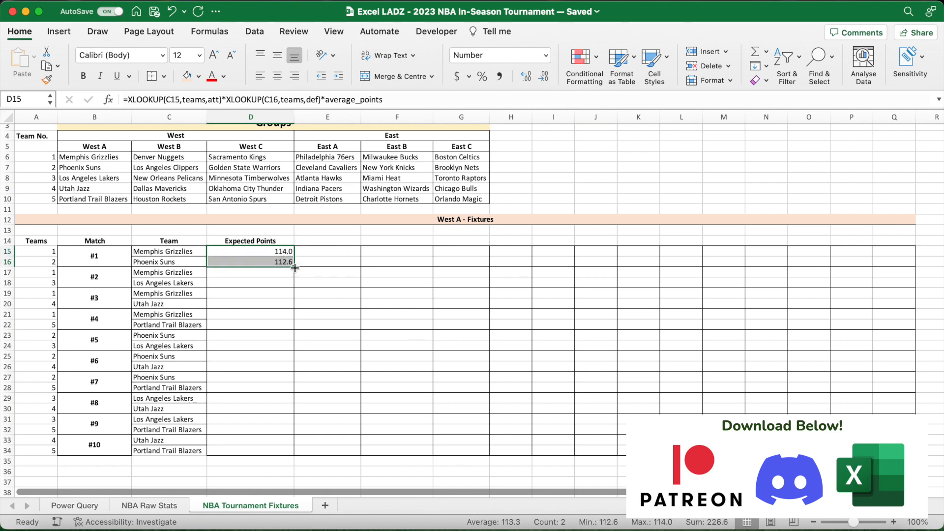
left_click_drag(294, 267, 272, 456)
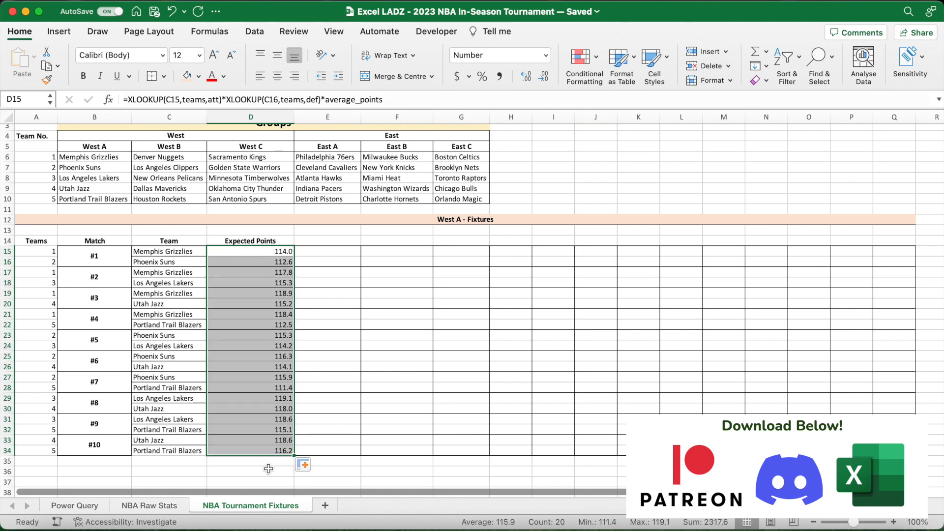
- Check which team cells the copied expected points formula in D34 refers to
left_click(273, 449)
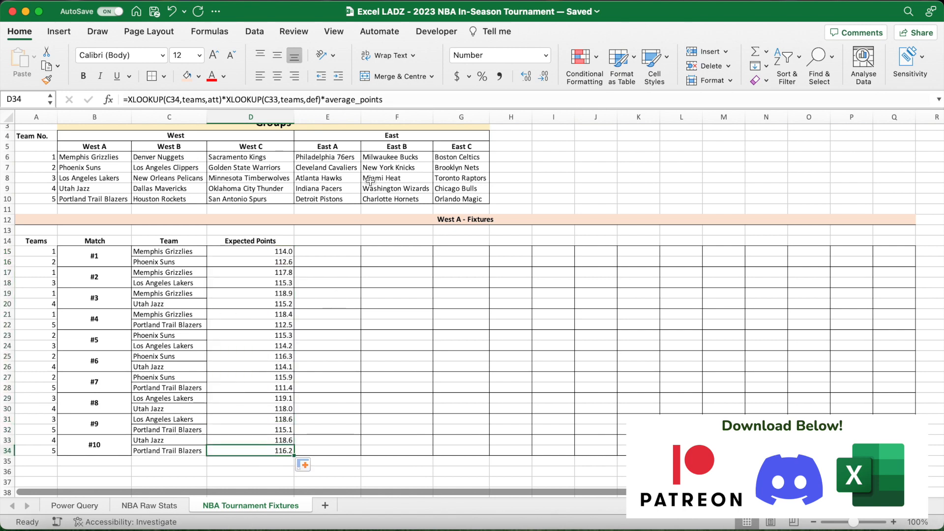
left_click(391, 101)
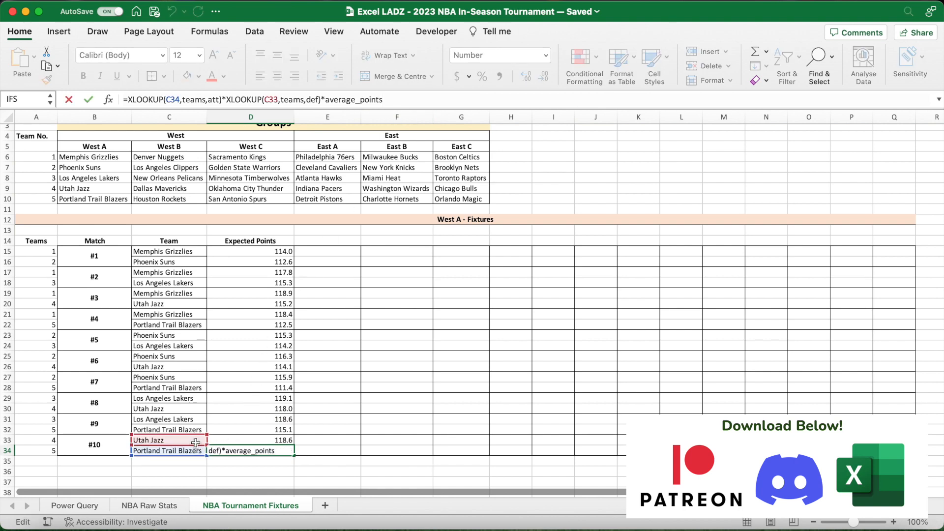
key("Return")
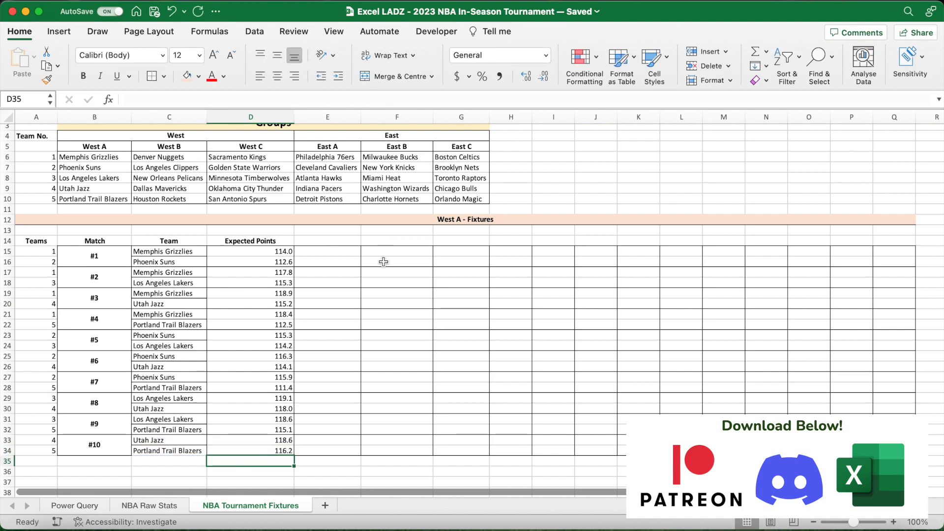
- Enter a bold xFGA+FTA heading in E14
left_click(331, 241)
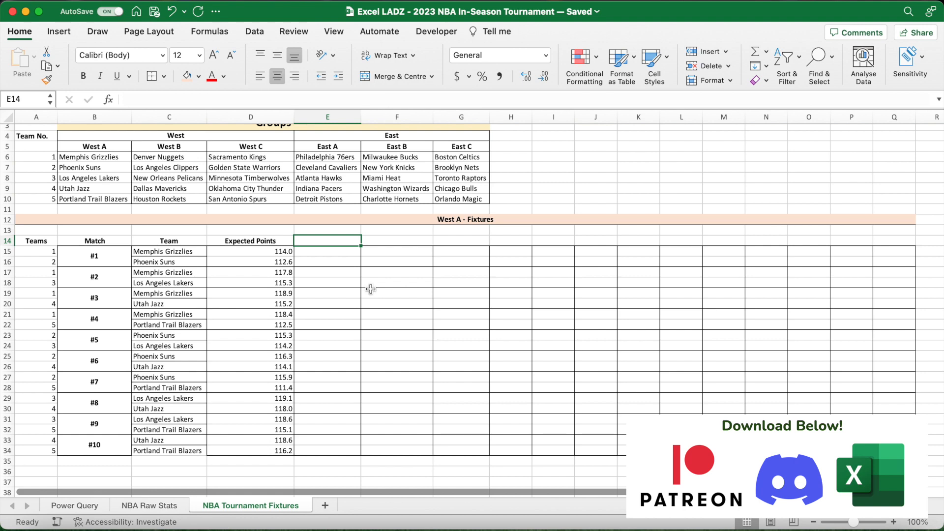
key("super+b")
type("xFG")
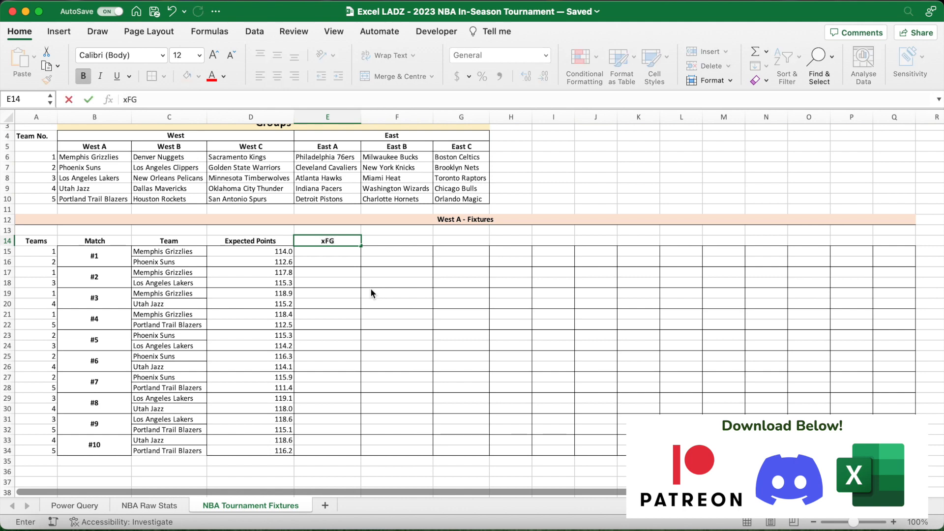
type("A+FTA")
key("Return")
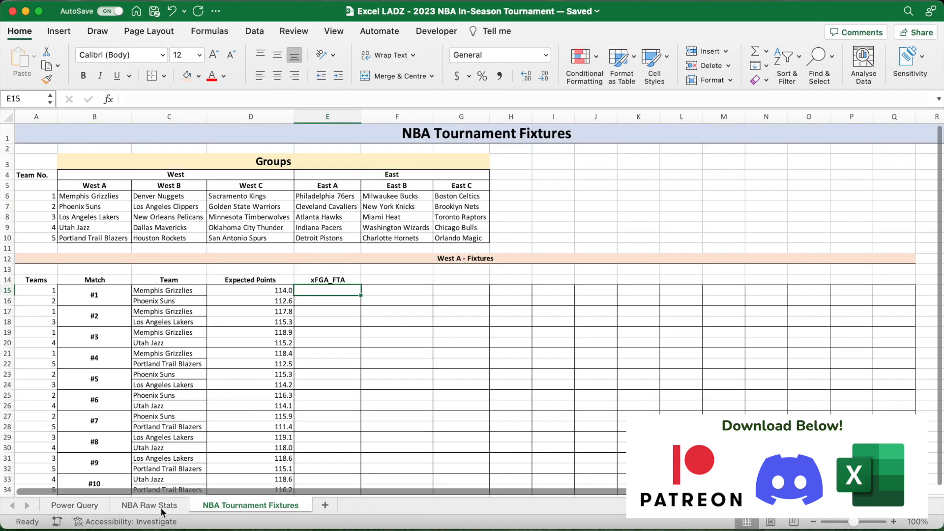
- Name the PS/G values in B4:B33 of the NBA Raw Stats sheet points_scored
left_click(150, 505)
scroll(228, 310, "down", 2)
left_click_drag(132, 150, 131, 451)
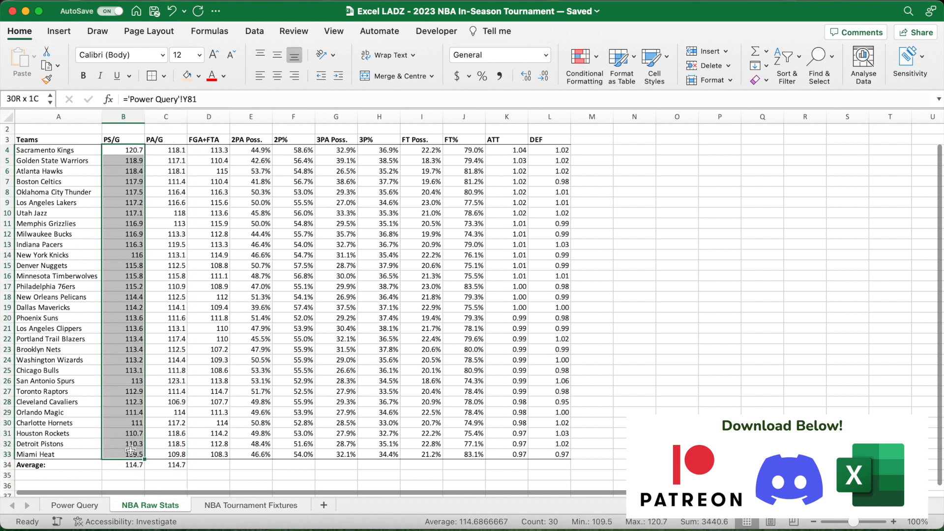
left_click(33, 99)
key("BackSpace")
key("BackSpace")
type("points_score")
key("Return")
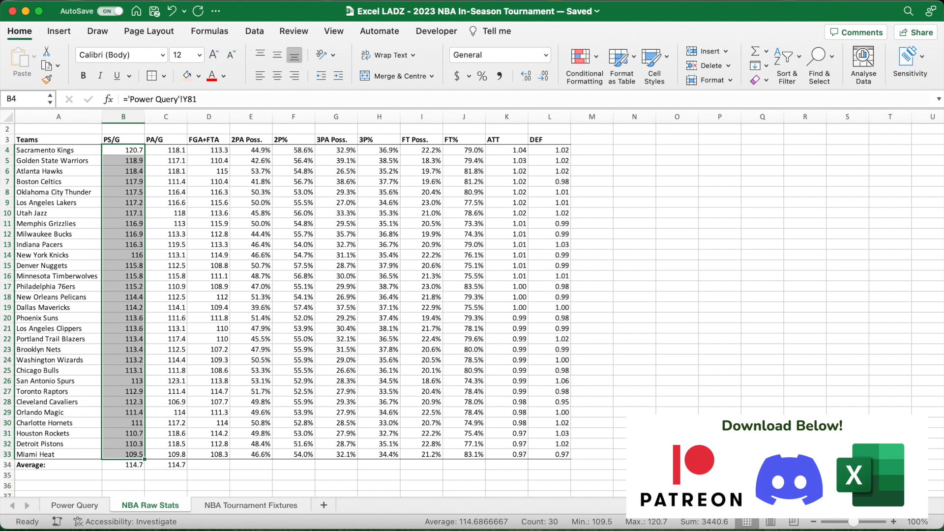
left_click_drag(509, 215, 509, 276)
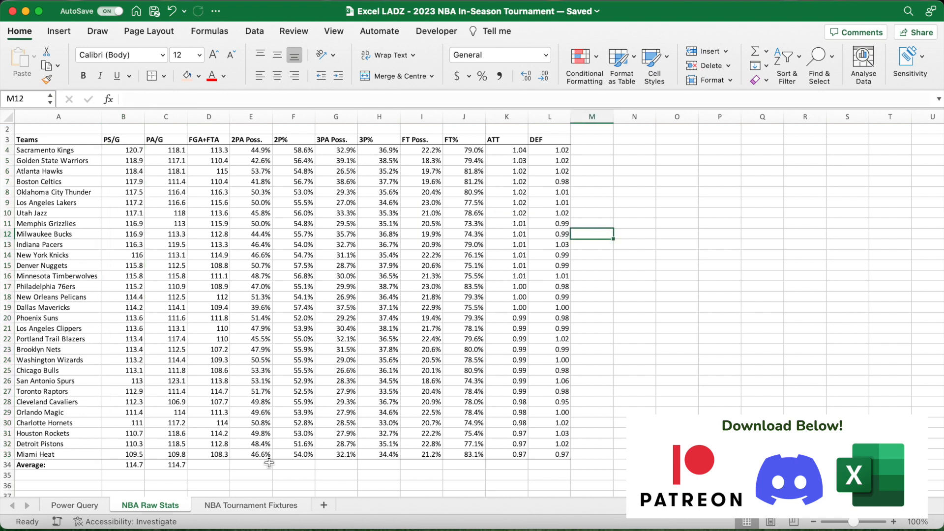
- Calculate the expected shot attempts in E15 of NBA Tournament Fixtures with =(XLOOKUP(C15,teams,x_fga_fta)/XLOOKUP(C15,teams,points_scored))*D15
left_click(254, 507)
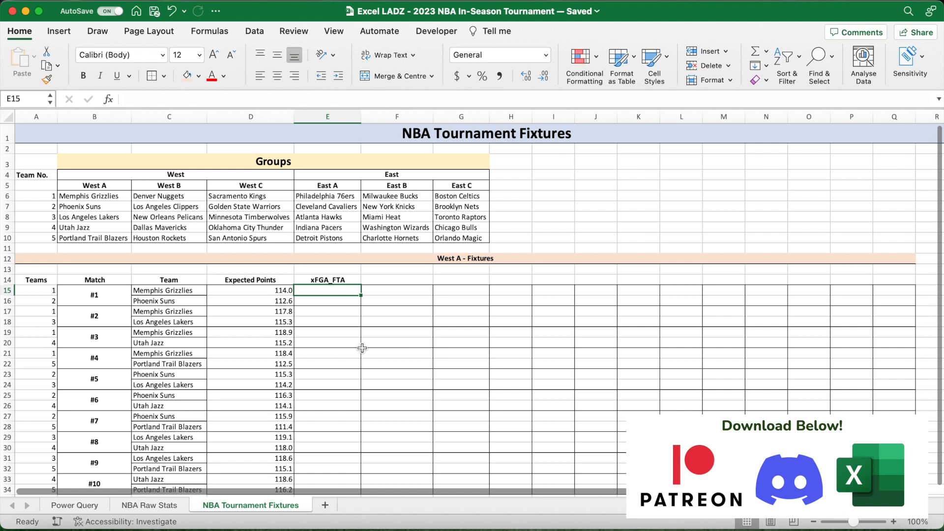
type("=(XLOOKUP(")
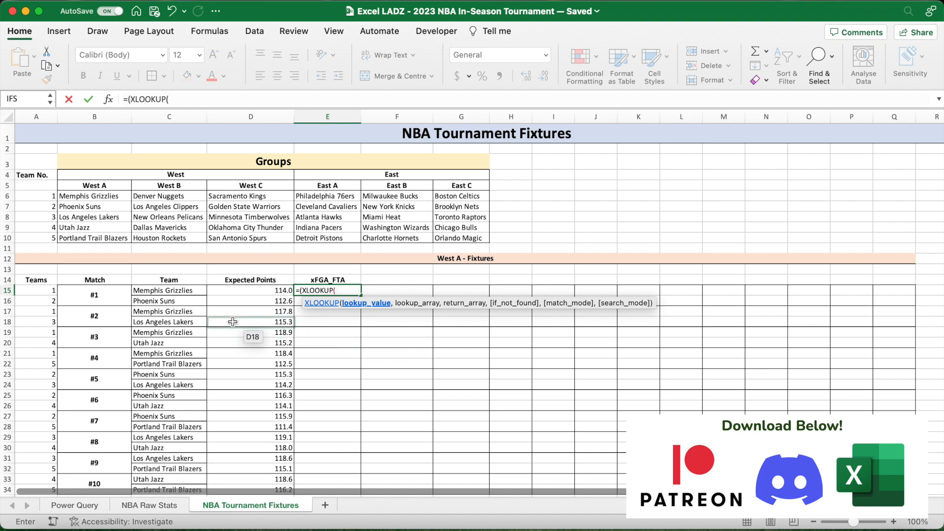
left_click(190, 291)
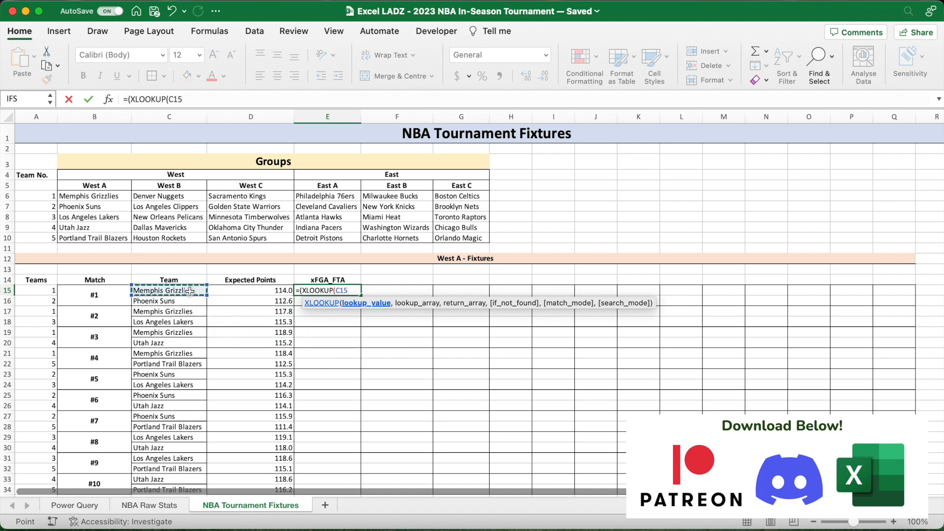
type(",teams,x_fga")
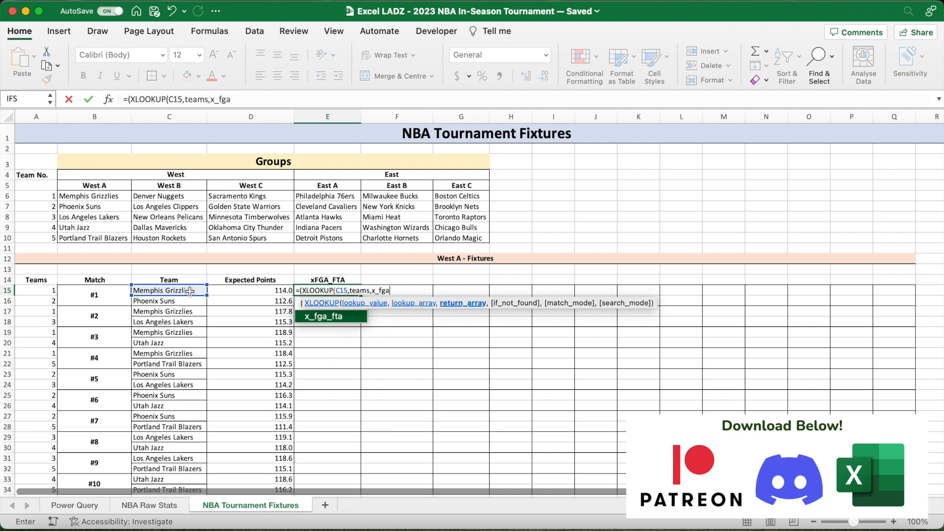
type("_fta)/XLOOKUP(")
left_click(181, 291)
type(",")
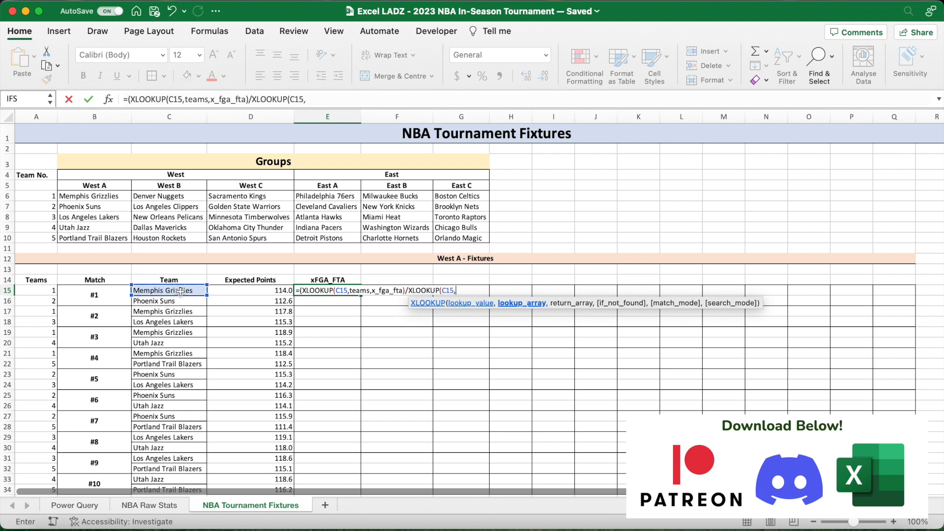
type("teams,")
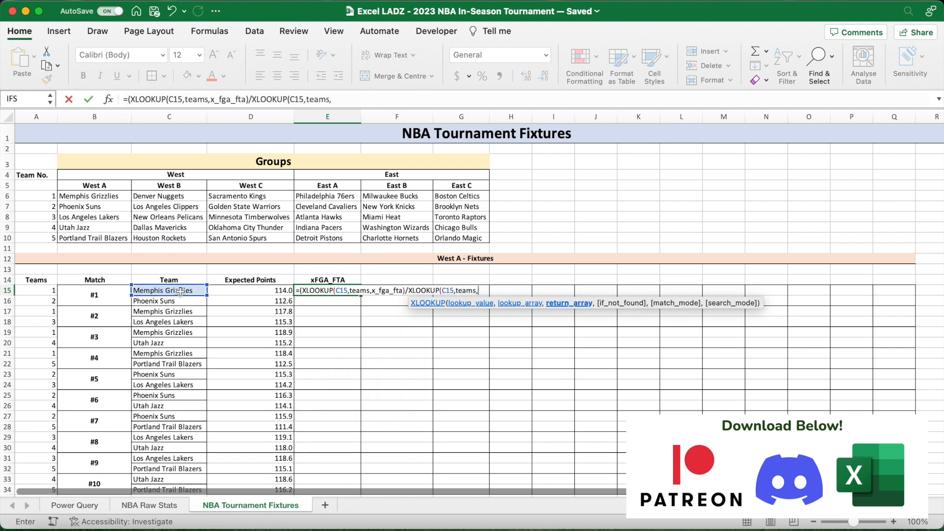
type("points_scored")
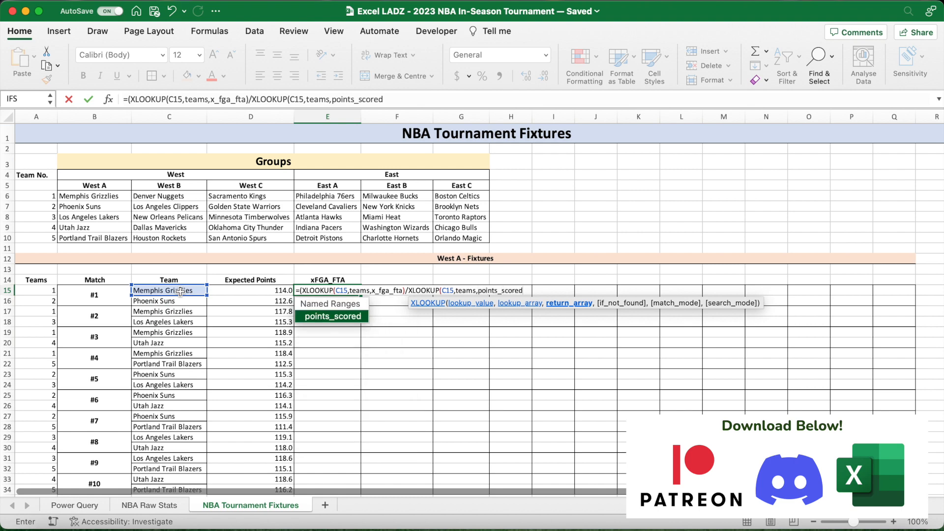
type("))*")
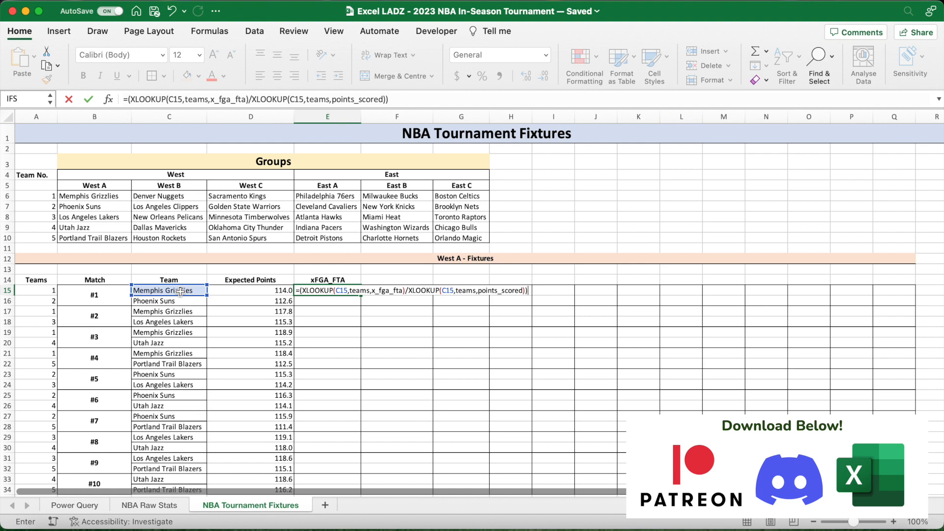
left_click(243, 292)
key("Return")
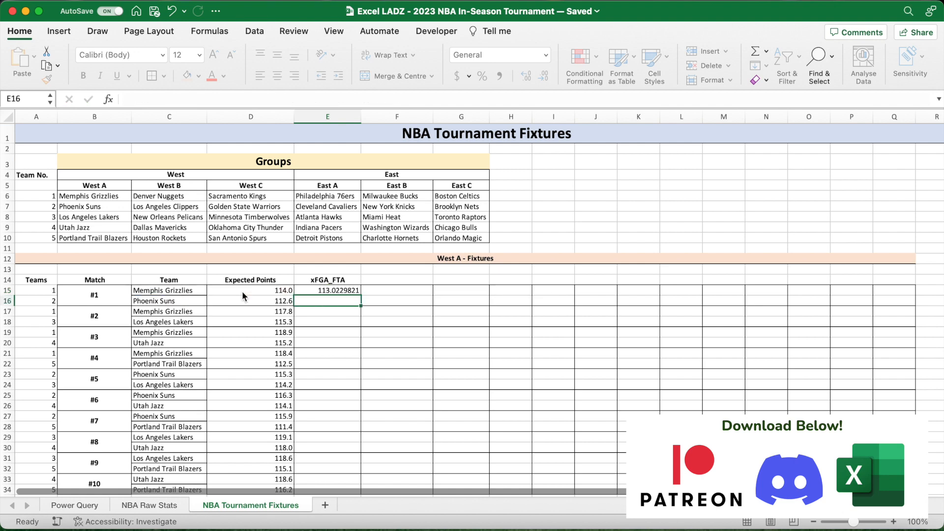
- Fill the E15 formula down to E34 and show the xFGA_FTA values to one decimal place
left_click(328, 290)
scroll(408, 295, "down", 2)
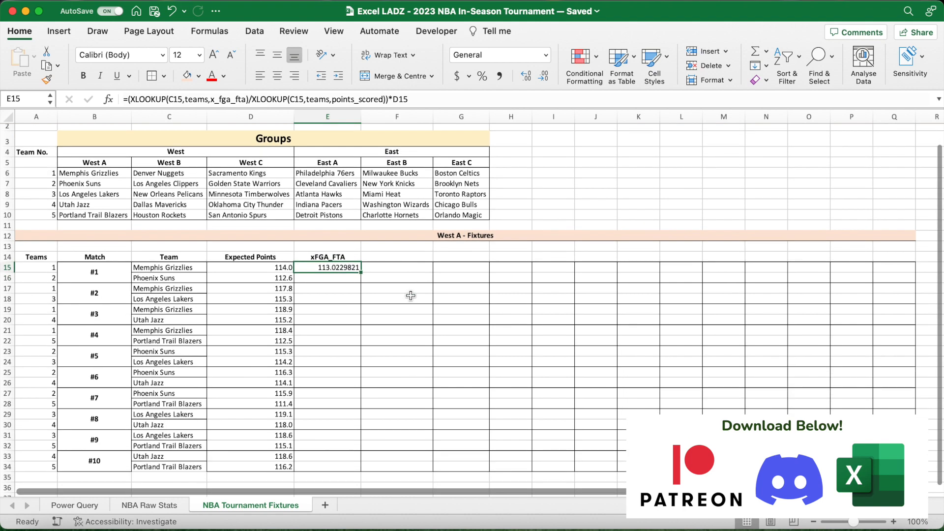
double_click(361, 272)
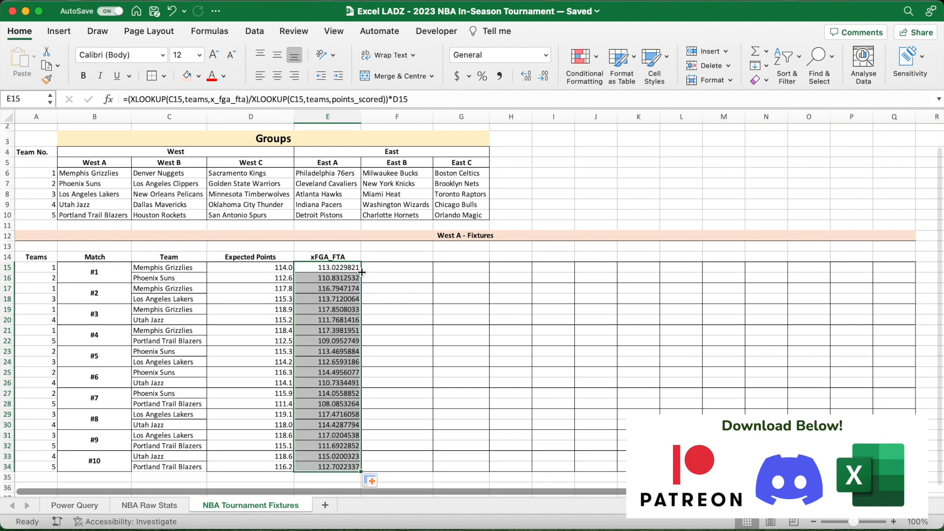
left_click(544, 76)
left_click(544, 75)
left_click(544, 75)
left_click(544, 75)
left_click(544, 76)
left_click(544, 75)
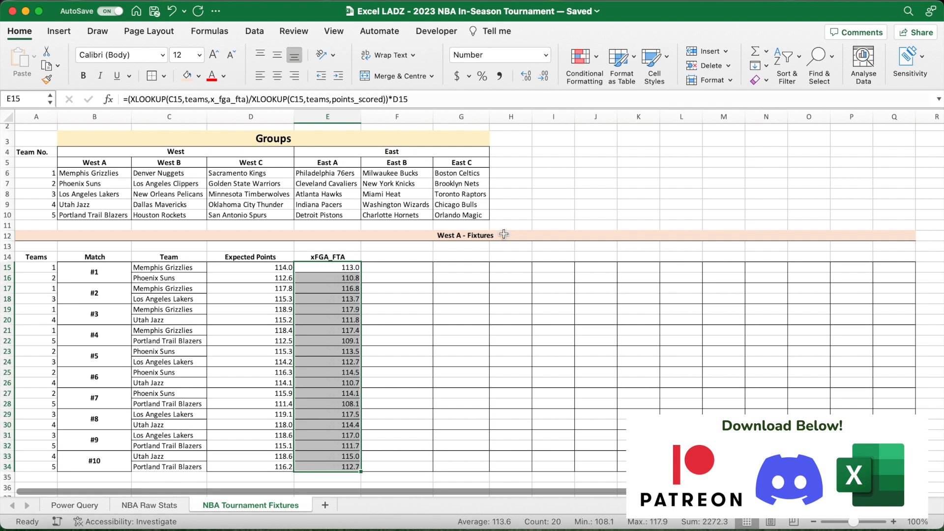
- Enter a bold 2PA Poss. heading in F14
left_click(408, 256)
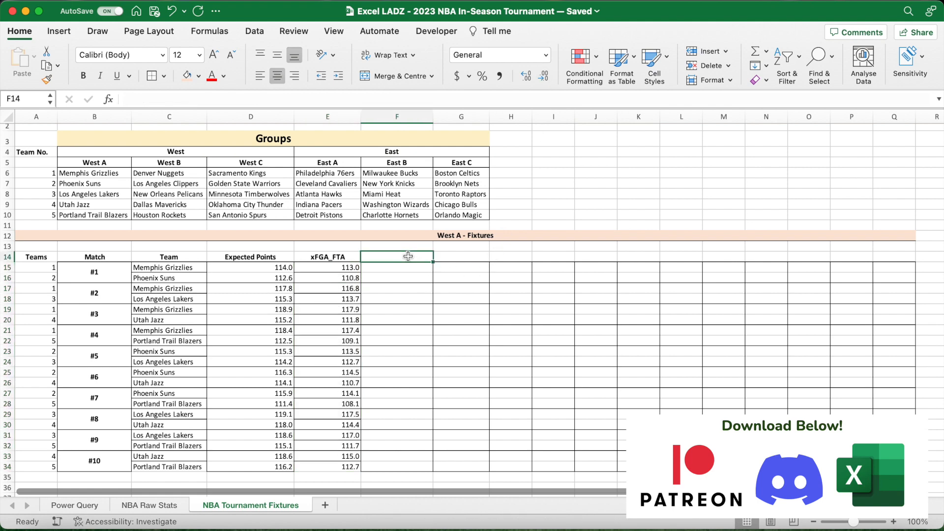
key("super+b")
type("2PA")
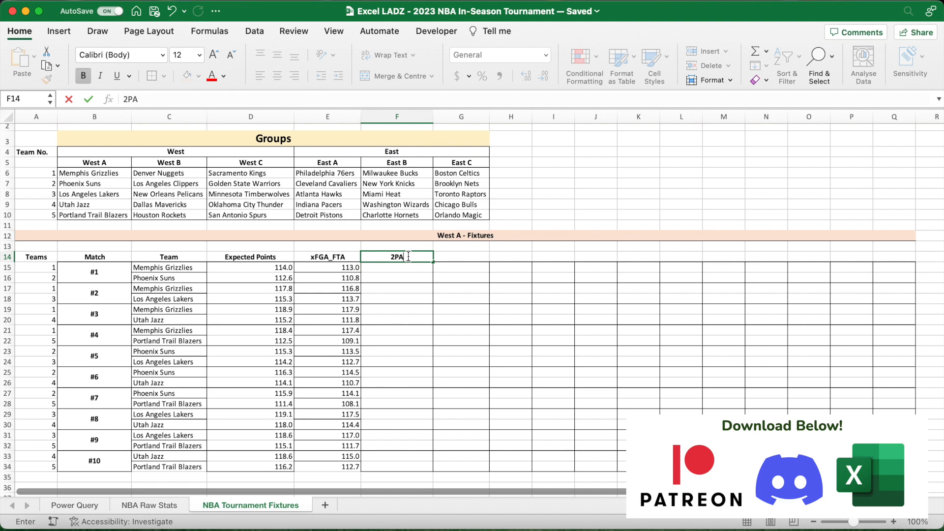
type(" Poss.")
key("Return")
- Look up the first team's two-point attempt share in F15 with =XLOOKUP(C15,teams,two_pa_poss)
type("=")
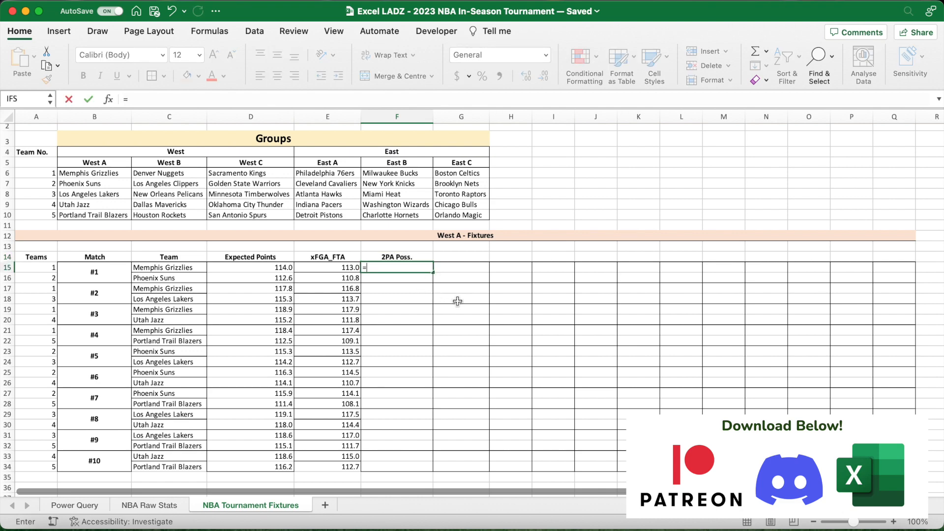
type("XLOOKUP(")
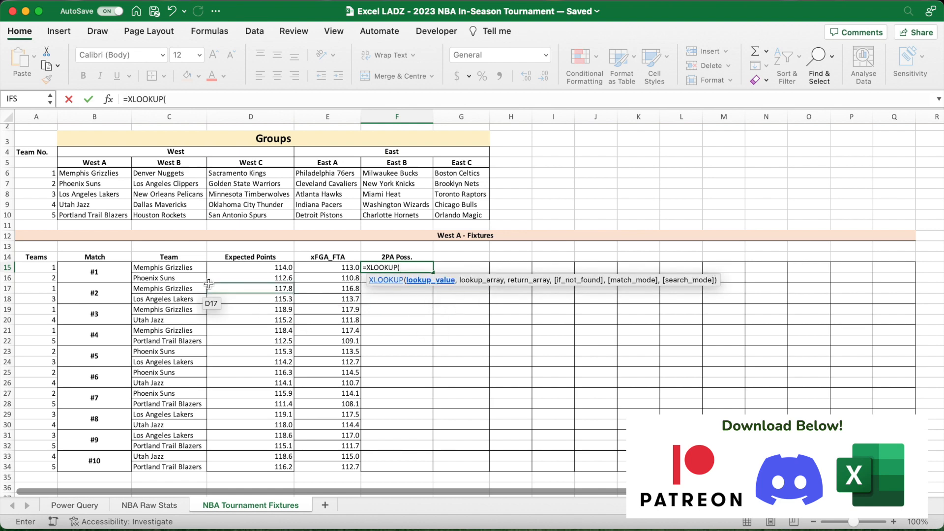
left_click(189, 268)
type(",teams,two")
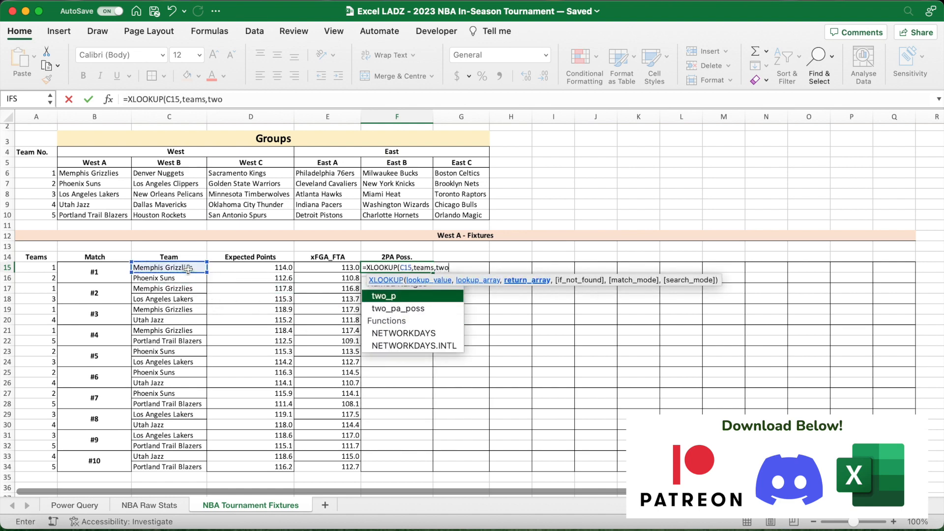
type("_pa_poss")
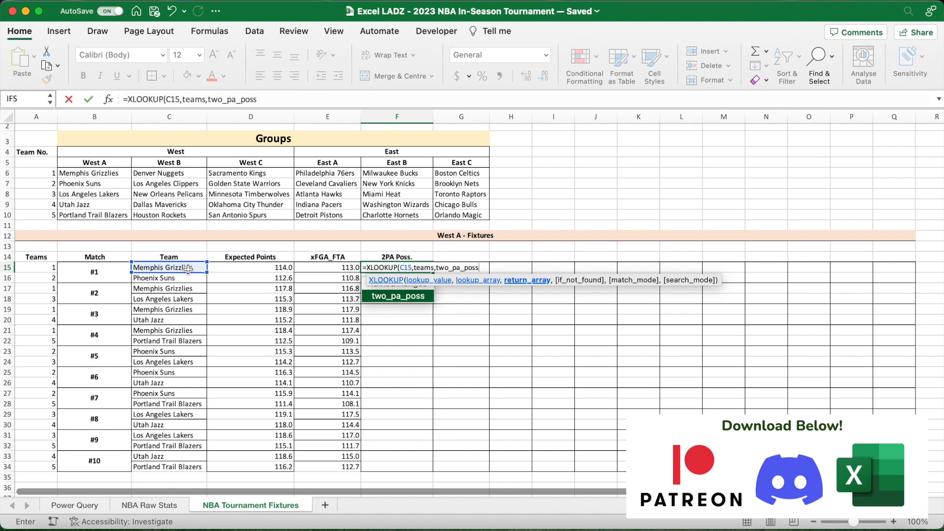
type(")")
key("ctrl+Return")
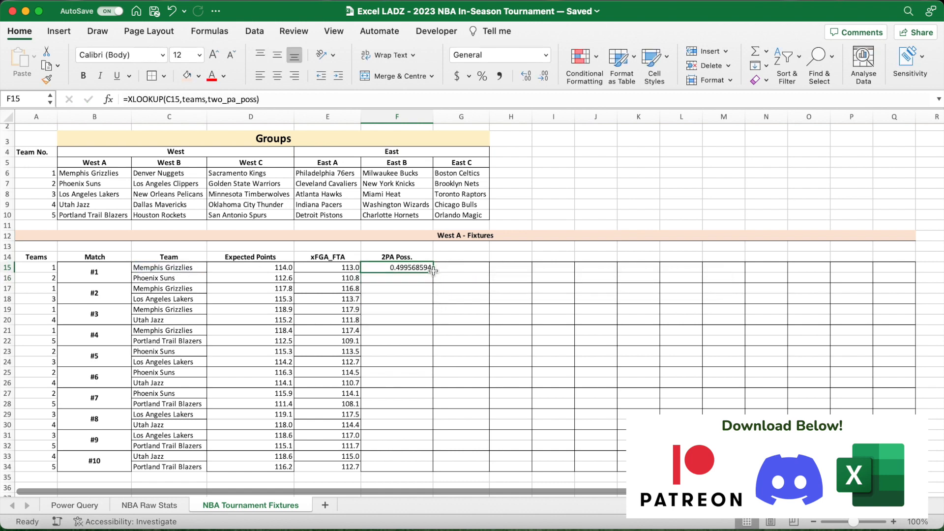
- Fill the F15 formula down to F34 and format the column's values as percentages with one decimal place
left_click_drag(434, 274, 433, 471)
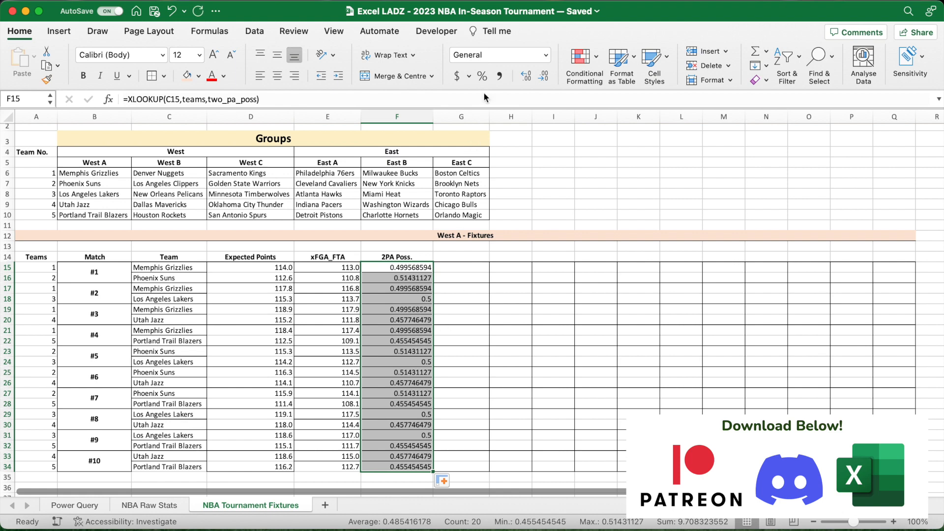
left_click(483, 77)
left_click(526, 75)
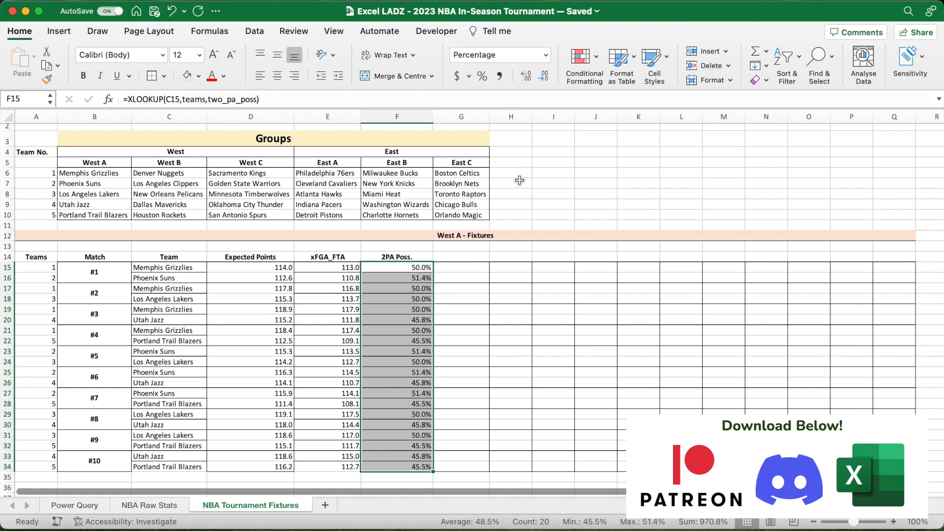
- Enter a 2P% heading in G14 and the formula =XLOOKUP(C15,teams,two_p) in G15
left_click(467, 257)
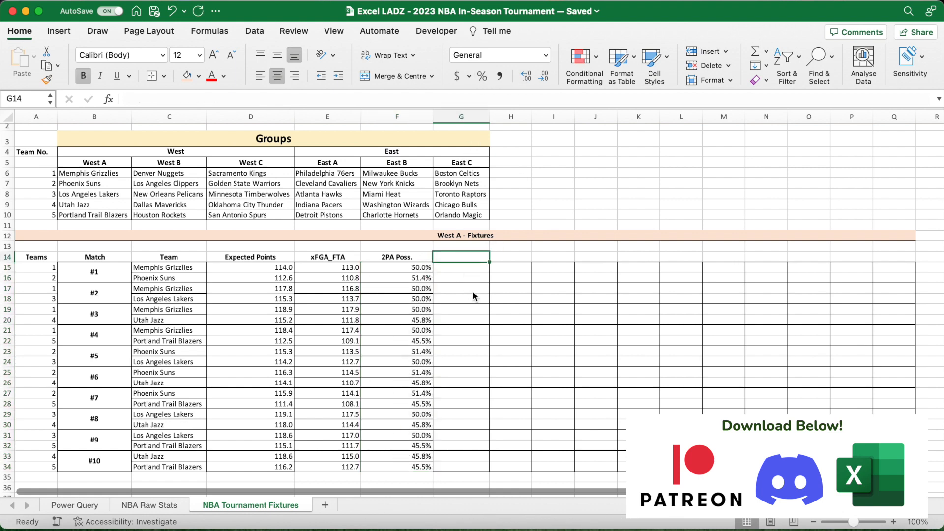
type("2P%")
key("Return")
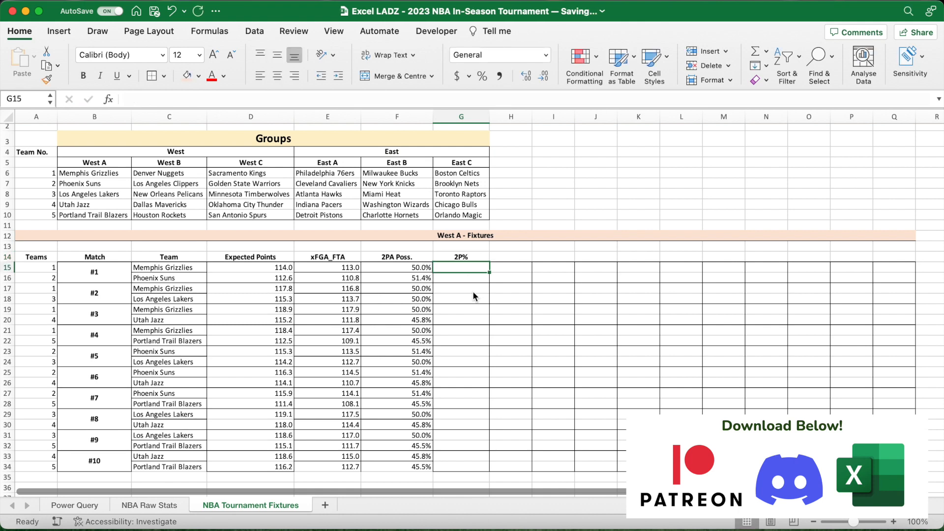
type("=XLOOKUP(")
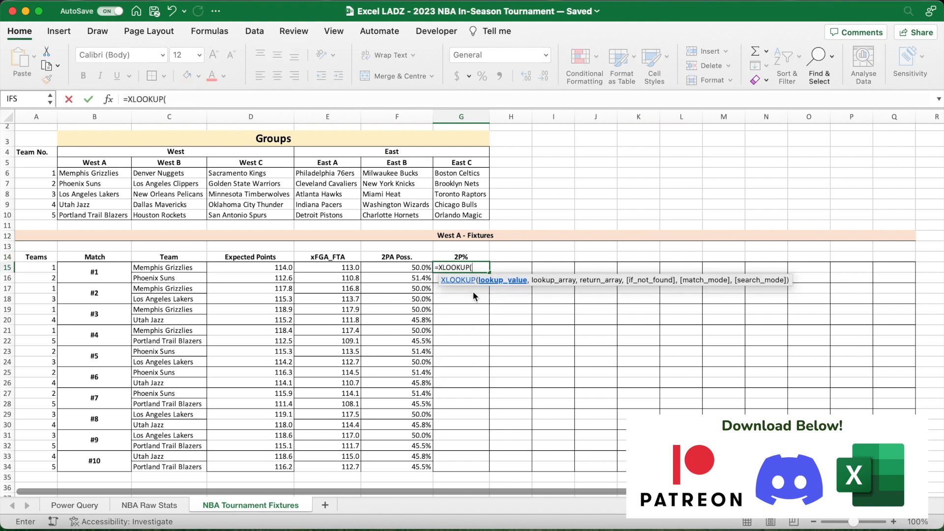
left_click(195, 269)
type(",tea")
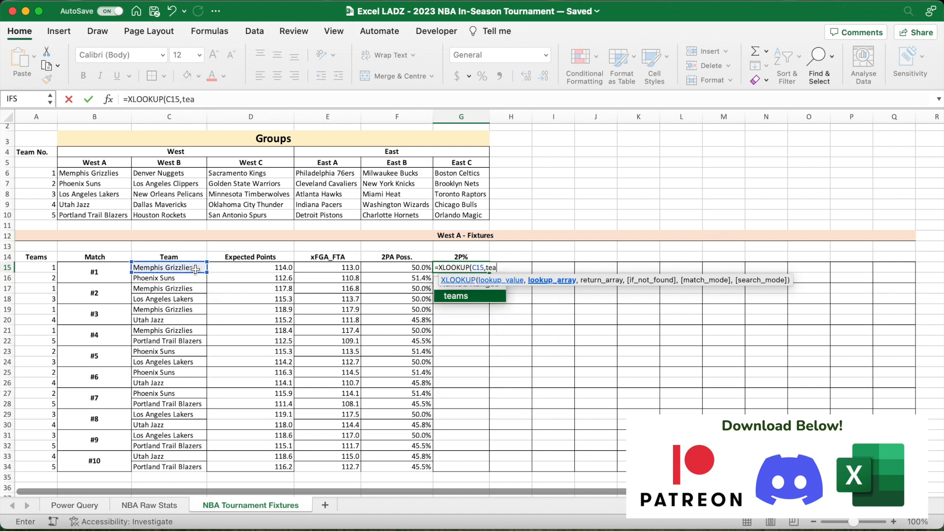
type("ms,two_p")
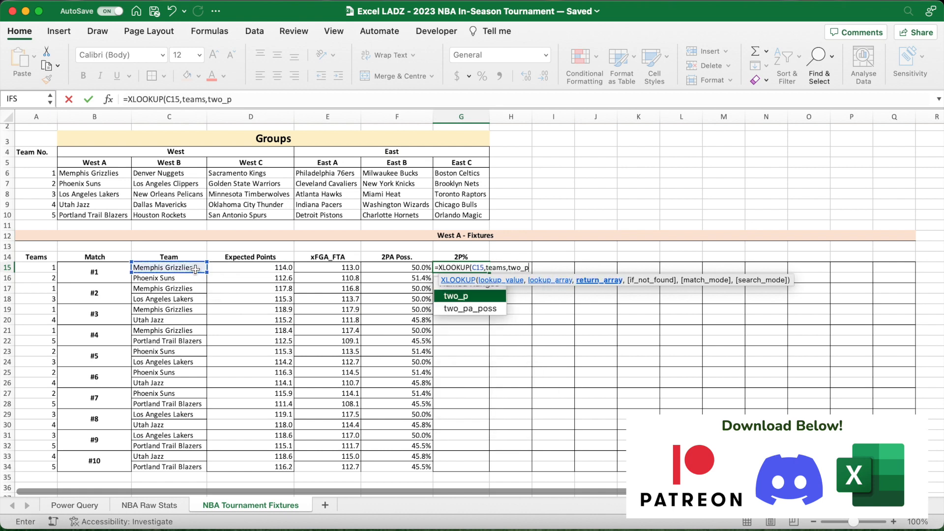
type(")")
key("Return")
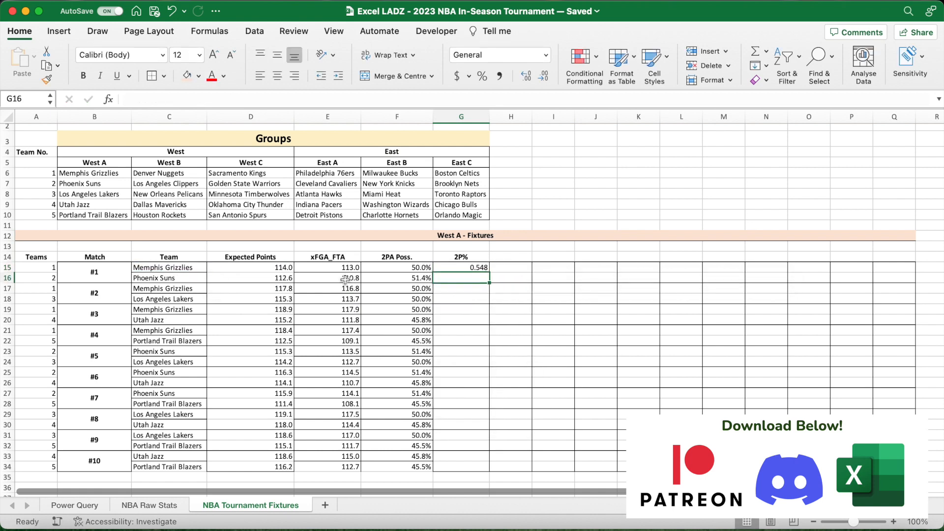
- Fill the G15 formula down to G34 and format the 2P% values as percentages with one decimal place
left_click(486, 271)
double_click(490, 274)
left_click(483, 76)
- Enter a 3PA Poss. heading in H14
left_click(513, 257)
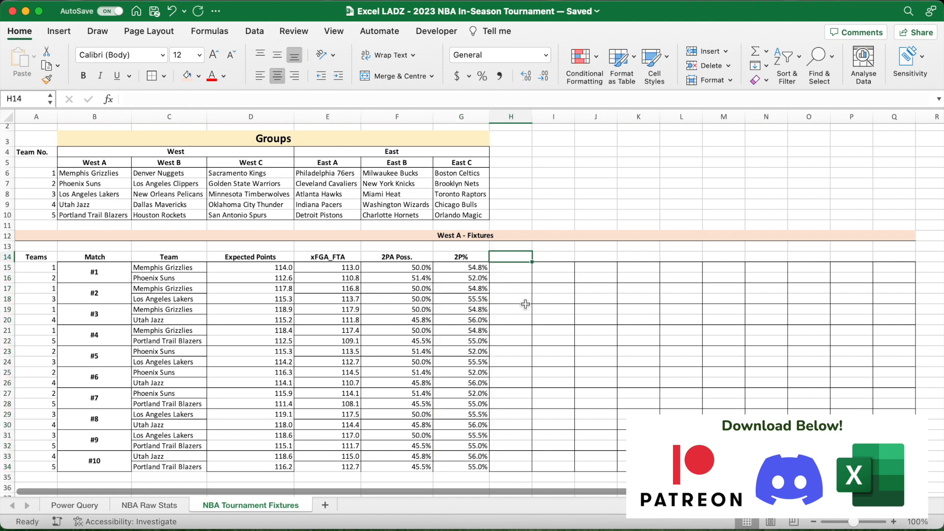
type("3")
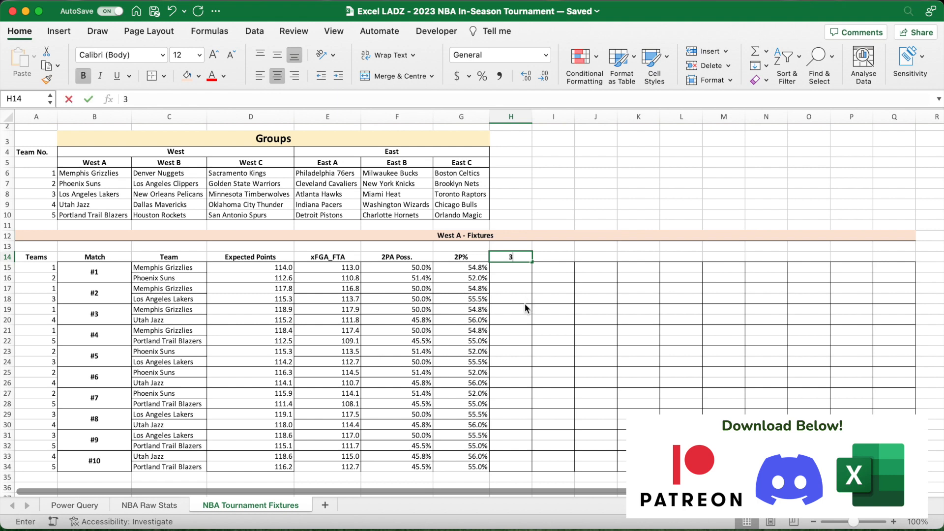
type("PA Poss.")
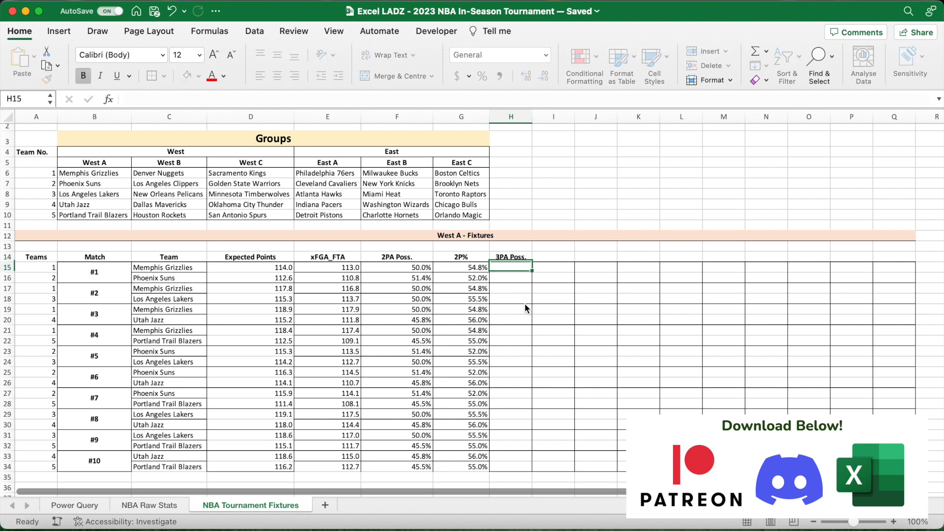
key("Return")
- Enter the formula =XLOOKUP(C15,teams,three_pa_poss) in H15
type("=XLOOKUP(")
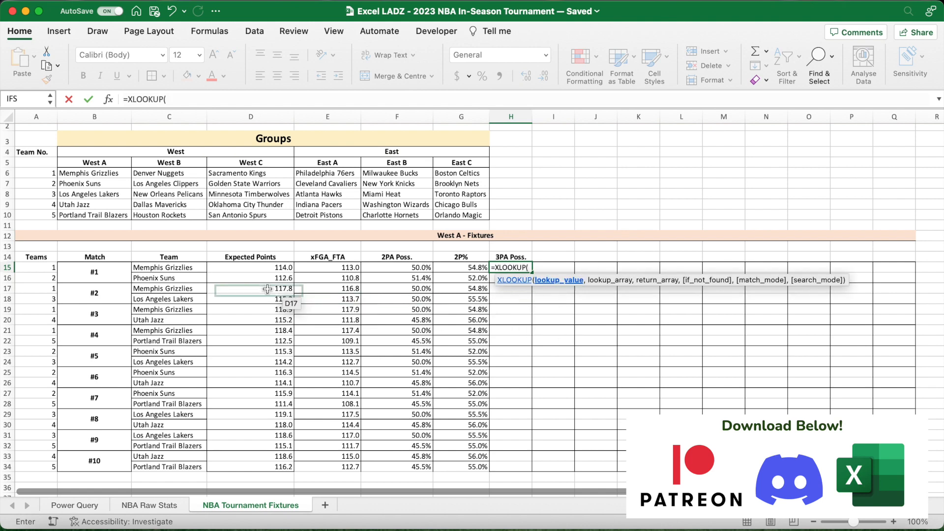
left_click(201, 268)
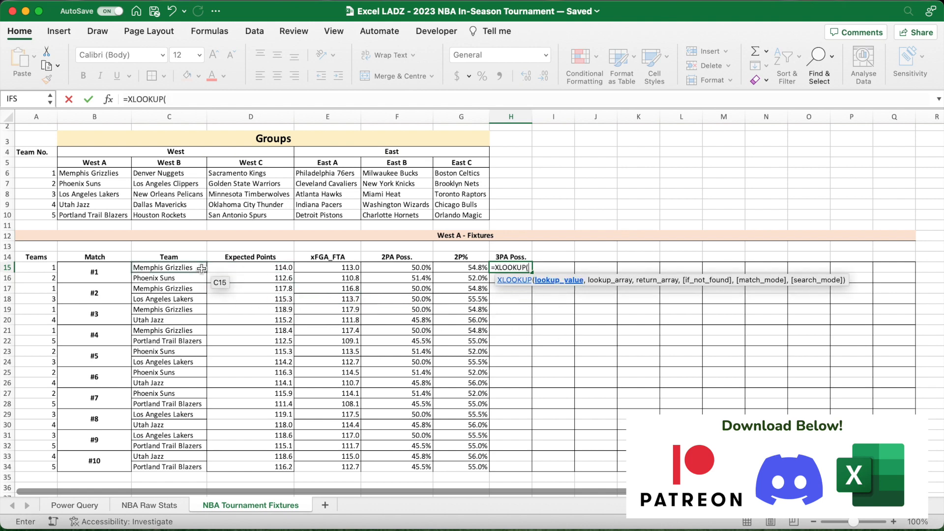
type(",teams")
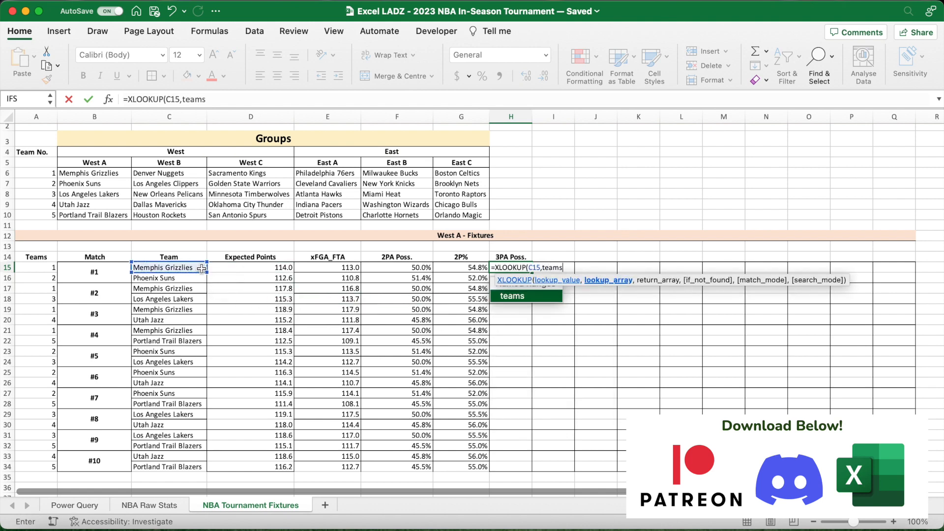
type(",three_")
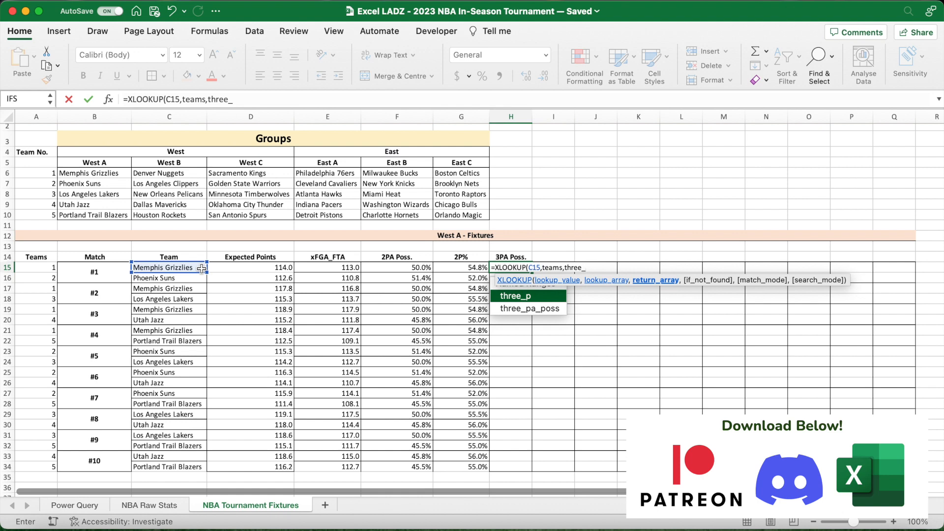
type("paposs)")
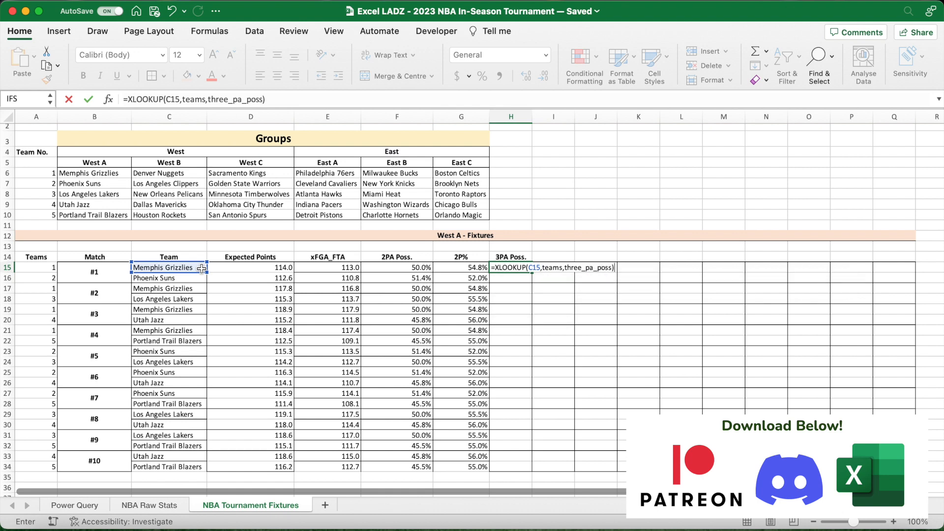
key("Return")
- Fill the H15 formula down to H34 and format the 3PA Poss. values as percentages with one decimal place
left_click(517, 266)
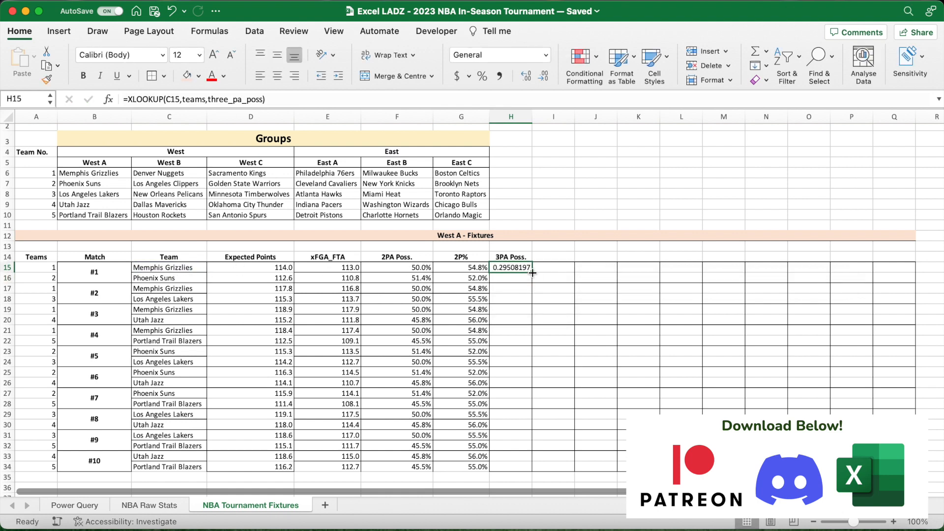
double_click(532, 273)
left_click(483, 77)
left_click(527, 76)
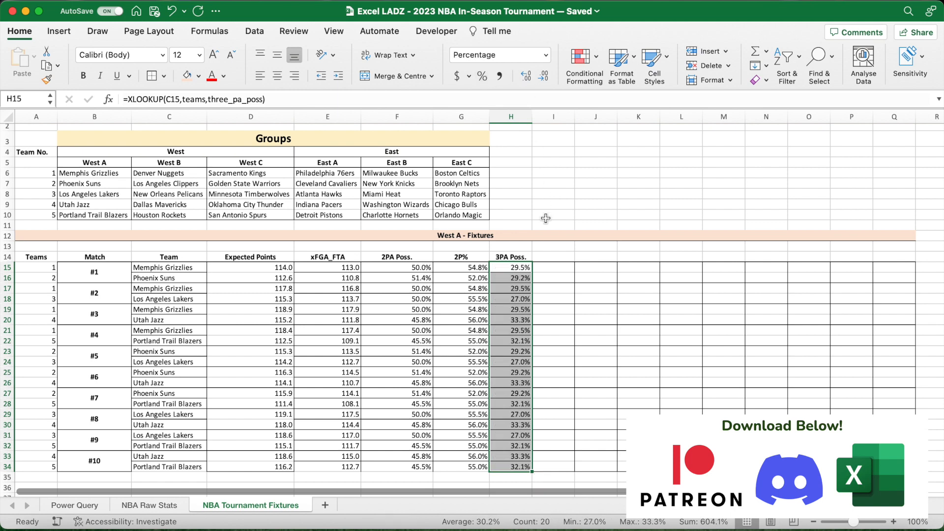
- Enter a bold 3P% heading in I14 and the formula =XLOOKUP(C15,teams,three_p) in I15
left_click(546, 256)
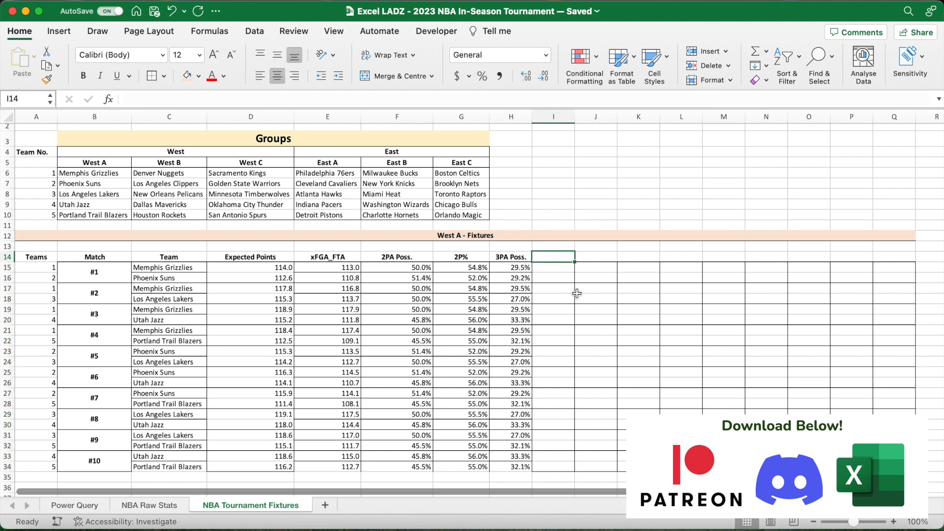
type("3P%")
key("Return")
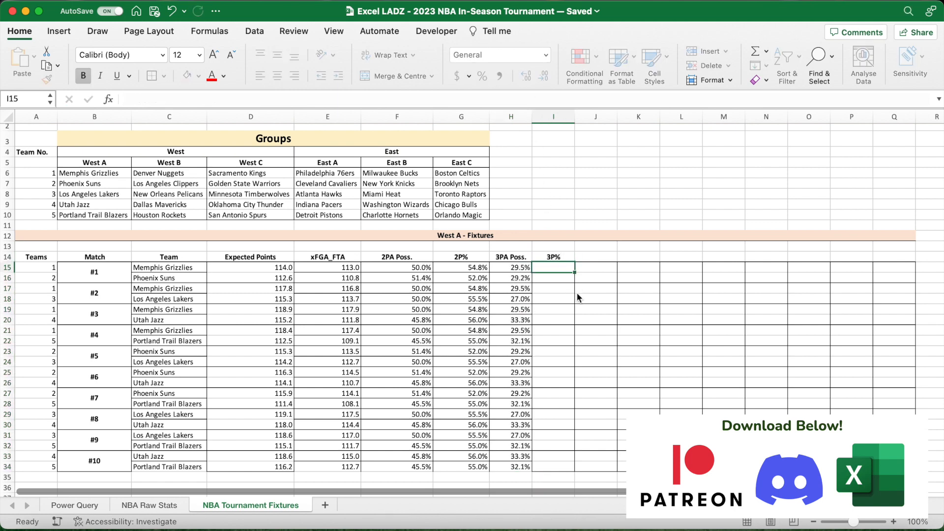
type("=XL")
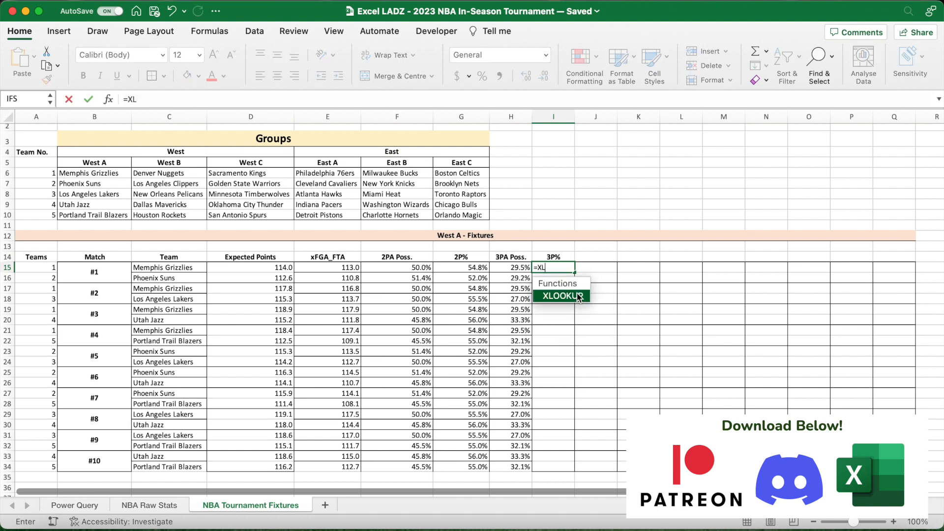
type("OOKUP(")
left_click(197, 269)
type(",teams")
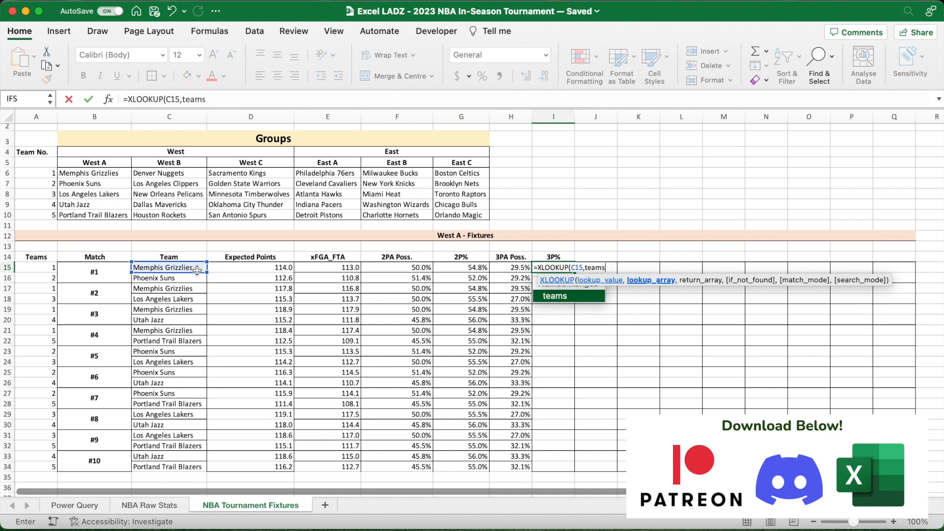
type(",three_p)")
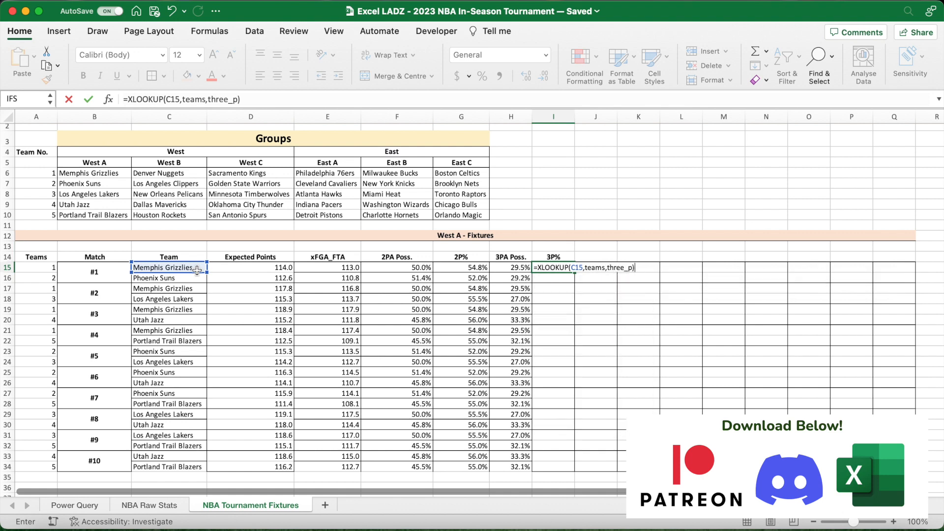
key("Return")
- Fill the I15 formula down to I34 and format the 3P% values as percentages with one decimal place
left_click(569, 268)
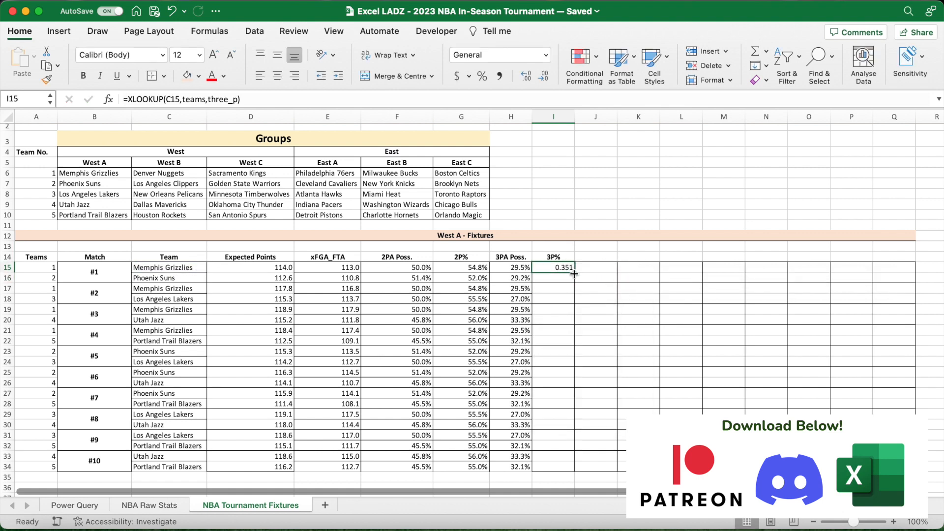
double_click(574, 272)
left_click(529, 78)
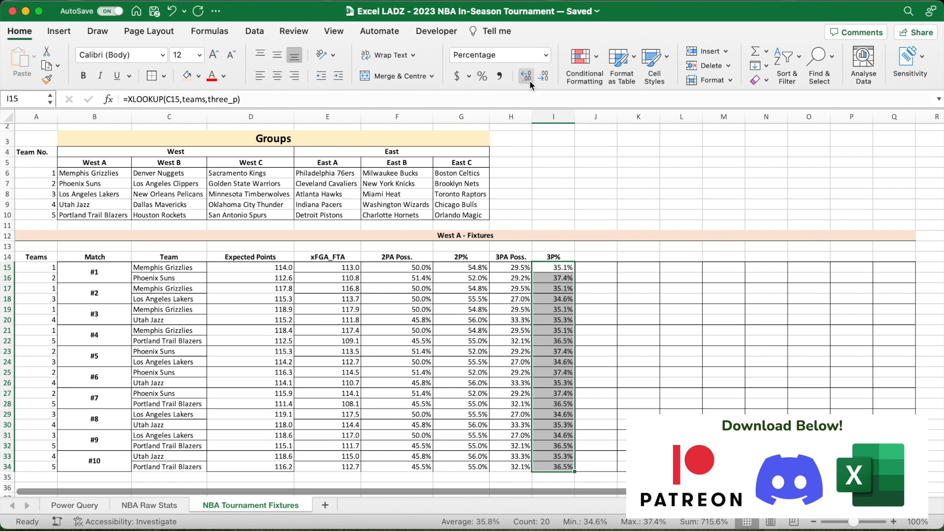
- Enter a bold FT Poss. heading in J14 and the formula =XLOOKUP(C15,teams,fta_poss) in J15
left_click(601, 258)
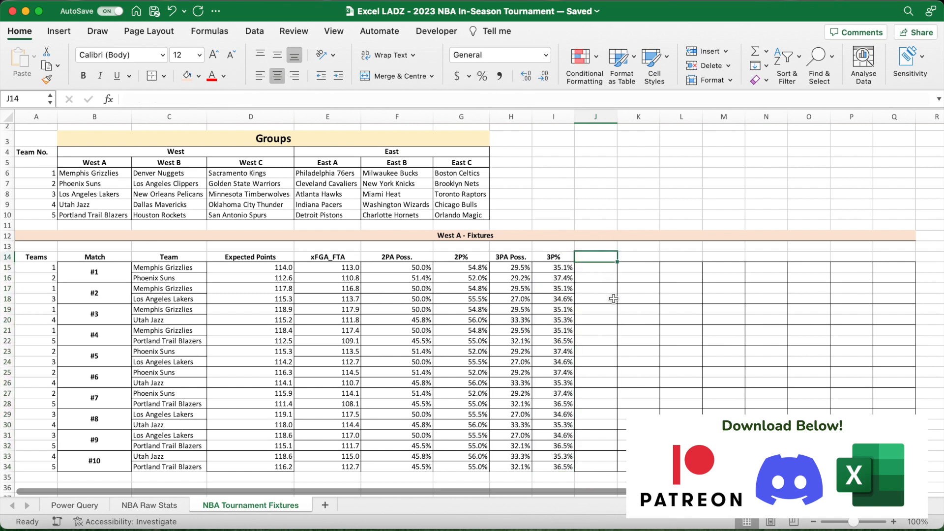
type("FT Poss.")
key("Return")
type("=XLOOKUP(")
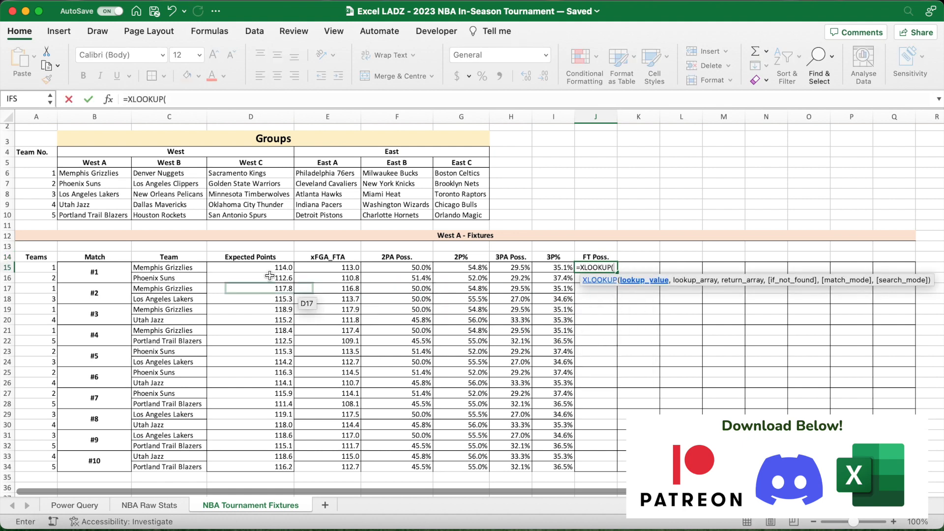
left_click(190, 268)
type(",")
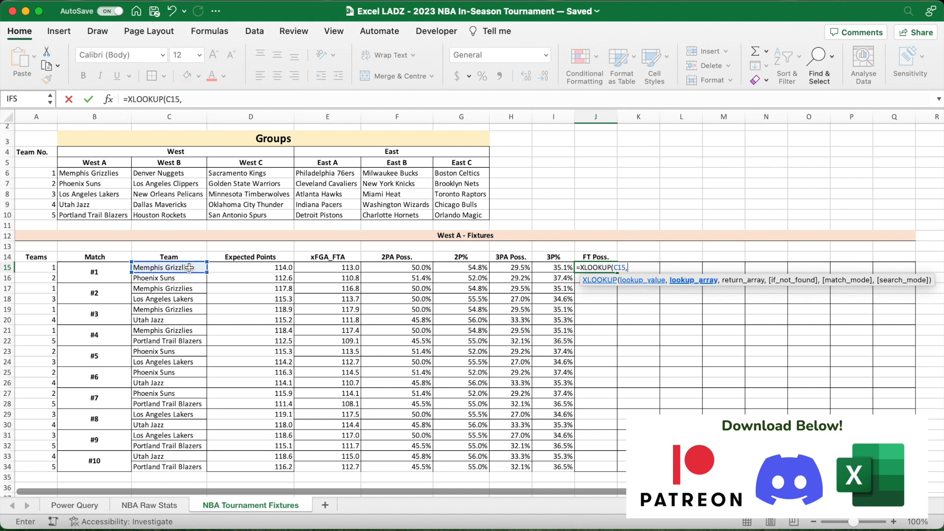
type("teams,")
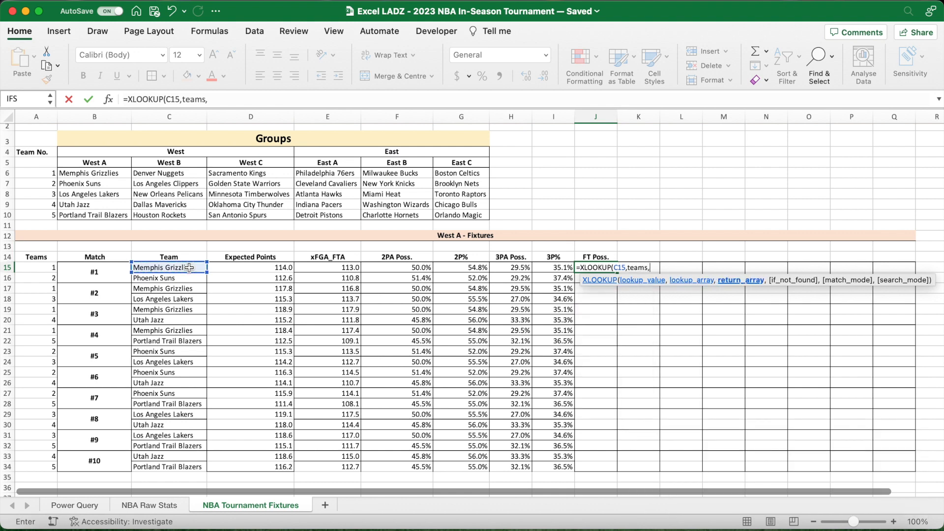
type("fta_poss)")
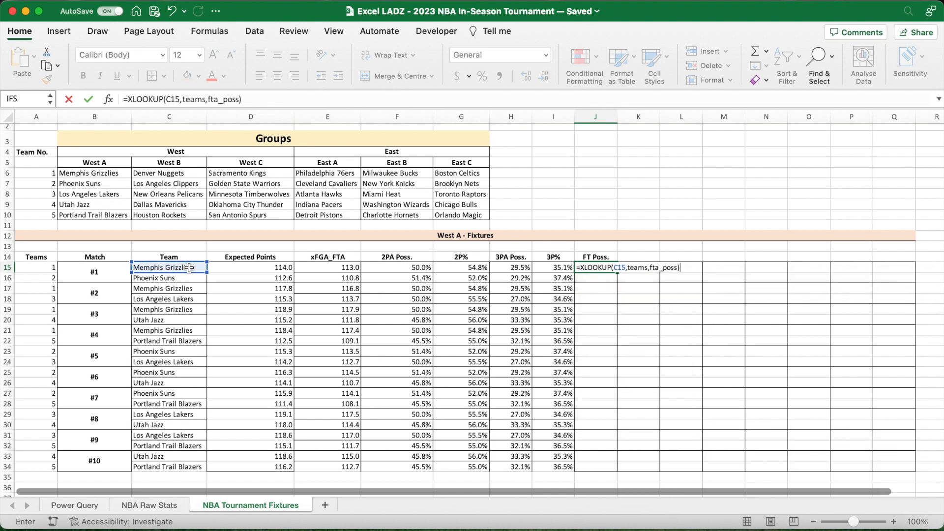
key("Return")
- Fill the J15 formula down to J34 and format the FT Poss. values as percentages with one decimal place
left_click(587, 267)
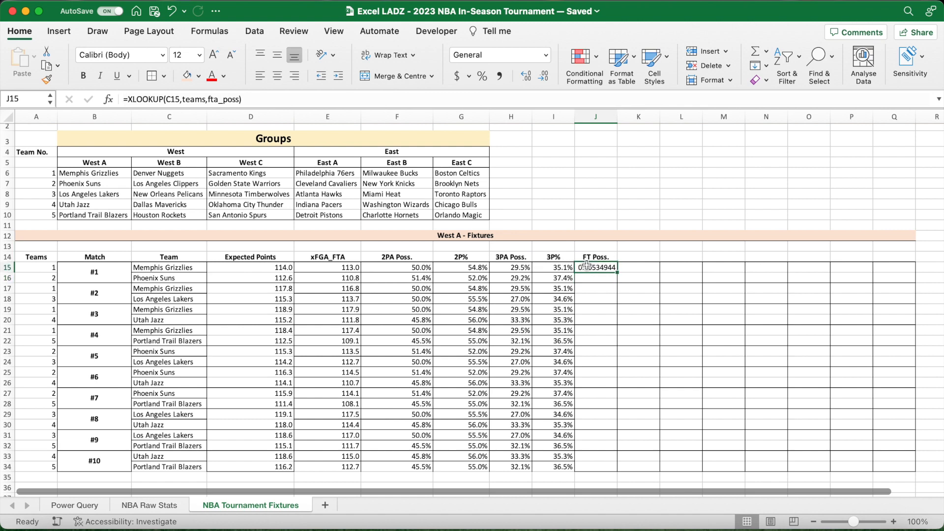
double_click(617, 273)
left_click(483, 77)
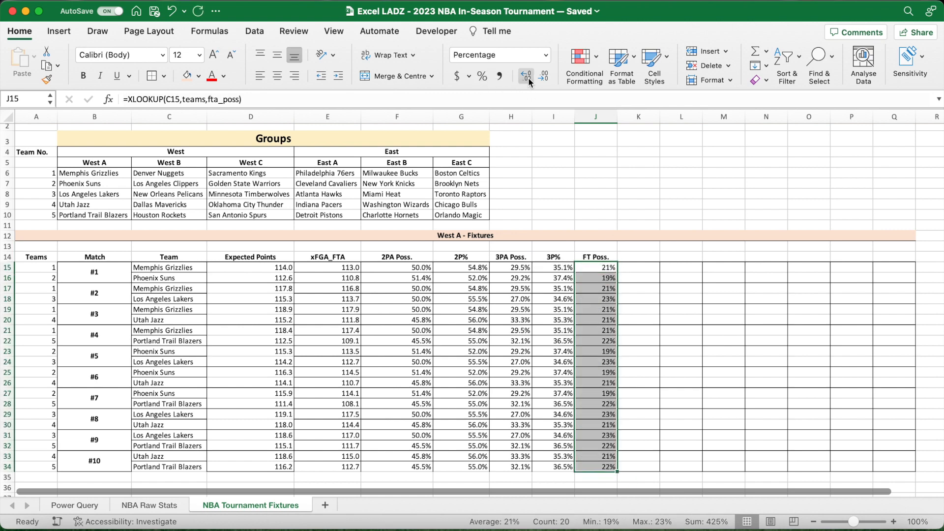
- Enter a bold FT % heading in K14 and the formula =XLOOKUP(C15,teams,ft_p) in K15
left_click(638, 258)
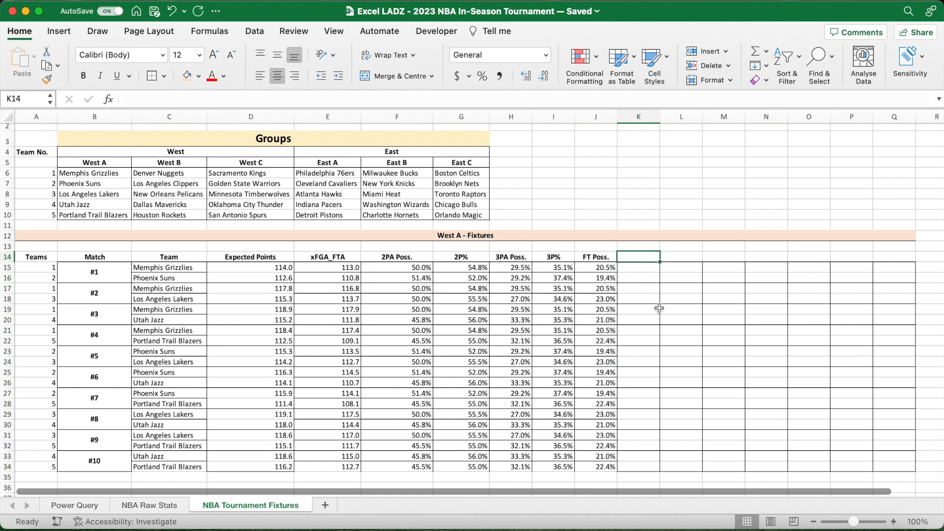
key("super+b")
type("FT %")
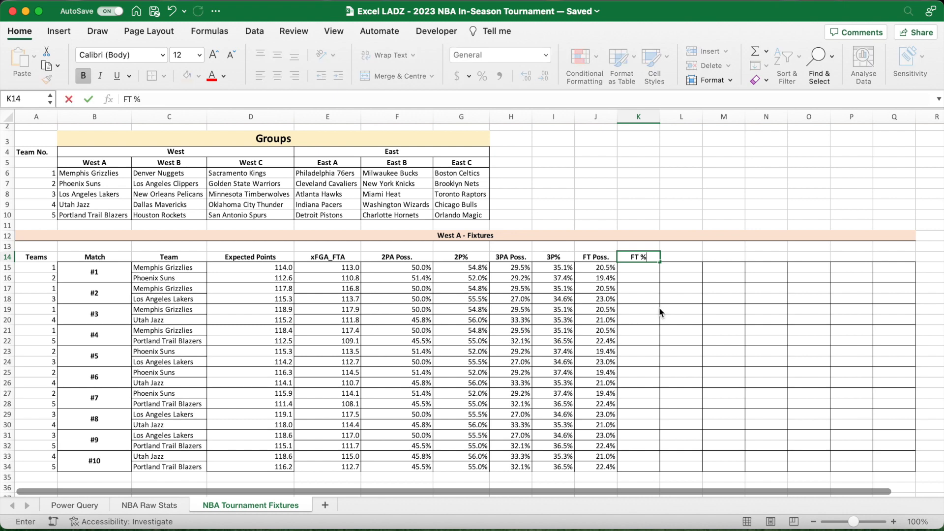
key("Return")
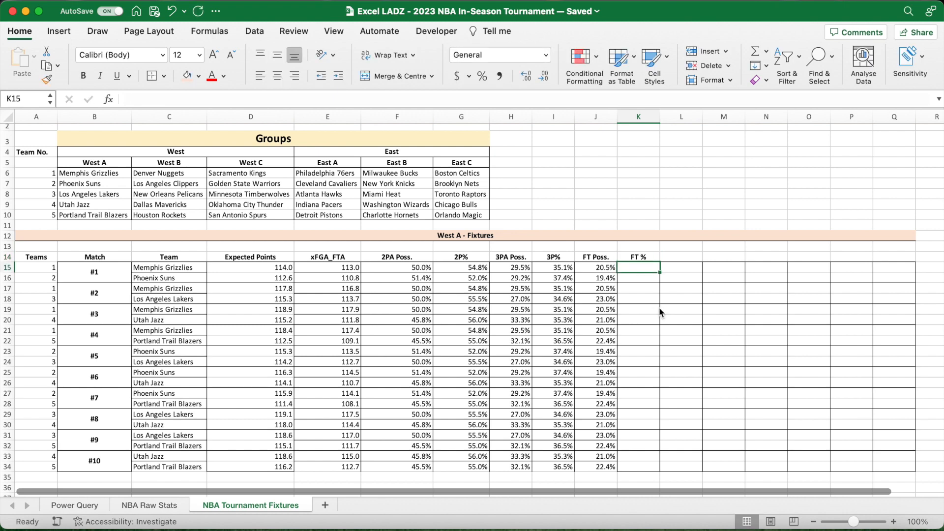
type("=XLOOKUP(")
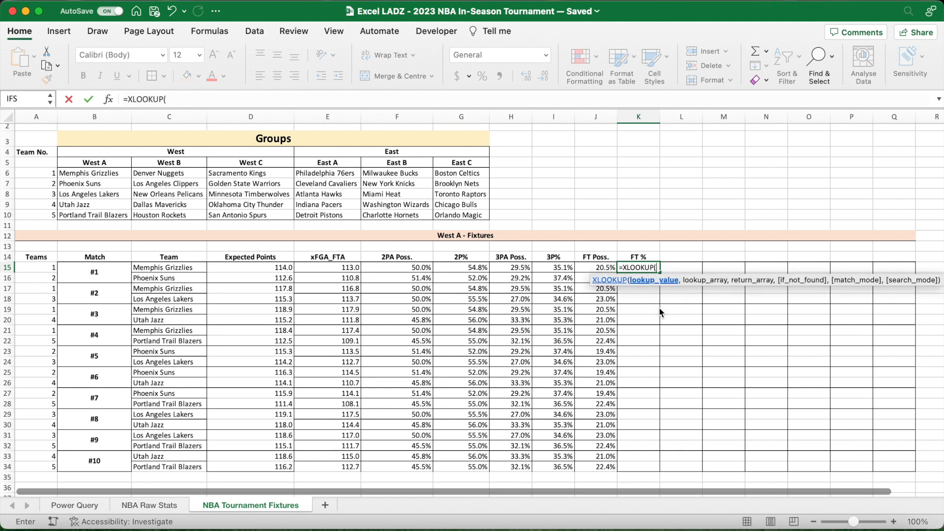
left_click(200, 271)
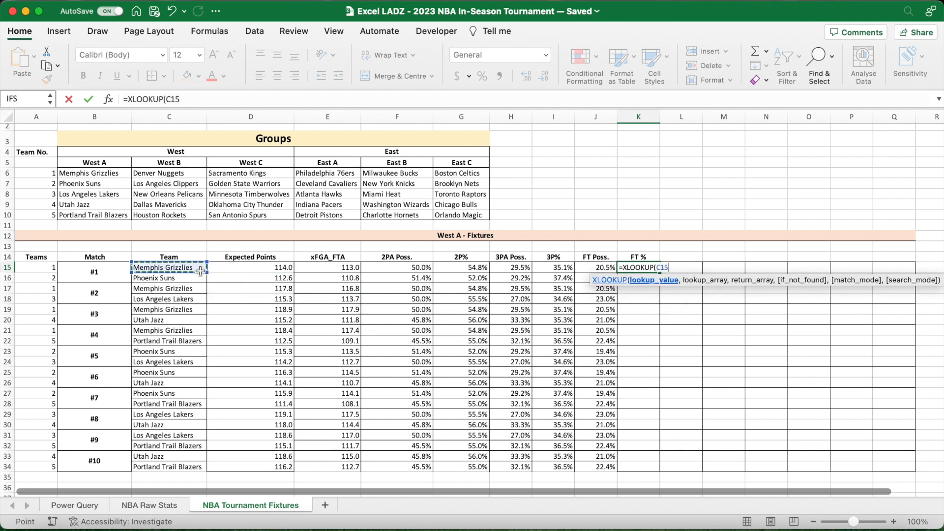
type(",teams,ft_p")
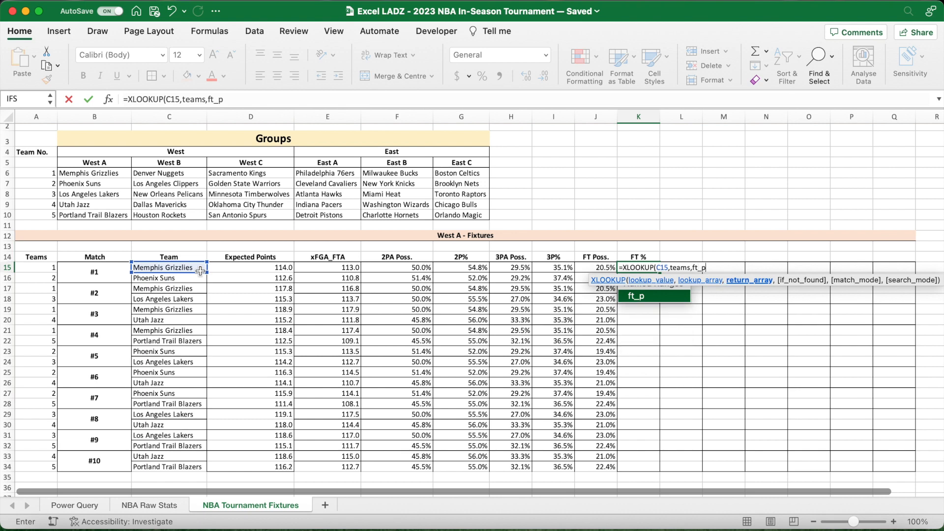
type(")")
key("ctrl+Return")
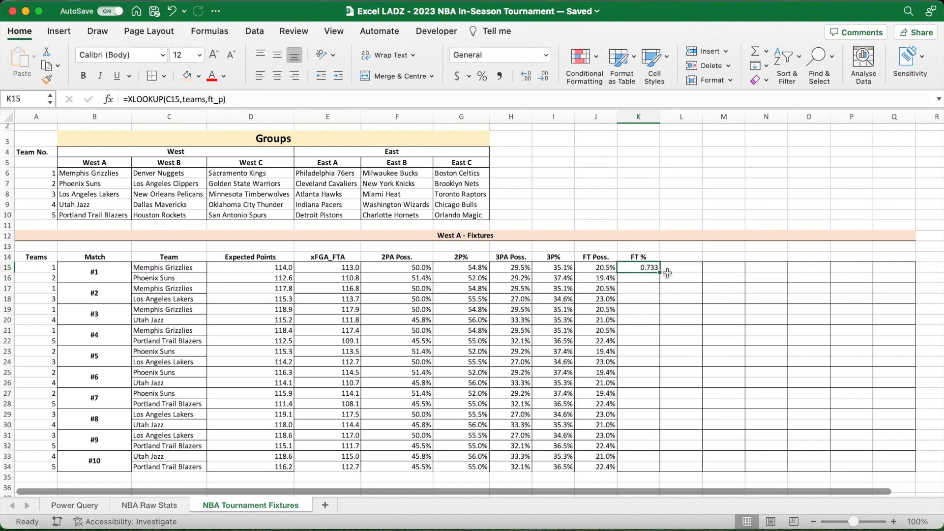
- Fill the K15 formula down to K34 and format the FT % values as percentages with one decimal place
double_click(666, 273)
left_click(483, 76)
left_click(524, 75)
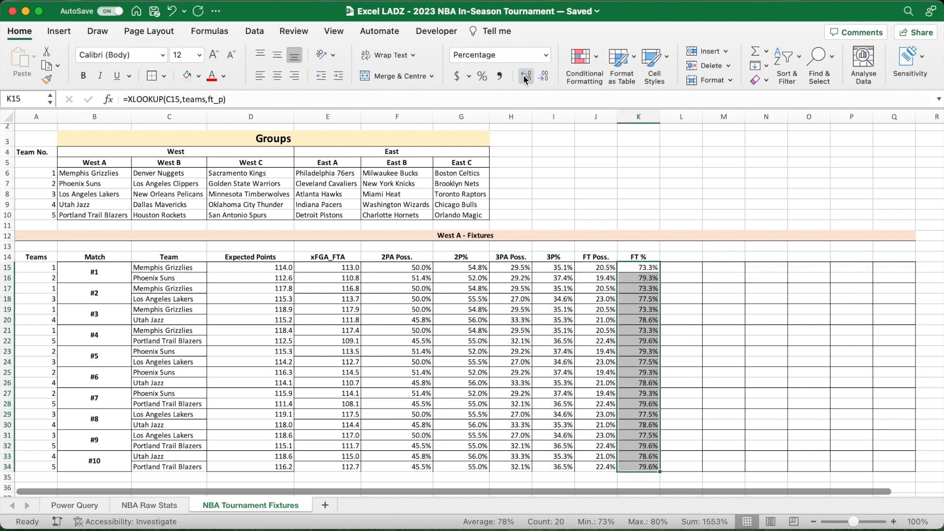
left_click(680, 256)
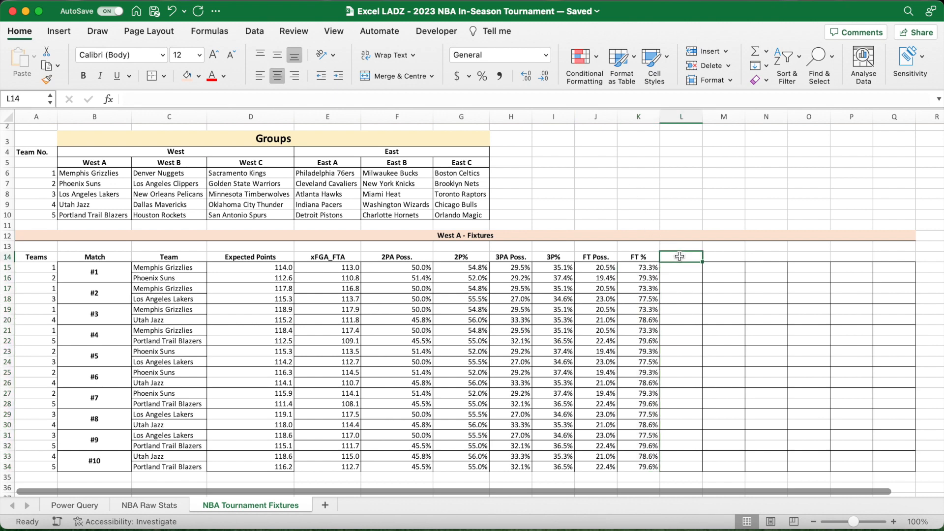
- Apply bold formatting to the heading cell L14
key("super+b")
type("Reg")
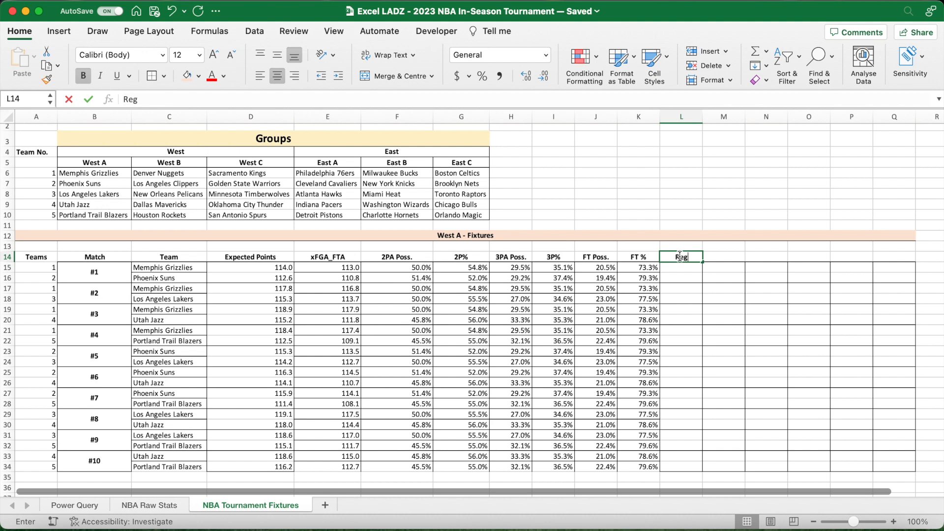
type(". Time")
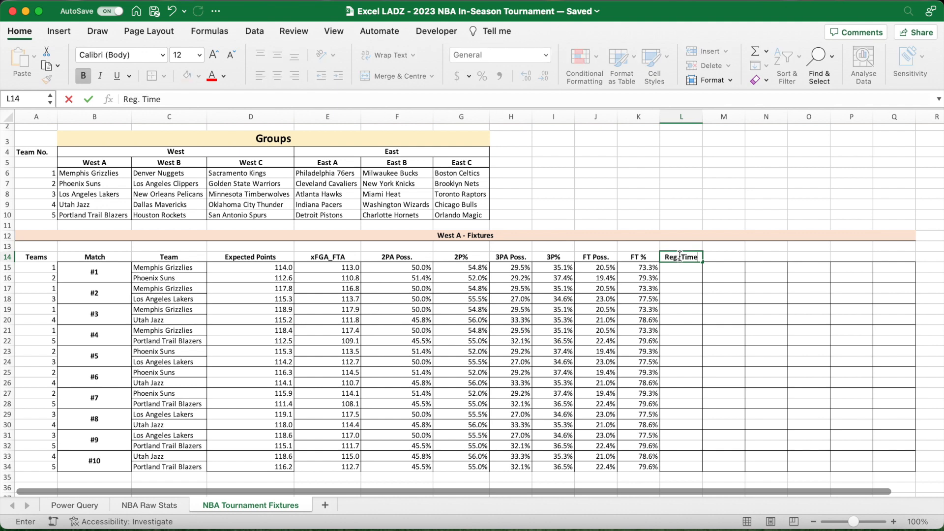
key("BackSpace")
key("BackSpace")
key("BackSpace")
key("BackSpace")
key("BackSpace")
key("BackSpace")
key("BackSpace")
key("BackSpace")
key("BackSpace")
key("Escape")
key("Left")
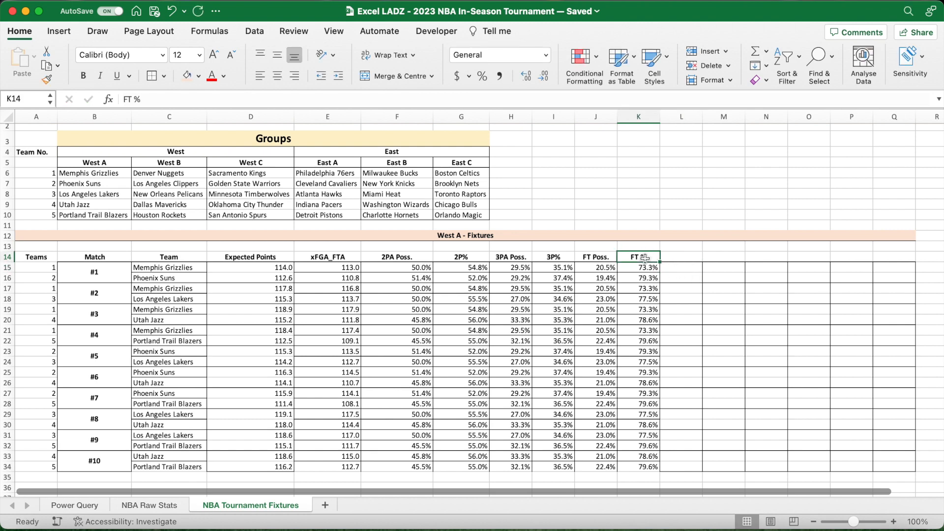
- Enter the heading Points in L14, beside the FT % column
left_click(685, 259)
type("Points")
key("Return")
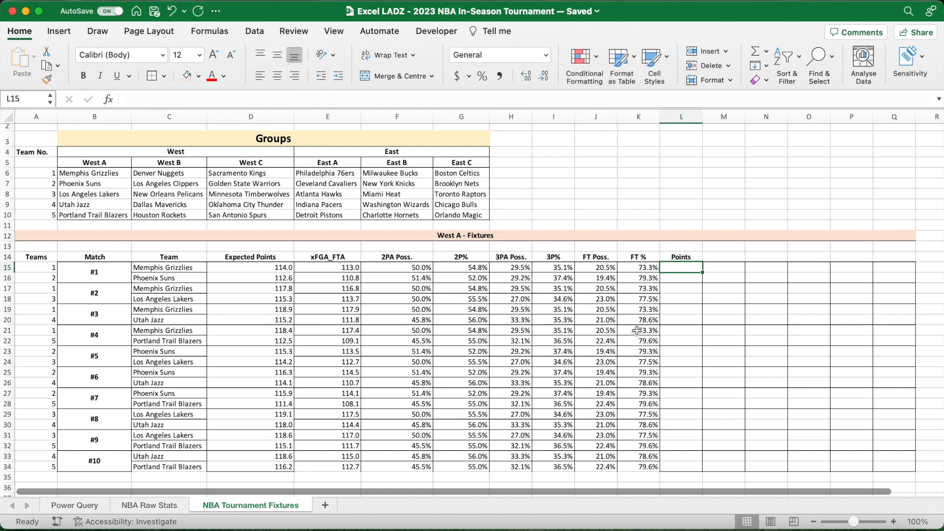
- Enter a bold Reg. Time Points heading in M14 and widen column M to fit it
left_click(721, 253)
type("Reg")
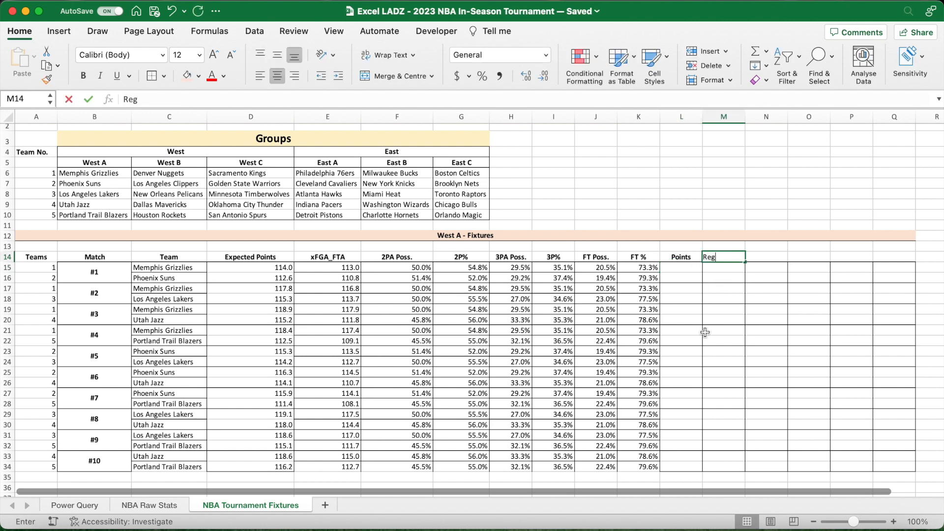
type(". Time Points")
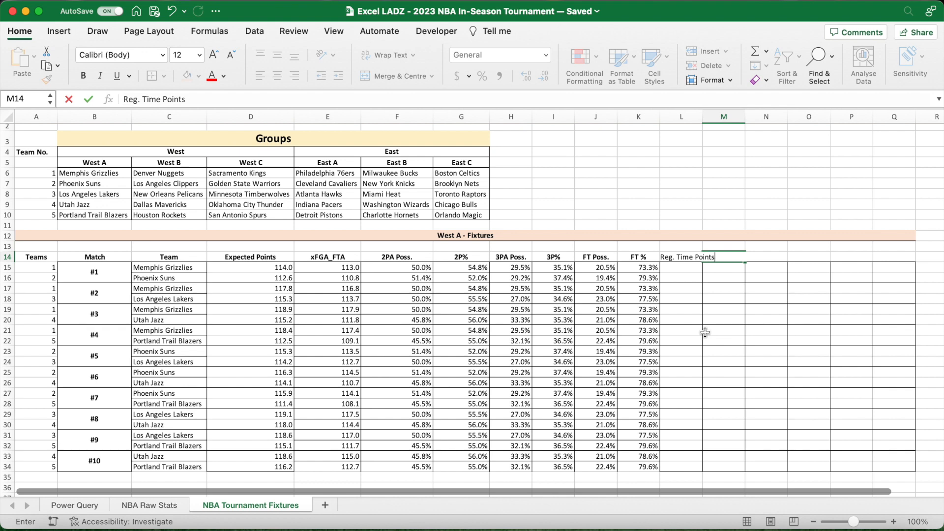
key("ctrl+Return")
left_click_drag(746, 117, 762, 117)
- Begin the two-point term in M15 with the simulated attempts as its trials: =2*BINOM.INV(BINOM.INV($E15,$F15,RAND()),
left_click(754, 273)
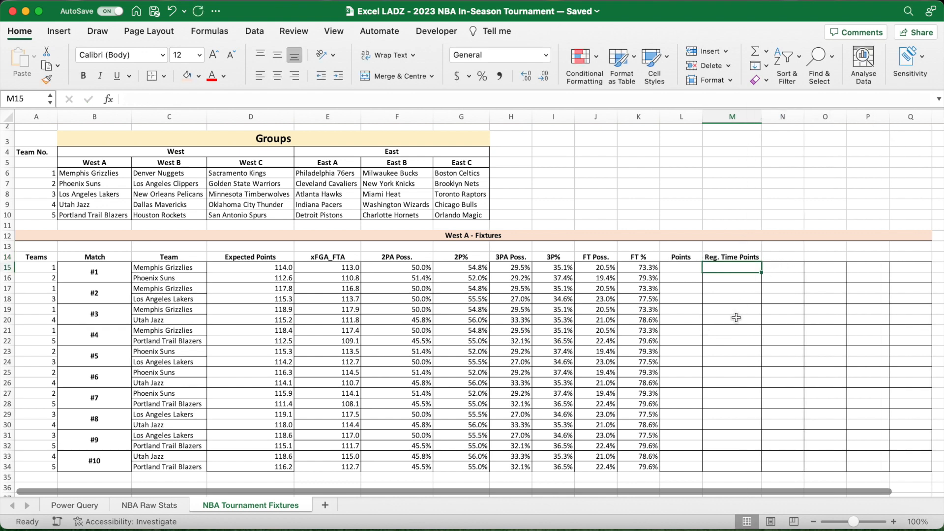
type("=2*")
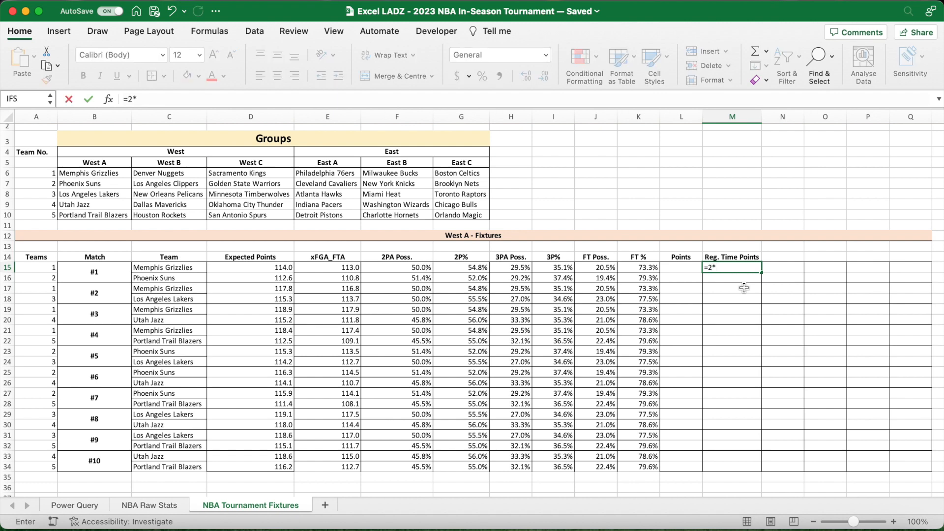
type("BINOM")
type(".")
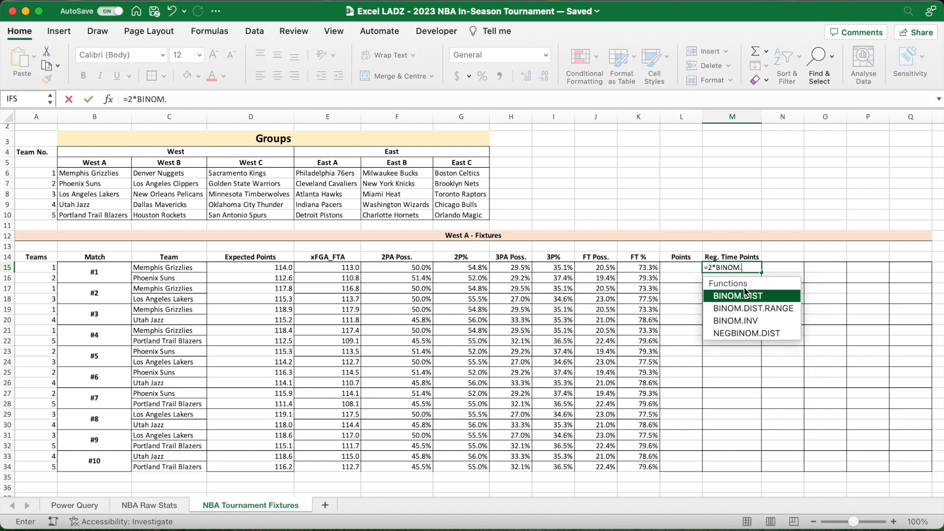
type("INV(")
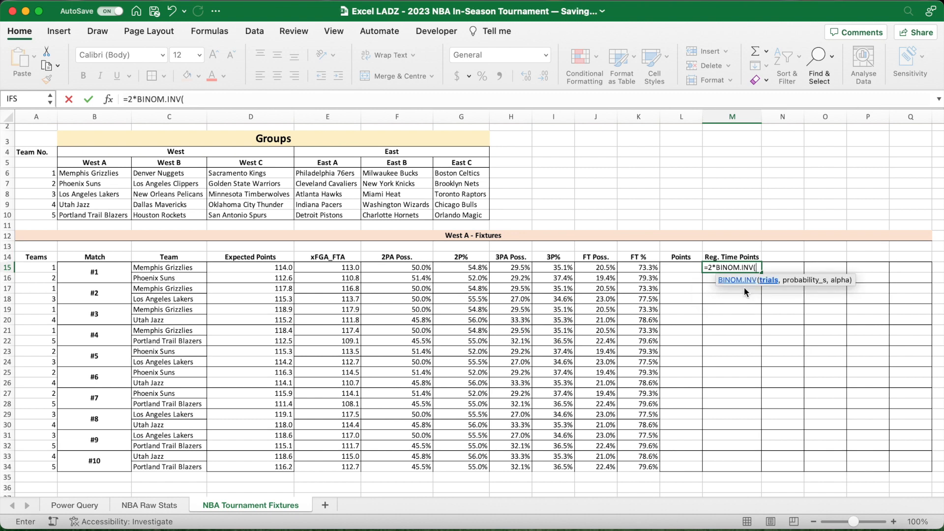
type("BINOM.INV")
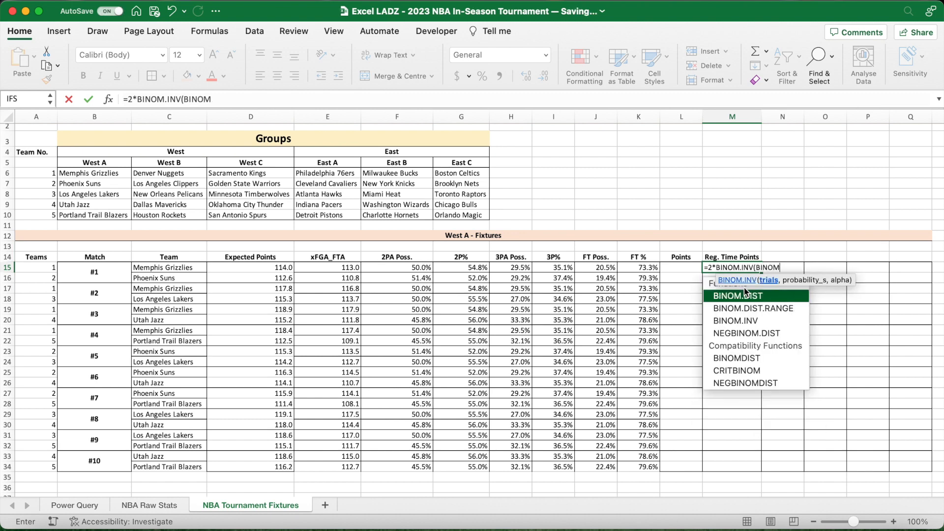
left_click(317, 102)
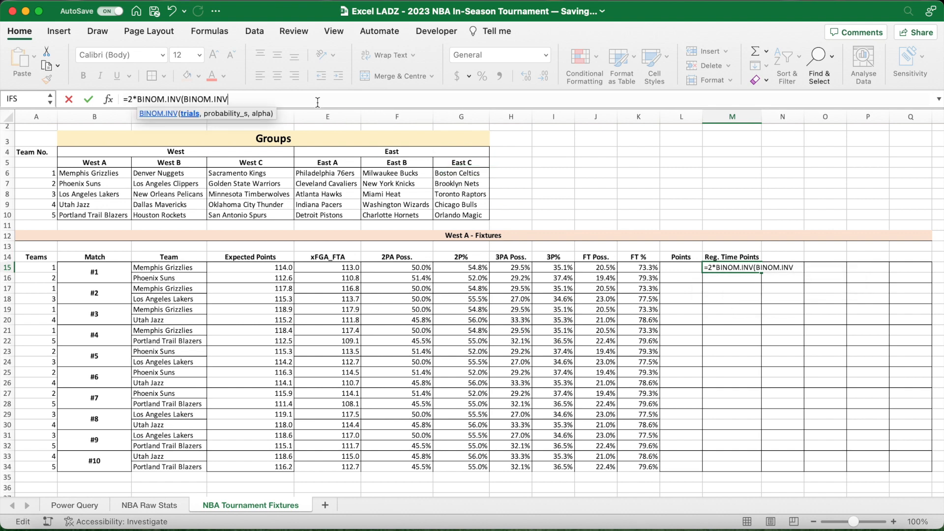
type("(")
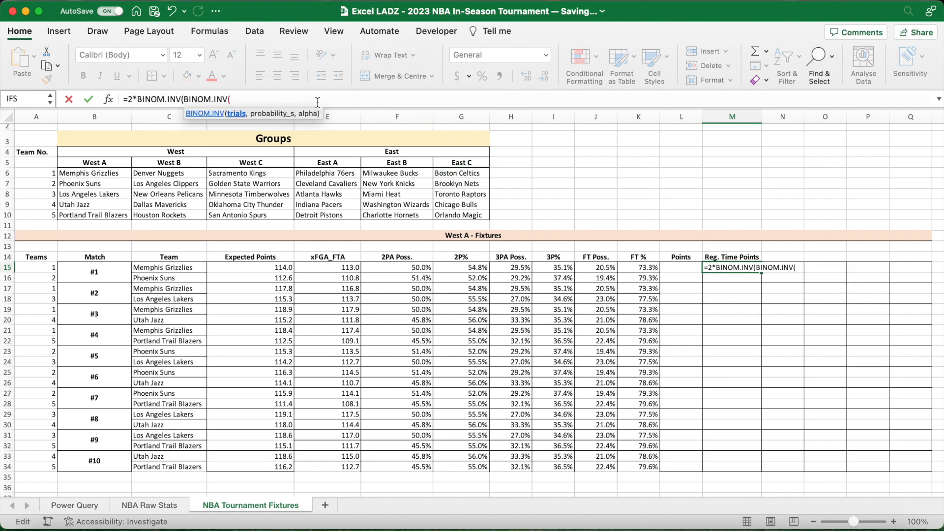
left_click(332, 267)
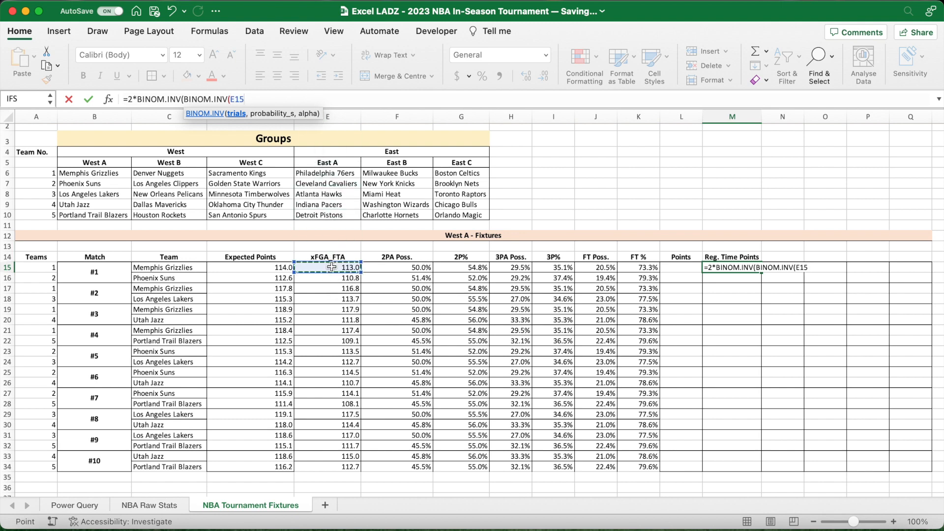
key("F4")
key("F4")
key("F4")
type(",")
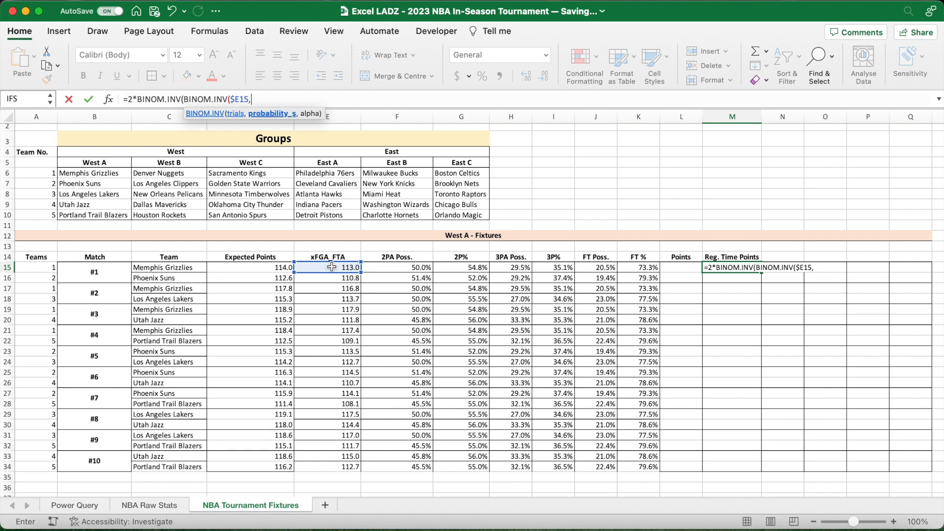
left_click(396, 266)
key("F4")
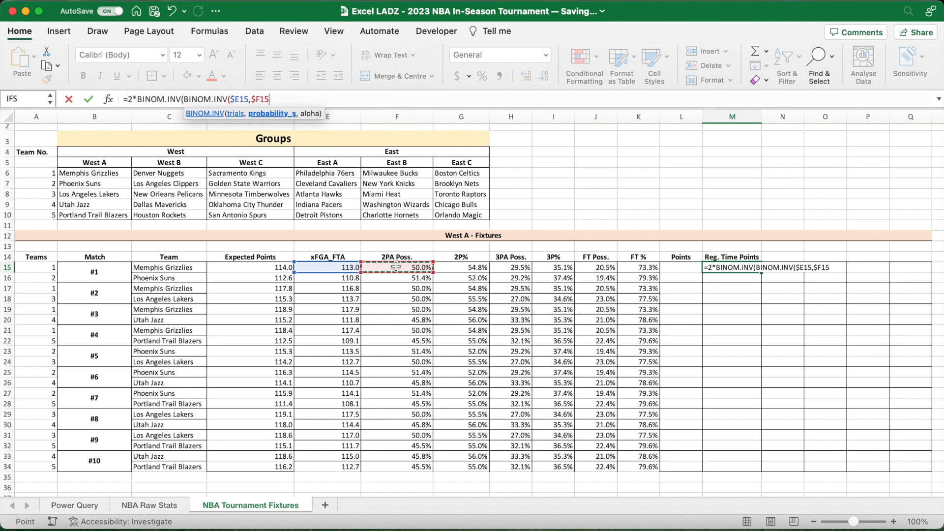
type(",")
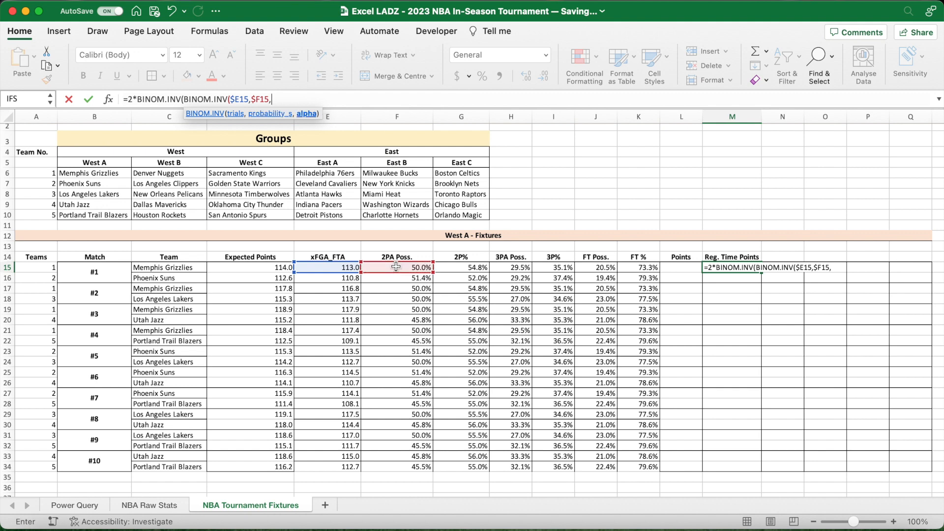
type("RAND()),")
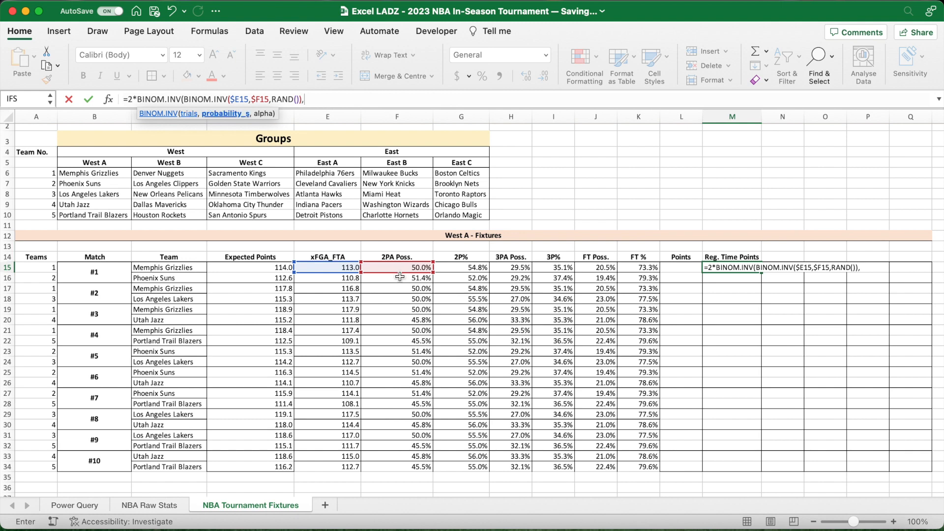
- Complete the two-point term of the M15 formula with $G15 as the success probability and RAND() as alpha
left_click(478, 268)
key("F4")
key("F4")
key("F4")
type(",RAND()")
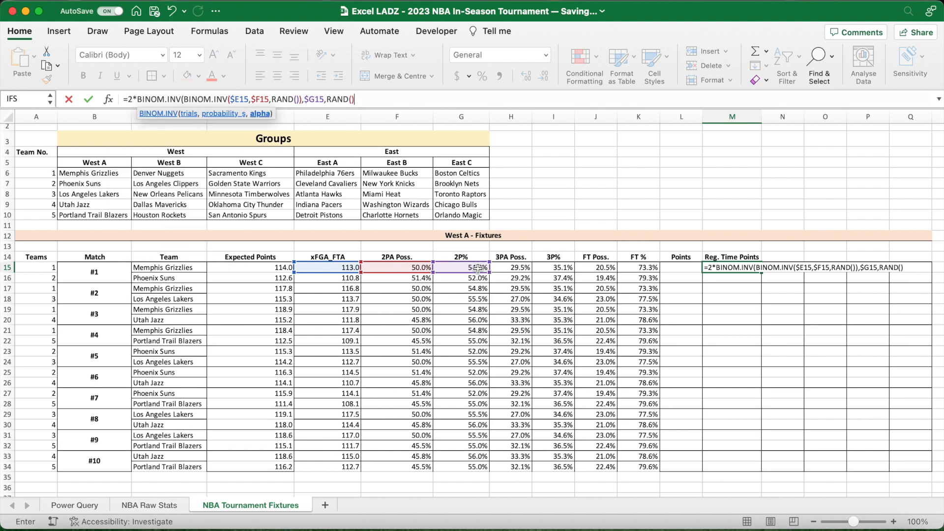
type(")+3")
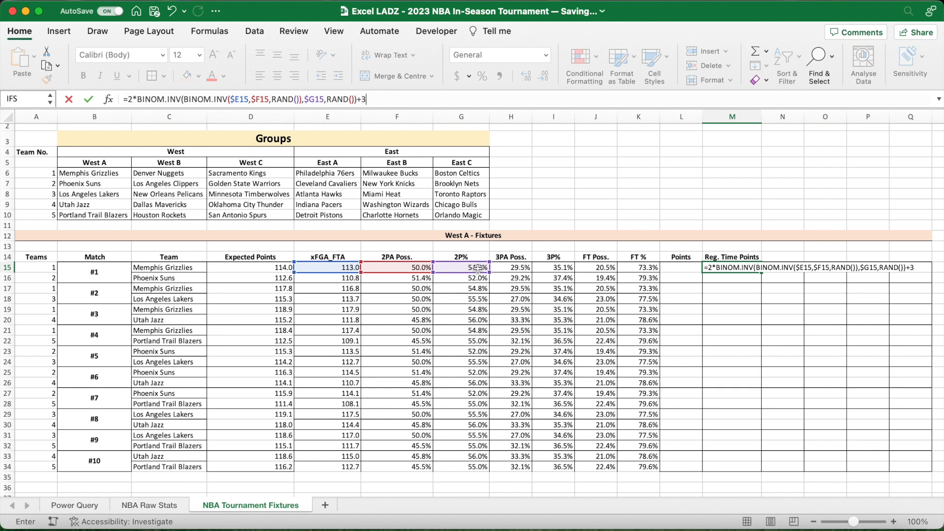
type("*BINOM.IN")
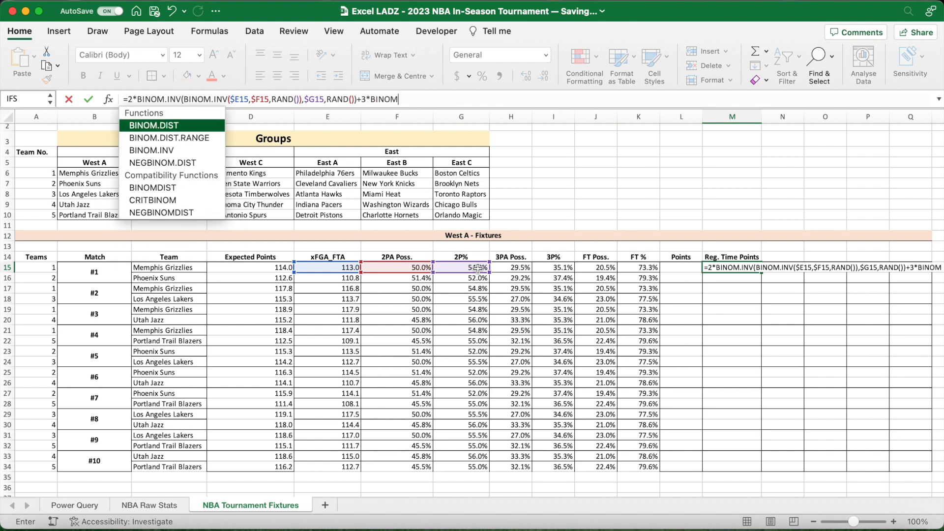
type("V(")
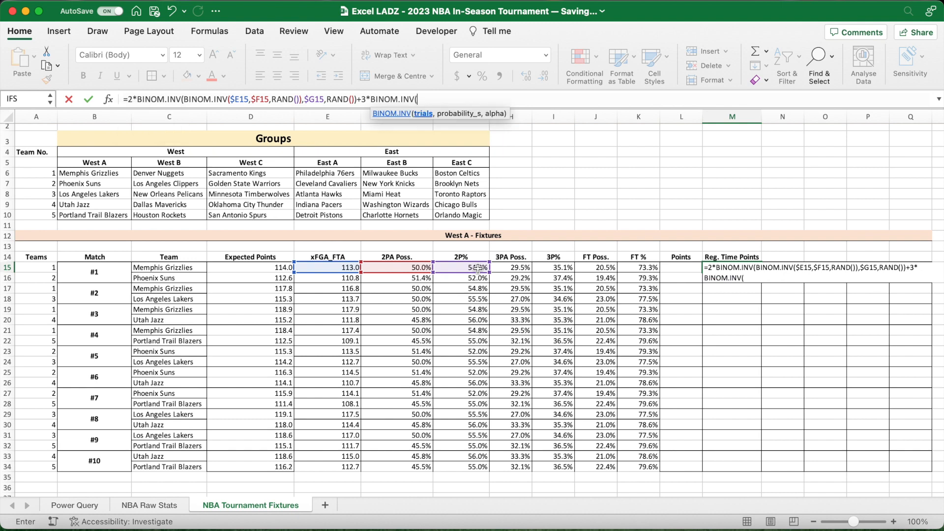
type("BINOM.INV")
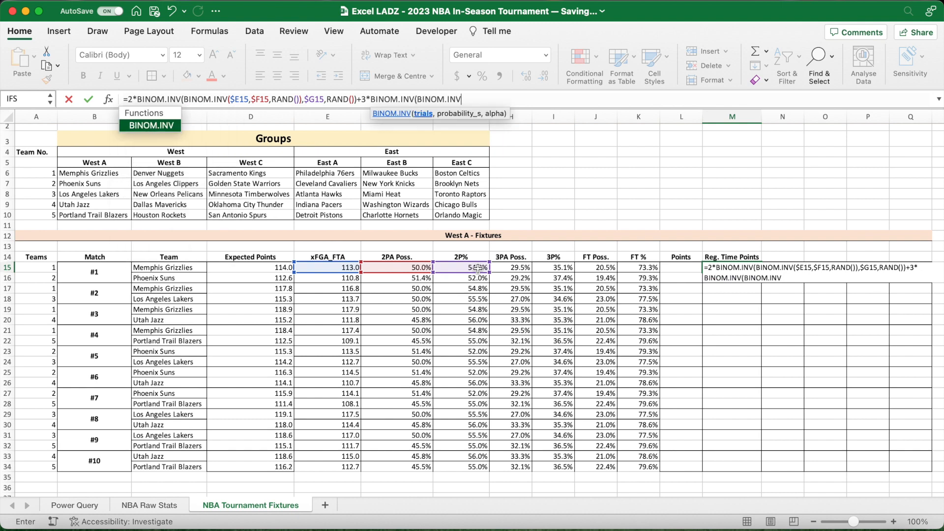
type("(")
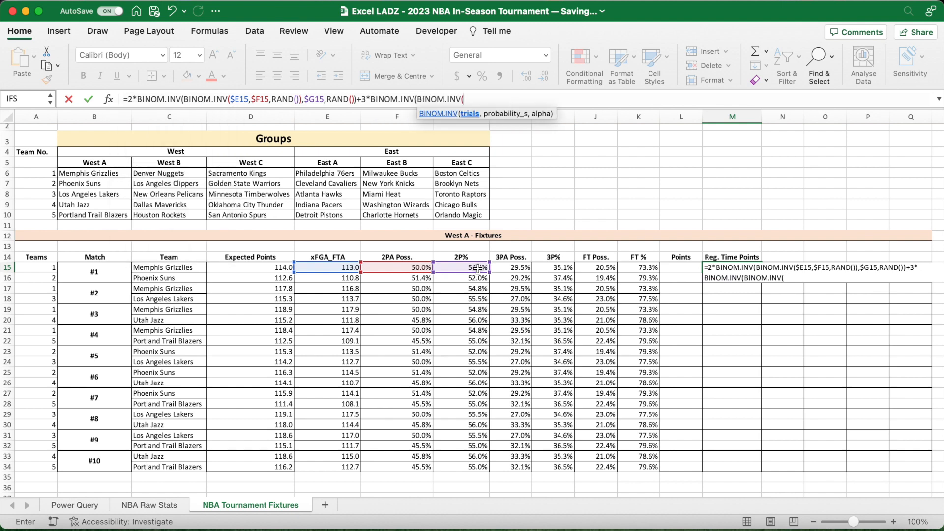
- Extend the M15 formula with a three-point term and its simulated attempts: +3*BINOM.INV(BINOM.INV($E15,$H15,RAND()),
left_click(336, 267)
key("super+t")
key("super+t")
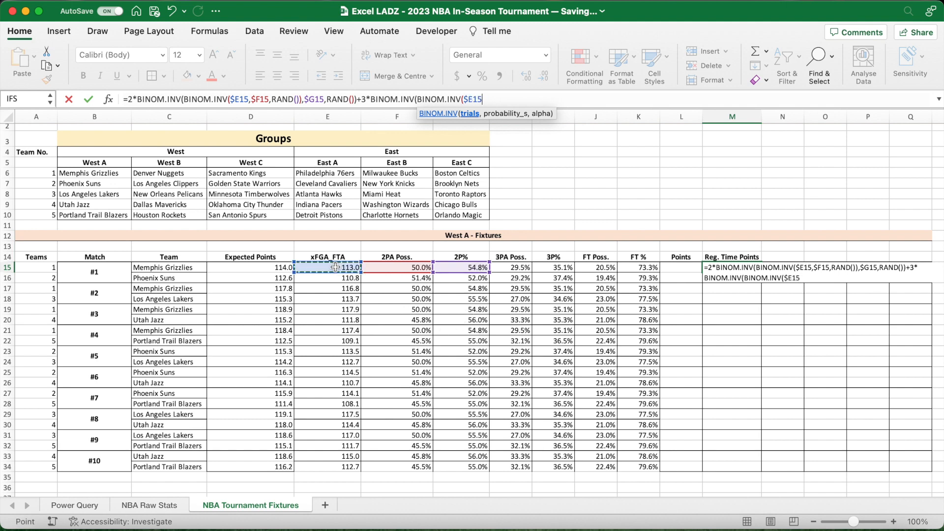
type(",")
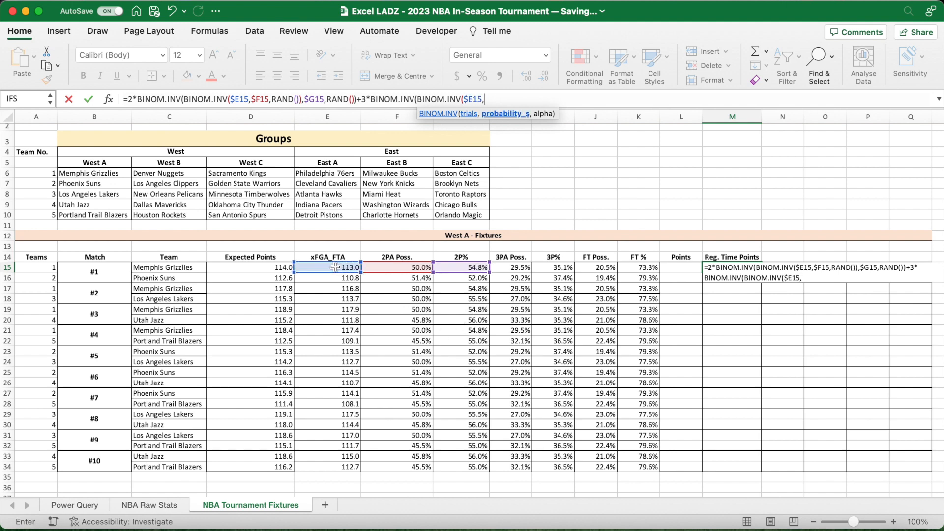
left_click(513, 269)
key("super+t")
key("super+t")
key("super+t")
type(",")
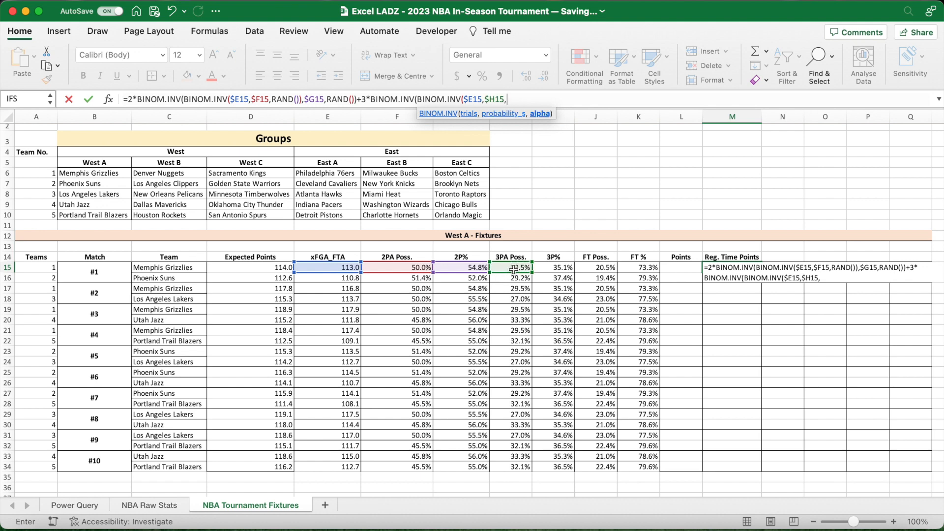
type("RAND())")
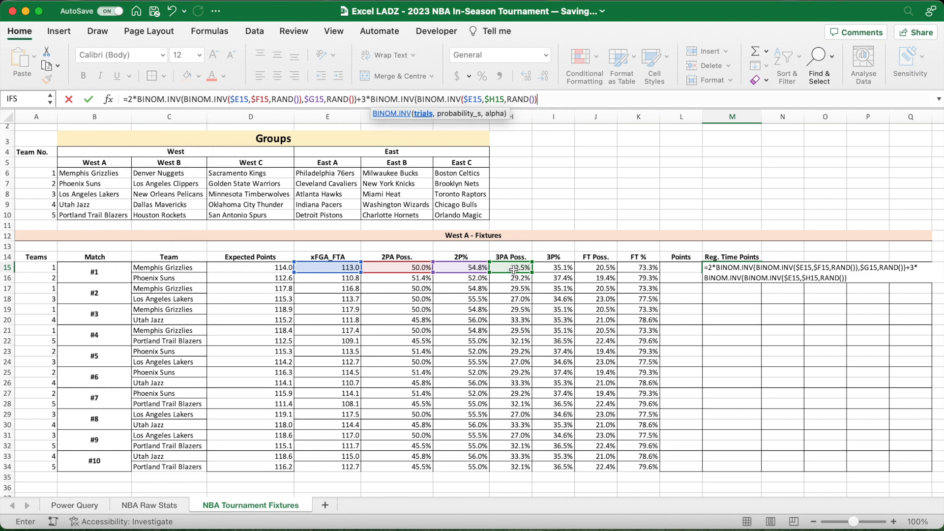
type(",")
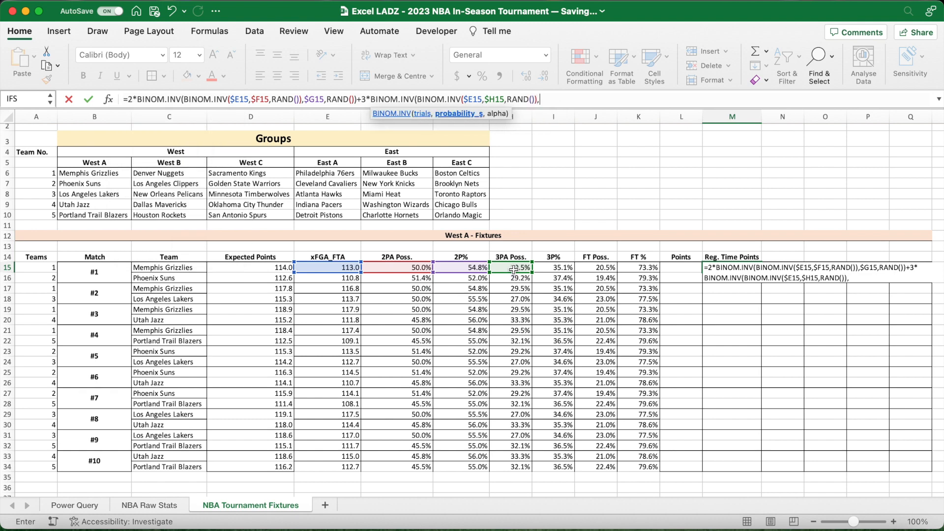
- Complete the three-point term of the M15 formula with $I15 as the success probability and RAND() as alpha
left_click(559, 270)
key("F4")
key("F4")
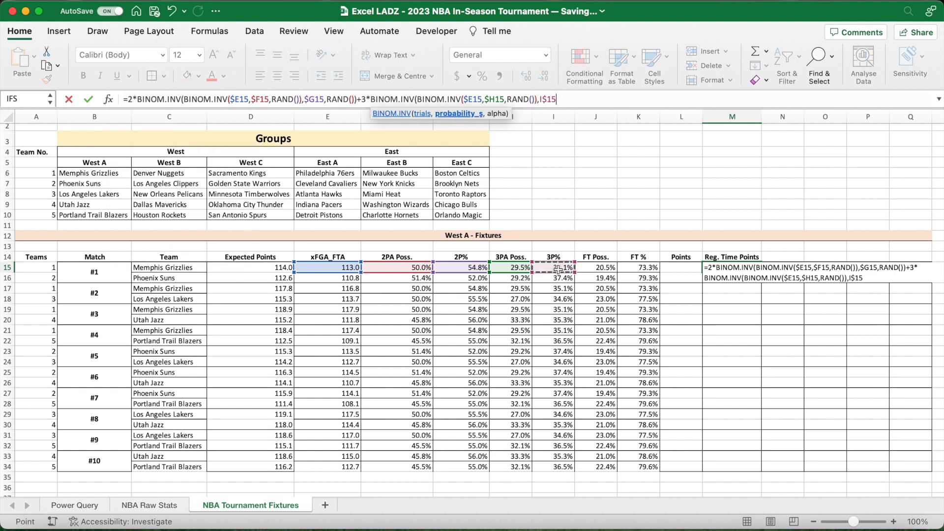
key("F4")
type(",RAND())")
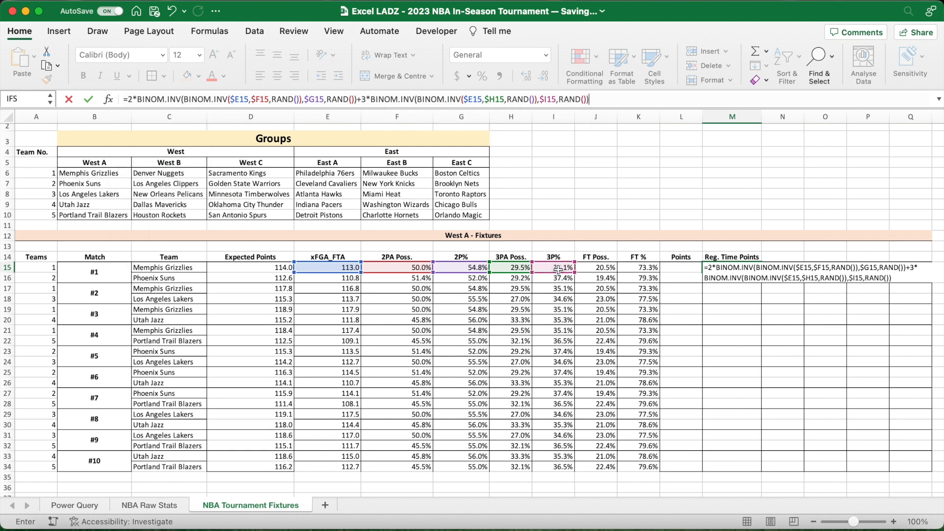
type("+1*")
type("BINOM")
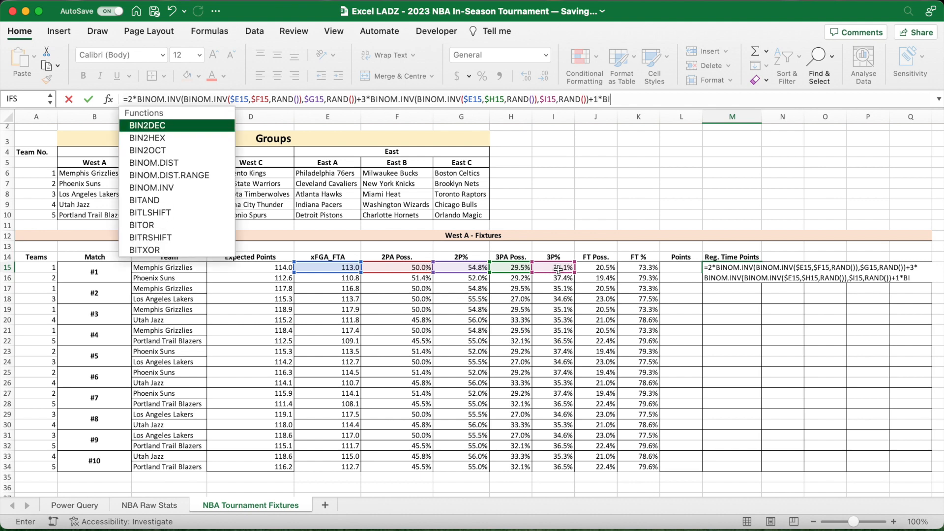
type(".")
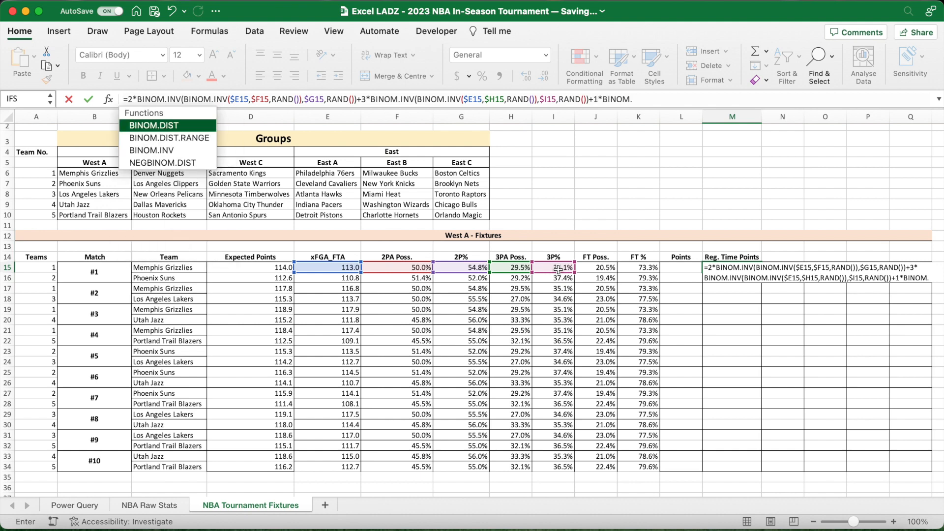
type("NV")
- Extend the M15 formula with a free-throw term that starts with nested functions: +1*BINOM.INV(BINOM.INV(
key("BackSpace")
key("BackSpace")
type("I")
key("Tab")
type("BINOM.IN")
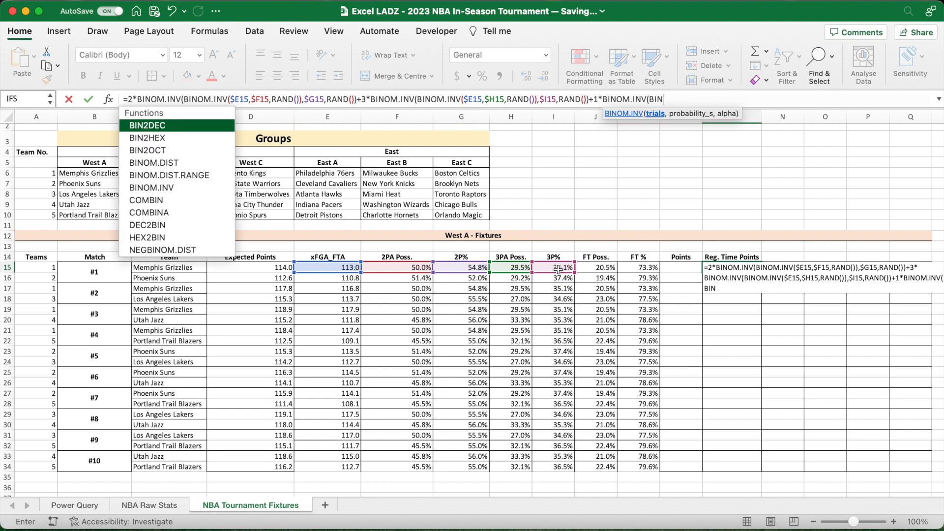
key("Tab")
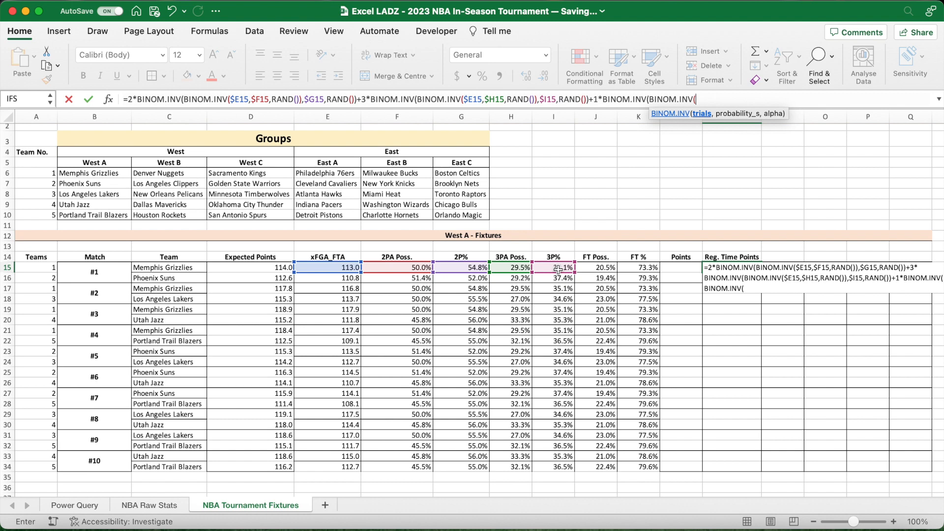
- Complete the inner free-throw BINOM.INV in M15 with $E15 as trials, $J15 as probability and RAND() as alpha
left_click(349, 267)
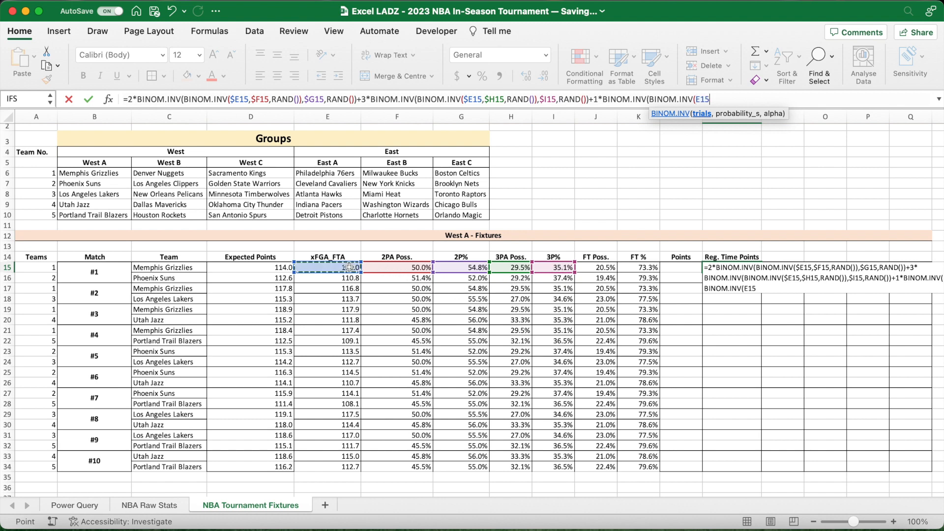
key("super+t")
key("super+t")
key("super+t")
type(",")
left_click(612, 268)
key("super+t")
key("super+t")
key("super+t")
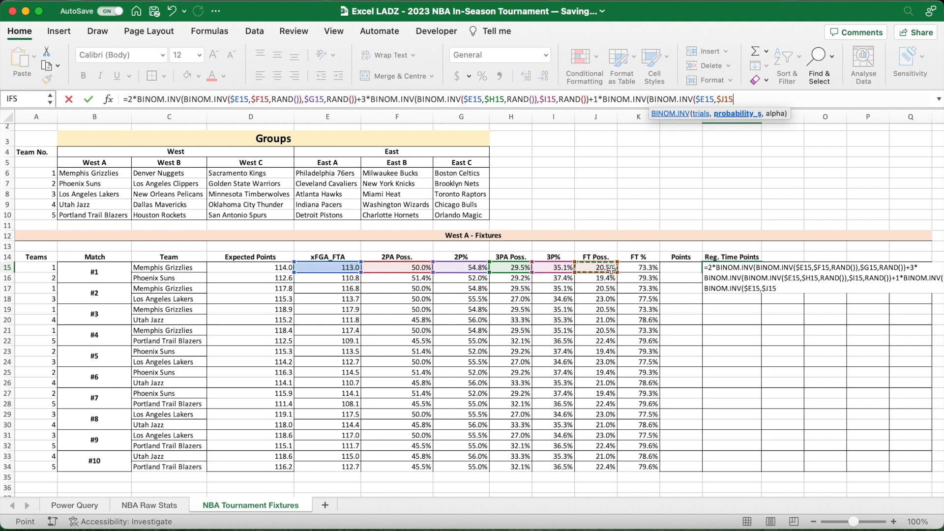
type(",RAND())")
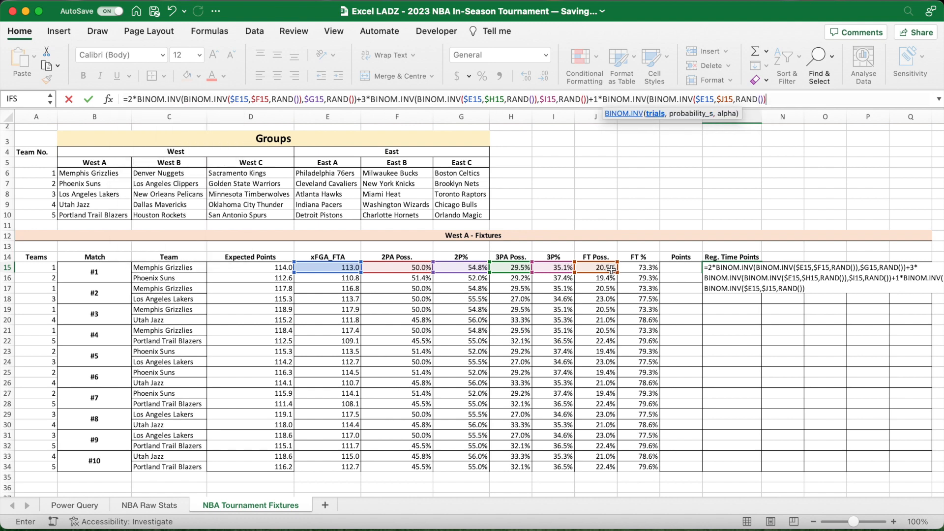
type(",")
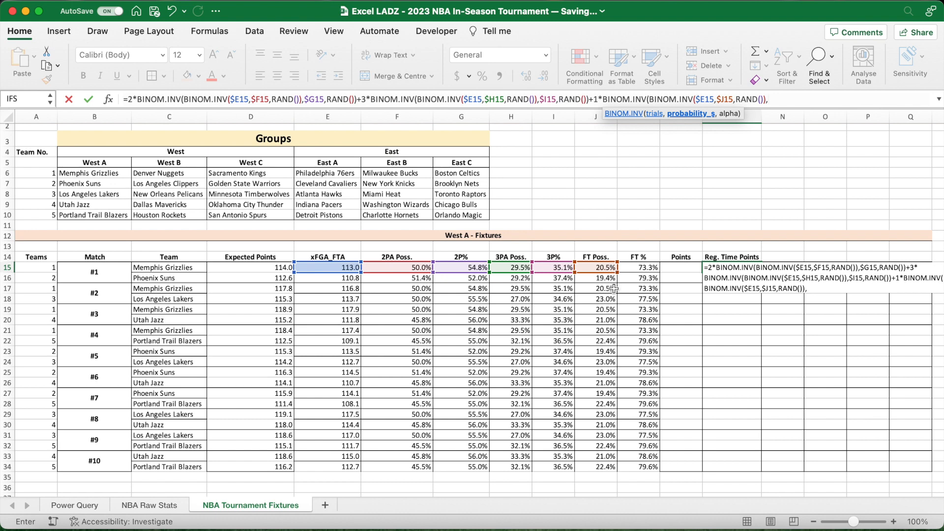
- Finish the free-throw term with $K15 as the success probability and RAND() as alpha, and enter the M15 formula
left_click(642, 268)
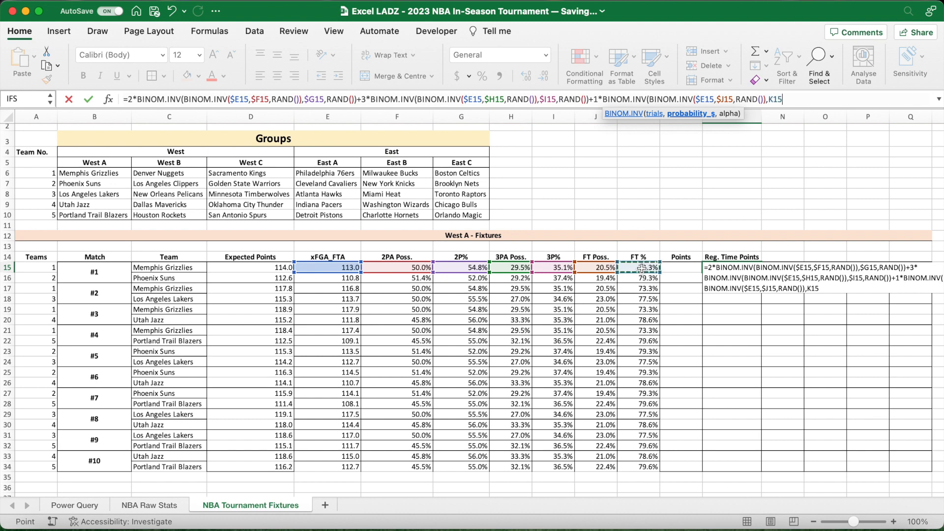
key("F4")
key("F4")
key("F4")
type(",R")
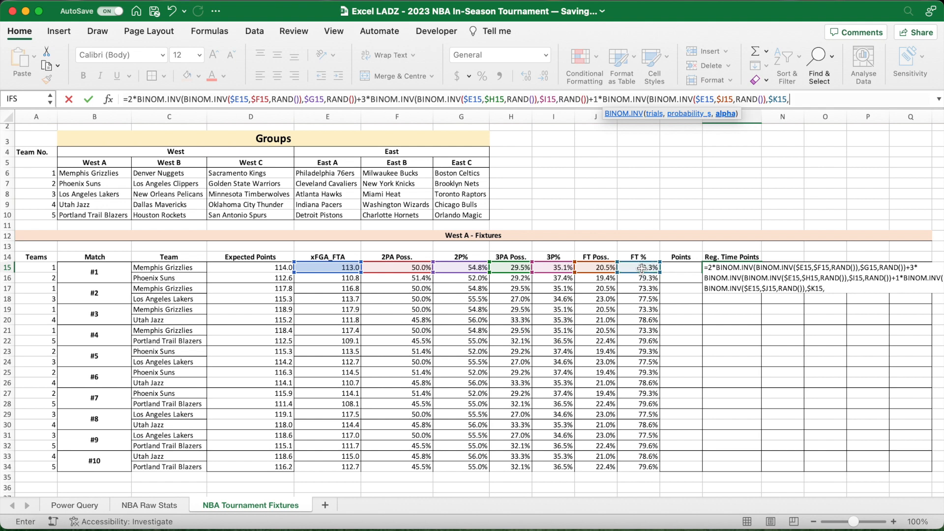
type("AND())")
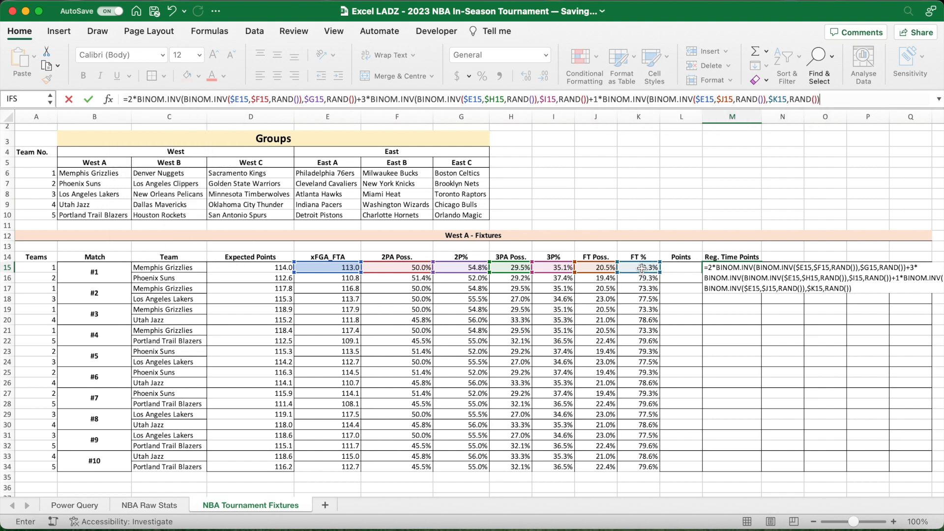
key("Return")
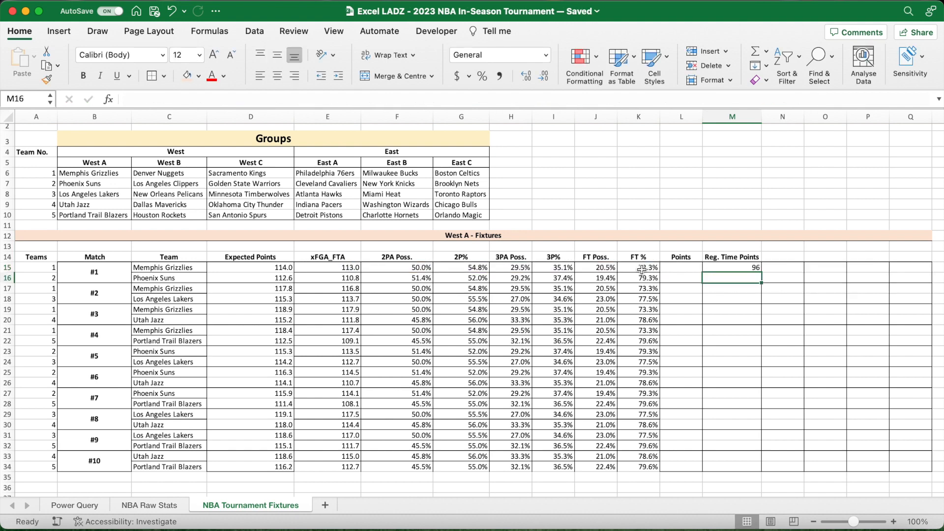
- Recalculate the simulated points in M15 several times and fill the formula down through M34
key("F9")
key("F9")
key("F9")
key("F9")
left_click(756, 268)
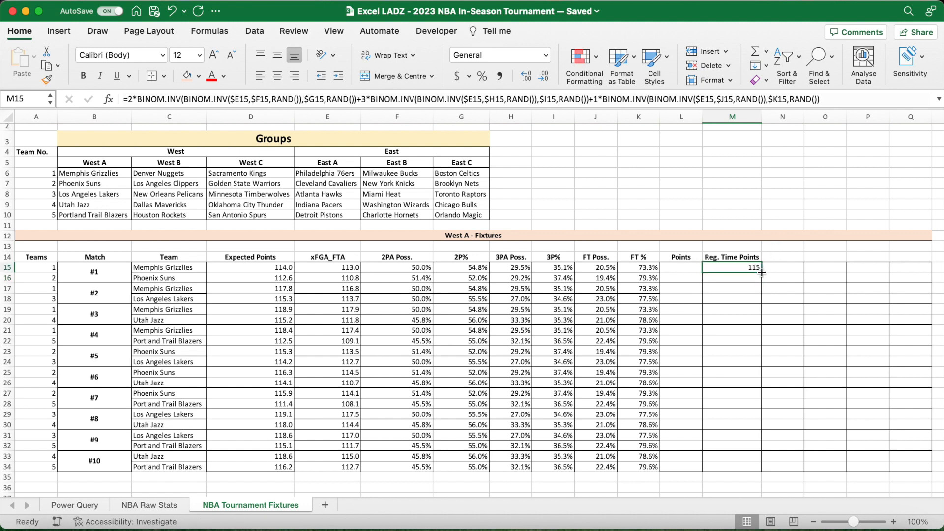
double_click(762, 272)
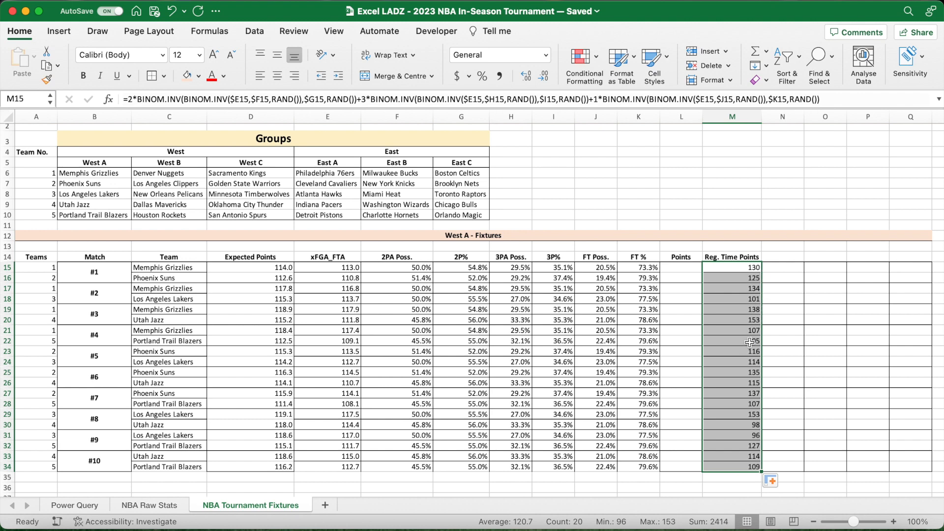
- Examine the simulated regulation-time points of matches #10 and #8 alongside their team names
left_click(743, 455)
left_click_drag(743, 455, 743, 467)
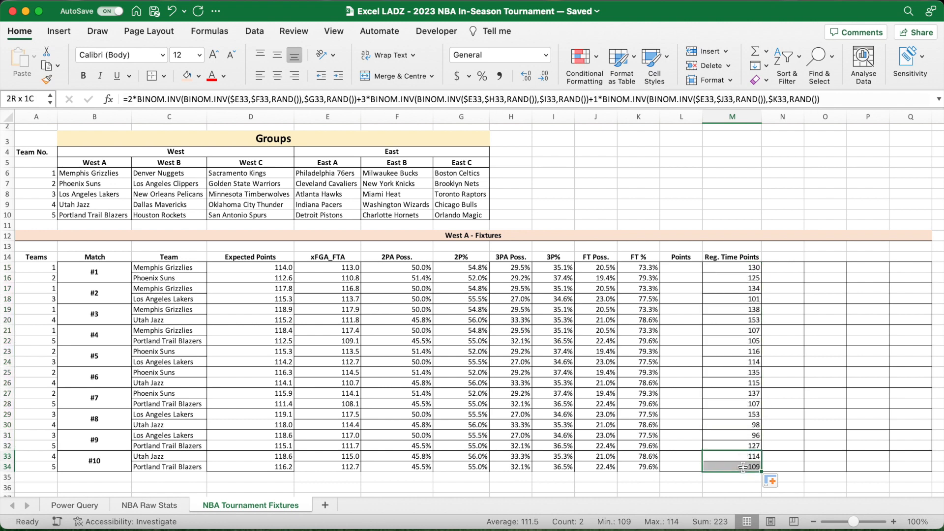
left_click(171, 457)
left_click(171, 467)
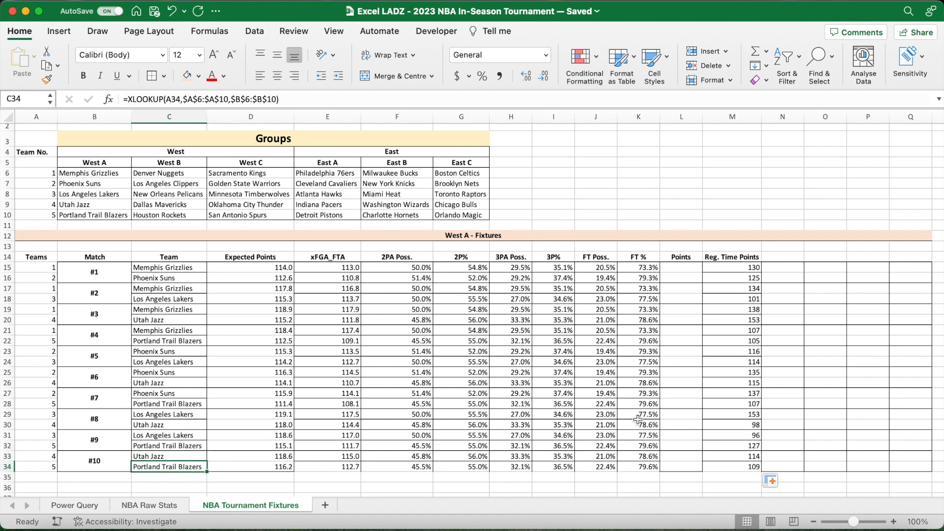
left_click_drag(725, 415, 731, 421)
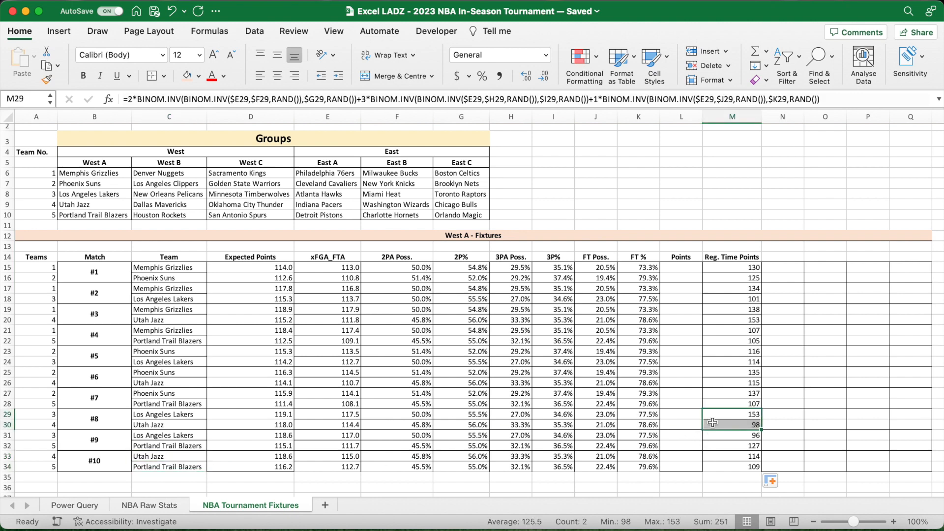
left_click(166, 417)
left_click(168, 425)
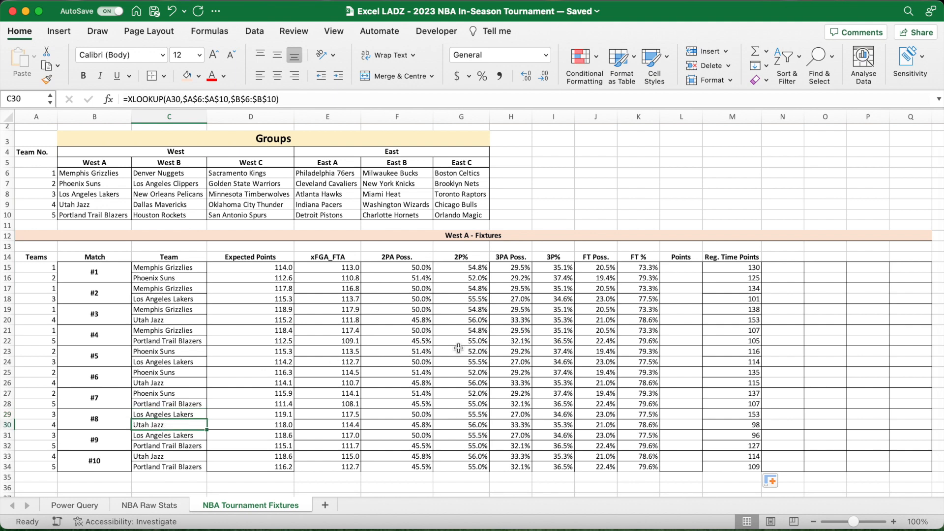
- Enter the centred, bold header "Overtime #1" in N14
left_click(781, 261)
key("super+e")
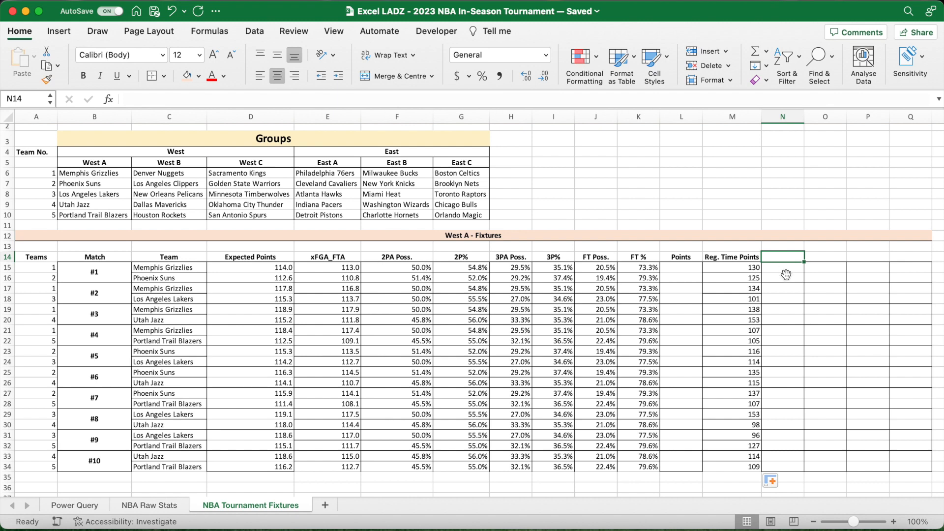
key("super+b")
type("Overt")
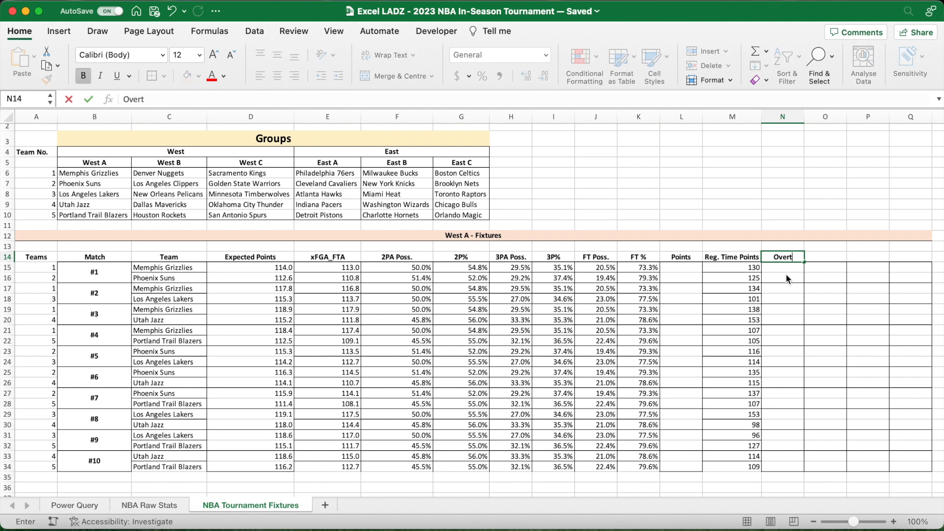
type("ime #1")
key("Return")
- Extend the overtime headers across to "Overtime #4" in Q14 and widen columns N to Q to fit them
left_click_drag(805, 118, 807, 118)
left_click(806, 258)
left_click_drag(807, 260, 925, 258)
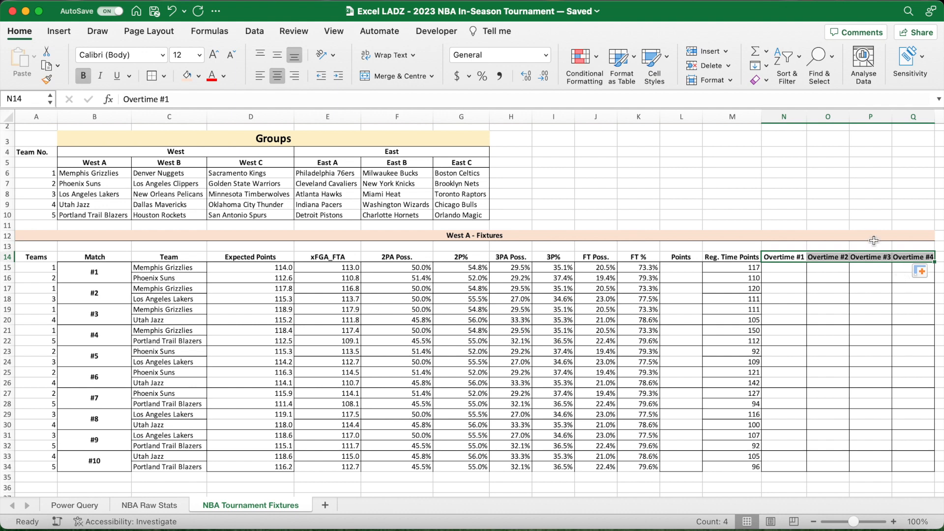
left_click_drag(850, 118, 860, 119)
double_click(895, 119)
double_click(940, 120)
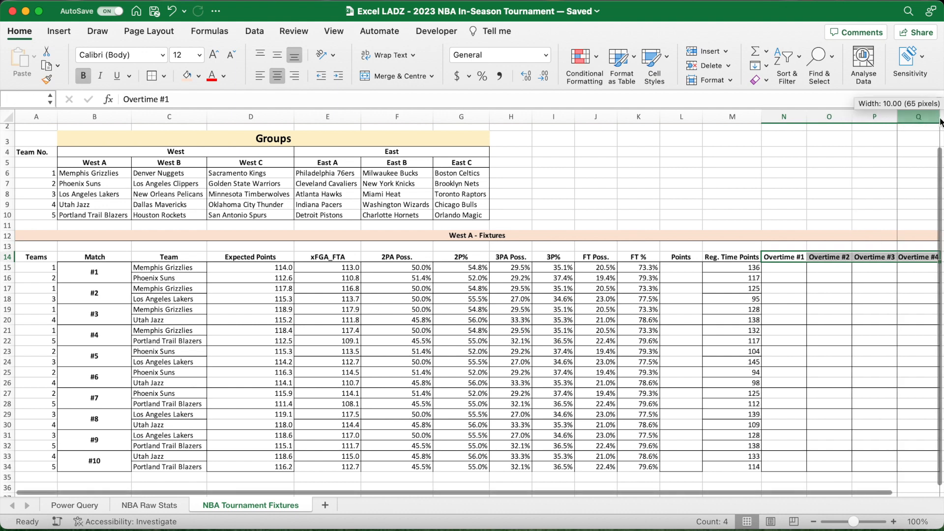
- Recalculate the sheet several times and compare the regulation-time points within each match
left_click(802, 272)
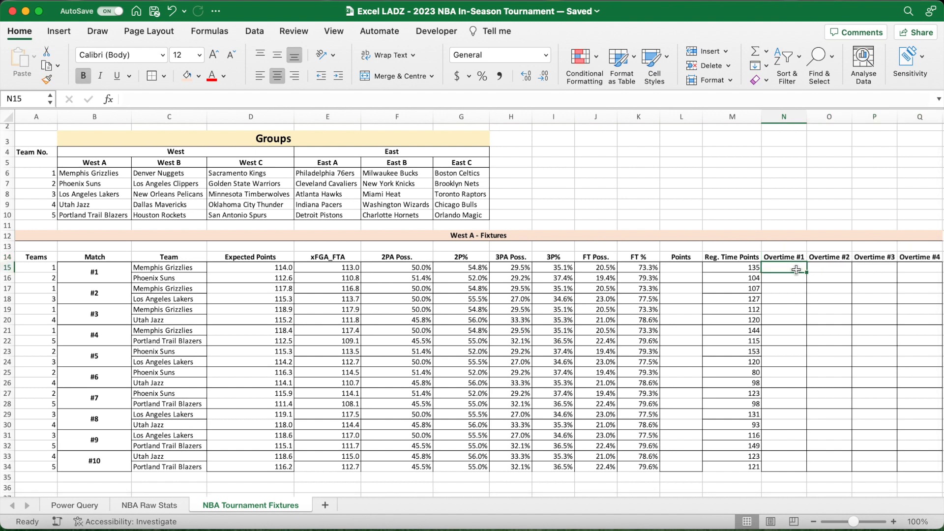
key("F9")
key("F9")
key("F9")
key("F9")
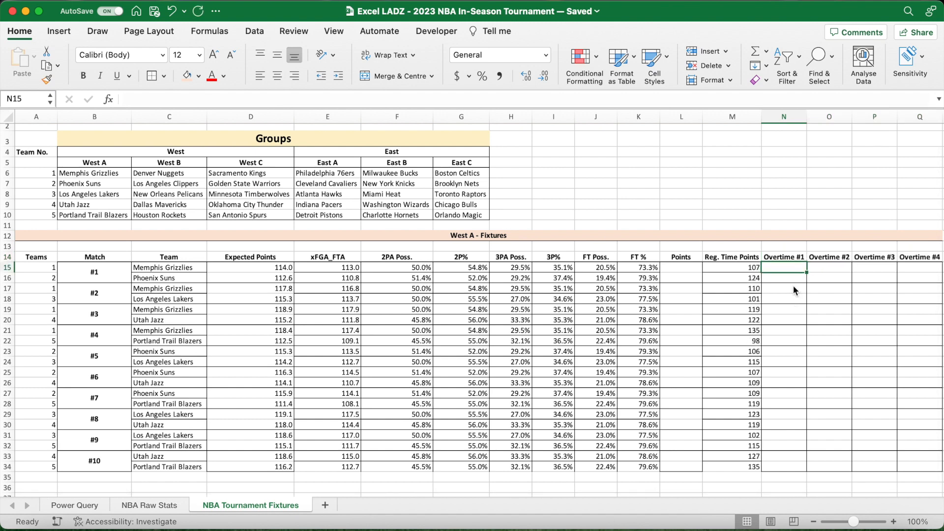
key("F9")
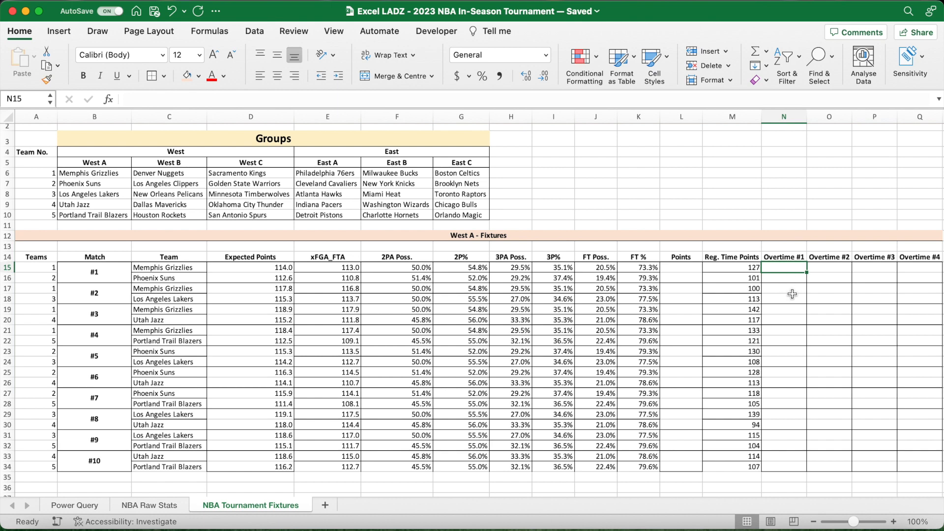
- Copy the M15 formula text without its equals sign, leaving the cell's formula intact
left_click(752, 269)
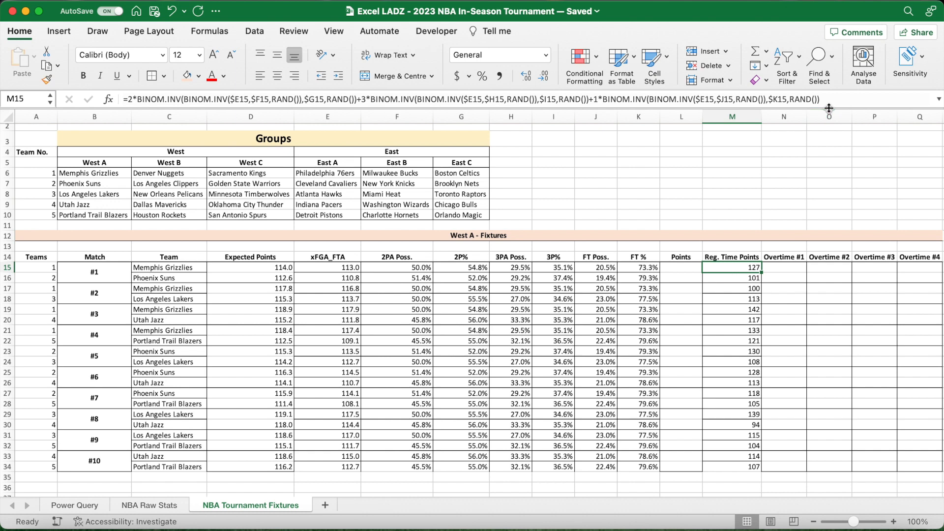
left_click_drag(827, 107, 826, 133)
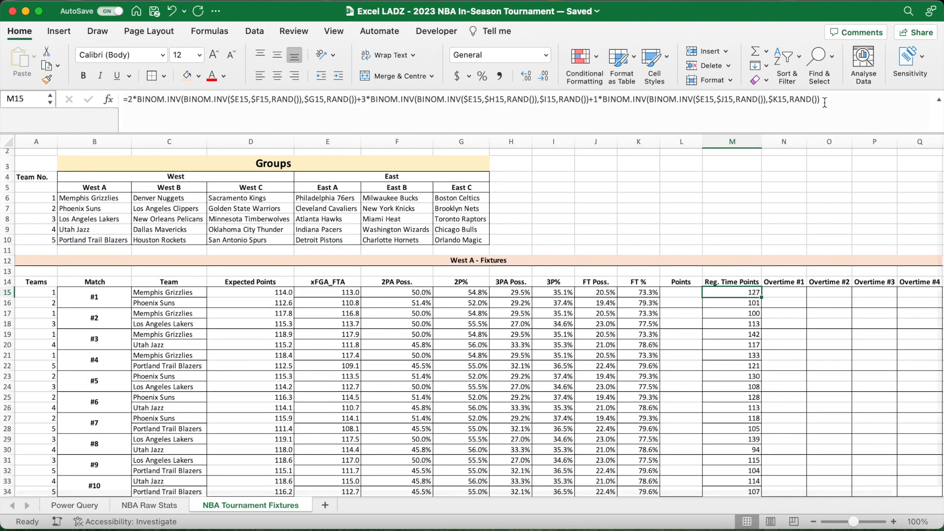
left_click_drag(825, 101, 129, 130)
key("super+c")
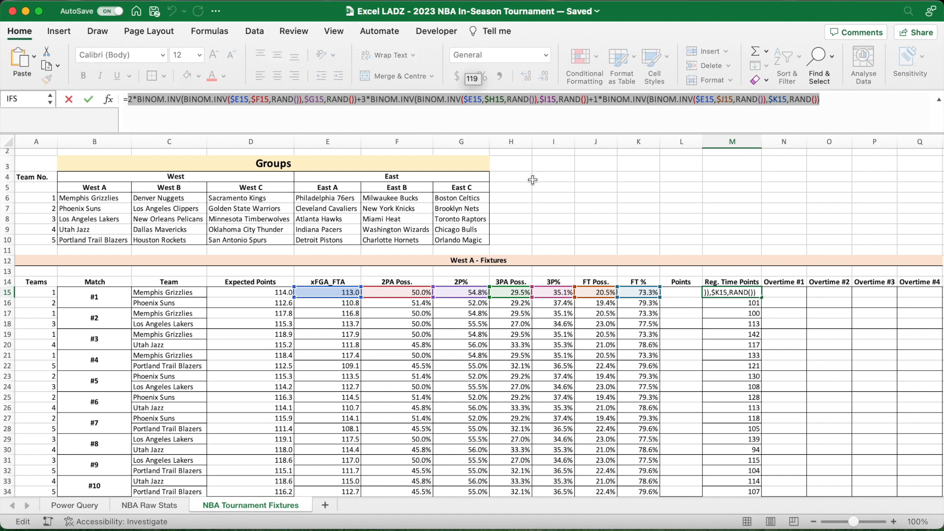
key("Return")
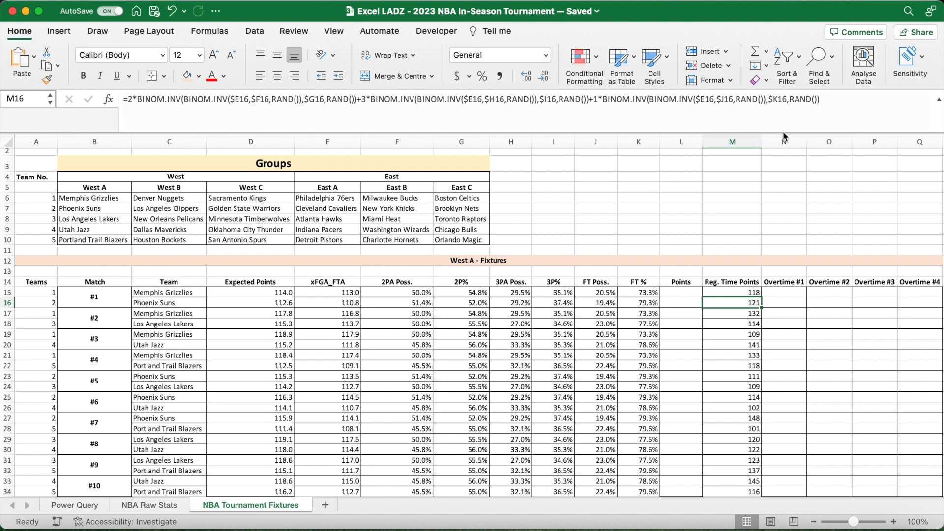
left_click_drag(783, 131, 782, 112)
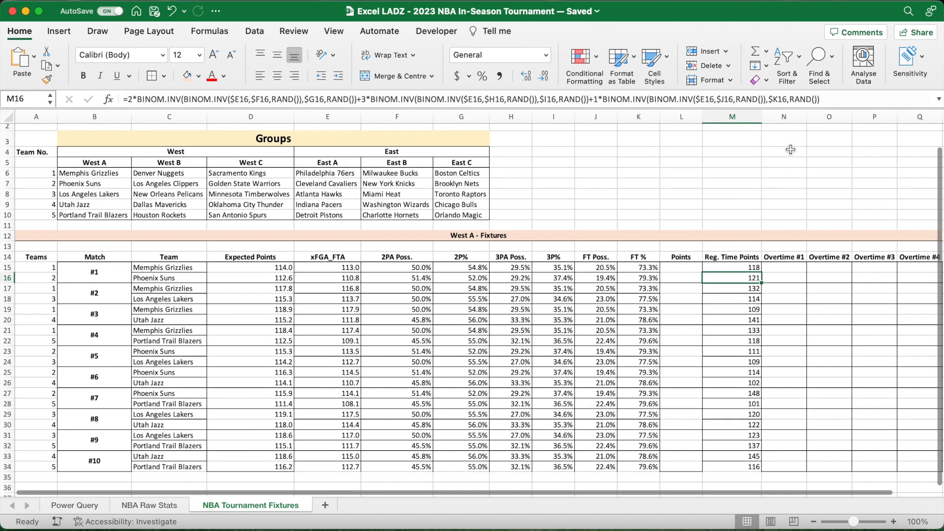
- Start an IF formula in N15 whose logical test begins with SUM($M15:M15), keeping only the first reference's column absolute
left_click(782, 268)
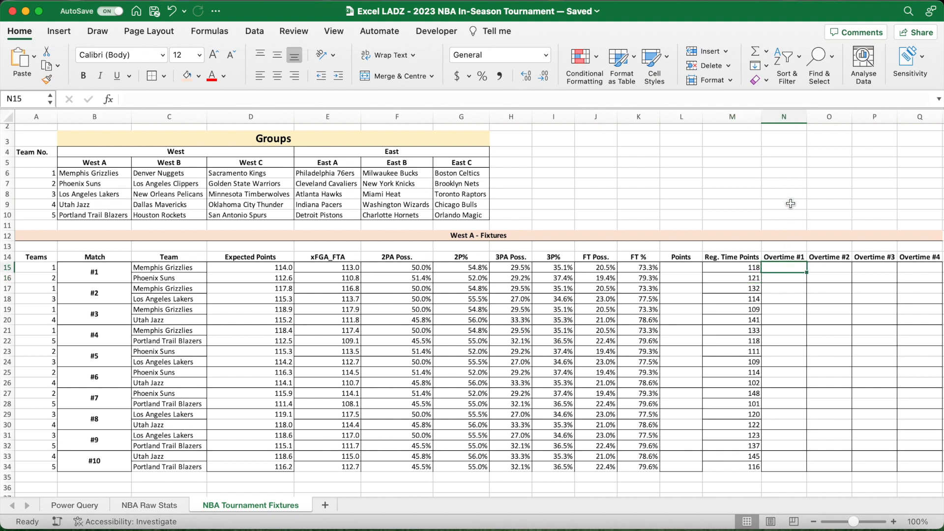
type("=")
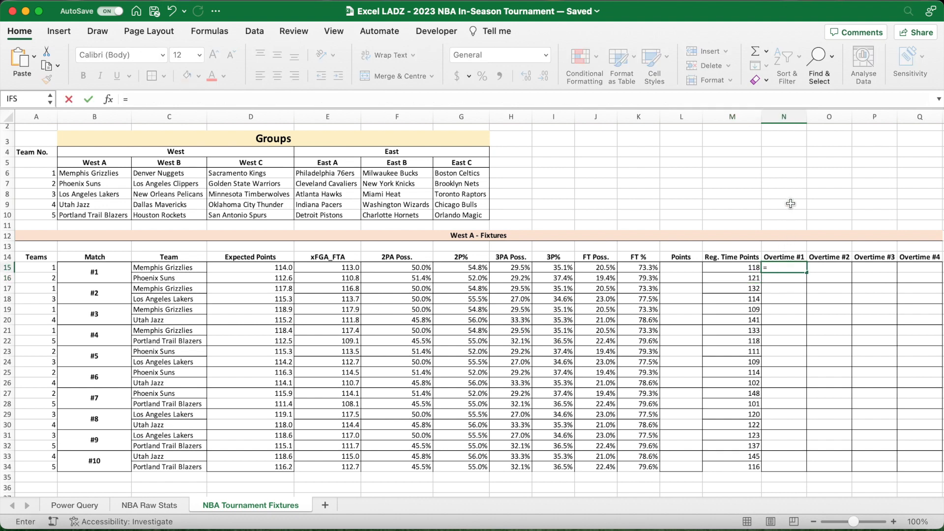
type("IF(")
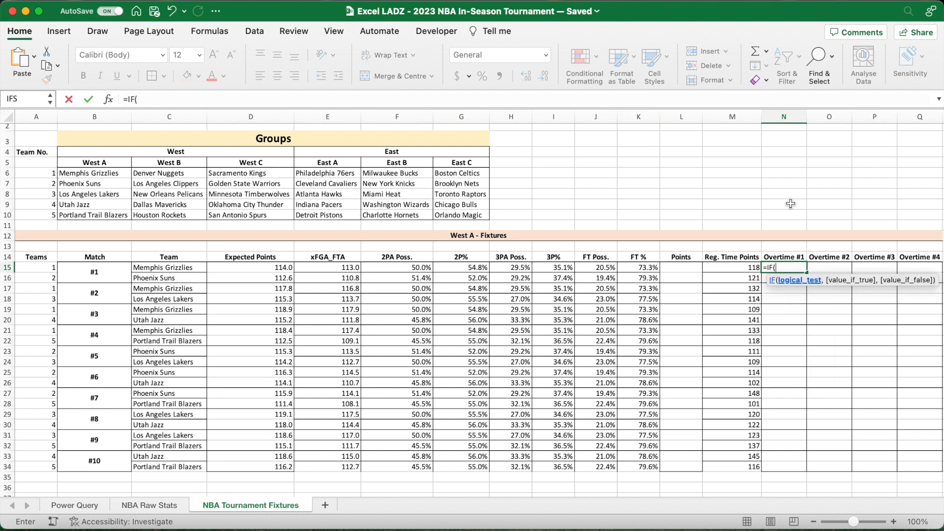
type("SUM")
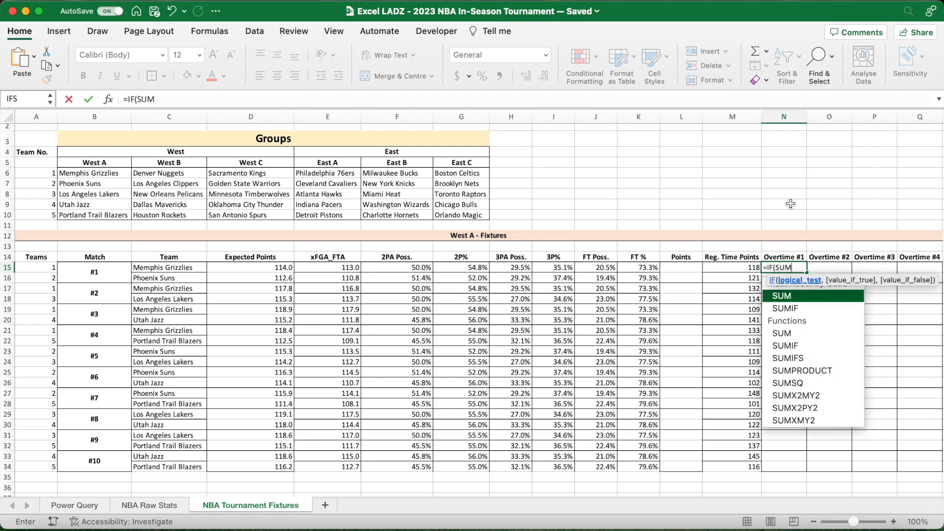
type("(")
left_click(738, 271)
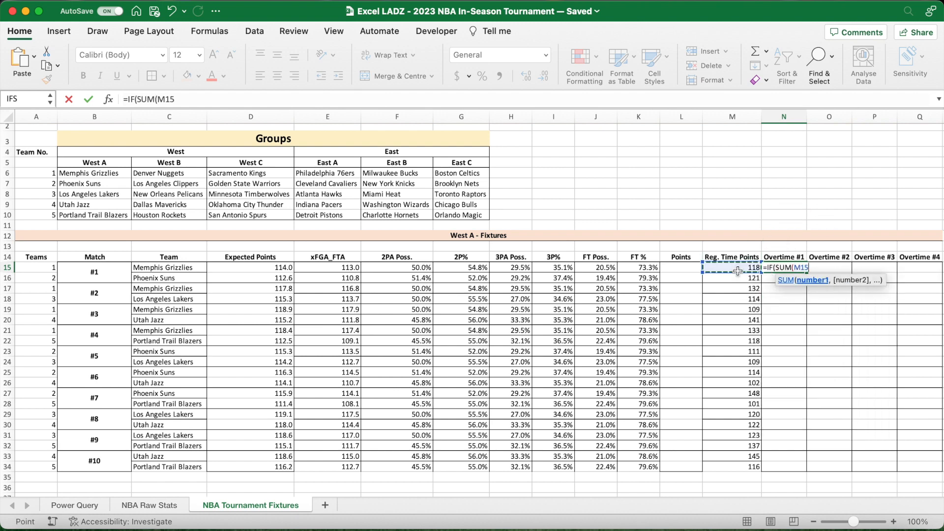
key("super+t")
key("super+t")
key("super+t")
type(":")
left_click(737, 269)
type(")")
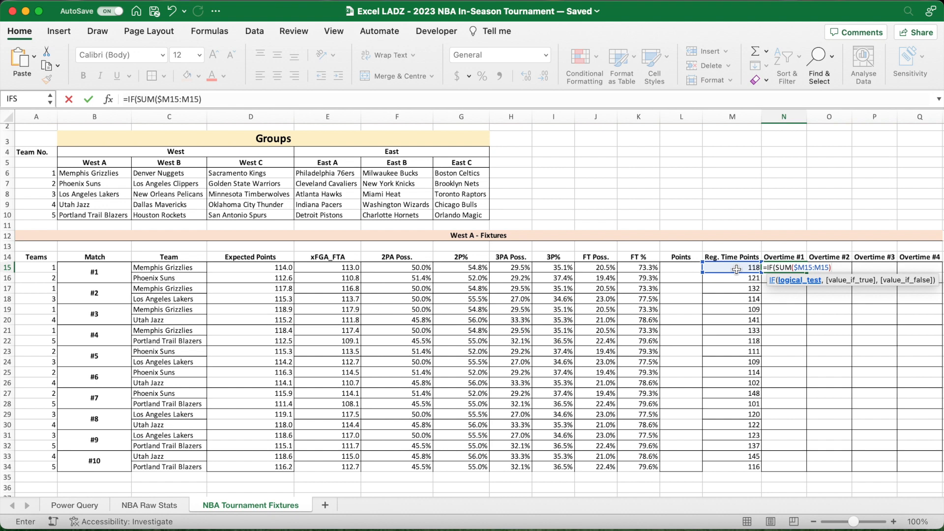
- Complete the tie test in N15 by subtracting SUM($M16:M16) and comparing the difference with 0
type("M(")
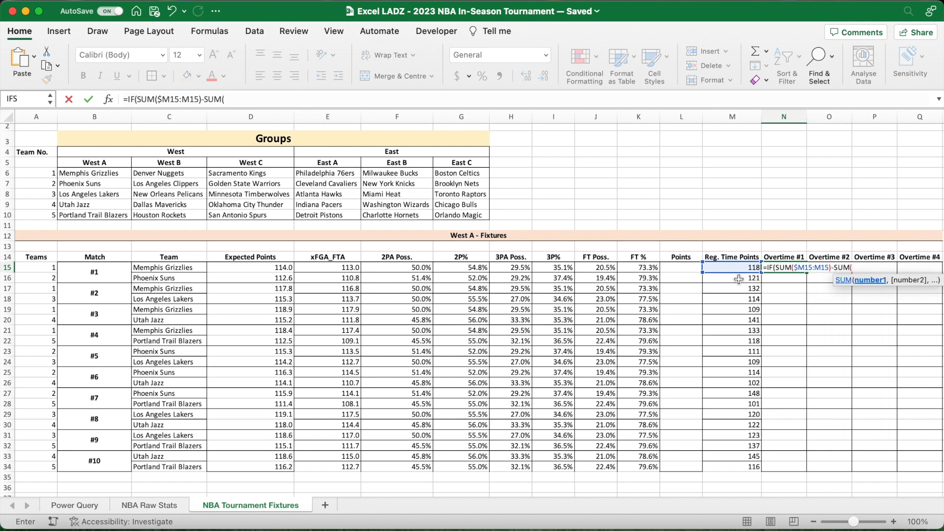
left_click(738, 278)
key("super+t")
key("super+t")
key("super+t")
type(":")
left_click(739, 280)
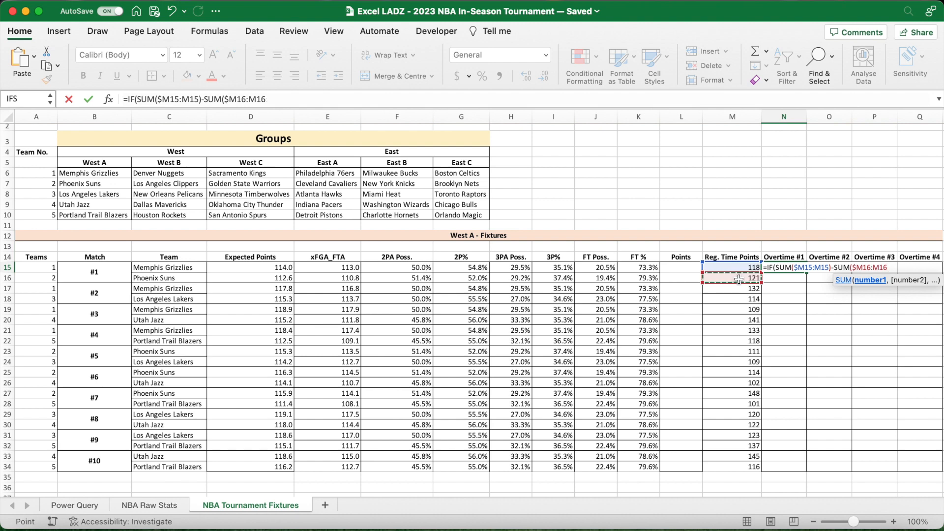
type(")")
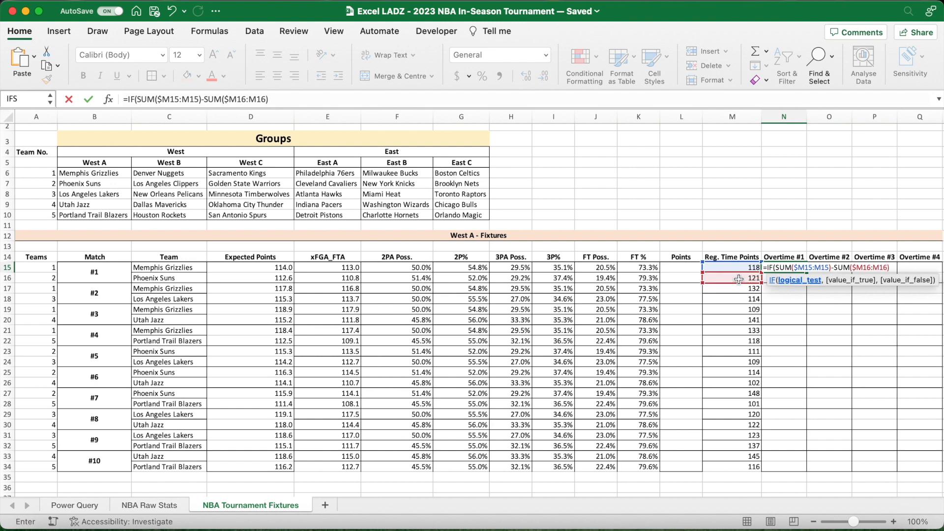
type("=0,")
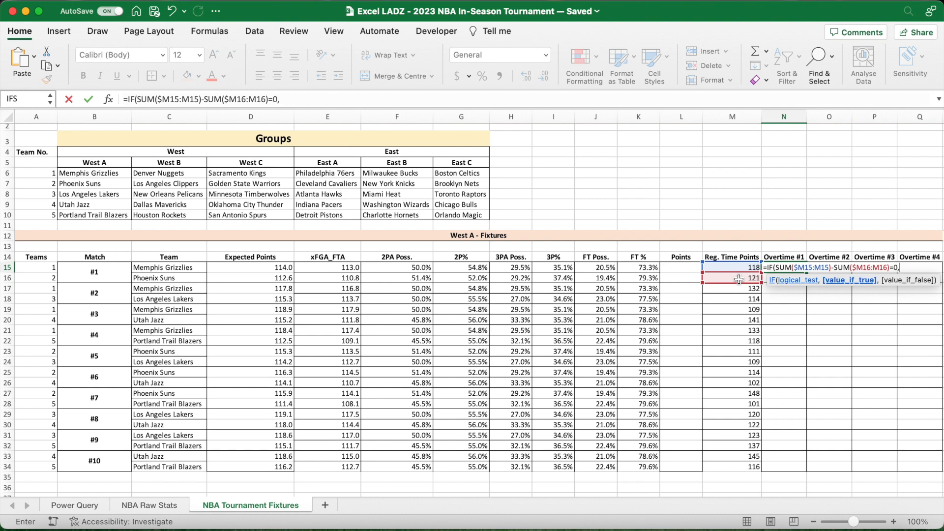
- Return M15 plus the copied BINOM.INV points formula when the N15 test is true, otherwise an empty string
left_click(734, 268)
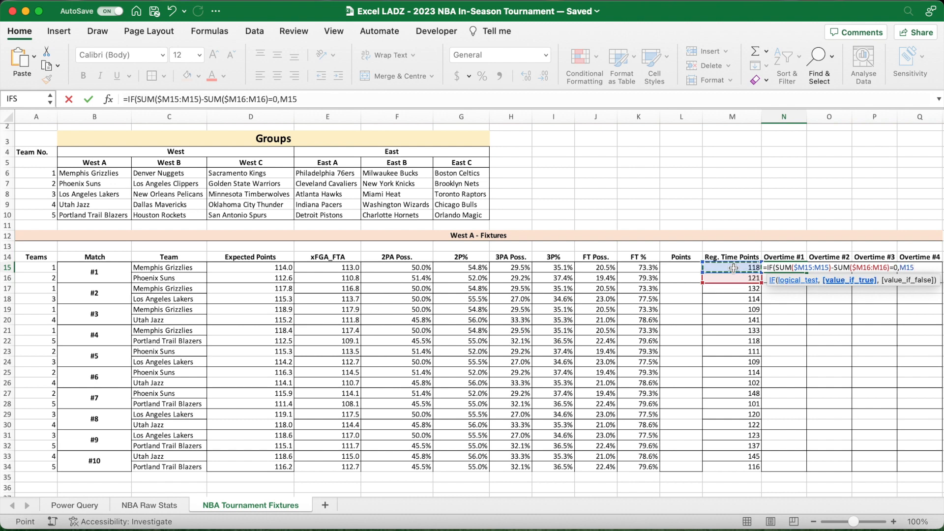
type("+")
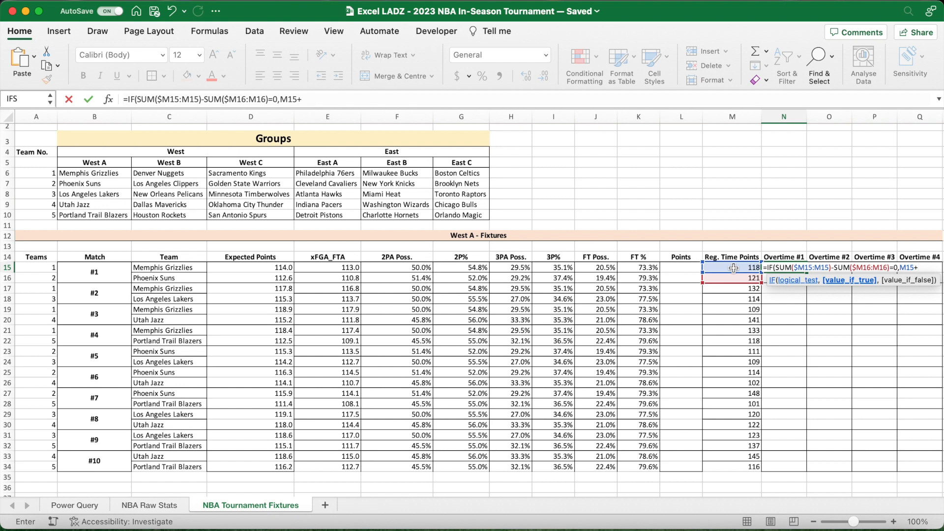
left_click(404, 99)
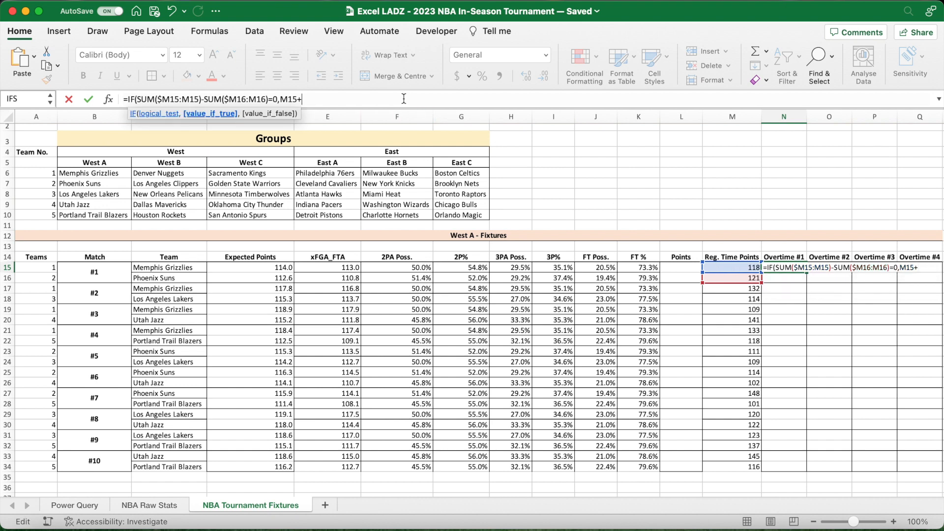
key("super+v")
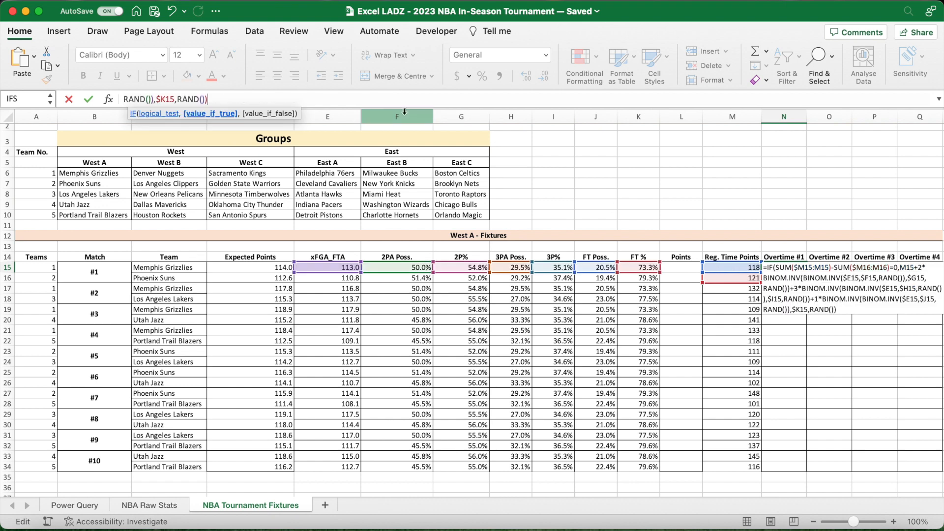
left_click_drag(404, 110, 403, 136)
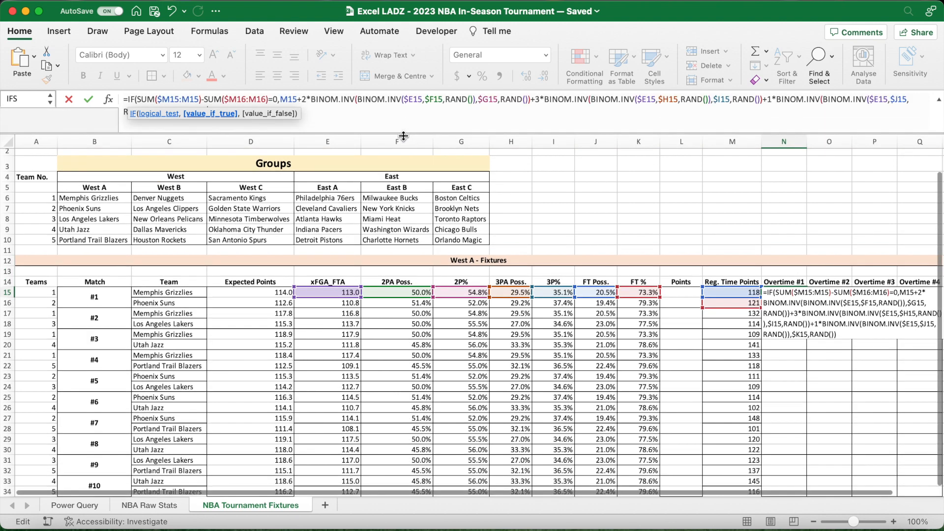
left_click(362, 119)
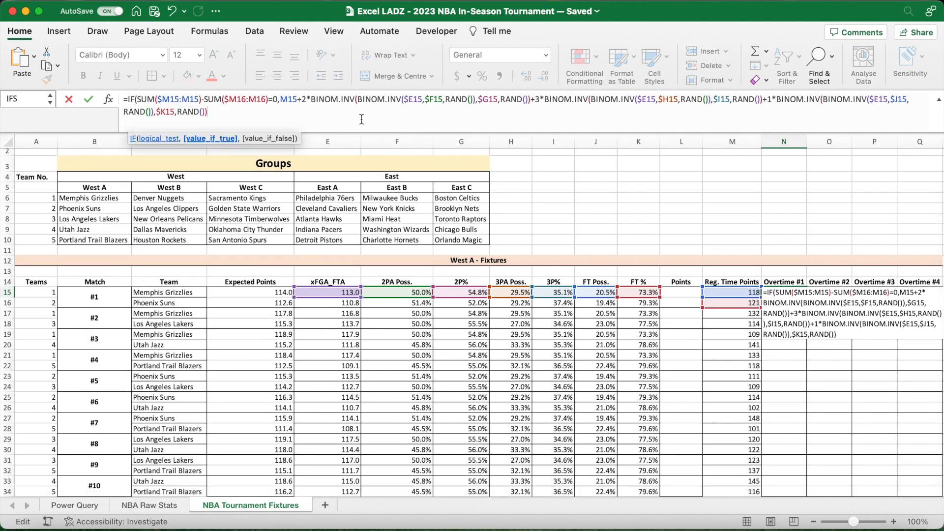
type(",")
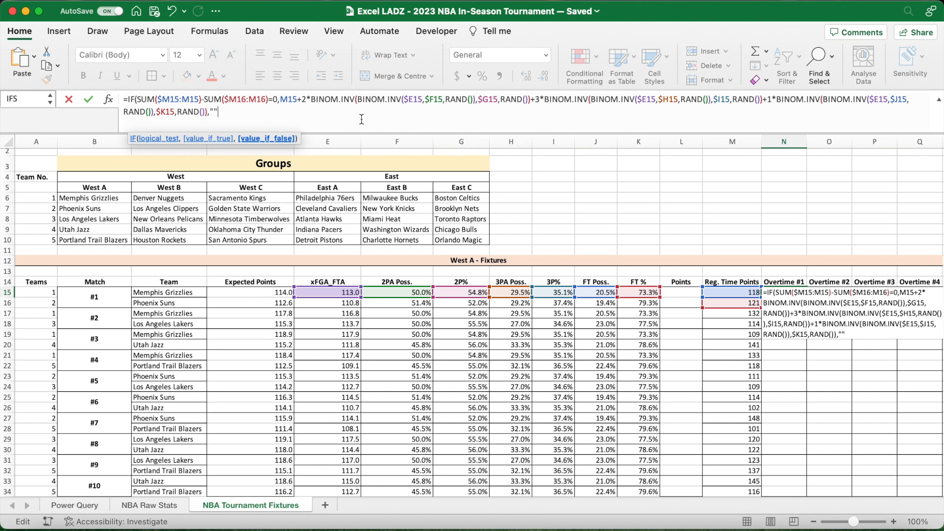
type("\"\")")
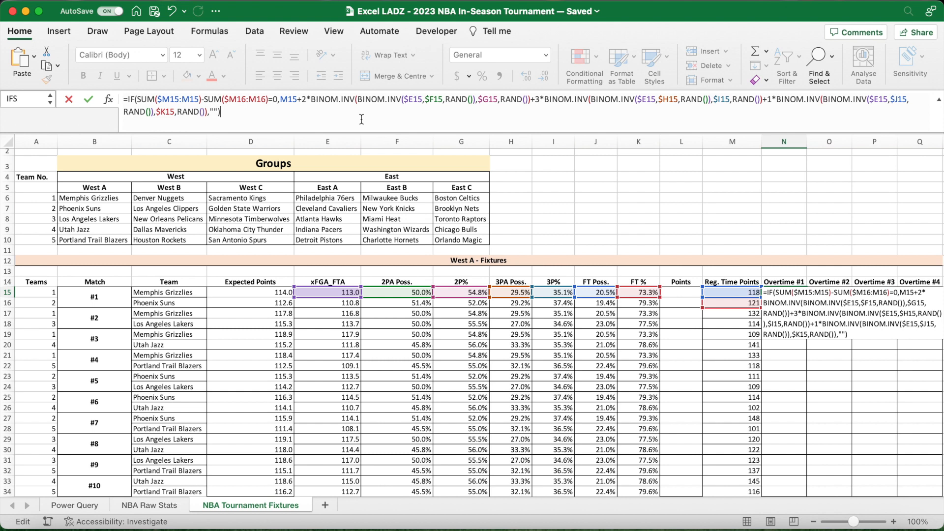
- Multiply the $E15 attempts by (5/48) in the two-point and three-point terms of the N15 formula
double_click(419, 100)
left_click(423, 100)
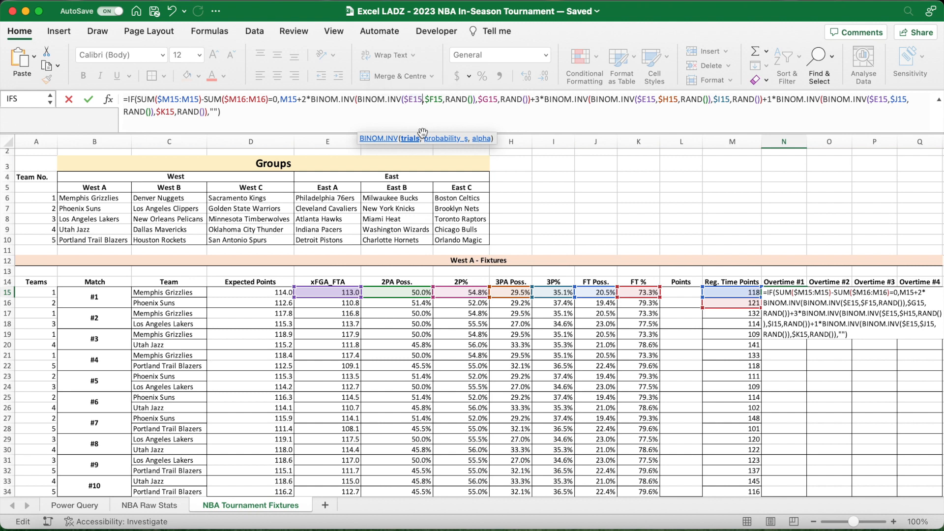
type("*(5/48")
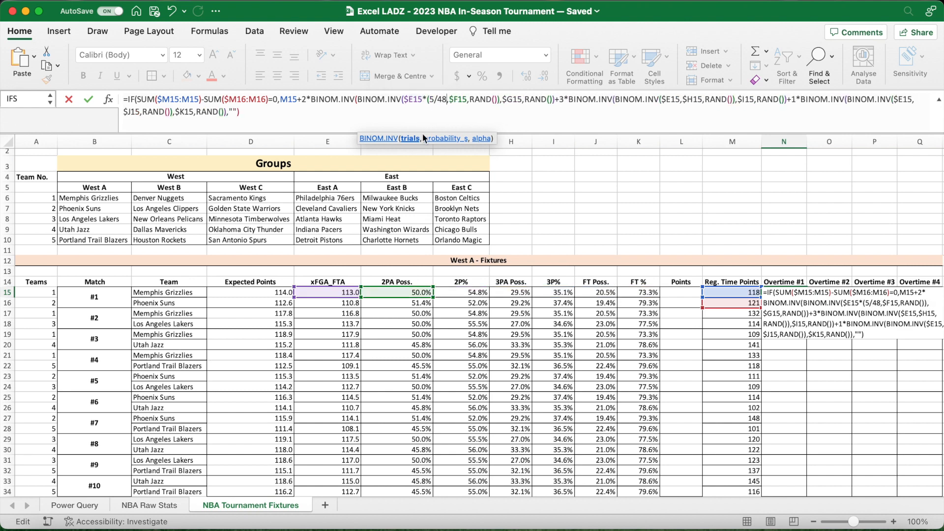
type(")")
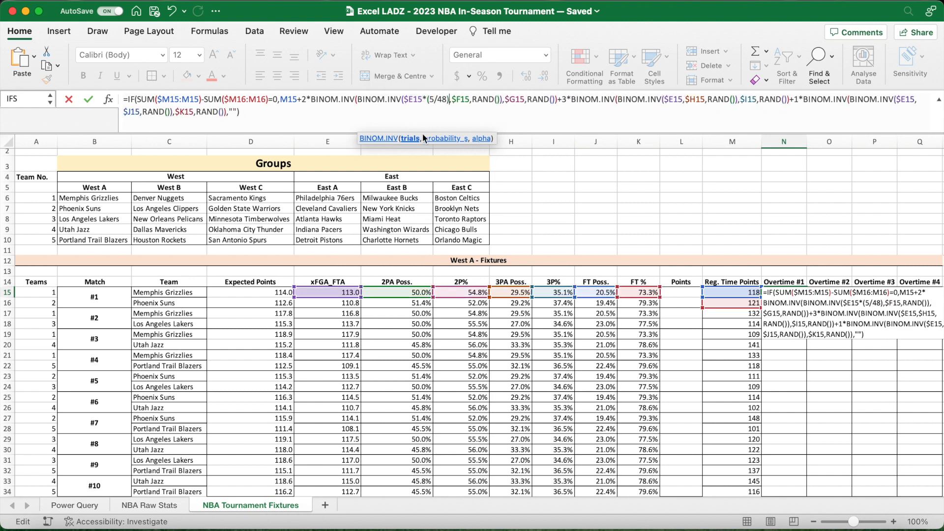
left_click(683, 99)
type("*(5/")
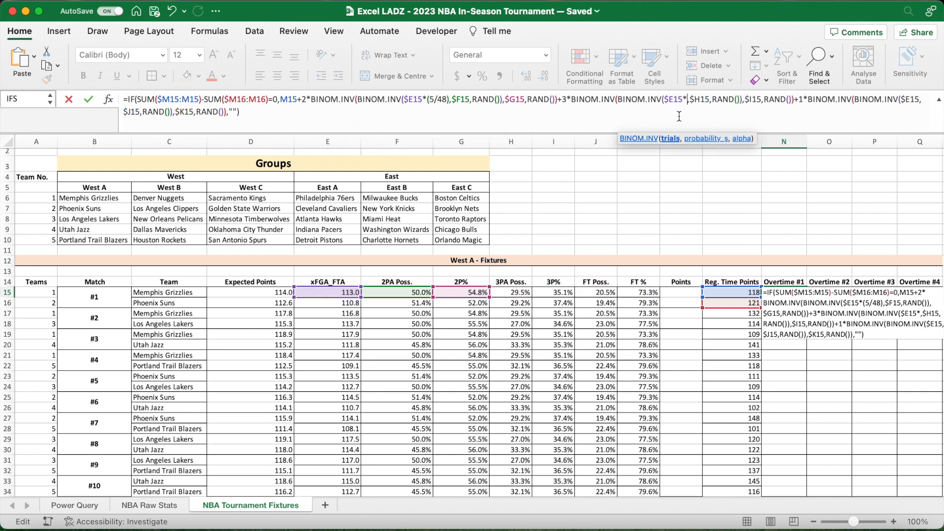
type("48")
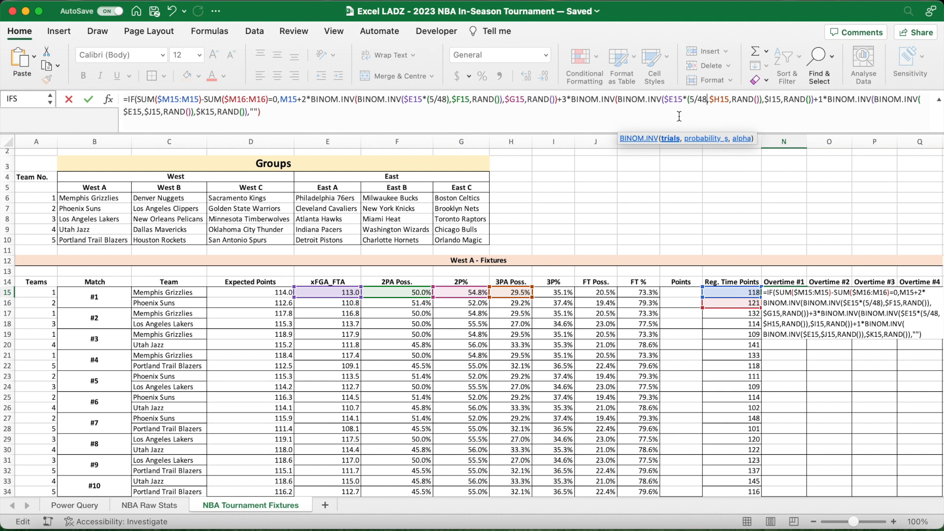
type(")")
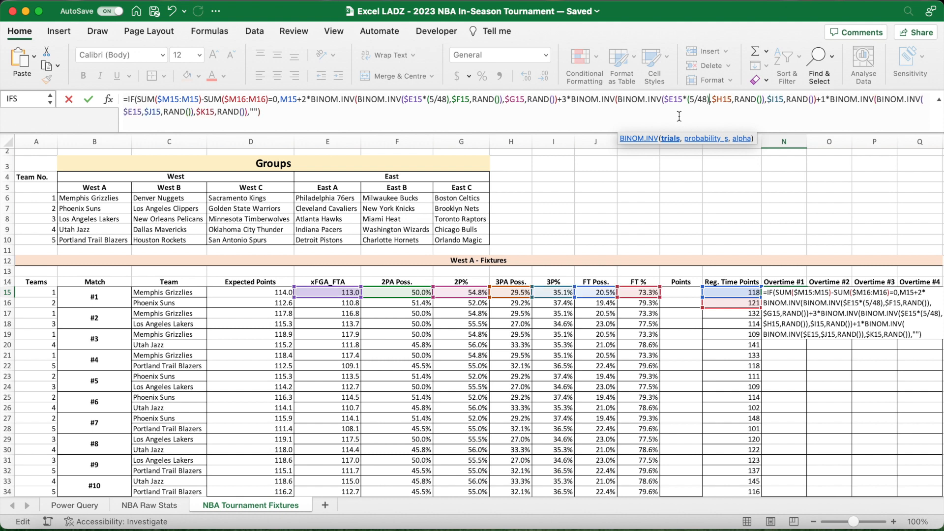
- Multiply $E15 by (5/48) in the free-throw term as well and commit the N15 overtime formula
left_click(142, 113)
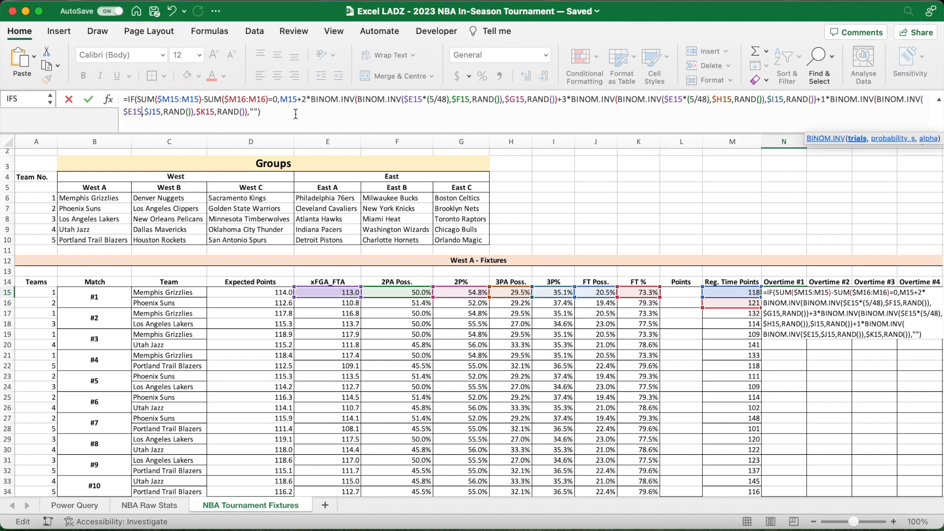
type("*")
type("(5/48")
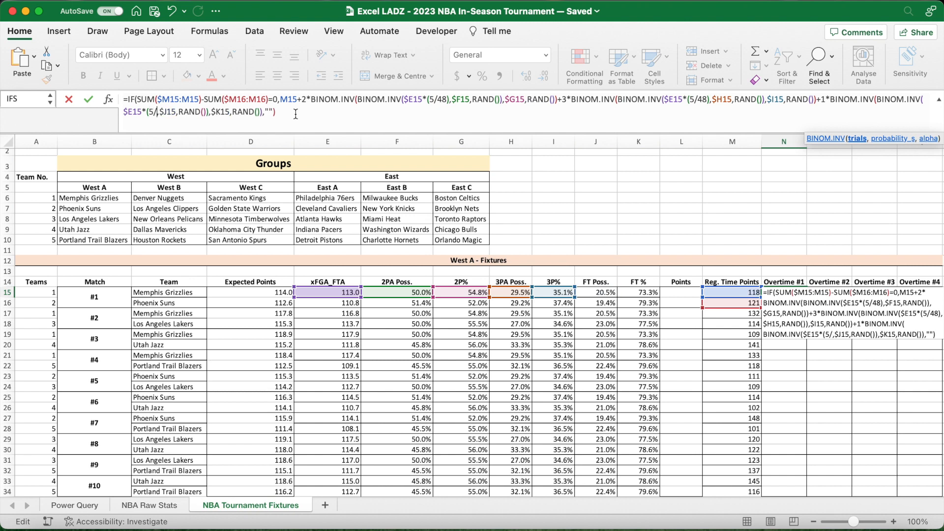
type(")")
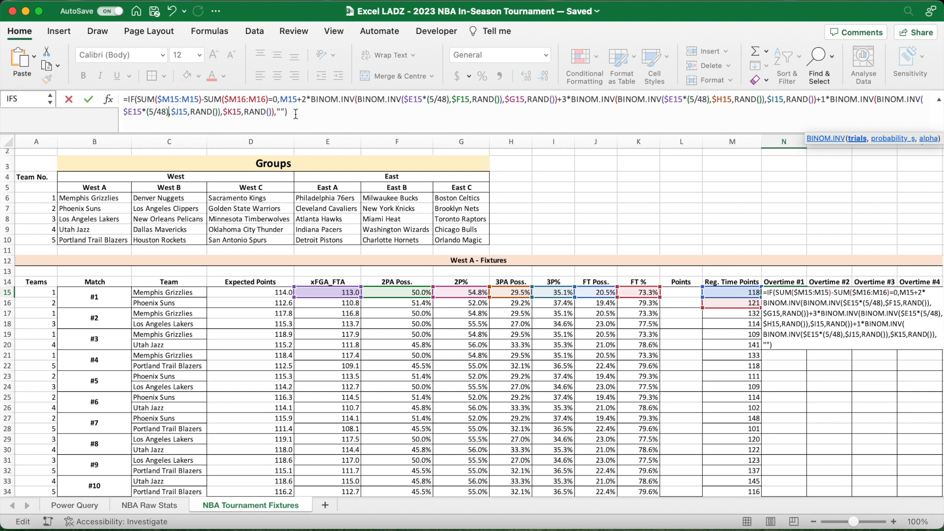
key("Return")
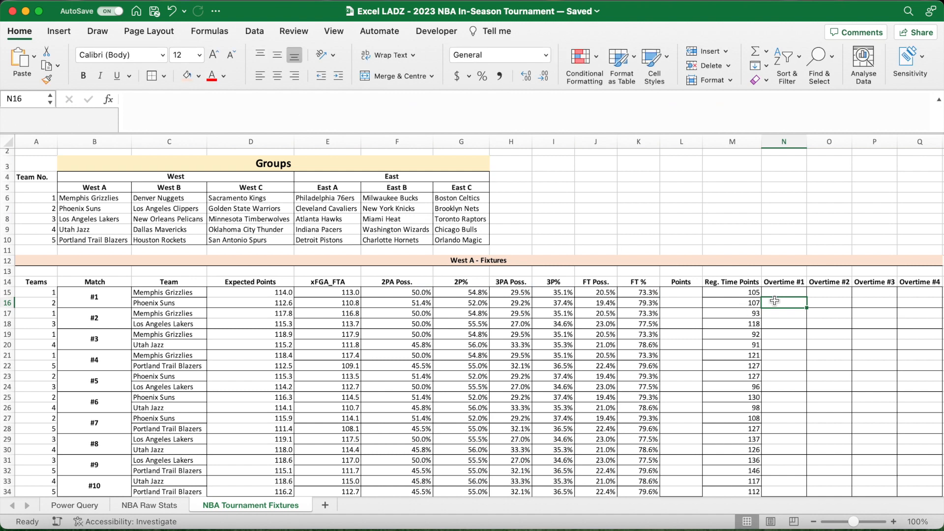
- Compare the match #1 regulation-time points in M15:M16 and fill the N15 overtime formula down to N16
left_click(784, 293)
left_click(748, 293)
left_click_drag(748, 293, 748, 303)
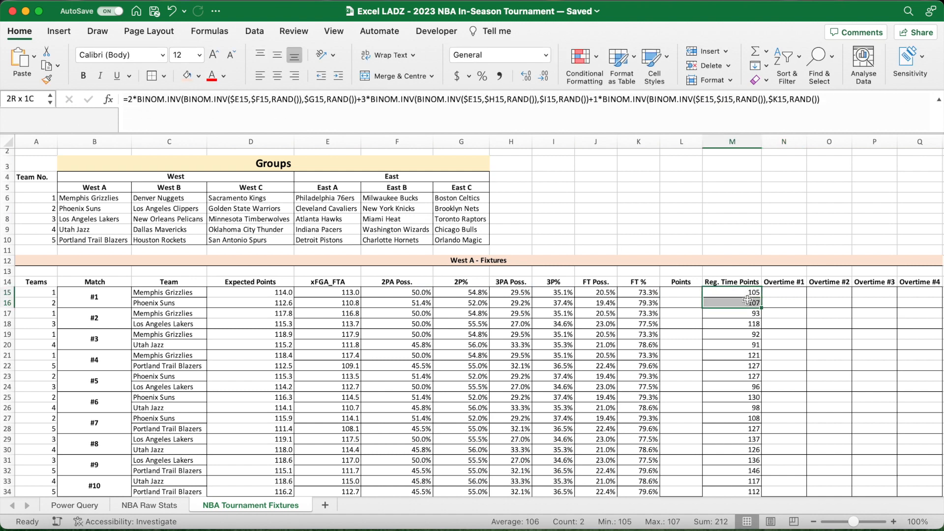
left_click(783, 293)
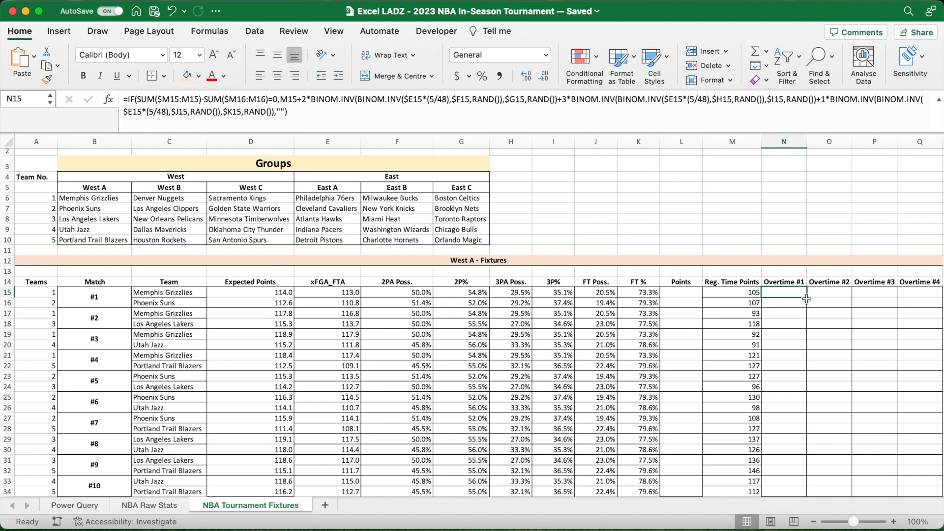
left_click_drag(807, 299, 802, 308)
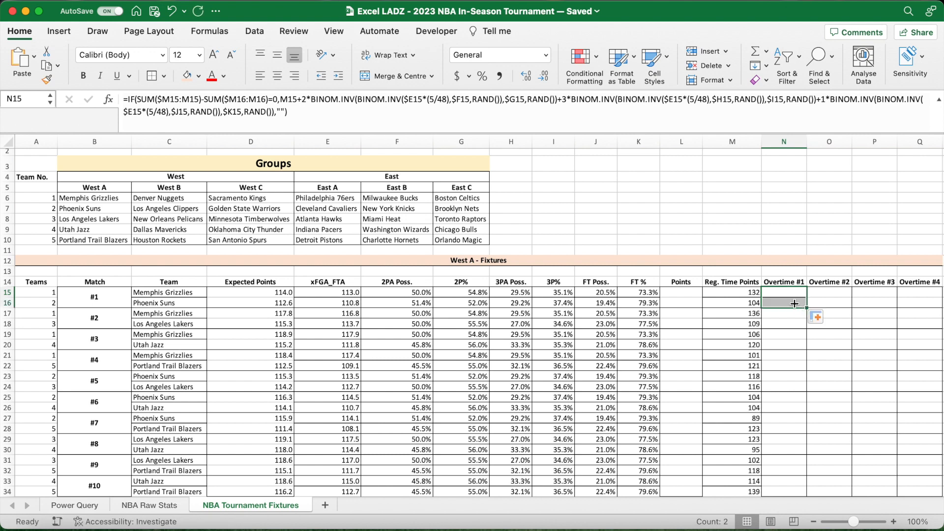
- Change the first SUM range in the N16 overtime formula to $M15:M15
left_click(795, 304)
left_click(295, 113)
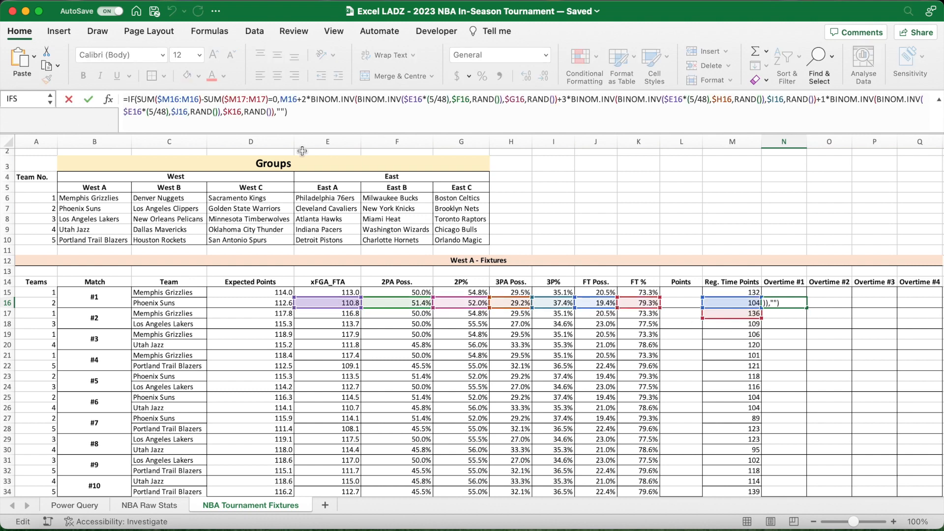
left_click(178, 101)
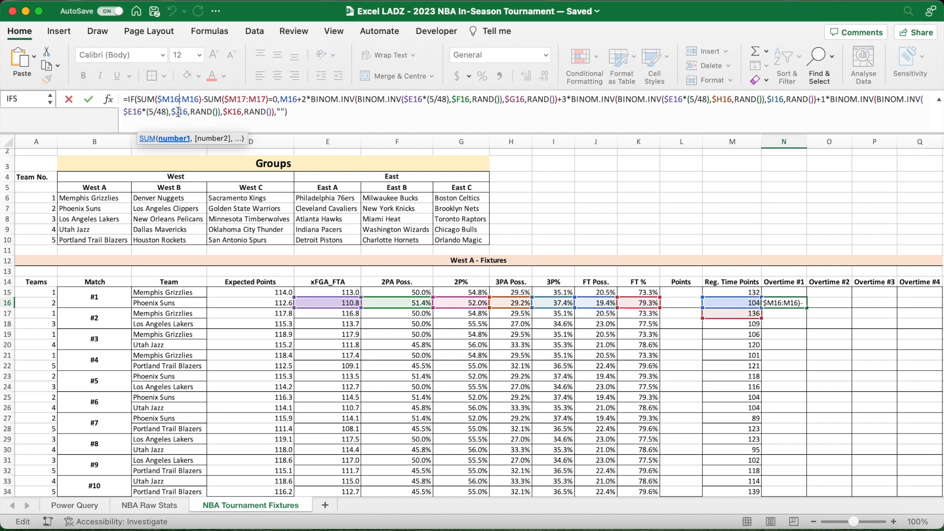
key("BackSpace")
type("5")
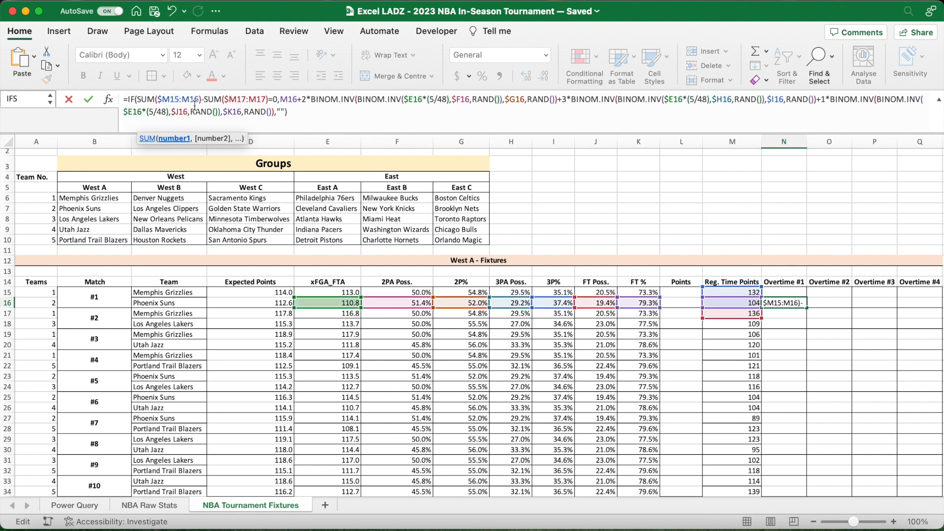
key("BackSpace")
type("5")
- Change the second SUM range in the N16 formula to $M16:M16 and commit the formula
left_click(246, 102)
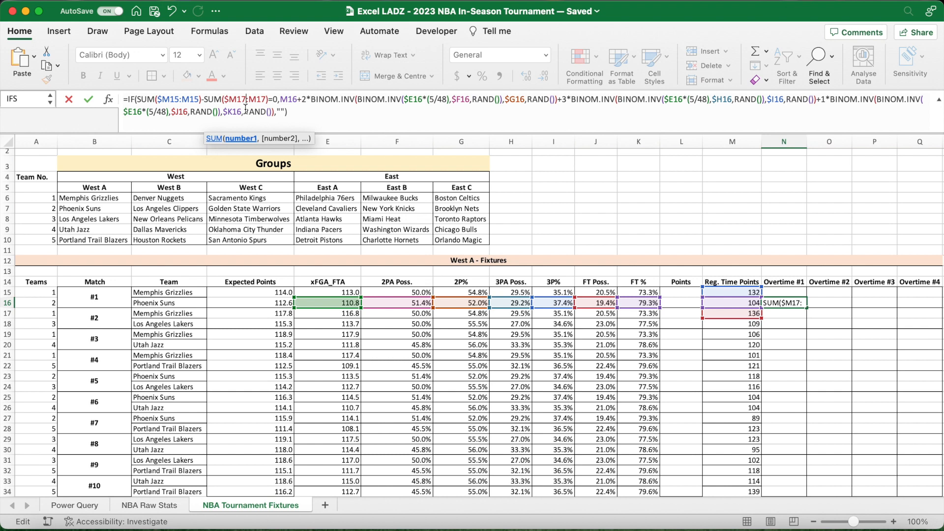
key("BackSpace")
type("6")
left_click(266, 102)
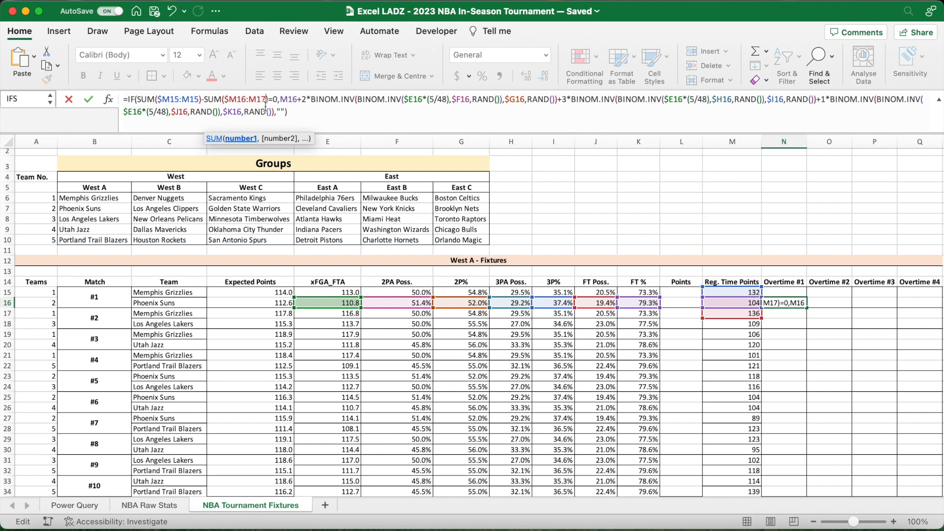
key("BackSpace")
type("6")
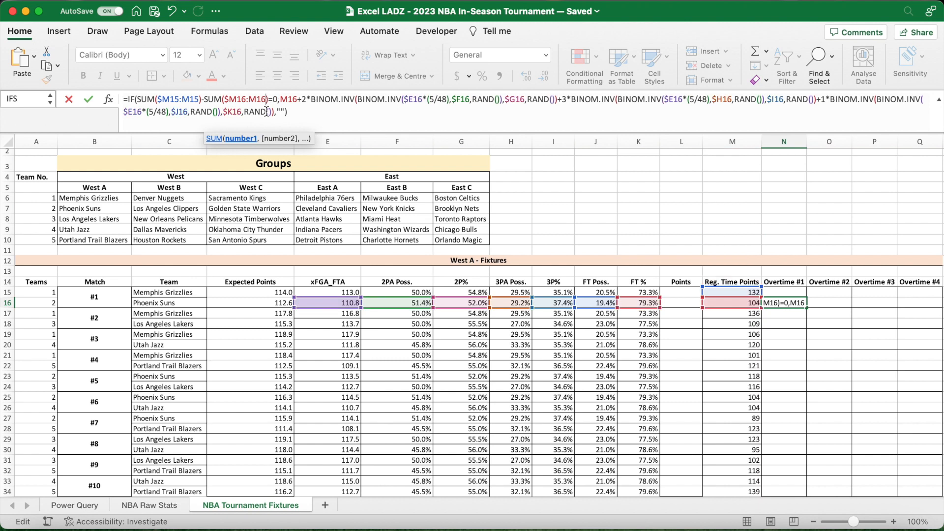
left_click(337, 111)
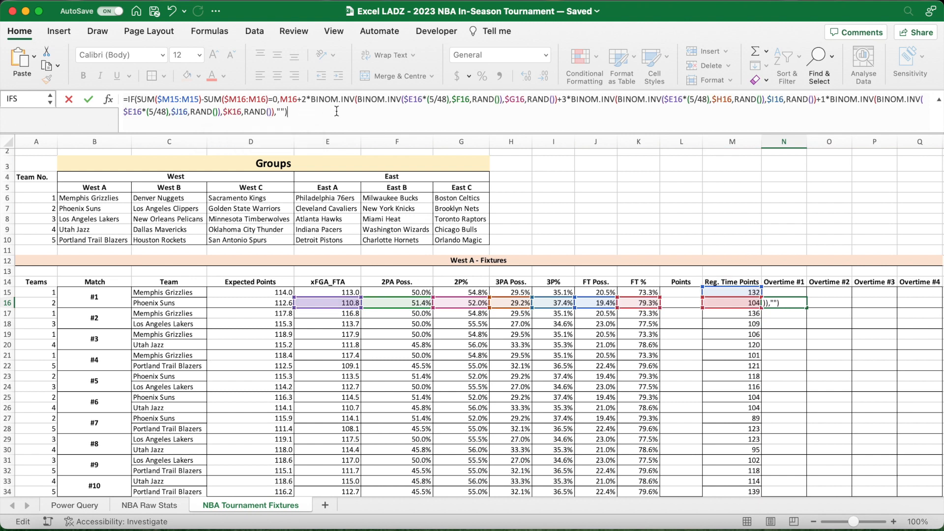
key("Return")
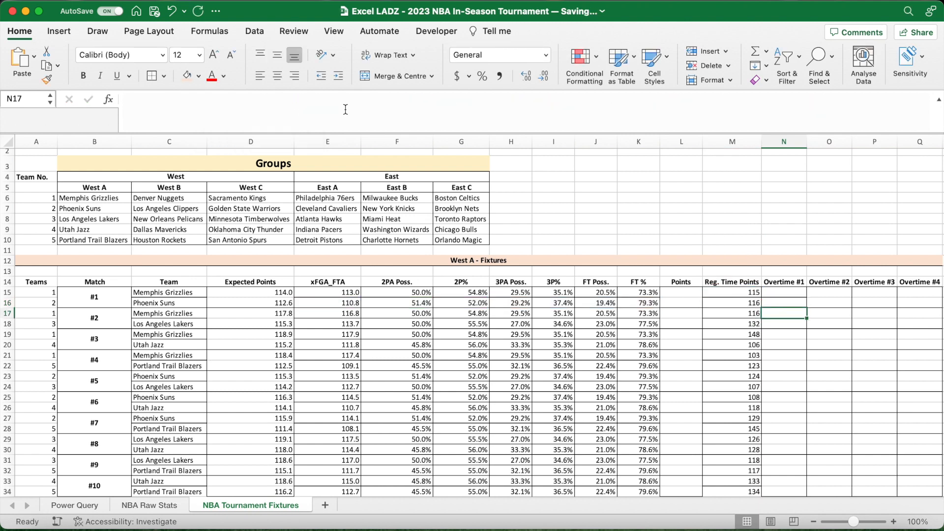
- Fill the N15:N16 pair of overtime formulas down to row 34 and across to the Overtime #4 column
left_click_drag(798, 296, 805, 498)
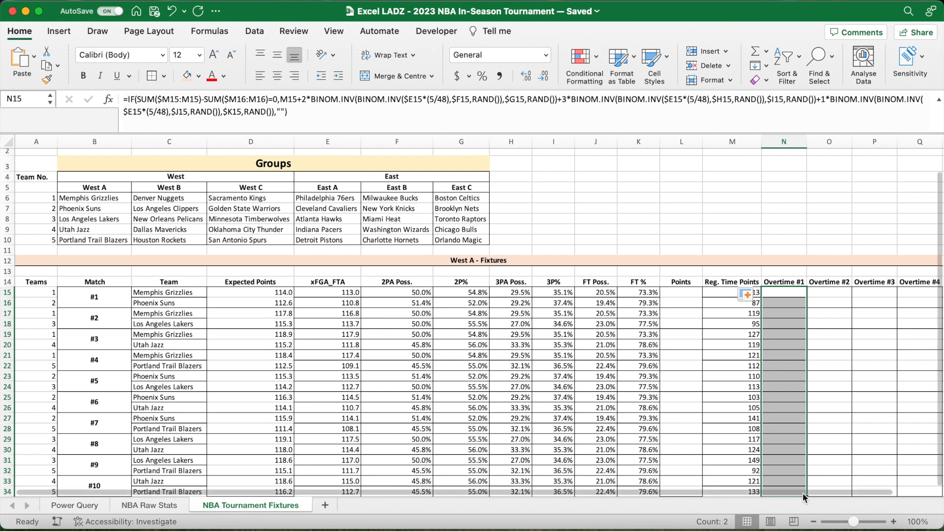
scroll(809, 452, "down", 4)
left_click_drag(792, 456, 911, 447)
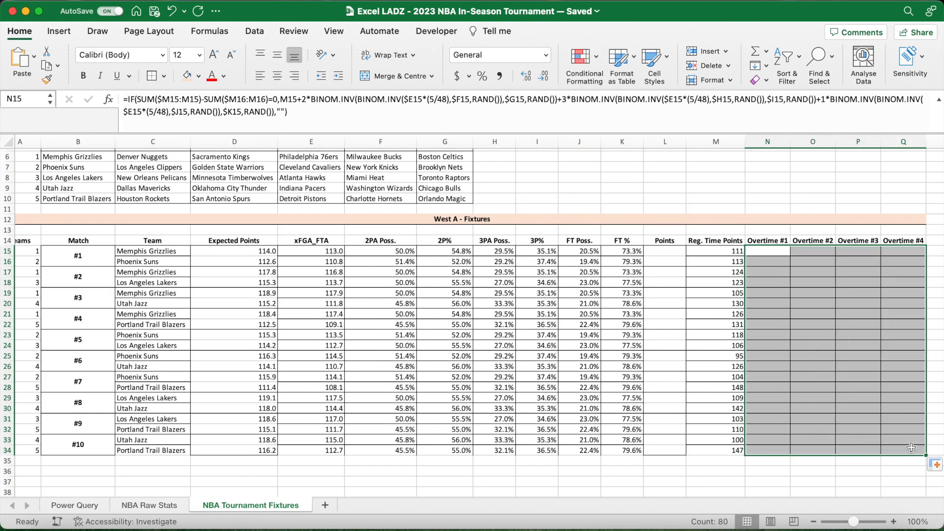
- Check the cell references in the filled overtime formula in N34
left_click(777, 449)
left_click(491, 122)
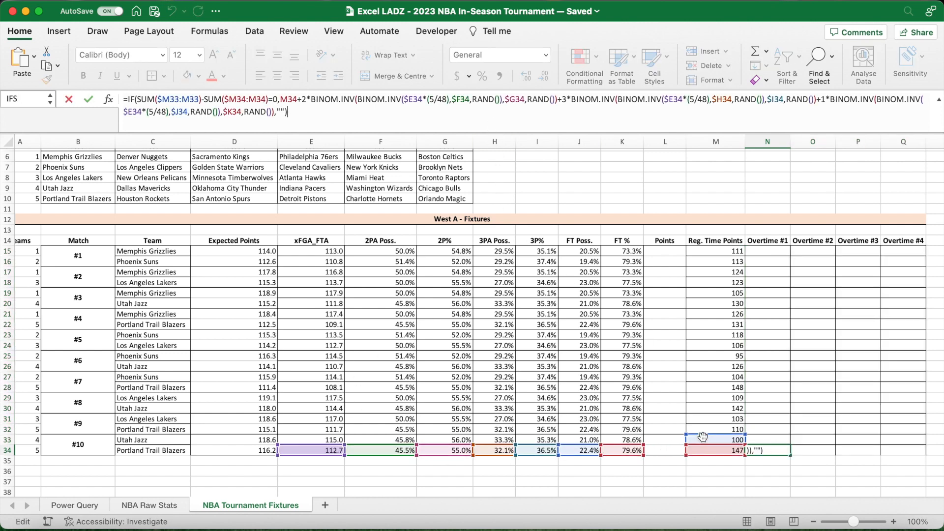
key("Return")
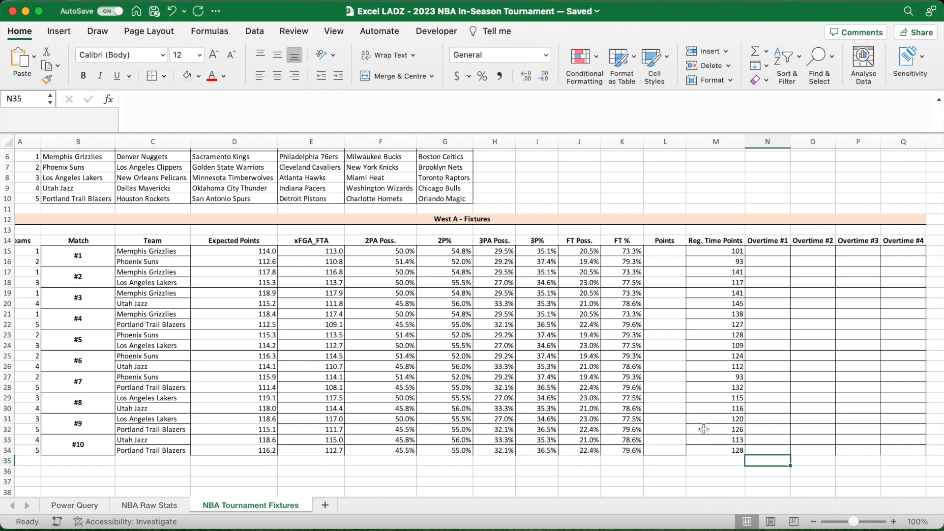
- Recalculate the simulation until a match is tied and inspect match #8's regulation-time and overtime cells
left_click(751, 197)
key("F9")
key("F9")
key("F9")
key("F9")
key("F9")
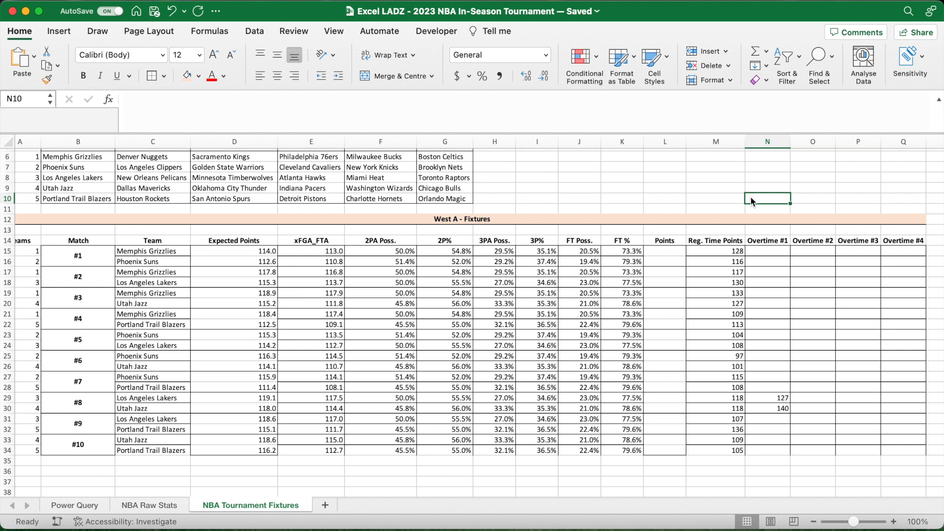
left_click(727, 400)
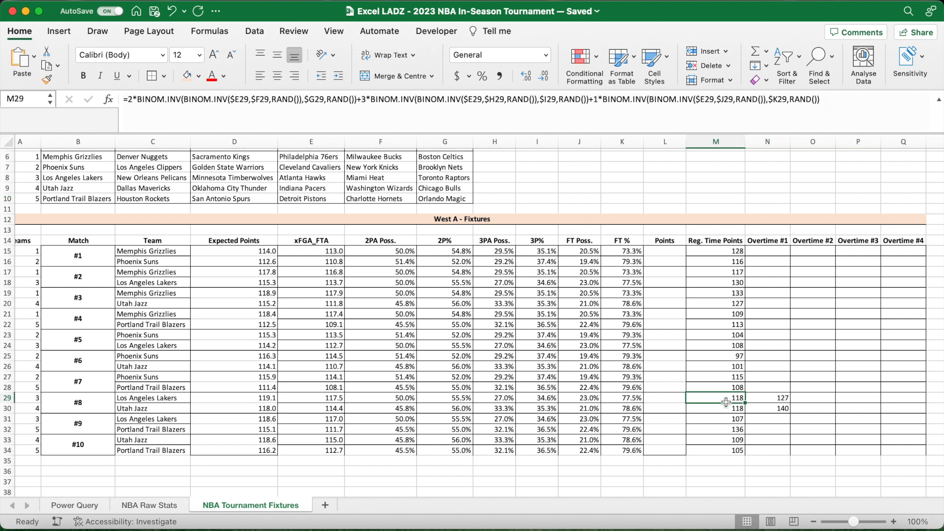
left_click(774, 399)
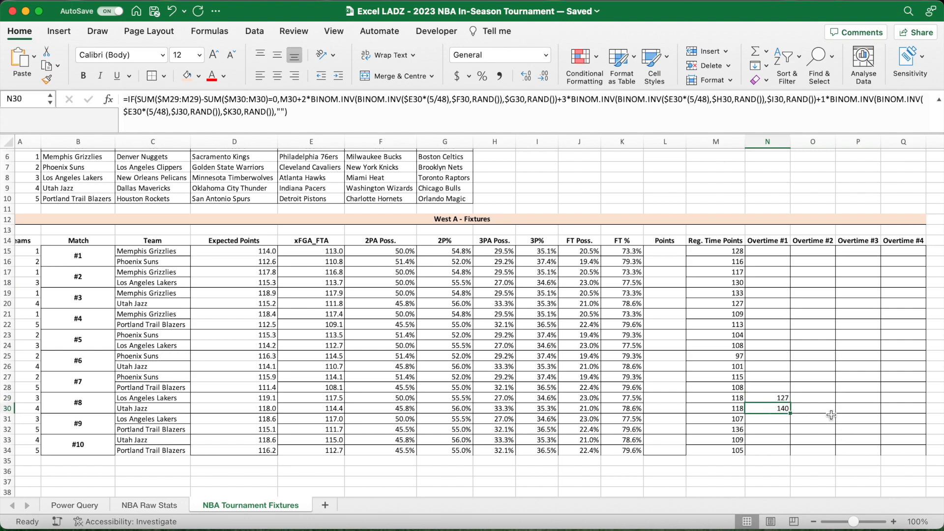
left_click(812, 399)
left_click_drag(812, 405, 897, 404)
left_click(772, 208)
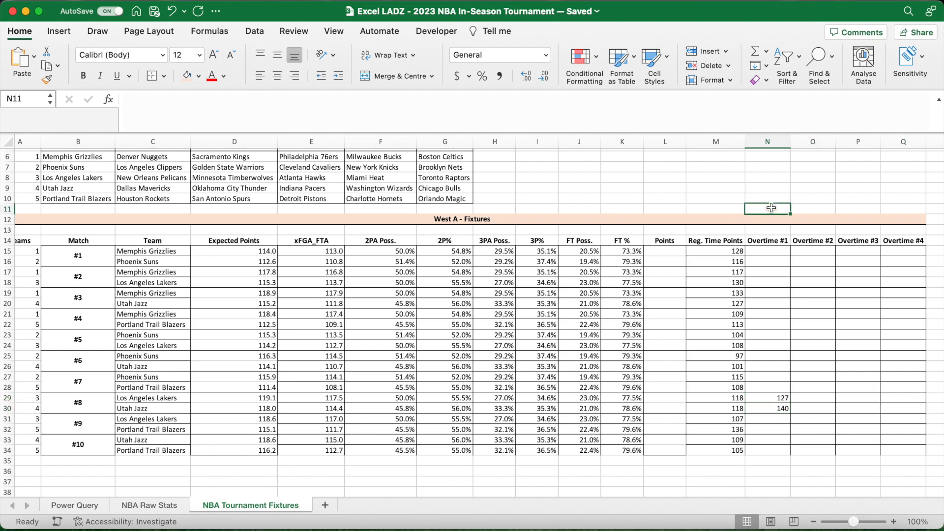
- Enter =MAX(M15:Q15) in L15 as the final points for match #1's first team
scroll(771, 208, "up", 3)
scroll(771, 208, "down", 1)
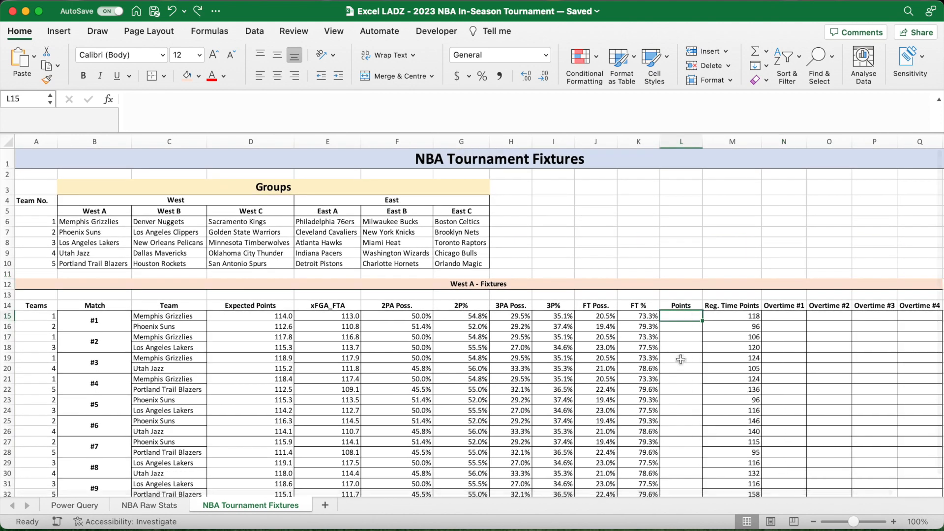
type("=")
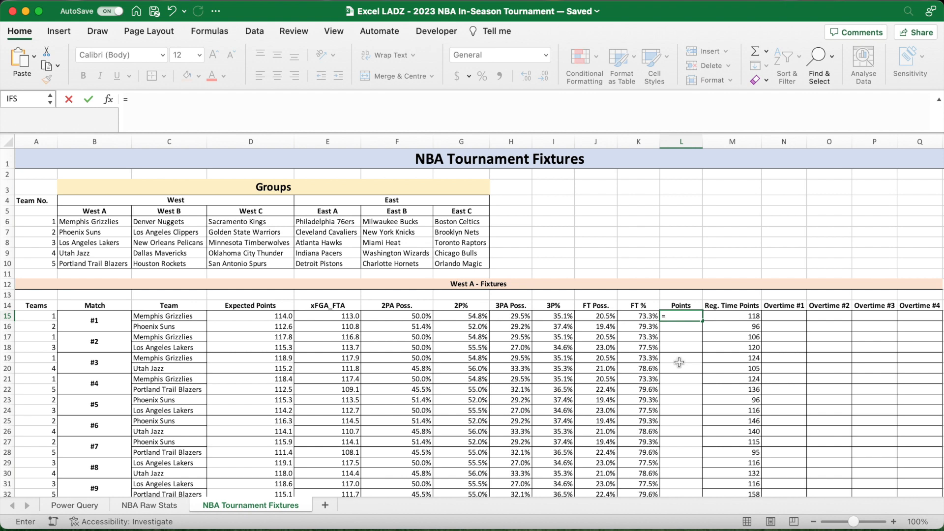
type("MAX(")
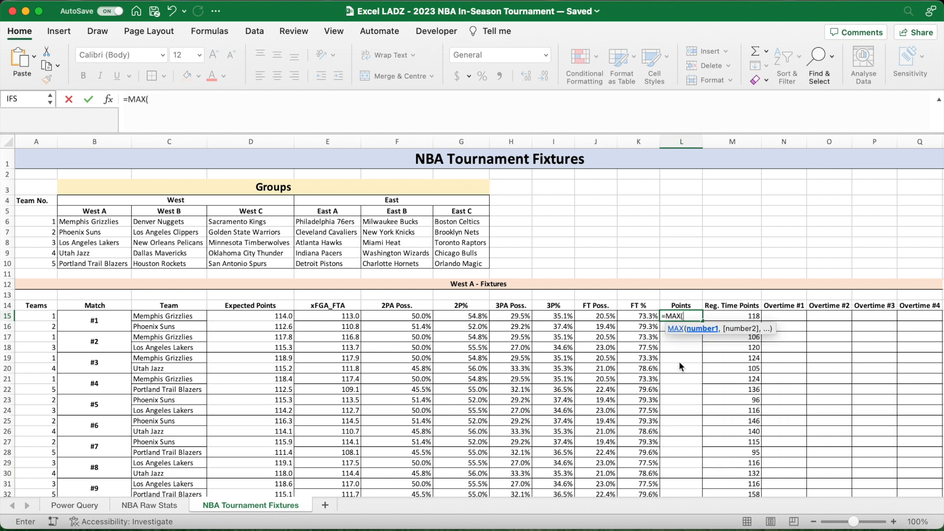
left_click(755, 316)
left_click_drag(755, 316, 928, 317)
type(")")
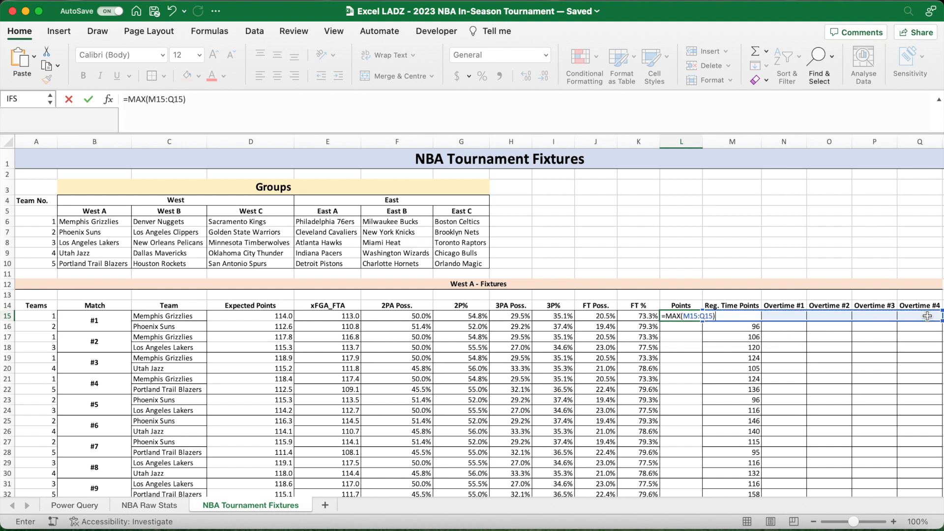
key("Return")
- Fill the L15 points formula down the Points column to L34
left_click(748, 317)
left_click(789, 317)
left_click(693, 319)
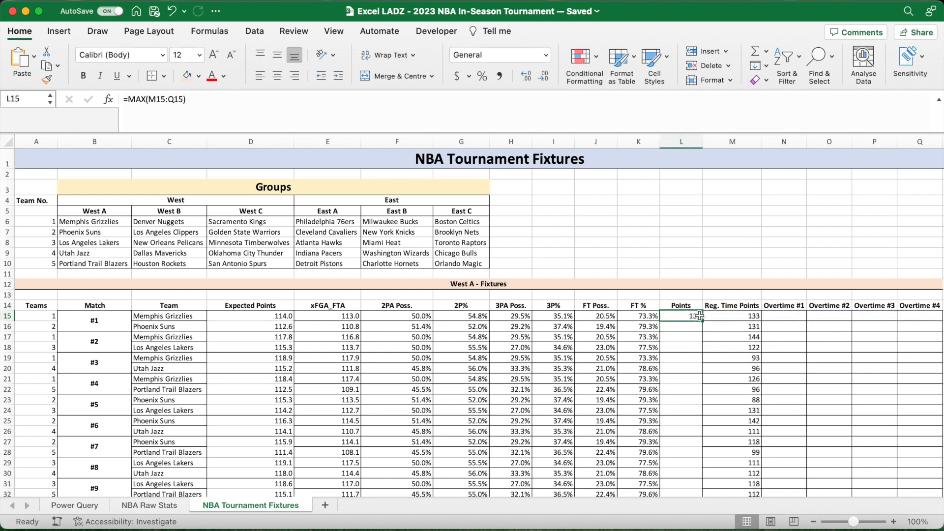
double_click(701, 320)
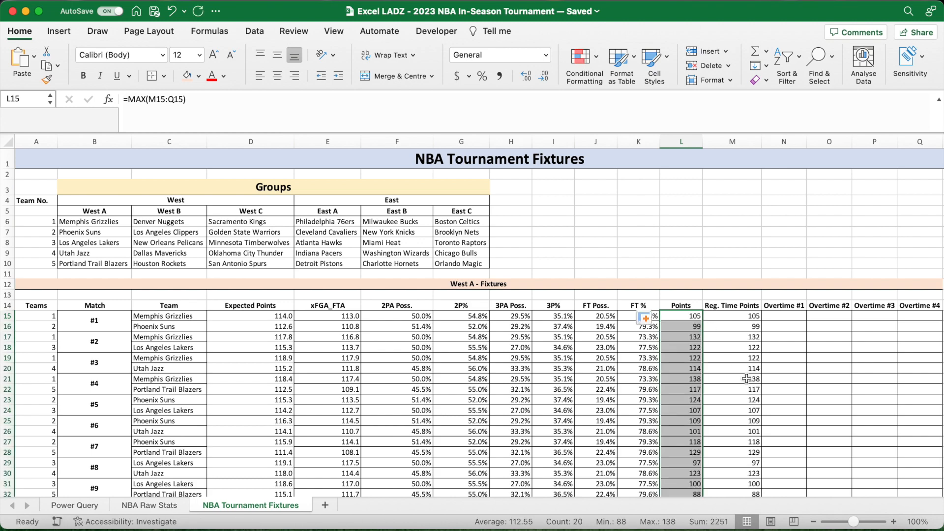
- Recalculate the simulation and compare match #6's final points with its Overtime #1 points
scroll(741, 293, "down", 3)
left_click(742, 191)
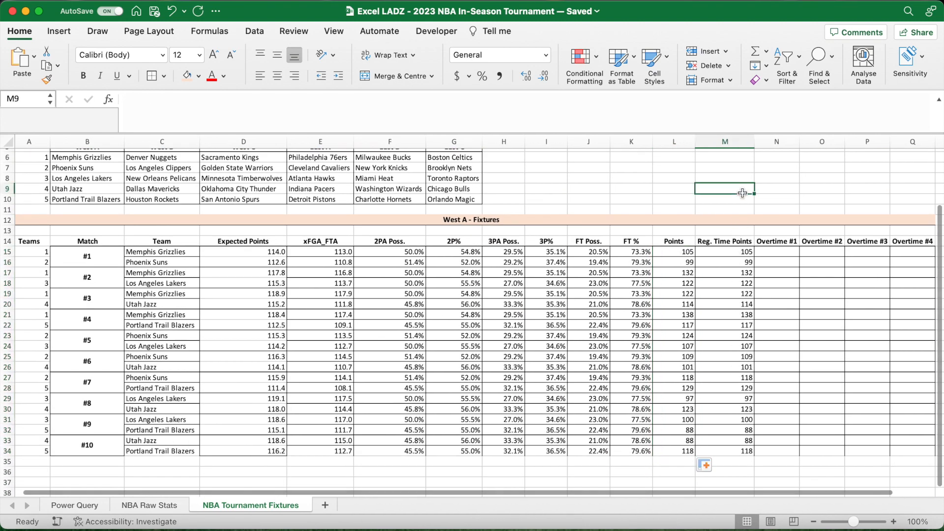
key("F9")
key("F9")
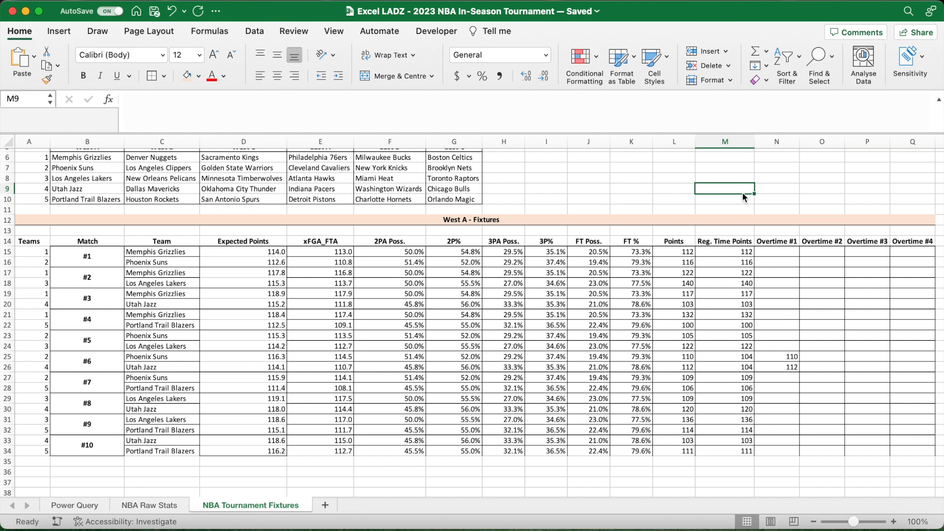
left_click(685, 358)
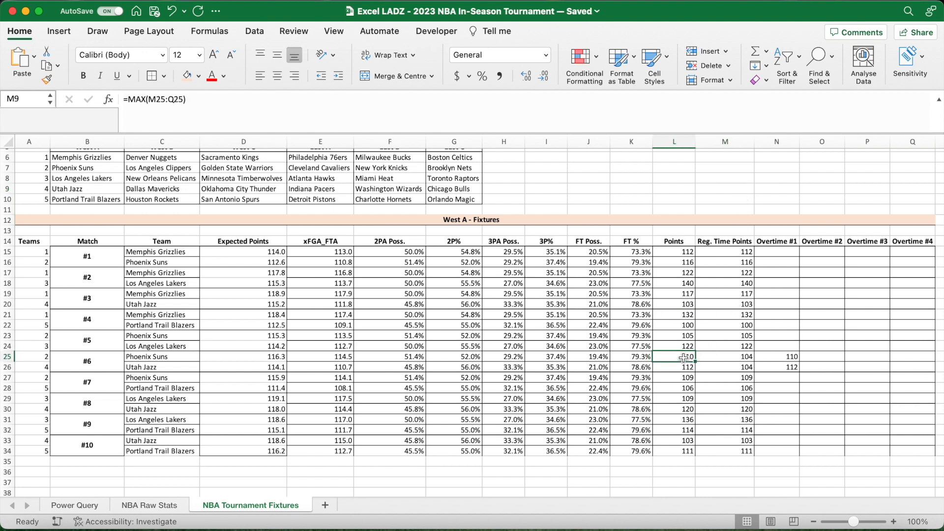
left_click(683, 368)
left_click(779, 357)
left_click(781, 368)
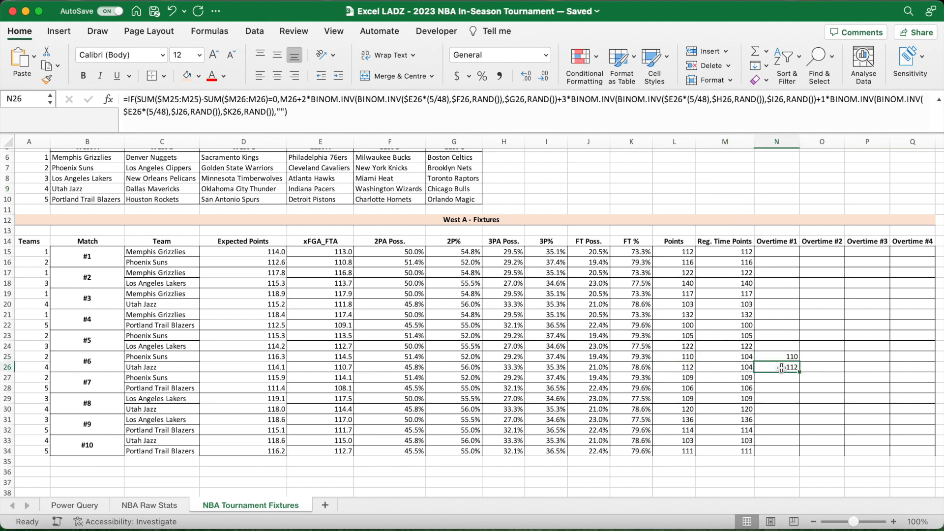
- Review the teams listed for the West and East groups in the Groups table
scroll(767, 314, "up", 5)
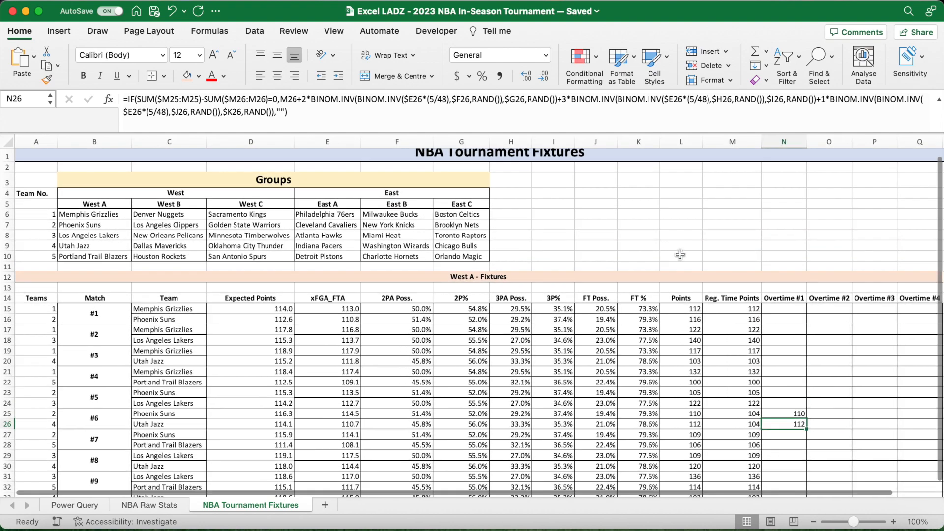
scroll(680, 254, "up", 1)
left_click(680, 254)
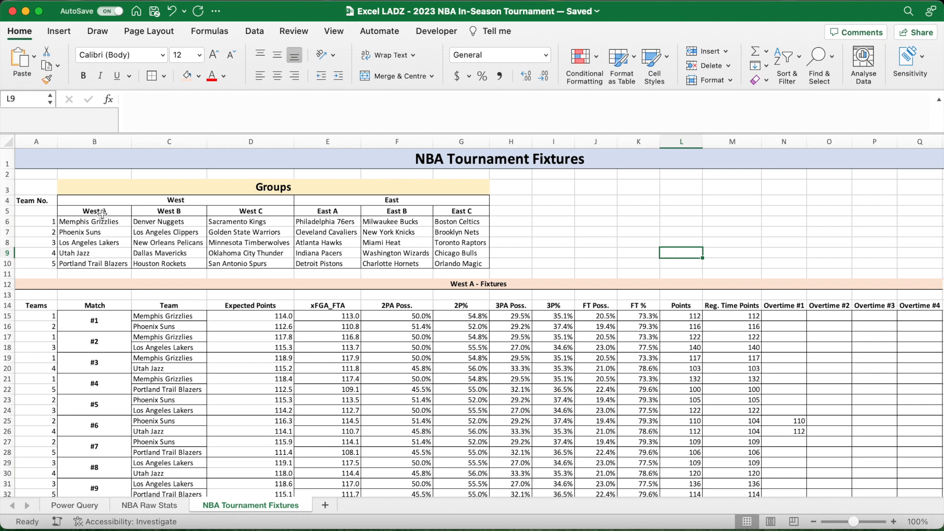
left_click_drag(102, 213, 113, 264)
left_click_drag(177, 211, 179, 261)
left_click_drag(251, 212, 449, 261)
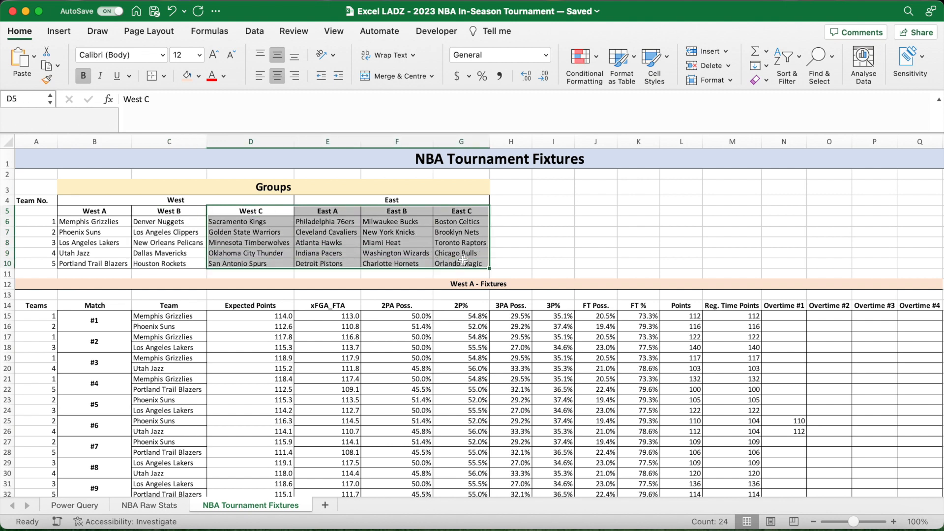
left_click(547, 263)
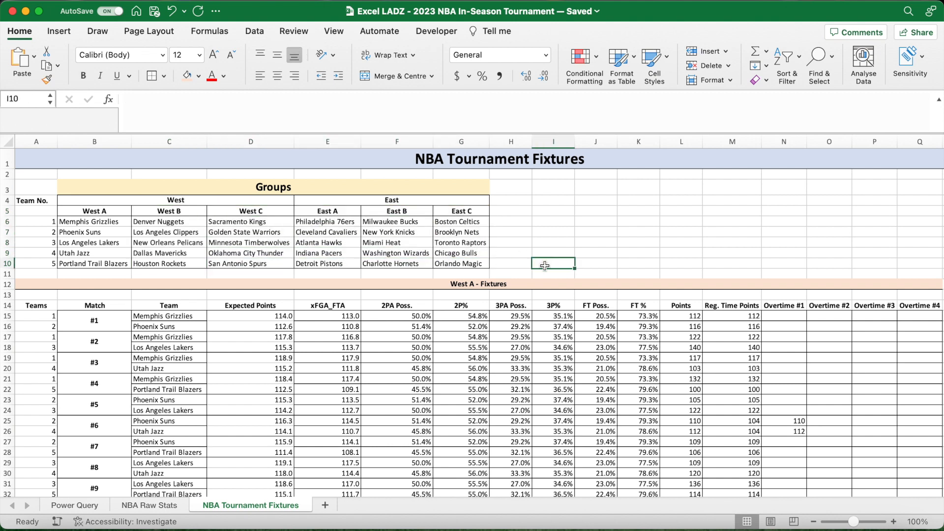
- Copy the merged "West A - Fixtures" heading from row 12 to A36
scroll(545, 266, "down", 3)
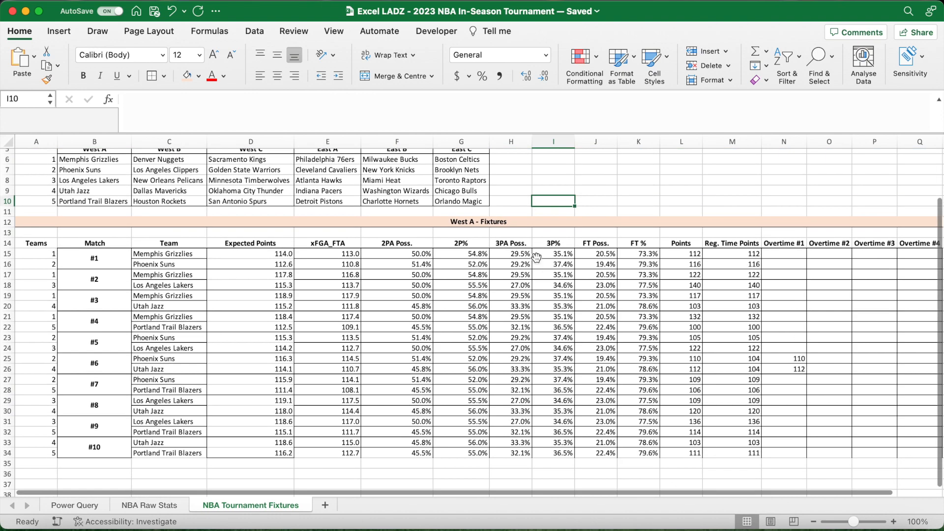
left_click(480, 222)
key("super+c")
scroll(443, 246, "down", 3)
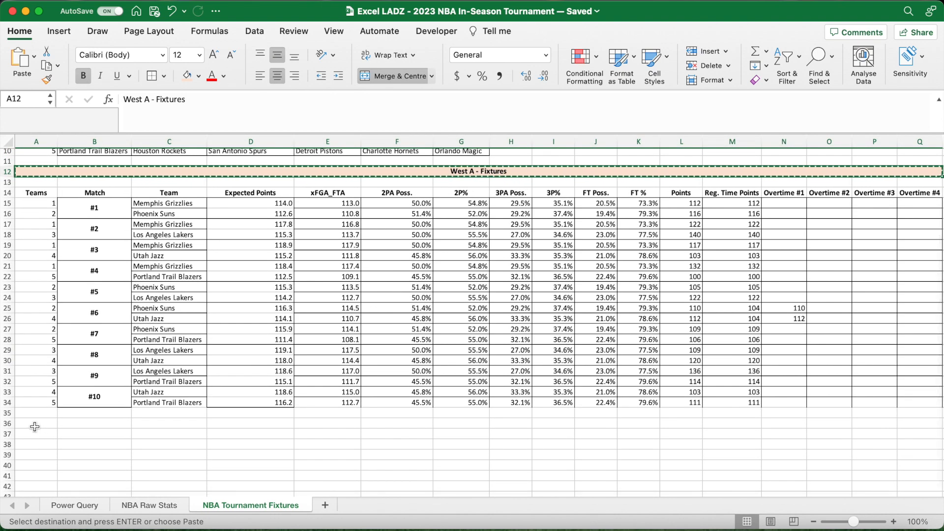
left_click(35, 426)
key("super+v")
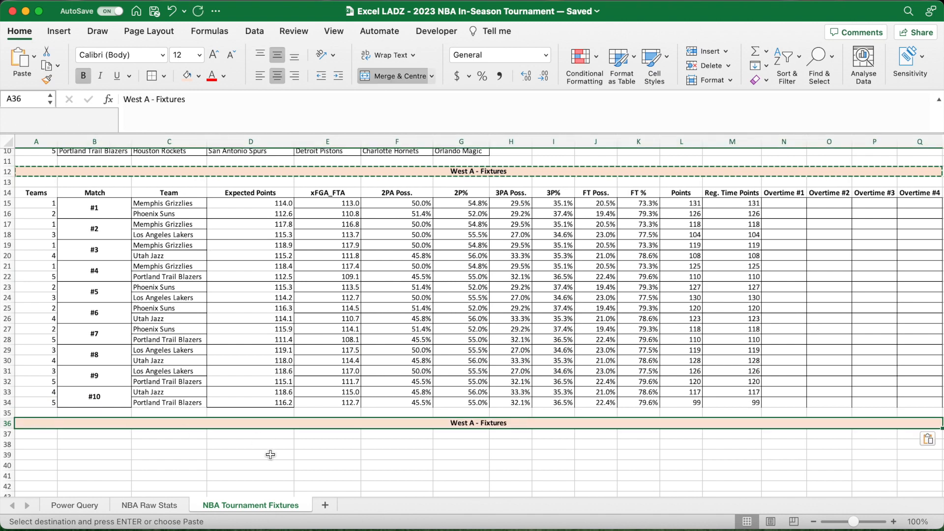
left_click(268, 453)
- Apply a bottom border to the match #10 rows of the West A fixtures table, from Match to Overtime #4
left_click_drag(84, 400, 925, 400)
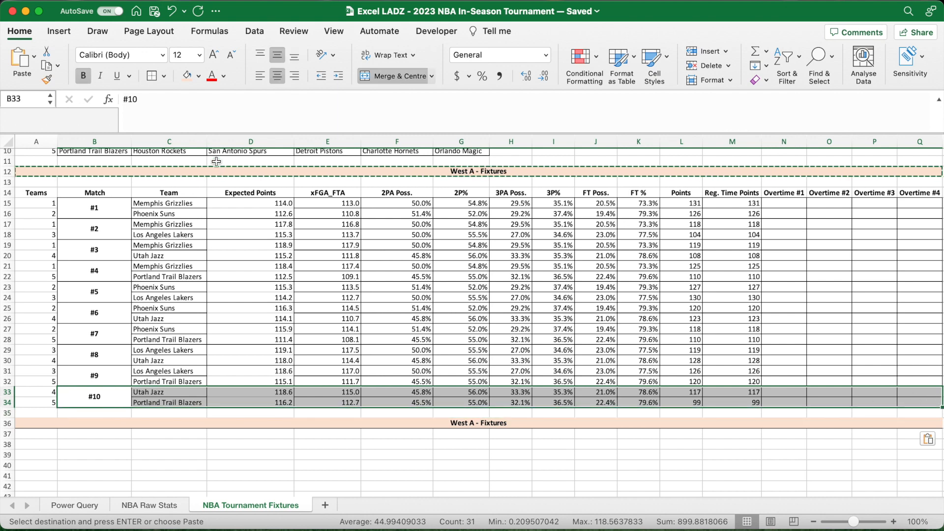
left_click(164, 76)
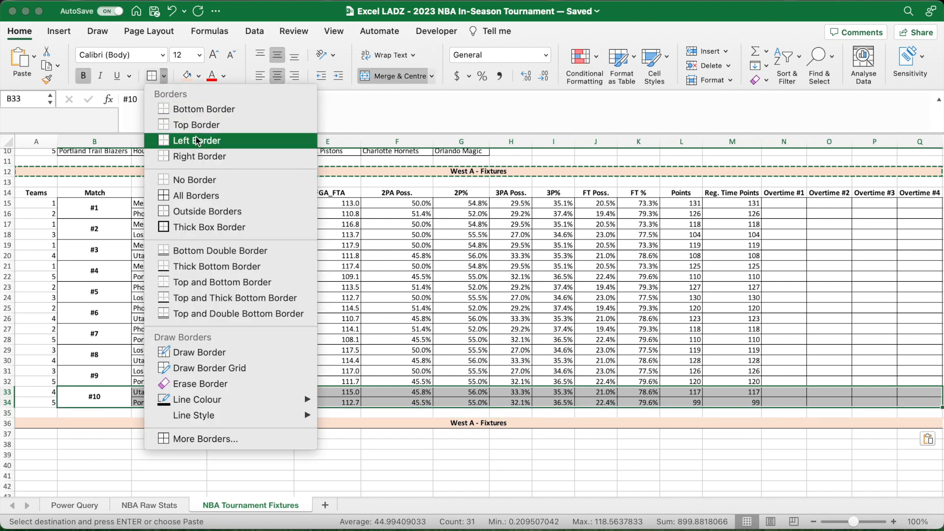
left_click(194, 111)
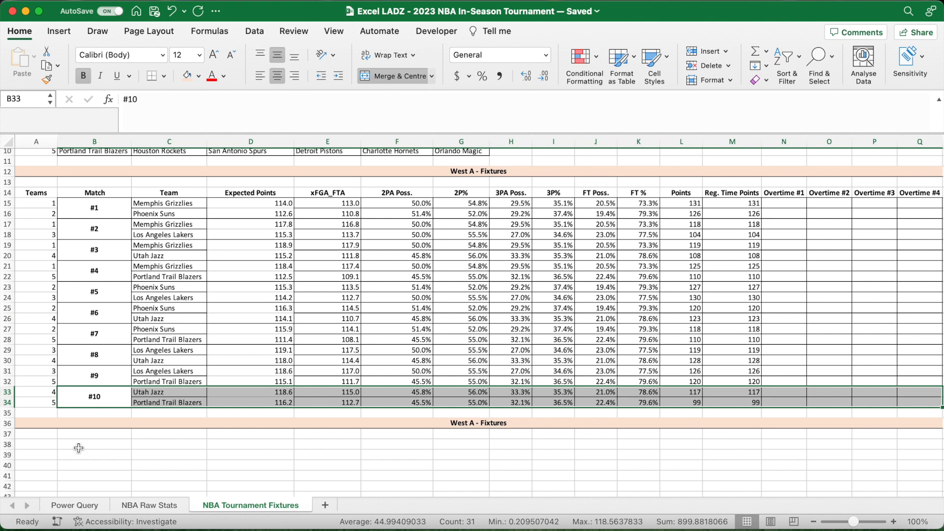
- Copy the whole West A fixtures table, headers included, from A14 to A38
left_click(49, 446)
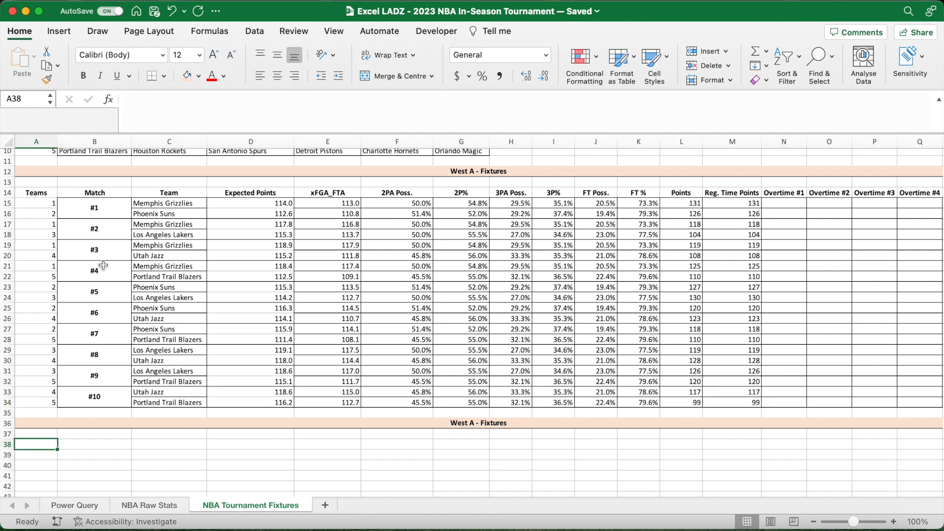
left_click_drag(45, 195, 909, 396)
key("super+c")
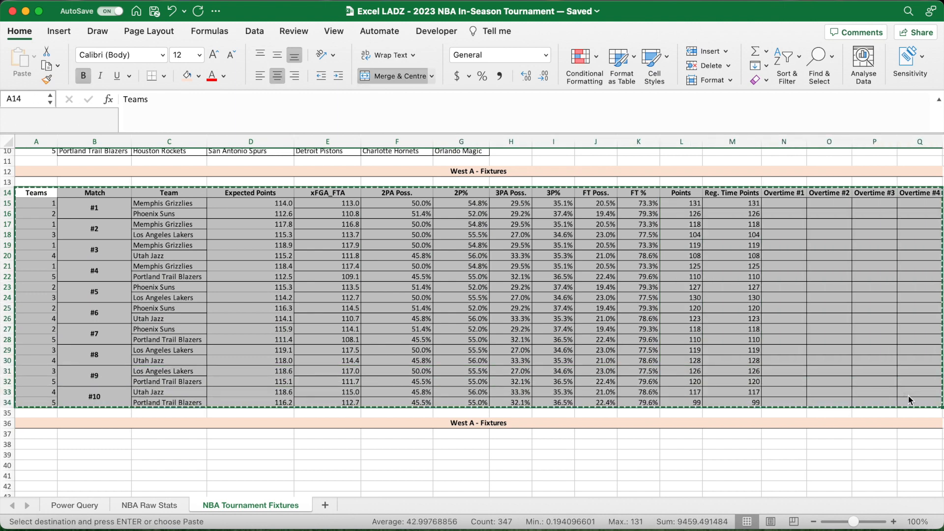
left_click(45, 446)
key("super+v")
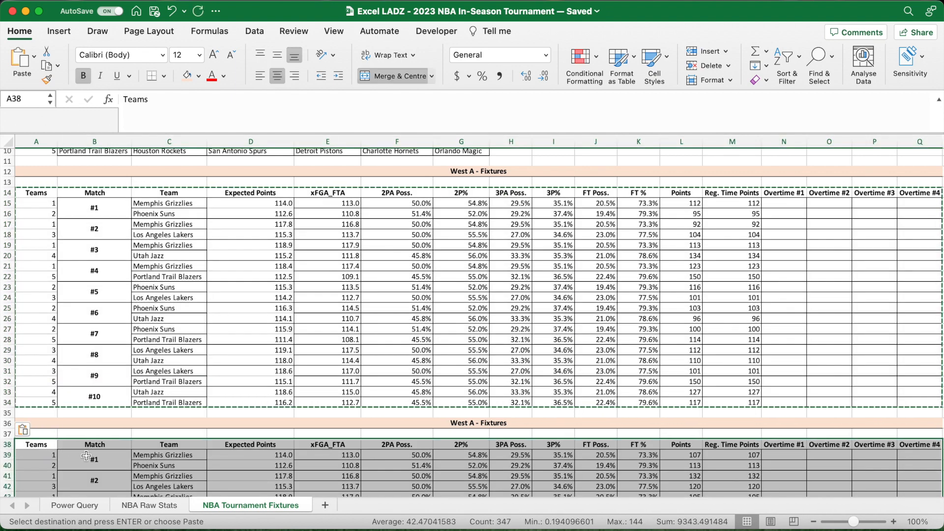
left_click(126, 435)
key("Escape")
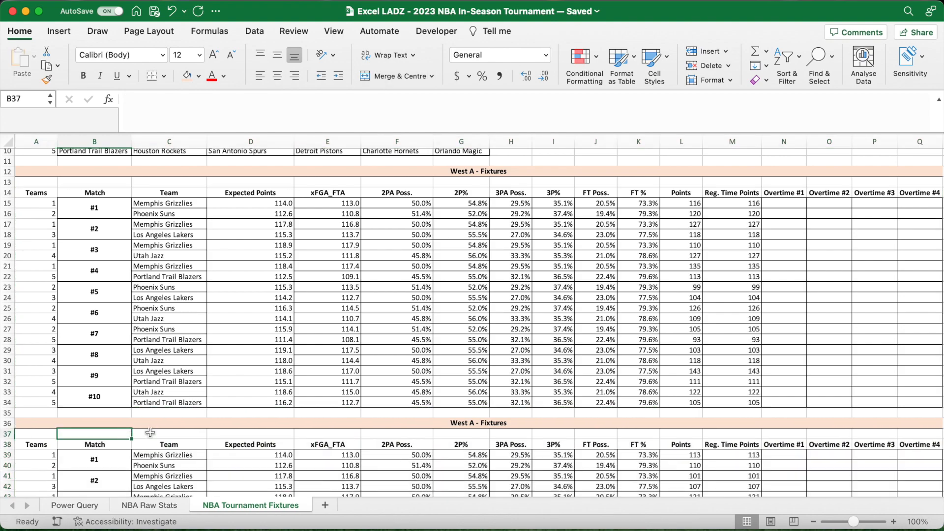
- Point the Team lookup in C39 of the copied table to the West B teams in $C$6:$C$10
scroll(232, 453, "down", 2)
scroll(231, 453, "down", 5)
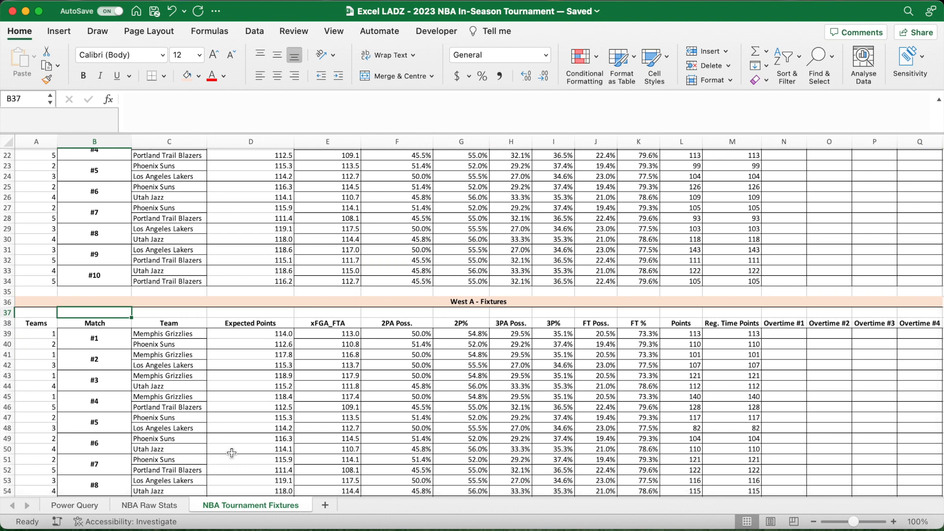
scroll(231, 453, "down", 7)
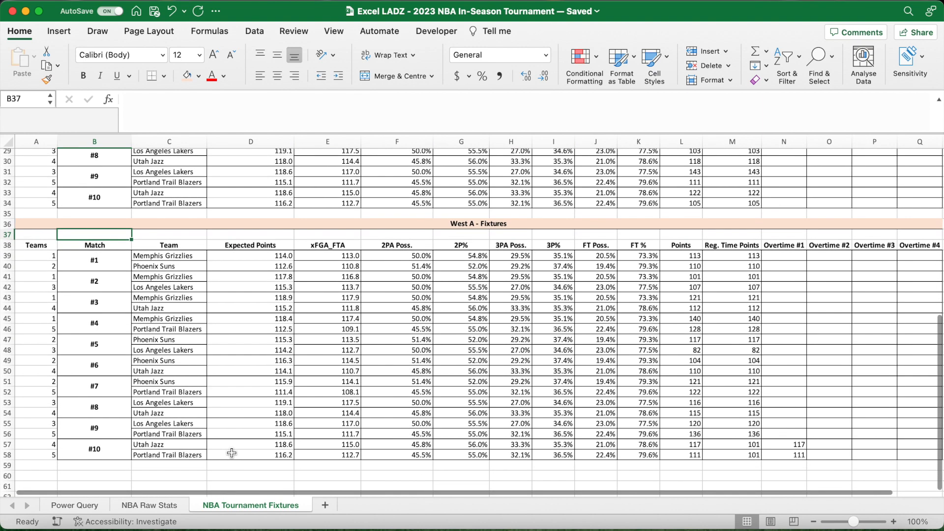
left_click(271, 257)
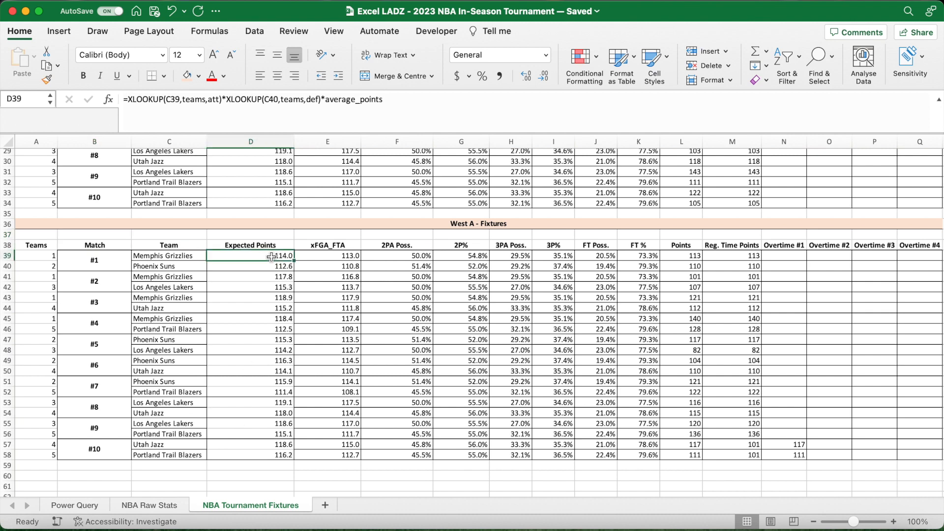
left_click_drag(271, 257, 909, 452)
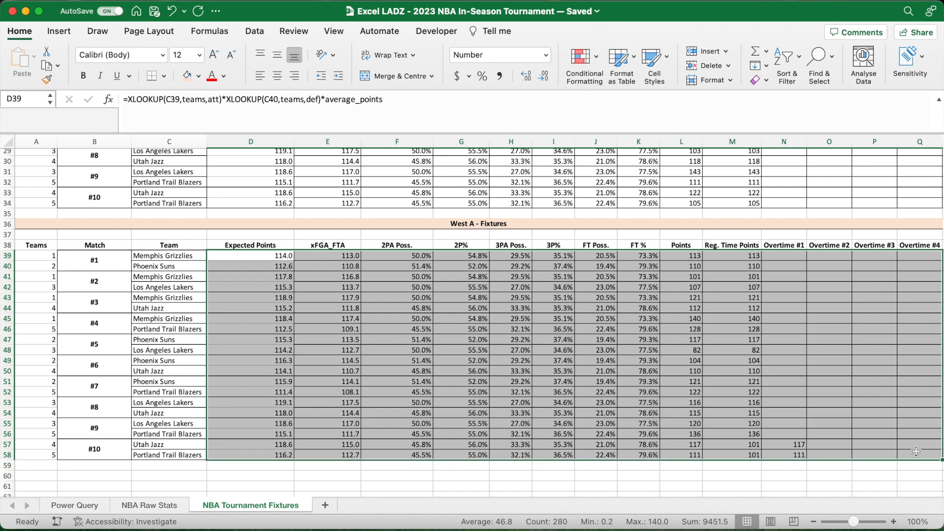
left_click_drag(186, 256, 177, 456)
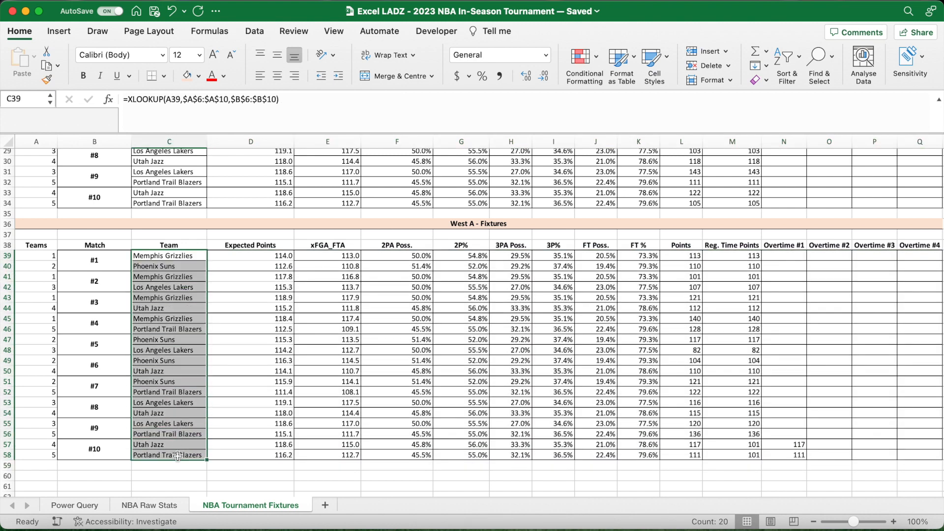
left_click(181, 256)
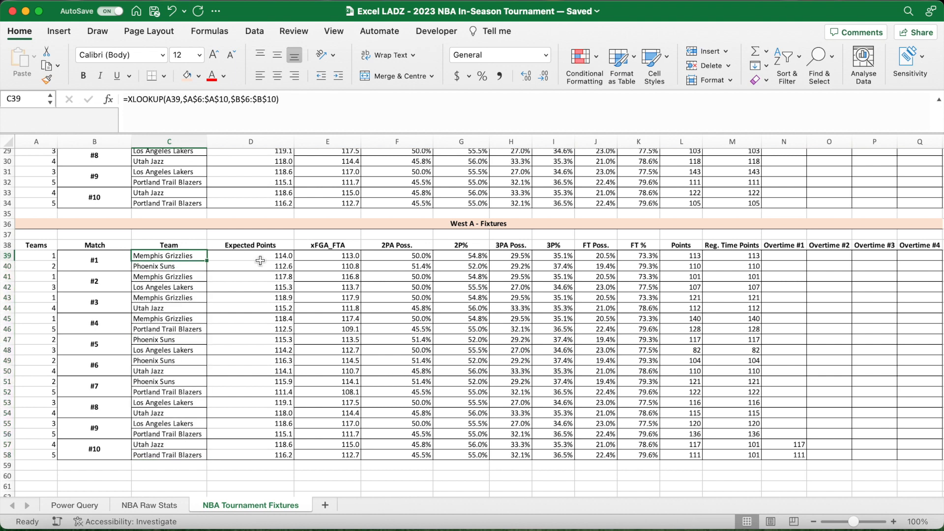
left_click_drag(276, 100, 236, 101)
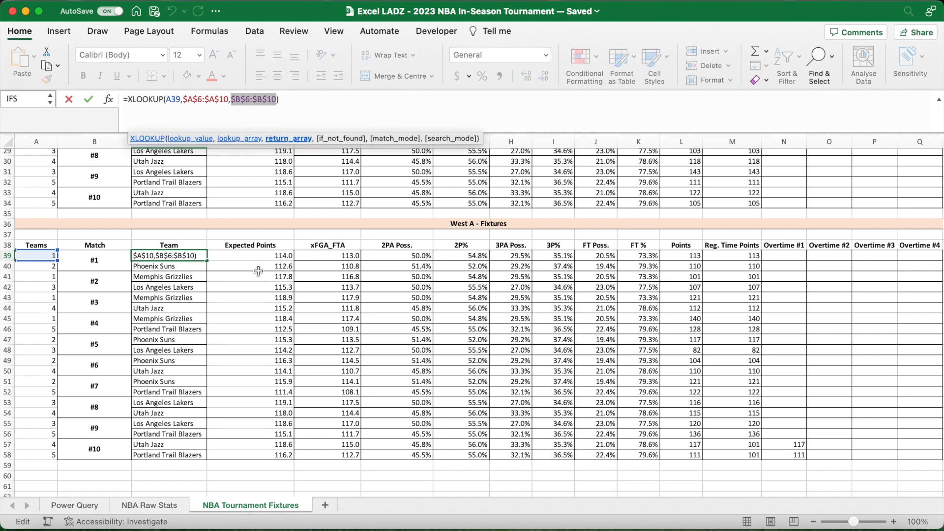
scroll(259, 271, "up", 10)
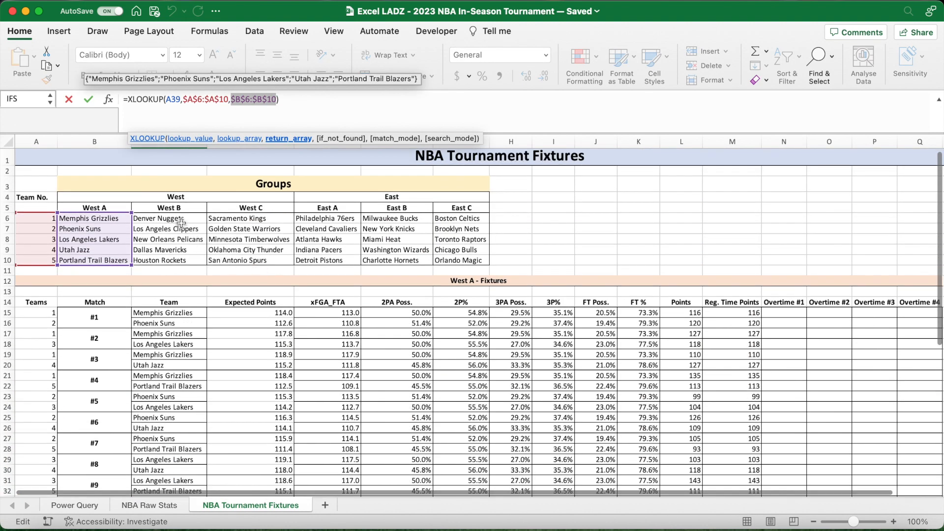
left_click_drag(172, 218, 175, 261)
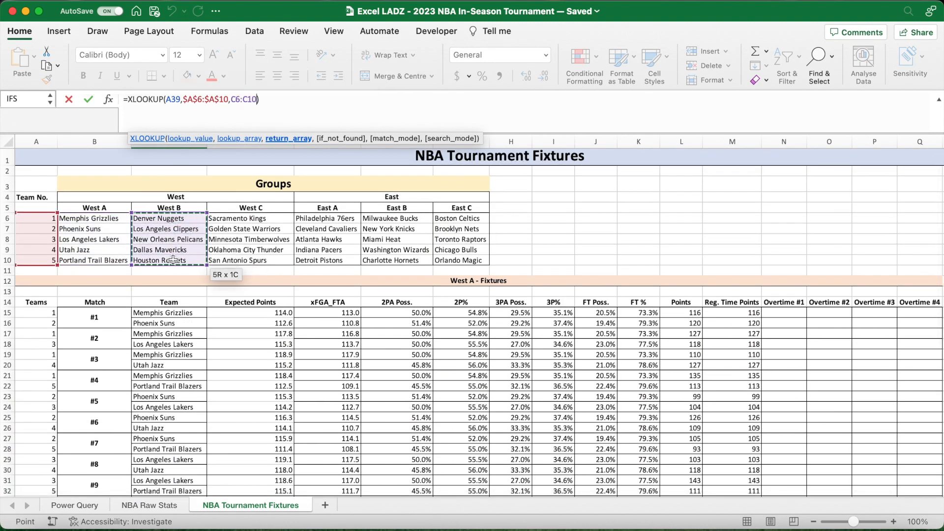
key("F4")
scroll(173, 259, "down", 8)
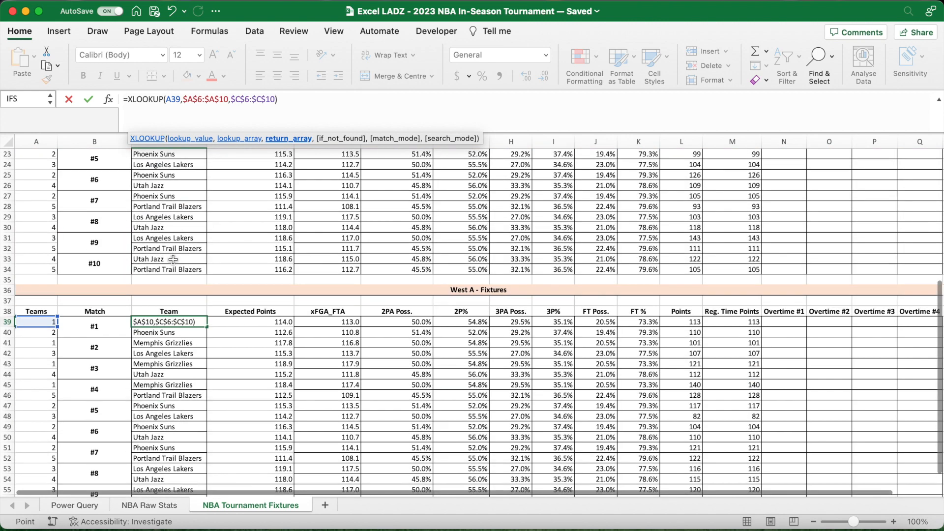
key("Return")
- Fill the C39 Team lookup down to C58
scroll(253, 275, "down", 3)
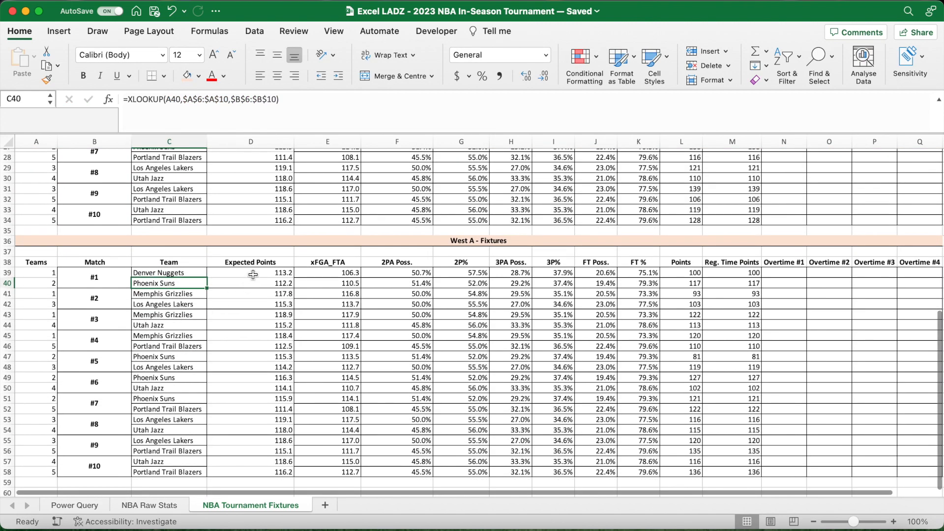
left_click(253, 275)
left_click(206, 275)
left_click_drag(208, 279, 207, 472)
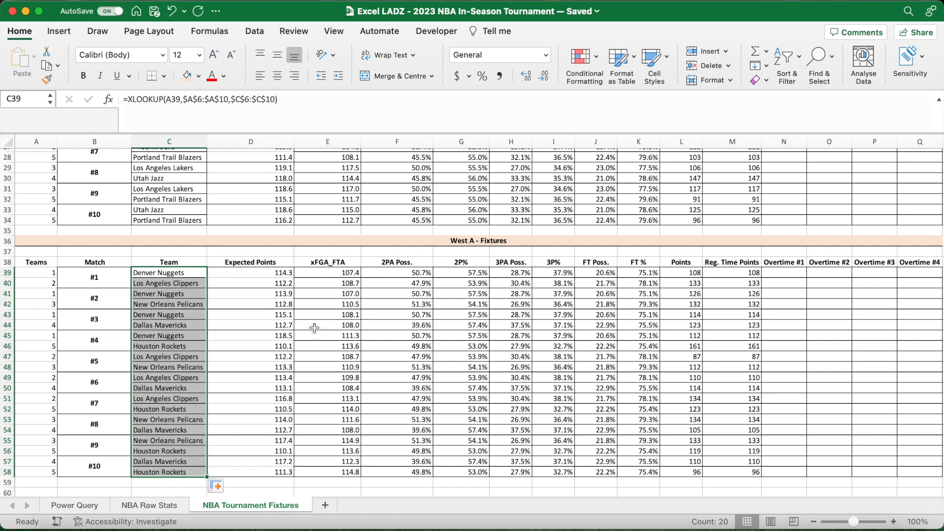
- Examine the second fixtures table's column headers, its match #10 teams and the Expected Points formula in D55
left_click(347, 266)
key("Right")
key("Right")
key("Right")
key("Right")
key("Right")
key("Right")
key("Right")
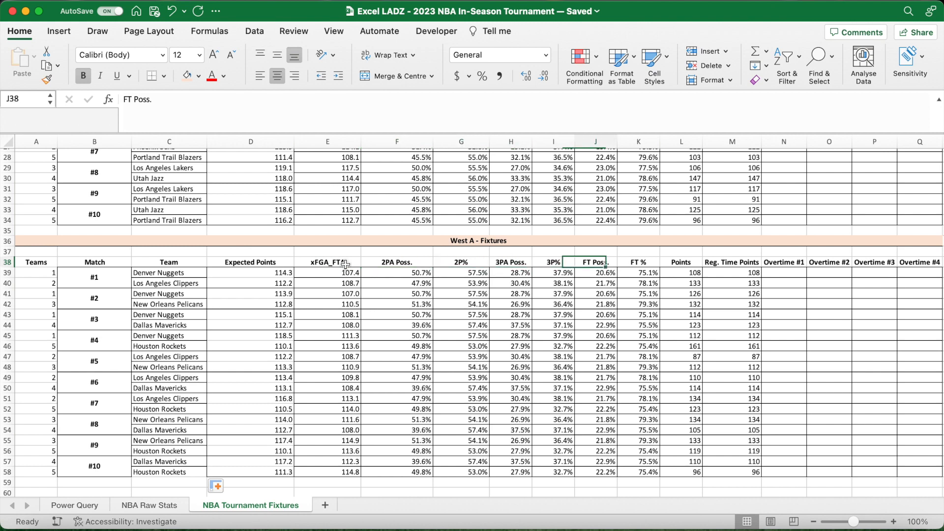
key("Right")
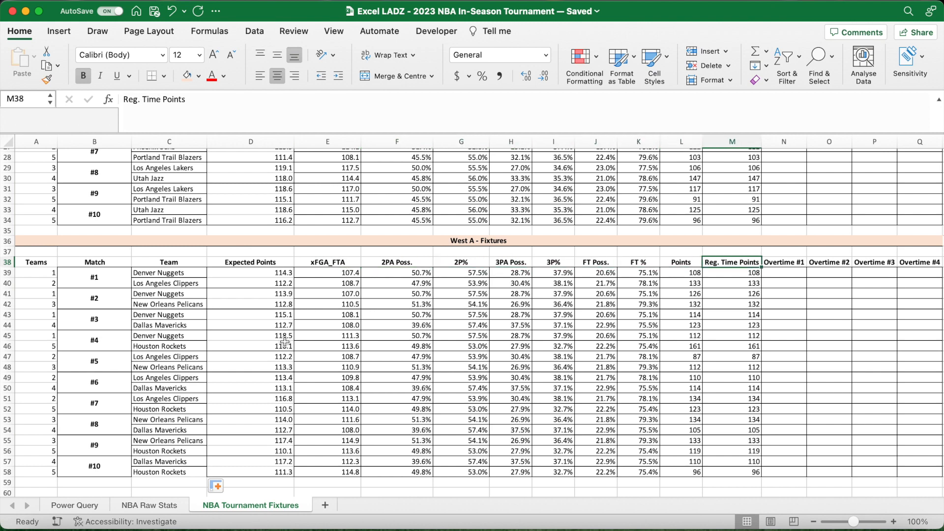
left_click_drag(110, 475, 196, 473)
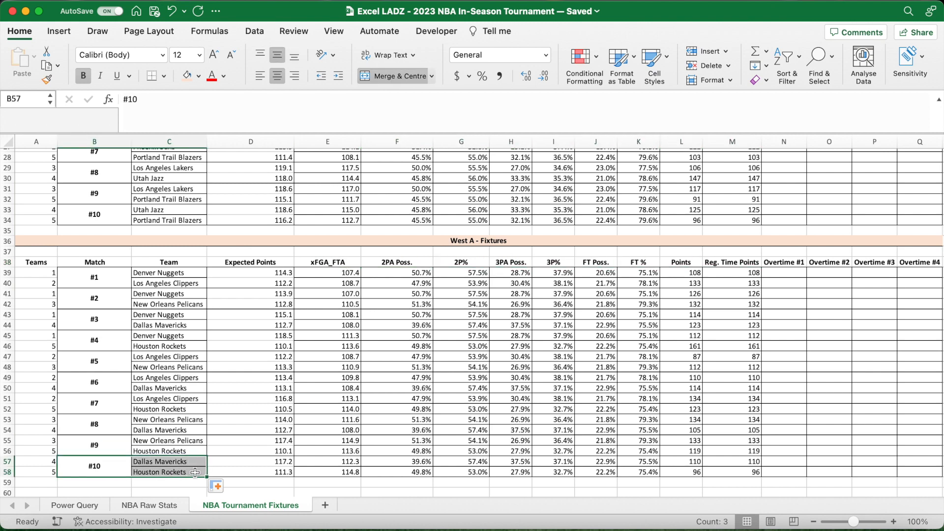
left_click(254, 443)
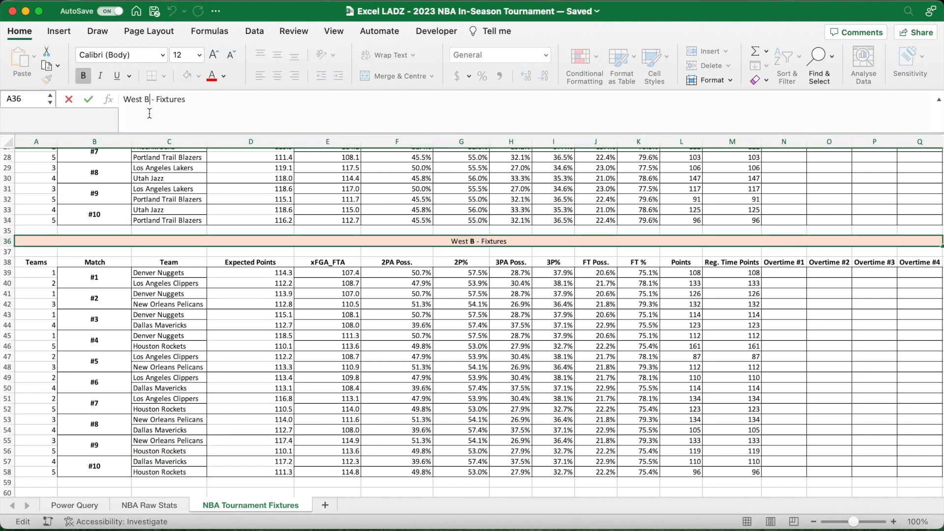
- Copy the merged fixtures heading from row 36 to A60 and rename the copy "West C - Fixtures"
key("Return")
left_click(233, 241)
key("super+c")
scroll(233, 243, "down", 3)
left_click(40, 432)
key("super+v")
type("C")
- Copy the West B fixtures table to A62 and point its Team lookups to the West C teams in D6:D10
left_click_drag(37, 202, 910, 407)
key("super+v")
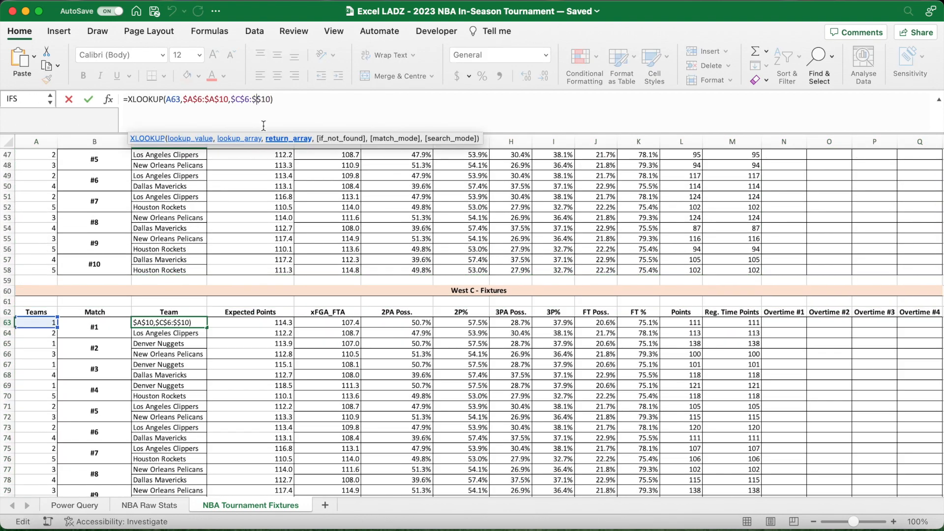
key("Return")
- Copy the West C heading from row 60 to A84 and rename the copy "East A - Fixtures"
left_click(241, 214)
key("super+c")
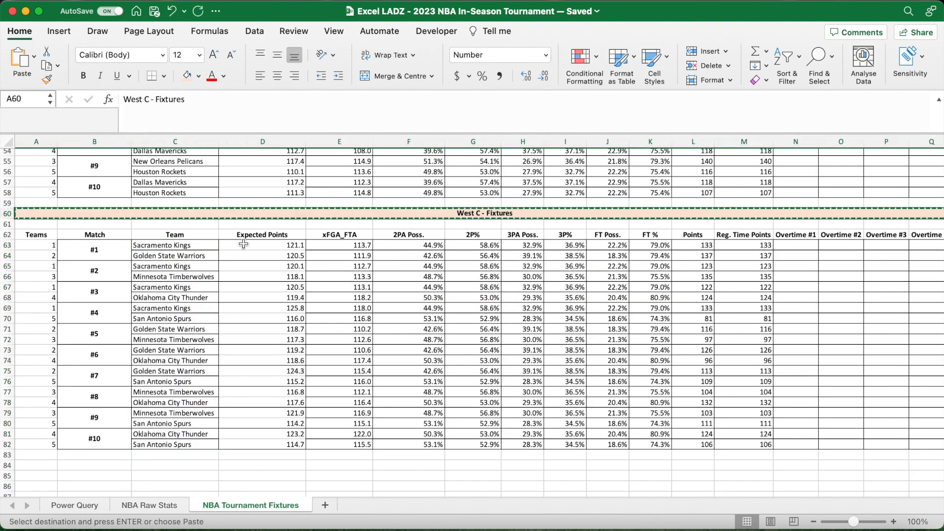
scroll(243, 242, "down", 3)
left_click(37, 392)
key("super+v")
type("East A")
key("Return")
- Copy the West C fixtures table, headers included, from A62 to A86
left_click_drag(37, 162, 917, 368)
key("super+c")
left_click(37, 413)
key("super+v")
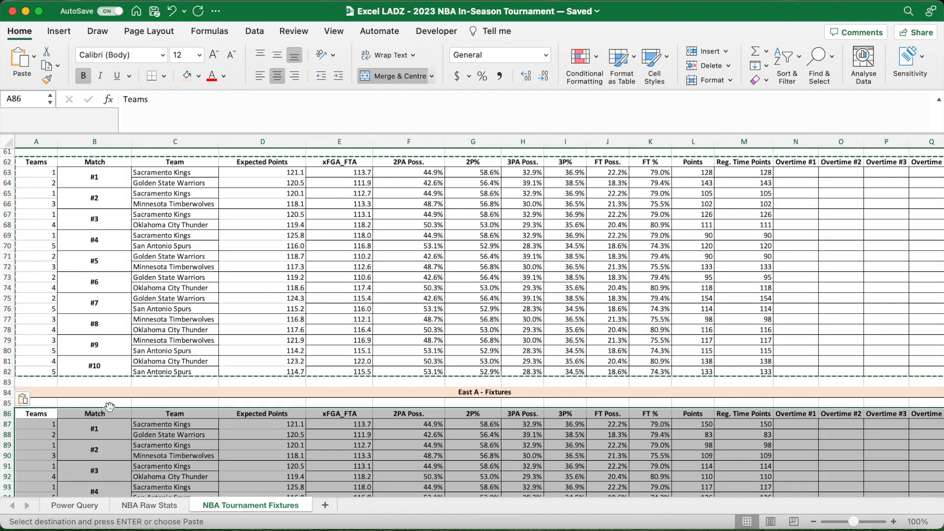
- Point the Team lookup in C87 to the East A teams in column E and fill it down the table
scroll(110, 405, "down", 3)
left_click(175, 311)
left_click(241, 100)
key("Return")
double_click(219, 256)
- Copy the East A heading from row 84 to A108 and rename the copy "East B - Fixtures"
left_click(246, 220)
key("super+c")
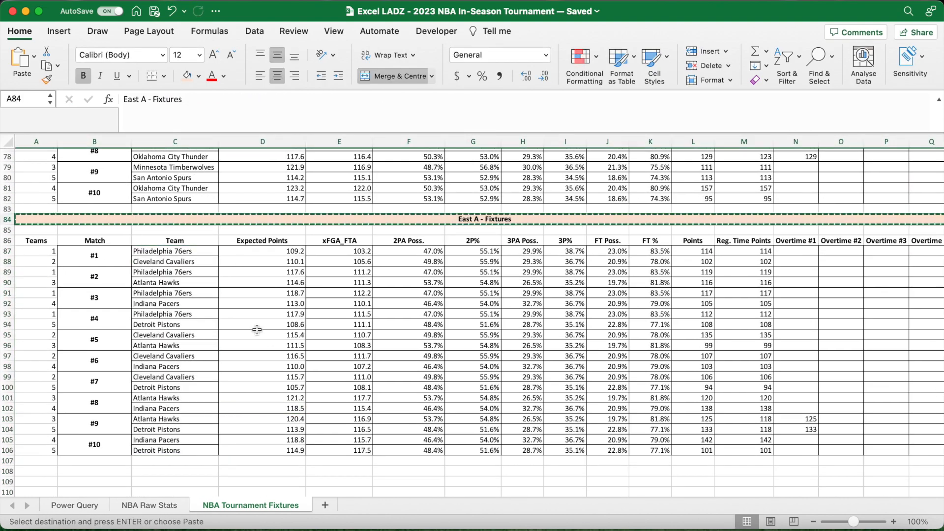
left_click(236, 433)
key("super+v")
type("B")
- Copy the East A fixtures table, headers included, to A110
left_click_drag(36, 168, 906, 379)
left_click(36, 421)
key("super+v")
- Point the Team lookup in C111 to the East B teams in $F$6:$F$10 and fill it down the table
scroll(239, 412, "down", 3)
left_click(185, 344)
left_click(241, 100)
type("F")
key("Return")
left_click(185, 268)
double_click(218, 273)
- Copy the East B heading to A132 and rename the copy "East C - Fixtures"
left_click(322, 412)
left_click(276, 186)
left_click(37, 398)
key("super+v")
type("C")
- Copy the East B fixtures table, headers included, to A134
left_click_drag(36, 166, 920, 376)
left_click(46, 420)
key("super+v")
- Point the Team lookup in C135 to the East C teams in column G and fill it down the table
left_click(182, 312)
left_click(246, 100)
type("G")
key("Return")
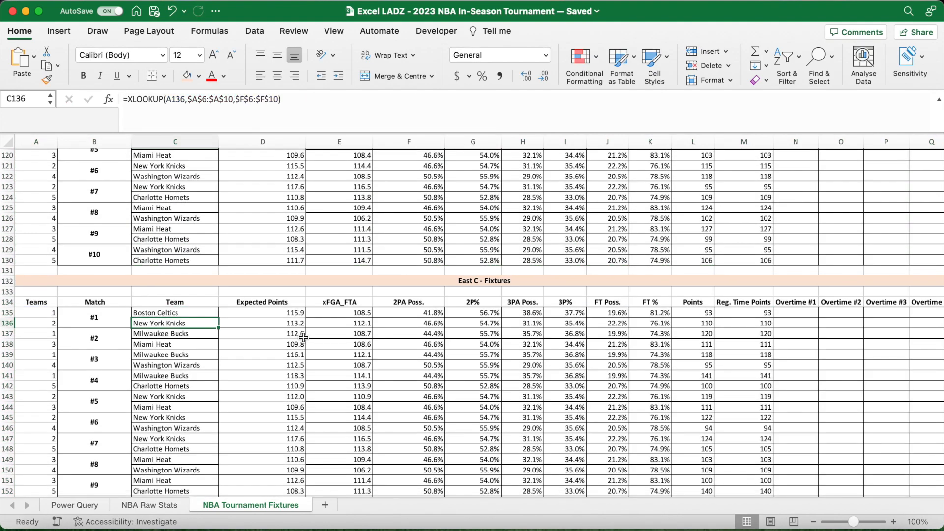
scroll(246, 295, "down", 3)
left_click(185, 260)
double_click(218, 266)
left_click(285, 397)
scroll(552, 214, "up", 20)
left_click(551, 214)
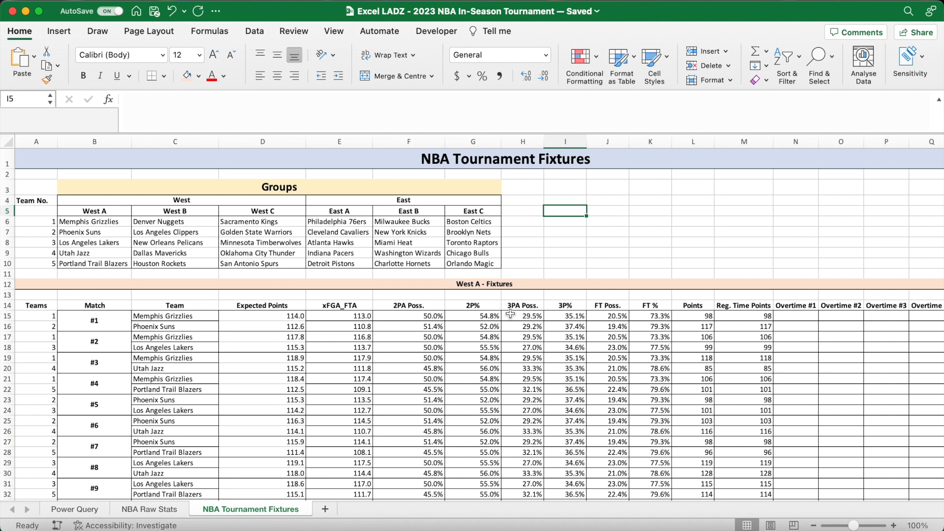
- Add a new worksheet and name it "NBA Simulated Results"
left_click(325, 509)
double_click(338, 510)
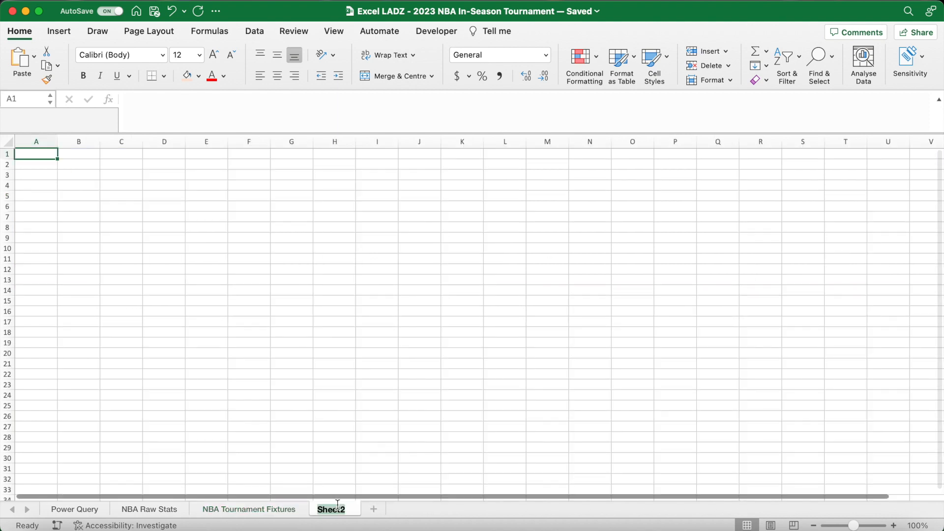
type("NBA Simulated ")
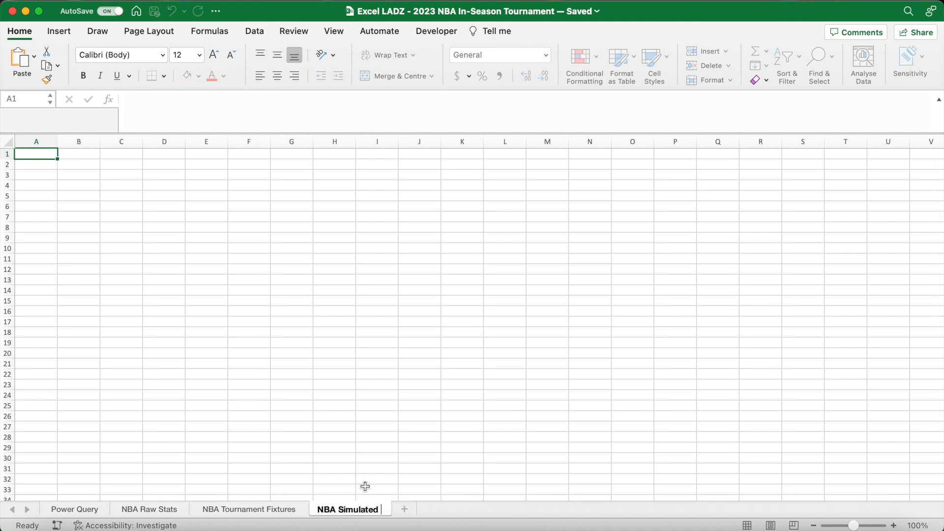
type("Results")
key("Return")
- Fill the title band across row 1 with light green, and merge and centre it
left_click_drag(40, 155, 381, 154)
left_click(200, 76)
left_click(295, 152)
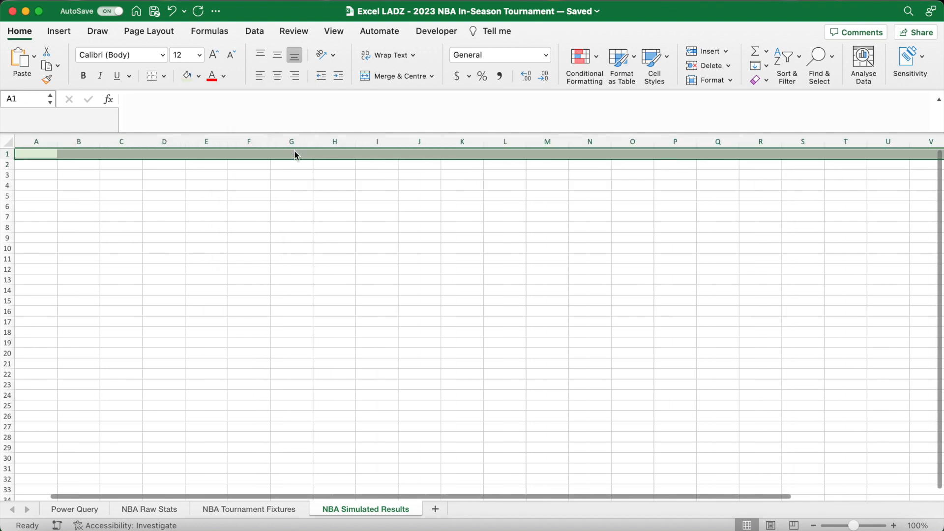
left_click(382, 78)
- Format the merged title cell in row 1 as 24 pt bold, vertically centred, and enter "NBA Simulated Results + Table"
left_click(200, 55)
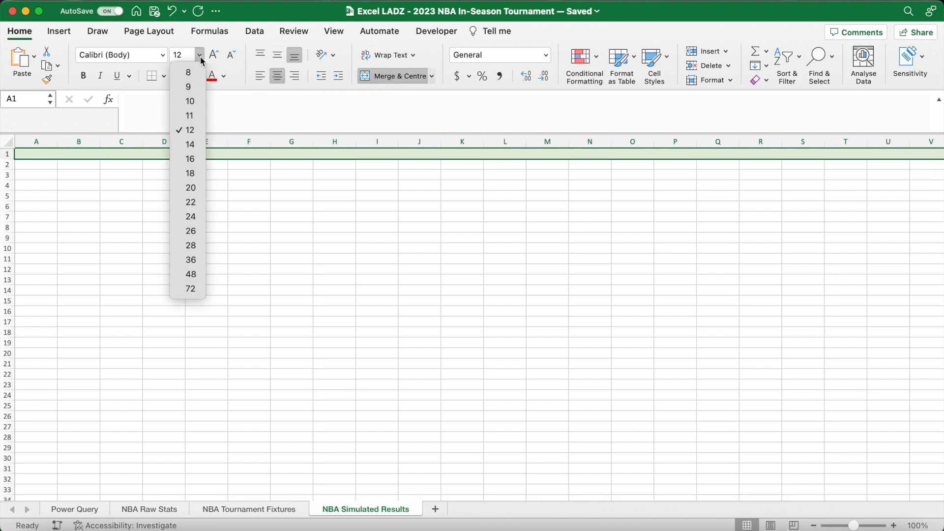
left_click(203, 212)
left_click(83, 76)
left_click(277, 56)
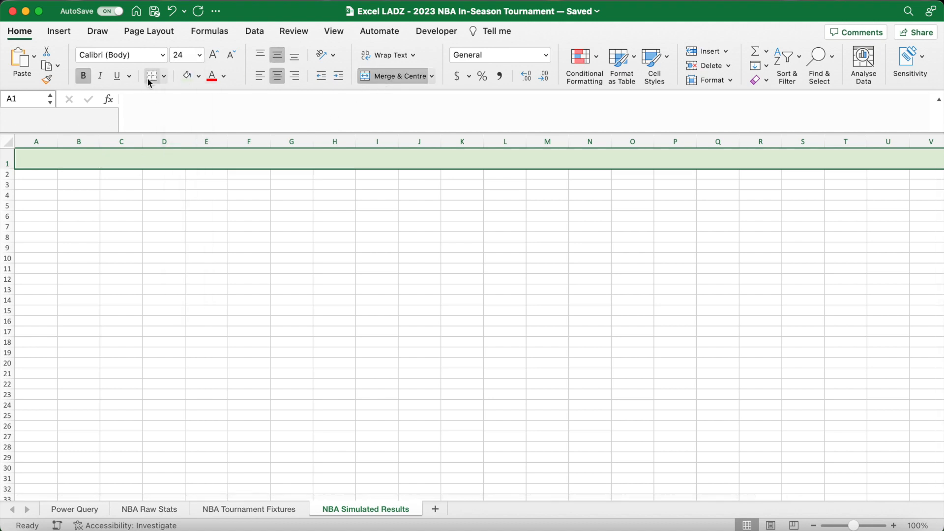
type("NBA SImulated Results +")
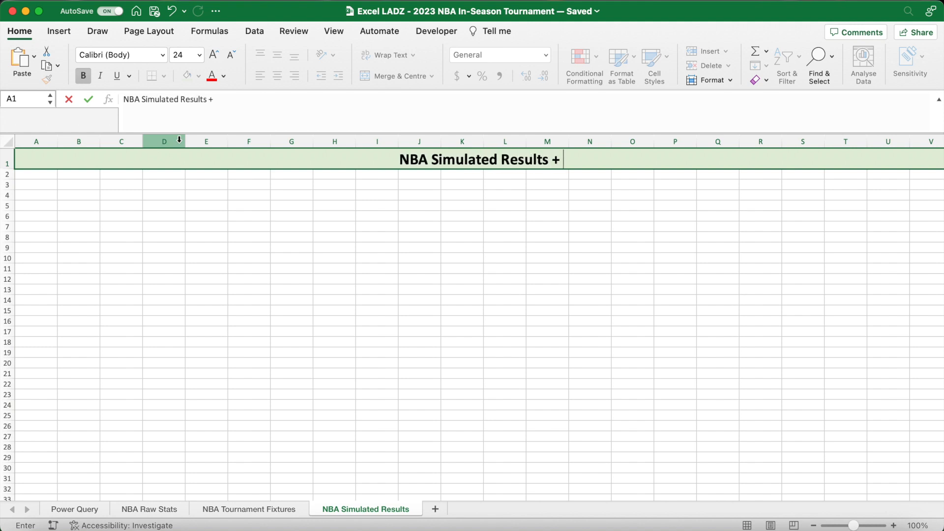
type(" Table")
key("Return")
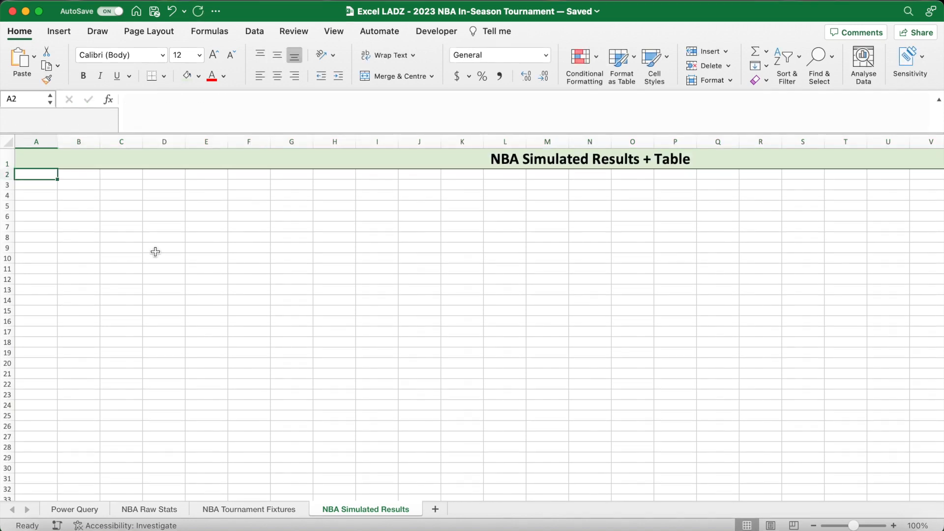
- Merge and centre A3:H3 with a light orange fill and bold, middle-aligned text, and enter "West A - Games"
left_click_drag(45, 186, 338, 184)
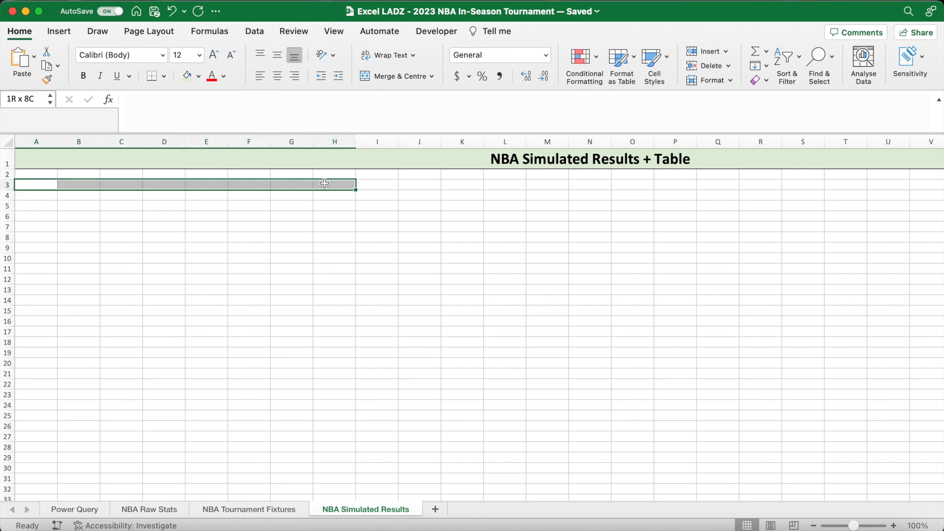
left_click(370, 75)
left_click(198, 76)
left_click(249, 146)
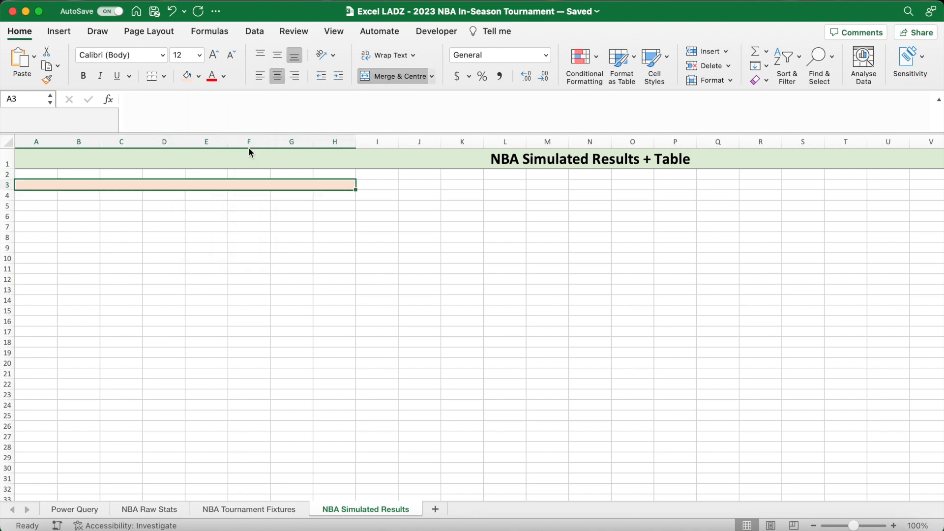
left_click(83, 76)
left_click(277, 56)
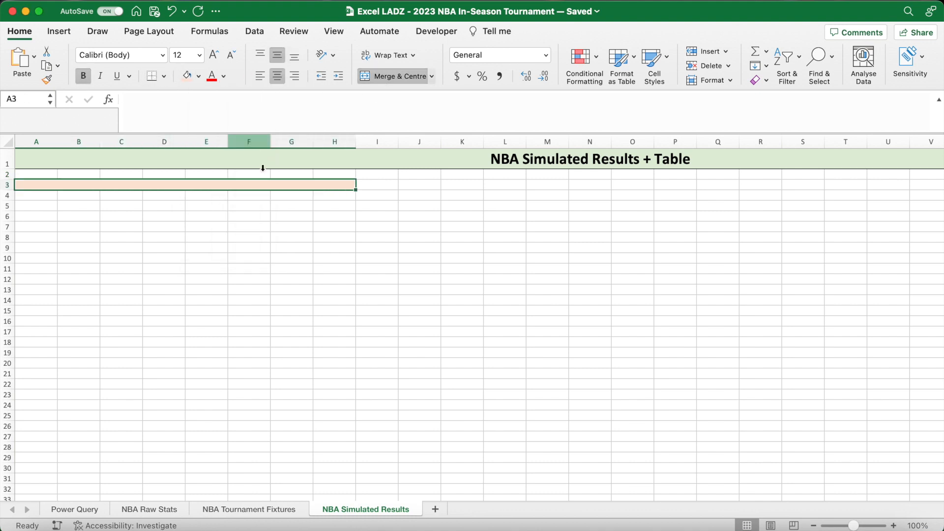
type("West A -")
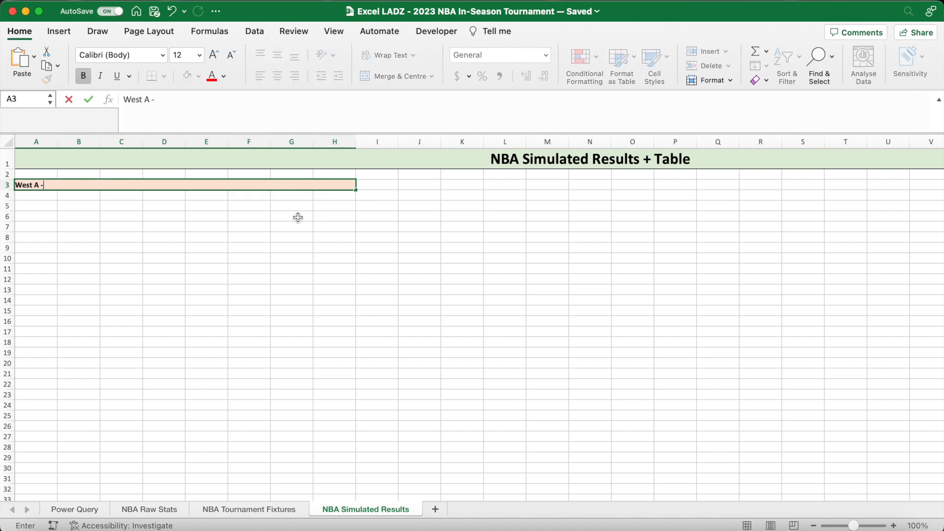
type(" Games")
key("Return")
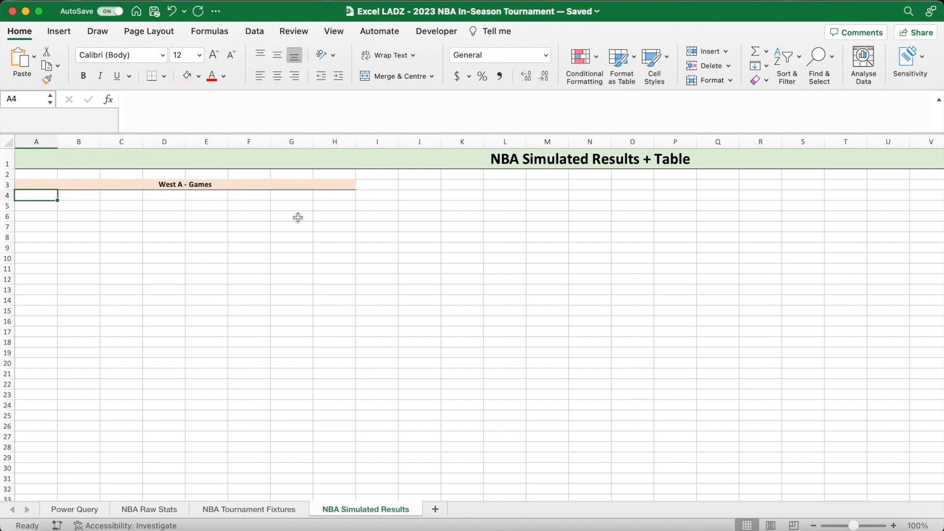
- Enter a bold "Matchup" header in A4 and number the matchups 1 to 10 in A5:A14
key("super+b")
type("Matchup")
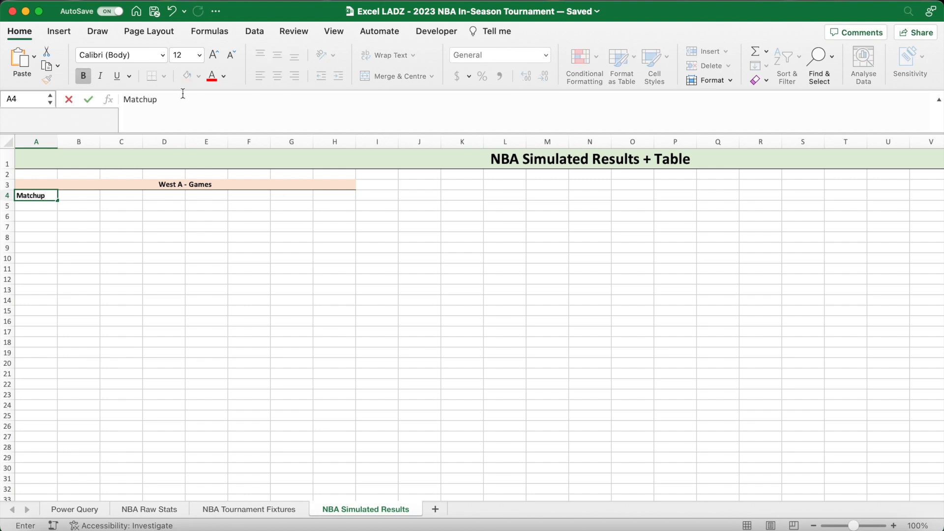
key("Return")
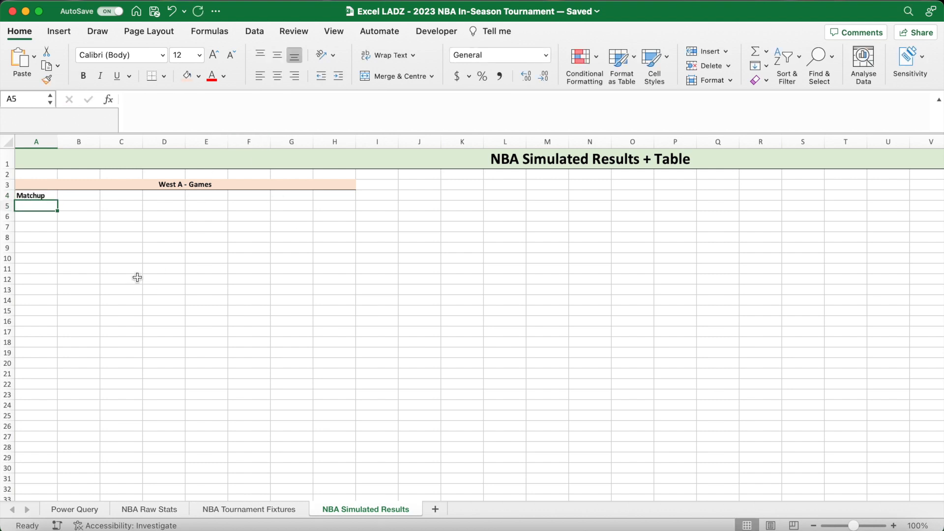
type("1 2 3 4 5 6 7 8 9 ")
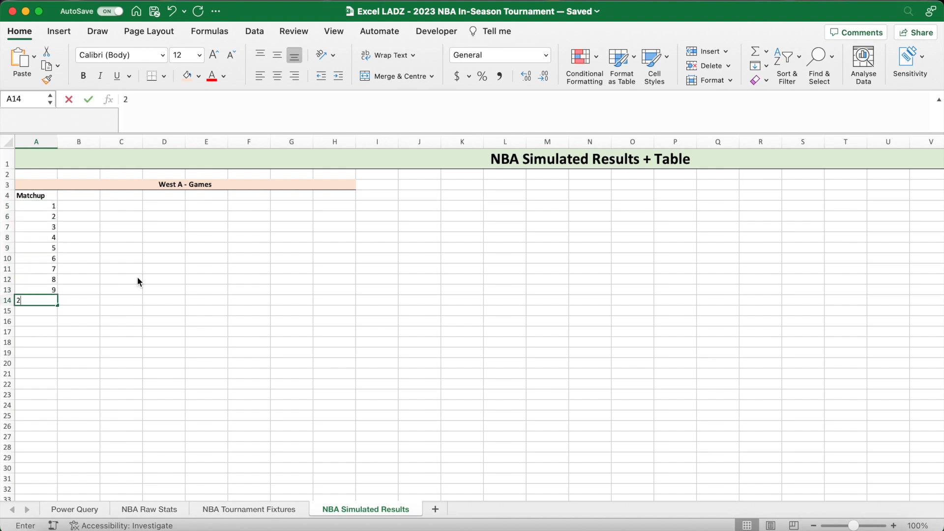
type("10")
key("Return")
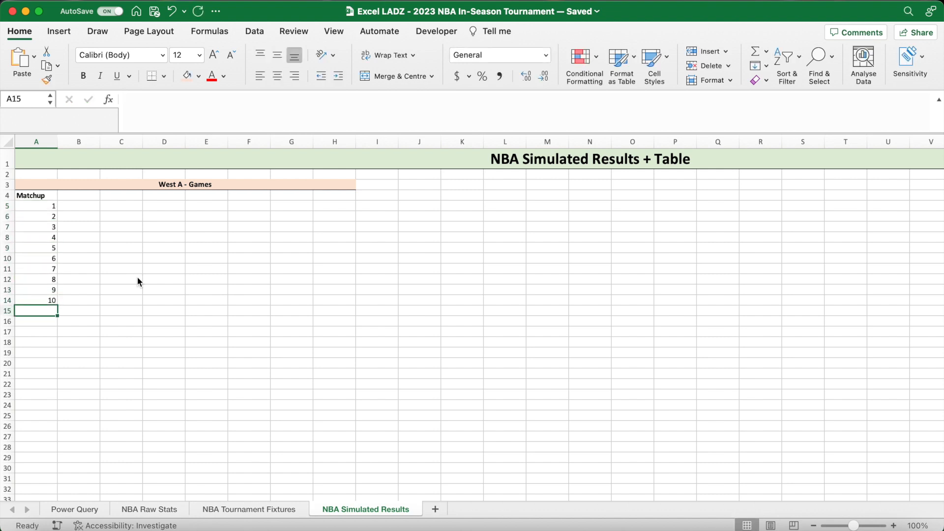
- Centre the header row A4:H4 horizontally and vertically and apply all borders to it
left_click_drag(44, 195, 333, 195)
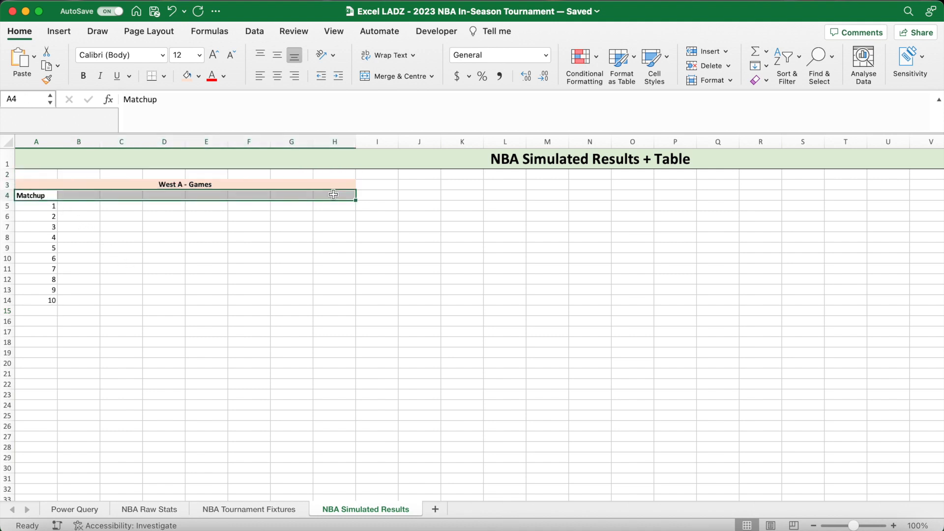
left_click(278, 77)
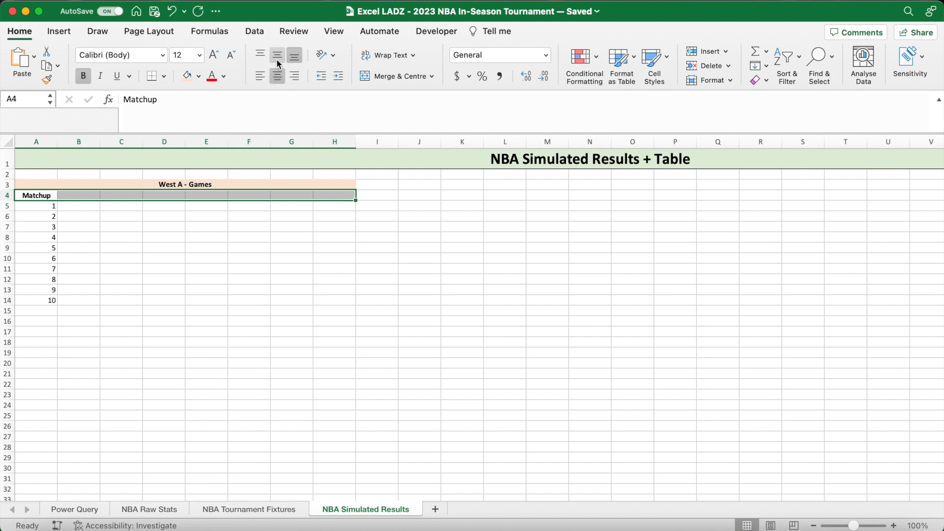
left_click(278, 58)
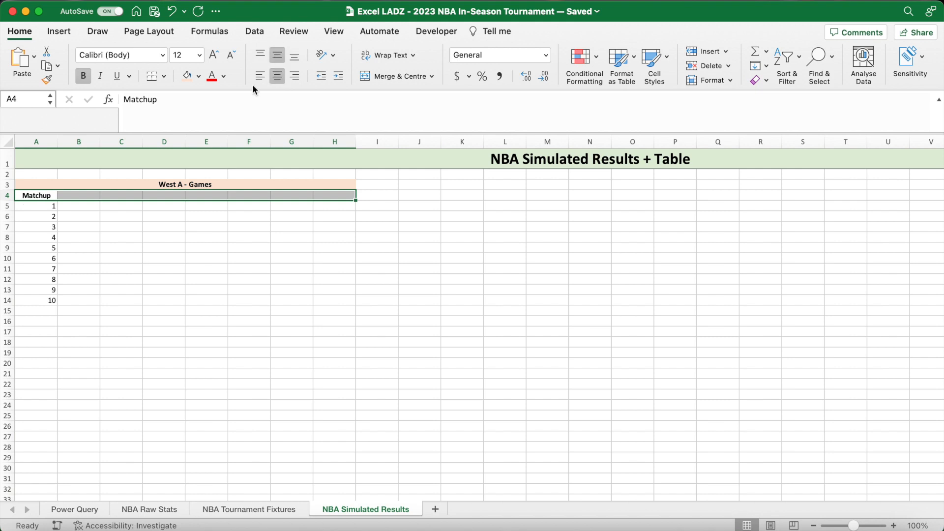
left_click(164, 77)
left_click(189, 195)
- Put an outside border around the matchup numbers in A5:A14
left_click_drag(51, 206, 49, 300)
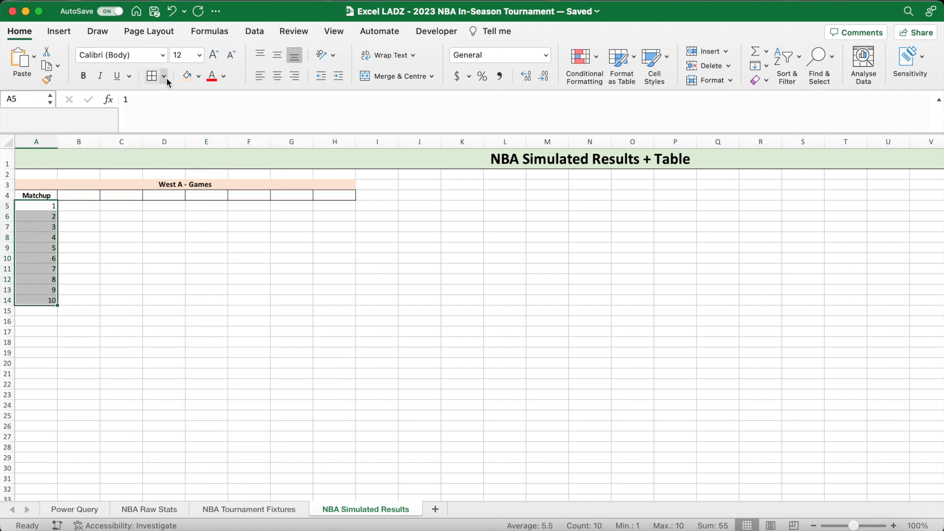
left_click(164, 76)
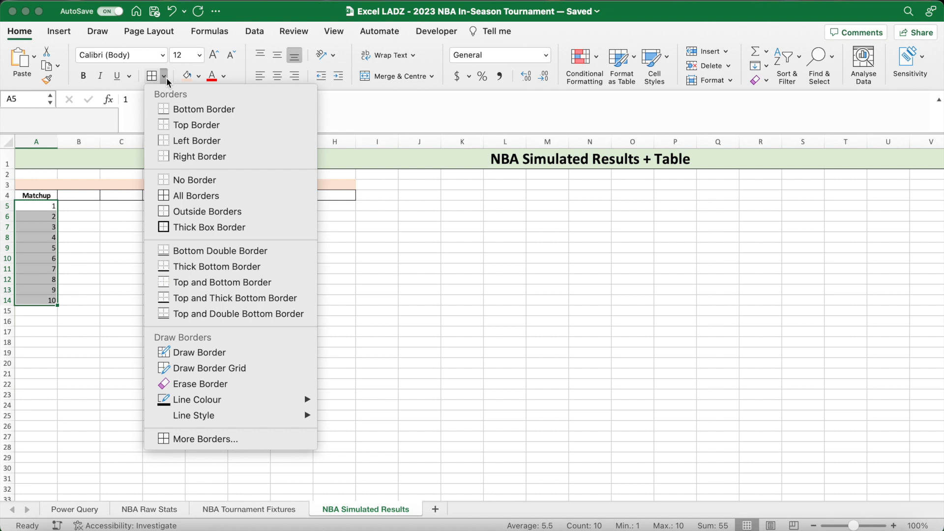
left_click(190, 212)
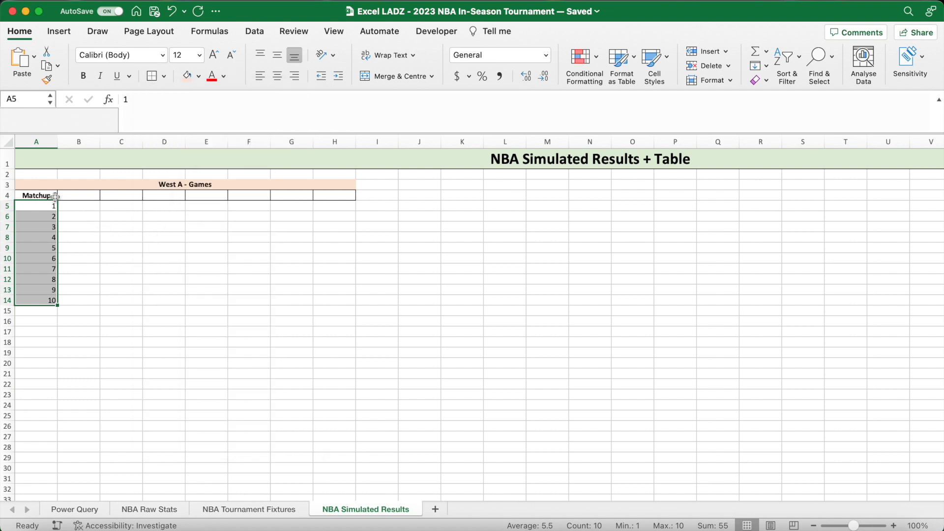
- Copy the Matchup column A4:A14 and paste only its formatting across A4:H14
left_click_drag(52, 196, 51, 304)
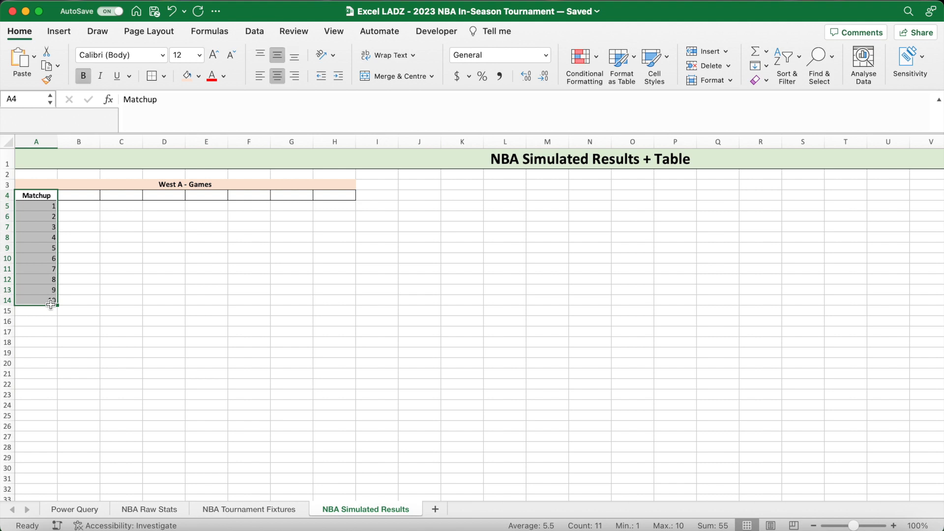
key("super+c")
left_click_drag(47, 196, 334, 299)
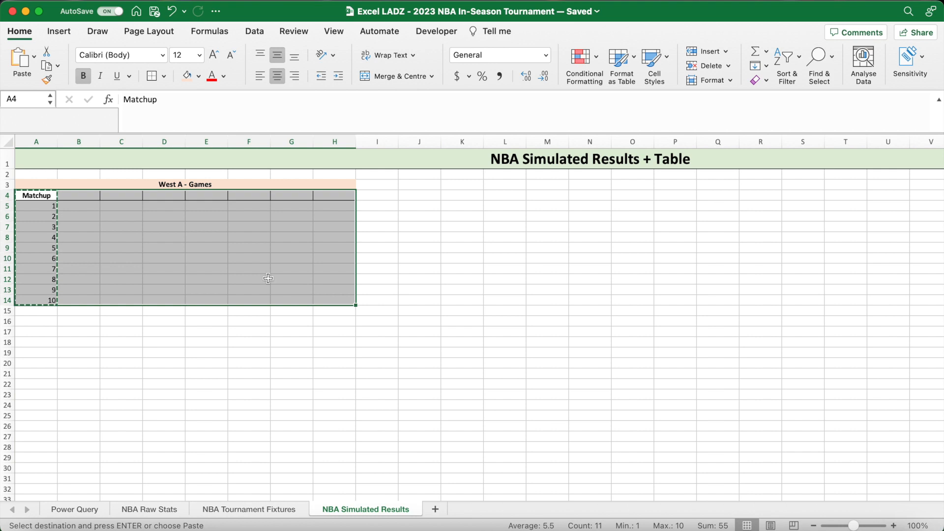
right_click(267, 278)
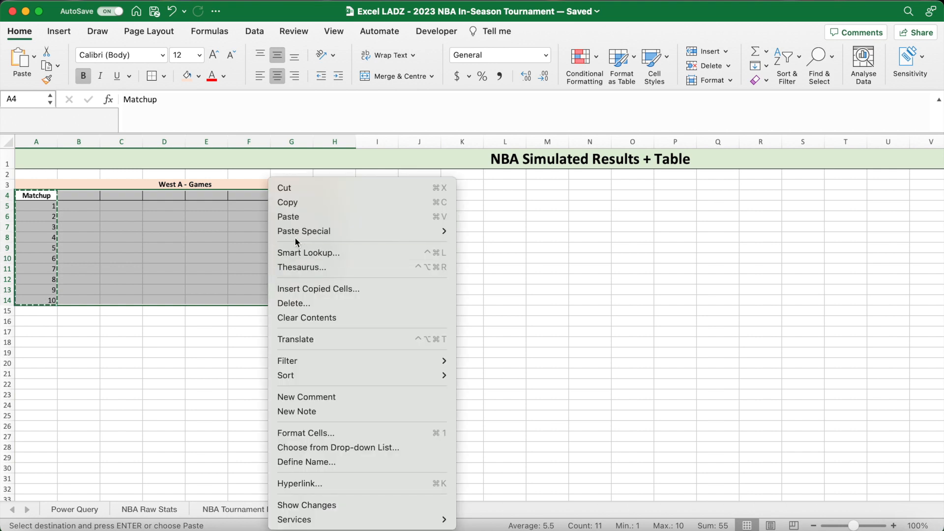
mouse_move(295, 234)
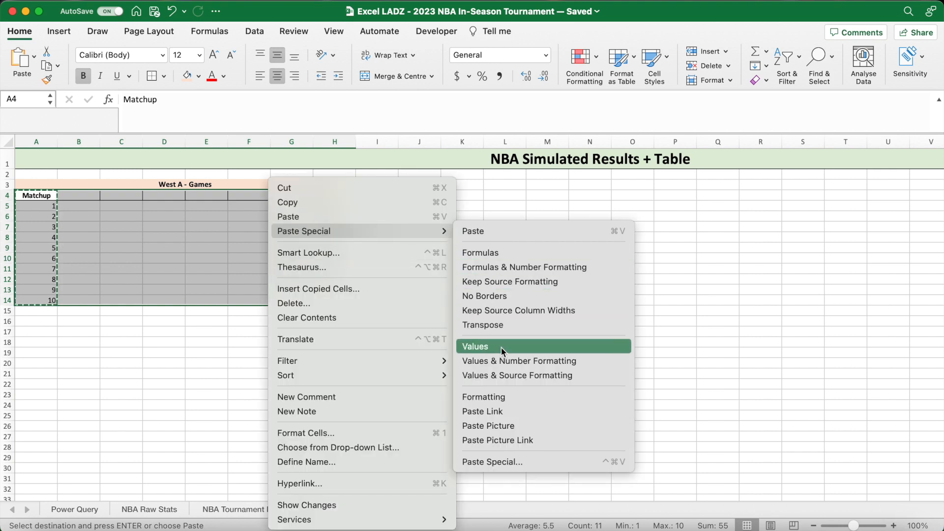
left_click(501, 402)
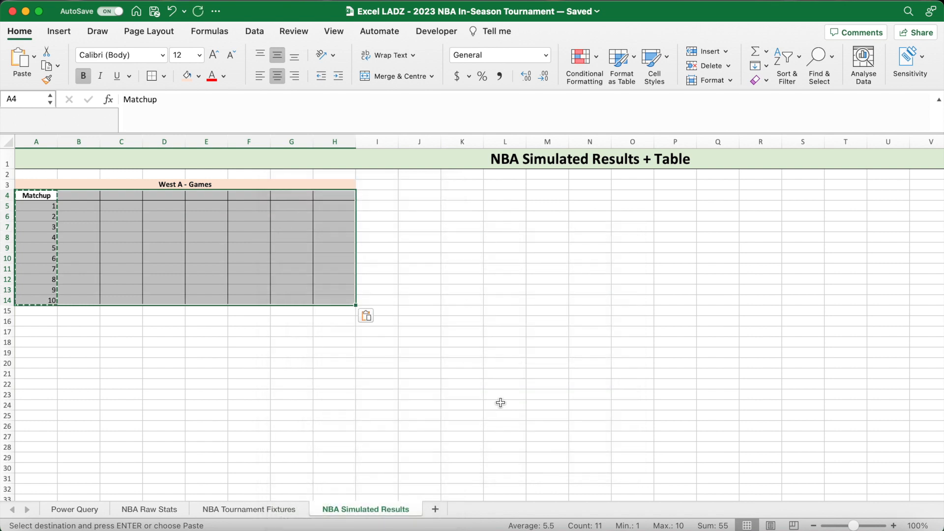
left_click(335, 322)
key("Escape")
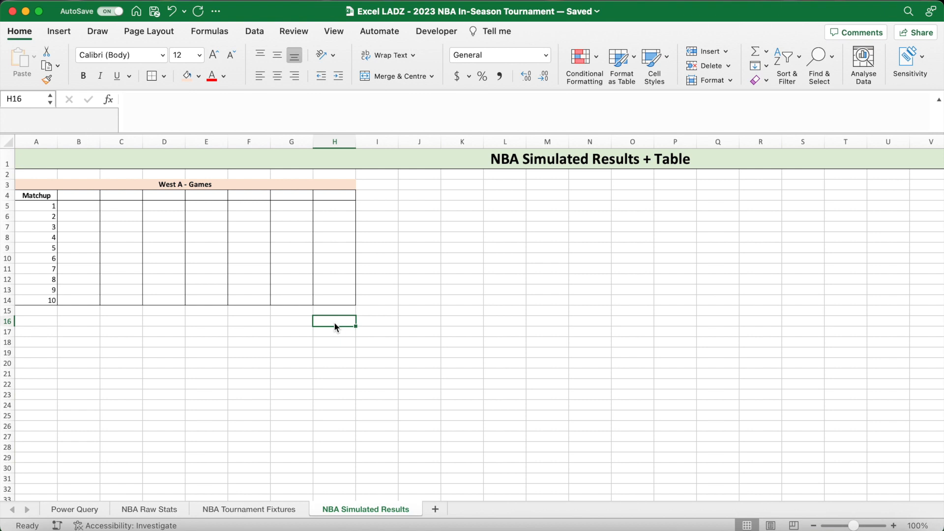
- Enter the header "Group" in B4
left_click(80, 196)
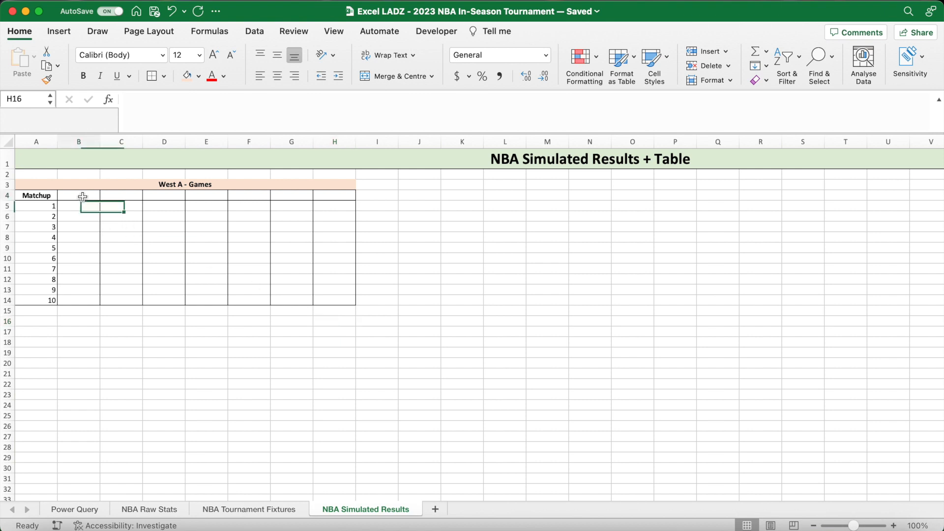
type("Grtou")
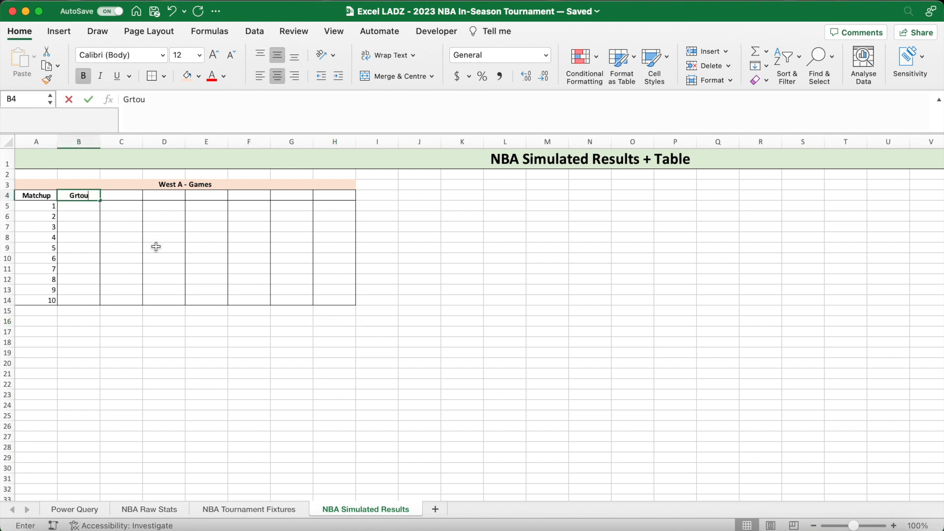
type("p")
key("Return")
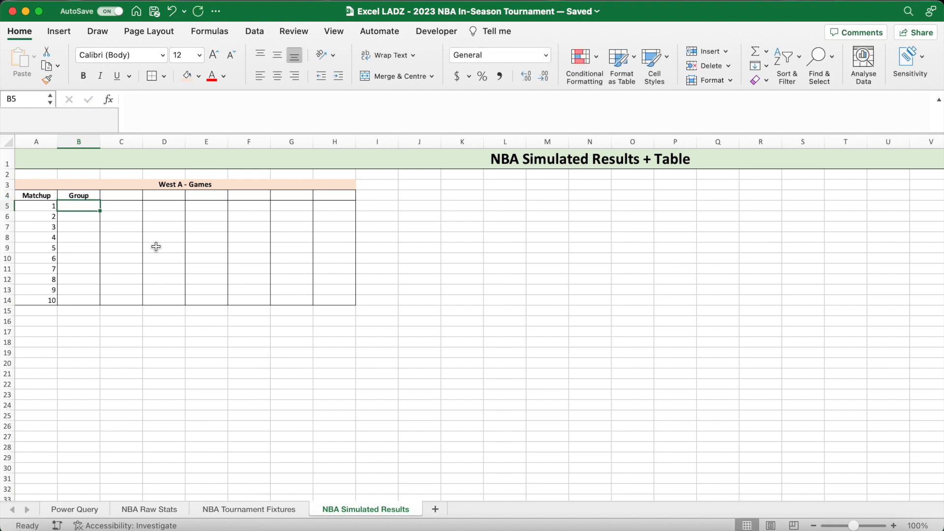
- Link B5 to the West A heading with ='NBA Tournament Fixtures'!$B$5 and fill it down to B14
type("=")
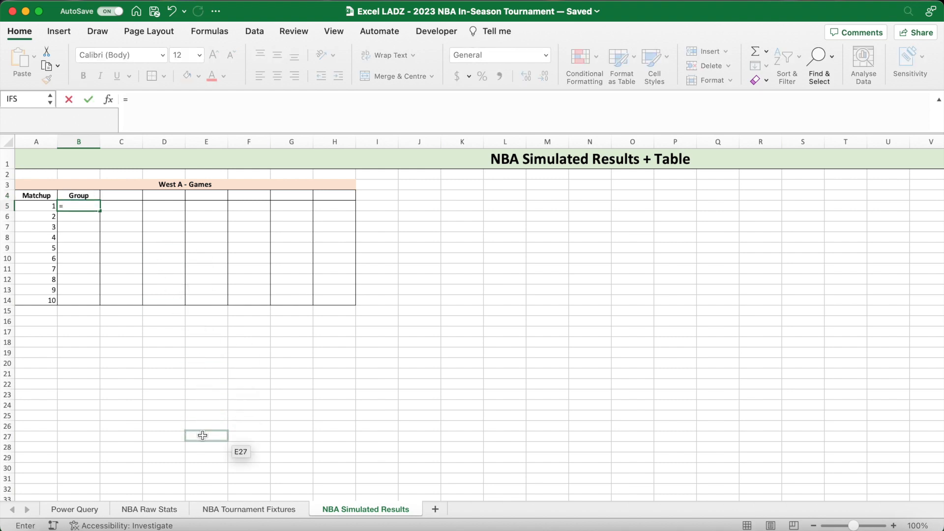
left_click(176, 506)
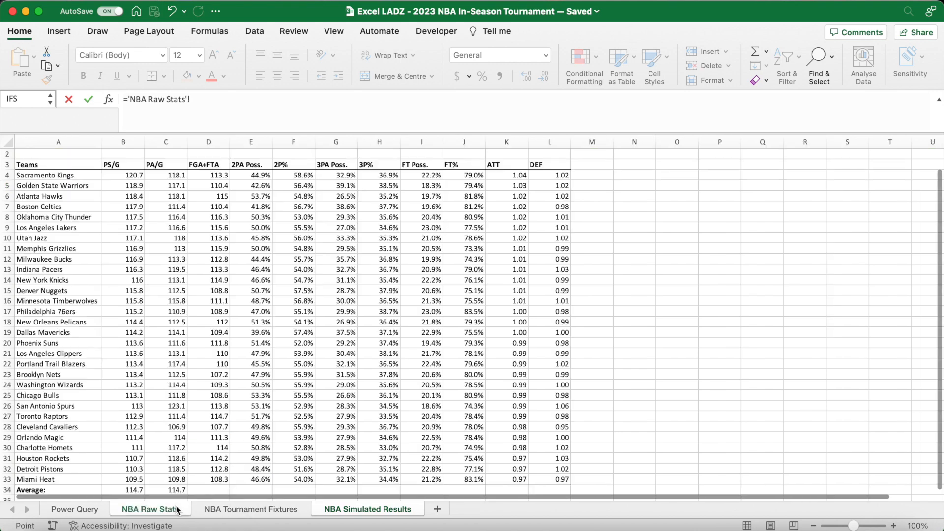
left_click(217, 508)
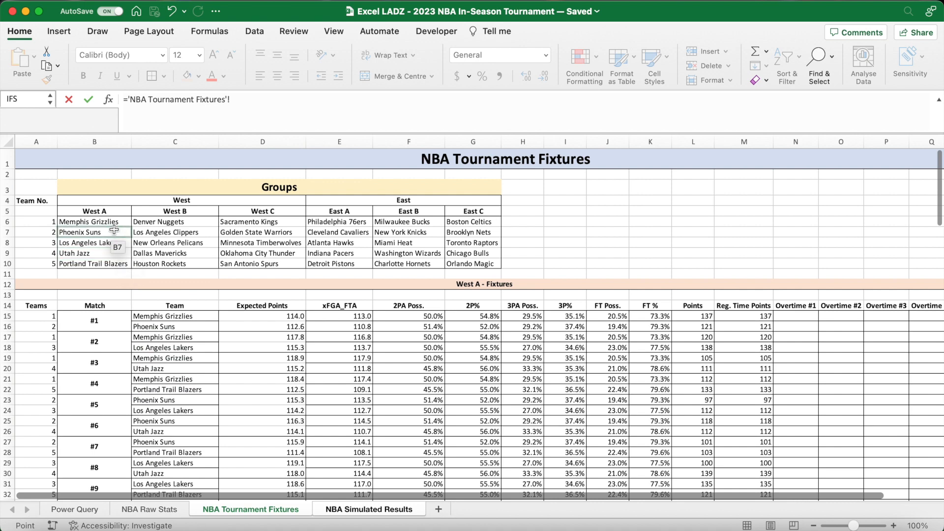
left_click(112, 215)
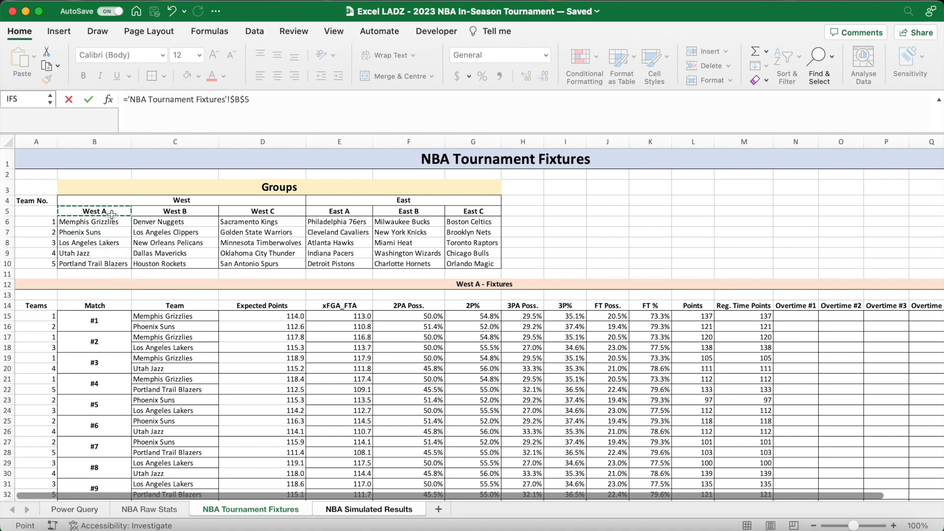
key("Return")
left_click(99, 208)
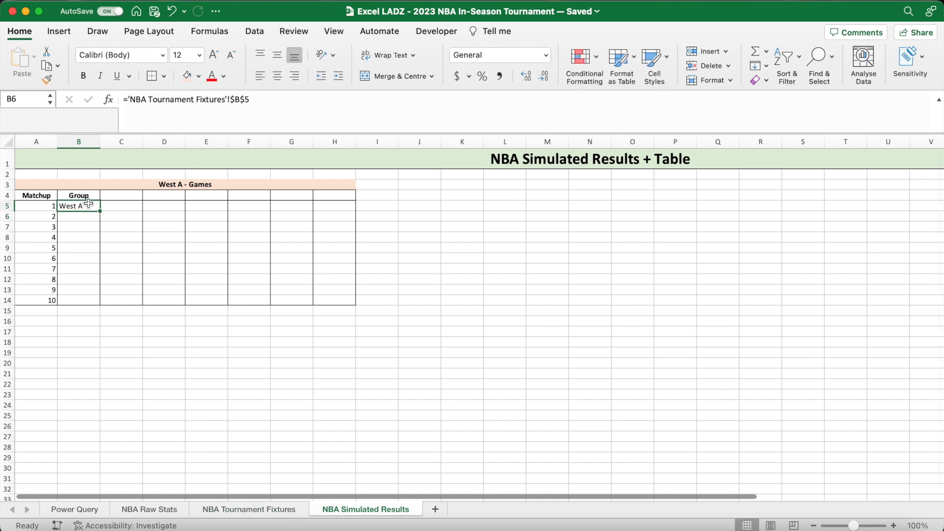
left_click_drag(98, 208, 95, 303)
left_click(130, 249)
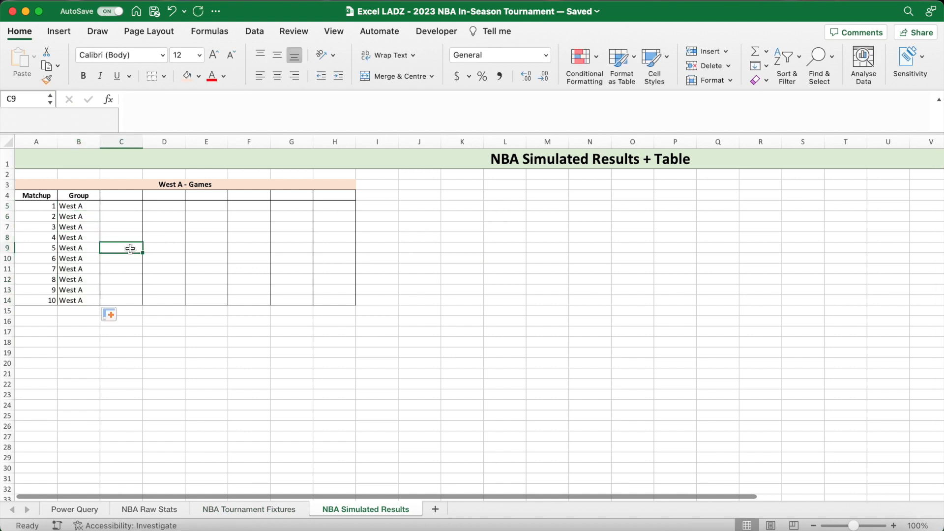
- Enter the header "Home Team" in C4 and fit column C's width to it
left_click(123, 195)
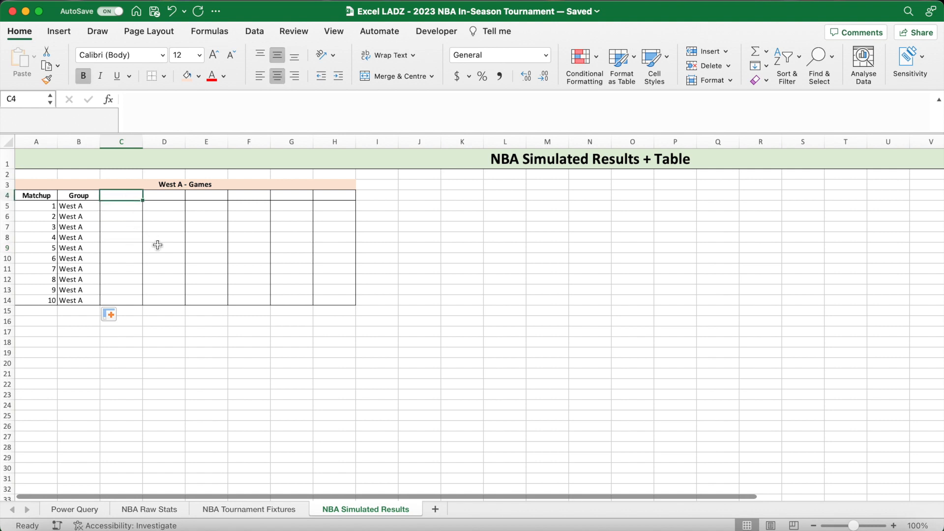
type("Home Team")
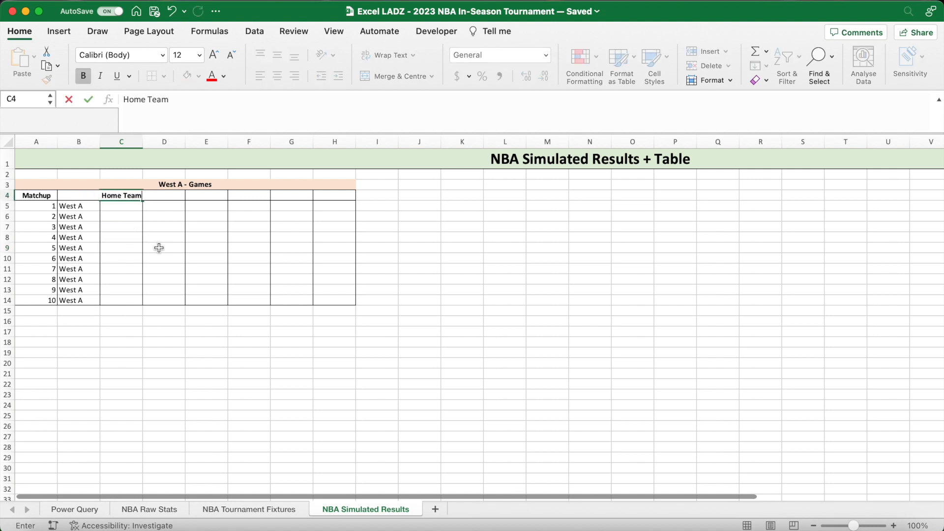
key("Return")
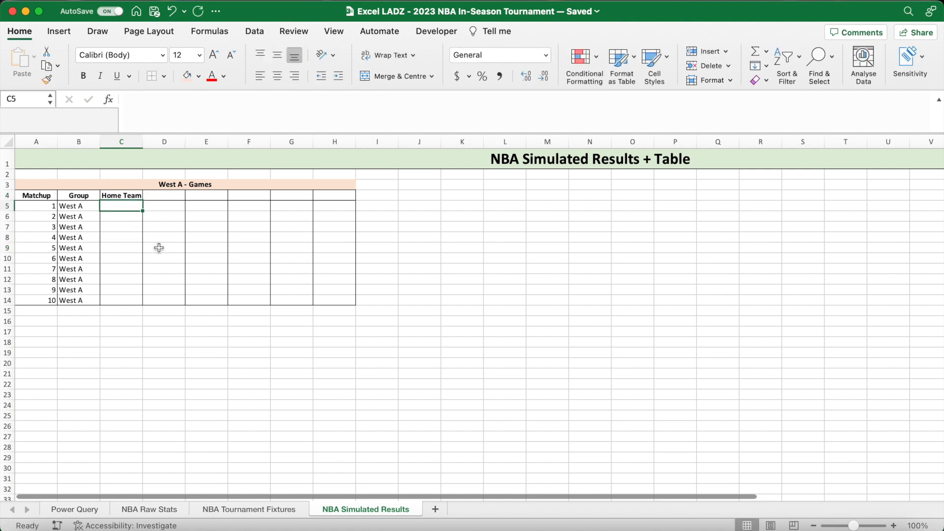
double_click(143, 141)
- Enter =OFFSET('NBA Tournament Fixtures'!$C$15,-2+A5*2,0) in C5 to pull the home team for the first matchup
type("=OF")
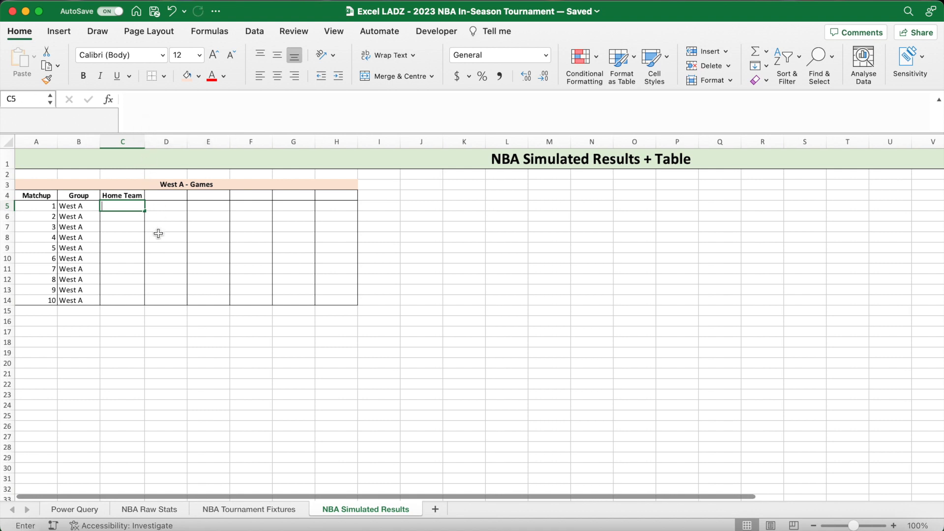
type("FSET")
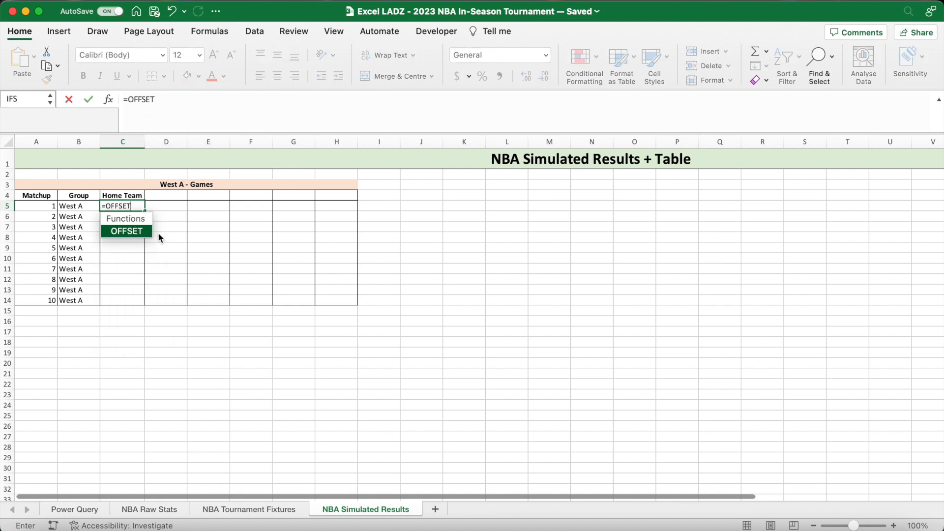
type("(")
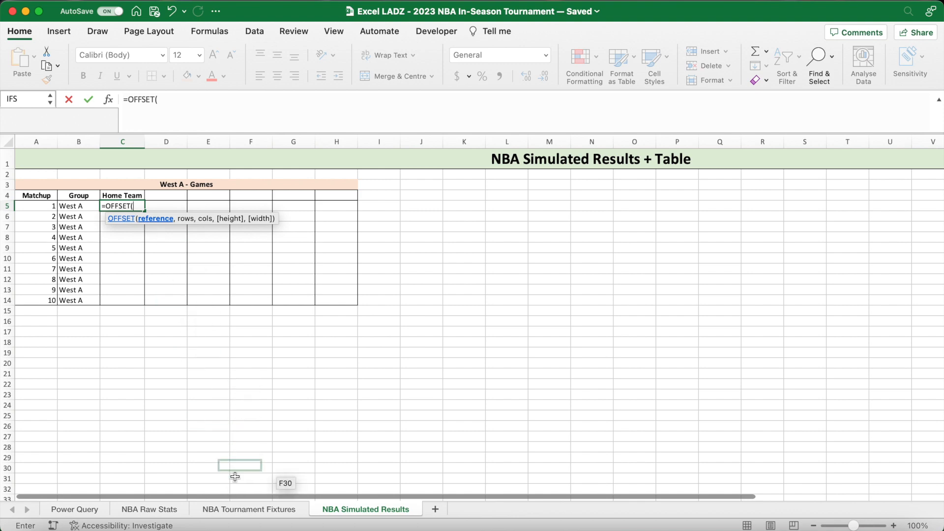
left_click(248, 509)
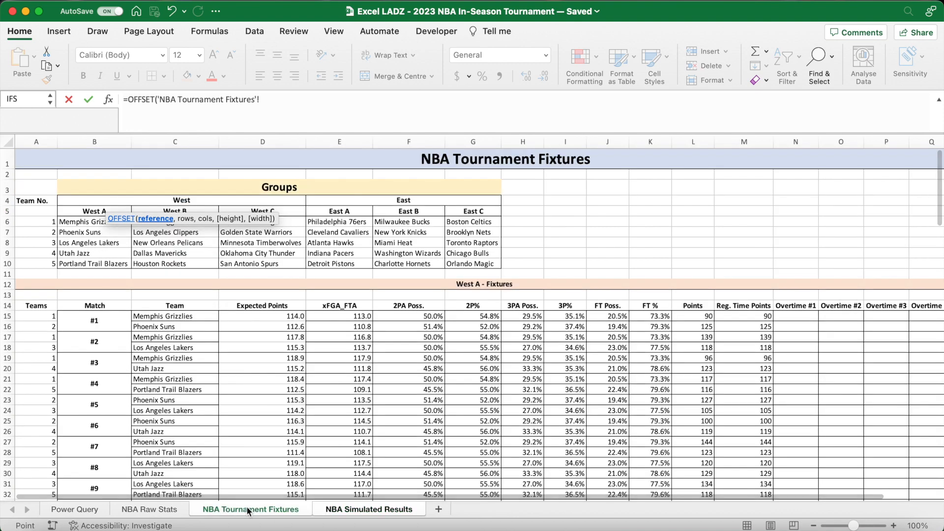
left_click(173, 317)
key("F4")
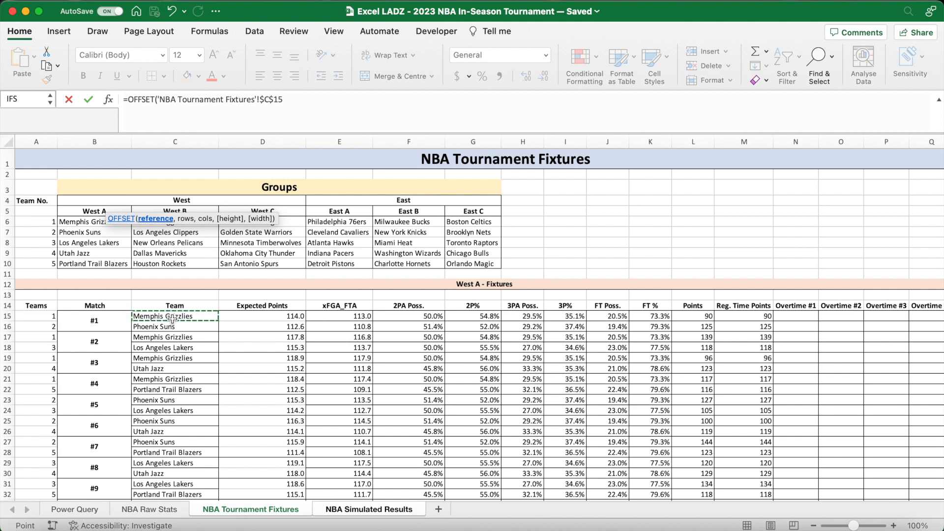
type(",-2+")
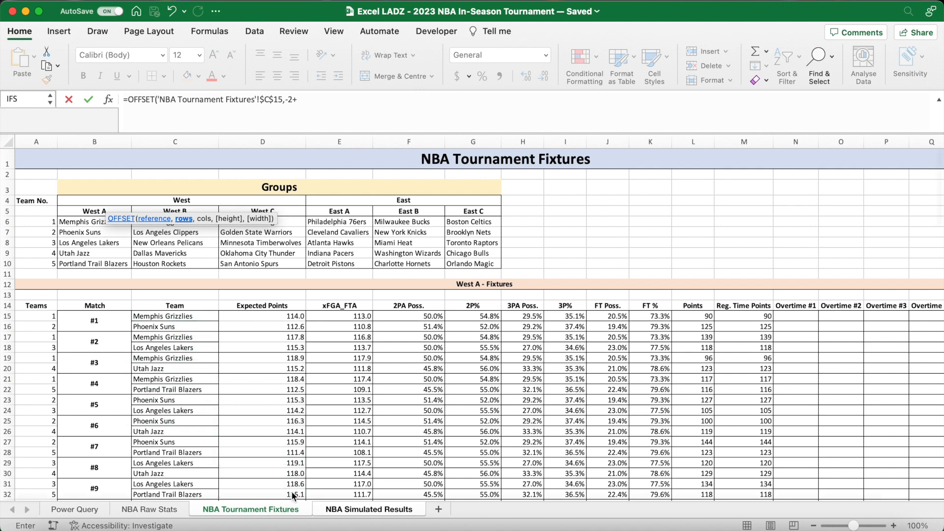
left_click(309, 512)
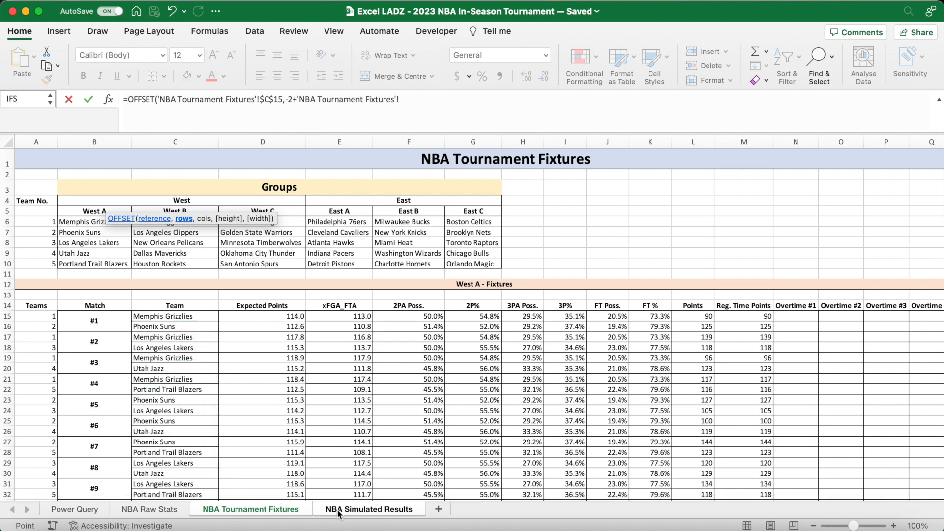
left_click(354, 509)
left_click_drag(387, 100, 298, 105)
key("BackSpace")
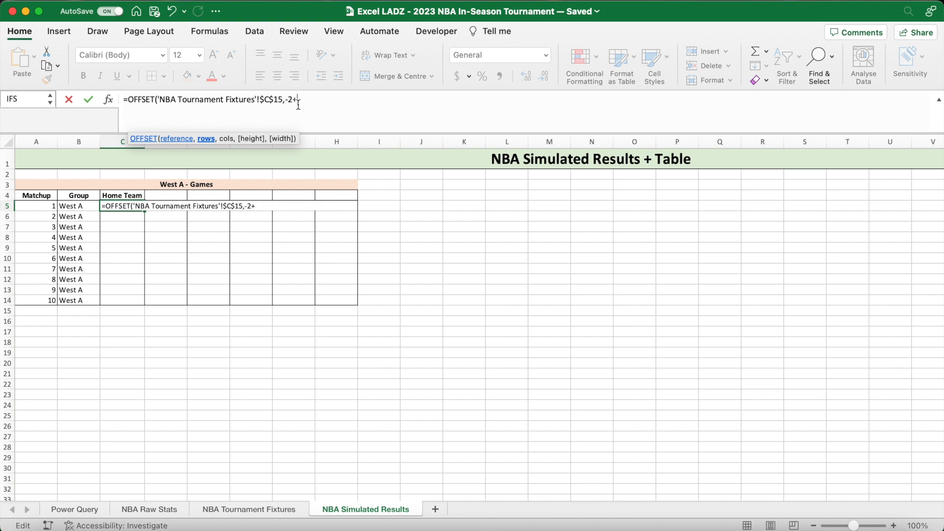
left_click(51, 206)
left_click_drag(388, 100, 297, 104)
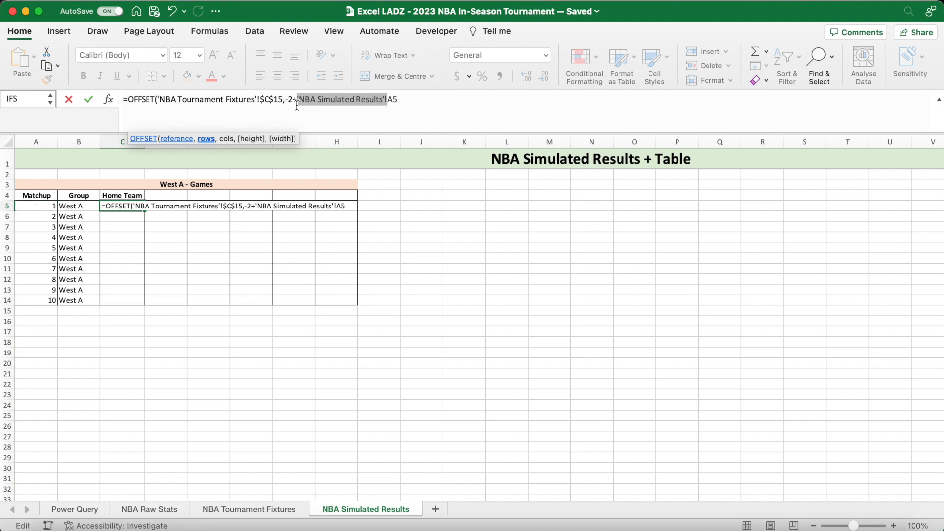
key("BackSpace")
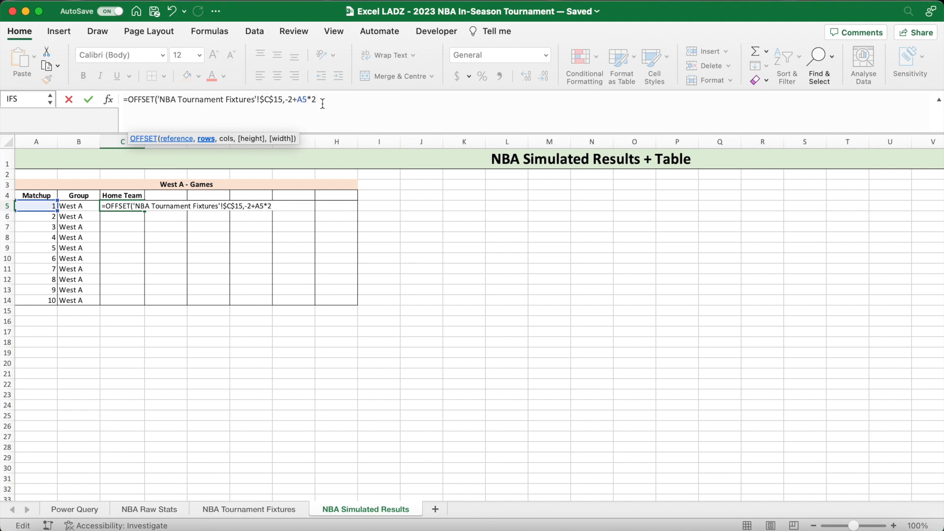
type(",0)")
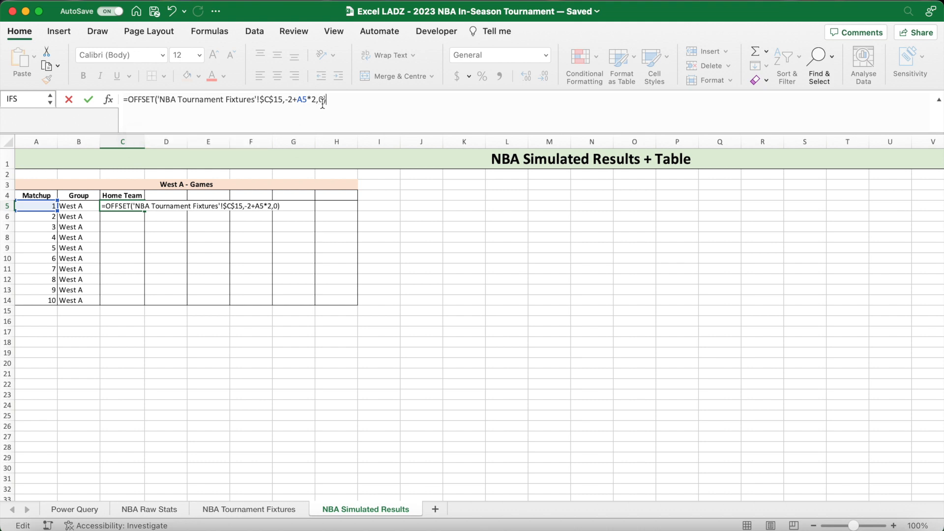
key("Return")
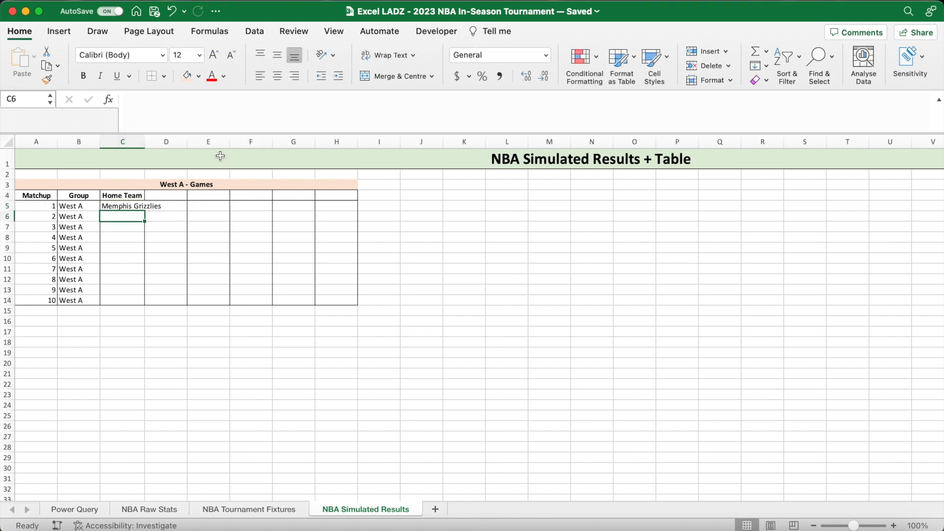
- Fill the home team formula from C5 down to C14 without formatting and widen column C to fit the team names
double_click(145, 142)
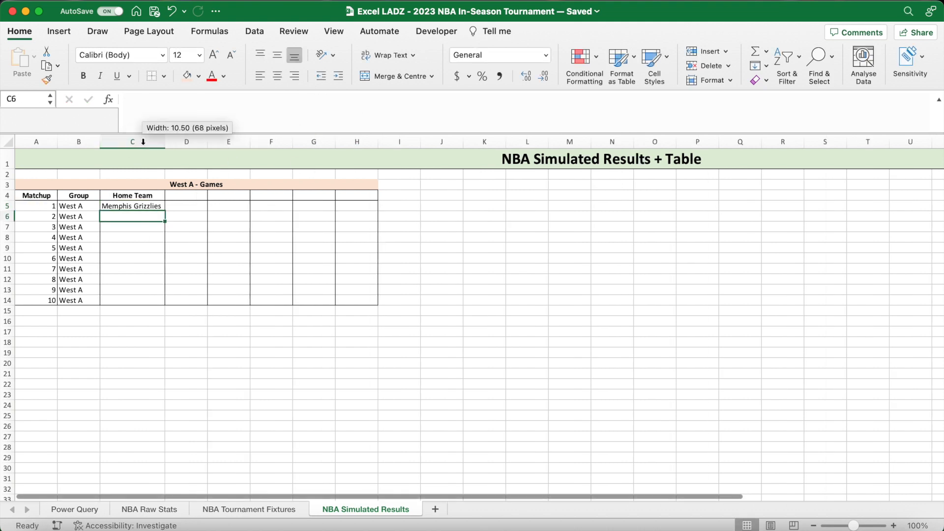
left_click(156, 205)
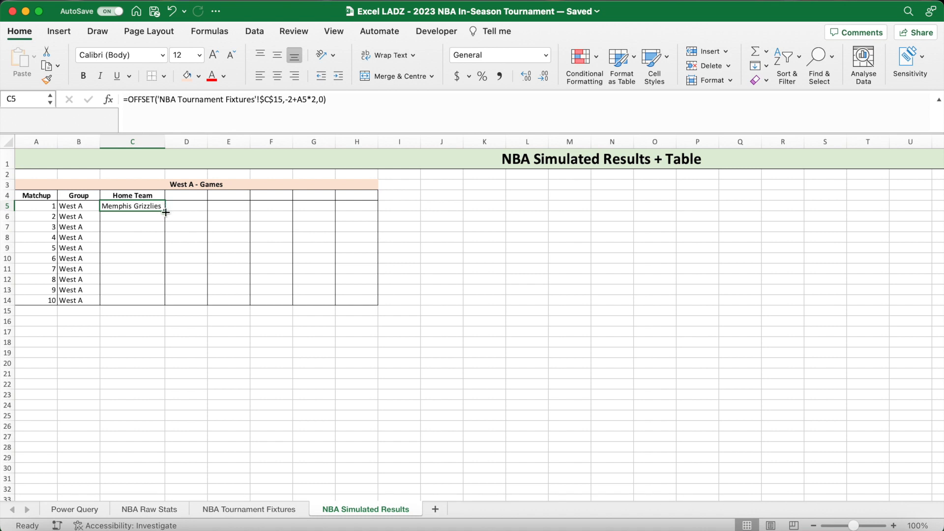
double_click(166, 212)
left_click(176, 314)
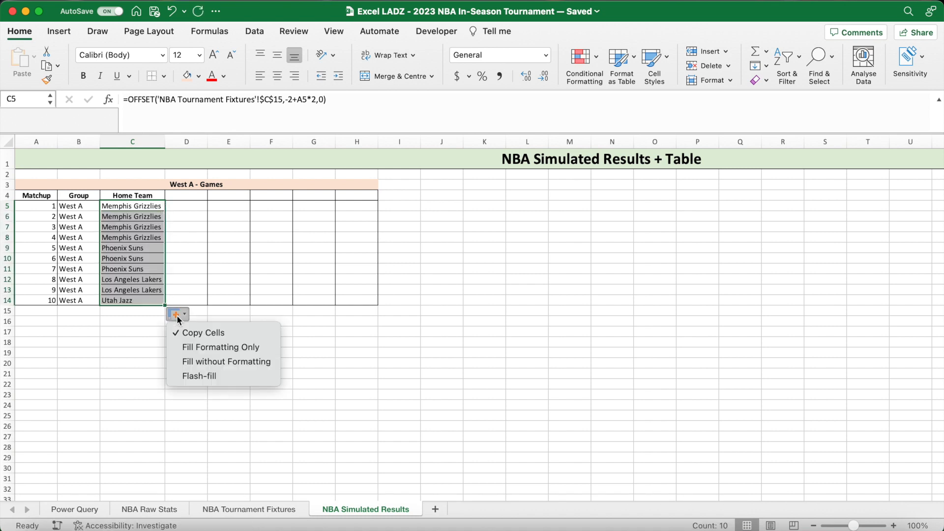
left_click(208, 365)
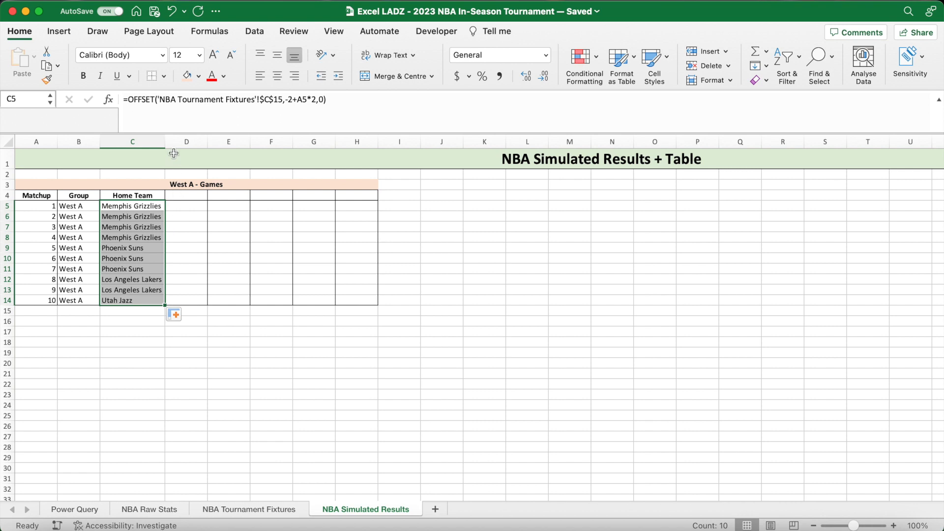
left_click_drag(168, 144, 174, 143)
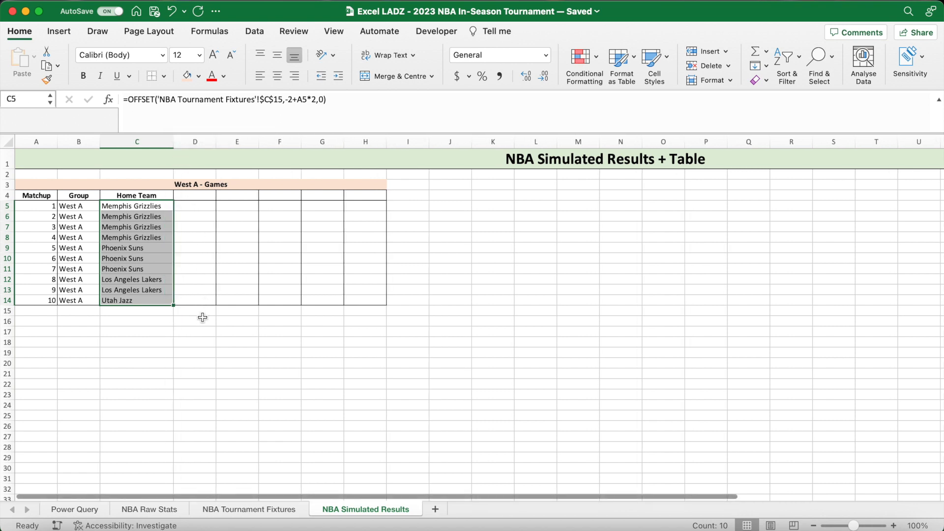
left_click(202, 323)
- Enter the header "Away Team" in H4 and widen column H
left_click(359, 195)
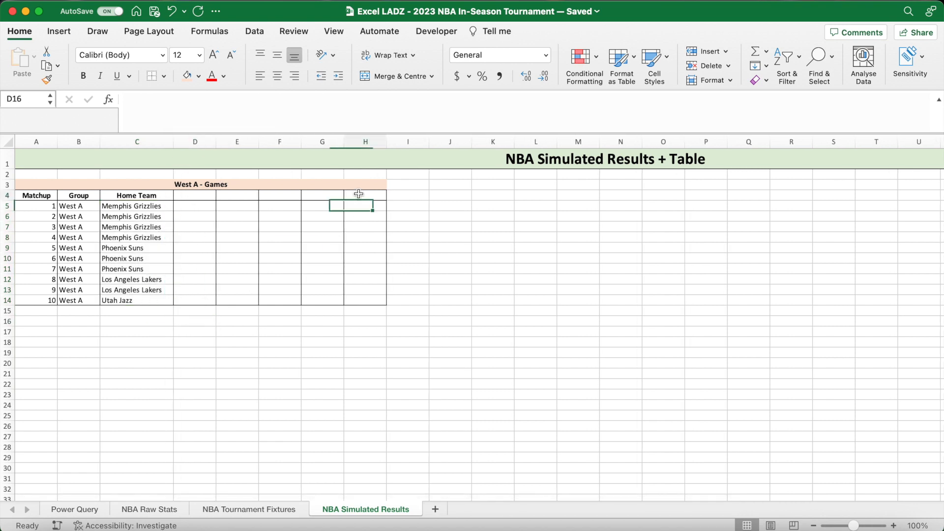
type("Away ")
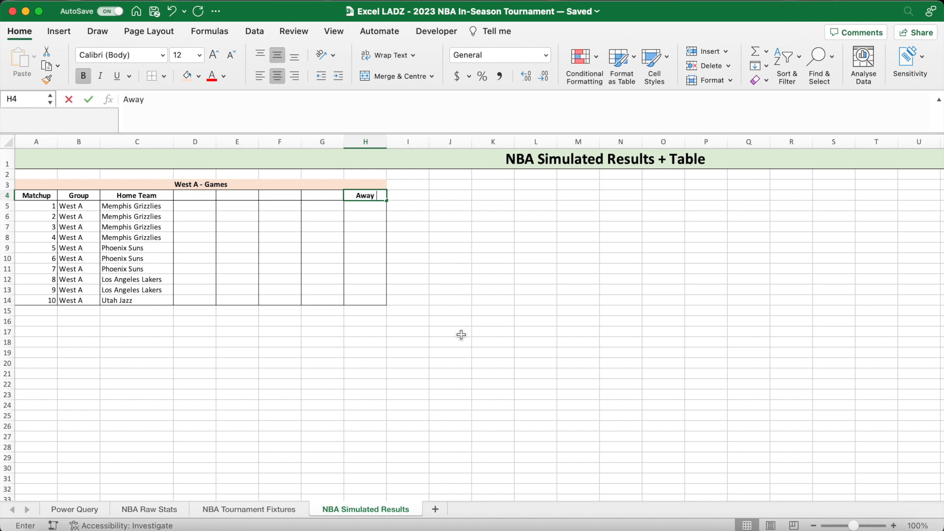
type("team")
key("BackSpace")
key("BackSpace")
key("BackSpace")
key("BackSpace")
type("Team")
key("Return")
left_click_drag(387, 141, 415, 142)
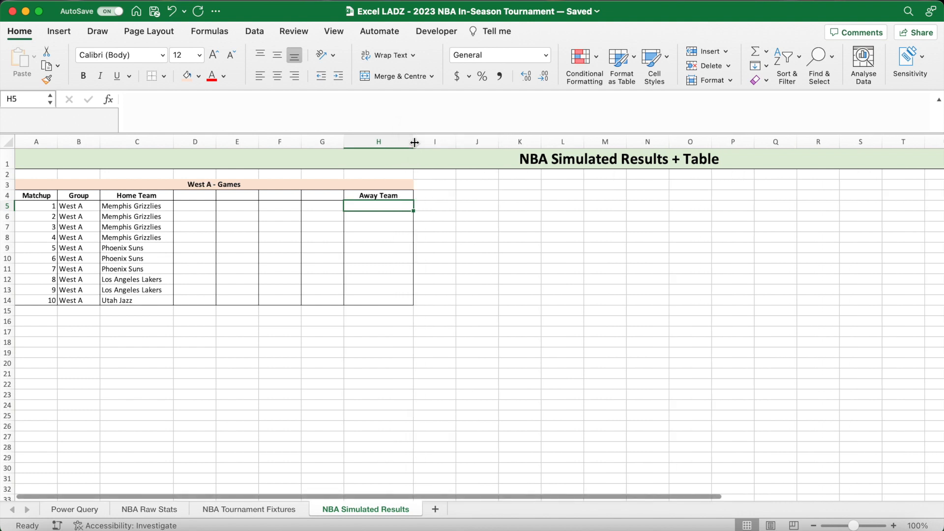
- Enter =OFFSET('NBA Tournament Fixtures'!$C$16,-2+A5*2,0) in H5 to pull the away team for the first matchup
type("=OFFSET(")
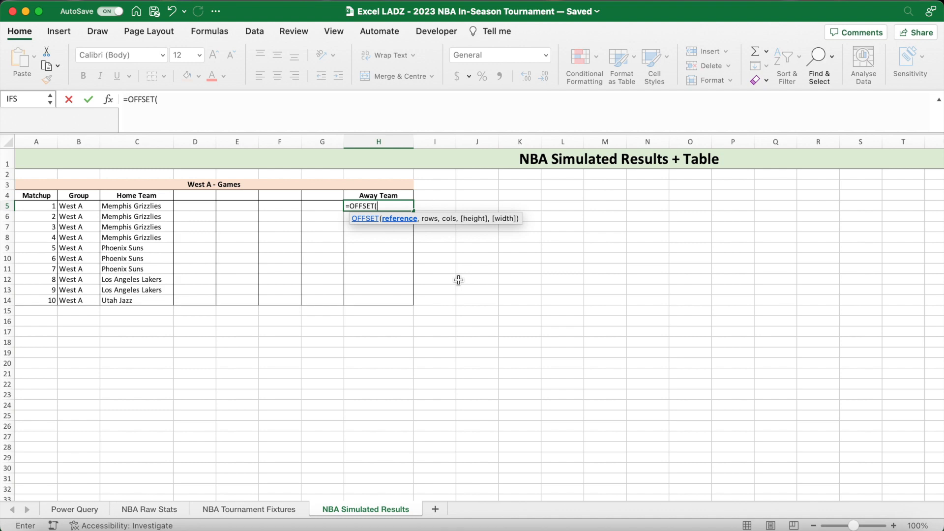
left_click(283, 508)
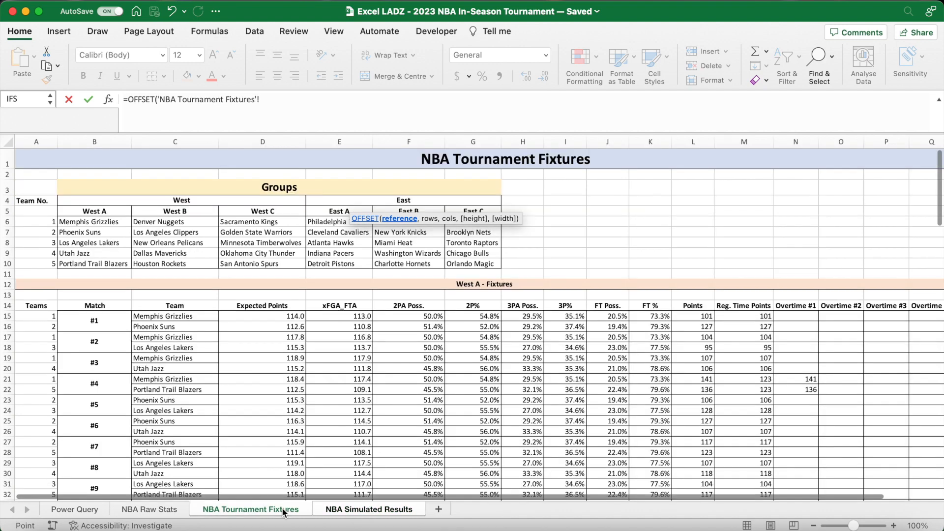
left_click(190, 326)
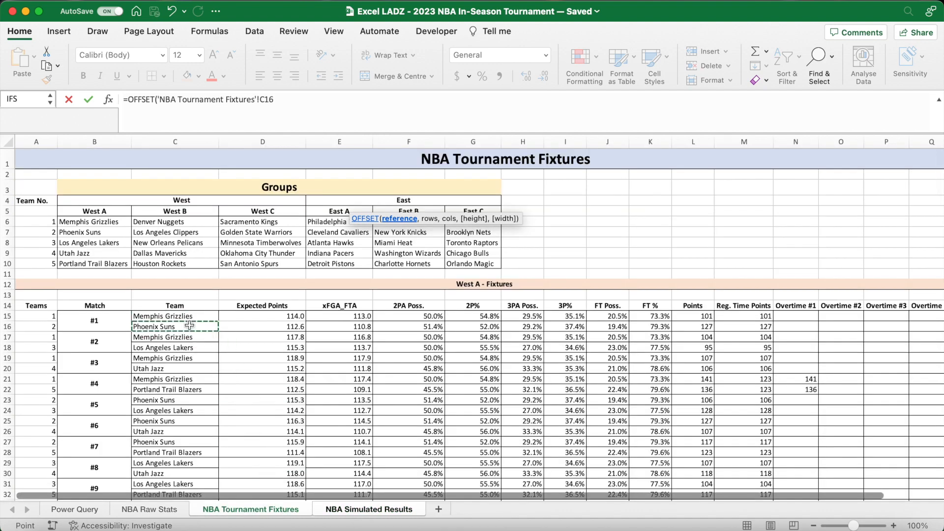
key("F4")
type(",")
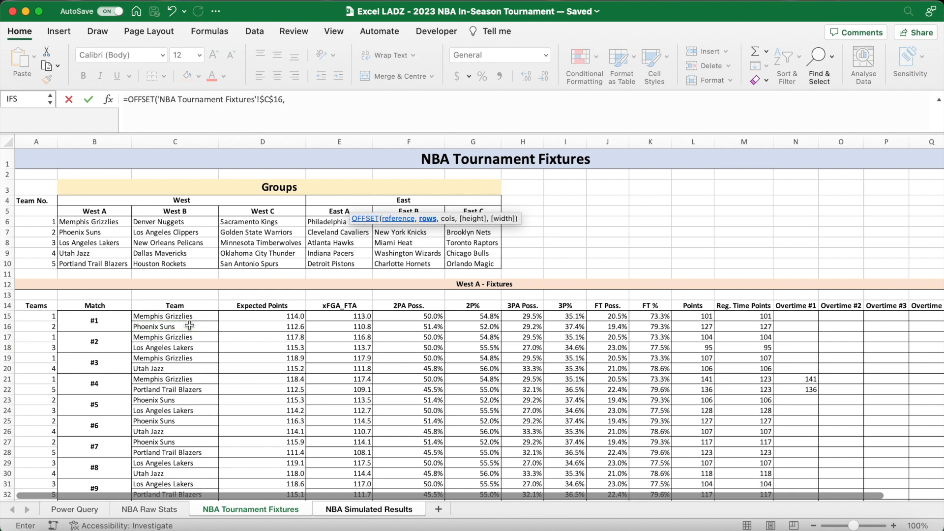
type("-2+")
left_click(369, 509)
left_click(37, 205)
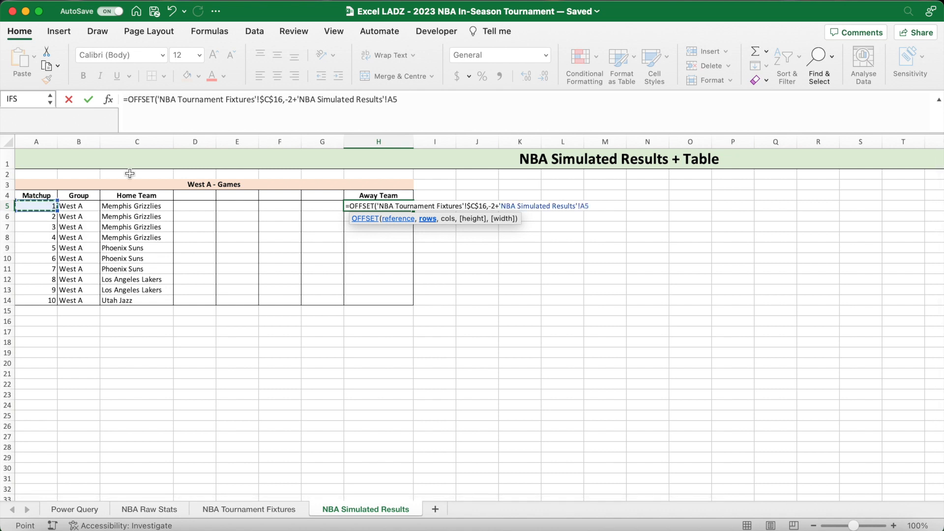
left_click_drag(388, 101, 296, 102)
key("BackSpace")
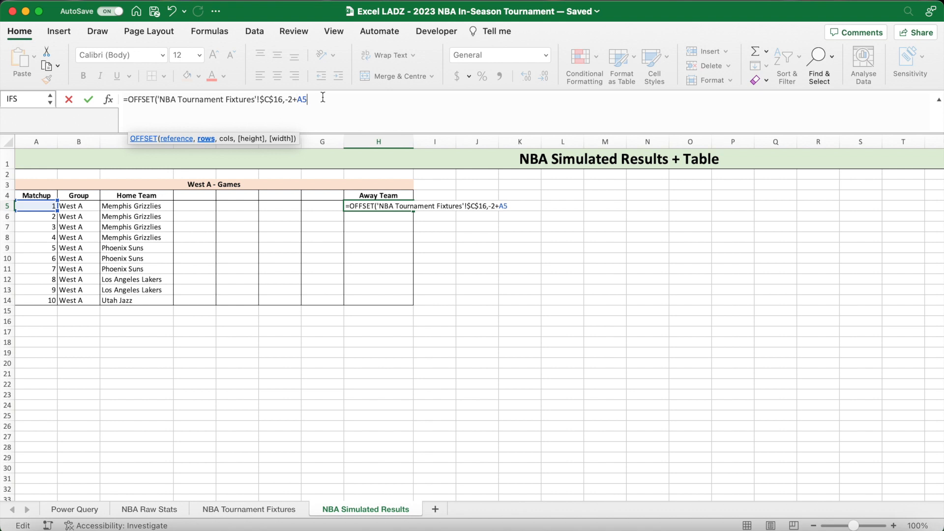
type("*2,0)")
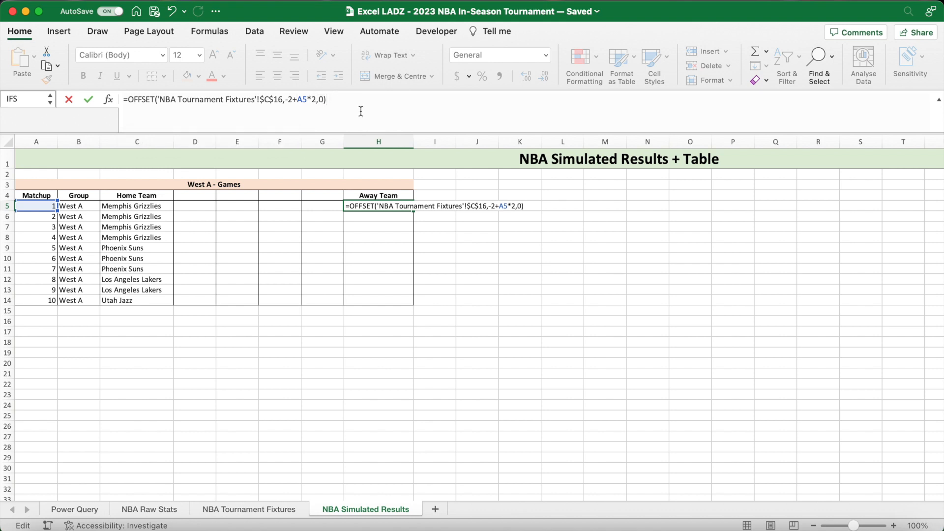
key("Return")
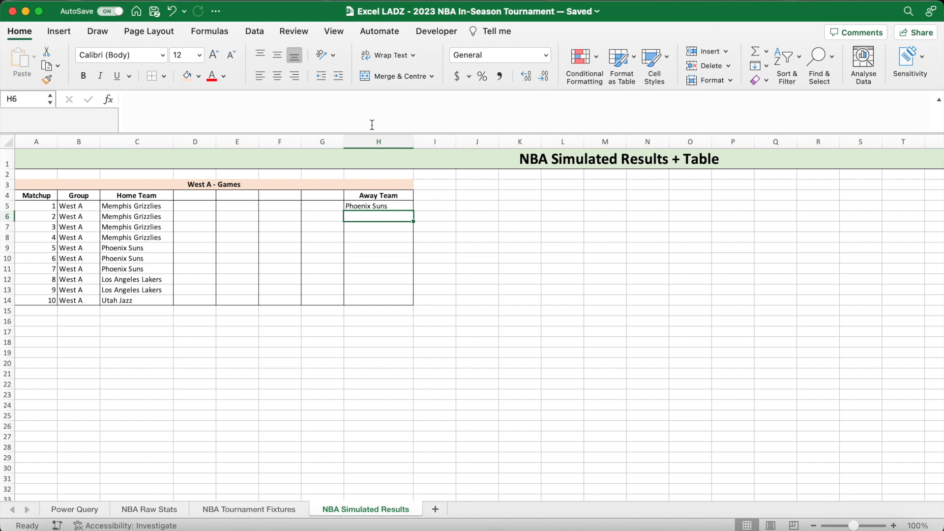
- Fill the away team formula from H5 down to H14 without formatting and widen column H slightly to fit the names
left_click(401, 205)
double_click(415, 212)
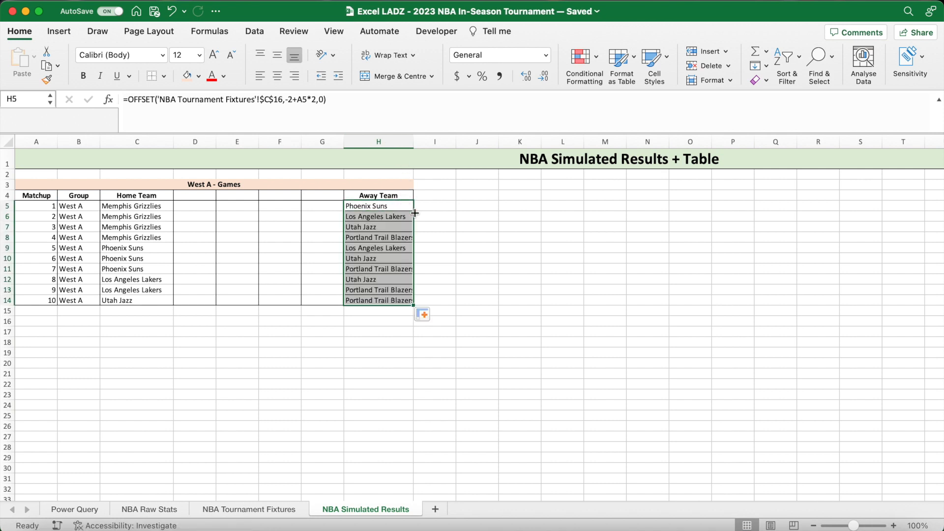
left_click(427, 314)
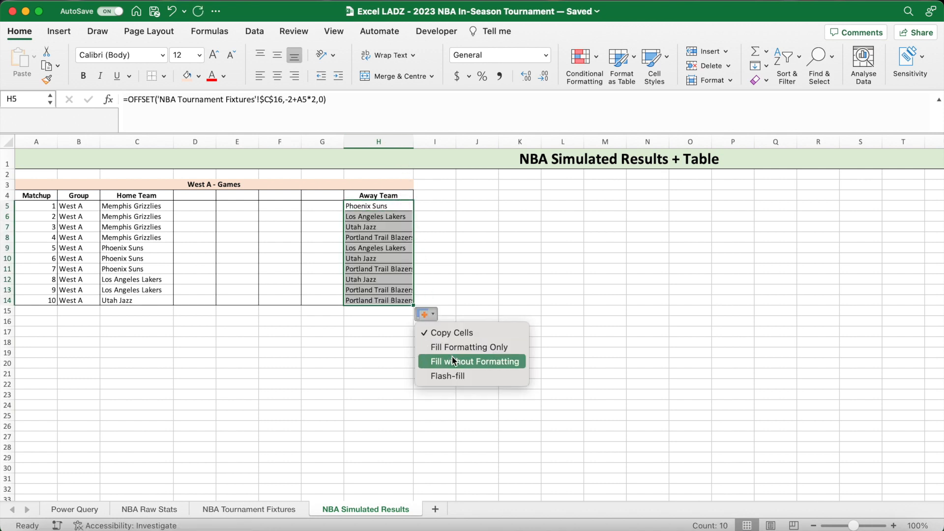
left_click(451, 361)
left_click_drag(415, 143, 419, 143)
left_click(440, 321)
- Enter the header "Points" in E4 of the West A games table
left_click(250, 196)
type("Points")
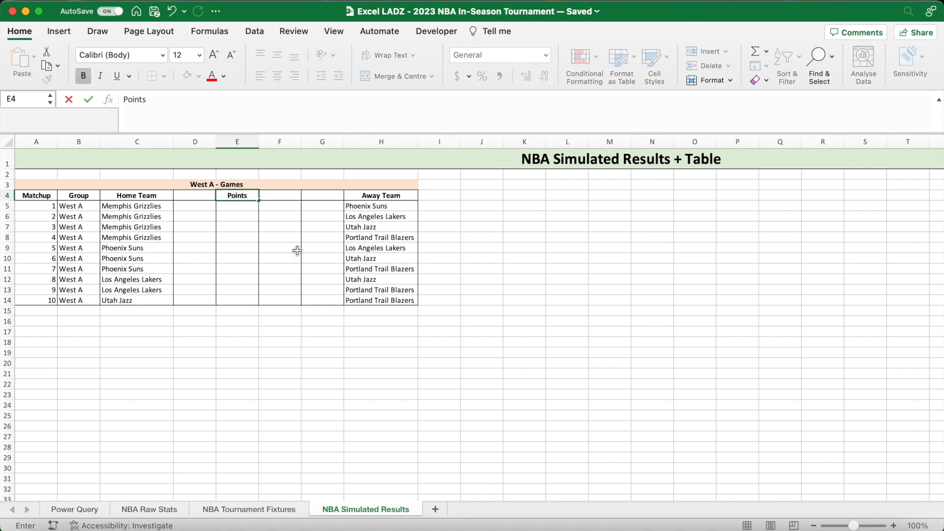
key("Return")
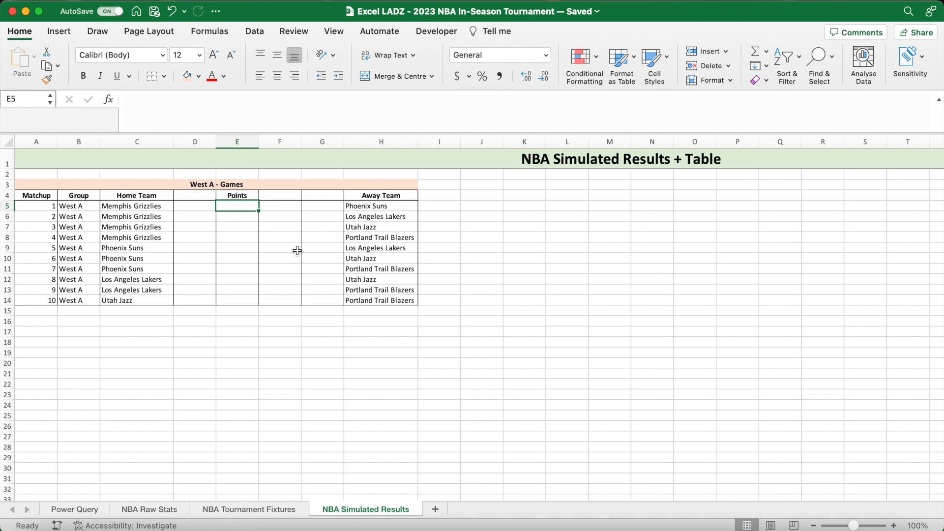
- Enter =OFFSET('NBA Tournament Fixtures'!$L$15,-2+A5*2,0) in E5 to pull the home team's points for the first matchup
type("=")
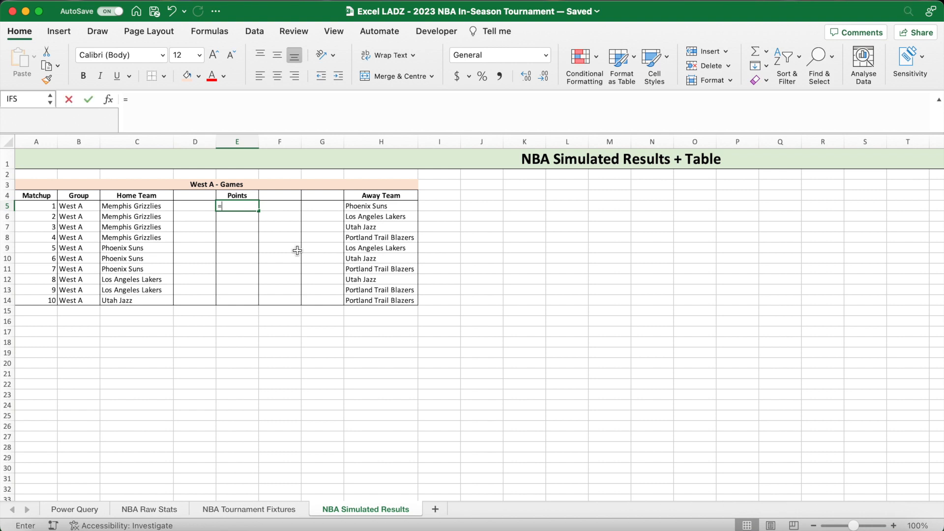
type("OFFSET(")
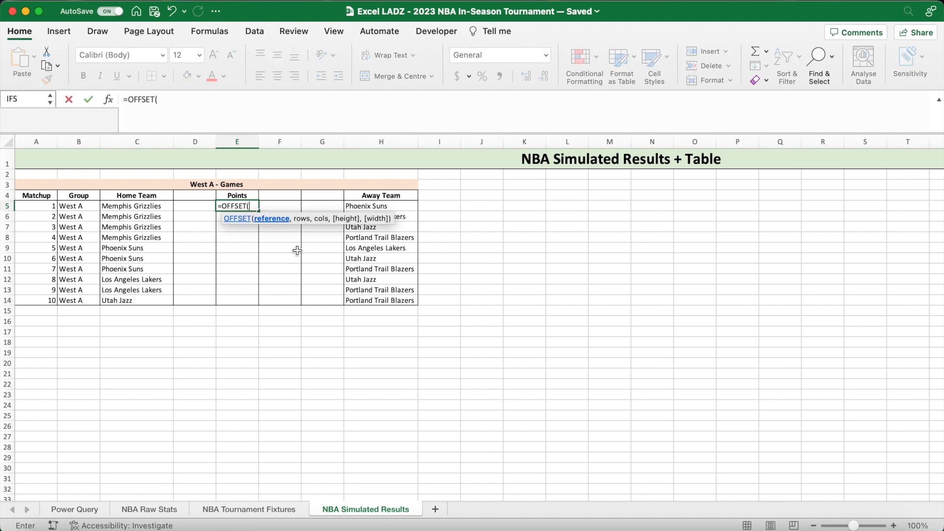
left_click(279, 510)
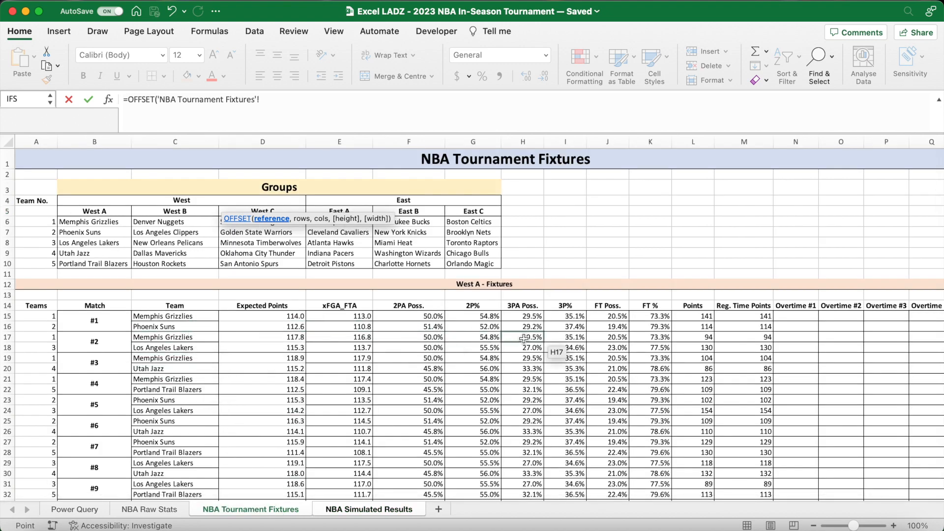
left_click(683, 317)
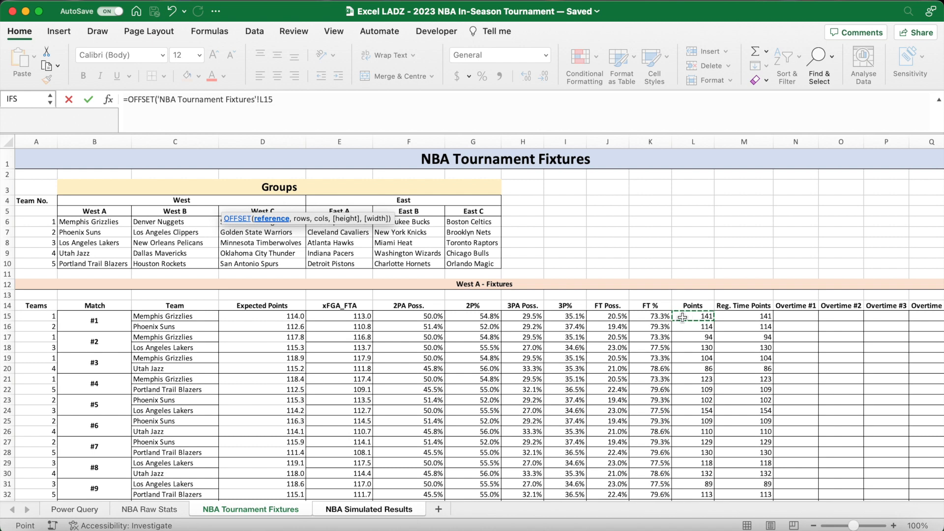
type(",-2+A5")
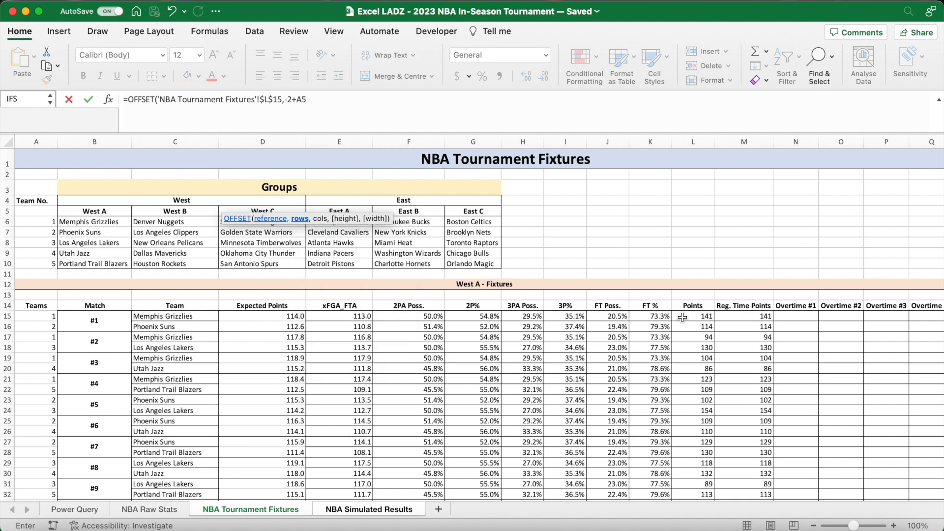
type("*2,0")
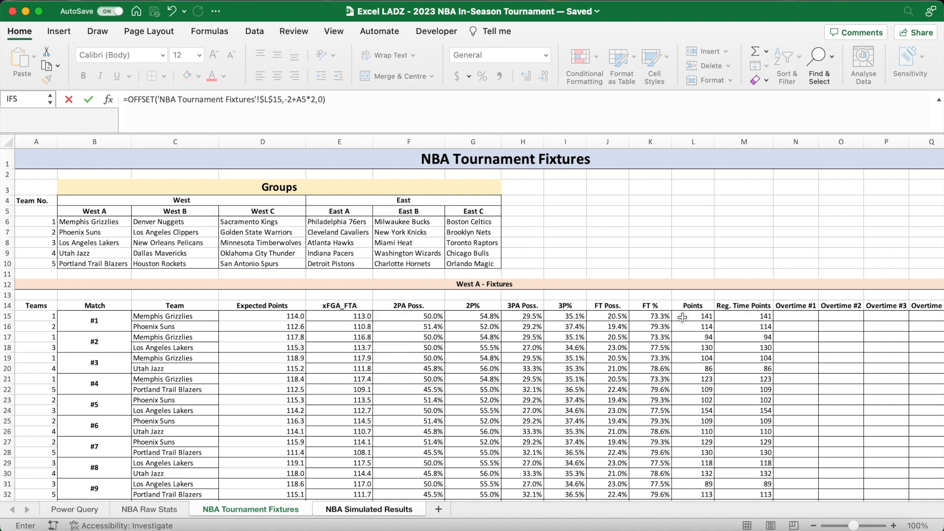
key("Return")
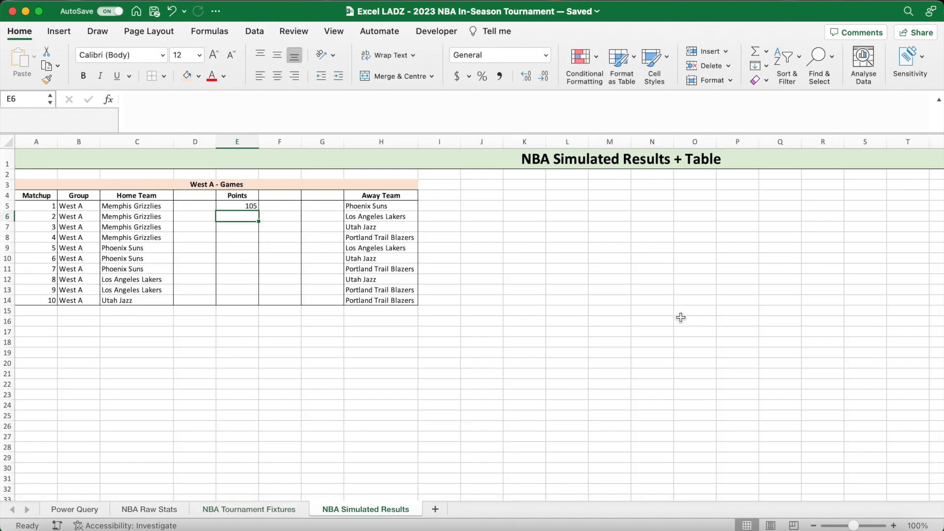
- Fill the home points formula from E5 down to E14 without formatting
left_click(253, 206)
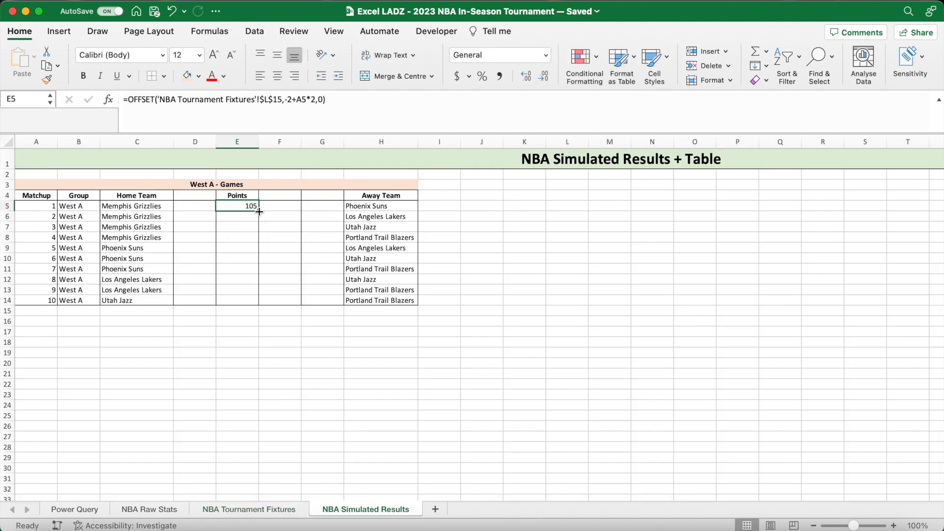
double_click(259, 211)
left_click(271, 314)
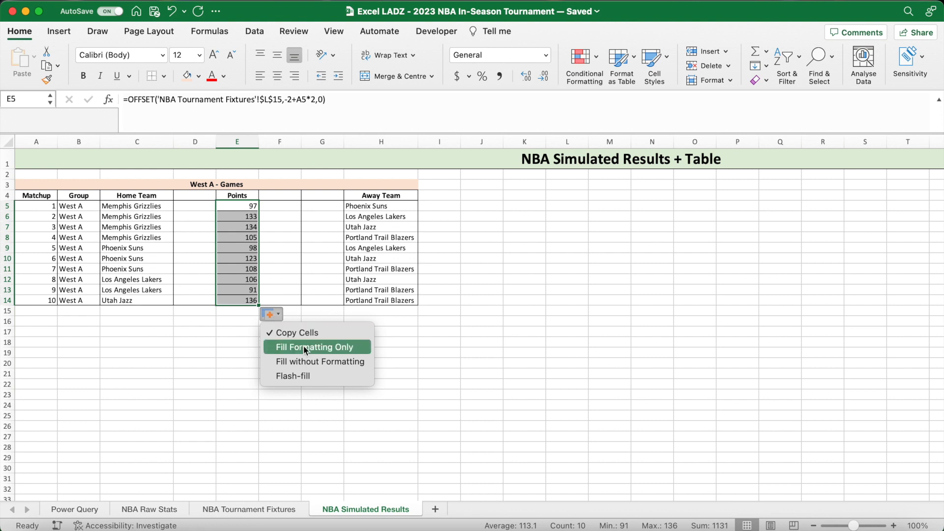
left_click(306, 362)
- Copy the E5 formula into F5 and edit it to =OFFSET('NBA Tournament Fixtures'!$L$16,-2+A5*2,0) for the away team's points
left_click(250, 206)
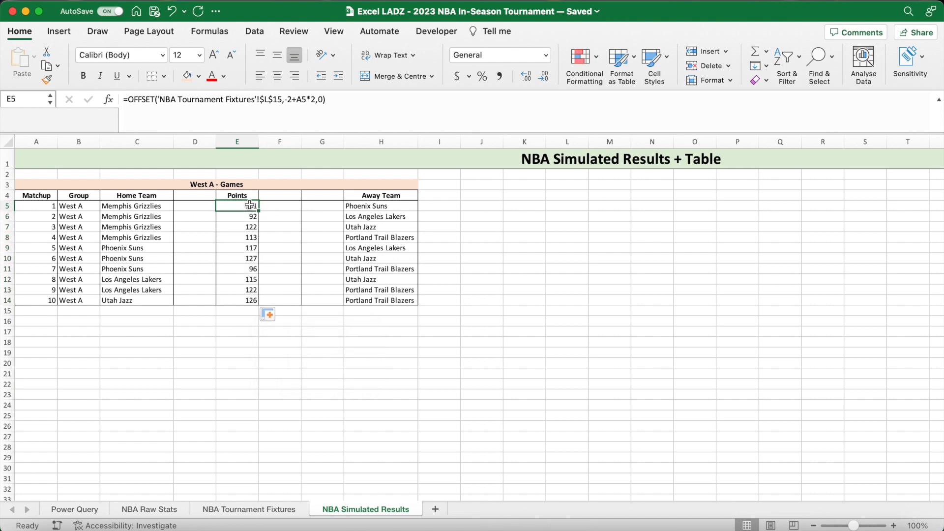
key("super+c")
left_click(276, 205)
key("super+v")
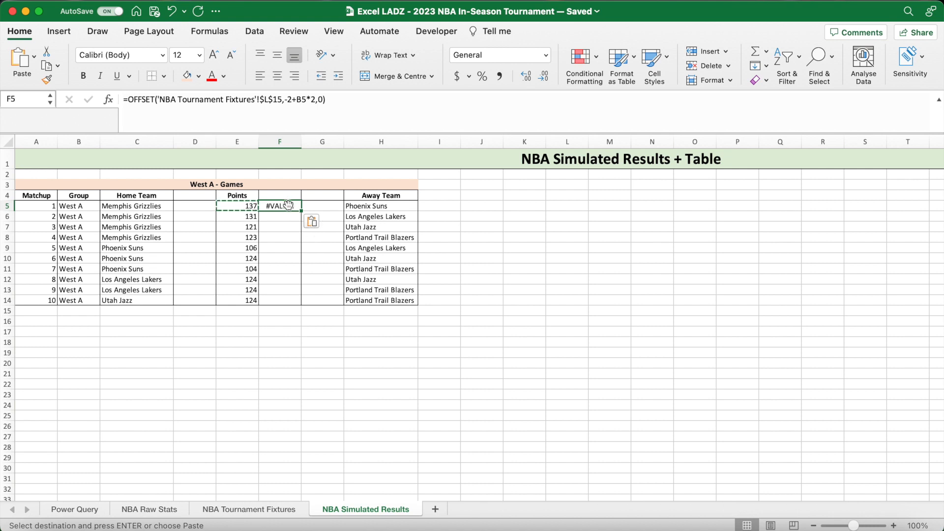
left_click(298, 99)
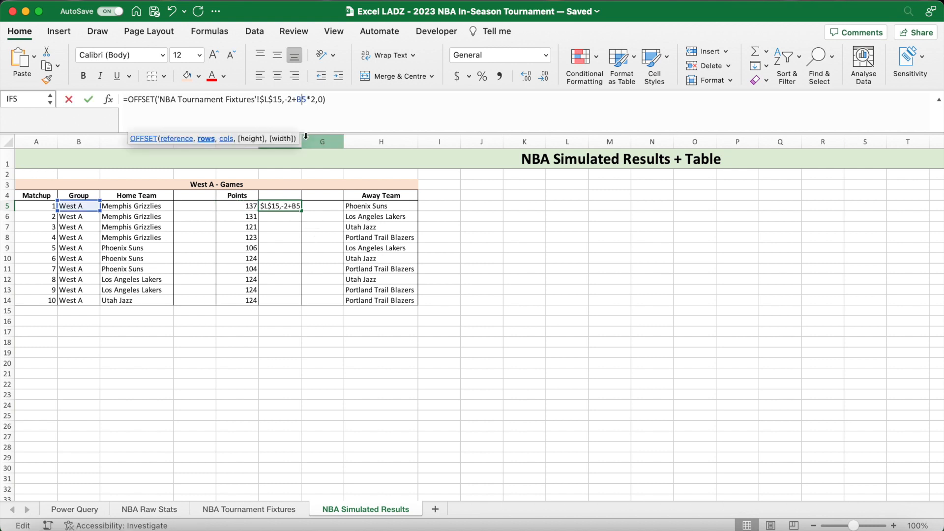
key("BackSpace")
type("A")
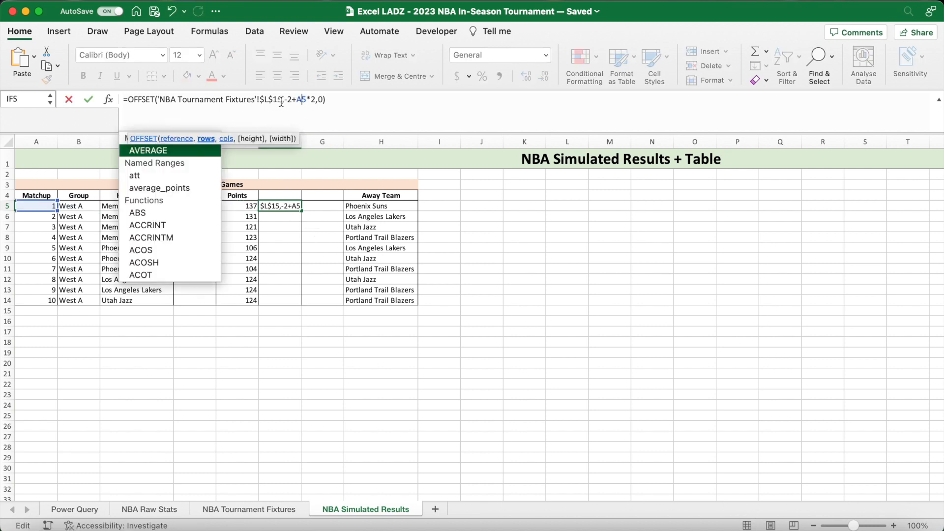
left_click(282, 100)
key("BackSpace")
type("6")
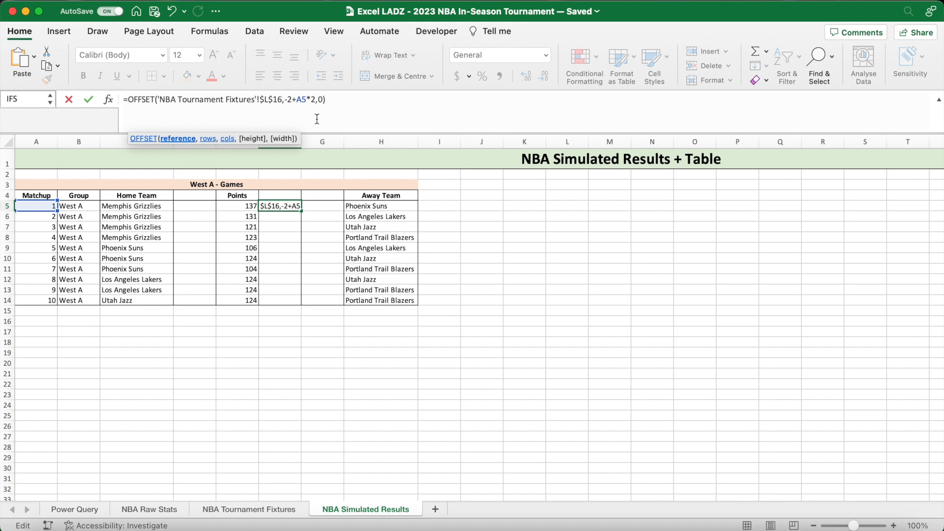
key("ctrl+Return")
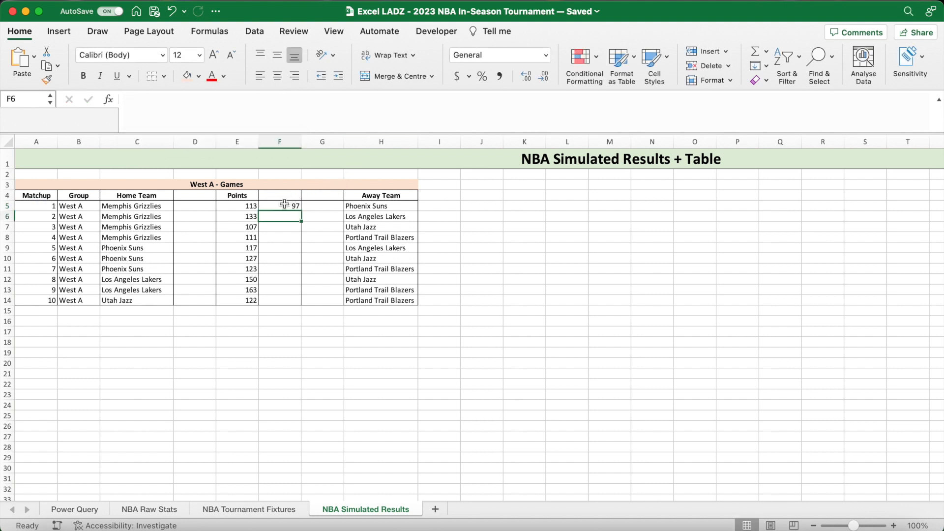
- Fill the away points formula from F5 down to F14 without formatting
double_click(301, 211)
left_click(314, 315)
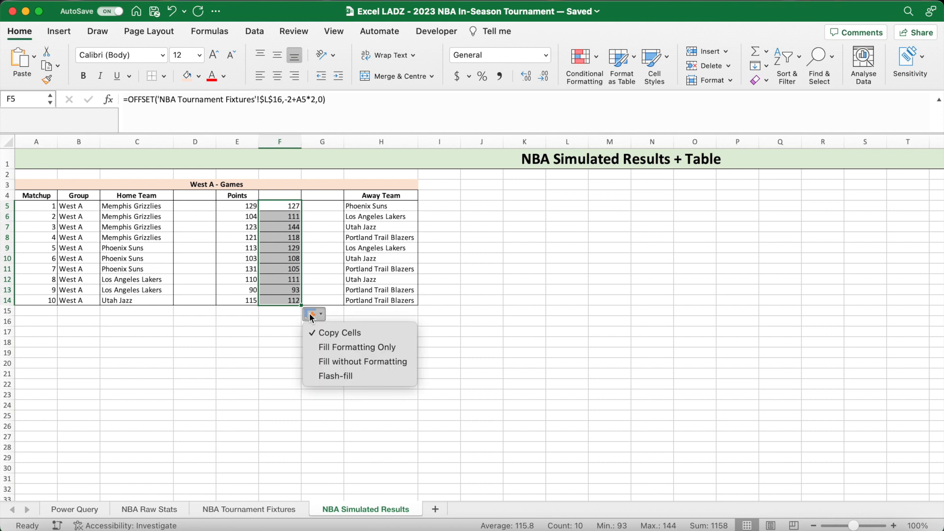
left_click(339, 360)
left_click(280, 342)
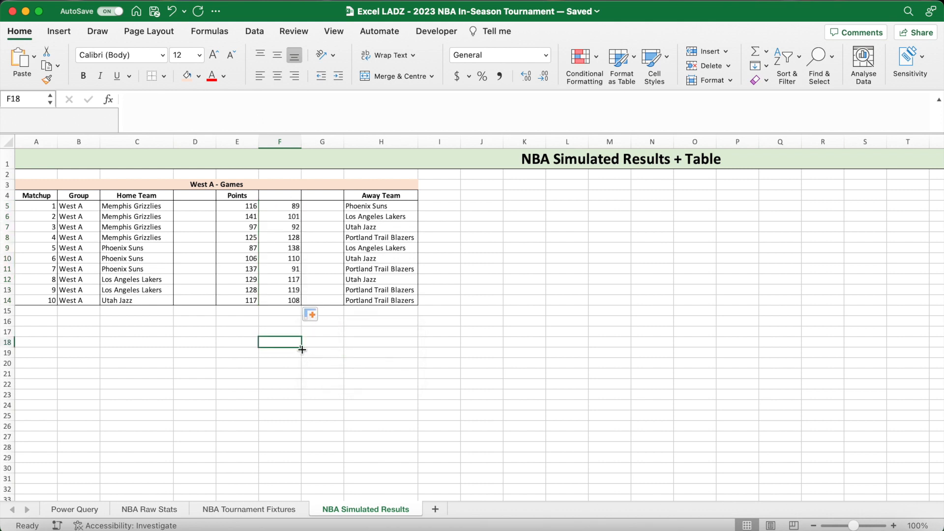
- Enter the header "Points" in F4 above the away team's points
left_click(281, 198)
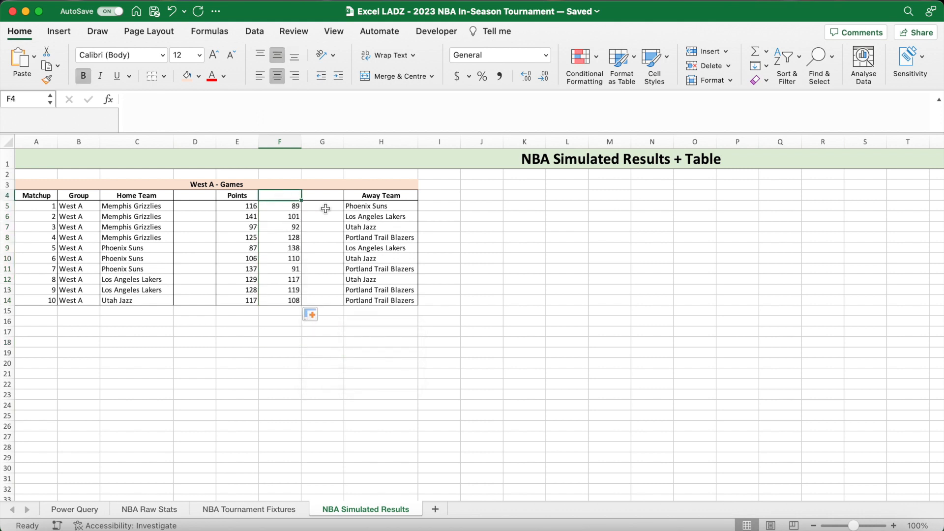
type("Points")
key("Return")
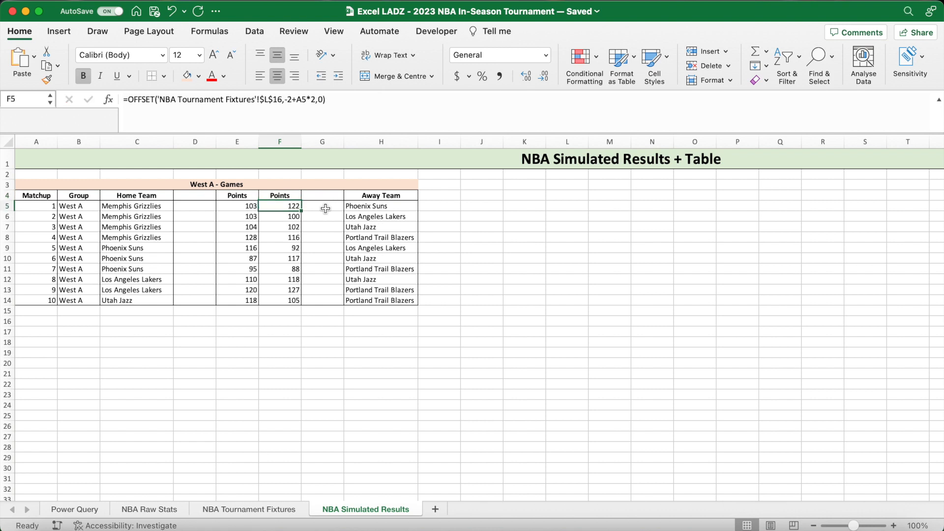
- Recalculate the workbook several times to check that the simulated home and away points update
left_click_drag(280, 345, 279, 348)
left_click(279, 347)
key("F9")
key("F9")
key("F9")
key("F9")
key("F9")
key("F9")
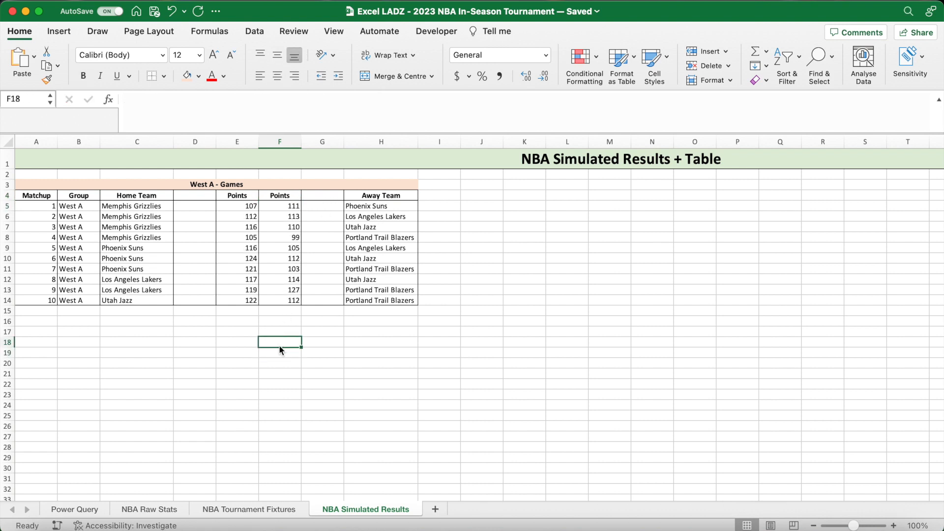
- Enter the header "First Points" in D4 and G4, and widen column G slightly to fit it
left_click(203, 196)
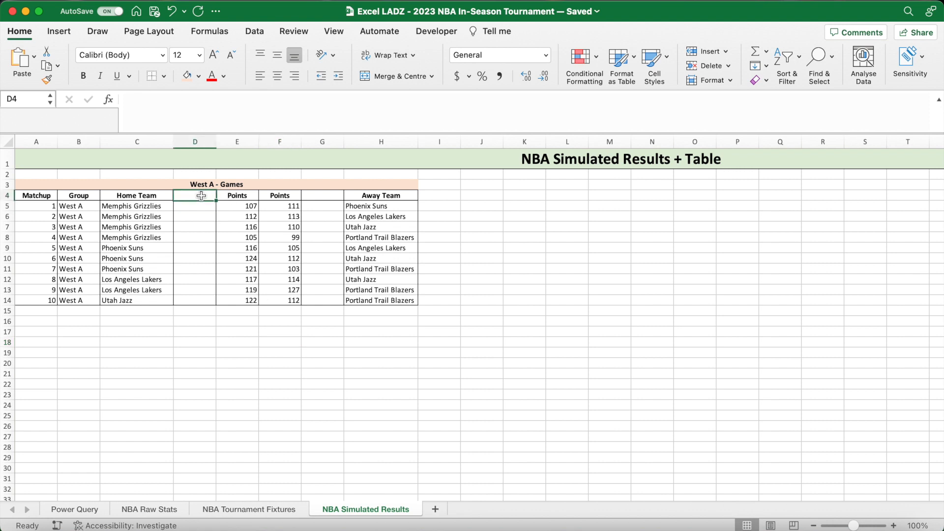
type("First Points")
key("Tab")
key("Tab")
key("Tab")
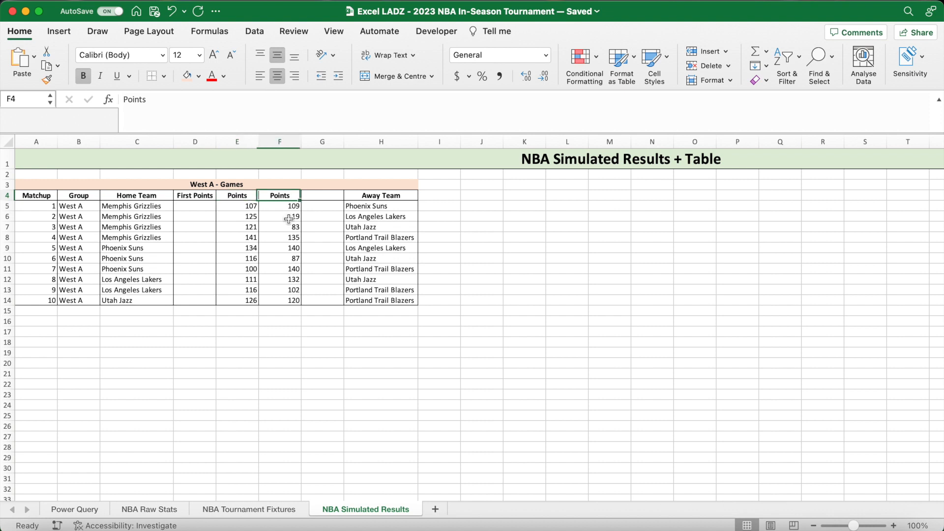
type("First Points")
key("Return")
left_click_drag(343, 142, 345, 162)
left_click(316, 333)
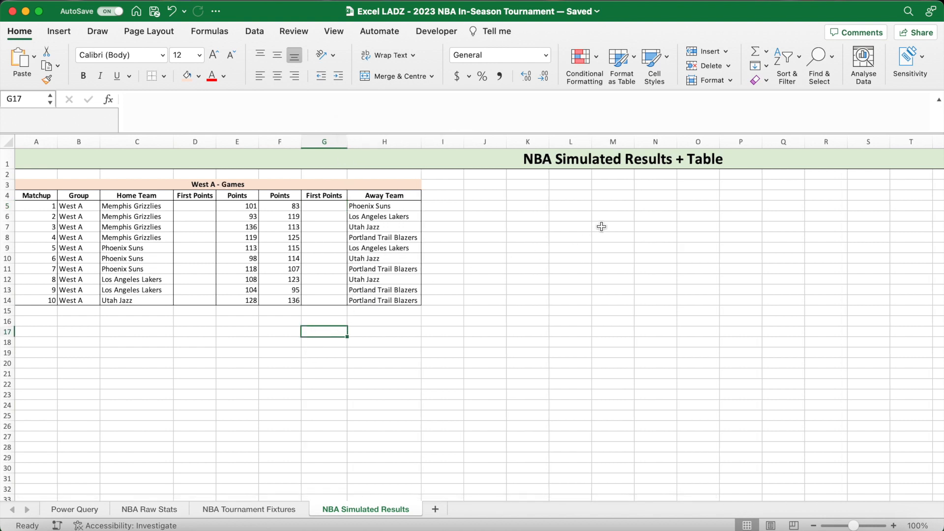
- Select cell P4 in the empty area beyond the West A games table
left_click(734, 185)
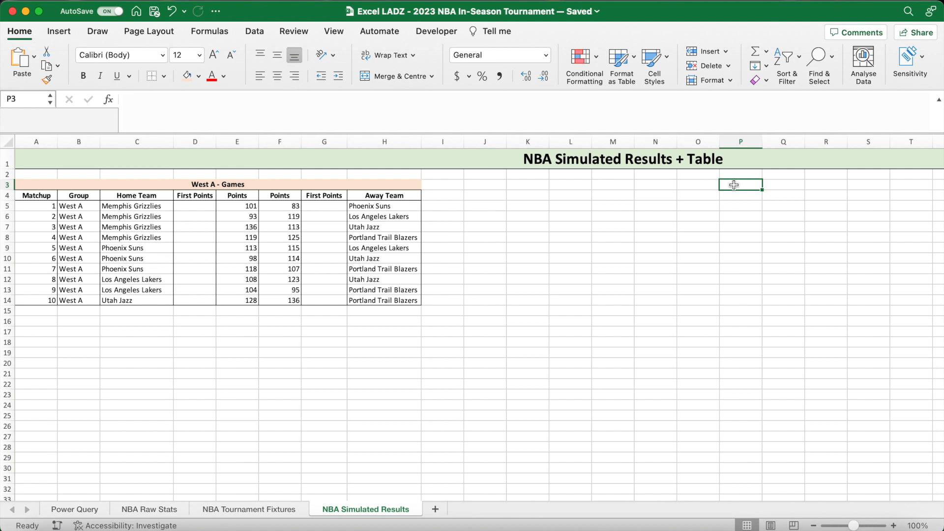
key("Down")
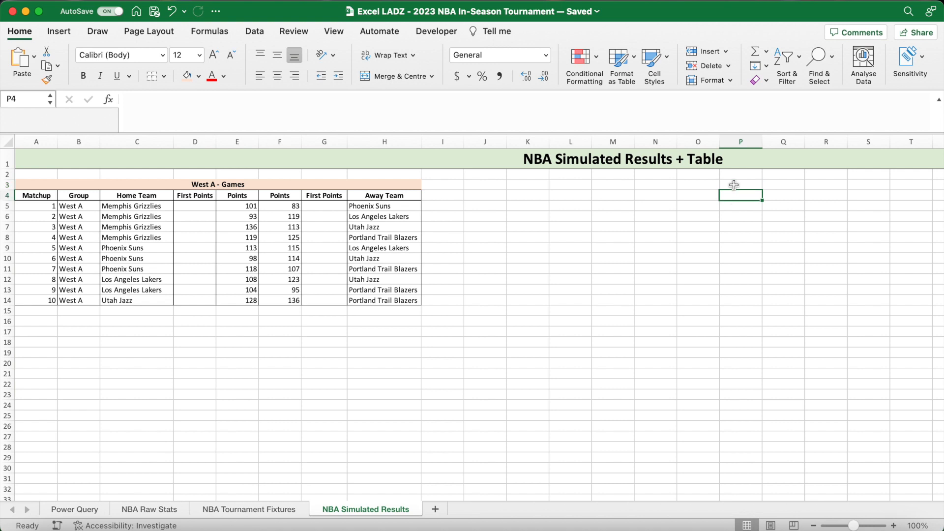
scroll(752, 261, "right", 5)
scroll(753, 261, "right", 2)
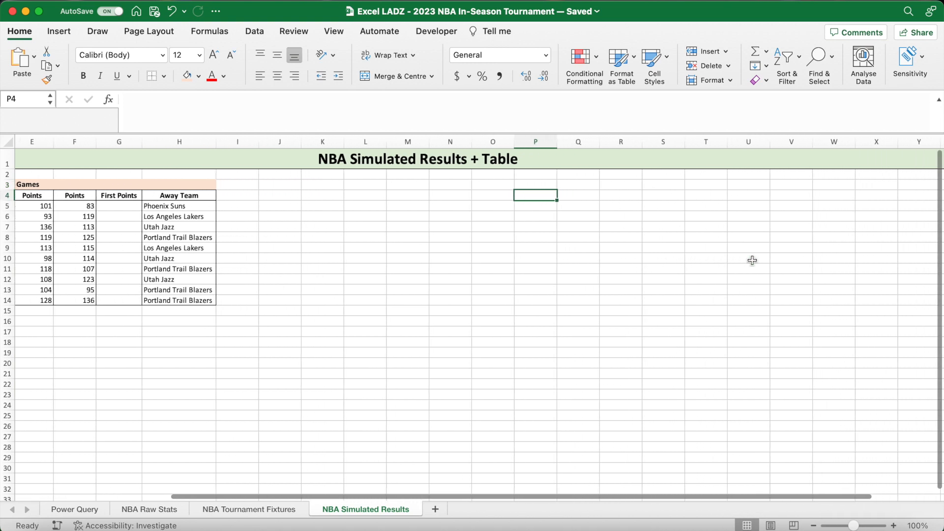
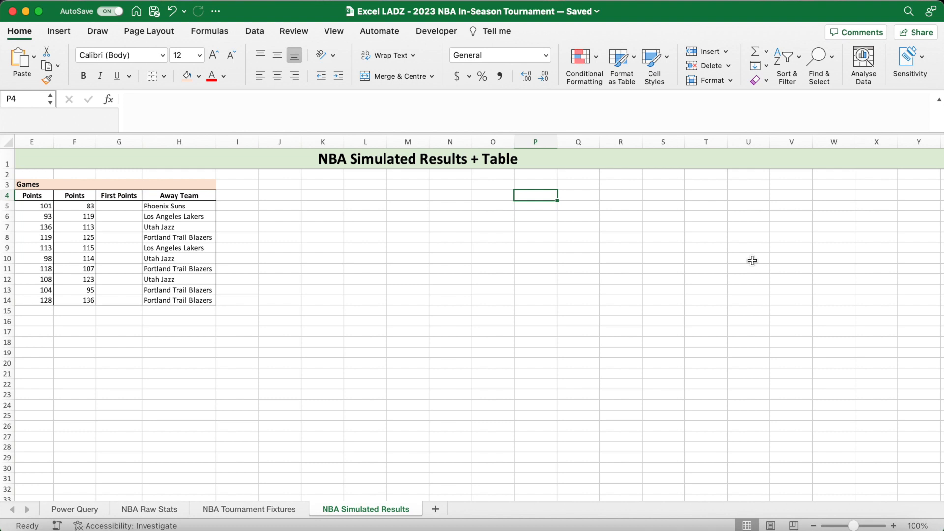
- Add a bottom border to cells P4:S4 as the header row of the standings table
left_click_drag(545, 197, 675, 196)
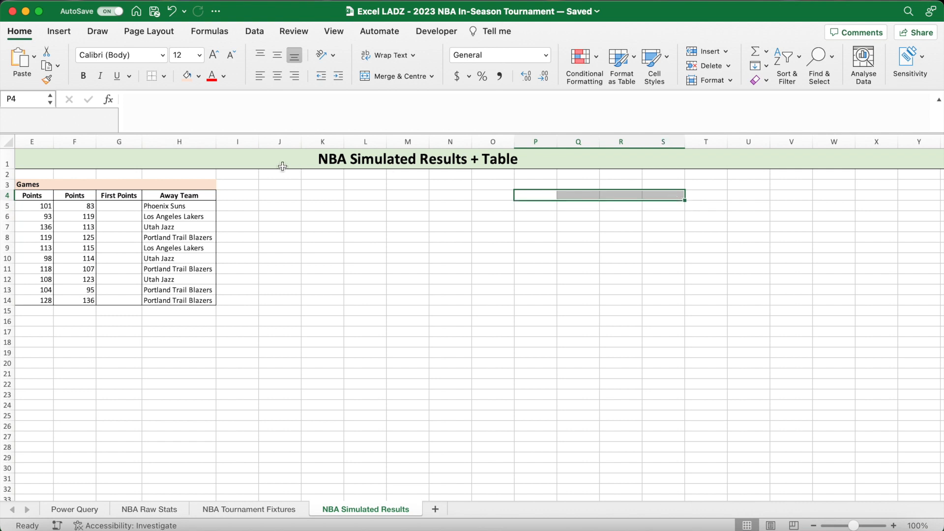
left_click(165, 76)
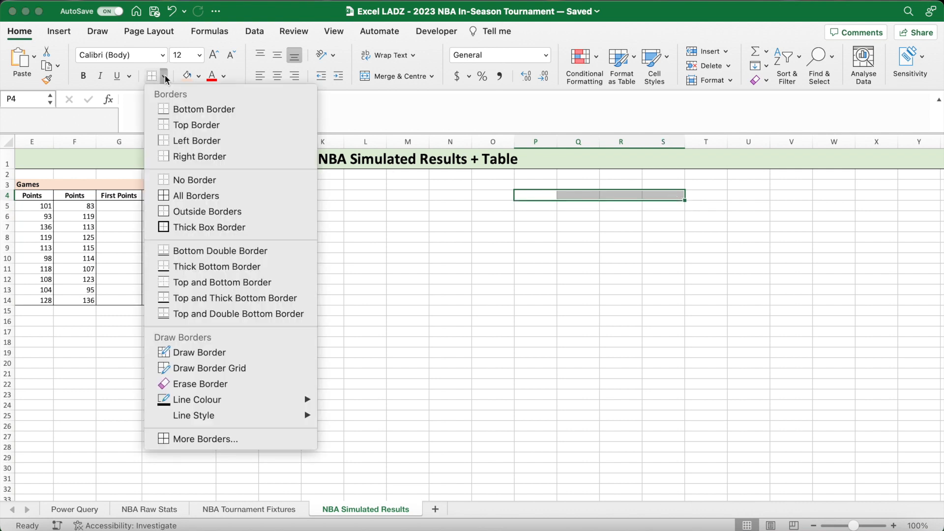
left_click(198, 112)
- Enter the bold headers "Team", "Wins", "PD" and "PS" in cells P4 to S4
left_click(536, 195)
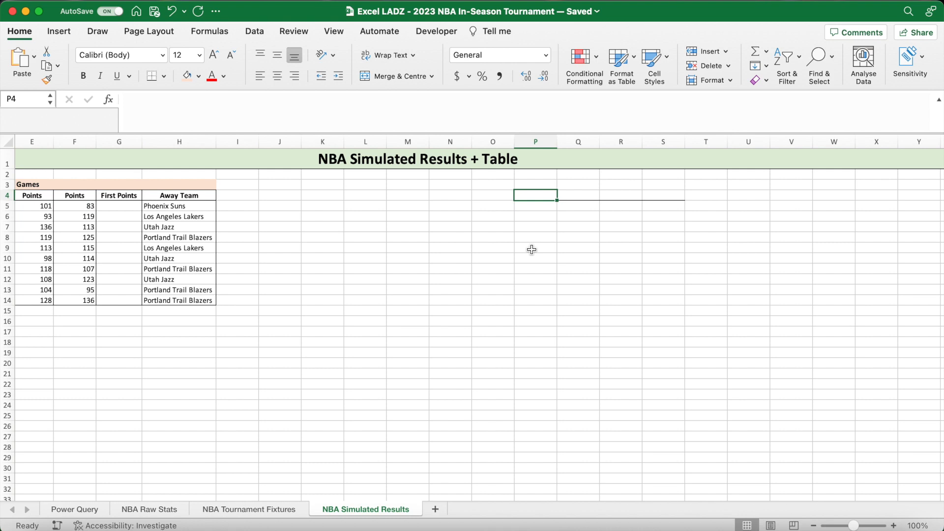
key("super+b")
type("Team")
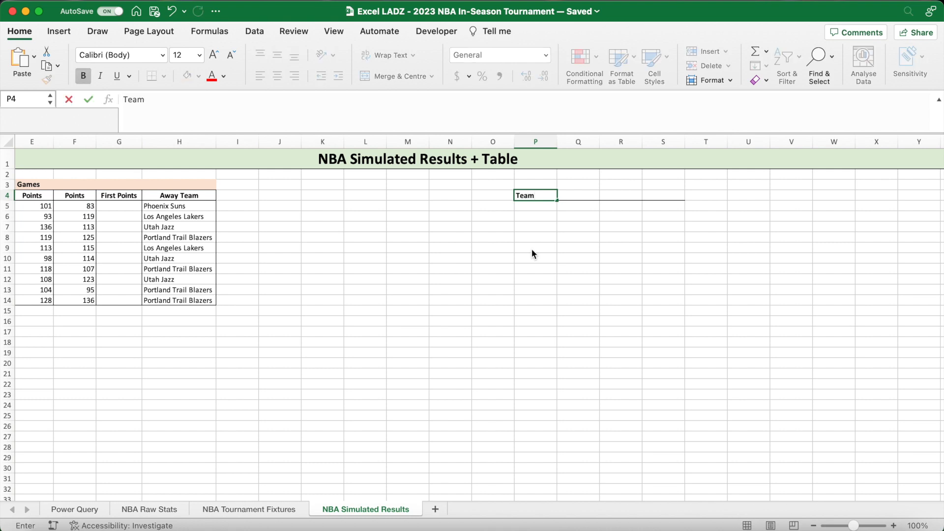
key("Tab")
type("Wins")
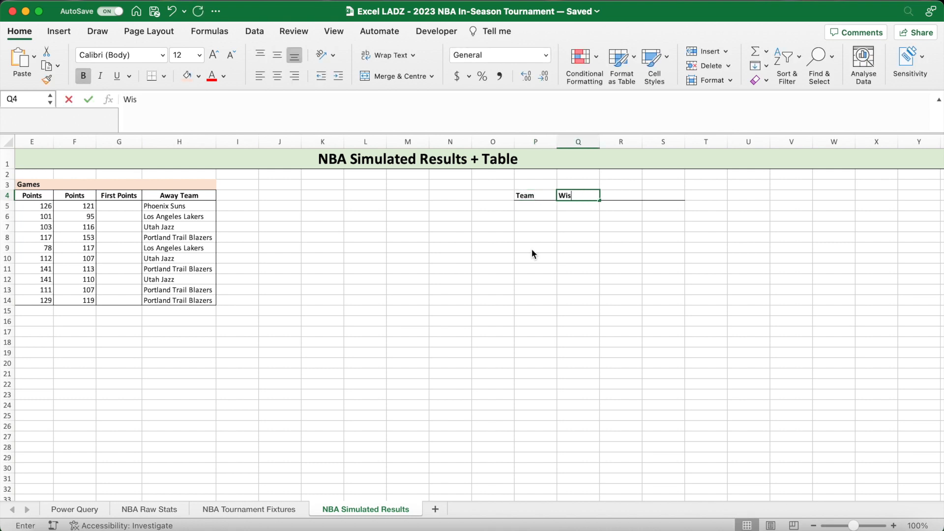
key("Tab")
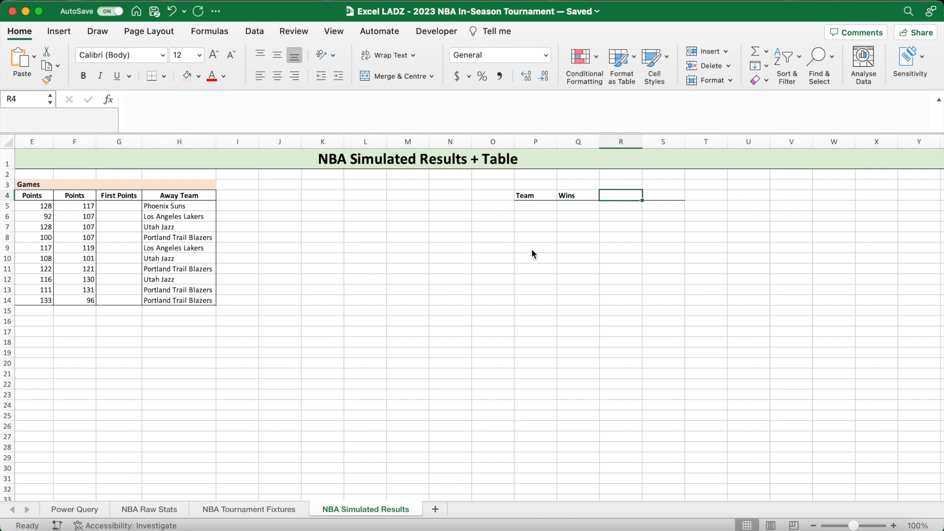
type("PD")
key("Tab")
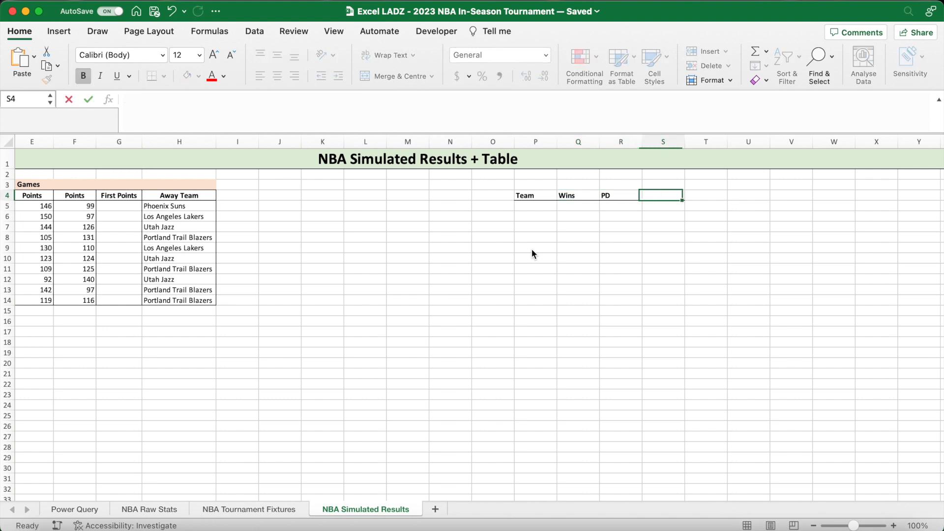
type("PS")
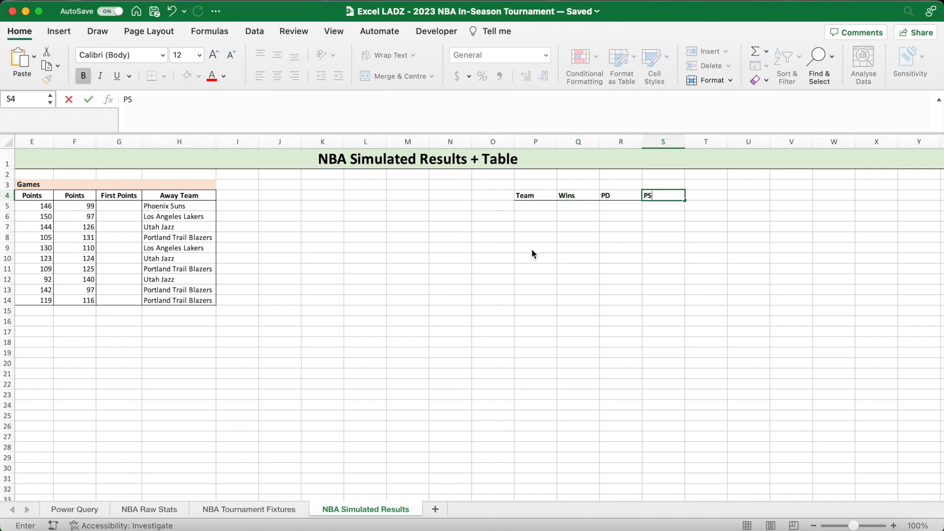
key("Return")
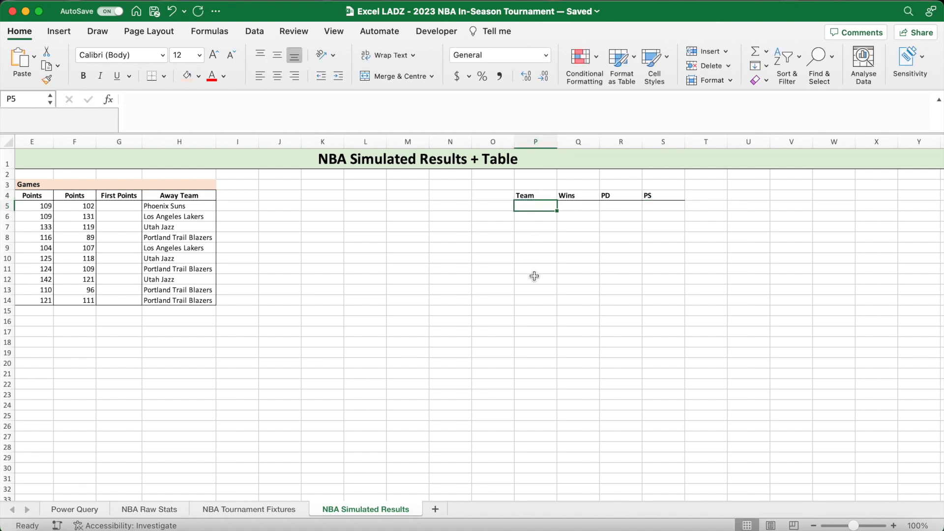
- Fill the Team column from P5 with ='NBA Tournament Fixtures'!B6:B10 and widen column P to fit the team names
type("=")
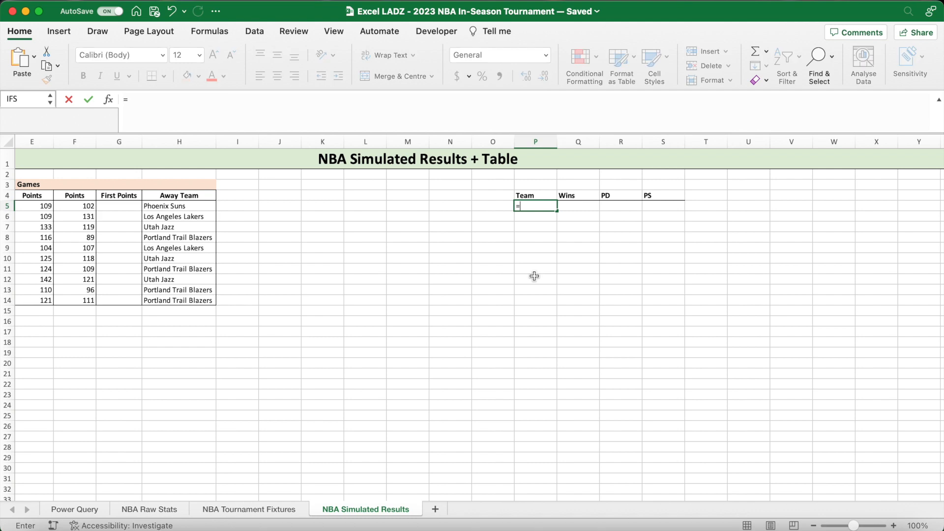
left_click(281, 511)
left_click_drag(123, 224, 125, 251)
key("Return")
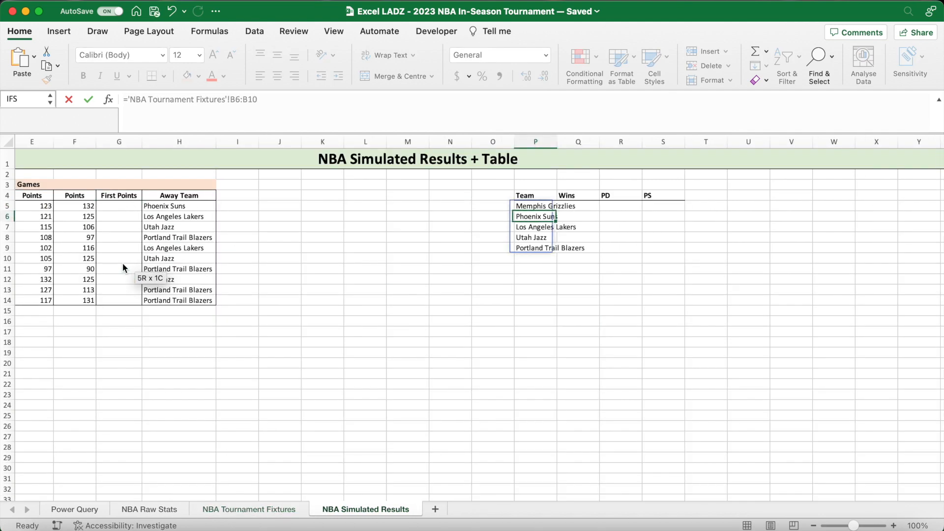
left_click_drag(554, 140, 588, 141)
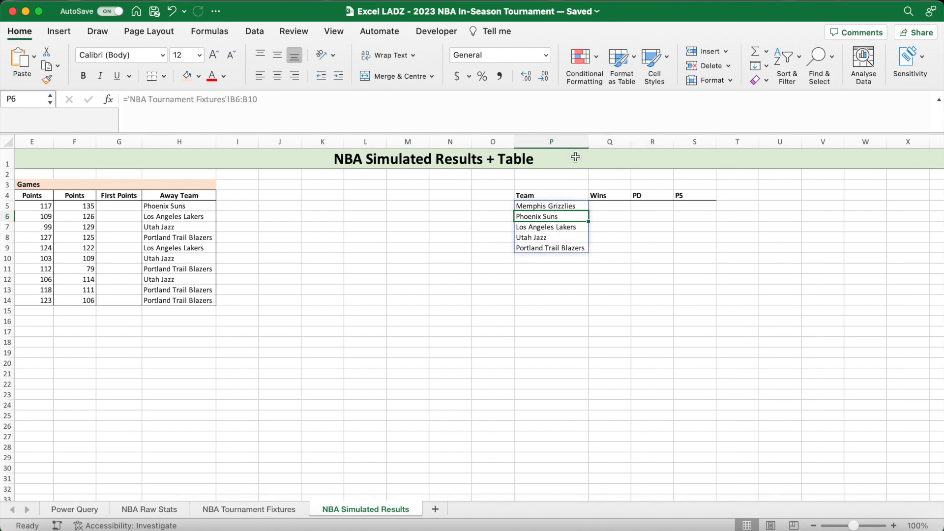
- Widen column Q slightly and begin the Wins formula in Q5 with =(SUMPRODUCT(($E$5:$E$14>$F$5:$F$14) to compare home with away points
left_click(609, 207)
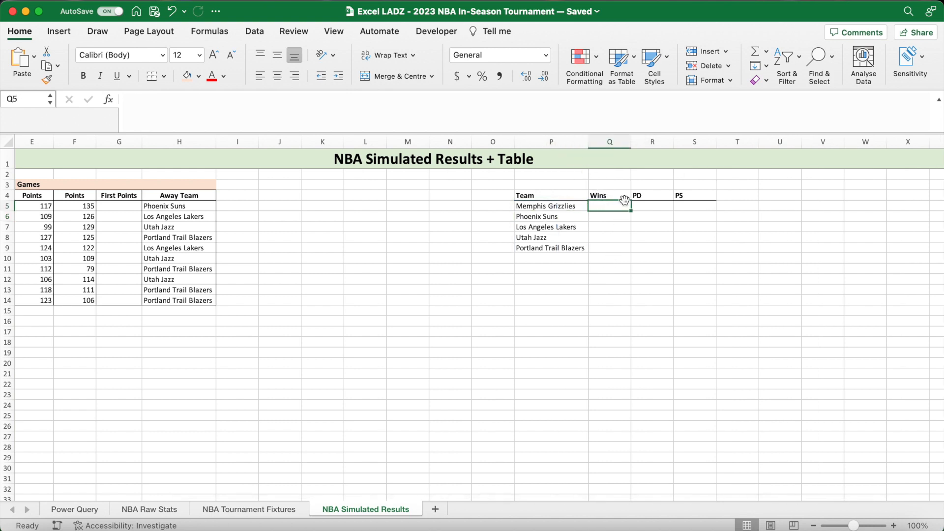
left_click_drag(631, 142, 639, 142)
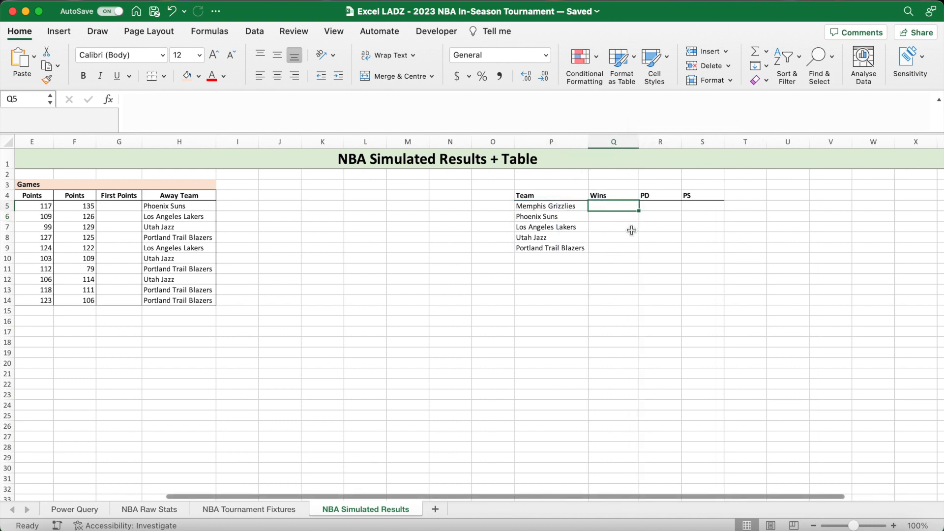
type("=(")
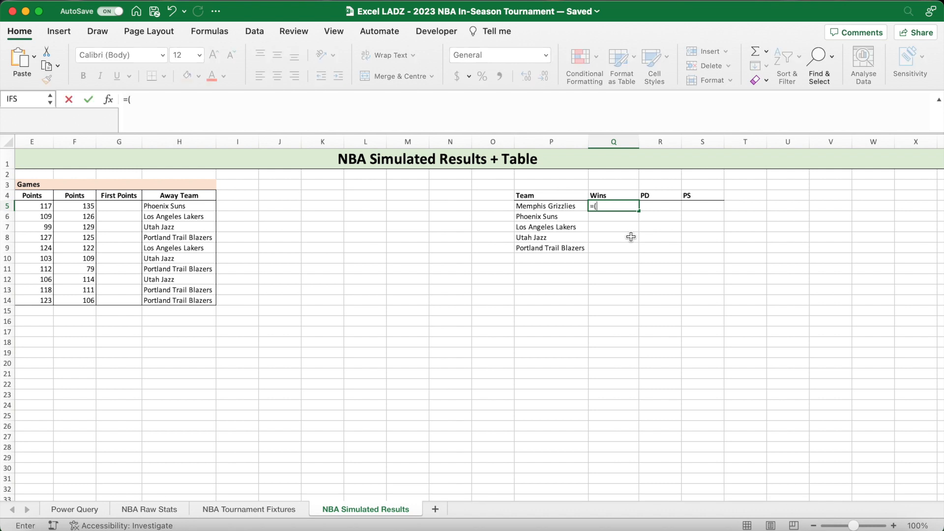
type("SUMPRODUCT")
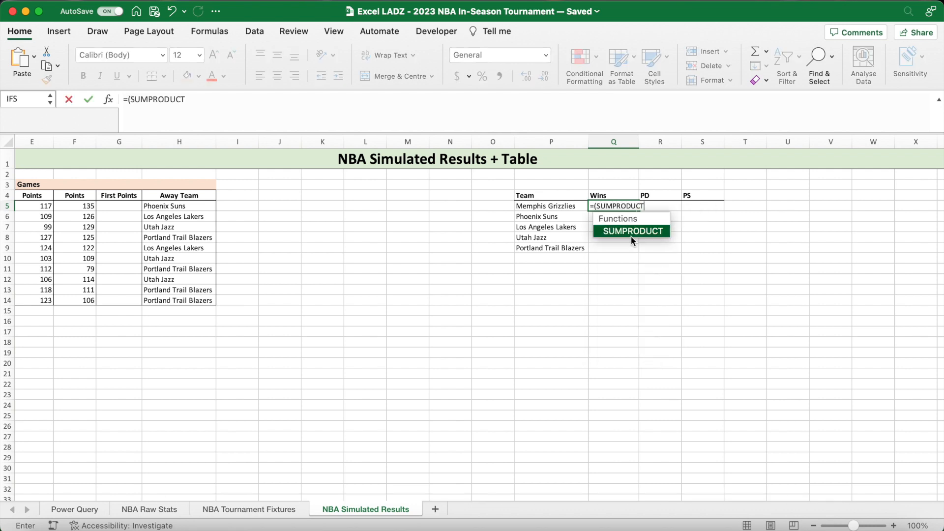
type("((")
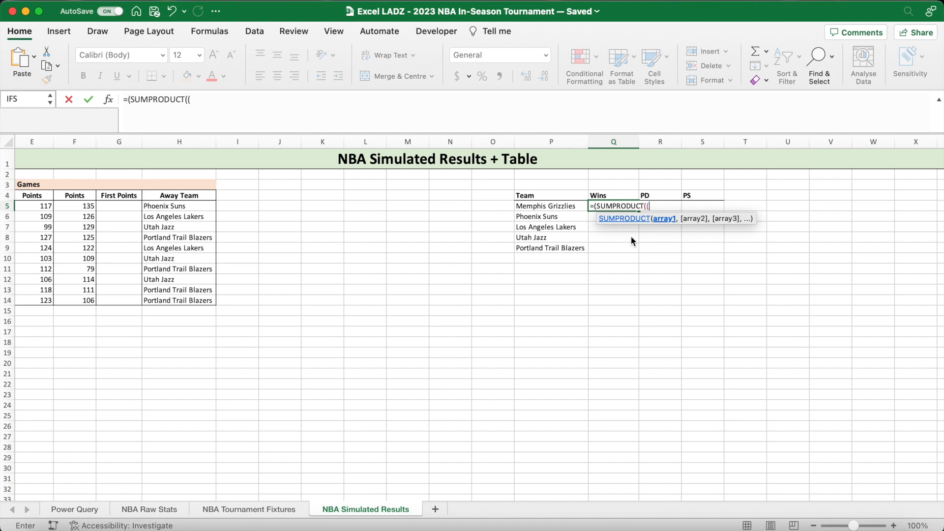
left_click(374, 114)
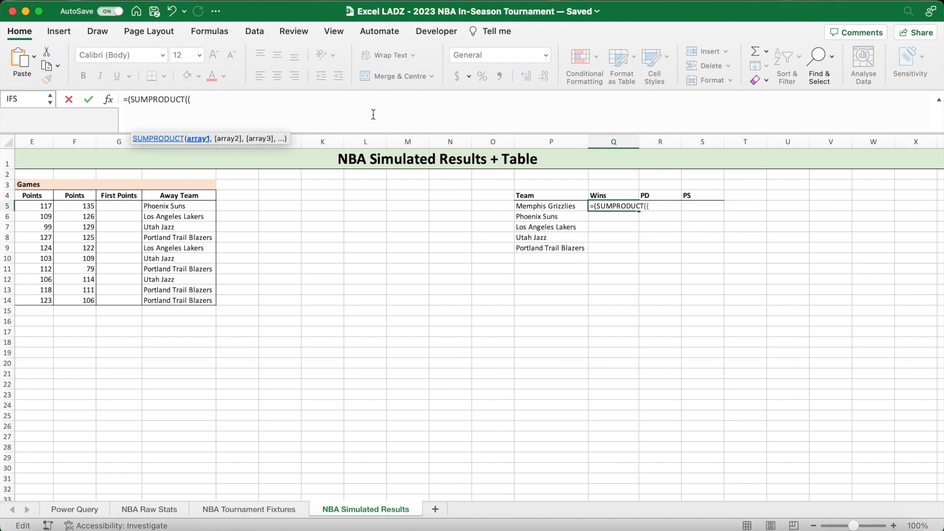
scroll(306, 310, "left", 5)
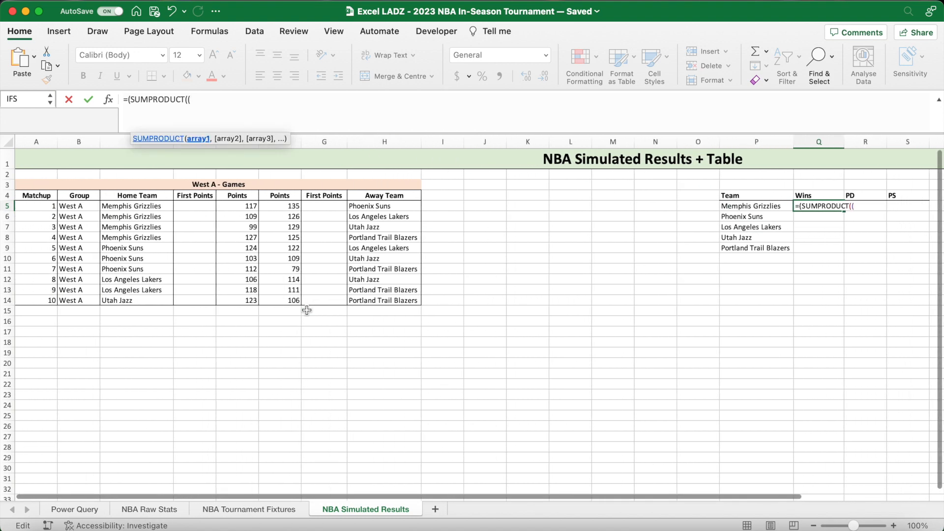
scroll(307, 310, "right", 1)
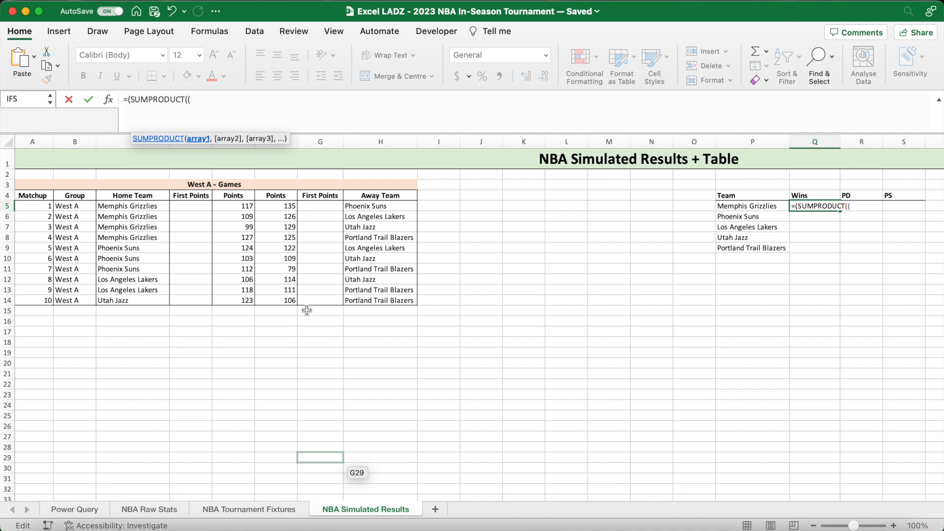
left_click_drag(248, 206, 245, 298)
key("F4")
type(">")
left_click_drag(282, 207, 282, 298)
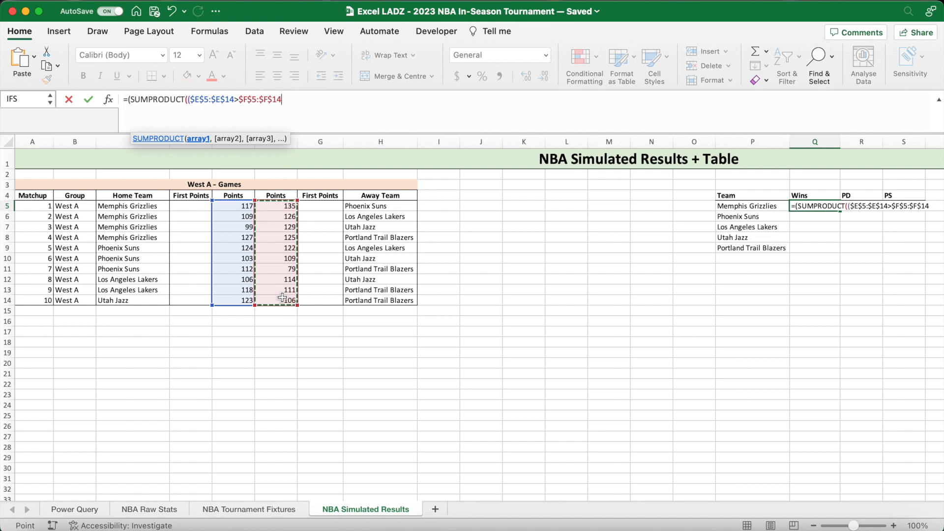
type(")")
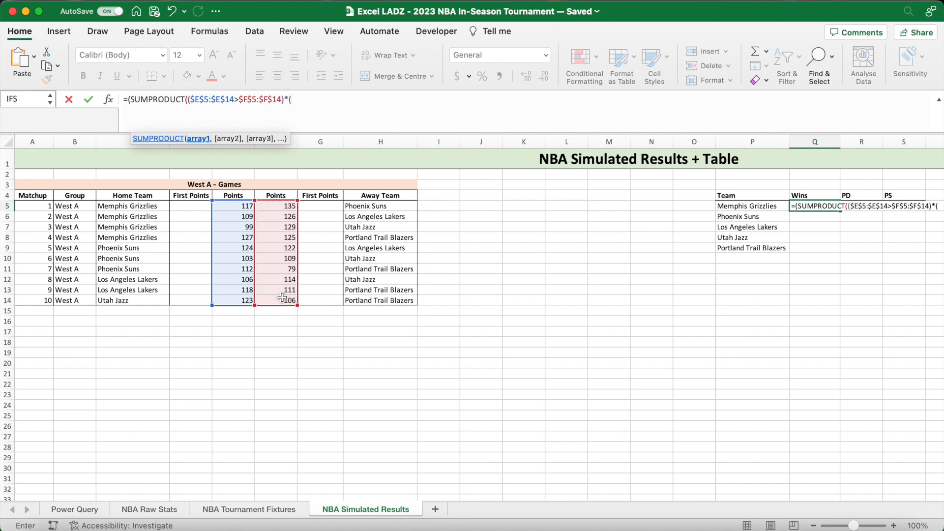
type("*(")
- Multiply the home-win comparison by ($C$5:$C$14=P5) to match the home team, and close the first SUMPRODUCT
left_click_drag(134, 207, 136, 299)
key("F4")
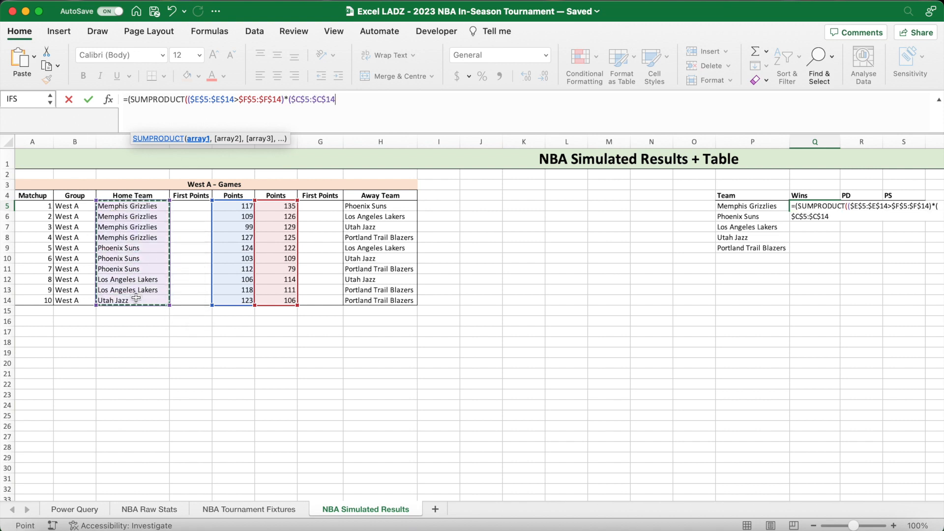
type("=")
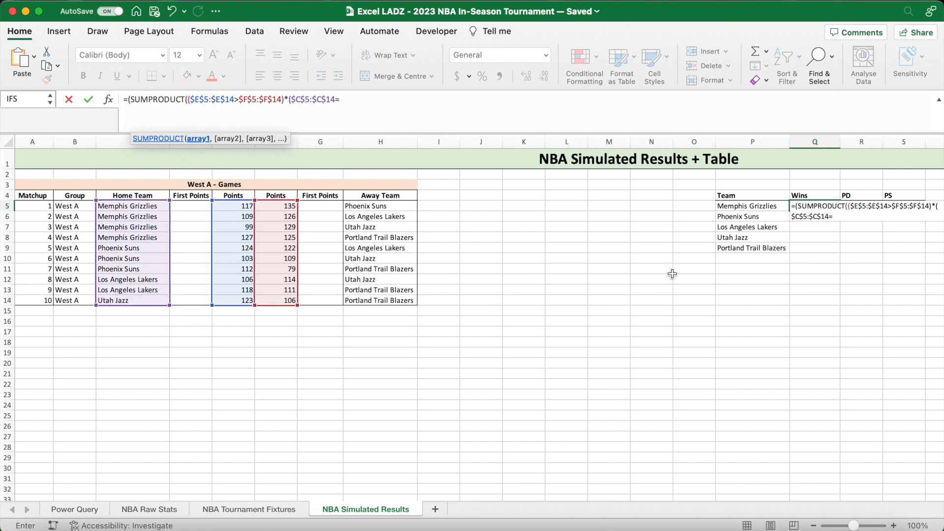
left_click(733, 207)
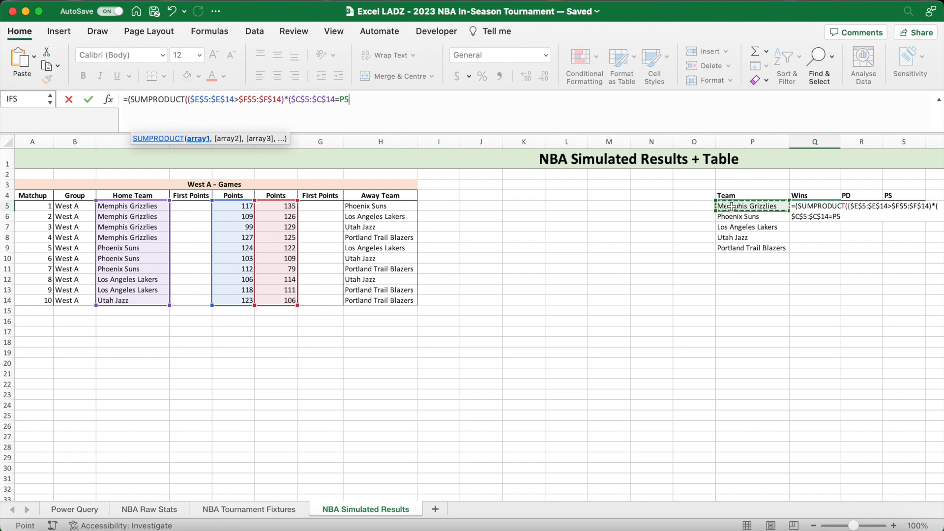
type("))+SUM")
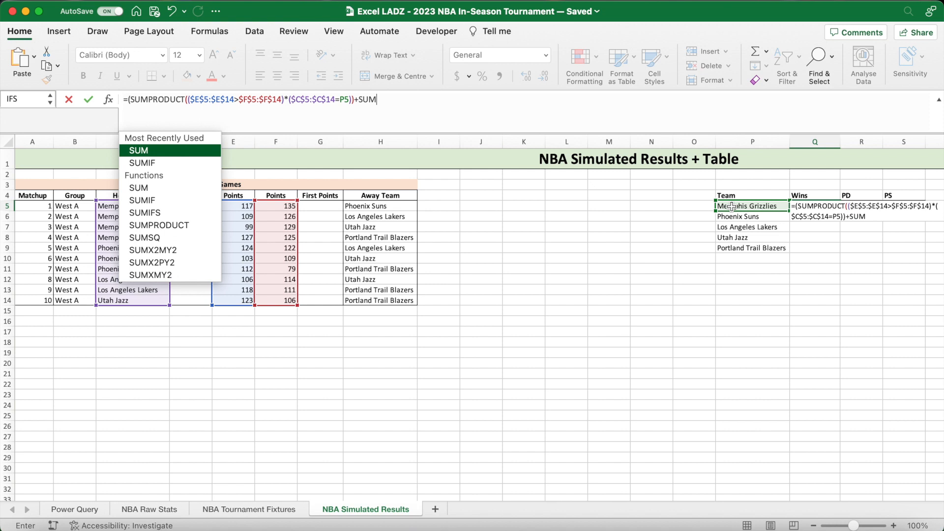
type("PRODUCT((")
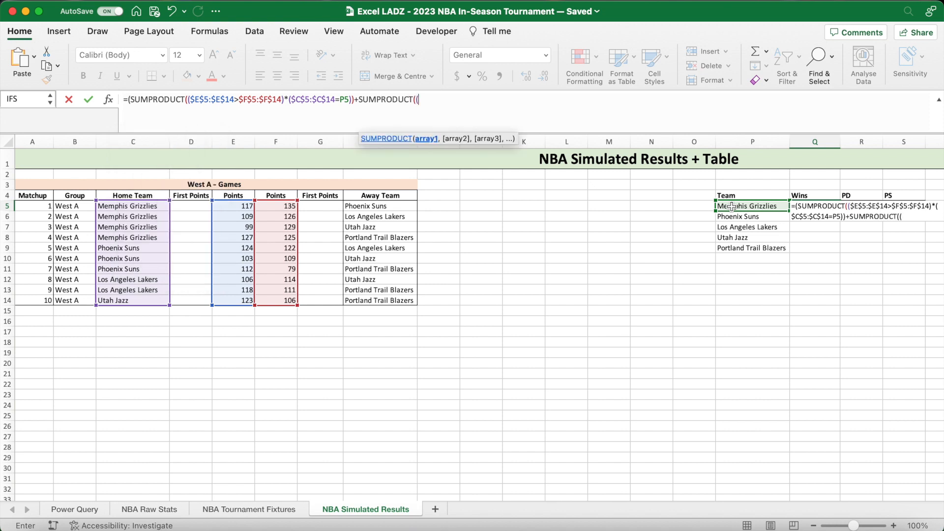
- Add a second SUMPRODUCT to the Q5 formula for away wins, starting with the condition ($F$5:$F$14>$E$5:$E$14)
left_click_drag(284, 207, 280, 298)
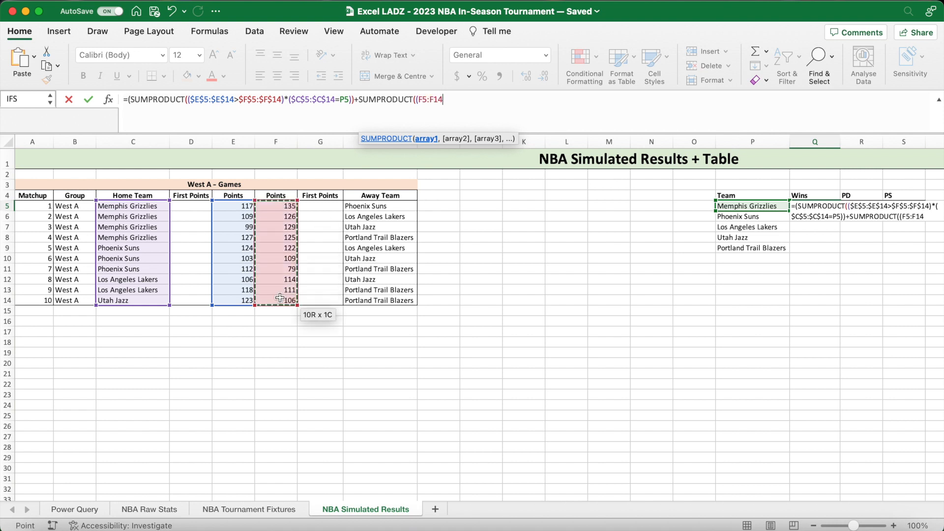
key("F4")
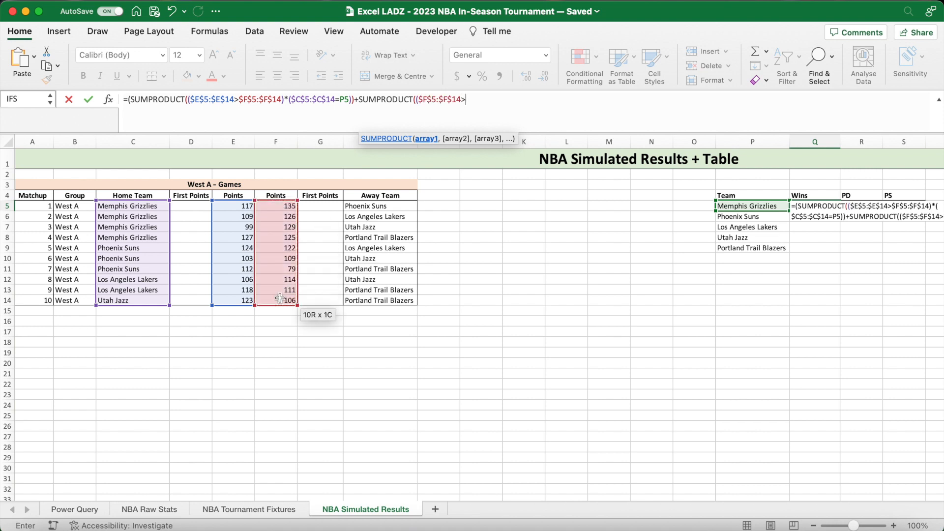
type(">")
left_click_drag(243, 207, 242, 297)
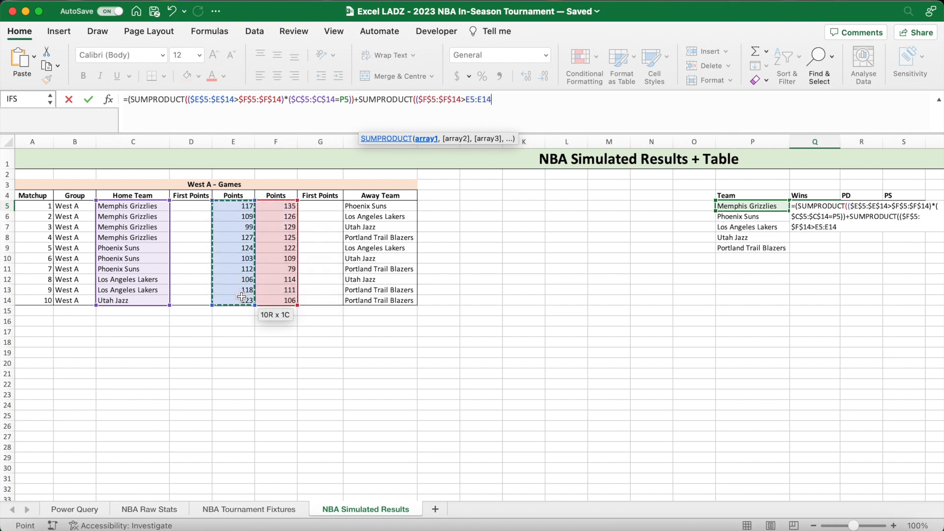
key("F4")
type(")")
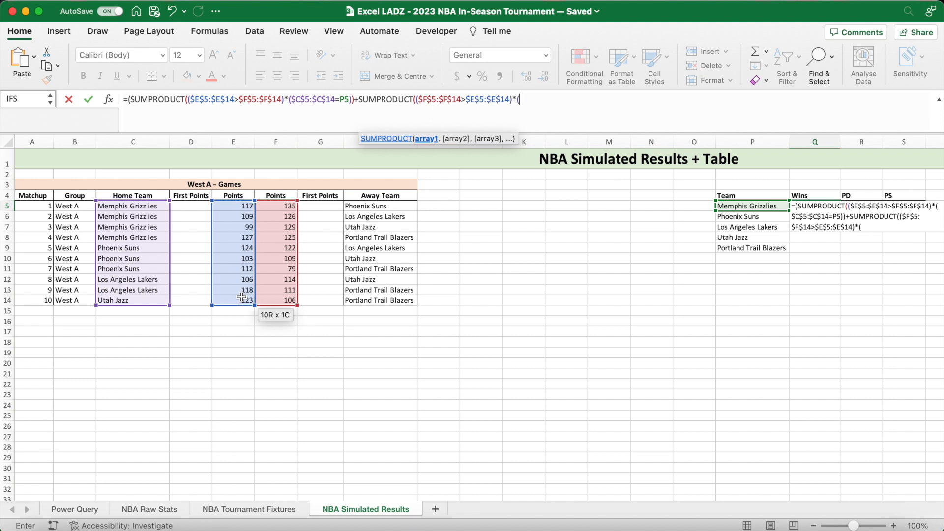
type("*(")
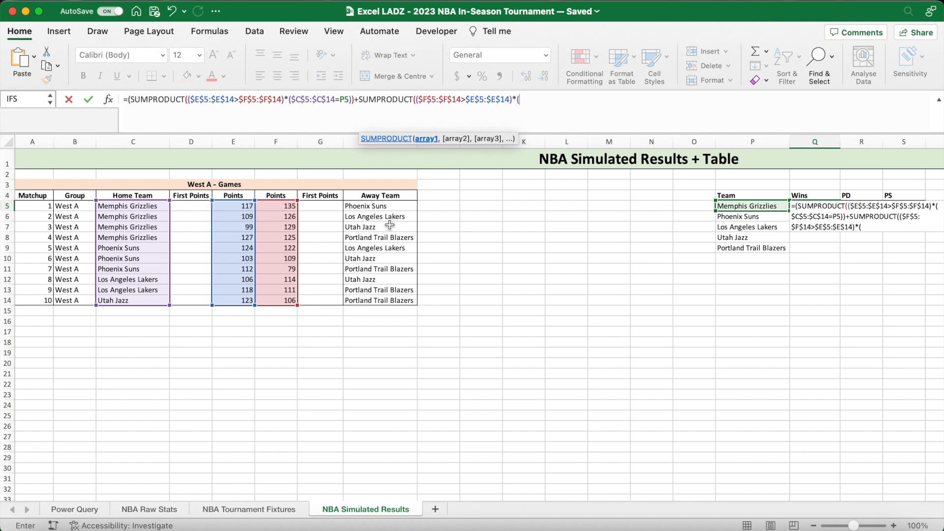
- Complete the Q5 formula by multiplying the away-win condition by ($H$5:$H$14=P5) and dividing the whole sum by 4
left_click_drag(379, 207, 375, 301)
key("F4")
type("=")
left_click(733, 206)
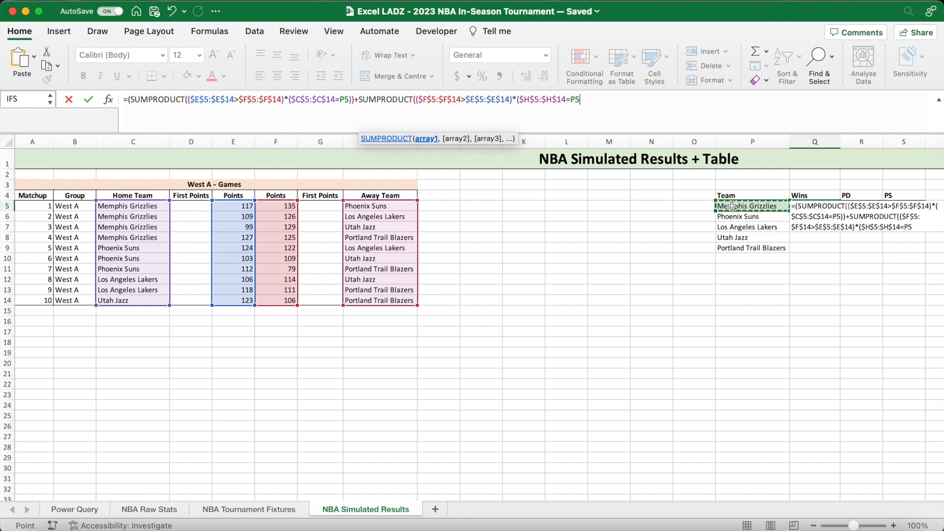
type("))")
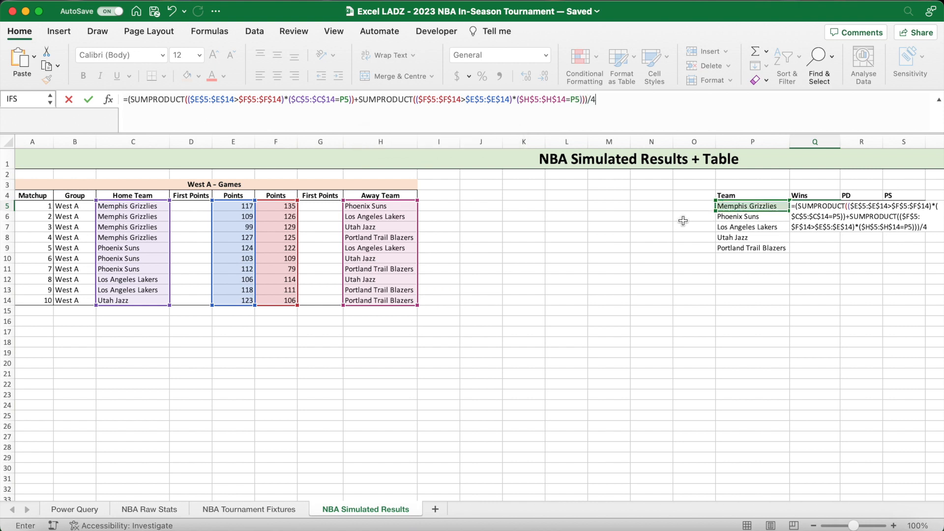
type("/4")
key("Return")
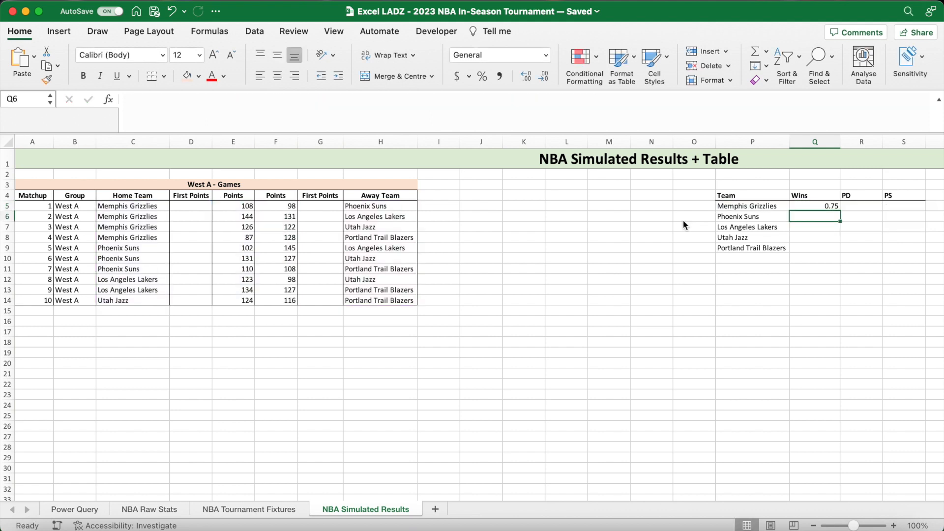
- Check the Q5 win share against the Memphis Grizzlies scores in E5:F8, recalculating for a fresh set of simulated results
left_click(811, 205)
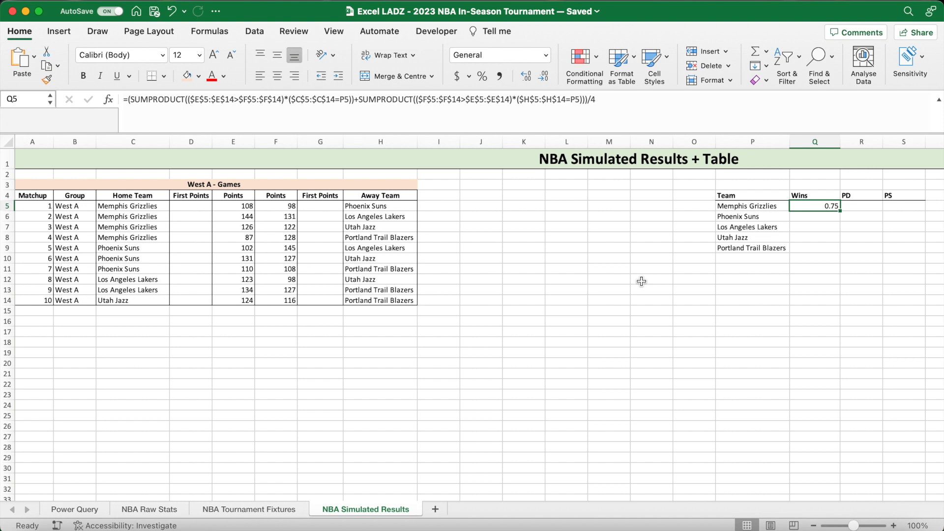
left_click_drag(250, 206, 277, 238)
left_click(609, 238)
key("Delete")
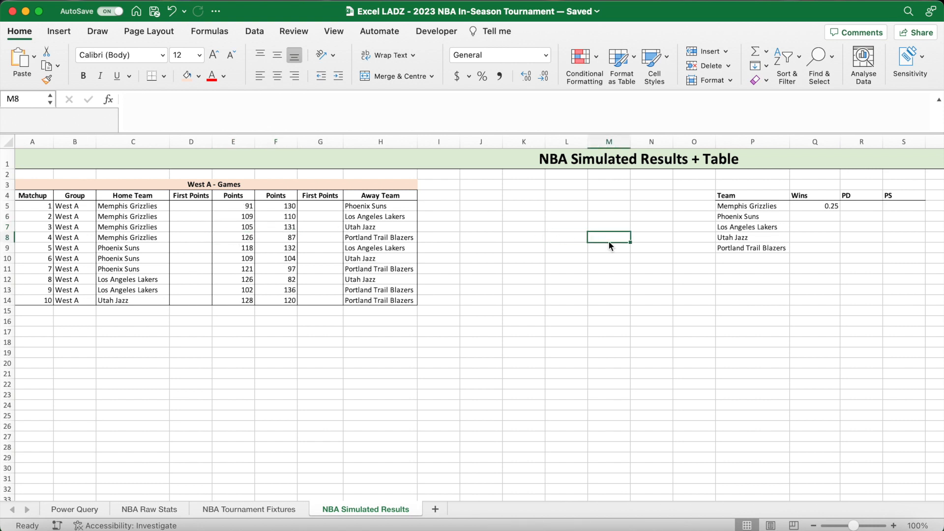
left_click_drag(246, 207, 278, 240)
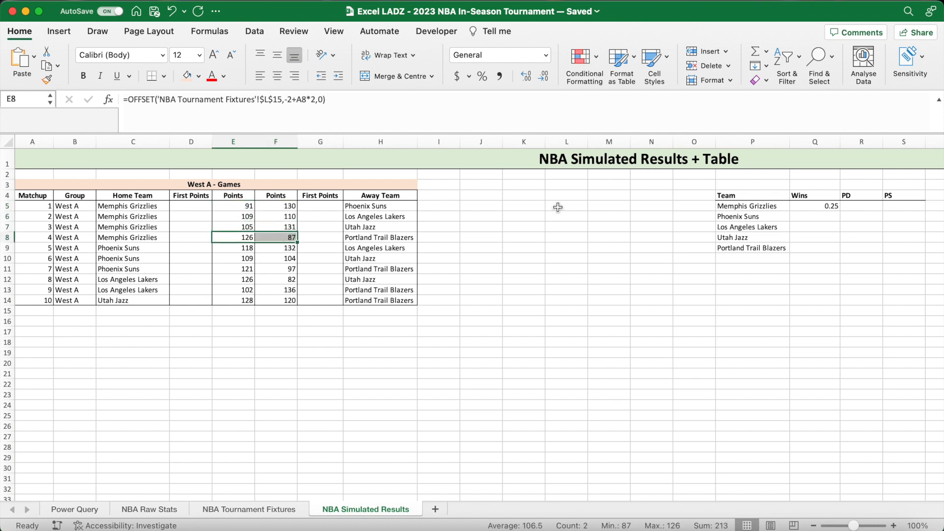
left_click(659, 229)
- Fill the Q5 Wins formula down to Q9 for all five teams and format the results as percentages
left_click(831, 206)
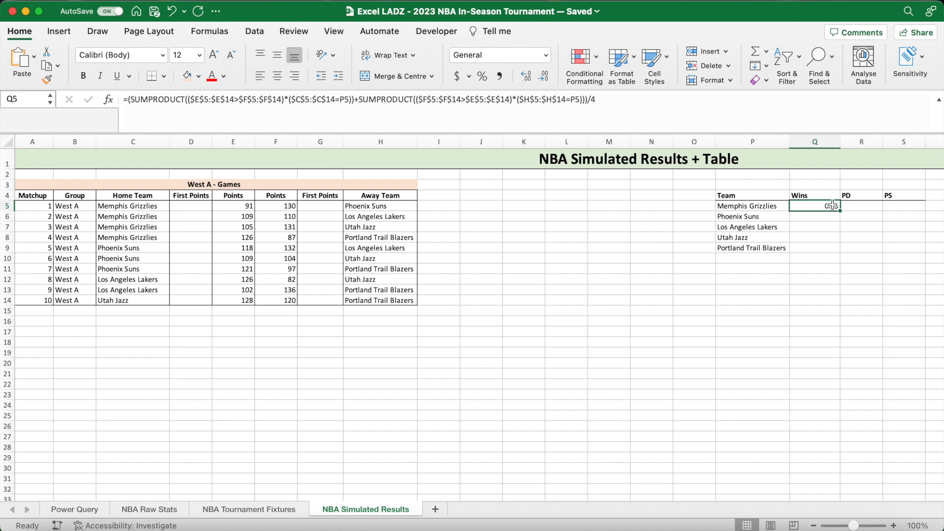
left_click_drag(840, 211, 834, 255)
left_click(483, 78)
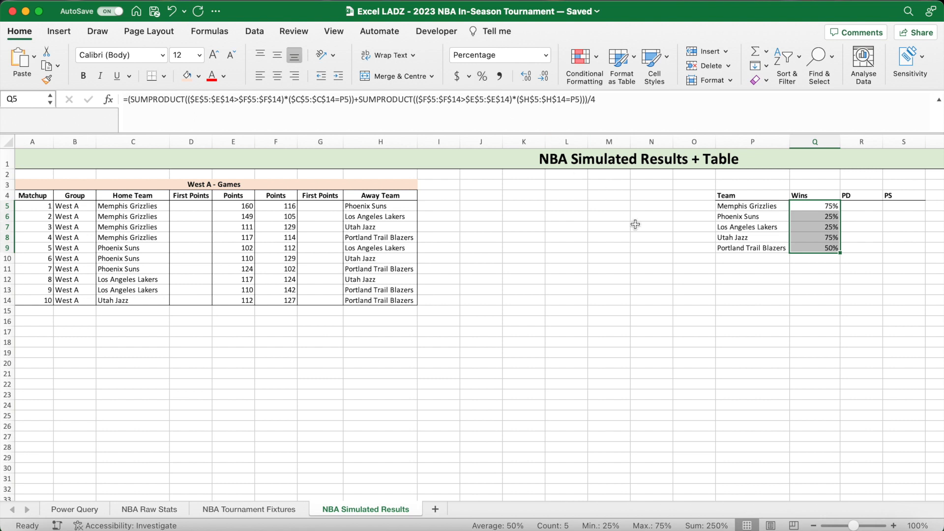
left_click(808, 269)
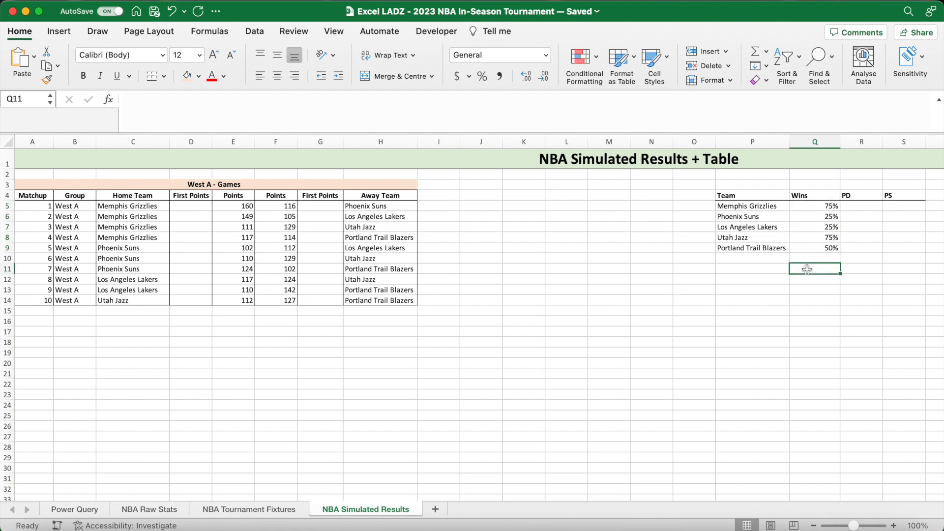
- Begin the PD formula in R5 with =(SUMIF($C$5:$C$14,P5,$E$5:$E$14) to total the team's points scored at home
left_click(860, 207)
type("=")
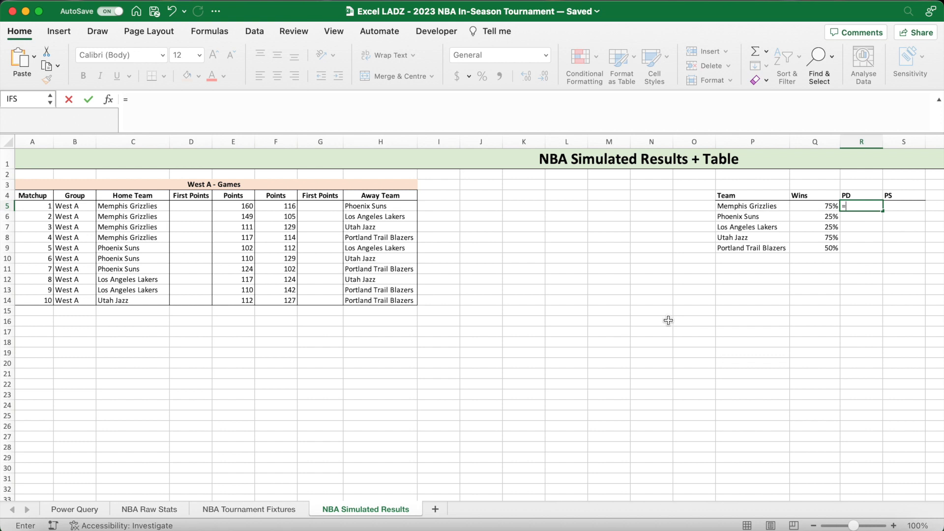
type("(SUMIF(")
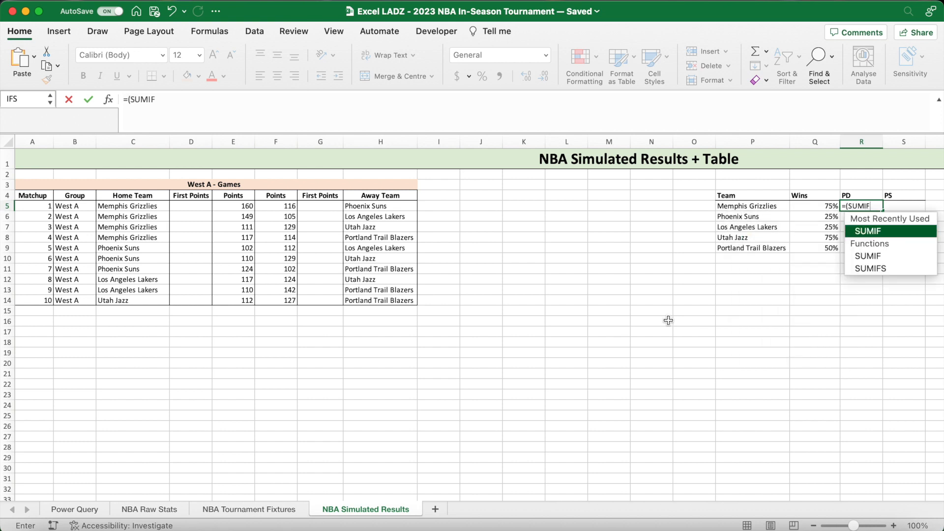
left_click(220, 113)
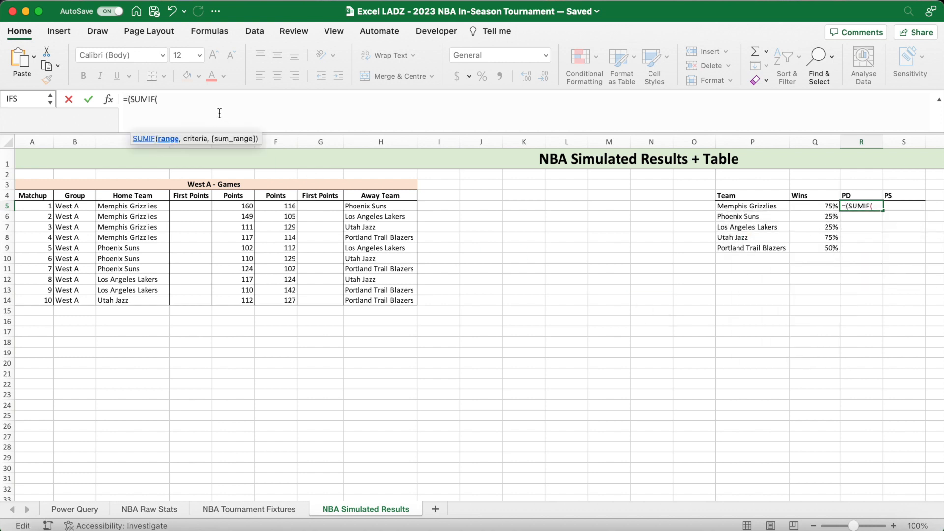
left_click_drag(143, 206, 146, 300)
key("F4")
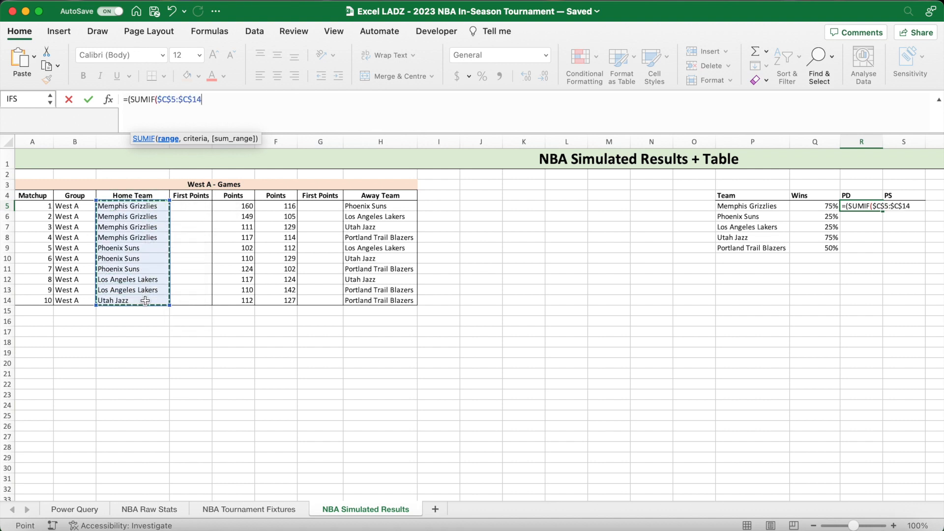
type(",")
left_click(726, 211)
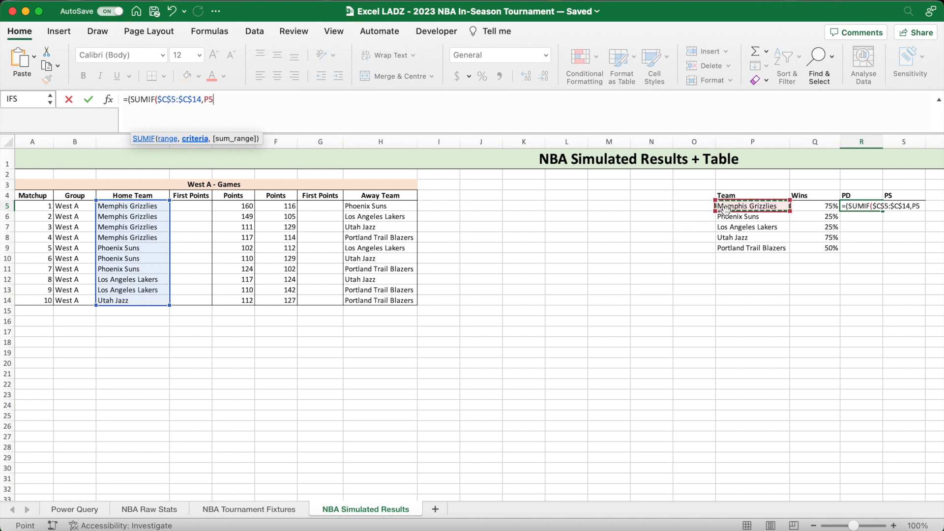
type(",")
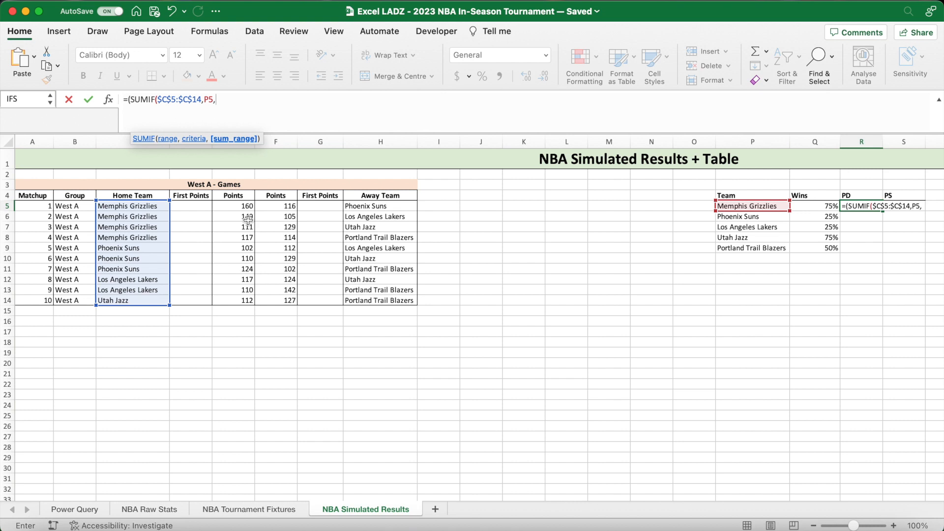
left_click_drag(242, 205, 240, 298)
key("F4")
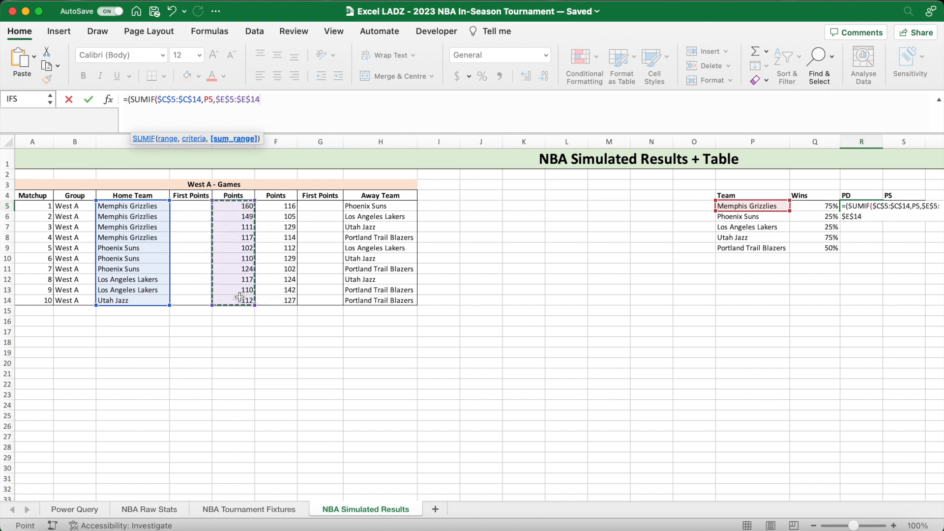
type(")+SUMIF(")
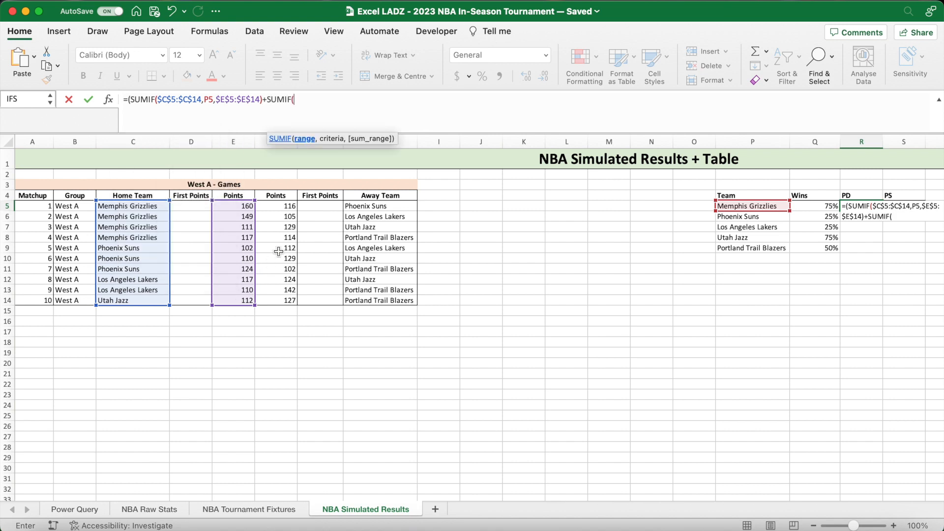
- Add +SUMIF($H$5:$H$14,P5,$F$5:$F$14) to the R5 formula for points scored away, and close the points-scored group
left_click_drag(373, 210, 367, 297)
key("F4")
type(",")
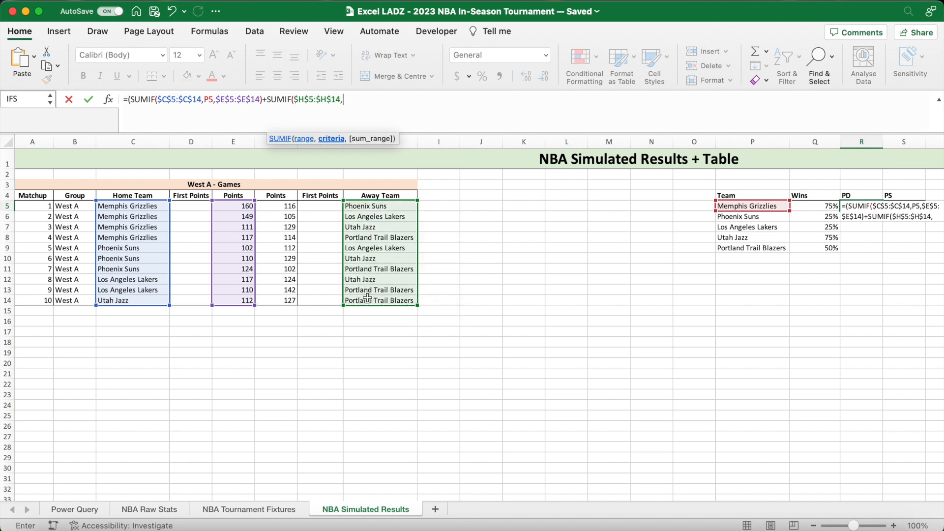
left_click(745, 206)
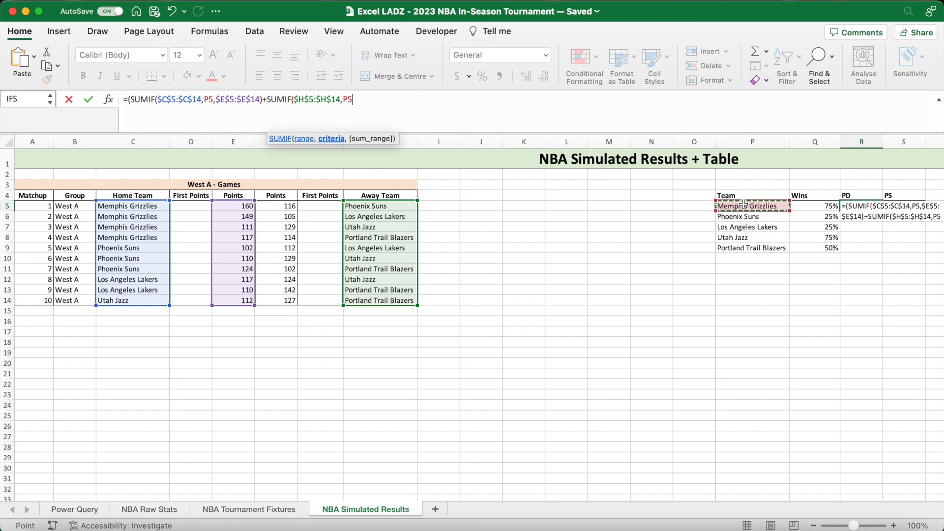
type(",")
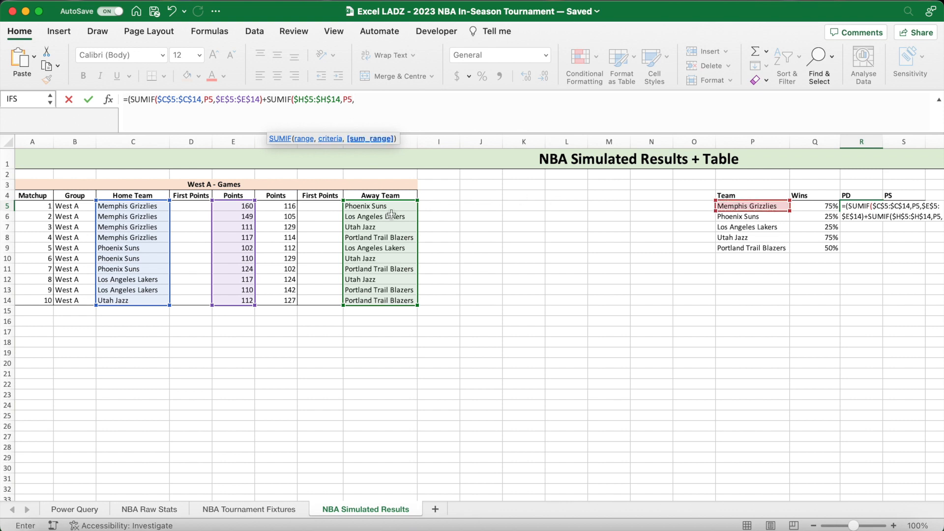
left_click_drag(293, 209, 290, 299)
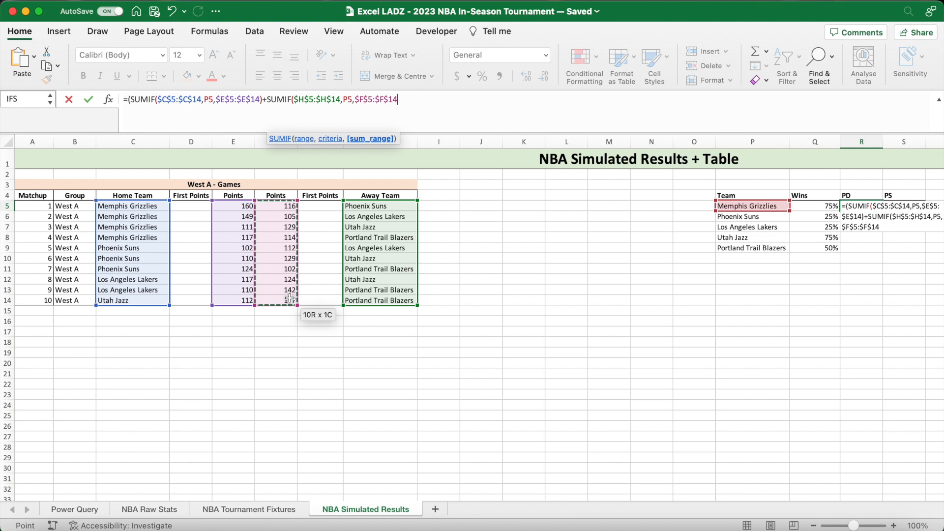
type(")")
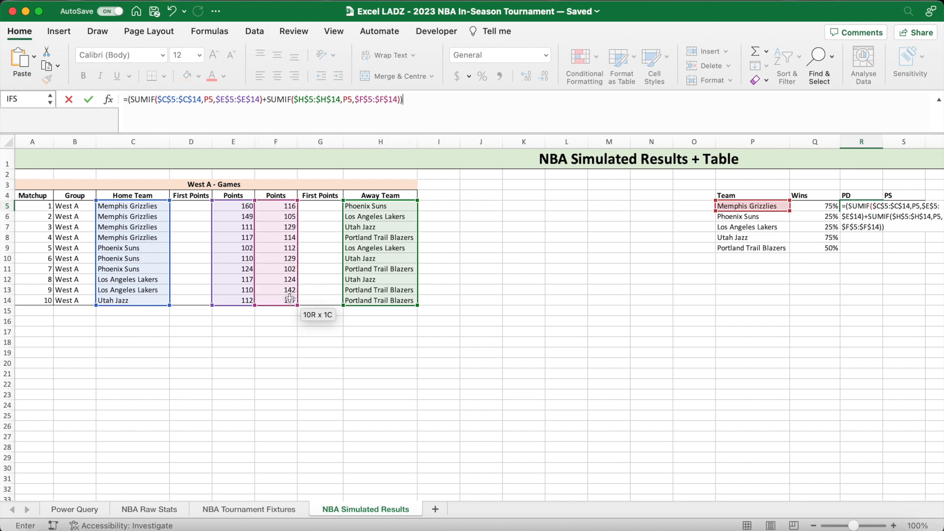
type(")-(SUMIF(")
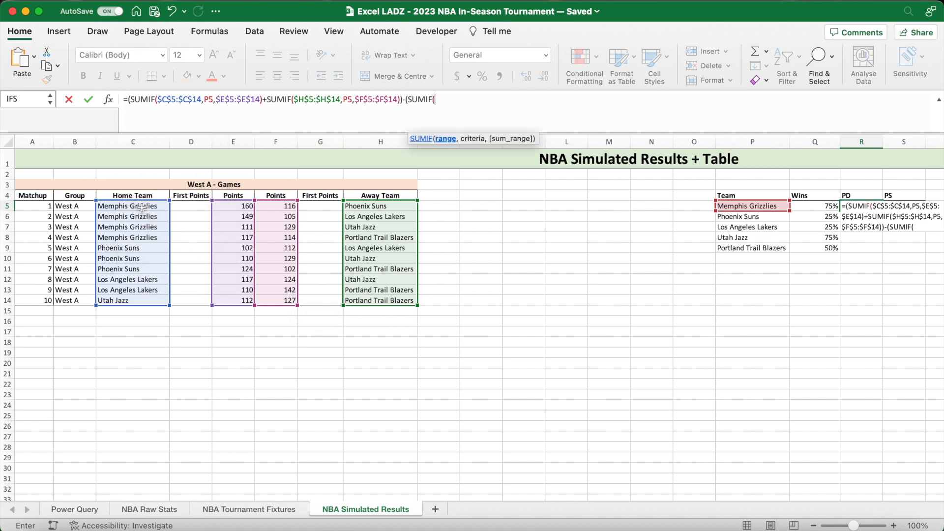
- Subtract the points conceded at home in the R5 formula with -(SUMIF($C$5:$C$14,P5,$F$5:$F$14
left_click_drag(140, 207, 142, 298)
key("F4")
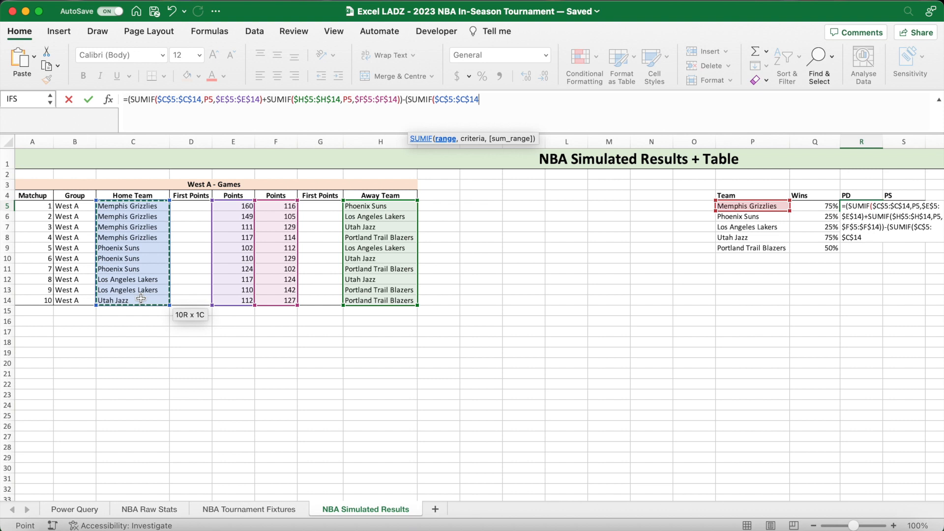
type(",")
left_click(732, 205)
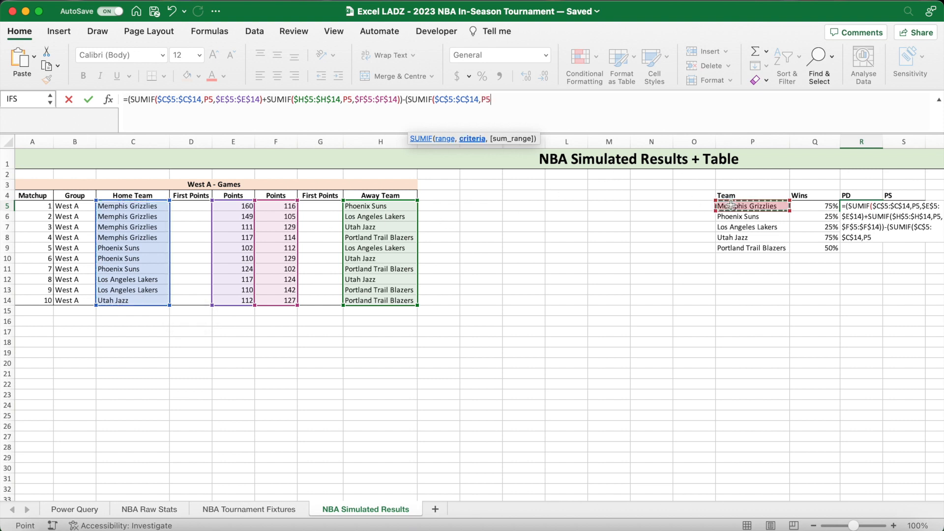
type(",")
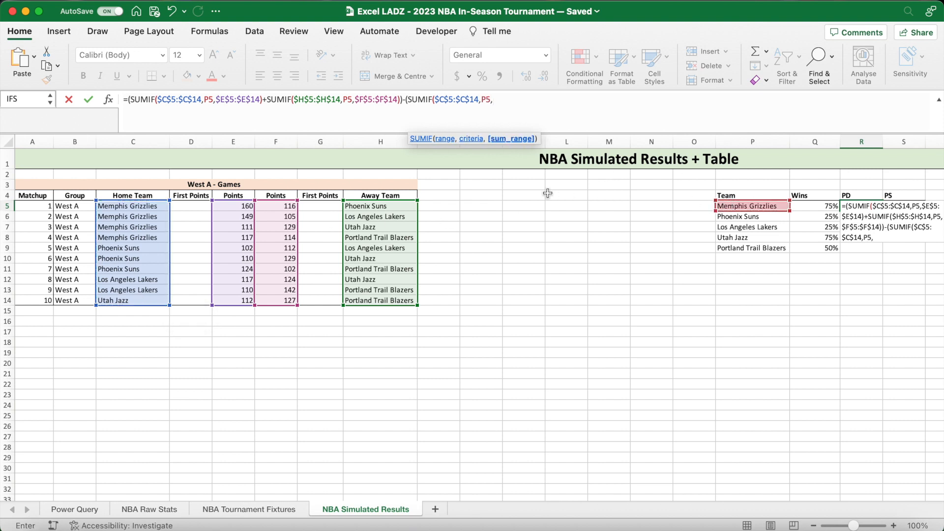
left_click_drag(283, 205, 281, 297)
key("F4")
- Complete the R5 formula by adding the points conceded away with +SUMIF($H$5:$H$14,P5,$E$5:$E$14))
type(")+SUMIF(")
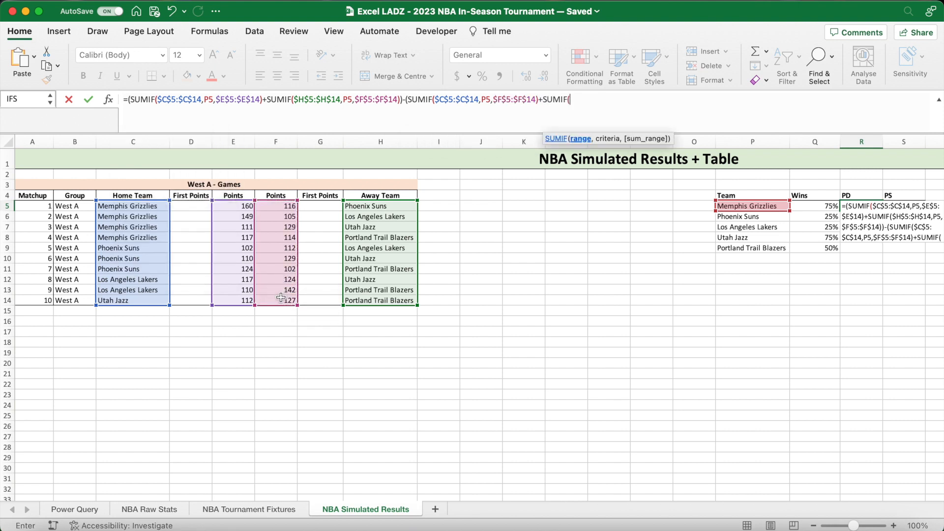
left_click_drag(384, 207, 385, 298)
key("F4")
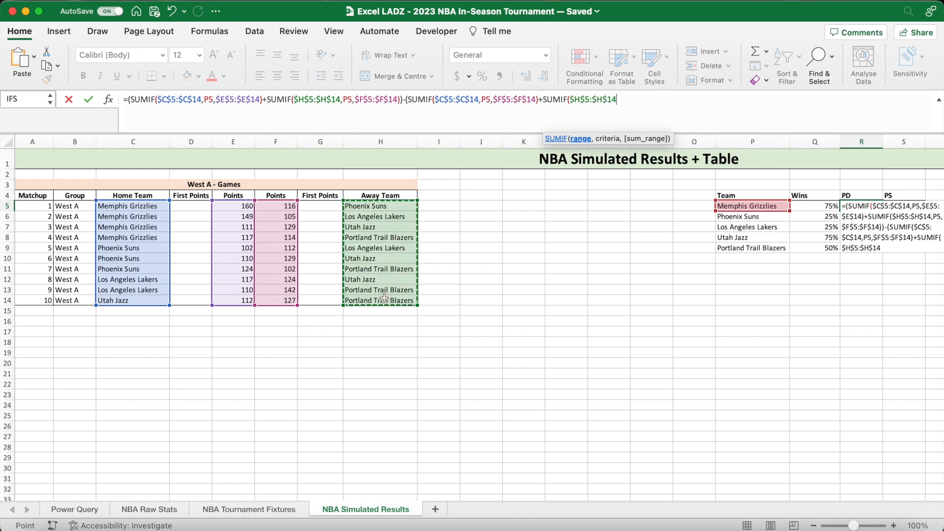
type(",")
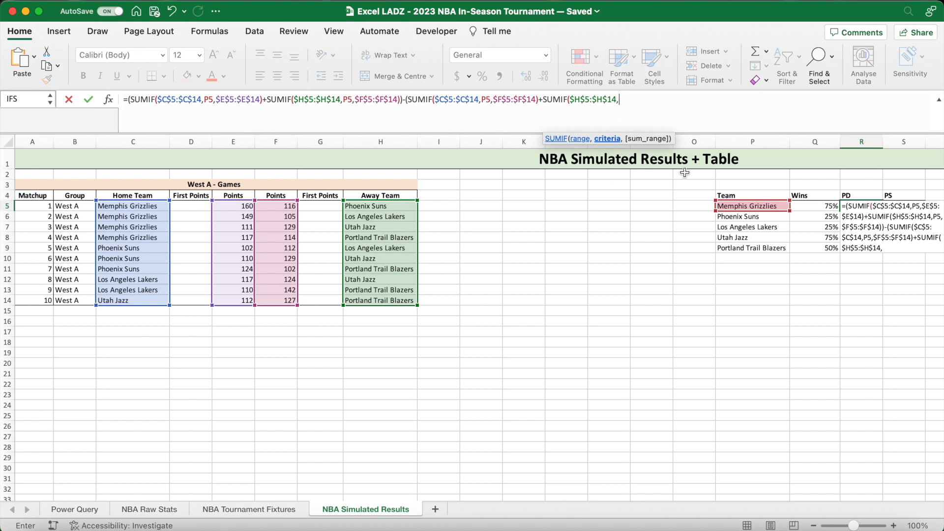
left_click(736, 206)
type(",")
left_click_drag(242, 204, 236, 300)
key("F4")
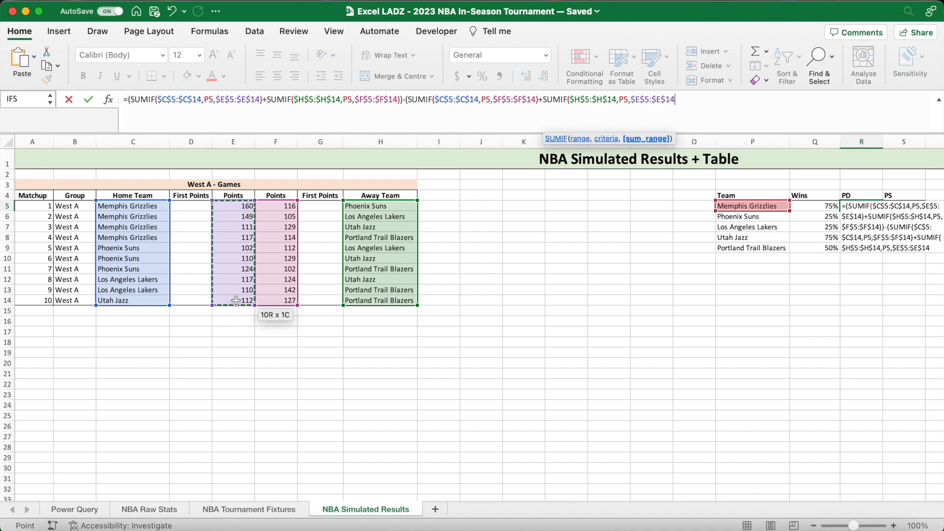
type("))")
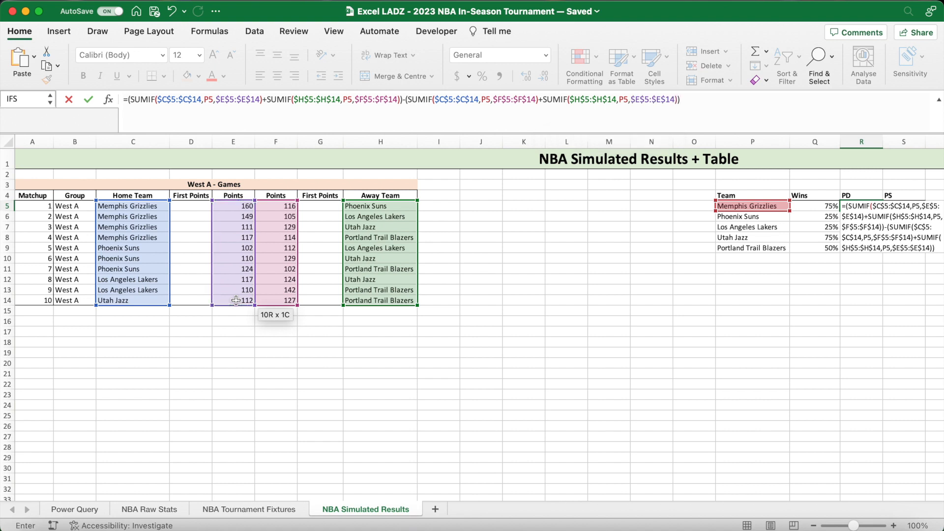
key("Return")
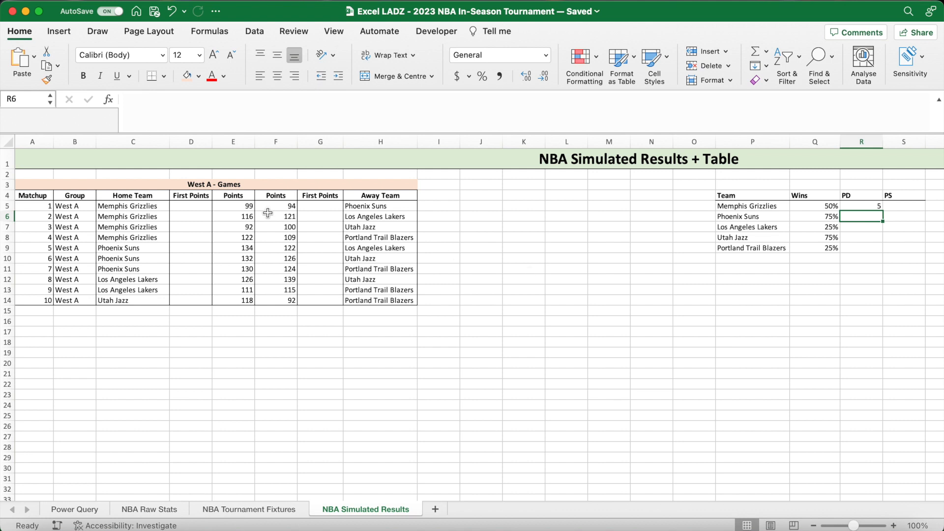
- Compare R5 with the Memphis Grizzlies scores in E5:F8 and fill the PD formula down to R9
left_click_drag(243, 207, 273, 237)
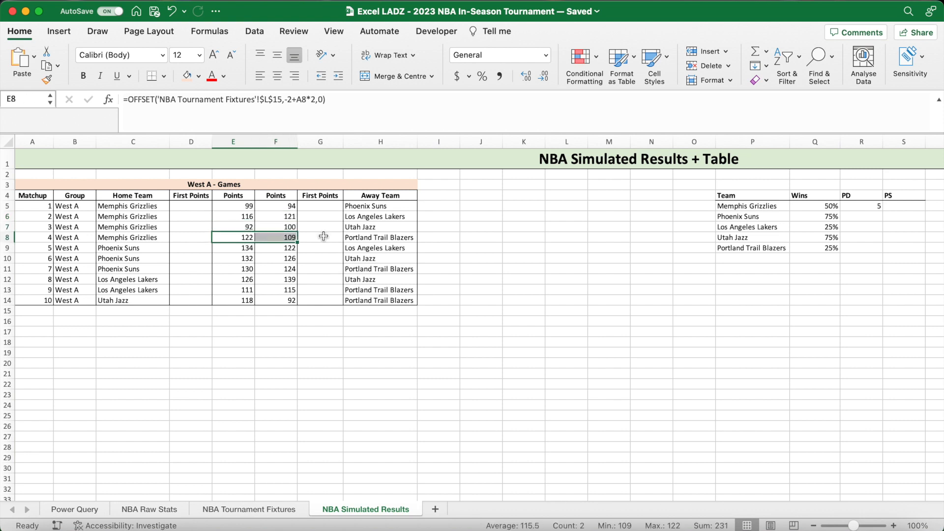
left_click(865, 208)
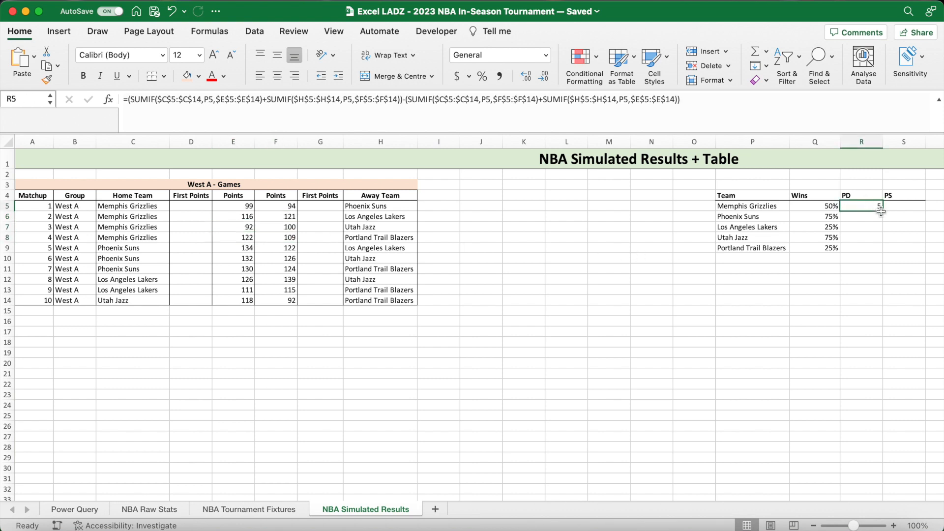
left_click_drag(884, 211, 880, 252)
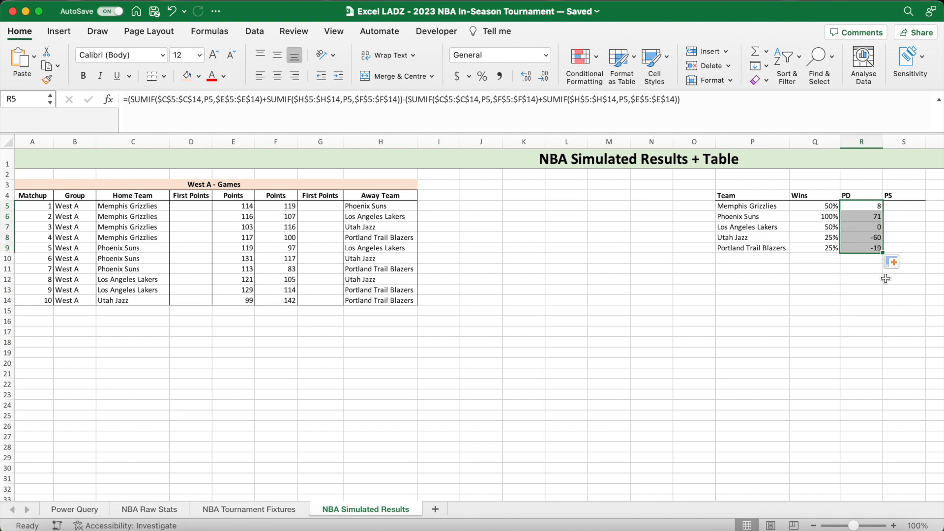
left_click(865, 259)
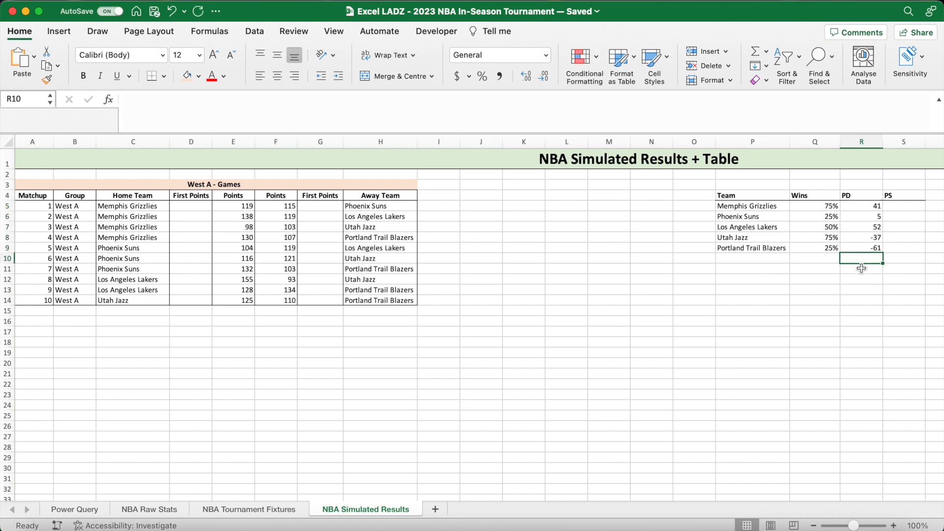
- Recalculate the sheet several times to test the Wins and PD columns against new simulated scores
key("F9")
key("F9")
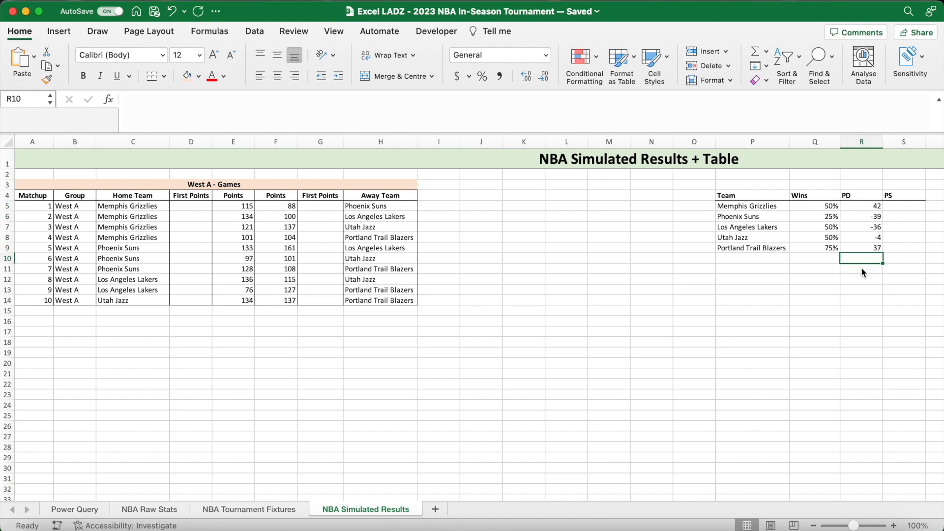
key("F9")
key("F9")
key("F9")
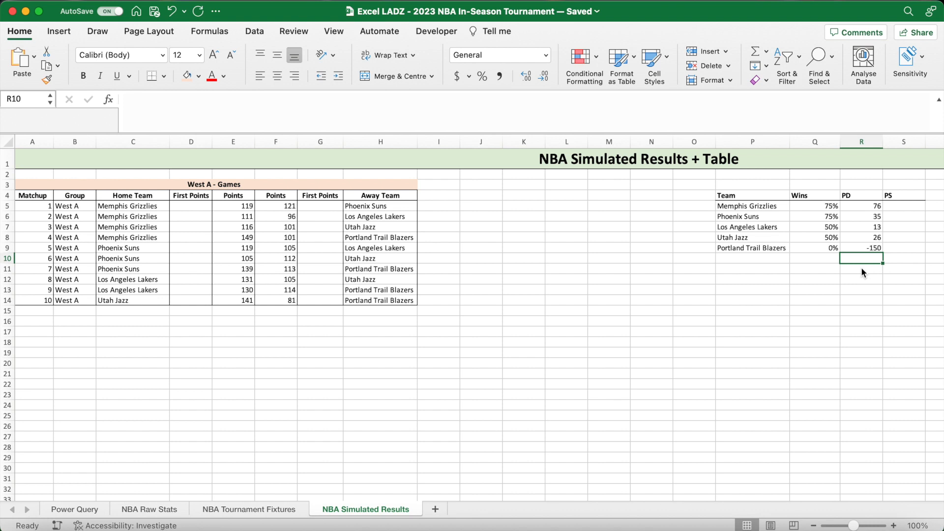
- Recalculate the simulated scores three more times to check the PD formulas
key("F9")
key("F9")
key("F9")
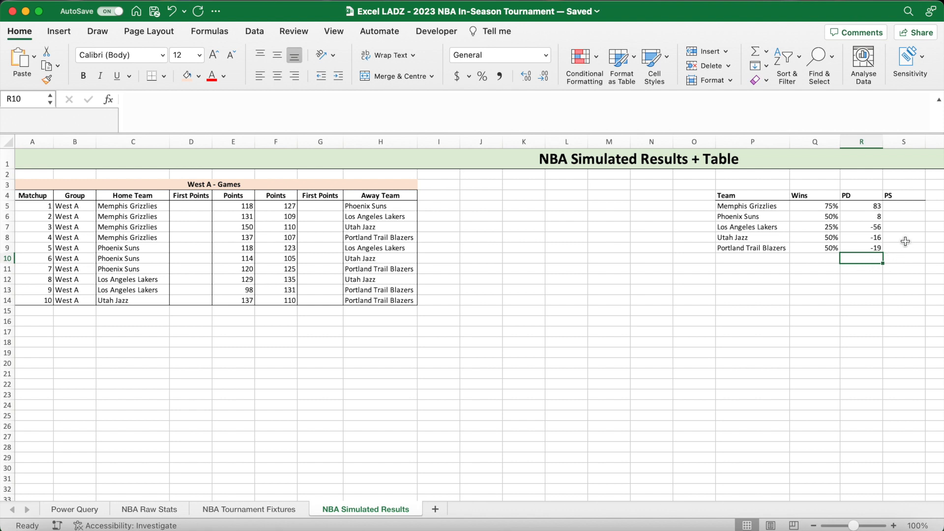
- Copy the points-scored part of the R5 formula into S5 as =(SUMIF($C$5:$C$14,P5,$E$5:$E$14)+SUMIF($H$5:$H$14,P5,$F$5:$F$14))
left_click(904, 207)
left_click(870, 207)
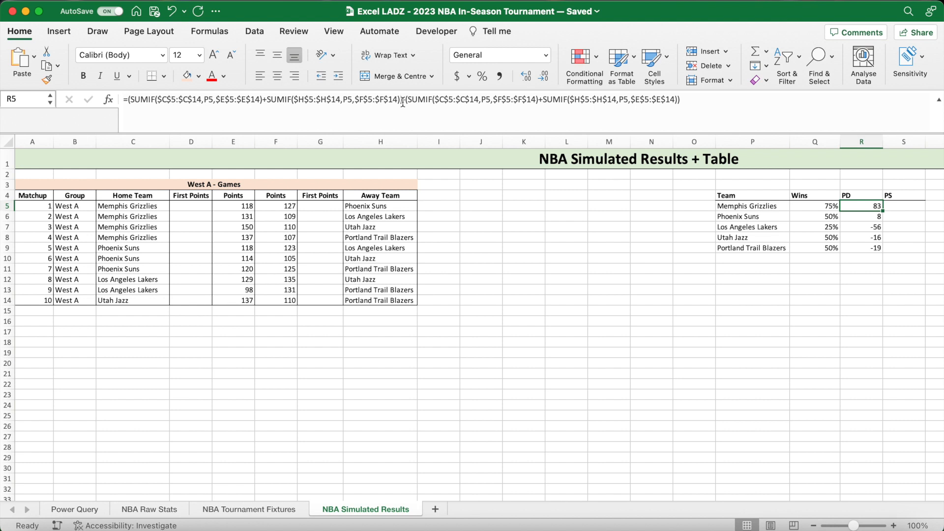
left_click_drag(402, 102, 131, 100)
key("cmd+c")
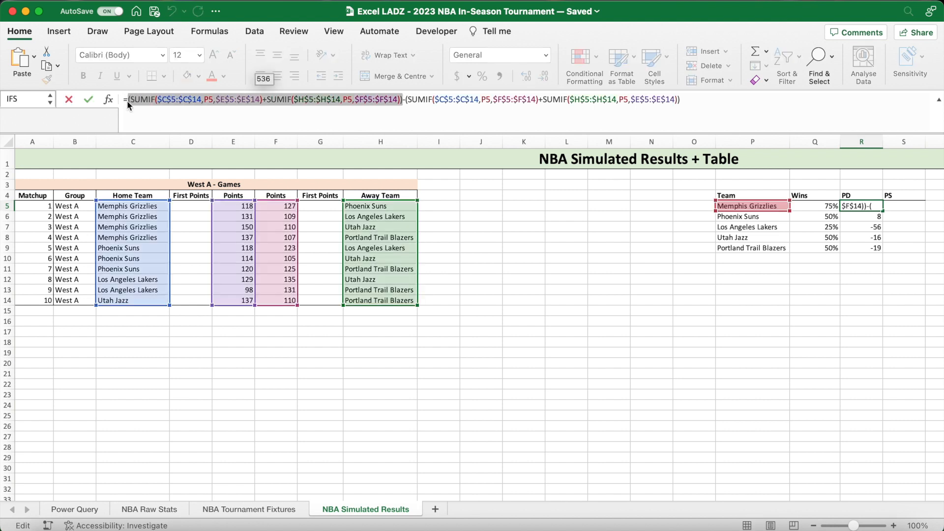
key("Return")
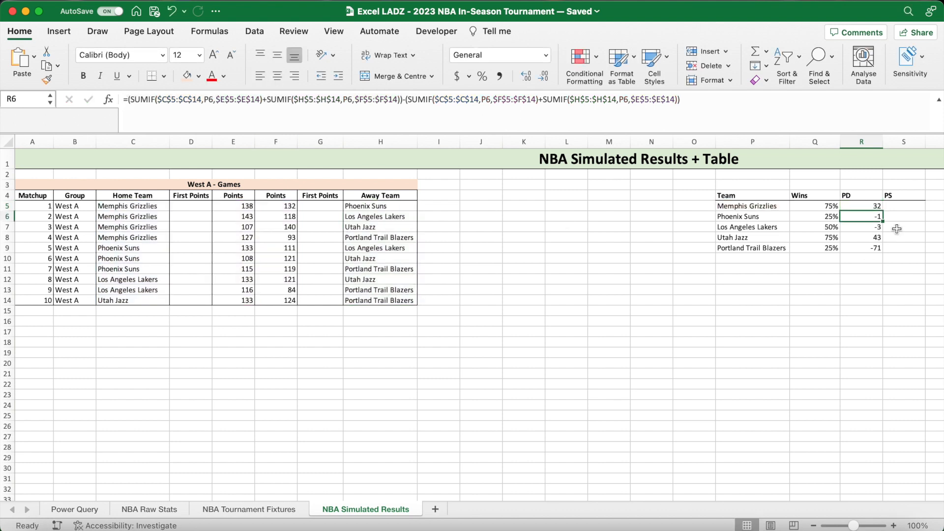
left_click(899, 205)
type("=")
key("cmd+v")
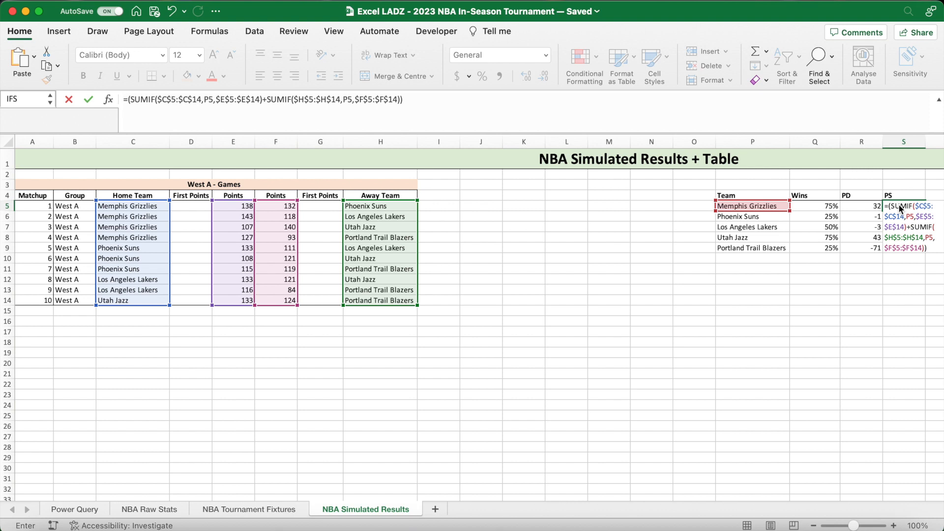
key("Return")
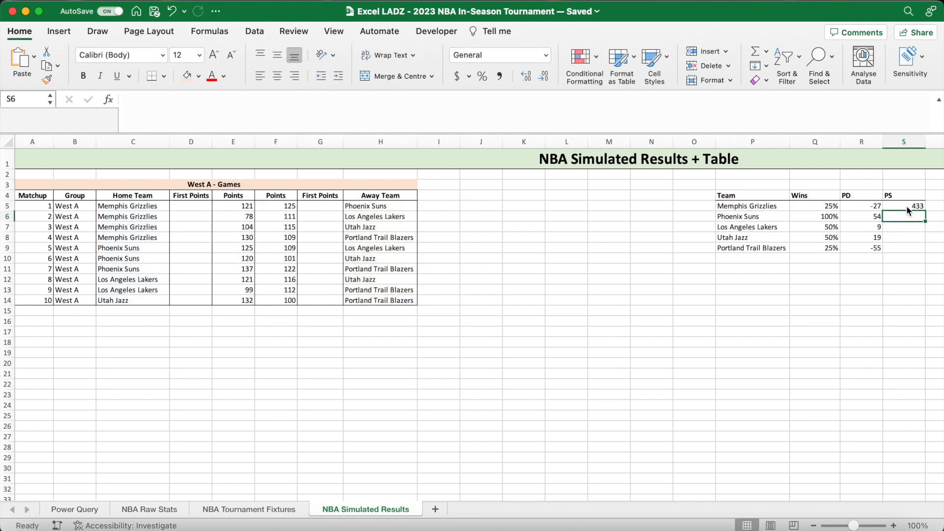
- Fill the PS formula from S5 down to S9 and add a bottom border to P9:S9
left_click(921, 207)
left_click_drag(924, 209, 924, 256)
left_click_drag(759, 248, 909, 251)
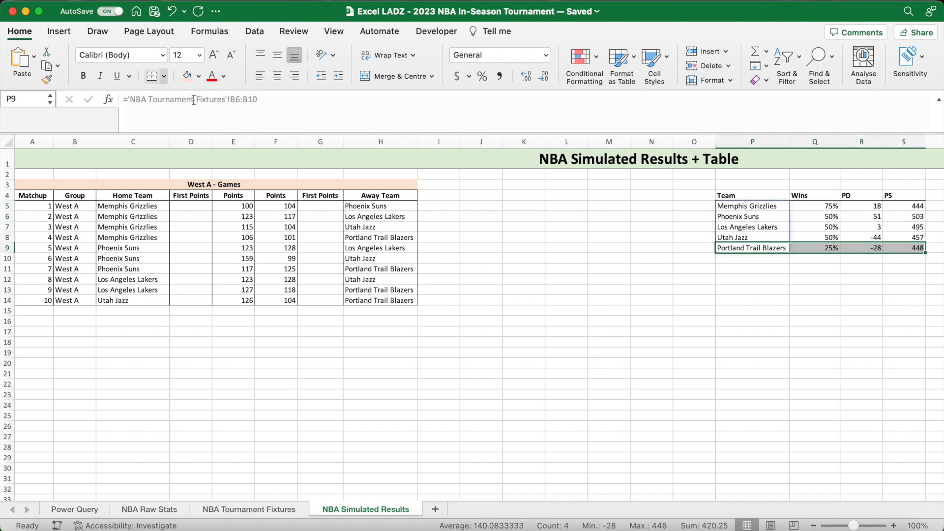
left_click(760, 269)
scroll(763, 271, "right", 5)
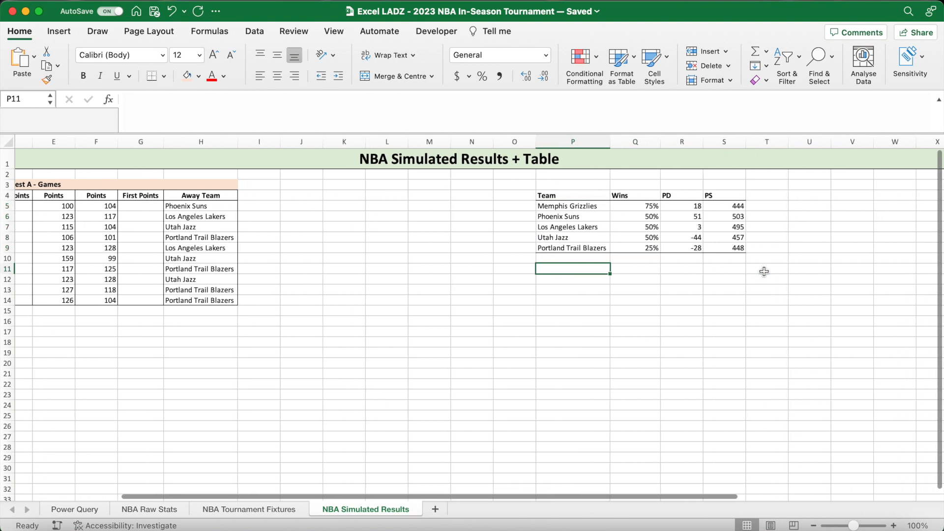
left_click_drag(563, 197, 561, 241)
left_click_drag(617, 196, 620, 248)
left_click_drag(668, 198, 668, 250)
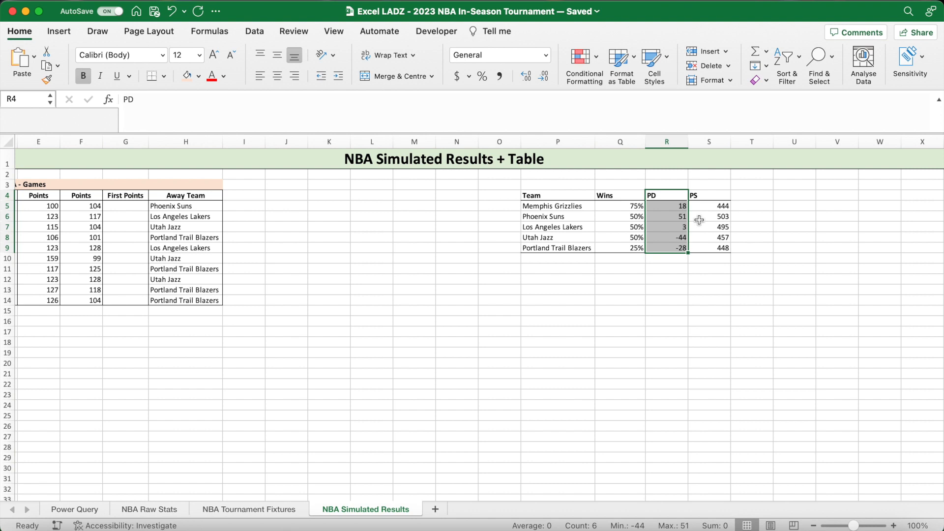
left_click(710, 198)
left_click_drag(710, 198, 710, 249)
- Enter the bold headers Teams First in U4 and Teams Second in V4
left_click(782, 228)
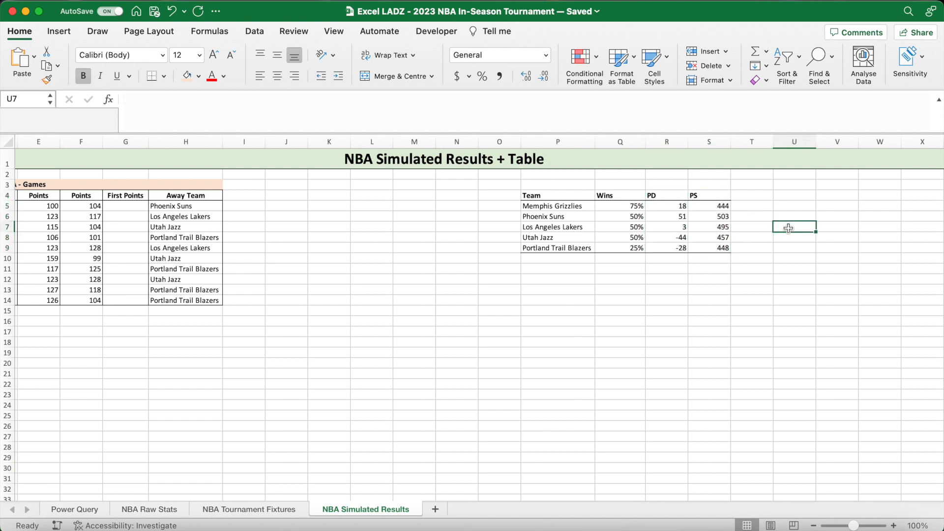
key("Up")
key("Up")
key("Up")
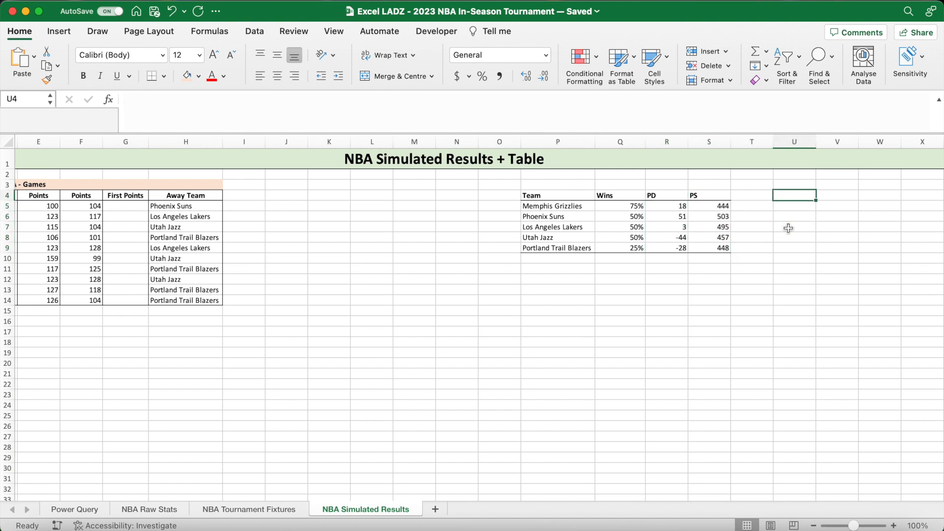
key("super+b")
type("Teams ")
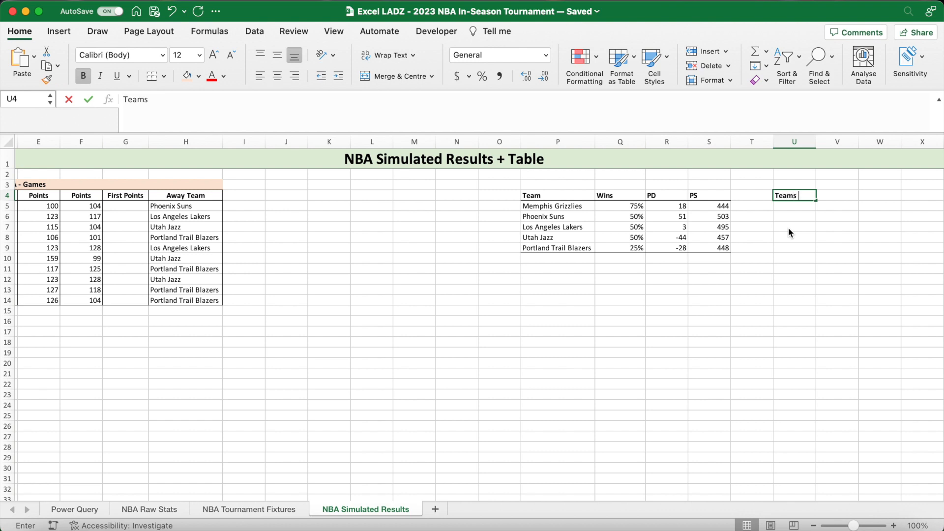
type("First")
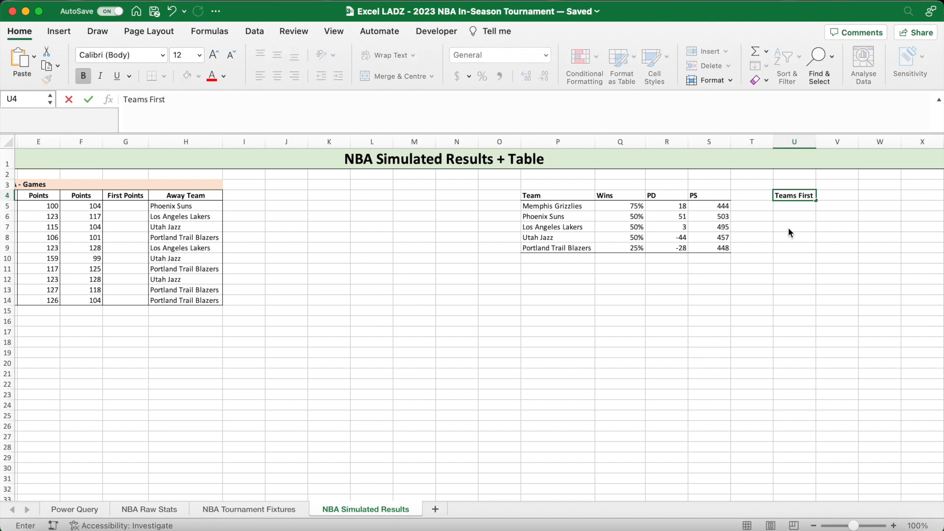
key("Tab")
key("super+b")
type("Tea")
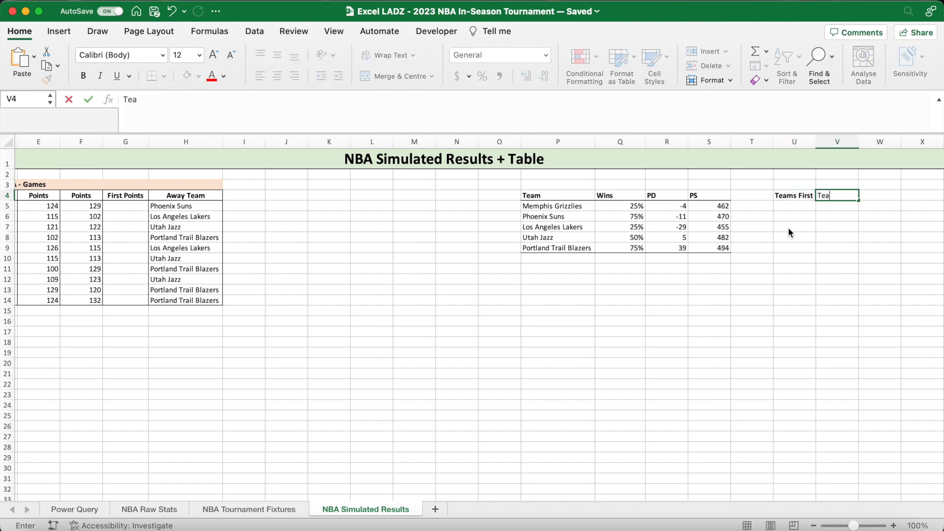
type("ms Second")
- Add the headers Teams Third in W4 and Teams Fourth in X4
key("Tab")
type("Teams Third")
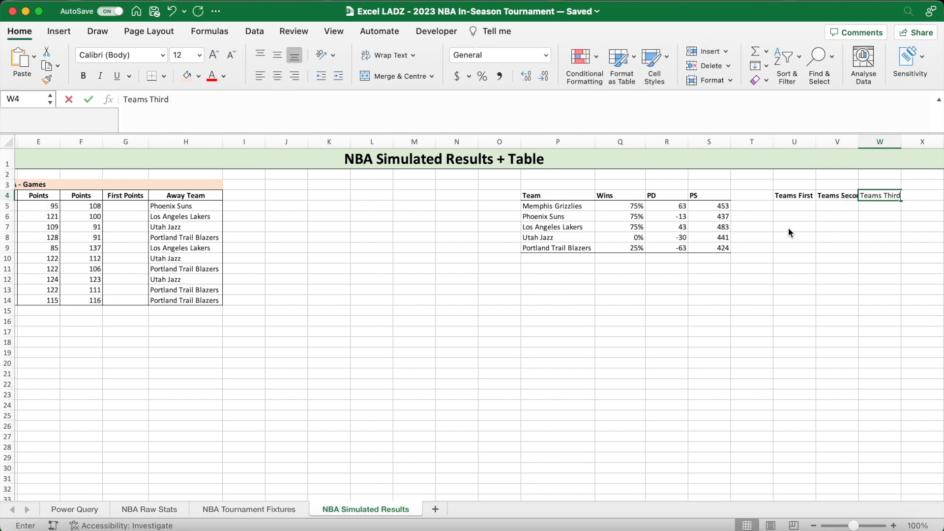
key("Tab")
scroll(872, 268, "right", 3)
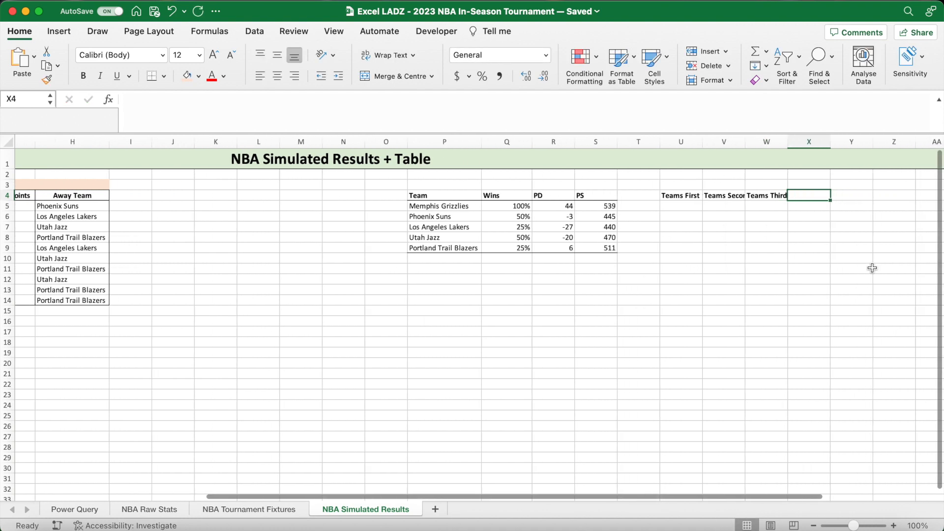
type("Teams Fou")
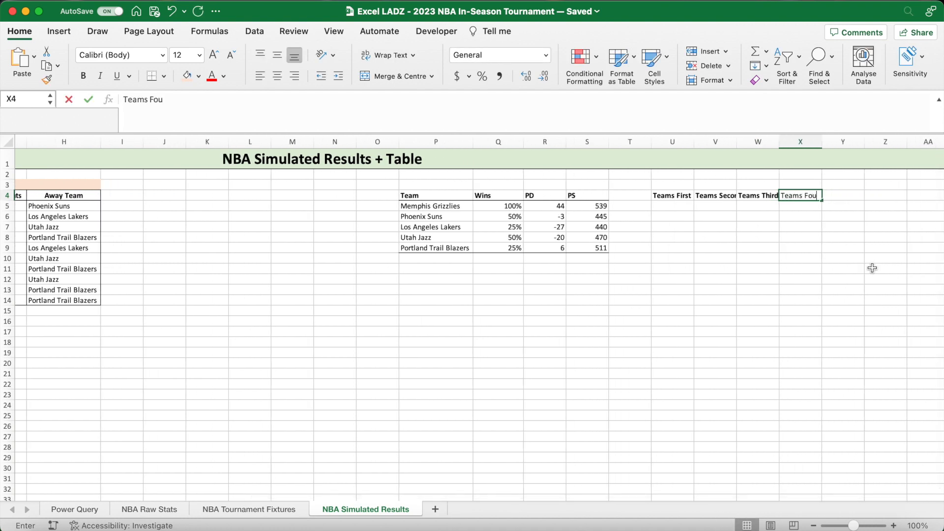
type("rth")
key("Return")
- Fit columns U to X to their header text and add a bottom border to U4:X4
left_click_drag(674, 196, 810, 197)
left_click_drag(694, 142, 694, 142)
double_click(736, 142)
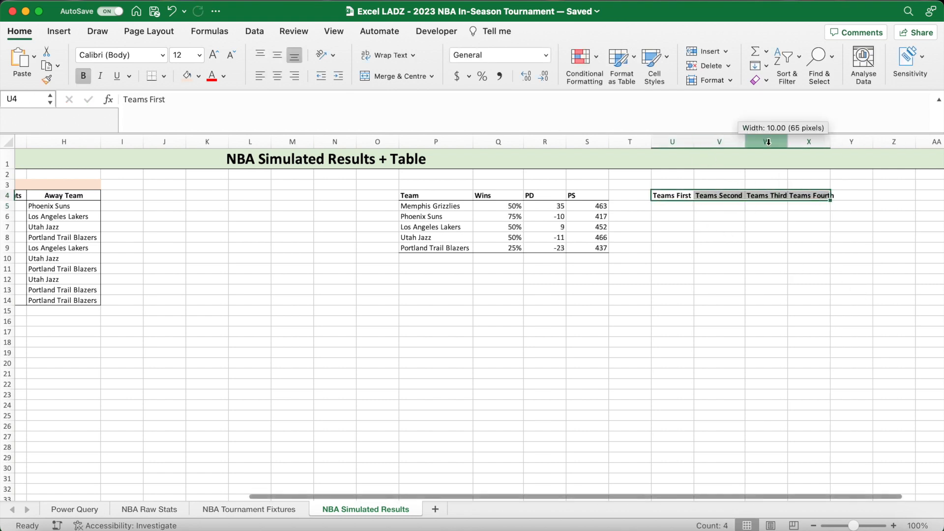
double_click(788, 141)
double_click(829, 142)
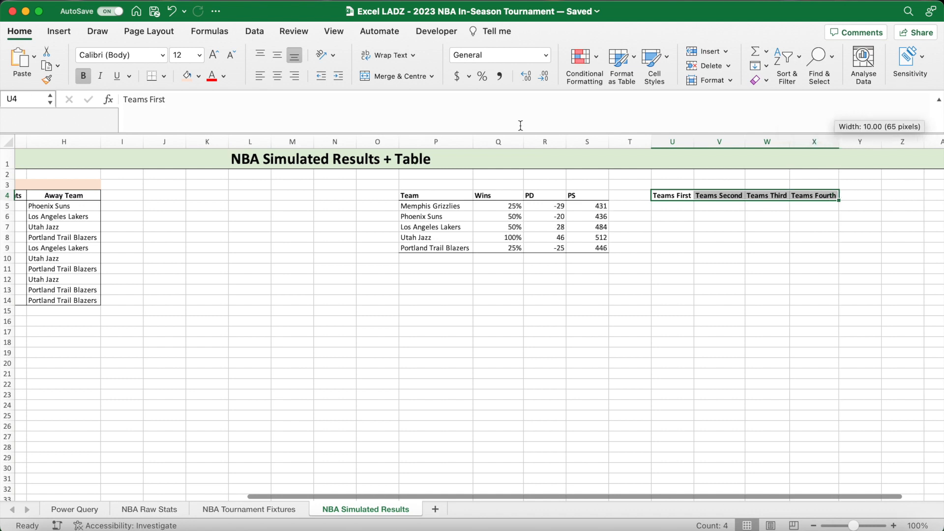
left_click(150, 79)
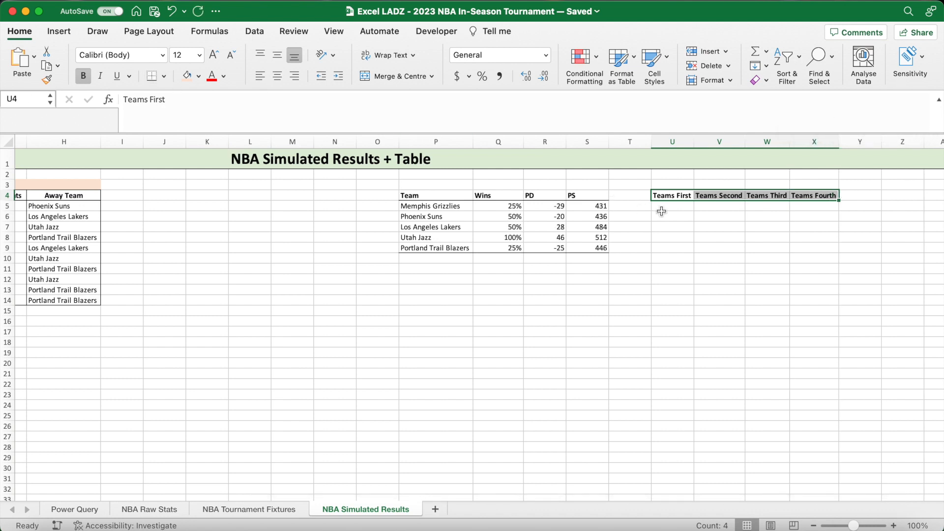
- Examine which teams' Wins percentages would place them in the Teams First and Teams Second columns
left_click(688, 209)
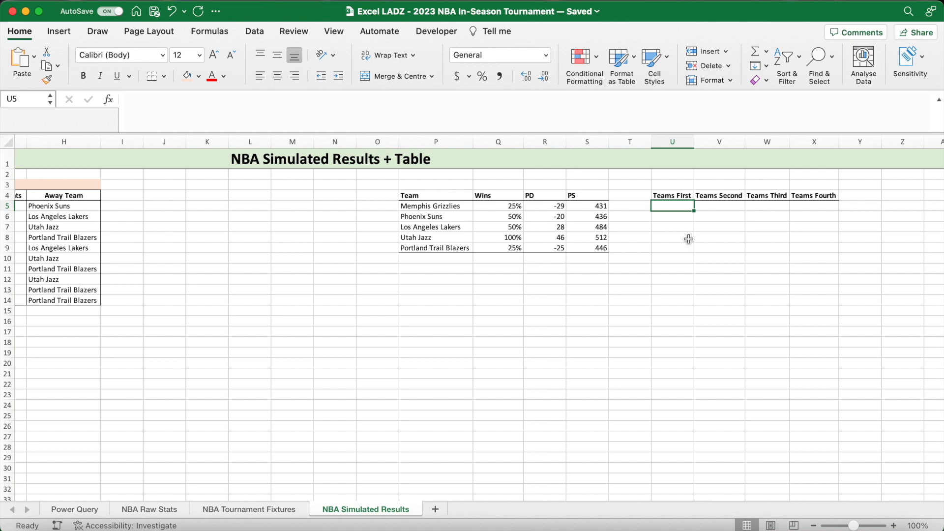
left_click(441, 237)
left_click_drag(675, 206, 675, 249)
left_click(675, 232)
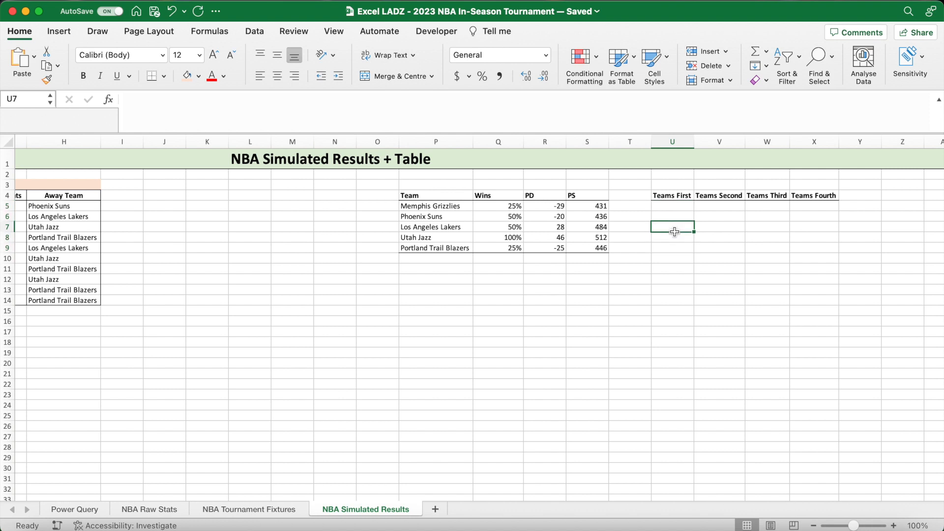
left_click_drag(514, 219, 512, 229)
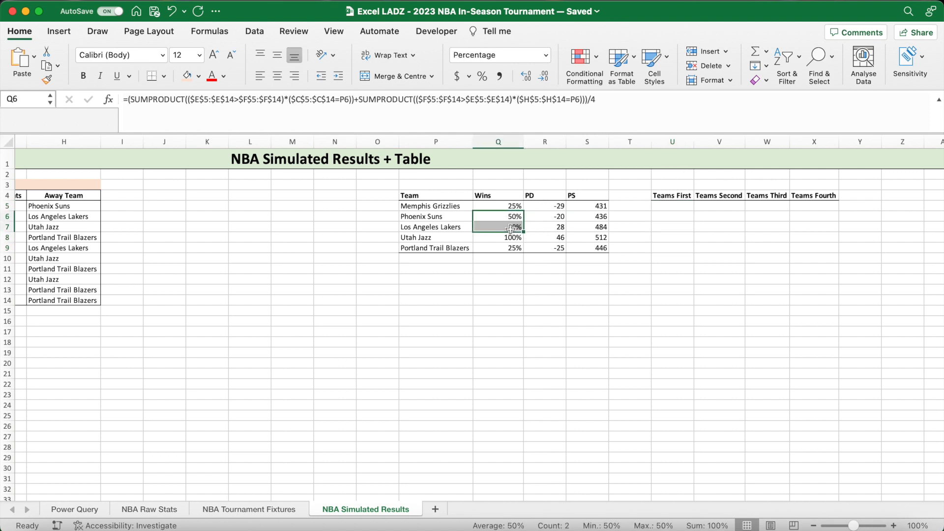
left_click(443, 216)
left_click_drag(723, 217, 724, 228)
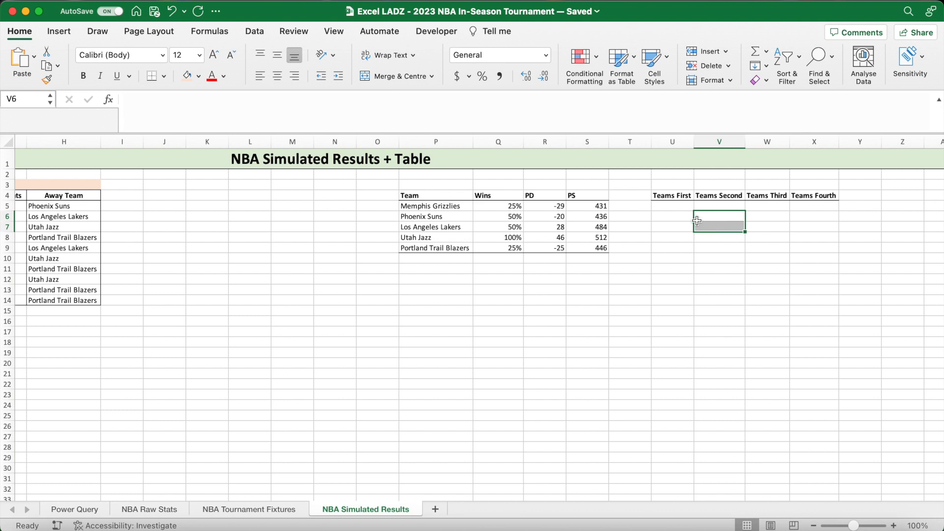
left_click(674, 217)
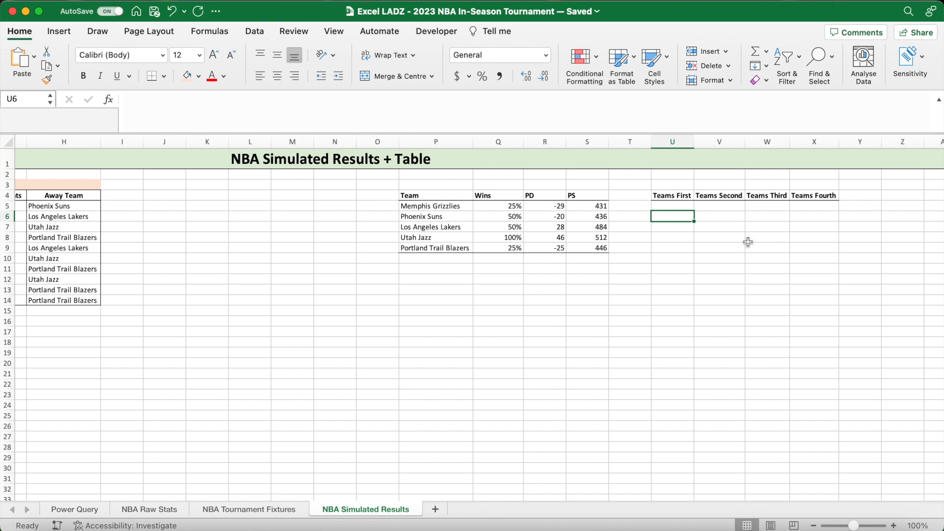
- Enter =IF(Q5=MAX($Q$5:$Q$9),P5,"") in U5 to return the team with the most wins
key("Up")
type("=")
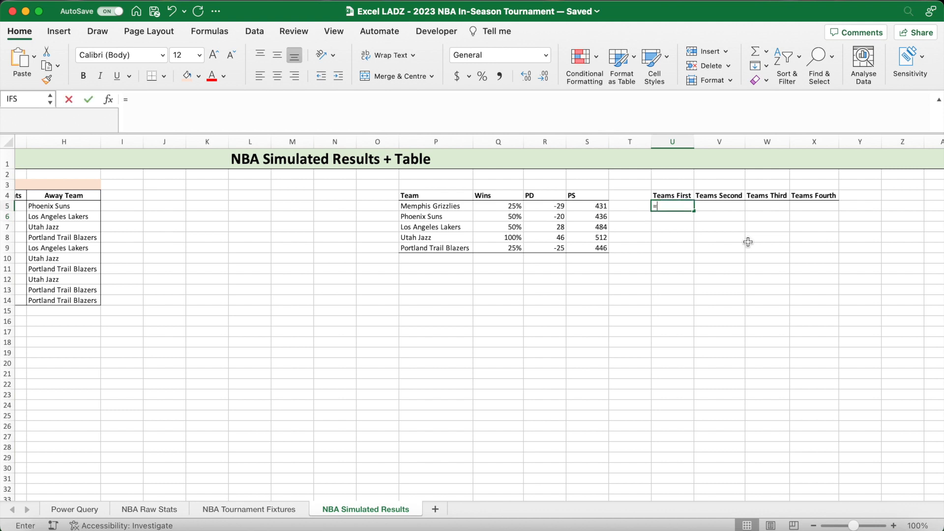
type("IF(")
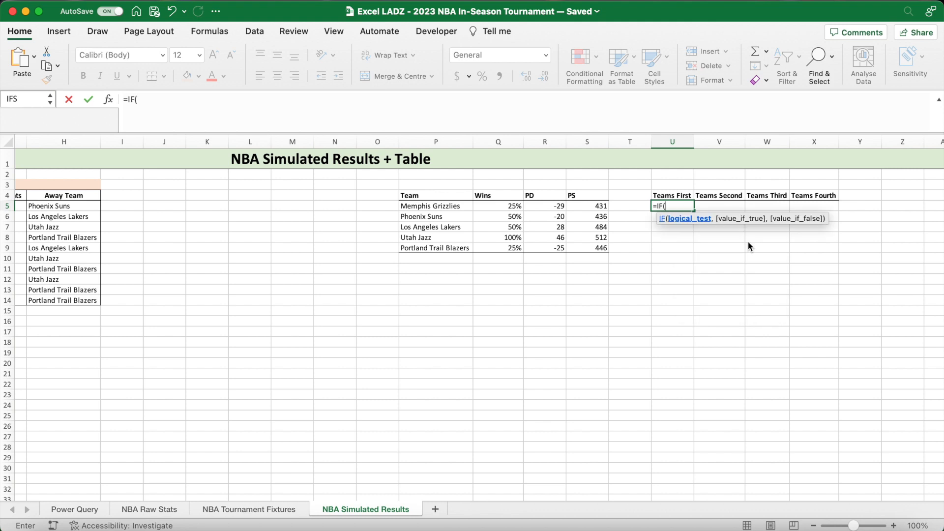
left_click(510, 207)
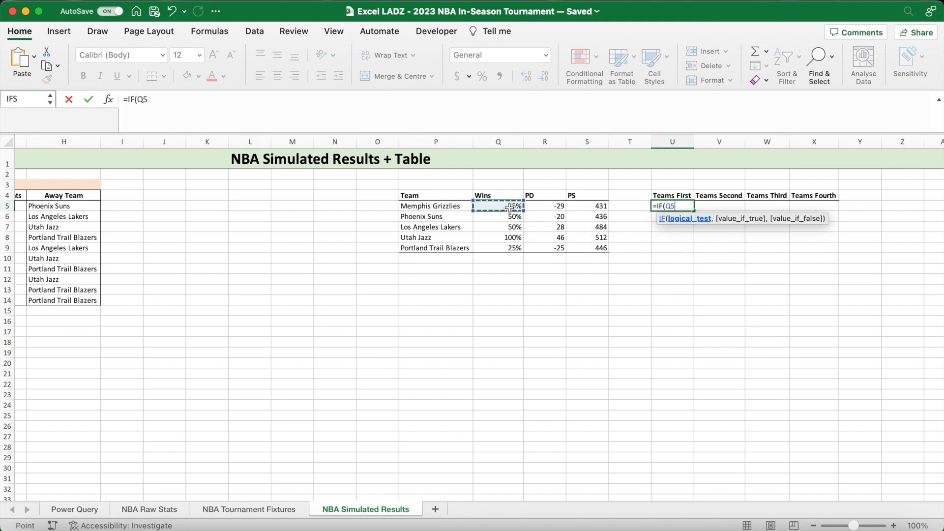
type("=MAX(")
left_click_drag(507, 207, 505, 245)
key("super+t")
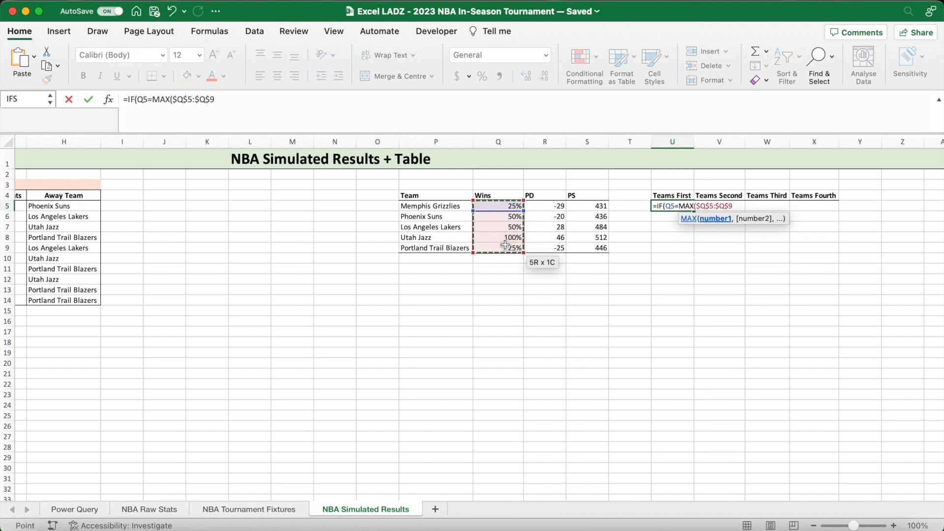
type("),")
left_click(455, 208)
type(",\"\")")
key("Return")
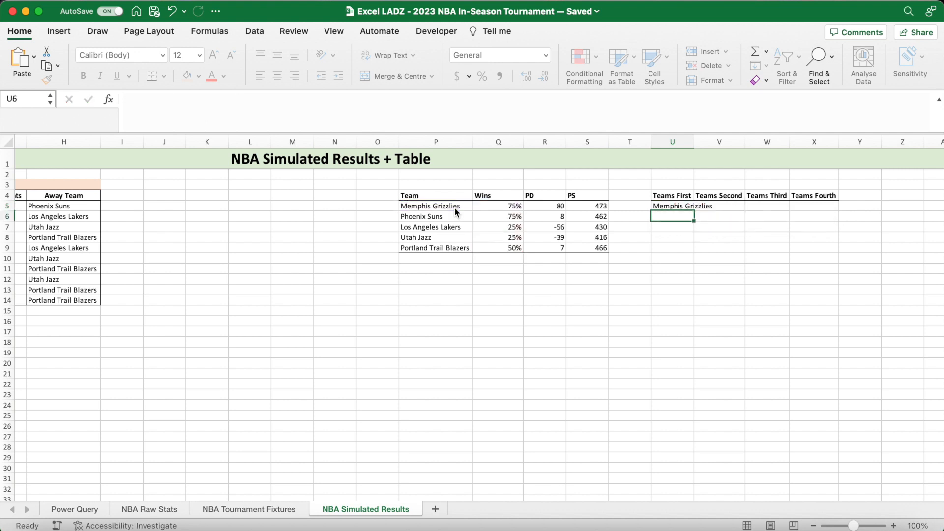
- Widen column U to fit the team names and fill the U5 formula down to U9
left_click(695, 140)
left_click(696, 139)
left_click_drag(696, 140, 727, 140)
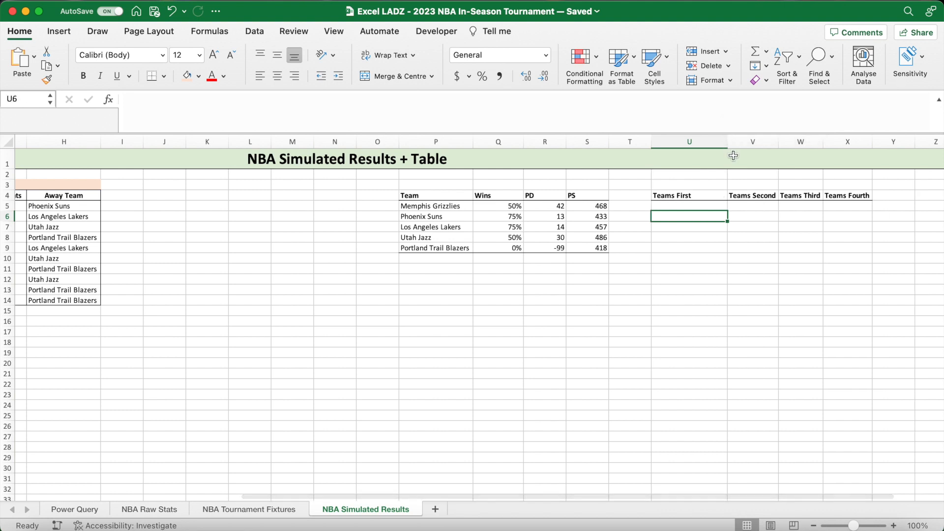
left_click(717, 206)
left_click_drag(727, 210, 721, 249)
- Recalculate the sheet to test the Teams First column against the Wins percentages
left_click(682, 222)
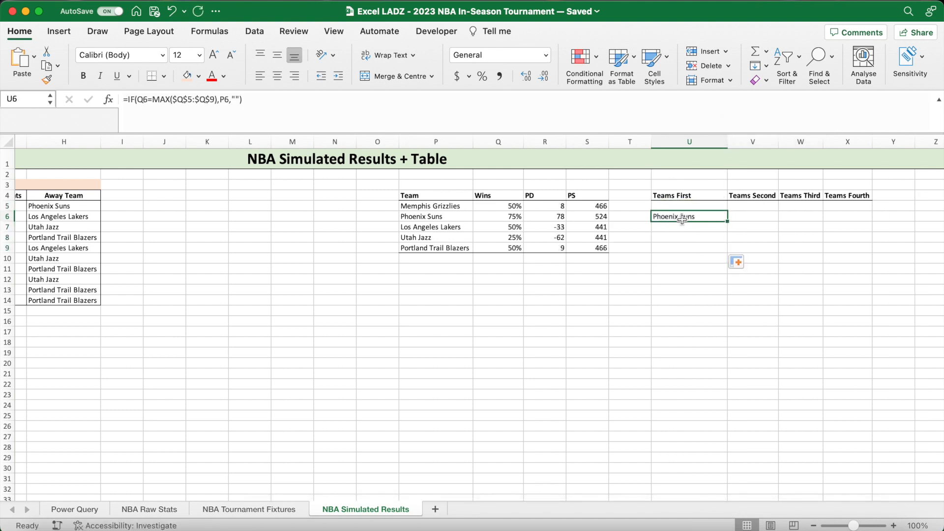
left_click(664, 278)
key("F9")
left_click_drag(664, 207, 669, 229)
left_click(697, 248)
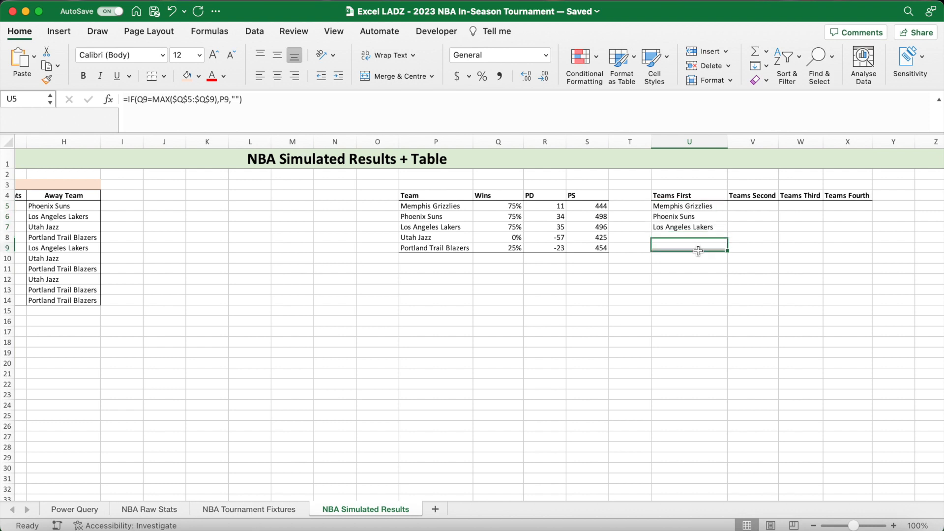
- Widen the Teams Second column to make room for full team names
left_click(756, 206)
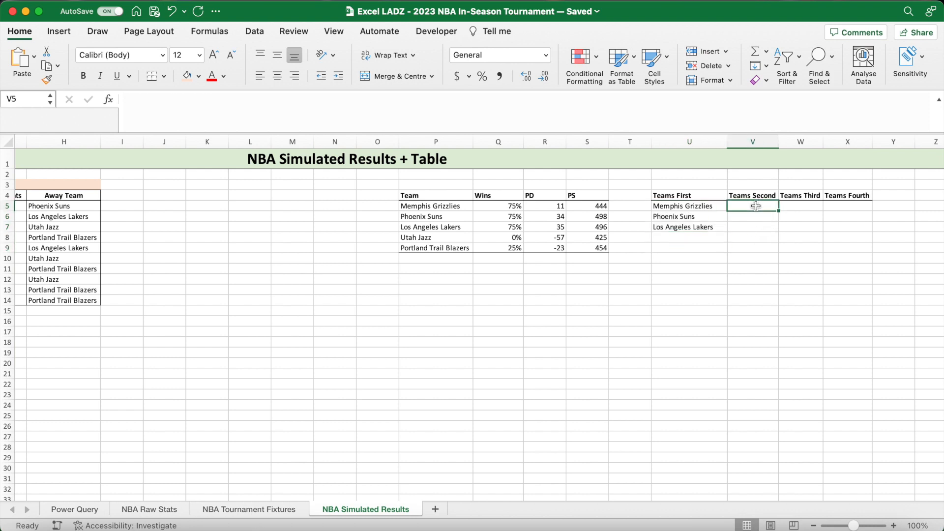
left_click_drag(779, 142, 801, 142)
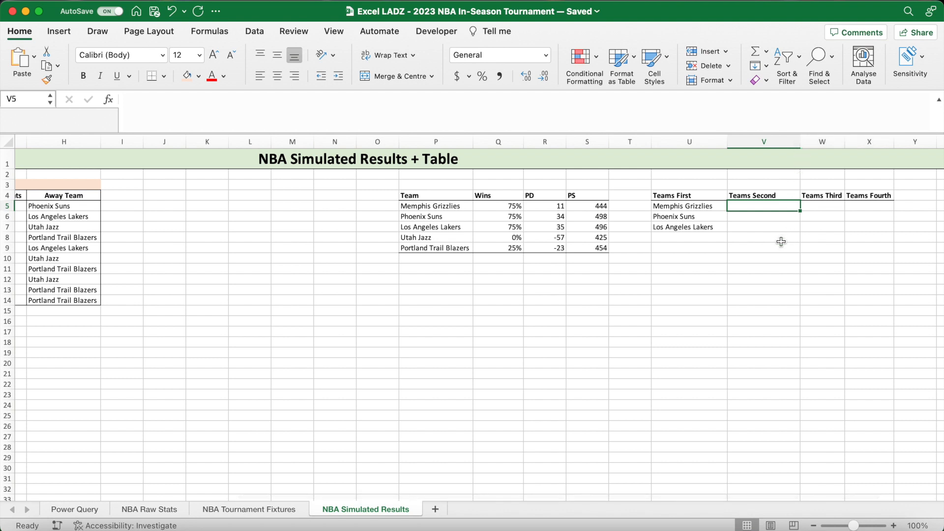
- Start a formula in V5 with an IF that tests Q5 against LARGE over the absolute range $Q$5:$Q$9
left_click(630, 112)
type("=IF(")
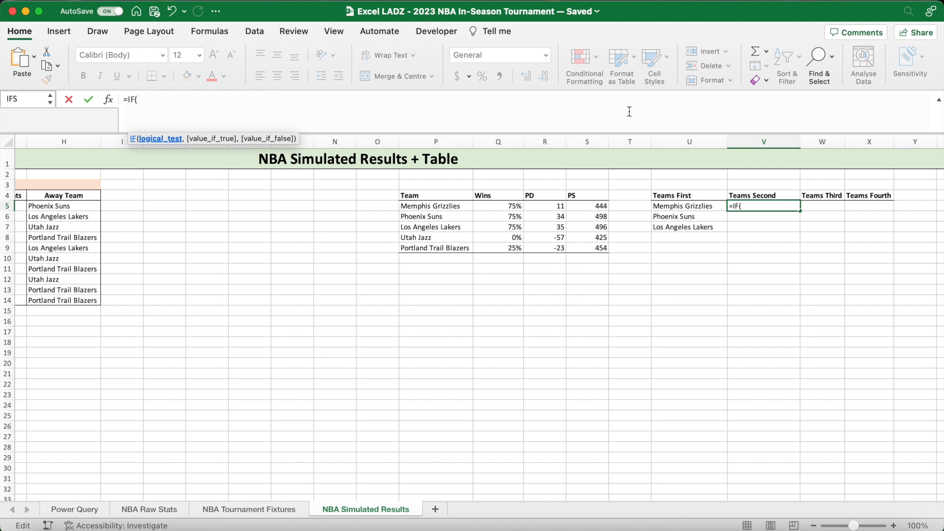
left_click(512, 207)
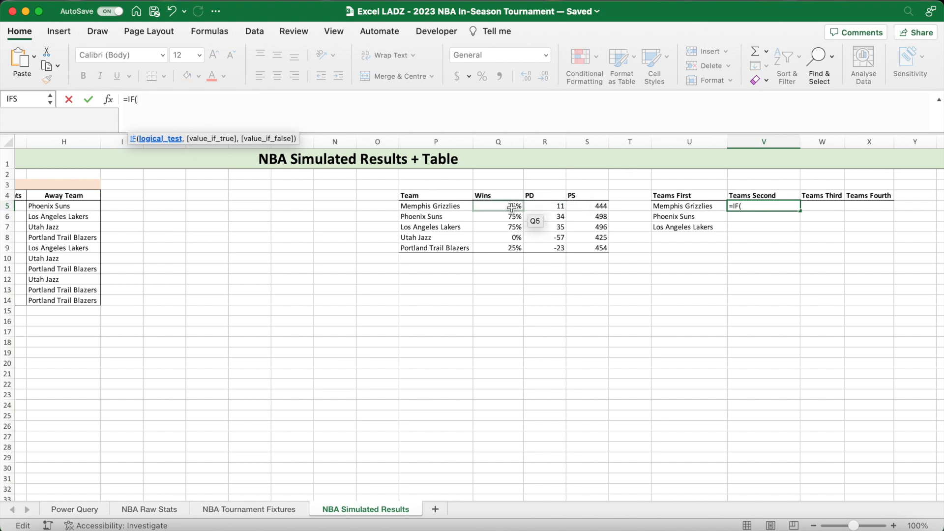
type("=LARG")
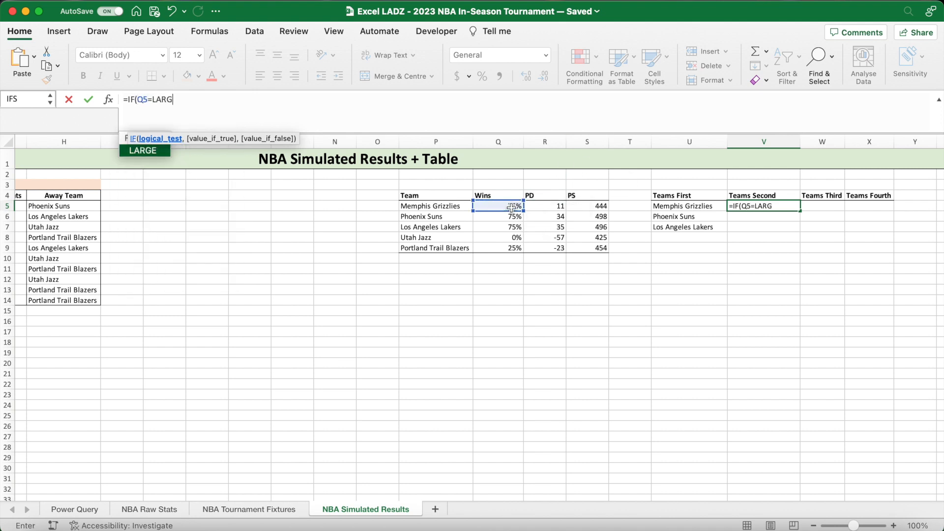
type("E(")
left_click_drag(512, 207, 505, 245)
key("F4")
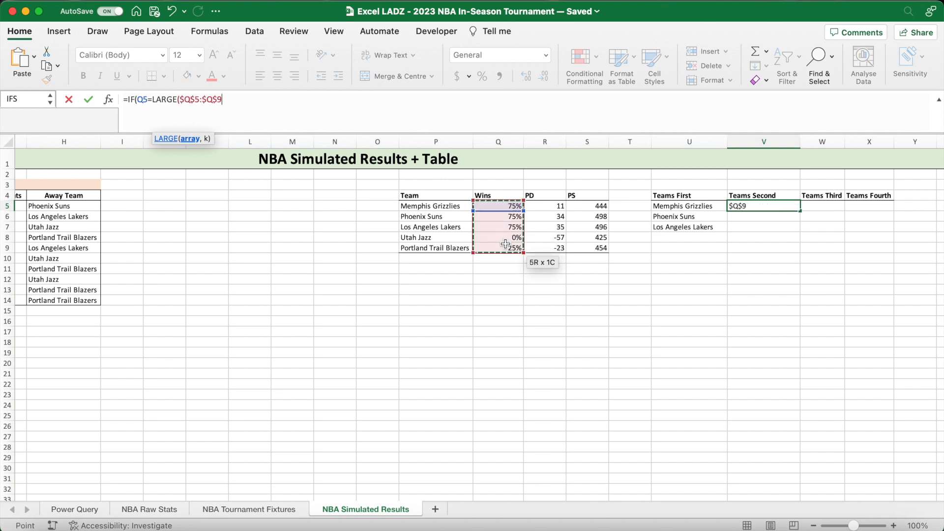
type(",")
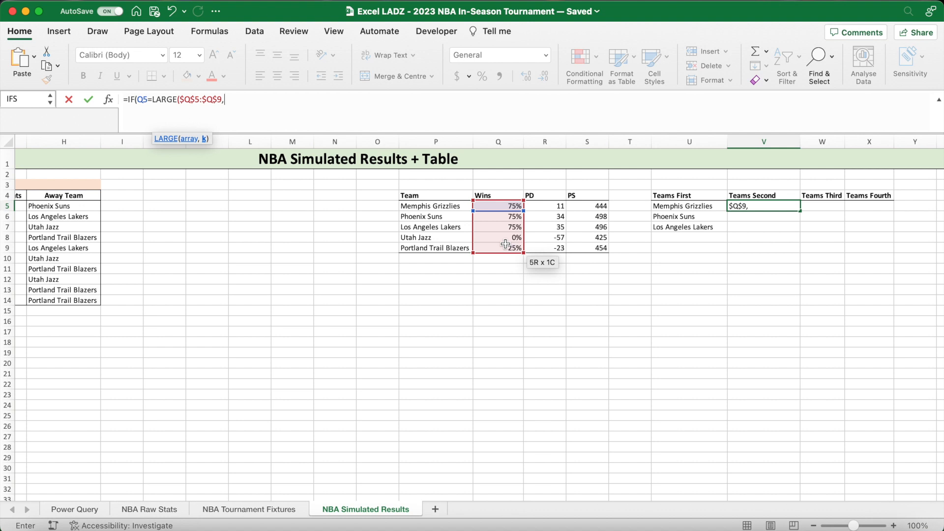
type("COUNTIF(")
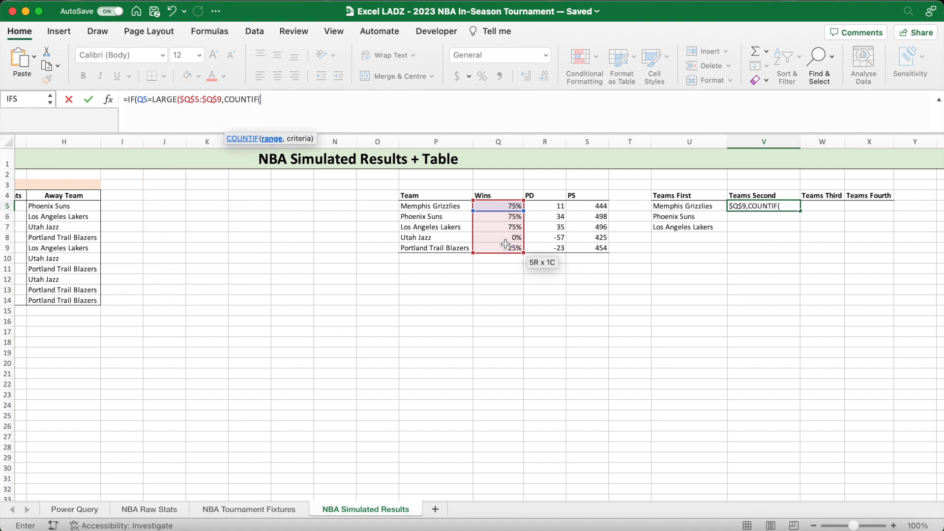
- Set LARGE's k argument in V5 to COUNTIF($Q$5:$Q$9,MAX($Q$5:$Q$9))+1 and close the LARGE function
left_click_drag(507, 206, 508, 245)
key("super+t")
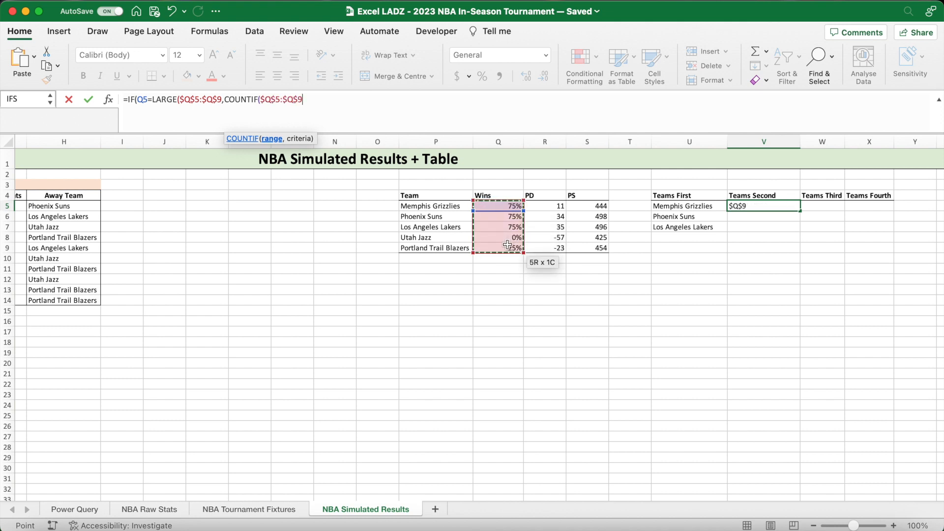
type(",")
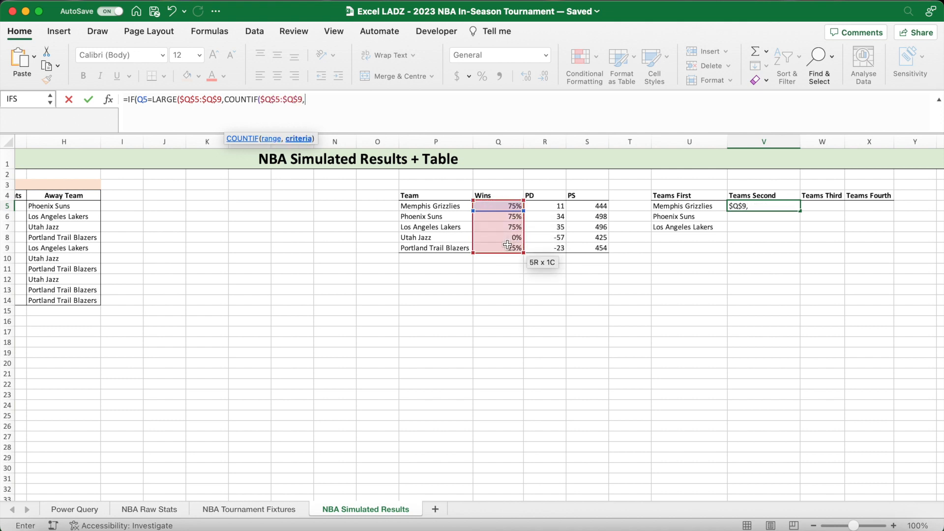
type("MAX(")
left_click_drag(501, 206, 505, 247)
key("super+t")
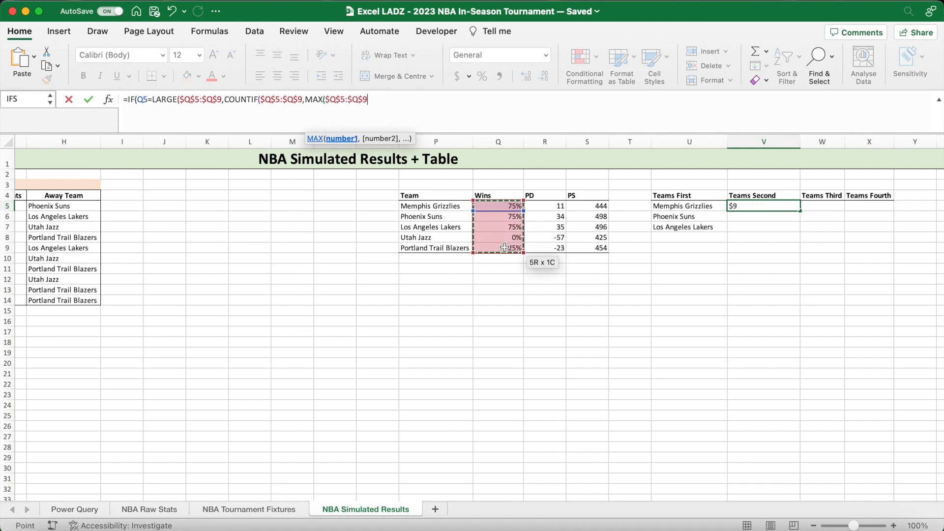
type("))")
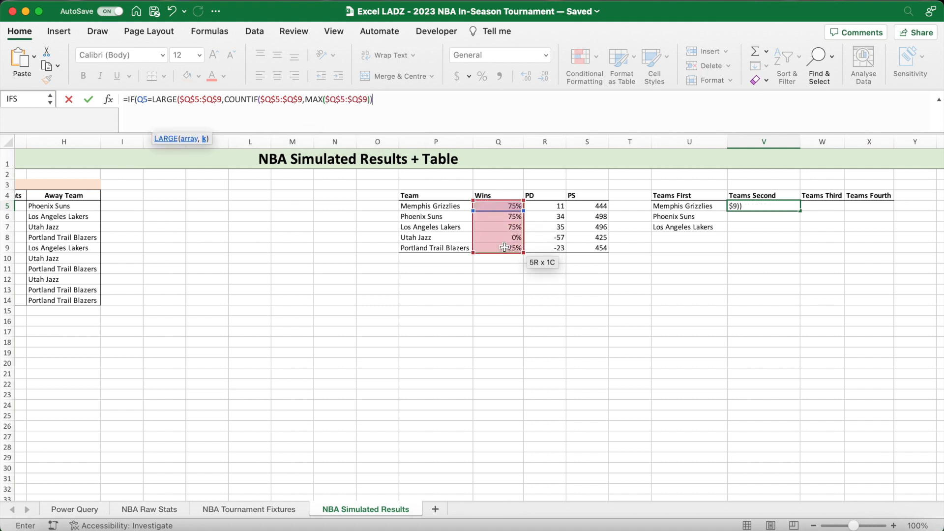
type("+1)")
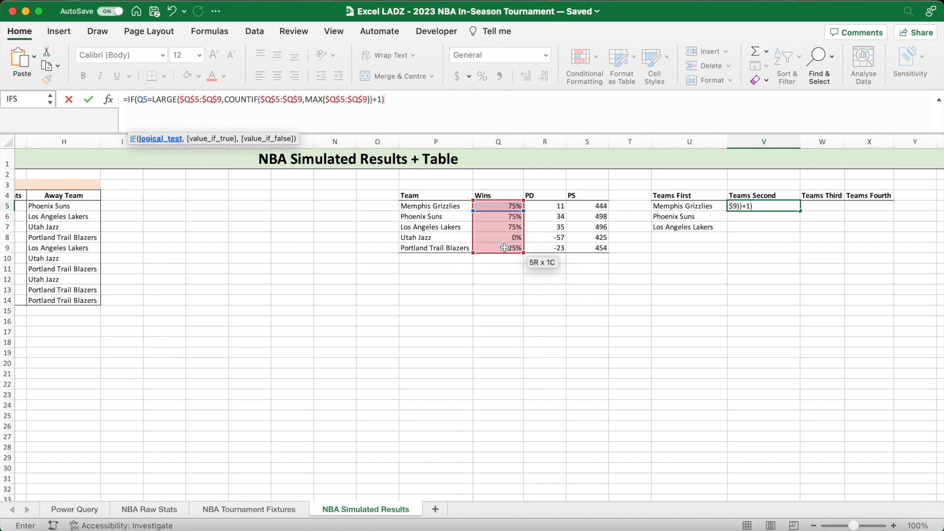
type(",")
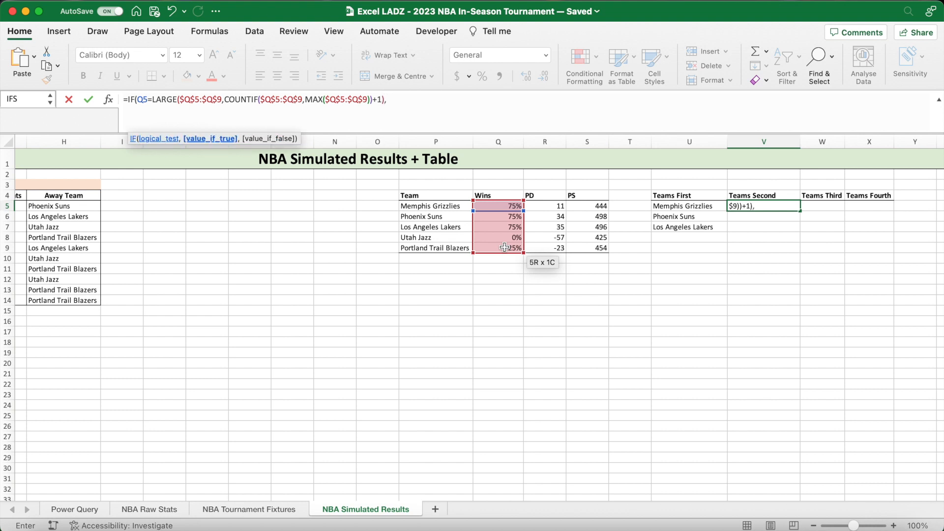
- Make the IF in V5 return the team name in P5 when true and "" otherwise
left_click(445, 206)
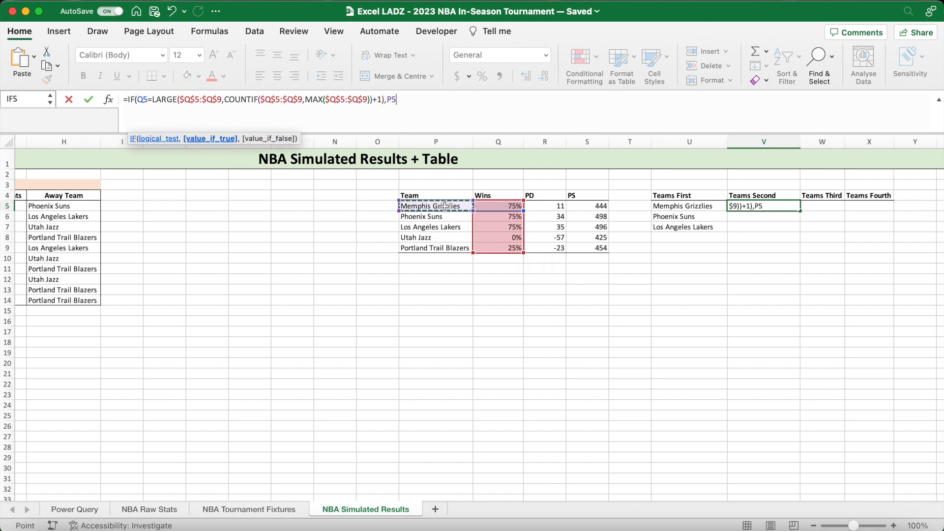
type(",")
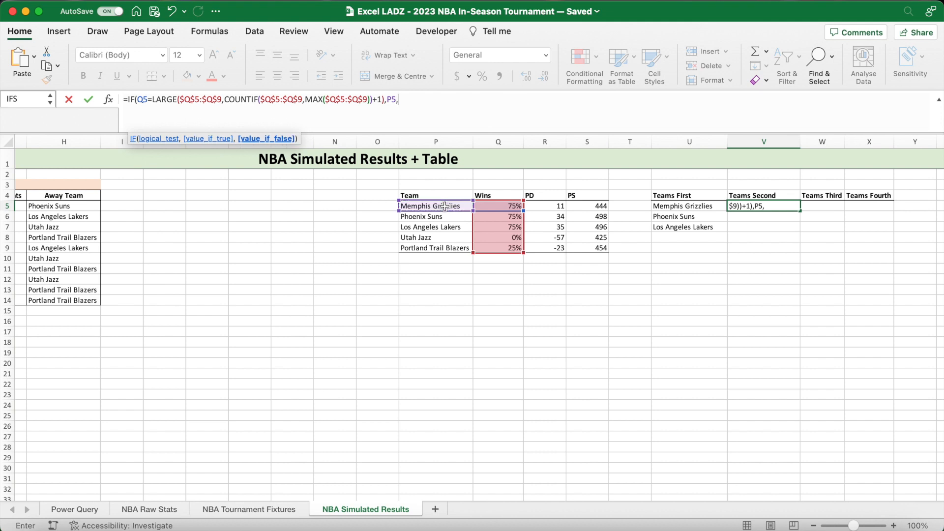
type("\"\")")
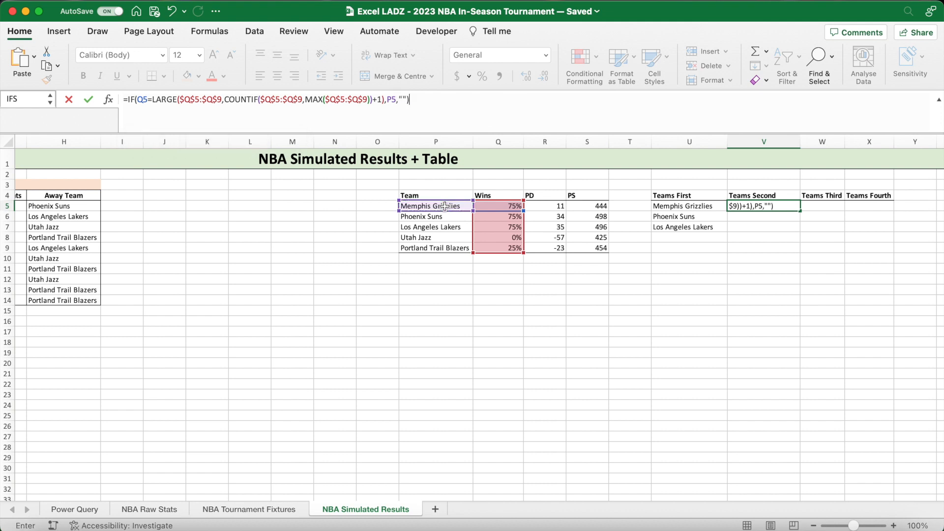
- Wrap the V5 formula in IFERROR with "" as the error value and enter it
left_click(126, 100)
type("IFERROR(")
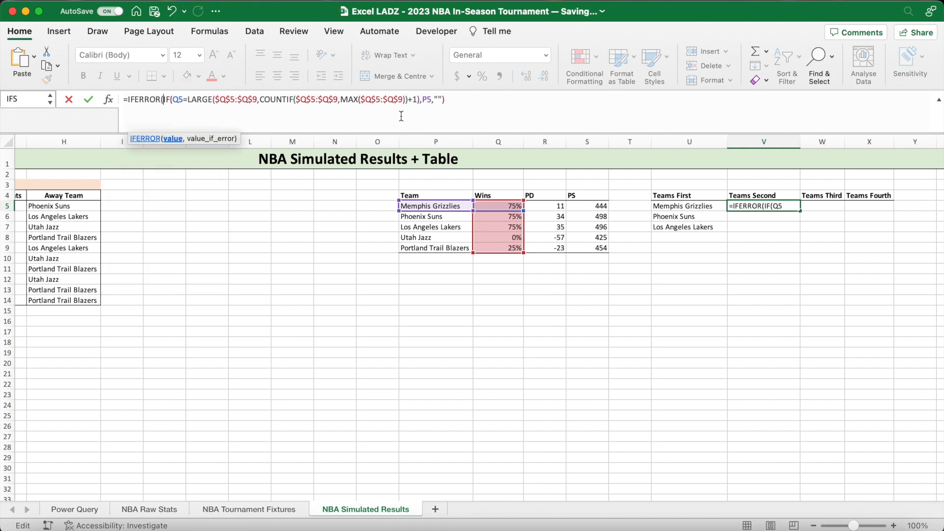
left_click(456, 97)
type(",\"\")")
key("Return")
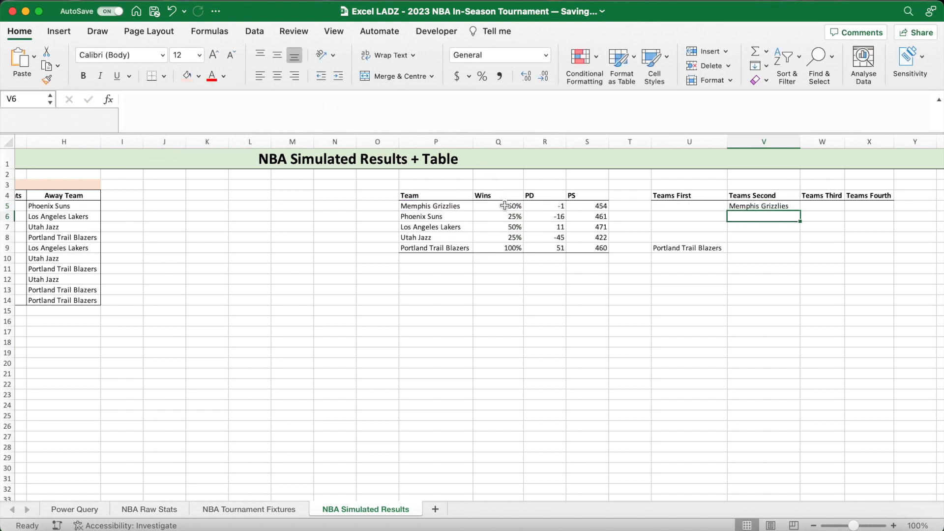
- Fill the V5 formula down to V9 in the Teams Second column
left_click(465, 204)
left_click(773, 205)
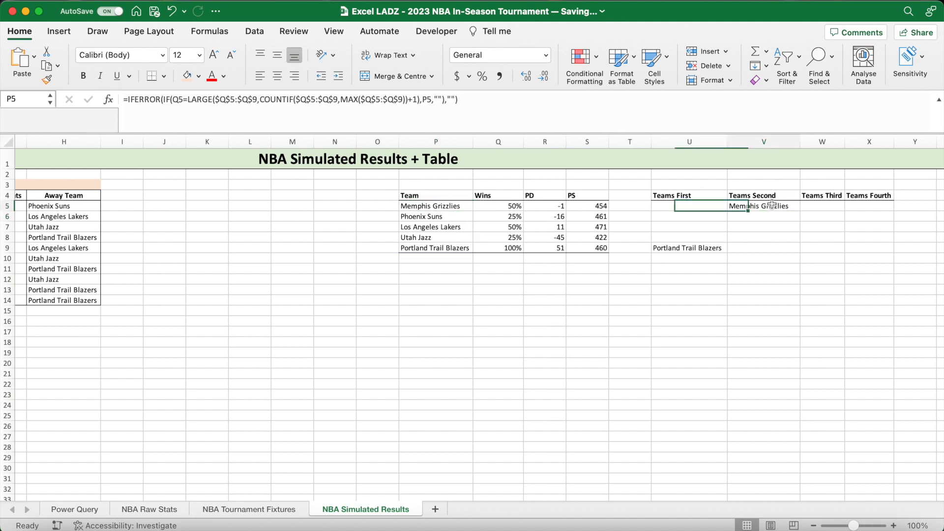
left_click_drag(801, 213, 795, 251)
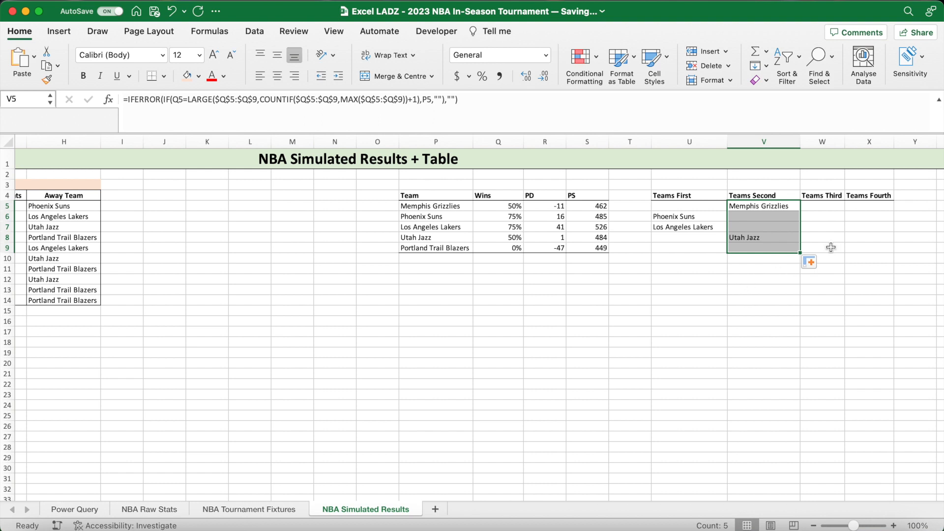
- Widen the Teams Third column to make room for team names
left_click(825, 209)
left_click_drag(847, 140, 869, 140)
scroll(846, 274, "right", 2)
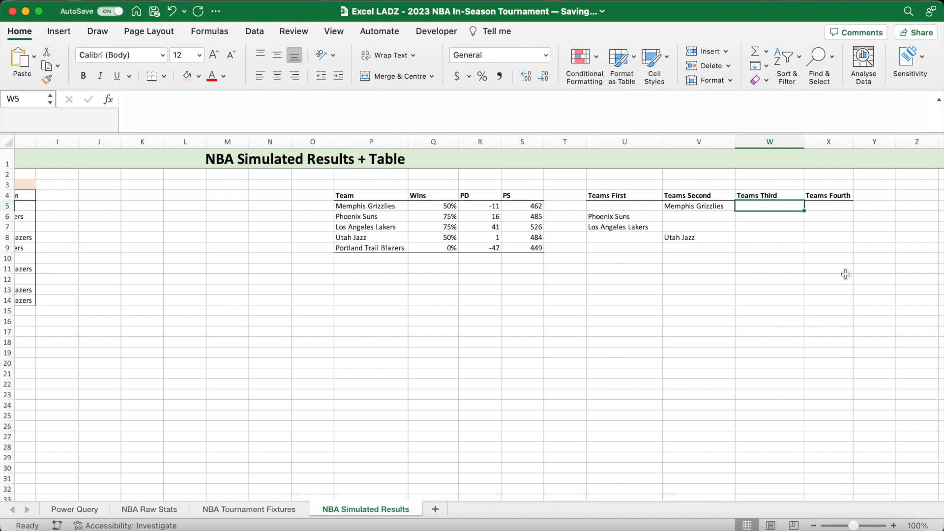
- Start a formula in W5 with an IF comparing Q5 to LARGE over the absolute range $Q$5:$Q$9
left_click(376, 103)
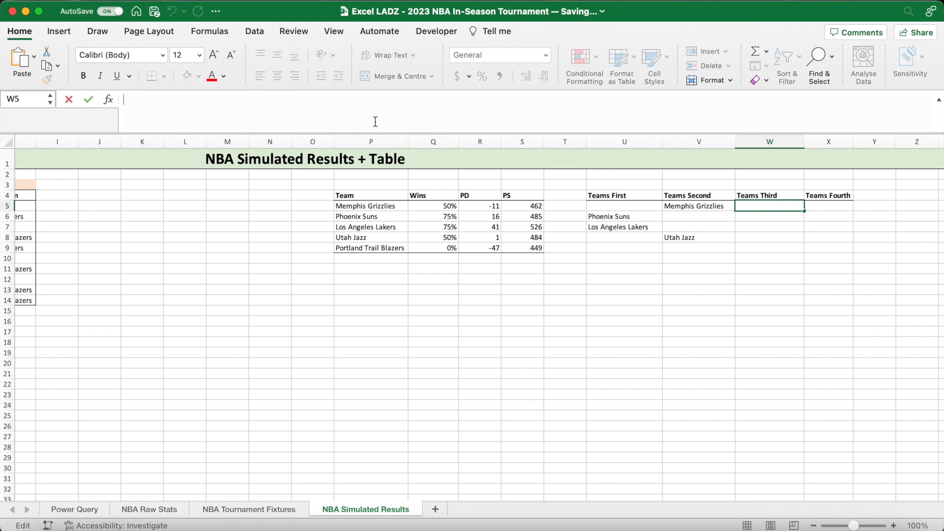
type("=IF(")
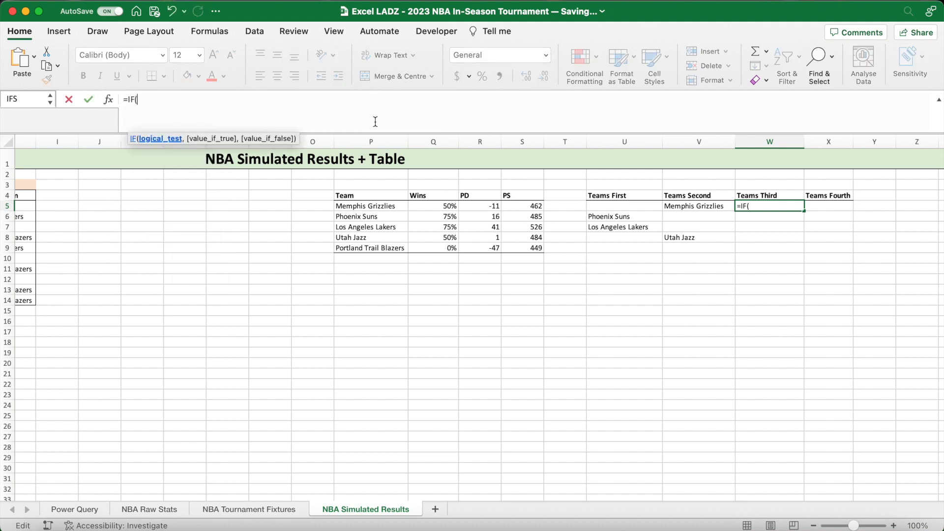
left_click(424, 207)
type("=LARGE(")
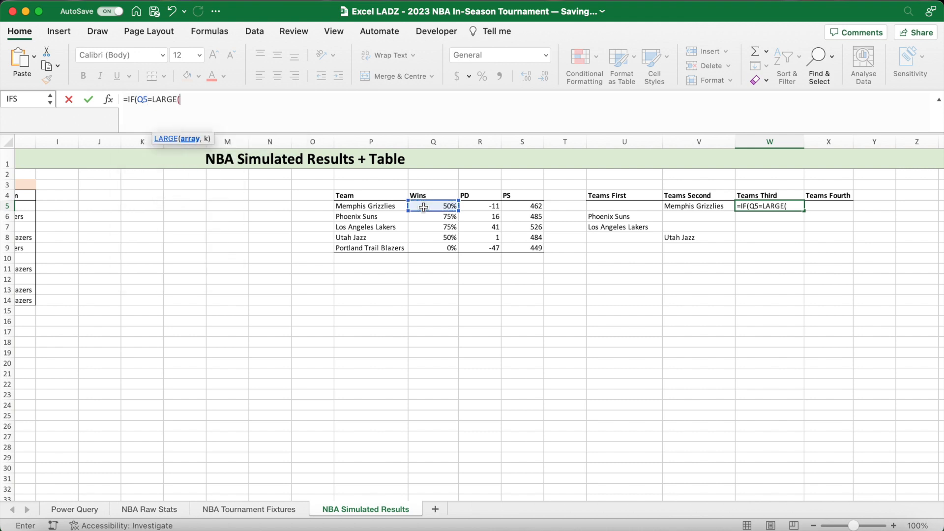
left_click_drag(423, 207, 428, 246)
key("super+t")
type(",")
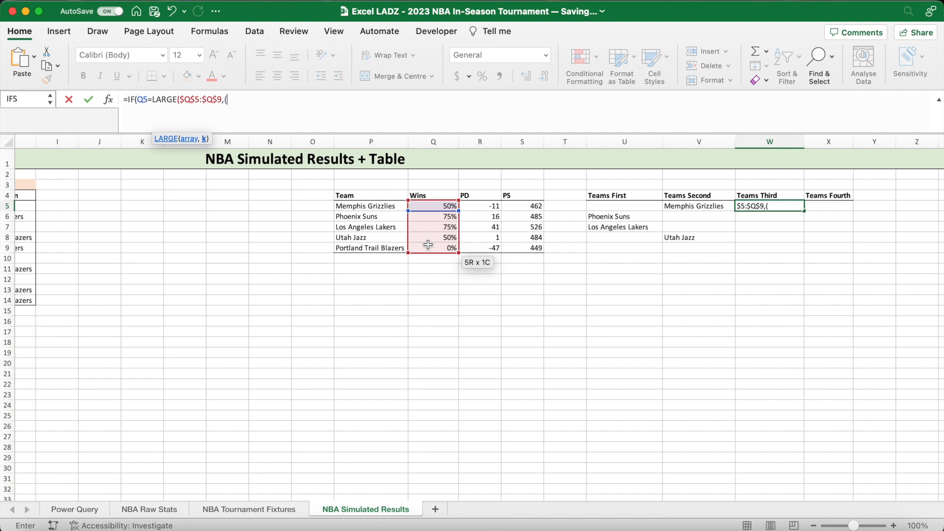
- Set LARGE's k argument in W5 to (10-COUNTIF($U$5:$V$9,""))+1, counting blanks in the first two team columns
type("(10-COUNTIF")
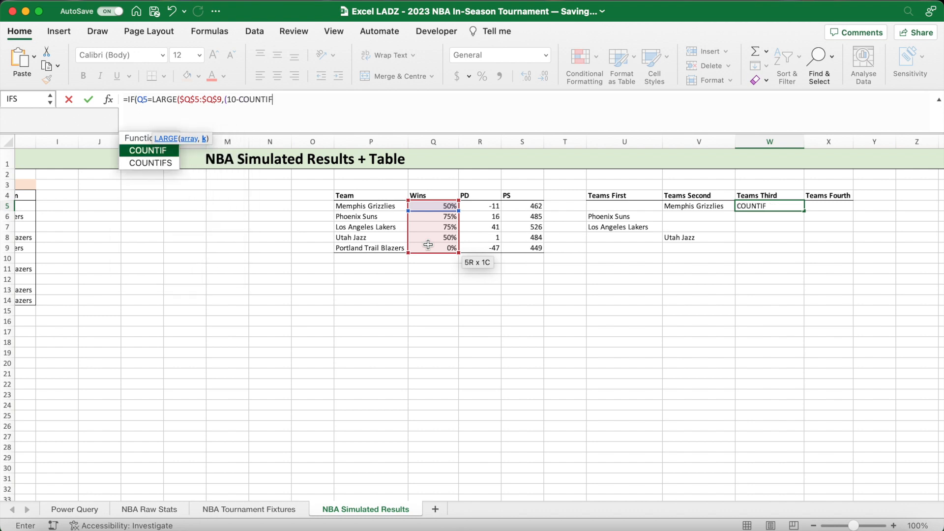
type("(")
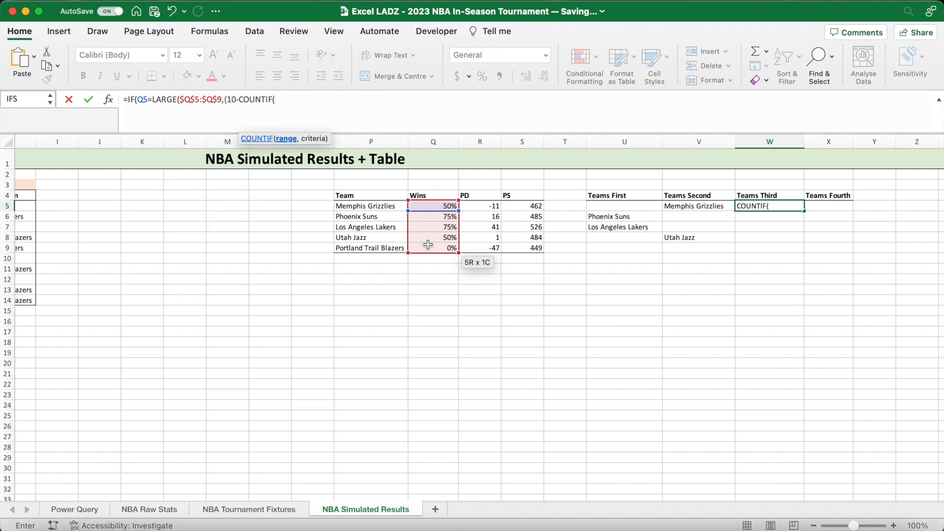
left_click_drag(621, 207, 686, 245)
key("F4")
type(",")
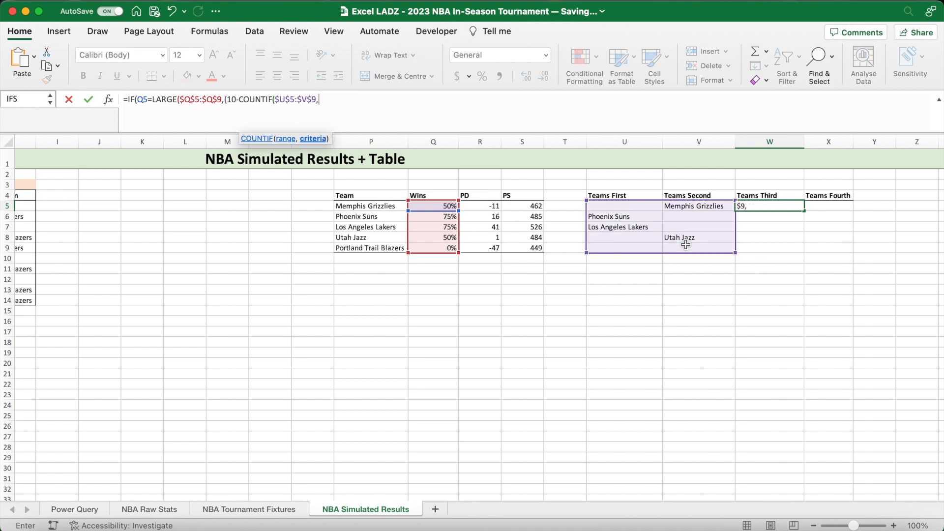
type("\"\"))+1,")
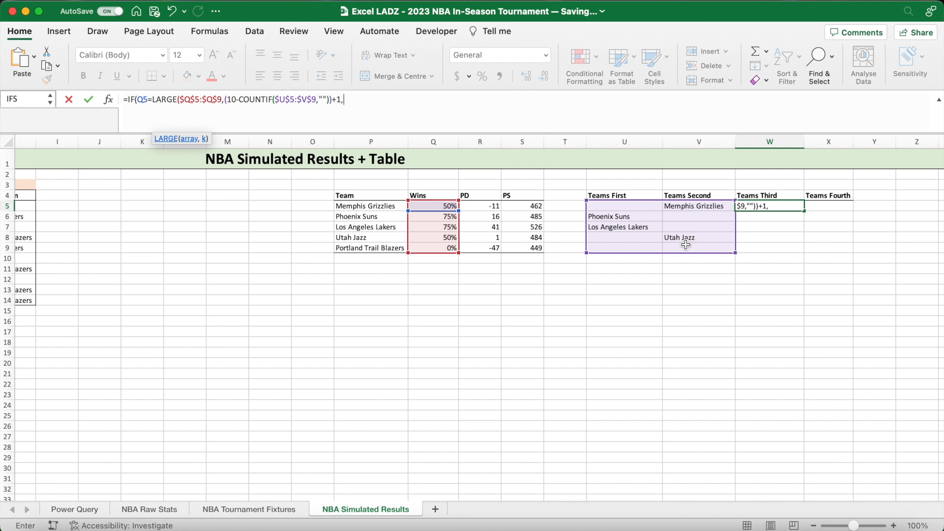
- Make the IF in W5 return P5 when true and "" otherwise, removing the surplus trailing argument
left_click(384, 206)
type(",")
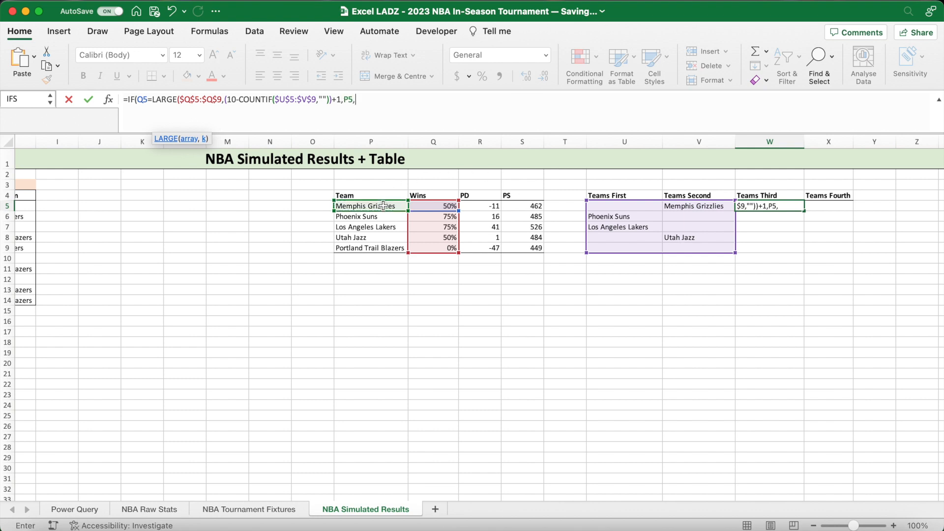
type("\"\"),")
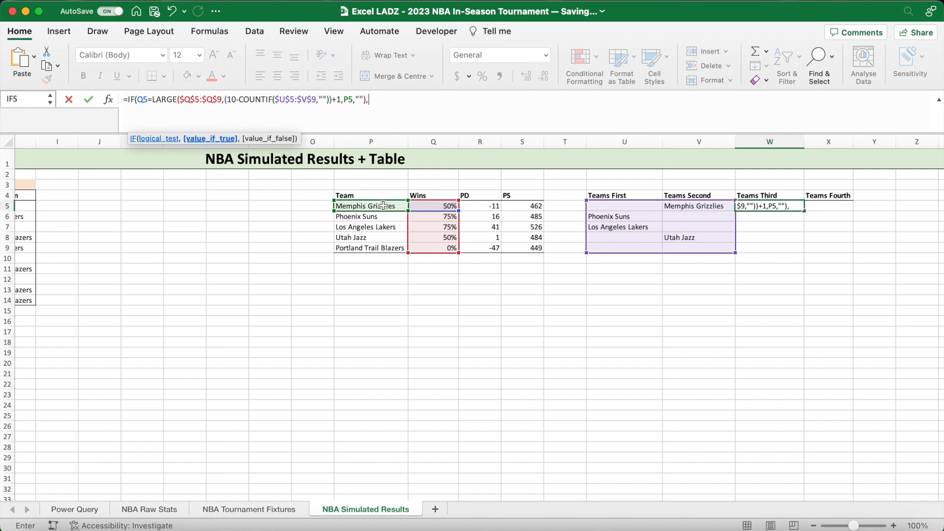
type("\"\")")
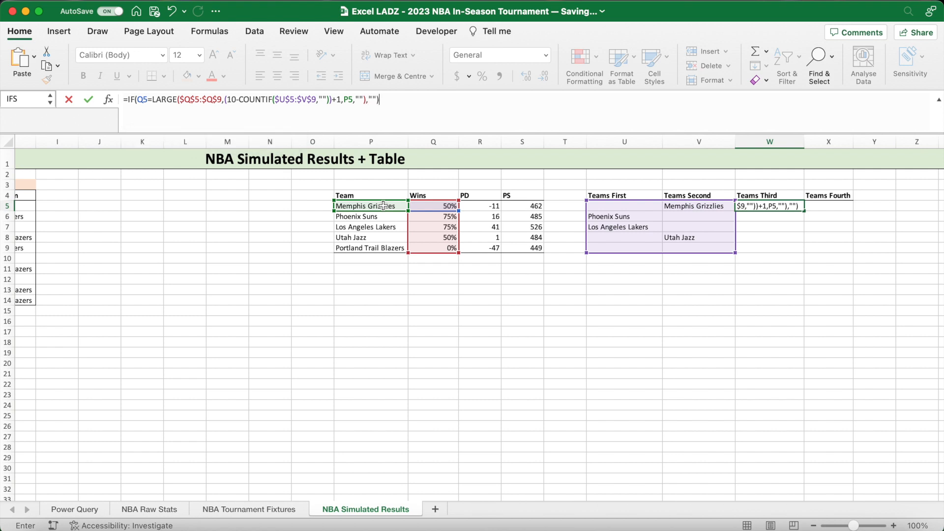
left_click(402, 102)
key("BackSpace")
key("BackSpace")
key("BackSpace")
key("BackSpace")
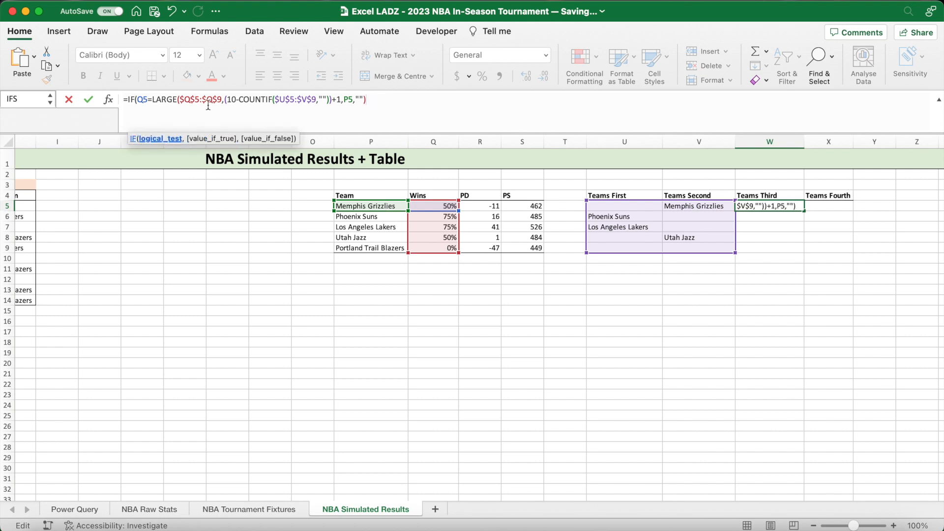
- Wrap the W5 formula in IFERROR with "" as the fallback and close LARGE's parenthesis after the +1
left_click(128, 100)
type("IFERROR")
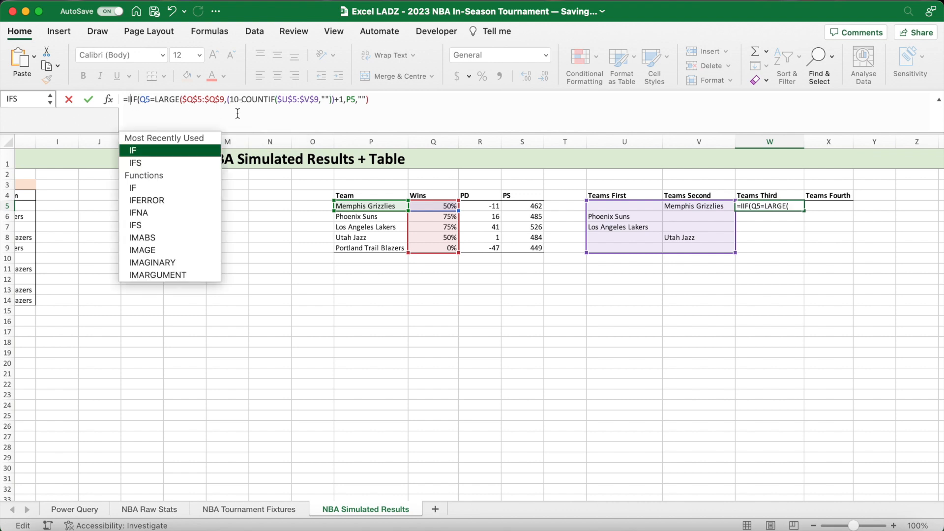
type("(")
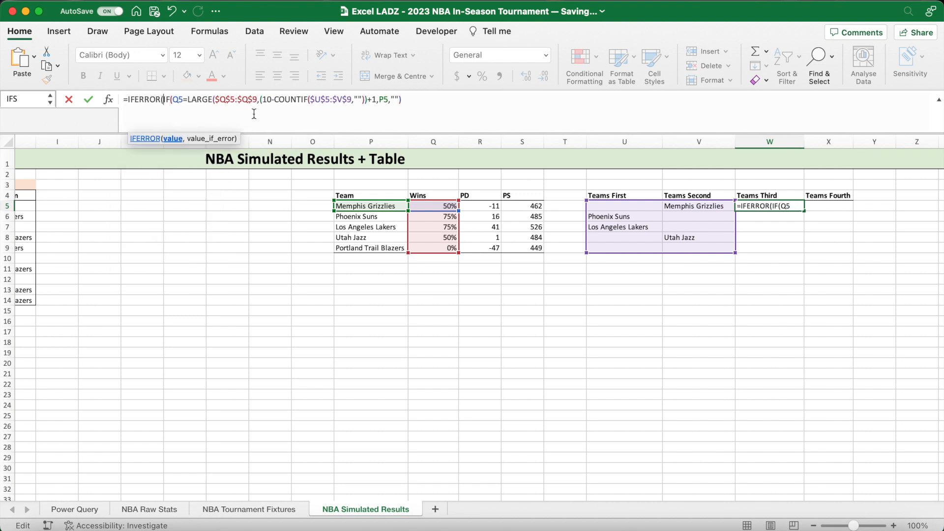
left_click(424, 103)
type(",\"\")")
left_click(376, 102)
type(")")
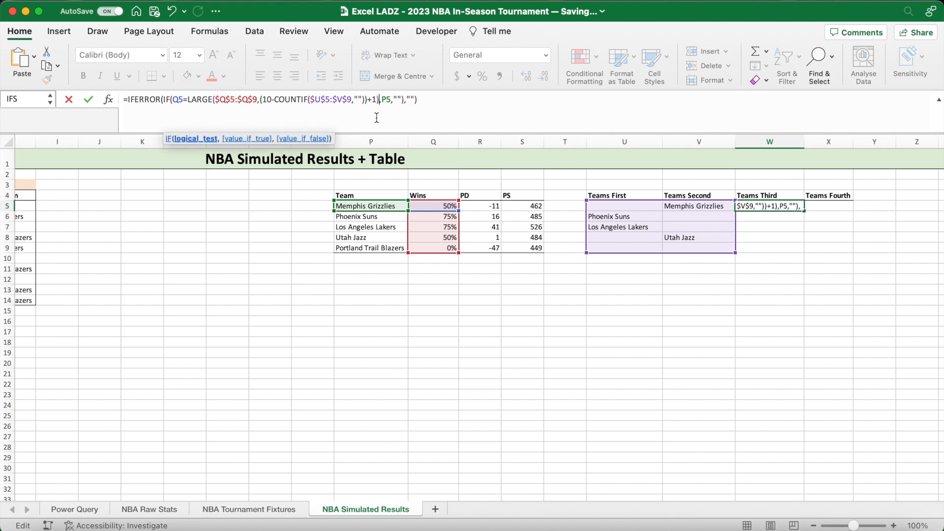
left_click(447, 100)
key("Return")
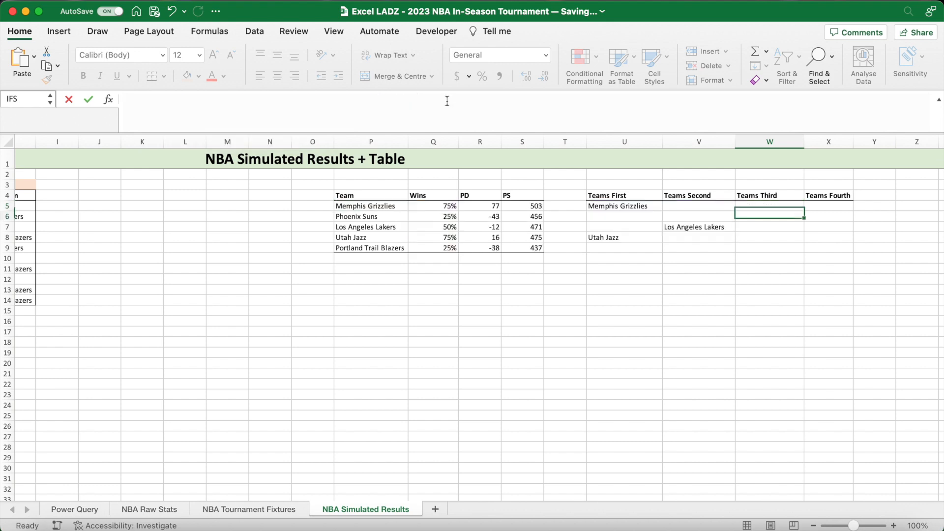
- Fill the Teams Third formula down from W5 to W9 and check the team placements in the first three helper columns
left_click(795, 207)
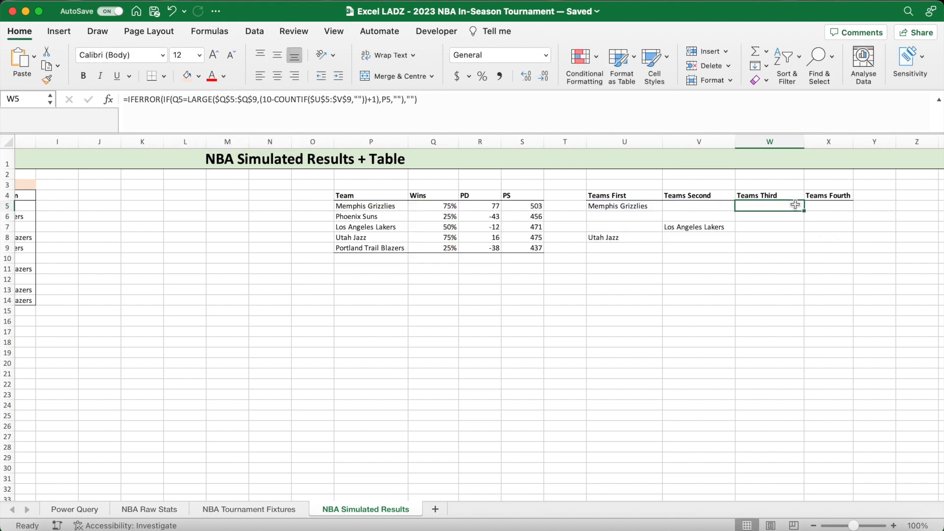
left_click_drag(804, 211, 801, 250)
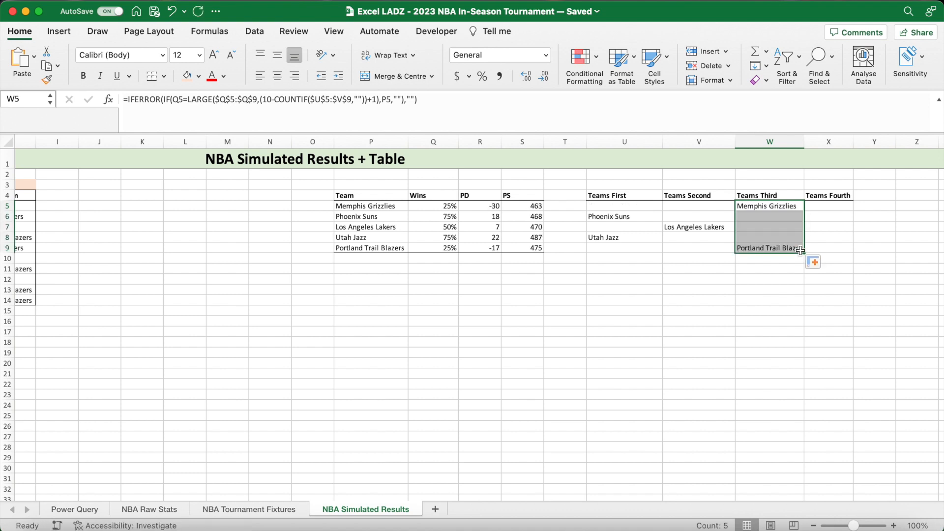
left_click(625, 219)
left_click(623, 240)
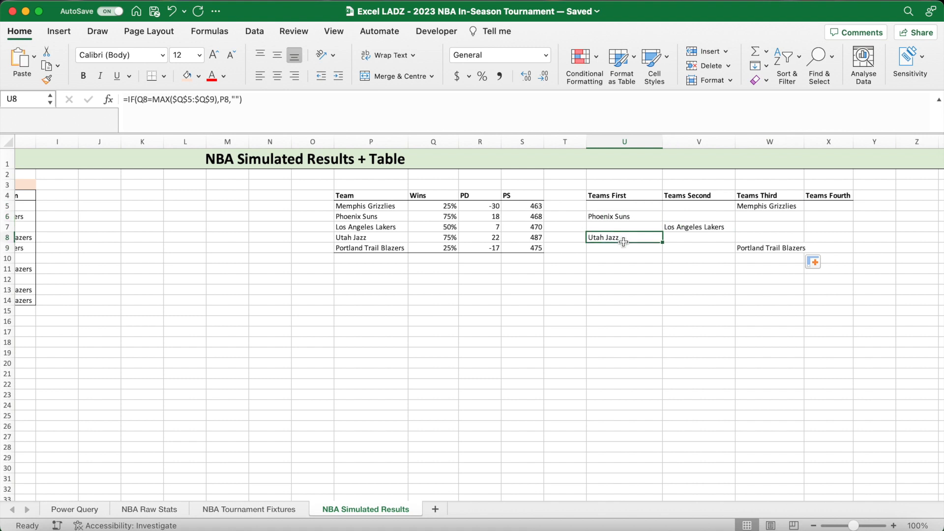
left_click(696, 228)
left_click(762, 209)
left_click(762, 248)
- Widen the Teams First, Teams Second, Teams Third and Teams Fourth columns
left_click_drag(805, 143, 809, 142)
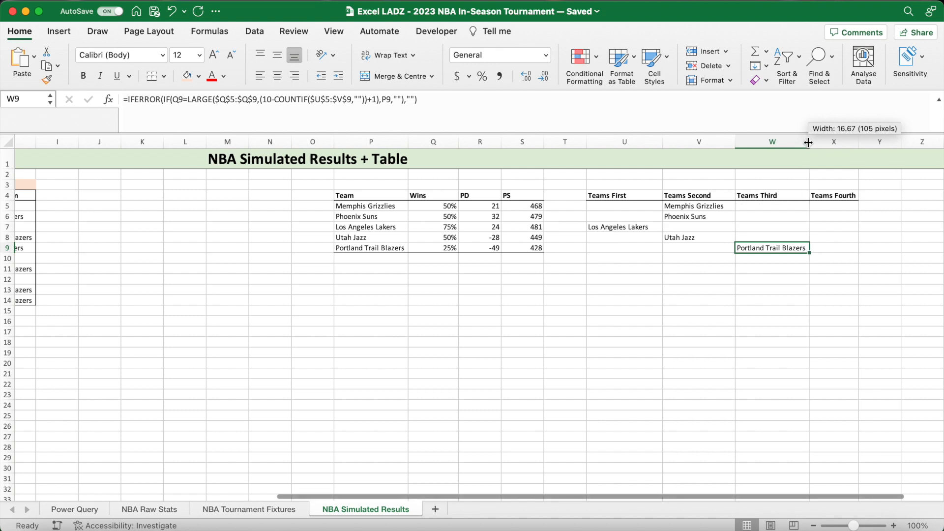
left_click(851, 207)
left_click_drag(859, 143, 904, 144)
left_click_drag(737, 145, 751, 144)
left_click_drag(662, 141, 678, 141)
- Start a formula in X5 with an IF comparing Q5 to LARGE over the absolute range $Q$5:$Q$9
scroll(781, 294, "right", 2)
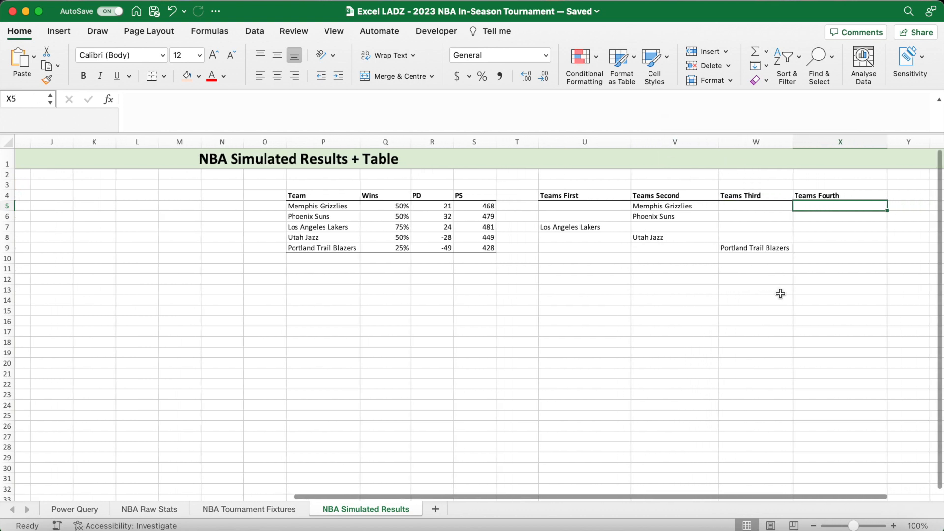
type("=")
left_click(485, 106)
type("IF(")
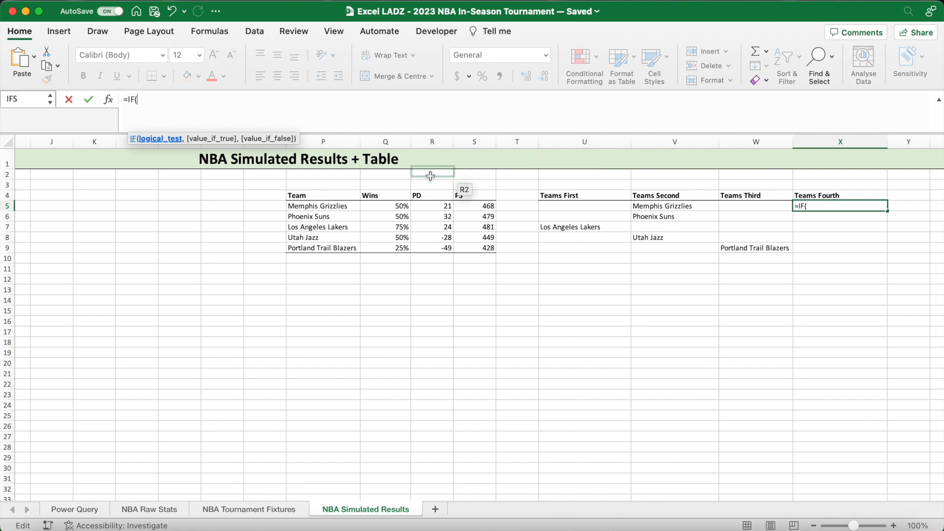
left_click(399, 205)
type("=LARGE")
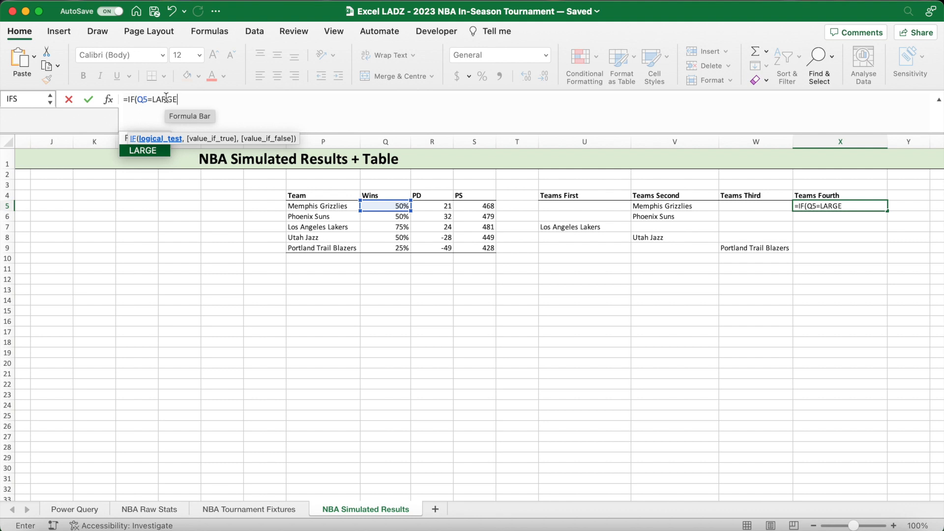
type("(")
left_click_drag(382, 207, 384, 246)
key("F4")
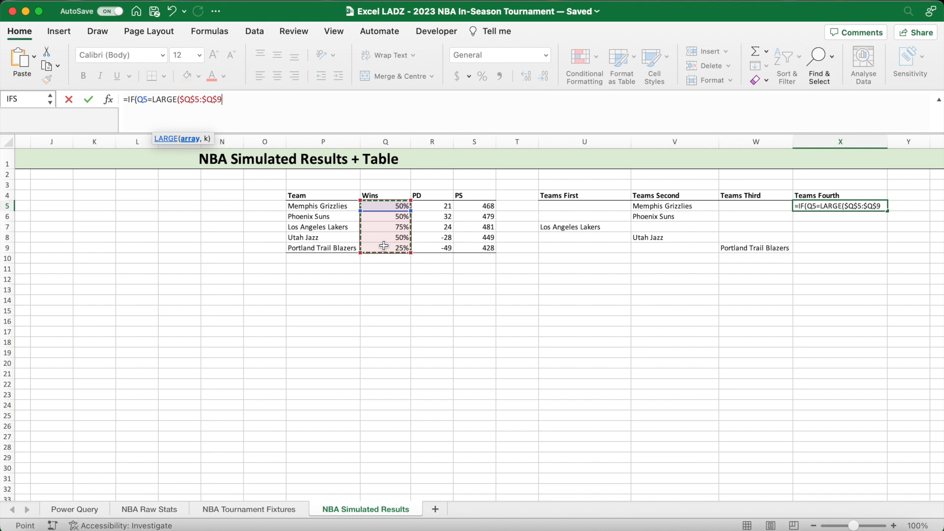
- Set LARGE's k argument in X5 to (15-COUNTIF($U$5:$W$9,""))+1, counting blanks in the first three team columns
type(",(15")
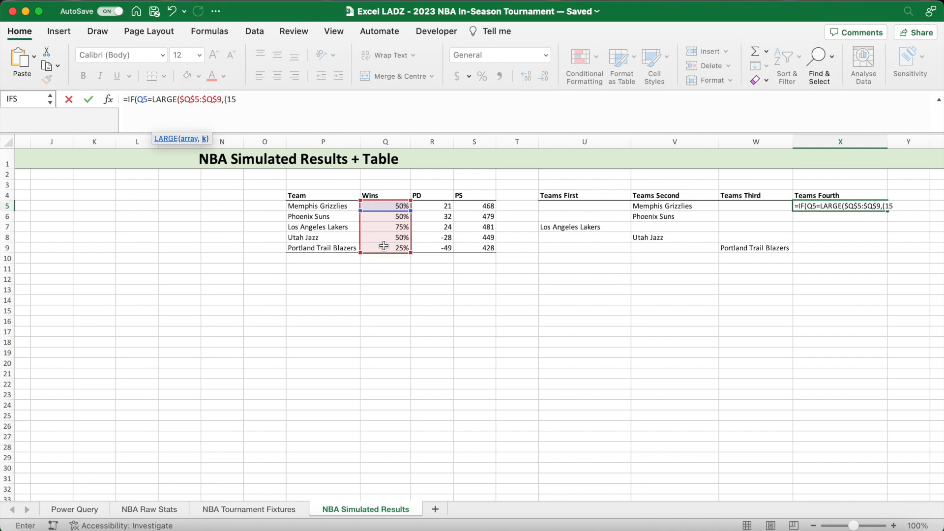
type("-")
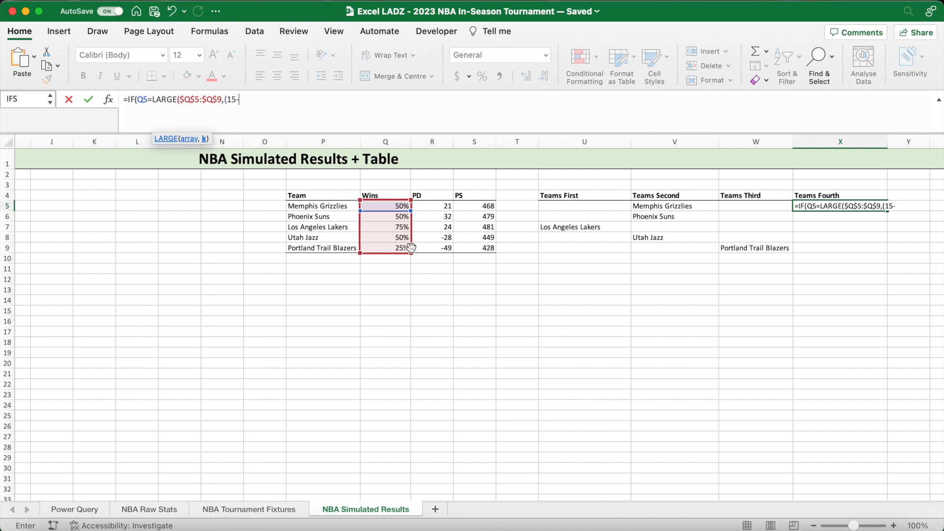
type("COUNTIF")
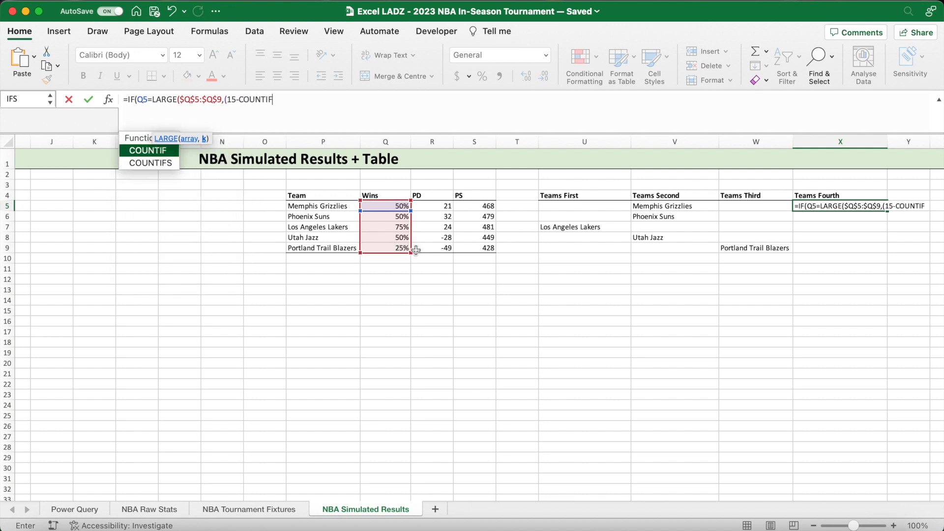
type("(")
left_click_drag(571, 206, 732, 250)
key("F4")
type(",")
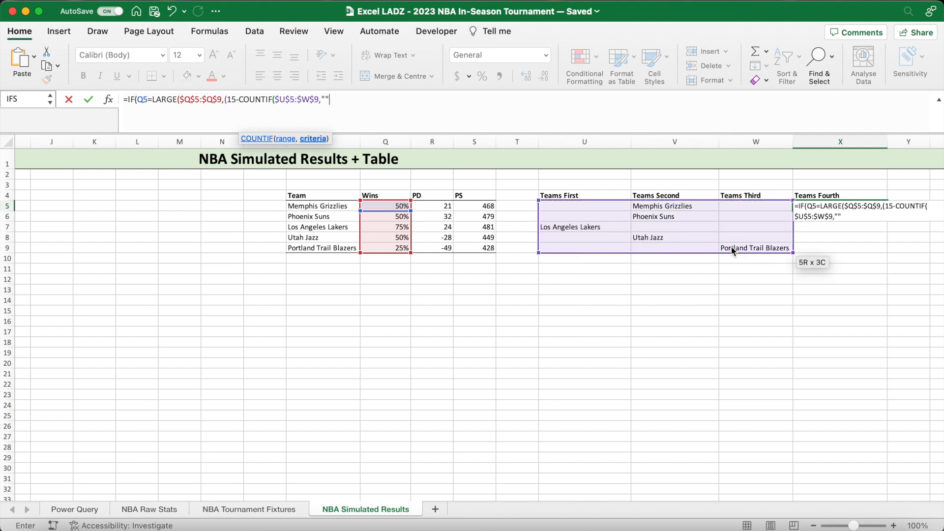
type("\"\"))")
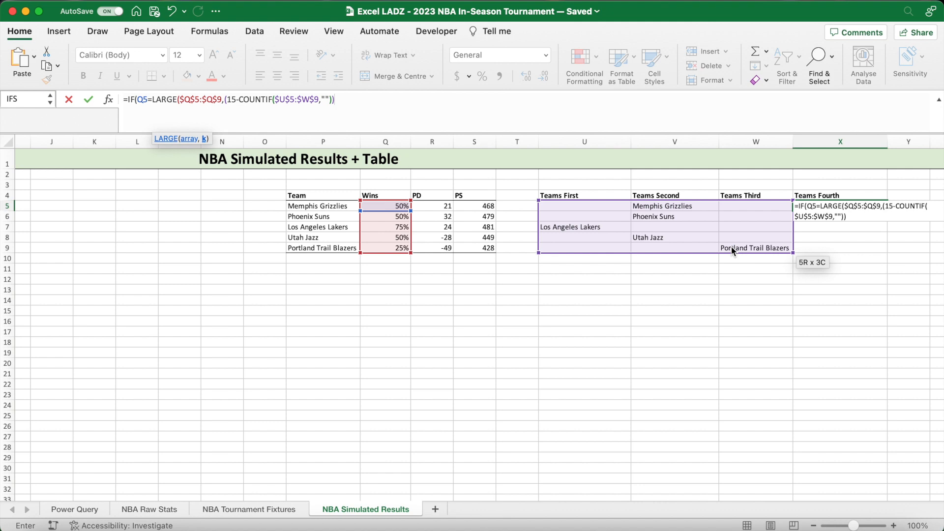
type("+1),")
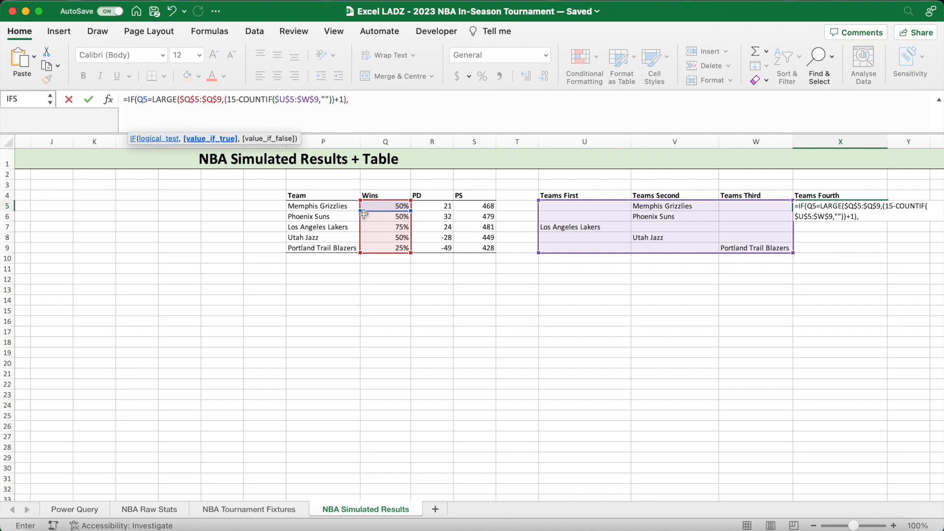
- Make the IF in X5 return P5 when true and "" otherwise
left_click(350, 206)
type(",")
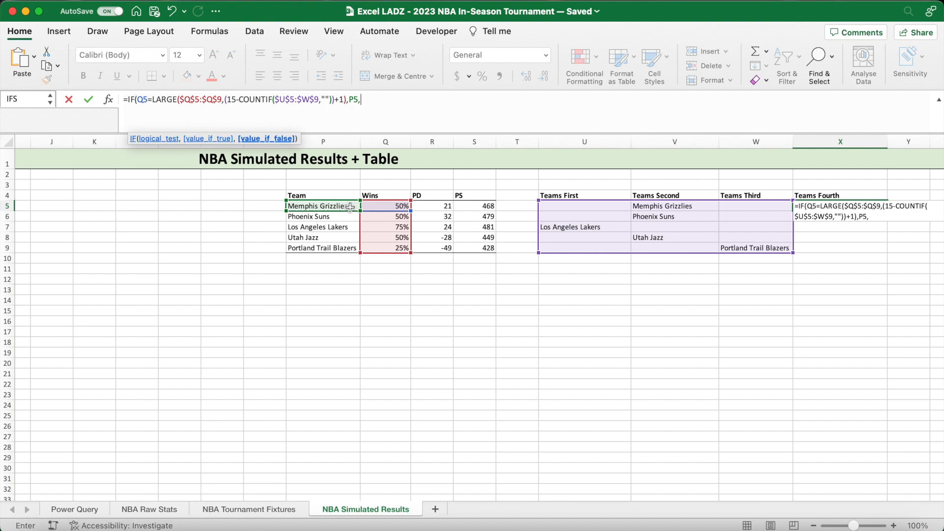
type("\"\")")
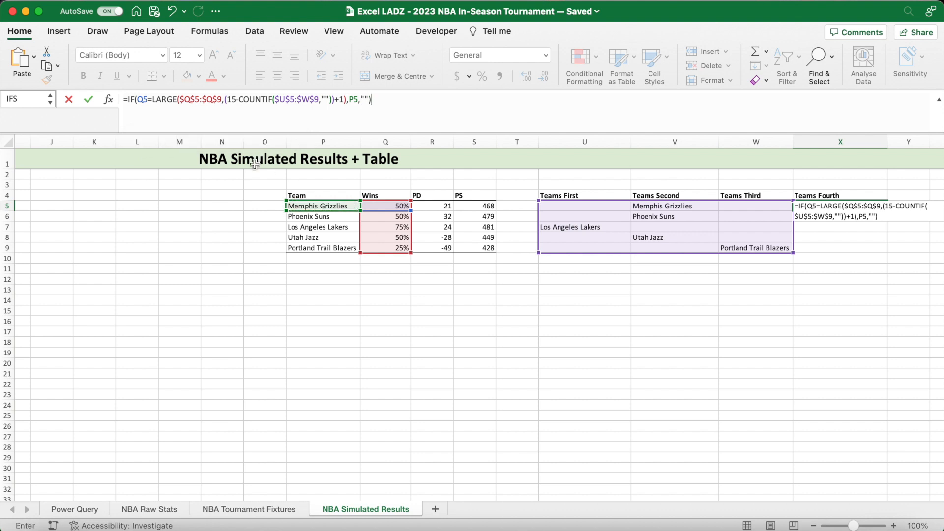
- Wrap the X5 formula in IFERROR with "" as the fallback and enter it
left_click(127, 101)
type("IFERRO")
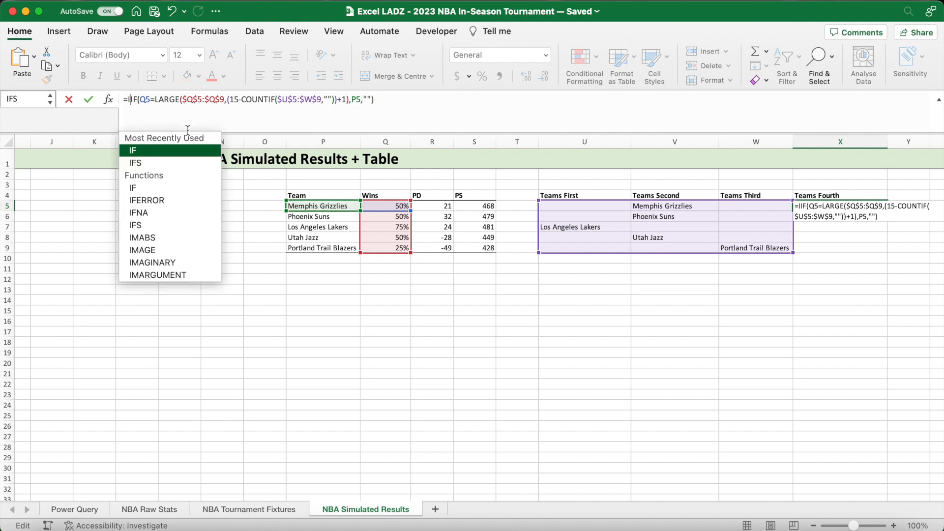
type("R(")
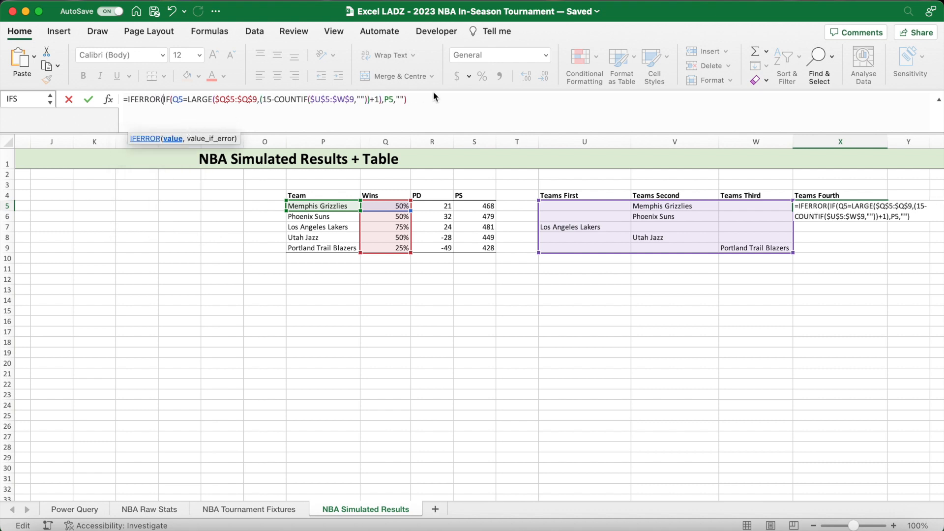
type(",\"\"")
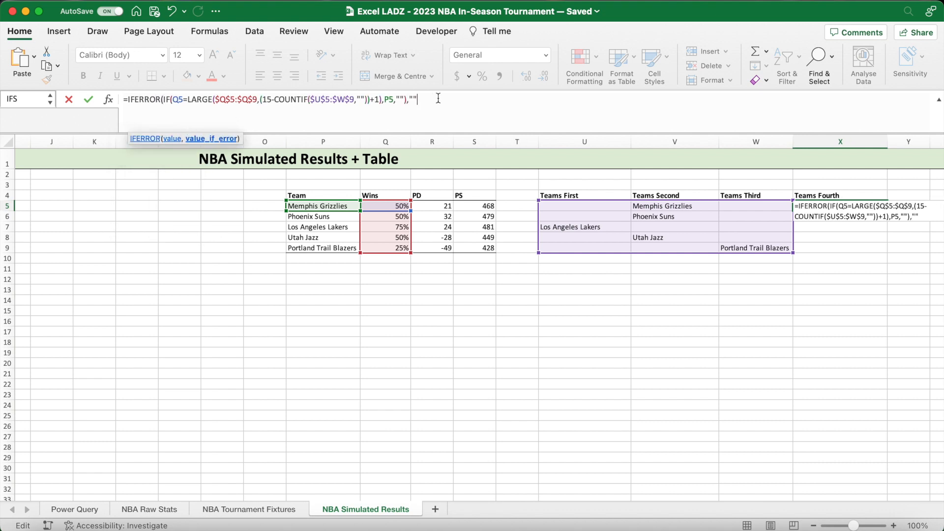
type(")")
key("Return")
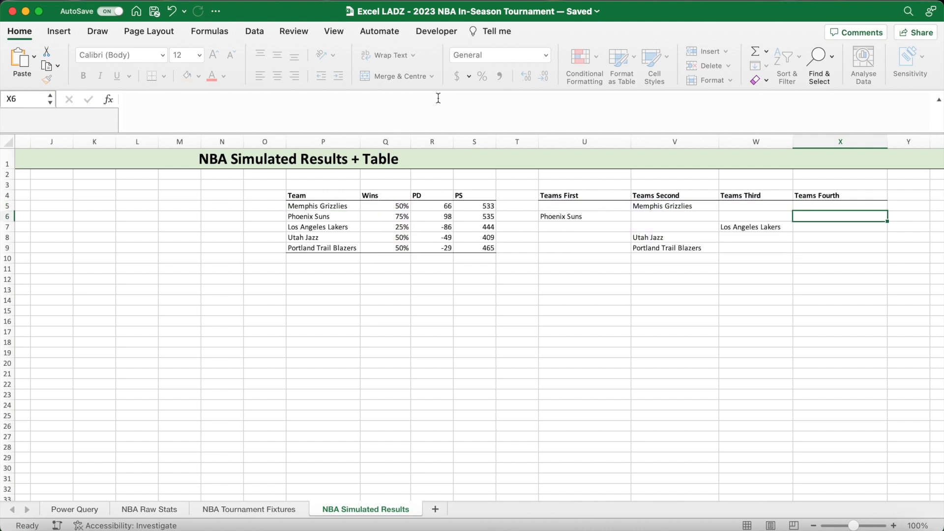
- Fill the Teams Fourth formula down from X5 to X9 and check the team placements across the helper columns
left_click(884, 202)
left_click_drag(888, 211, 880, 250)
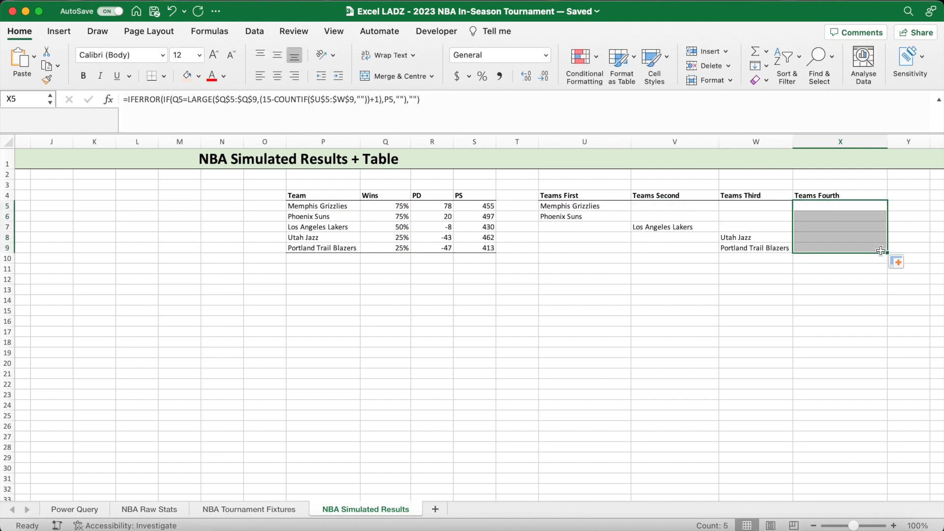
left_click(583, 206)
left_click(566, 216)
left_click(656, 227)
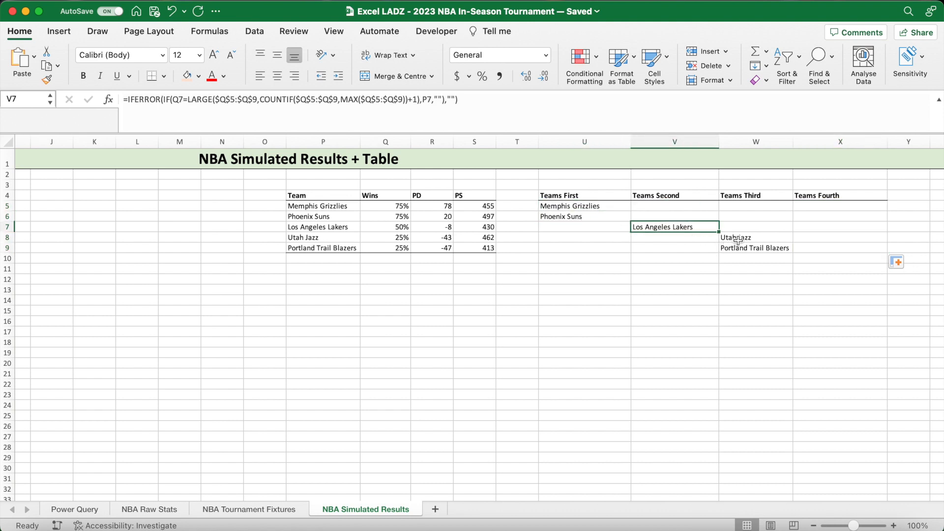
left_click(738, 241)
left_click(738, 251)
- Recalculate the simulation repeatedly to check how the helper columns group the teams by wins
left_click(677, 271)
key("F9")
key("F9")
key("F9")
key("F9")
key("F9")
key("F9")
key("F9")
key("F9")
key("F9")
key("F9")
key("F9")
key("F9")
key("F9")
key("F9")
key("F9")
key("F9")
key("F9")
key("F9")
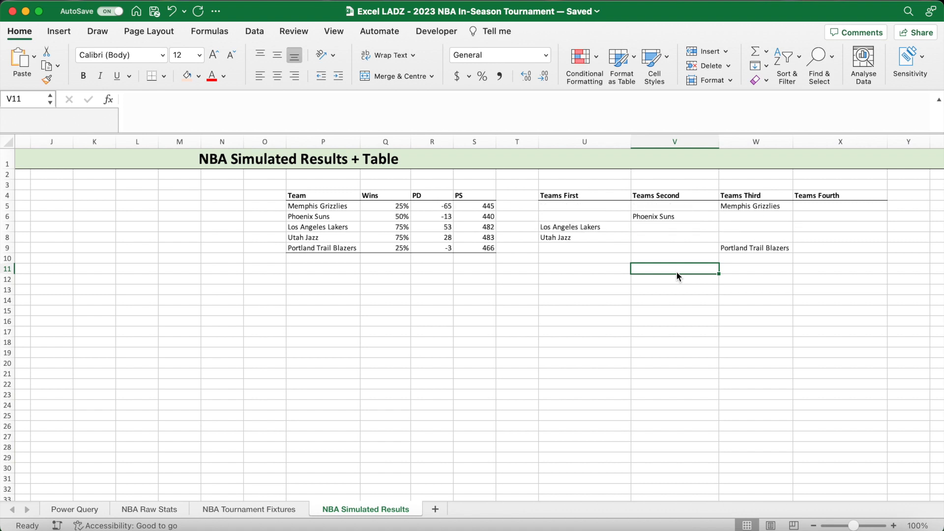
- Add the bold headers Team in Z4 and Win Points in AA4
scroll(677, 270, "right", 8)
left_click(563, 197)
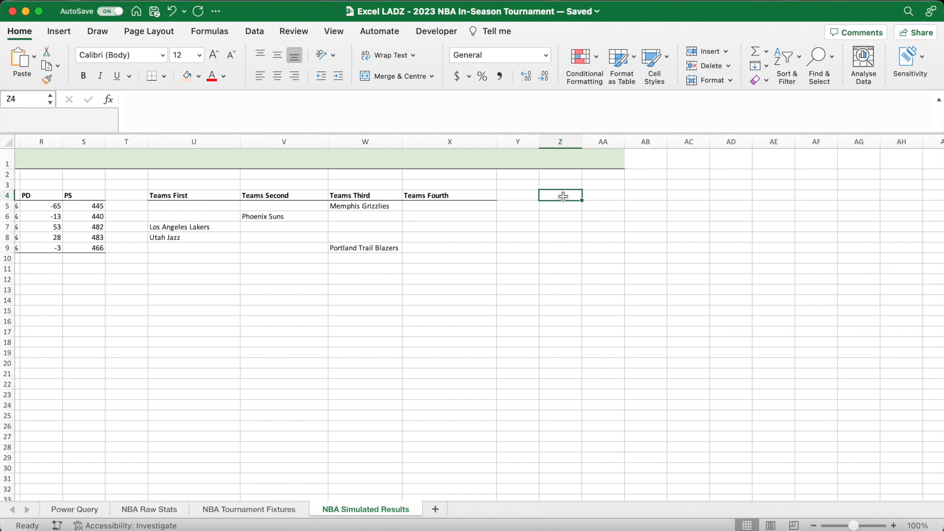
key("super+b")
type("Team")
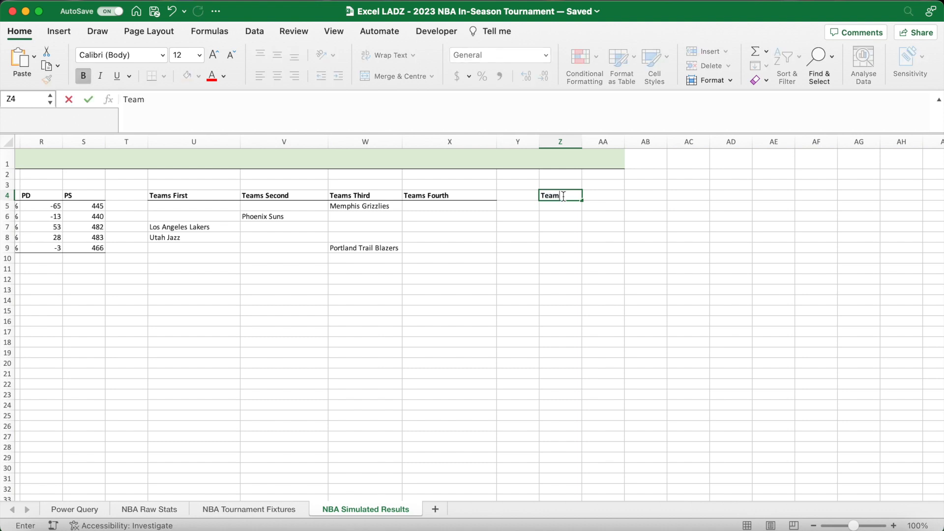
key("Tab")
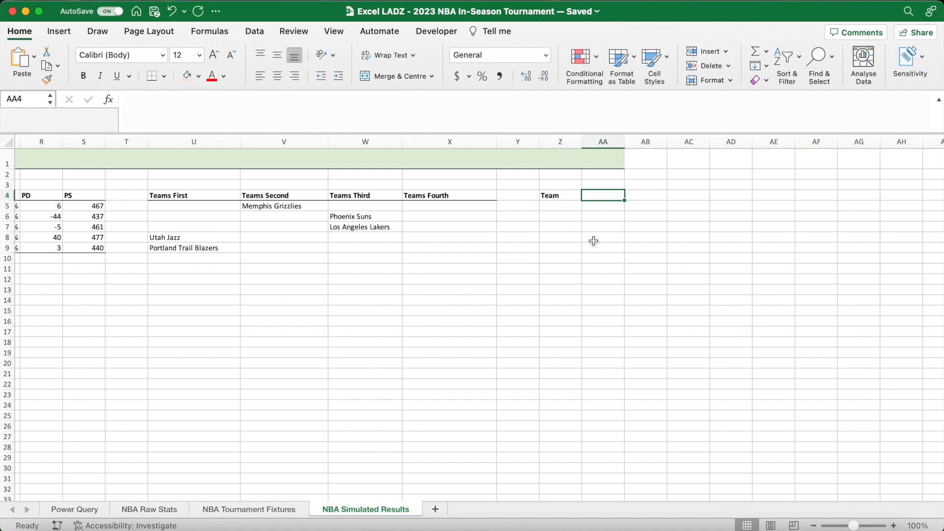
key("super+b")
type("Win Poin")
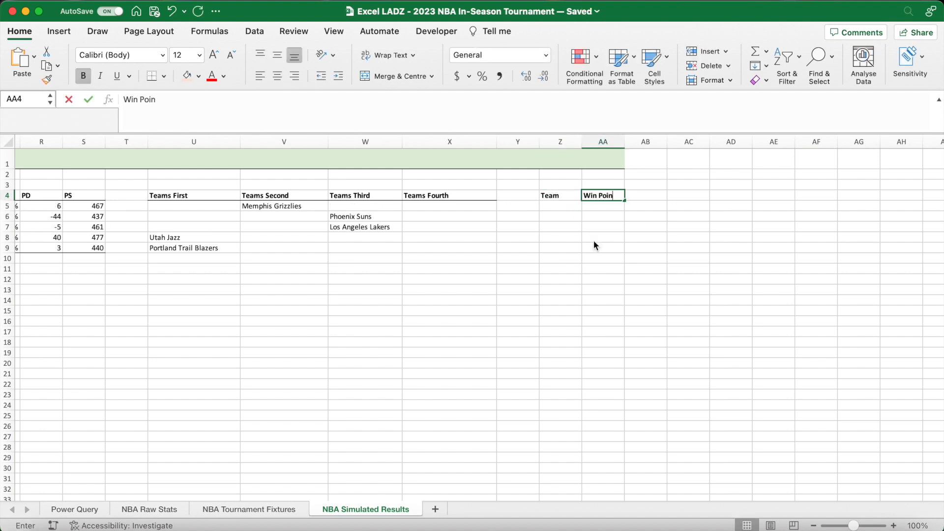
type("ts")
key("Return")
- Widen columns Z and AA and add a bottom border to the headers in Z4:AA4
left_click_drag(582, 142, 619, 144)
left_click_drag(676, 145, 676, 146)
left_click_drag(577, 196, 640, 197)
left_click(151, 76)
- Enter the spilled reference =P5# in Z5 to list the five teams under the new Team header
left_click(581, 207)
type("=")
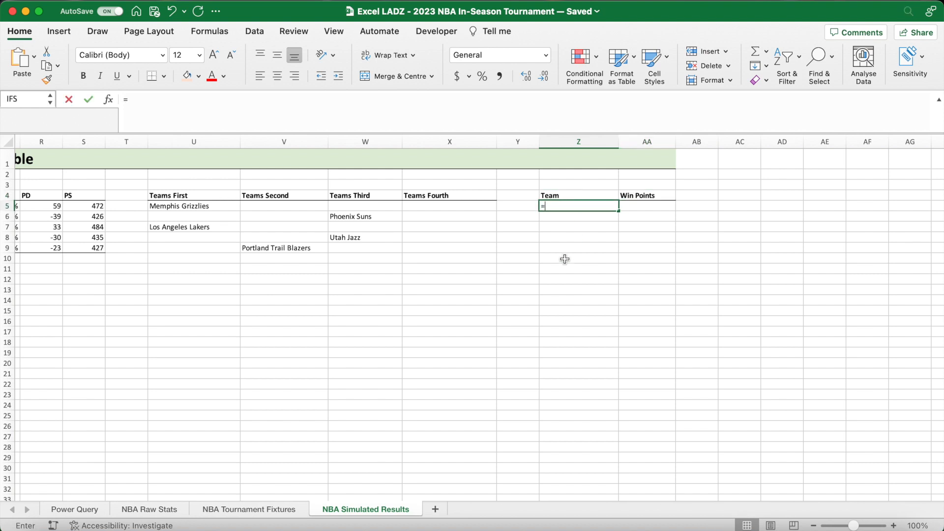
scroll(426, 261, "left", 10)
left_click(338, 209)
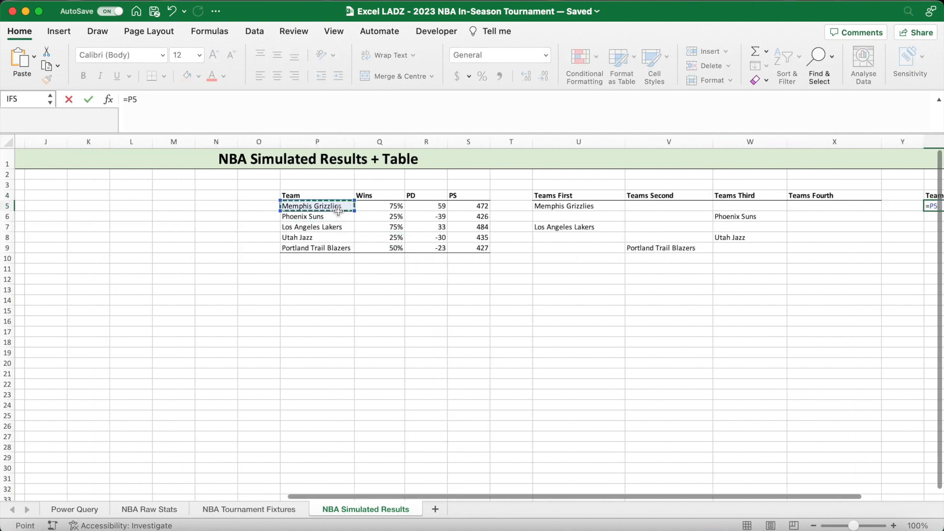
left_click_drag(339, 209, 337, 248)
key("Return")
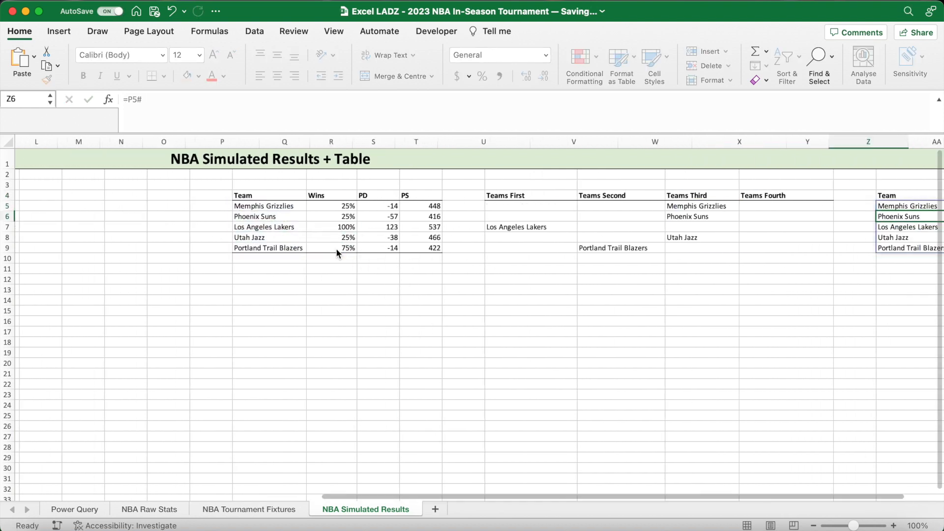
scroll(670, 267, "right", 6)
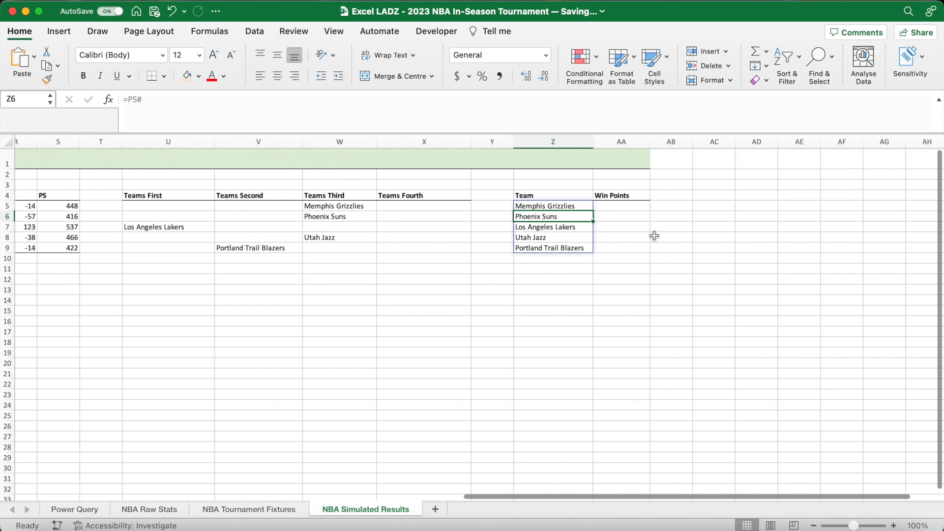
- Review the empty Win Points column and the two First Points columns, D5:D14 and G5:G14, in the West A games table
left_click(625, 205)
scroll(620, 305, "left", 1)
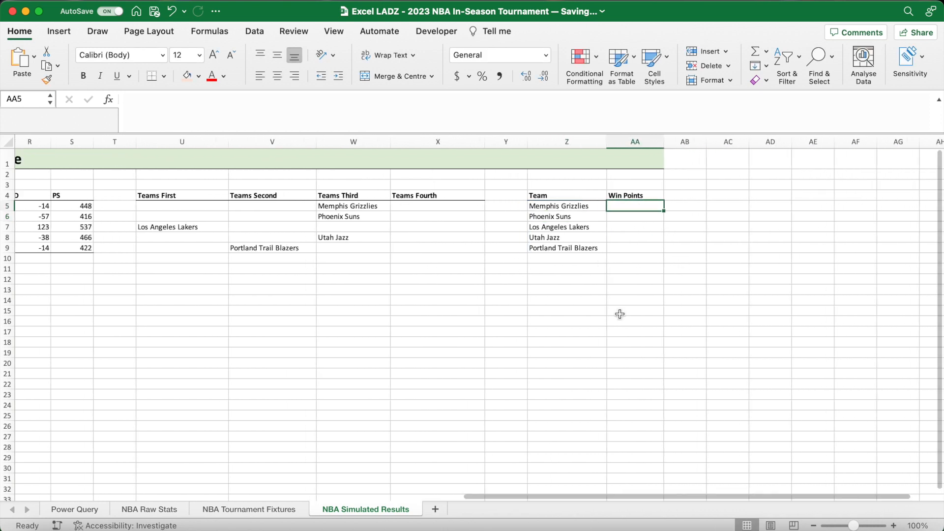
scroll(620, 314, "left", 10)
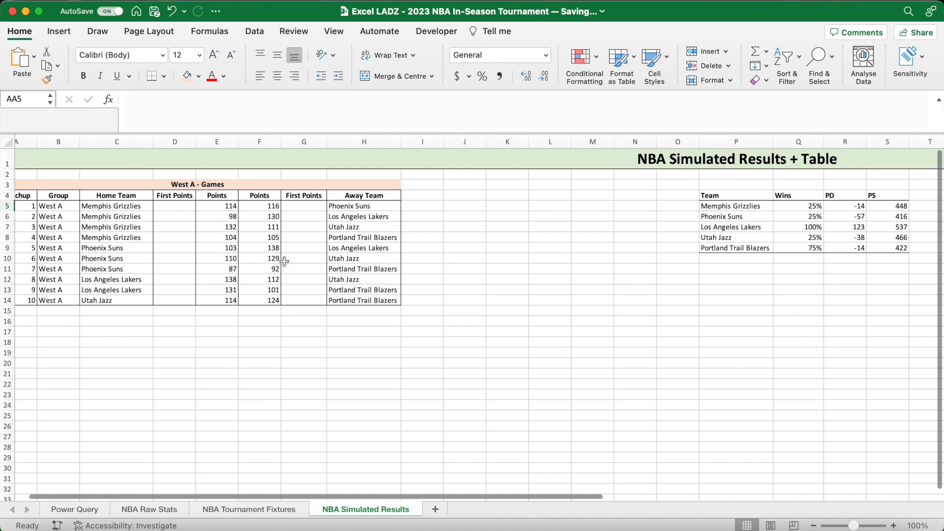
scroll(193, 228, "left", 1)
left_click_drag(195, 205, 195, 300)
left_click_drag(324, 206, 325, 300)
left_click(195, 206)
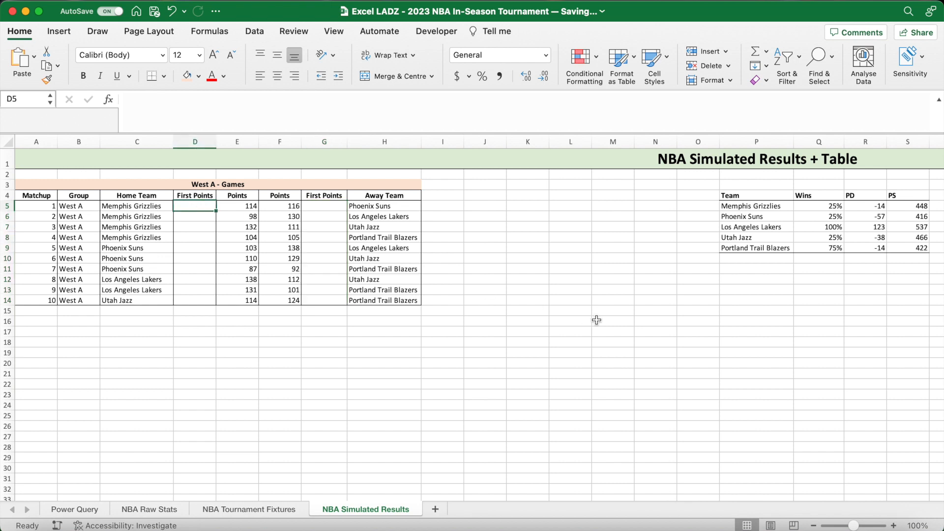
- Recalculate the simulation and compare the teams' Wins percentages with their placement in the Teams Second helper column
scroll(596, 320, "right", 8)
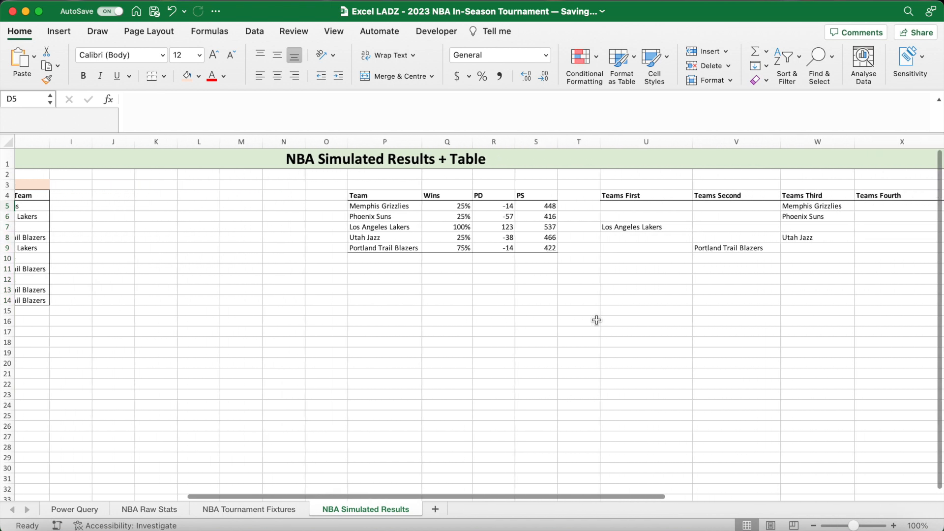
scroll(597, 320, "right", 2)
left_click(596, 290)
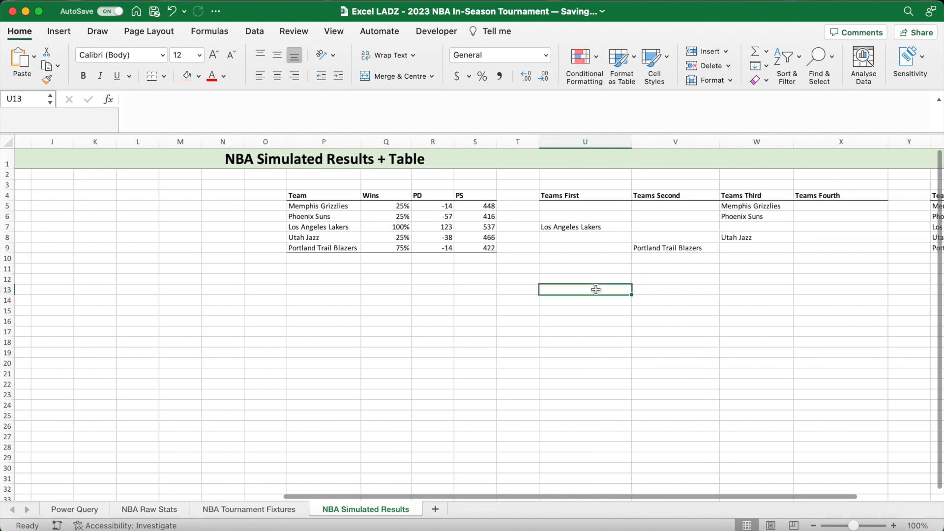
key("F9")
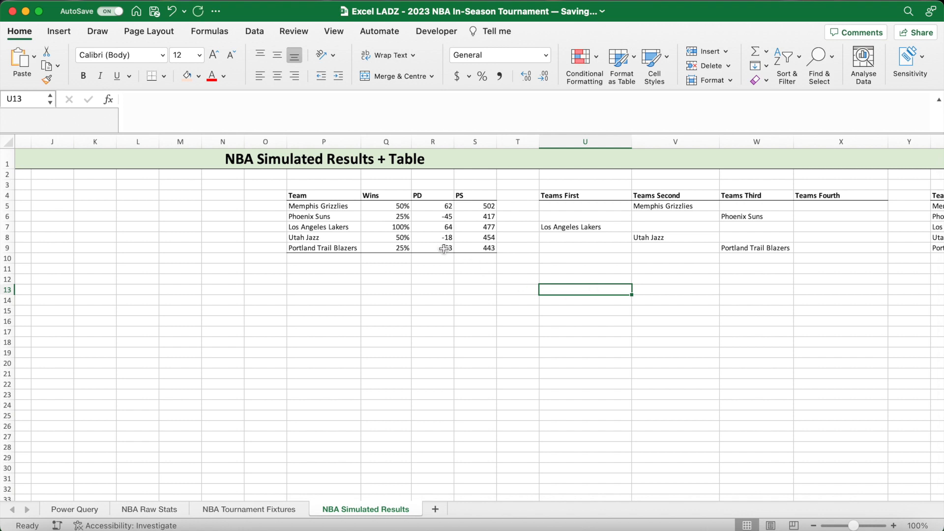
left_click(403, 231)
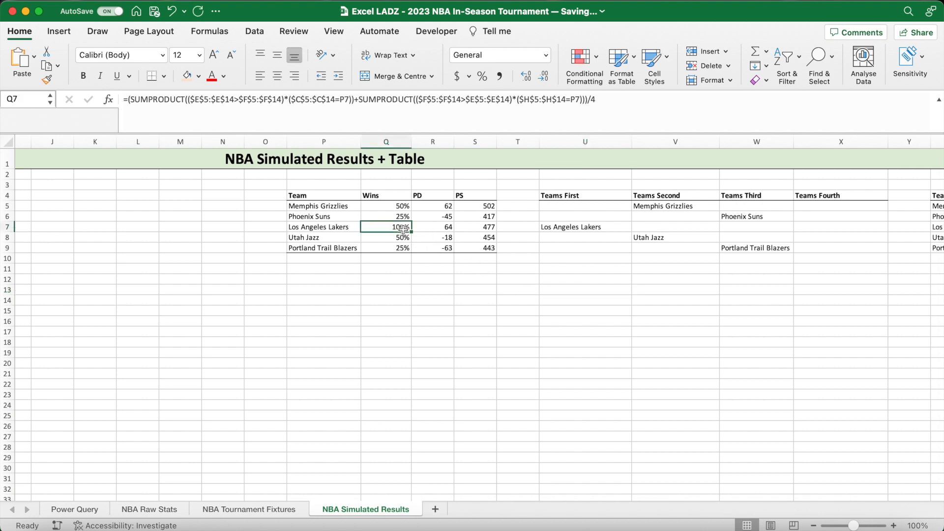
left_click(403, 208)
left_click(403, 239)
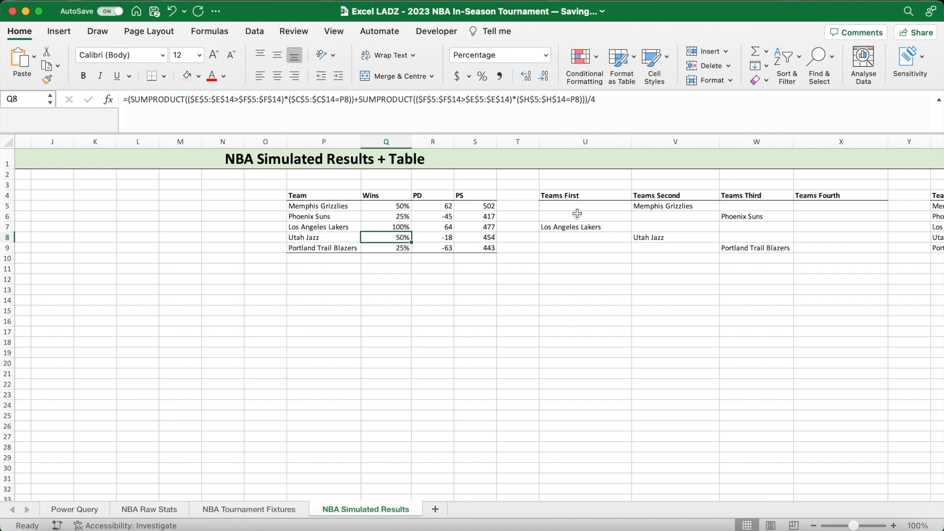
left_click(658, 206)
left_click(657, 238)
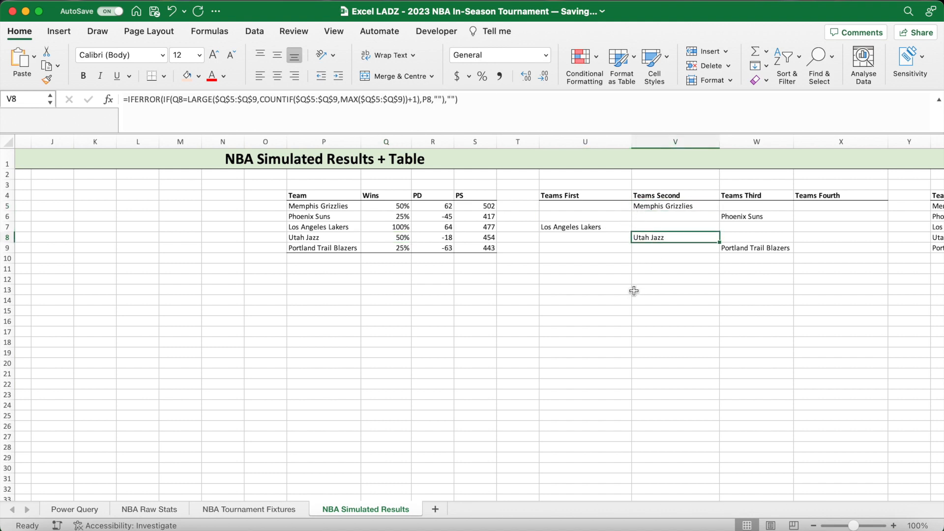
- Examine the head-to-head score between Memphis Grizzlies and Utah Jazz in matchup 3 of the West A games
scroll(610, 295, "left", 10)
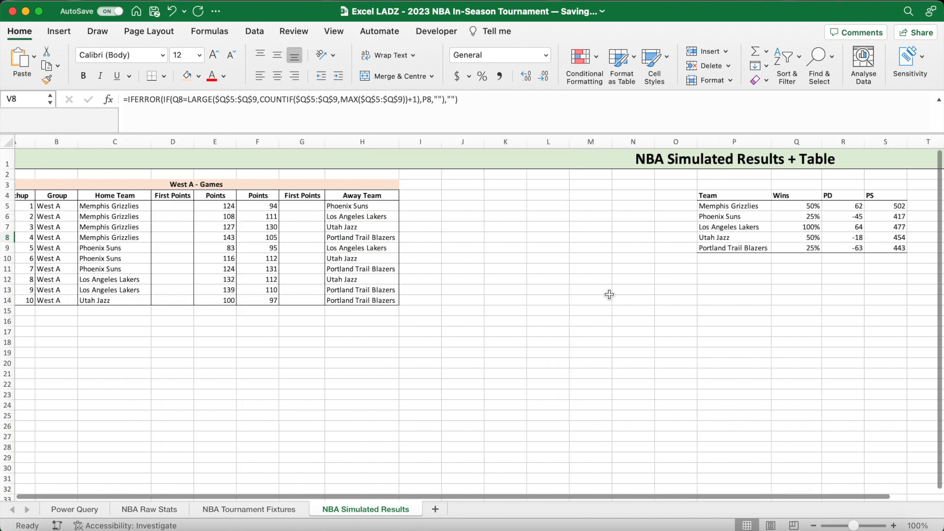
scroll(610, 294, "left", 2)
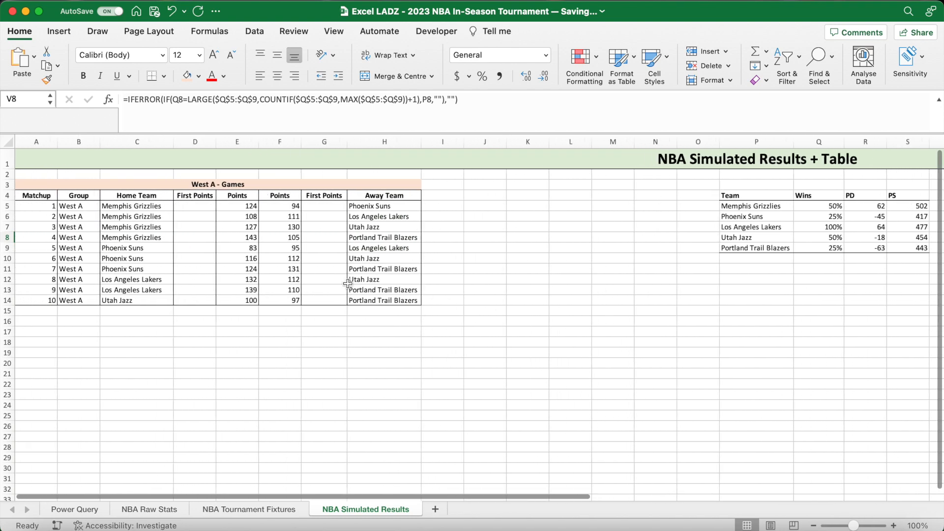
left_click(251, 227)
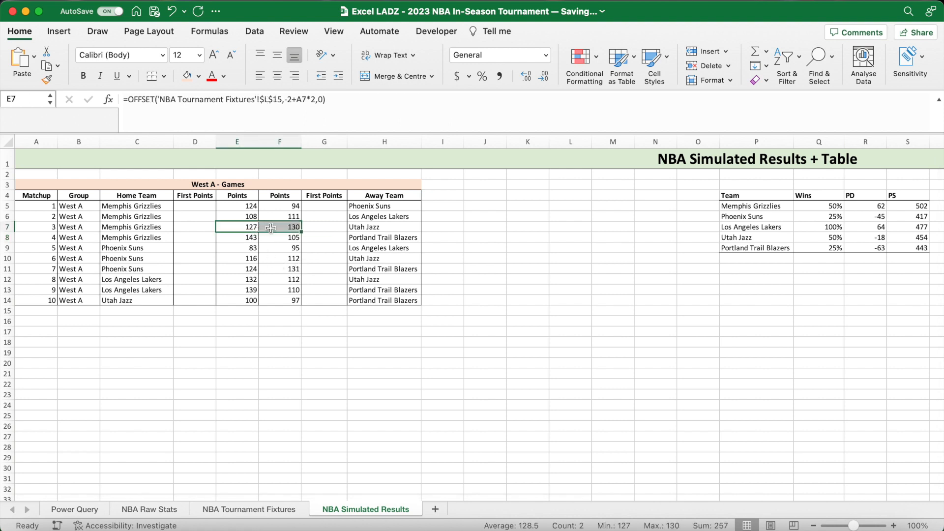
left_click(368, 228)
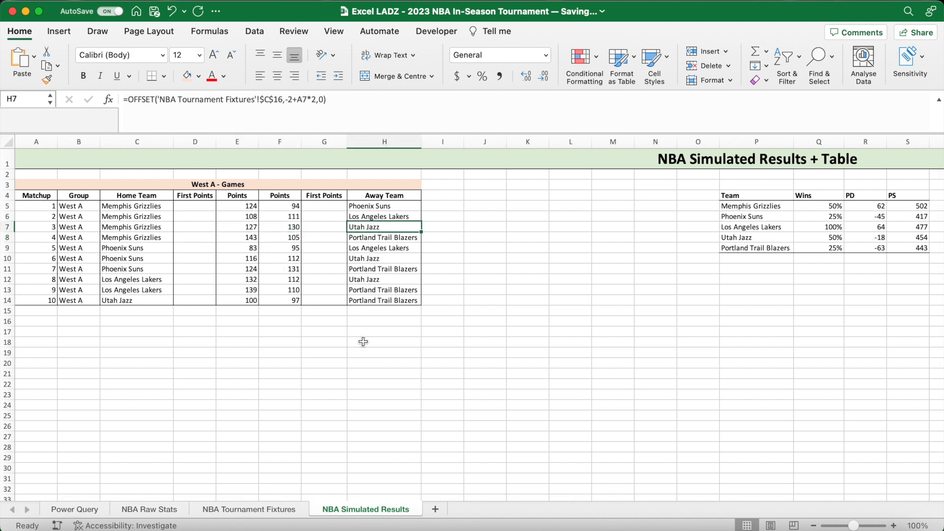
- Start the First Points formula in D5 with =IF(AND(COUNTIF($U$5:$U$9,C5)>0, to check the home team against Teams First
left_click(204, 212)
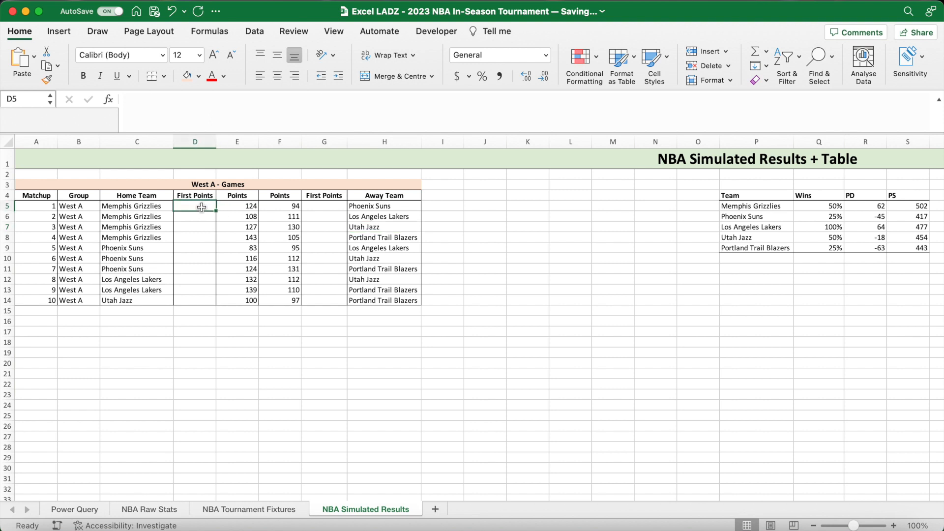
left_click(301, 108)
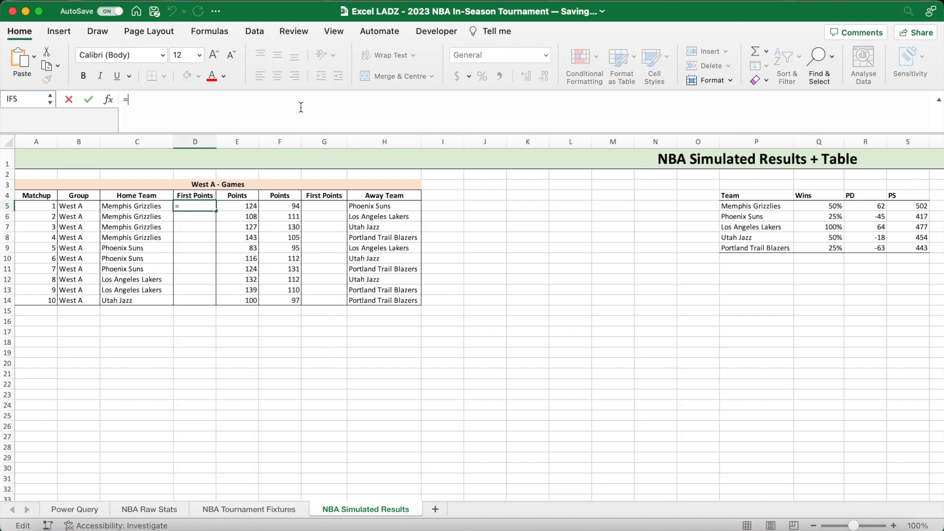
type("=IF")
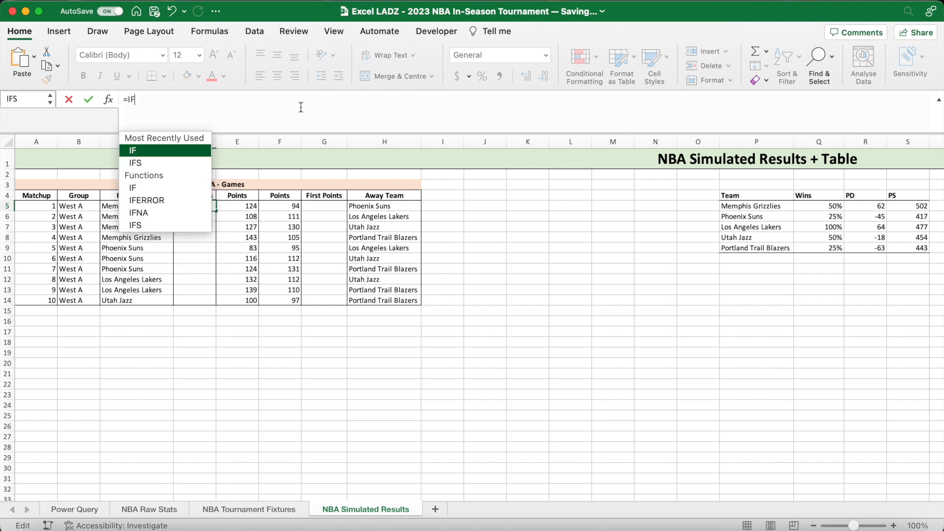
type("(AND(")
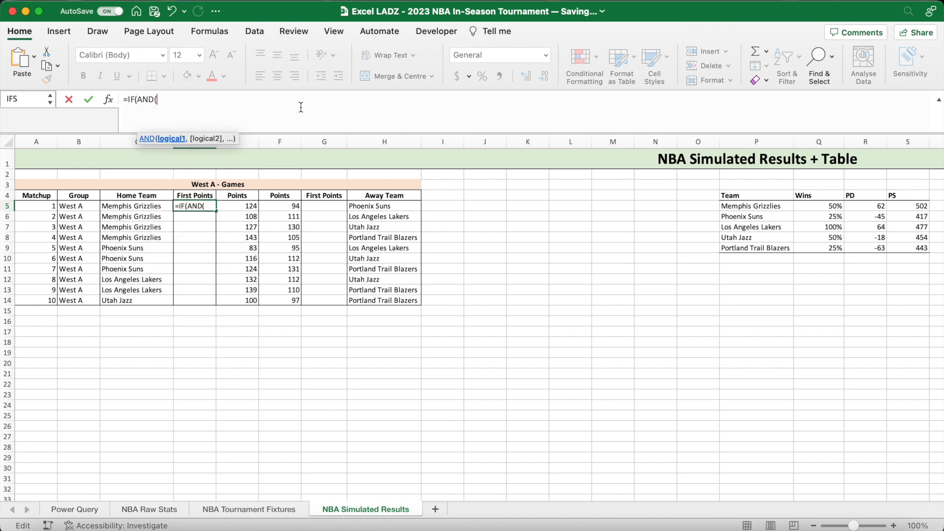
type("COUNTIF(")
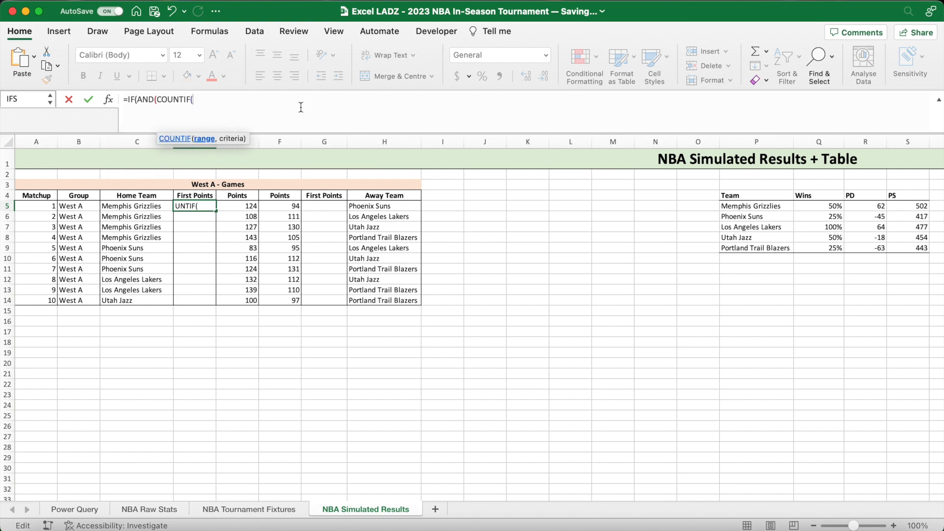
scroll(541, 252, "right", 10)
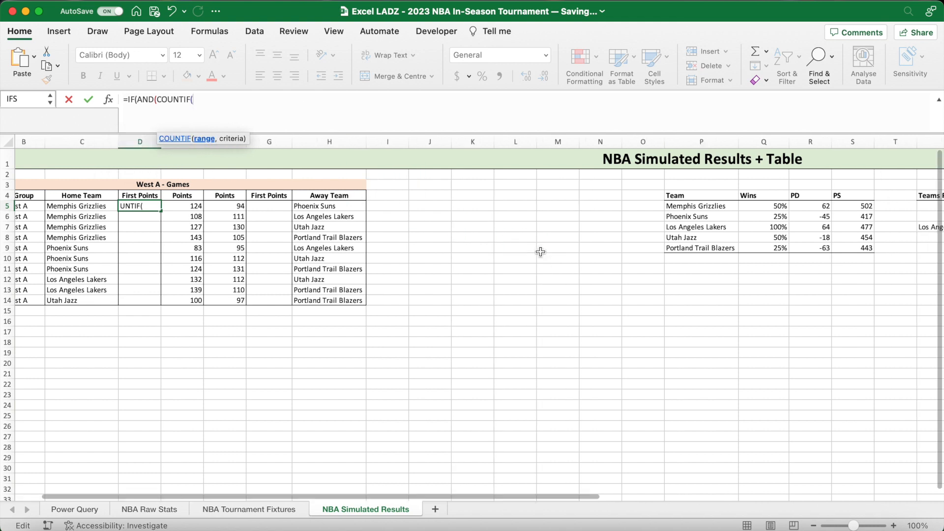
scroll(541, 252, "right", 2)
left_click_drag(647, 206, 650, 248)
key("F4")
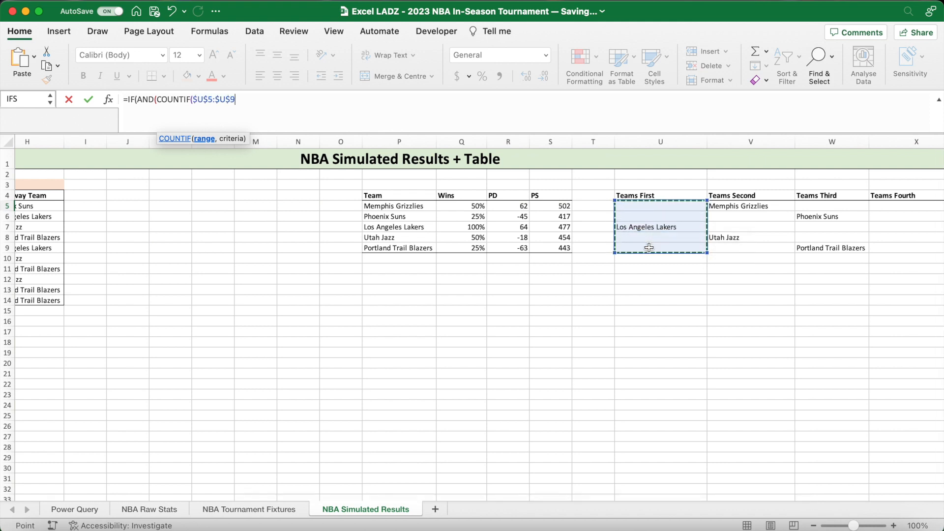
type(",")
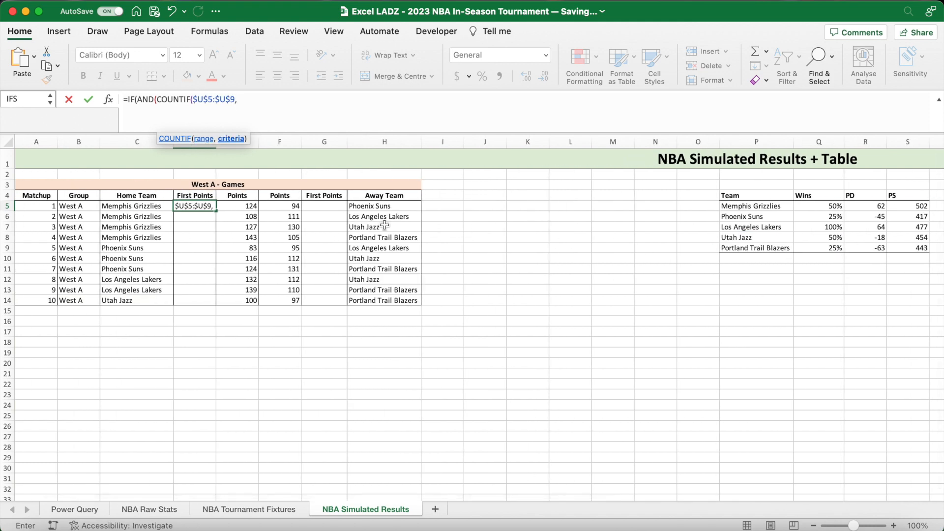
left_click(149, 207)
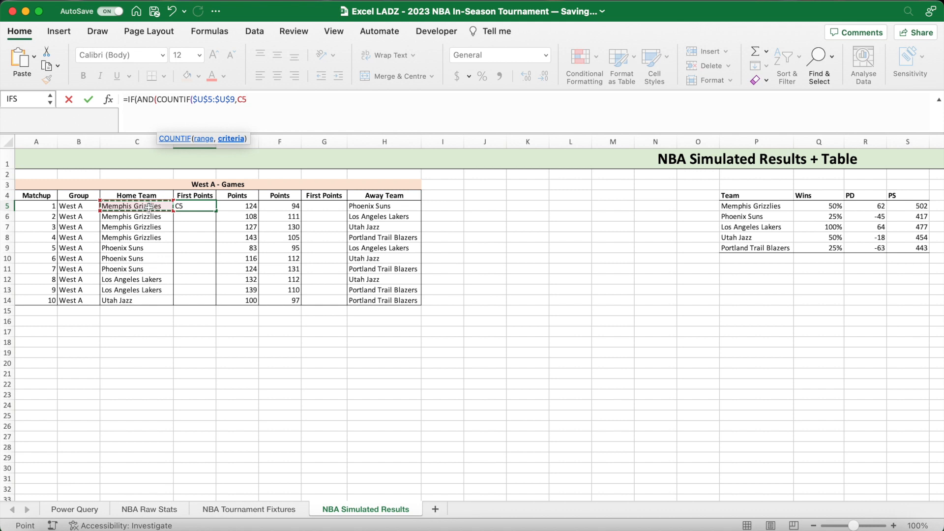
type(")>0")
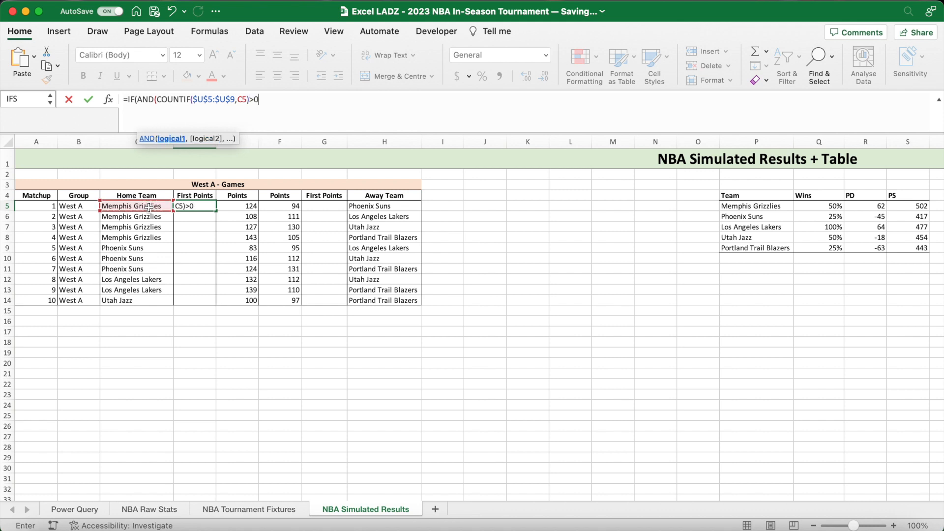
type(",")
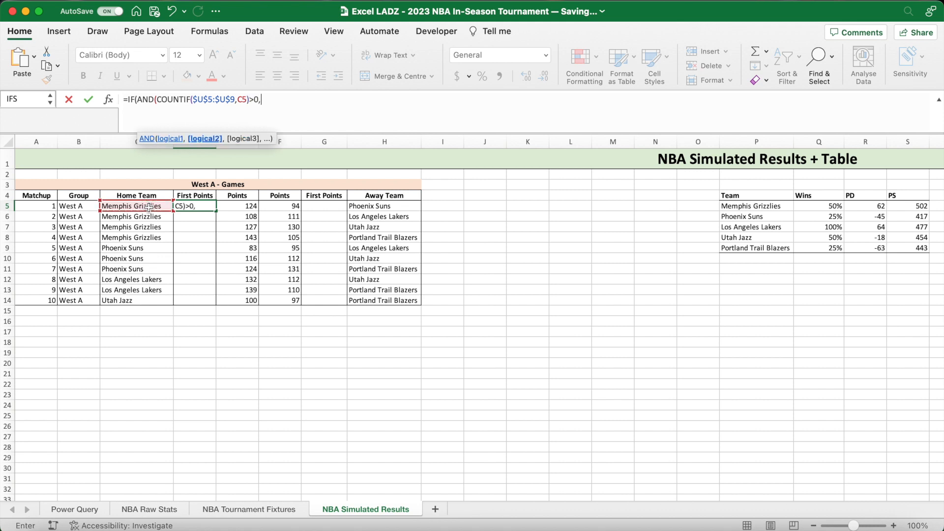
type("COUNTIF(")
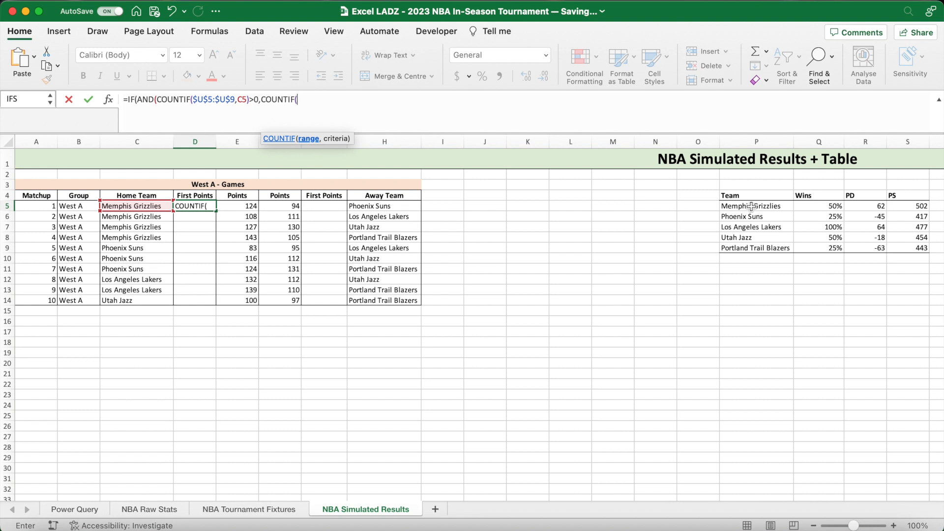
- Add COUNTIF($U$5:$U$9,H5)>0 as the second AND condition in the D5 formula to check the away team, and close the AND test
scroll(751, 207, "right", 5)
left_click_drag(833, 206, 834, 250)
key("F4")
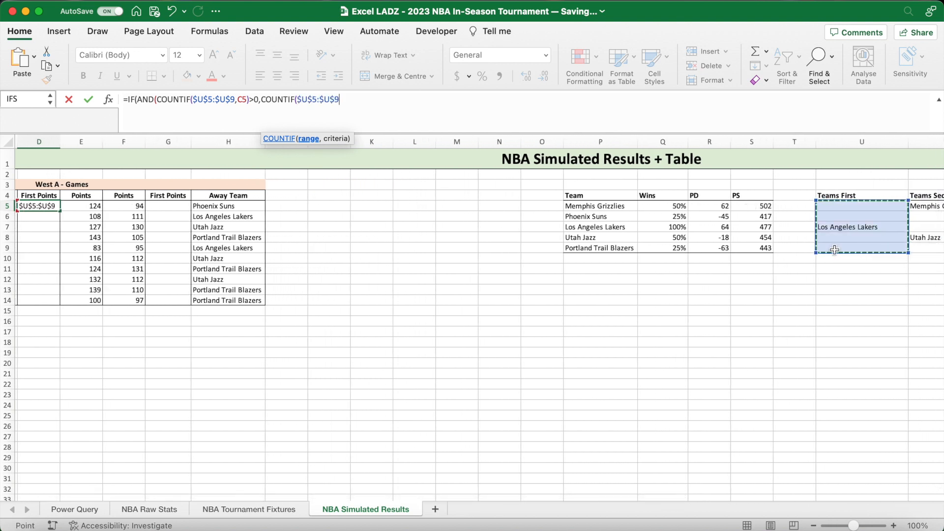
type(",")
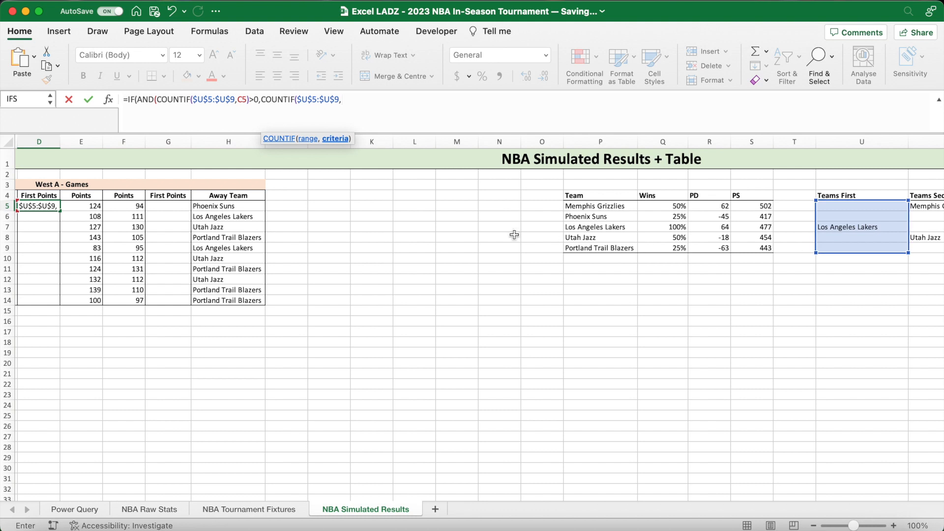
left_click(234, 208)
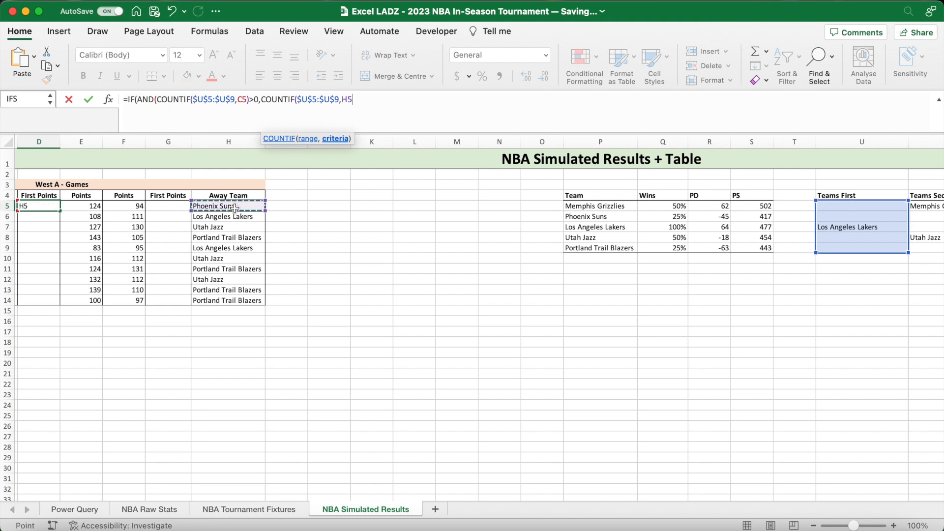
type(")")
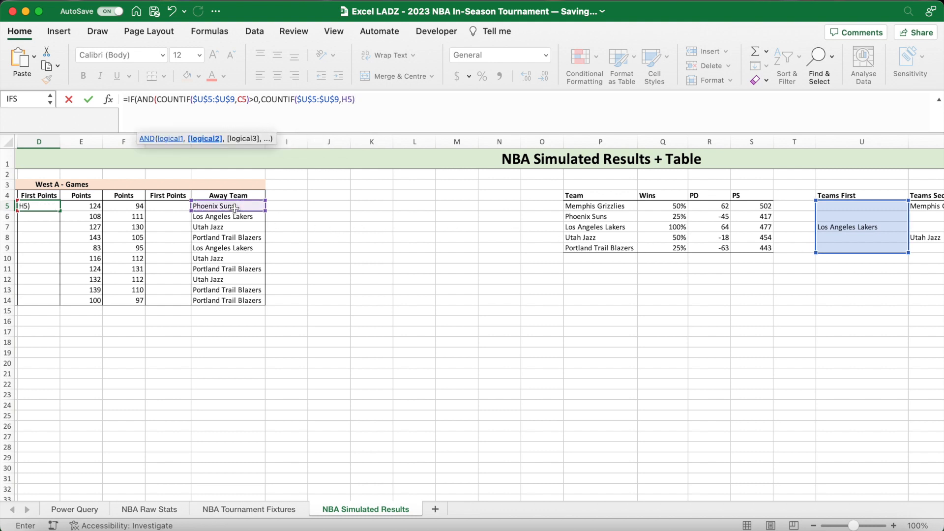
type(">0)")
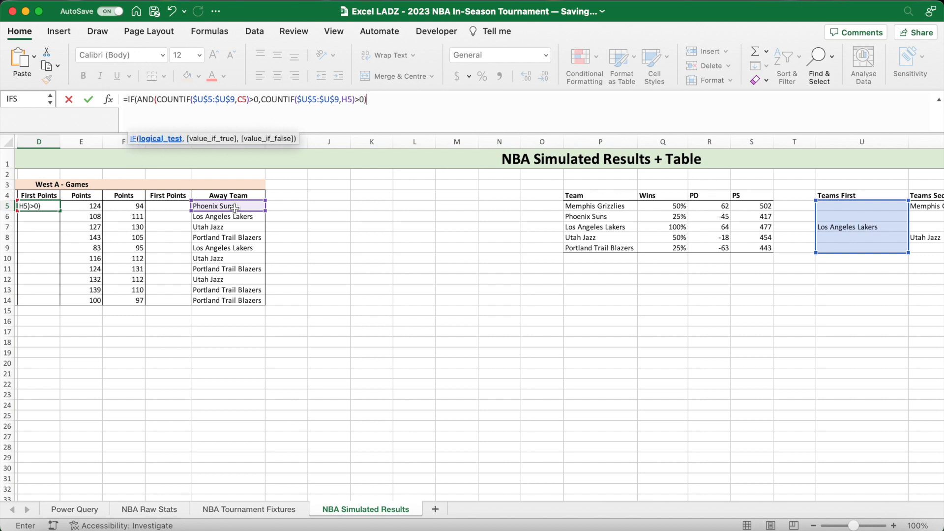
type(",")
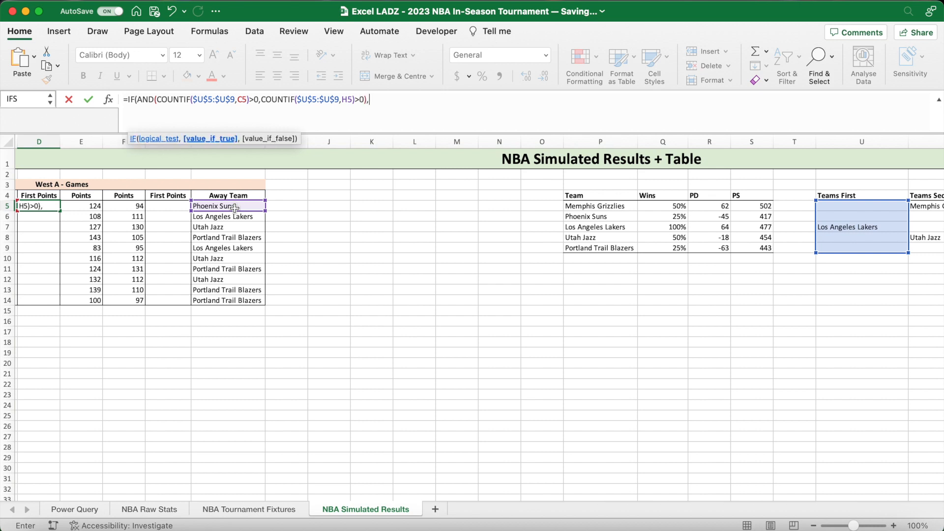
- Finish the Teams First term in D5 with IF(E5>F5,1000,0),0), awarding 1000 when the home team outscores the away team
left_click(399, 114)
type("IF(")
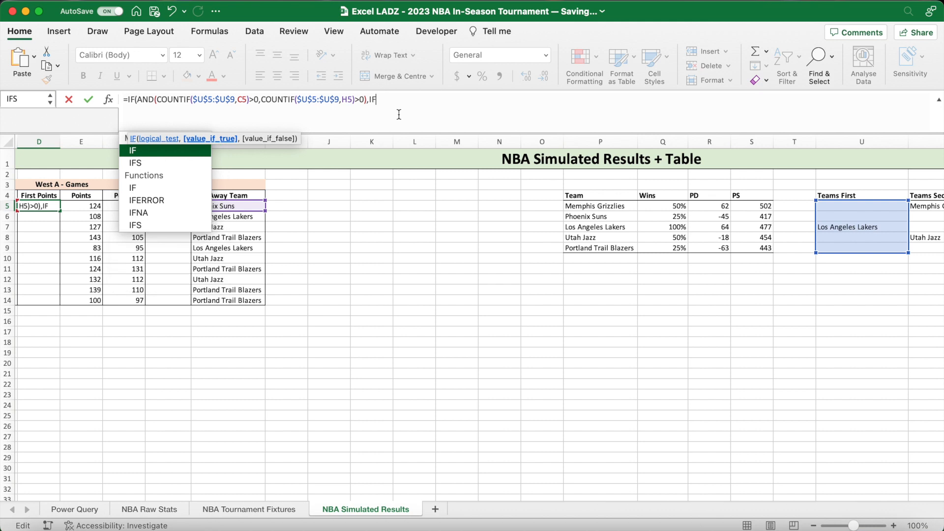
scroll(353, 217, "left", 1)
scroll(353, 217, "left", 3)
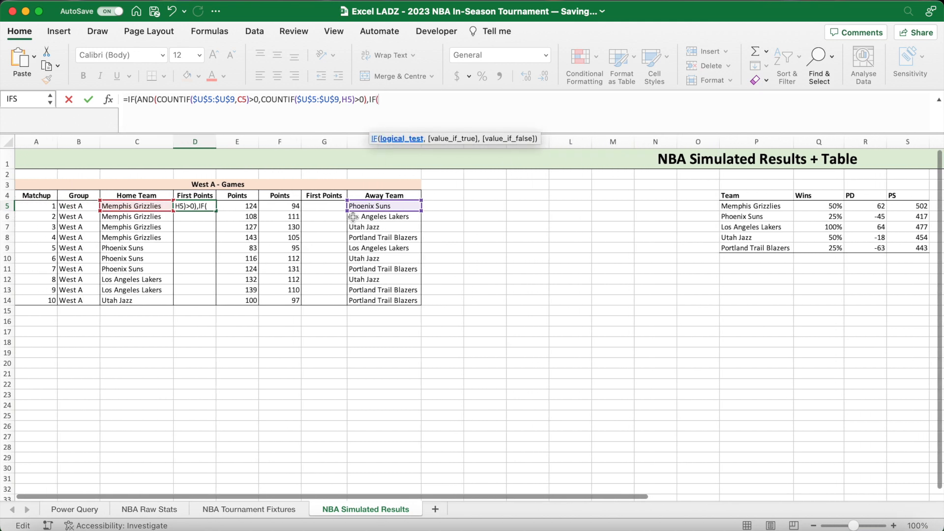
left_click(242, 205)
type(">")
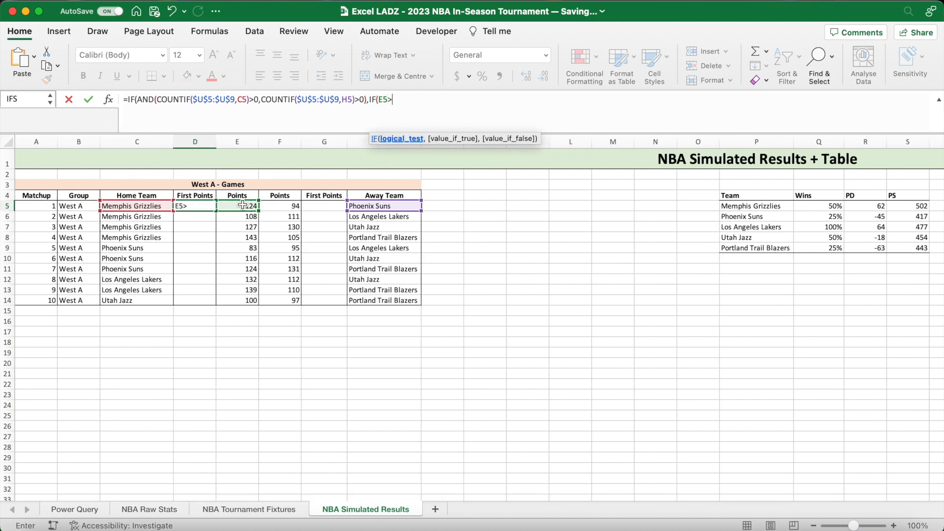
left_click(281, 207)
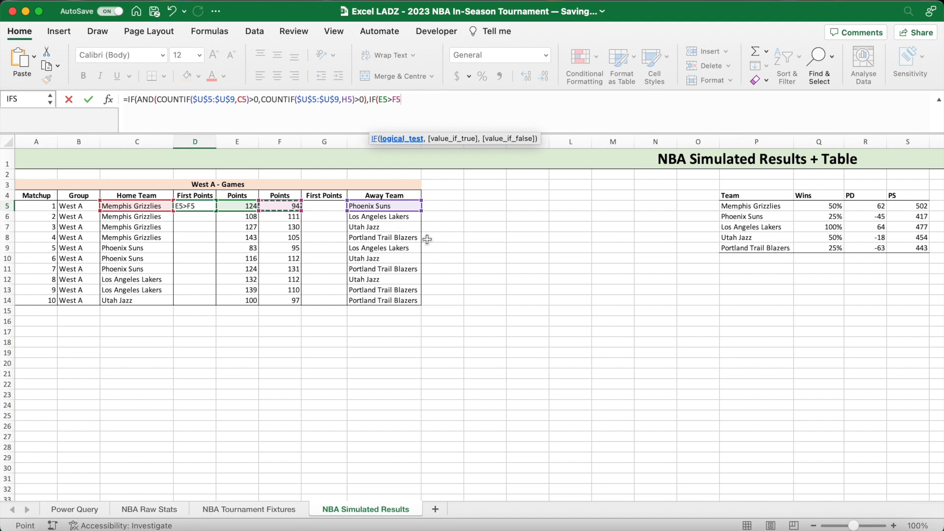
type(",1000,0")
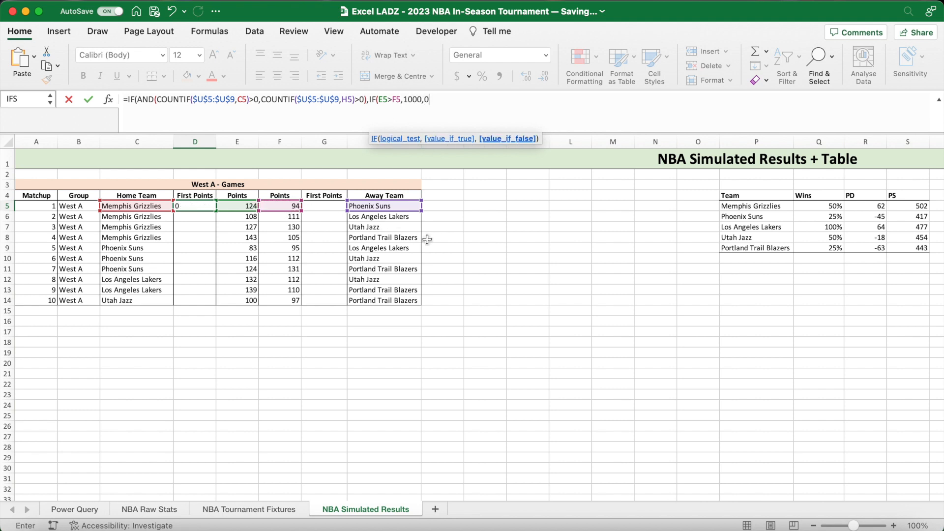
type("),")
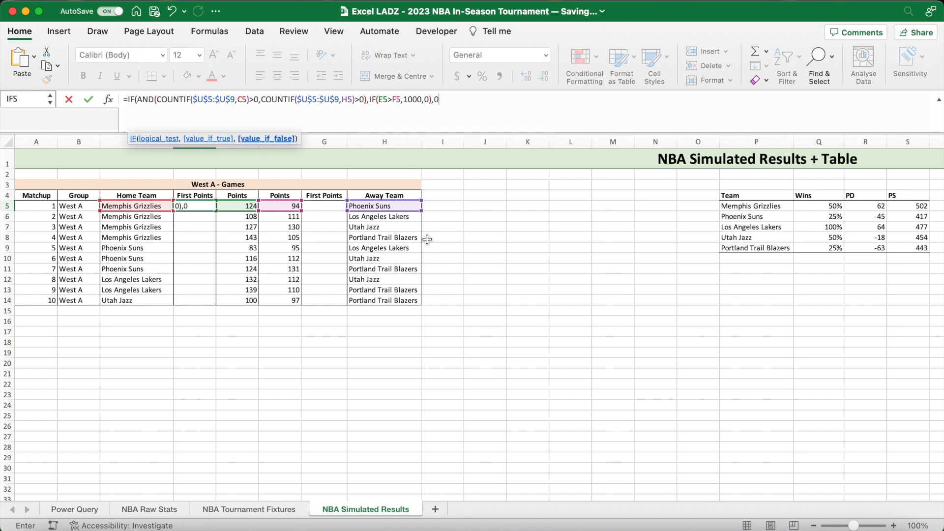
type("0)")
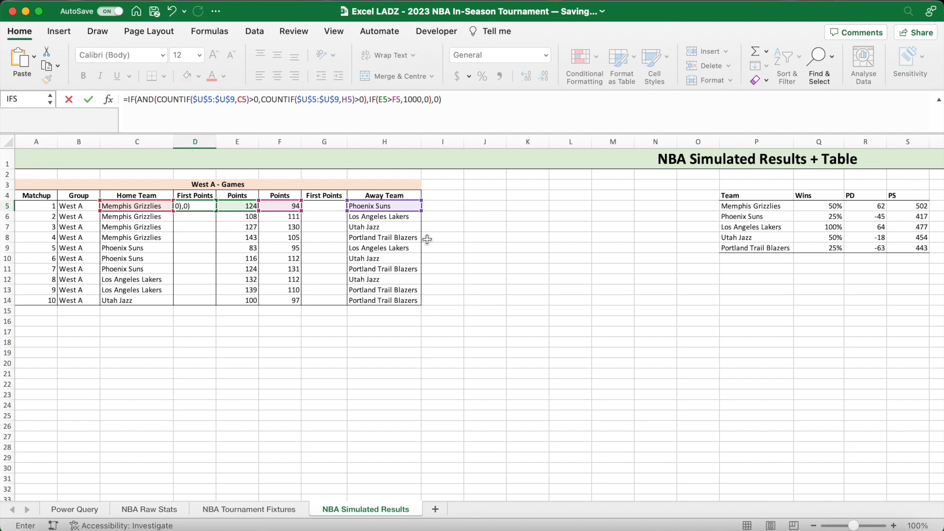
- Append +IF(AND(COUNTIF($V$5:$V$9,C5)>0, to the D5 formula to check the home team against Teams Second
scroll(427, 240, "right", 10)
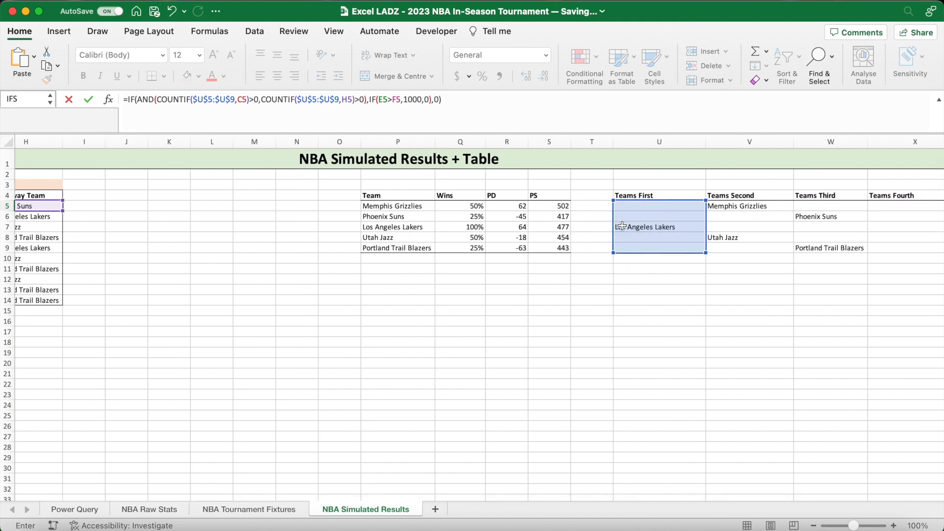
scroll(621, 225, "right", 3)
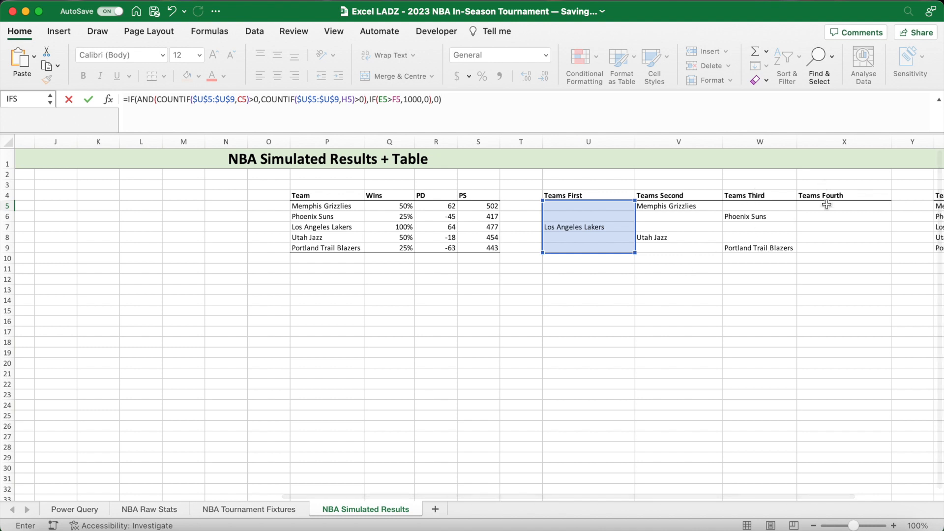
type("+IF(")
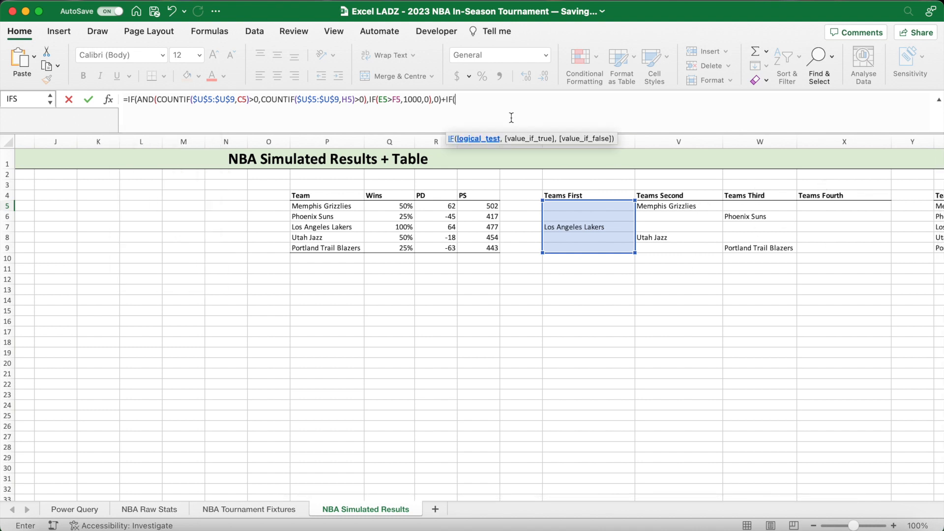
type("AND")
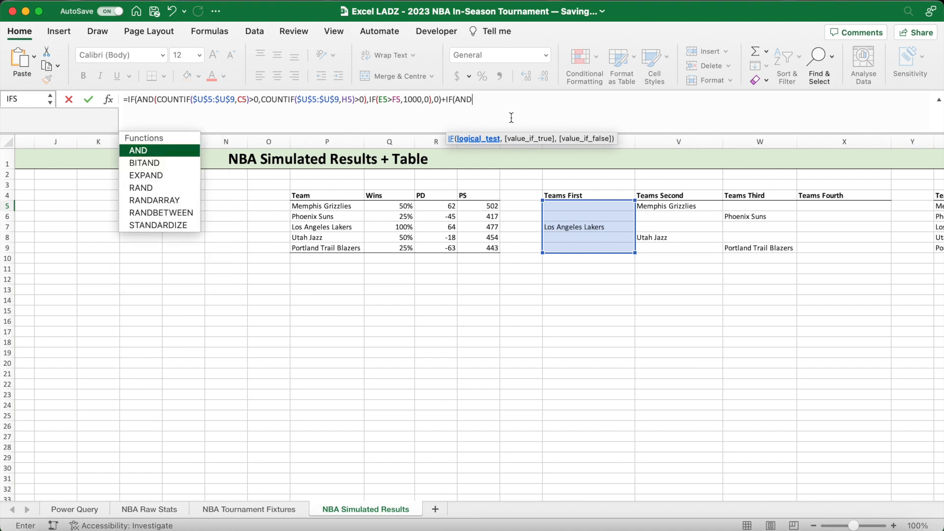
type("(COUNTIF")
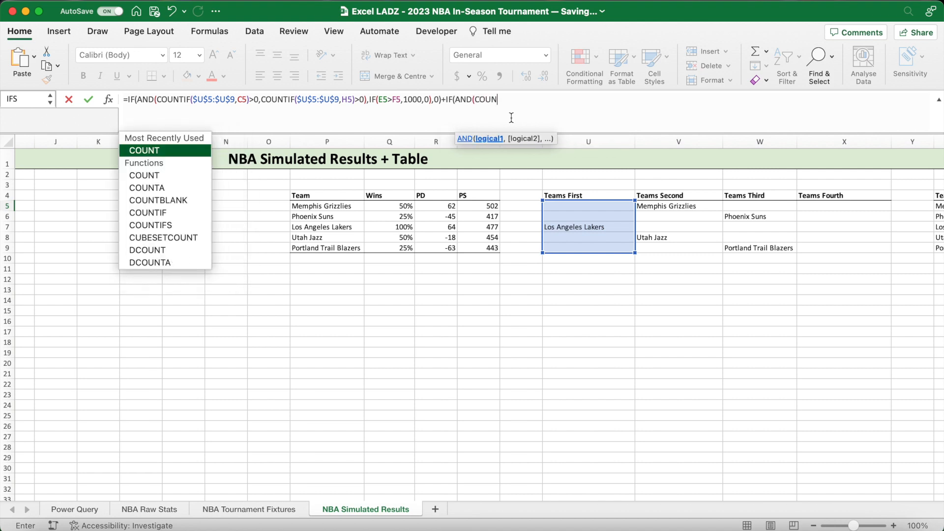
type("F")
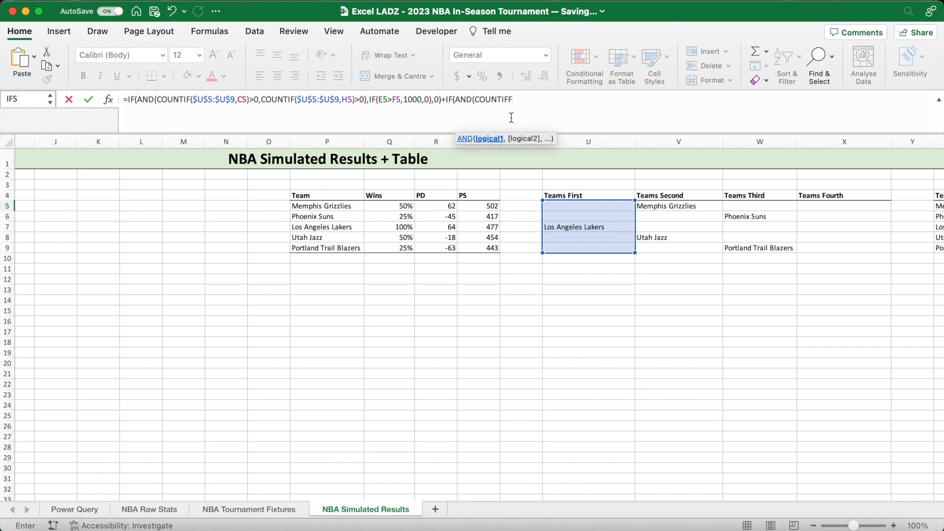
key("BackSpace")
type("(")
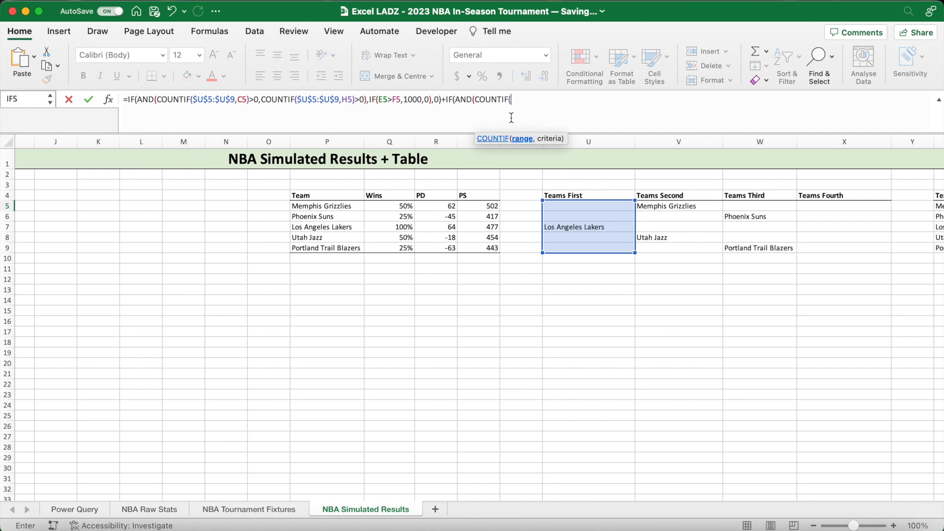
left_click_drag(675, 207, 673, 247)
key("F4")
type(",C5")
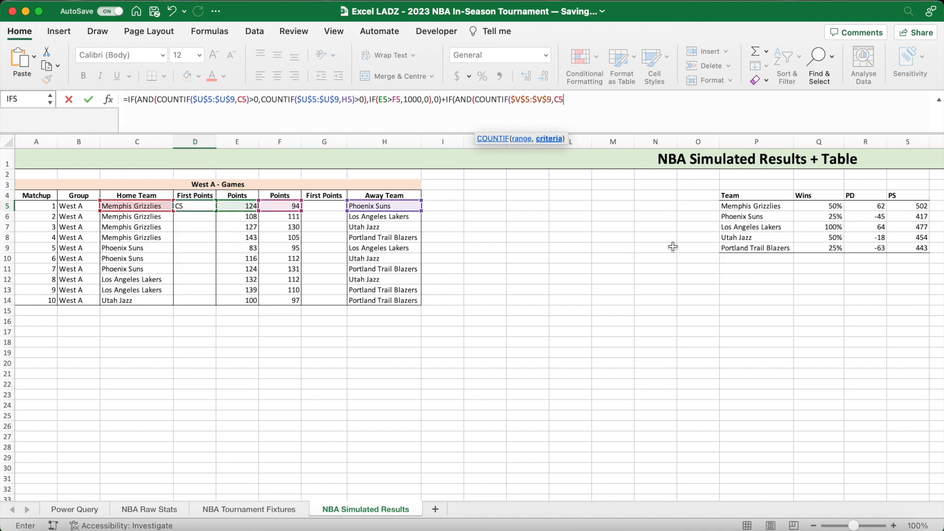
type(")>0")
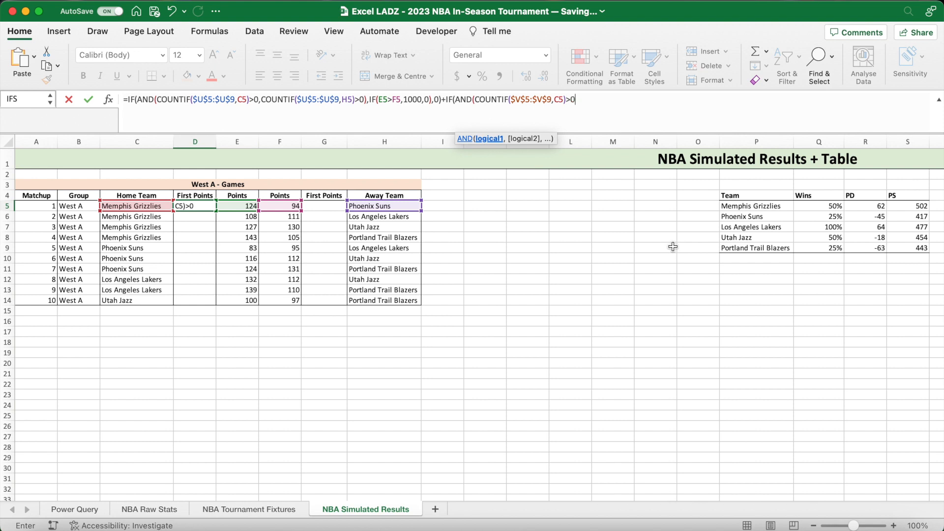
type(",COUTN")
- Add COUNTIF($V$5:$V$9,H5)>0 to check the away team against Teams Second, and close the second AND test in D5
key("BackSpace")
key("BackSpace")
type("NTIF")
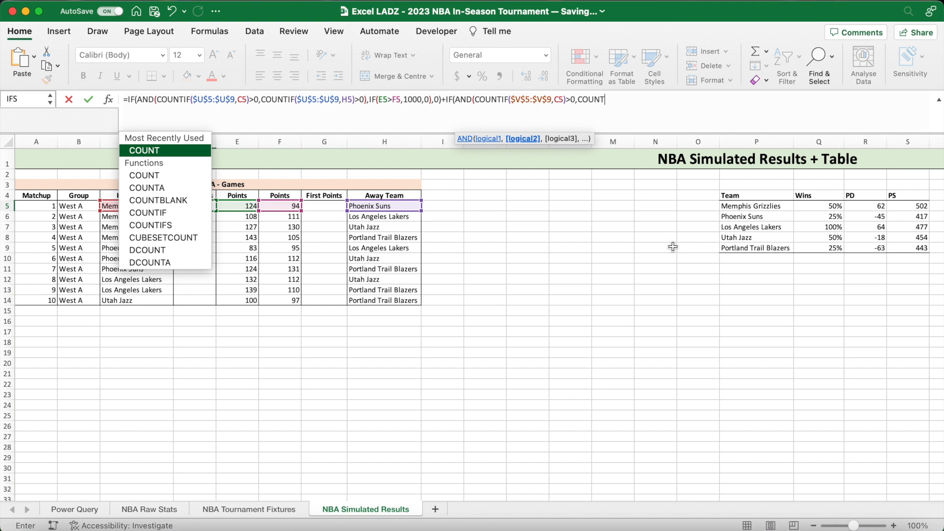
type("(")
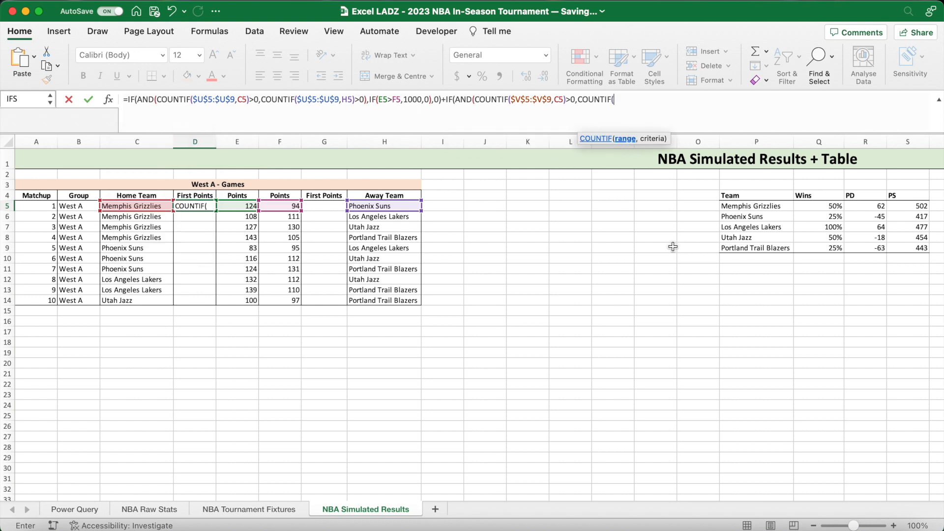
scroll(714, 247, "right", 6)
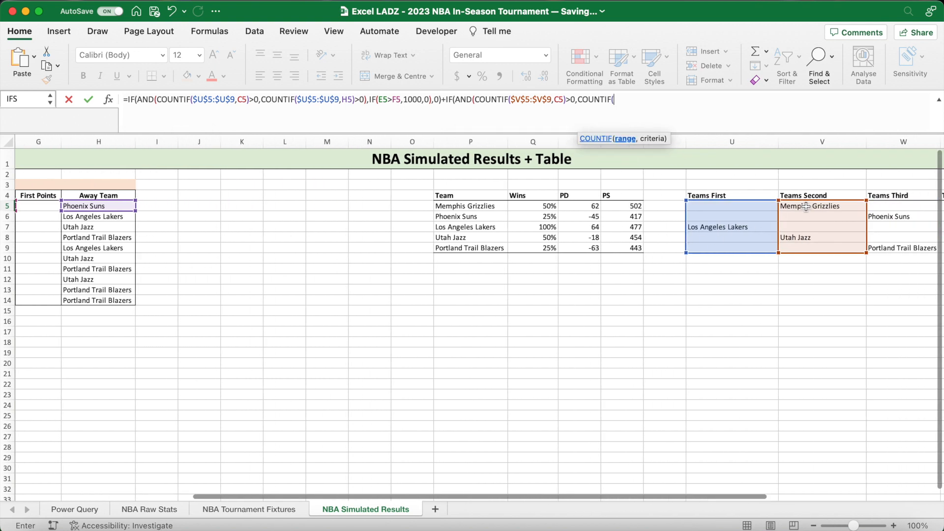
left_click_drag(806, 206, 806, 246)
scroll(807, 245, "left", 6)
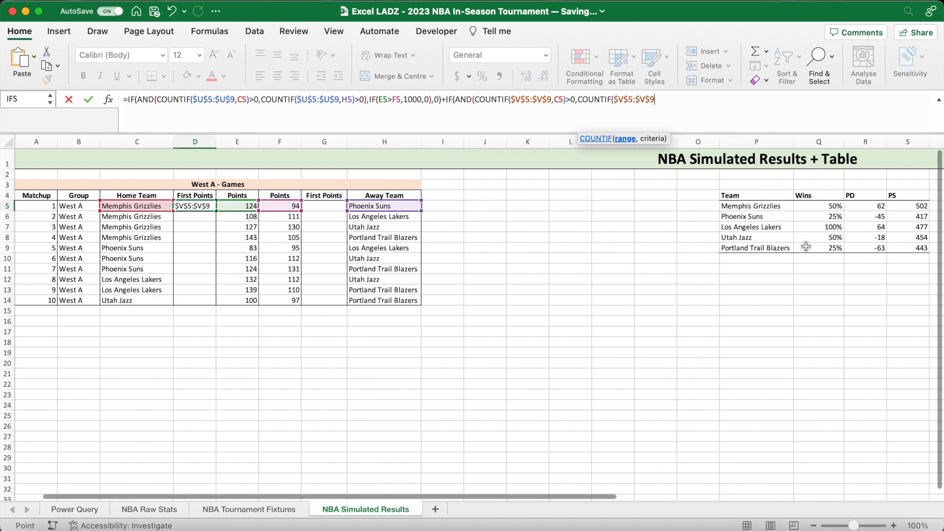
type(",")
left_click(410, 206)
type(")>0),")
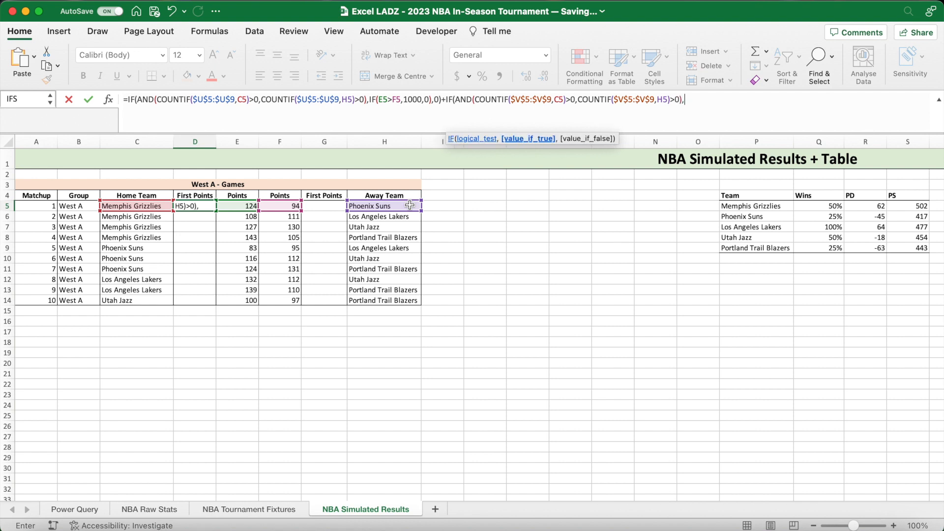
type("IF(")
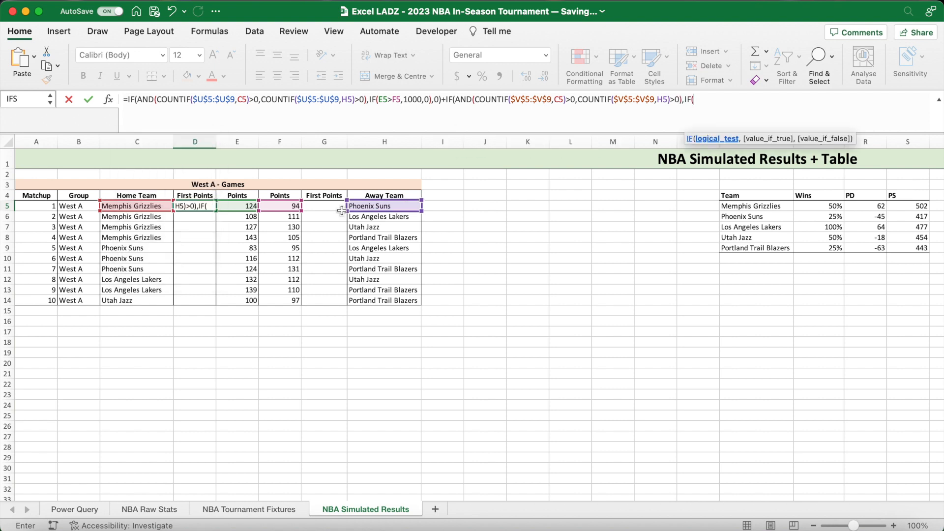
- Complete the Teams Second term of the D5 formula with IF(E5>F5,1000,0),0)
left_click(236, 206)
type(">")
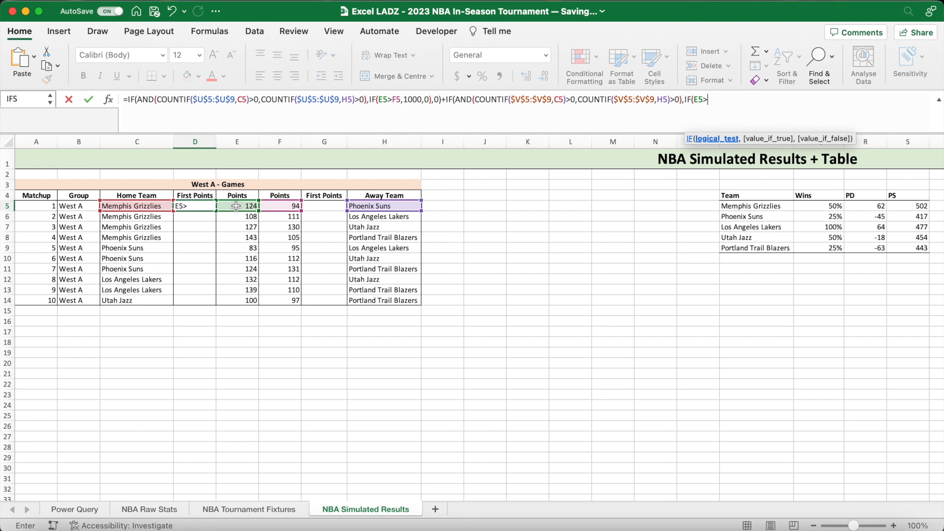
left_click(283, 206)
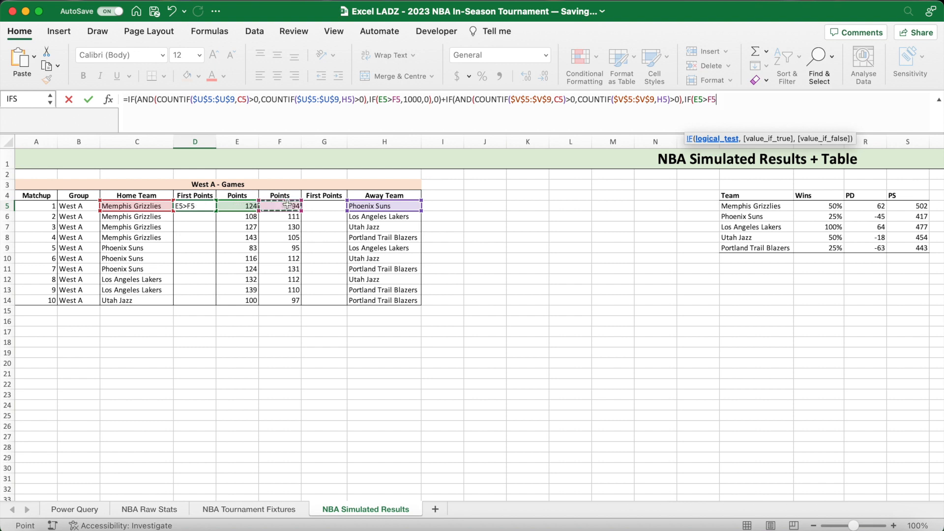
type(",1000")
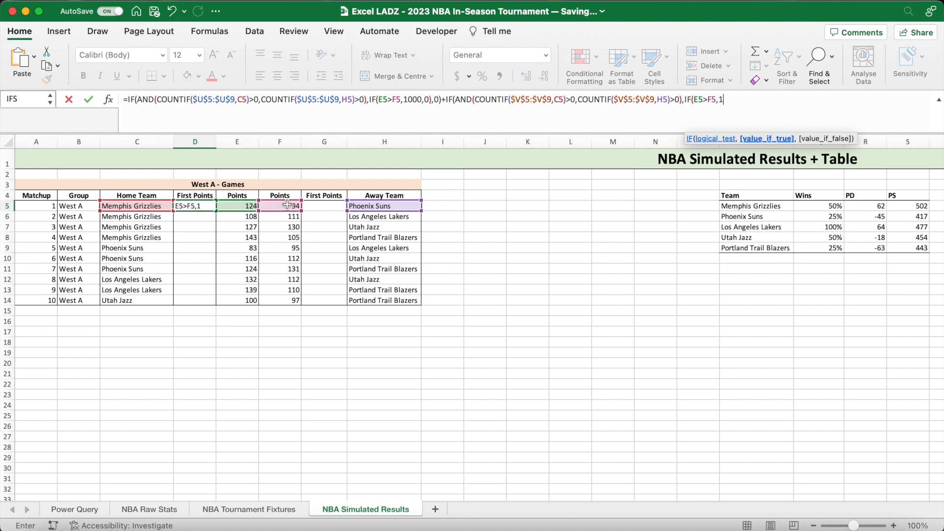
type(",0),0)+IF(AND(COUNTI")
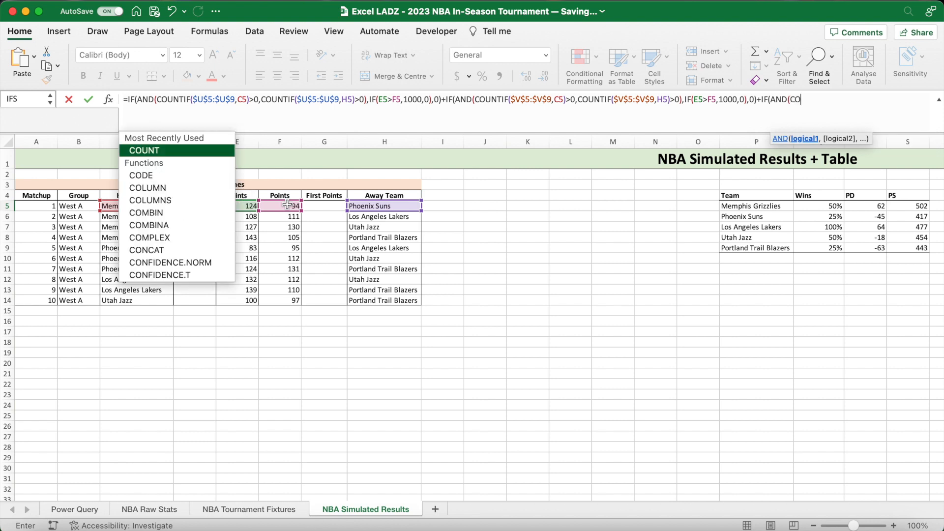
type("F(")
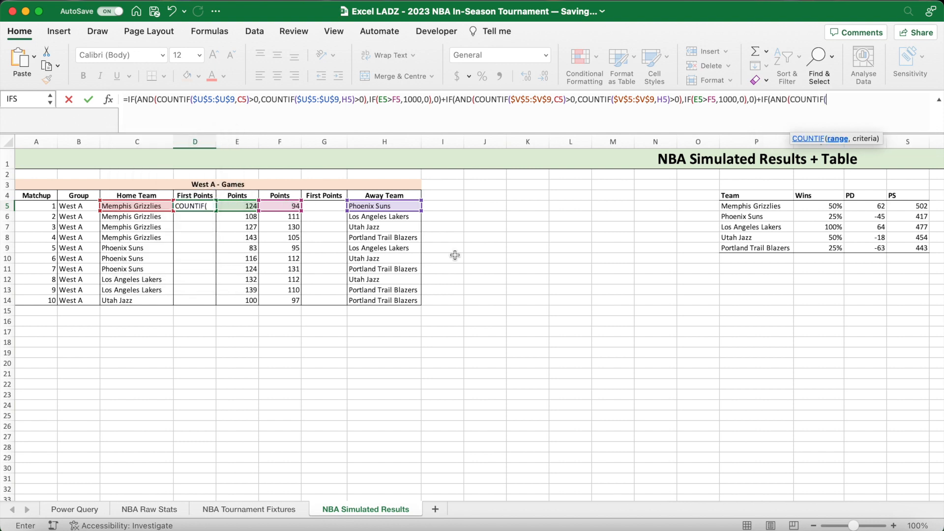
- Append +IF(AND(COUNTIF($W$5:$W$9,C5)>0, to the D5 formula to check the home team against Teams Third, and begin another COUNTIF
scroll(536, 284, "right", 10)
left_click_drag(765, 205, 764, 245)
key("F4")
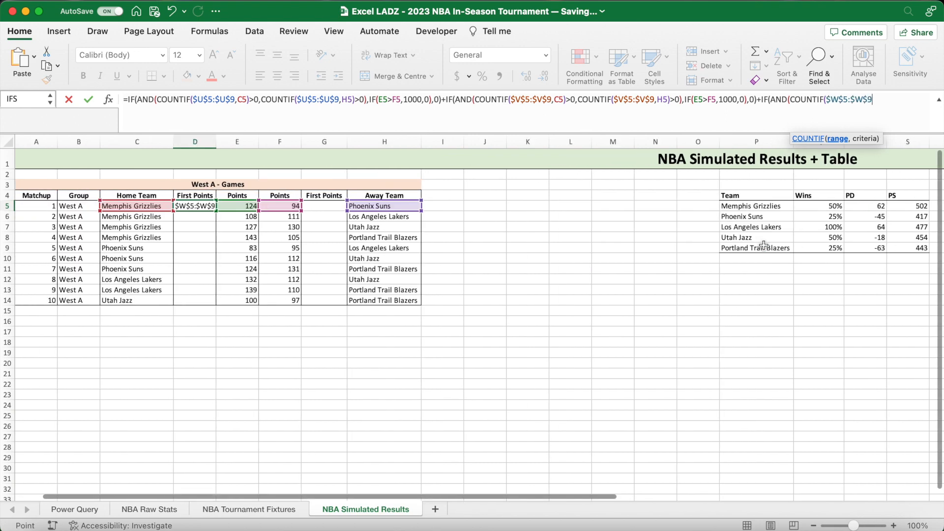
type(",C5)")
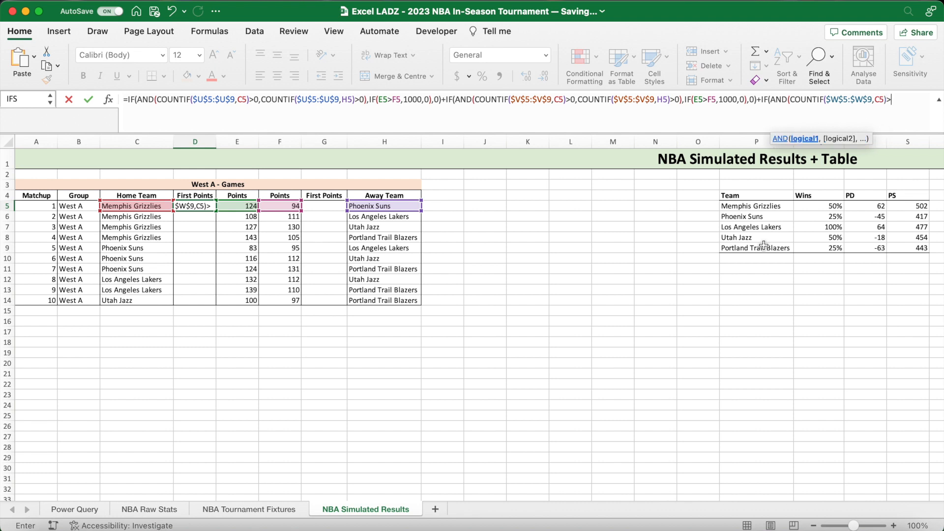
type(">0,COUNTIF")
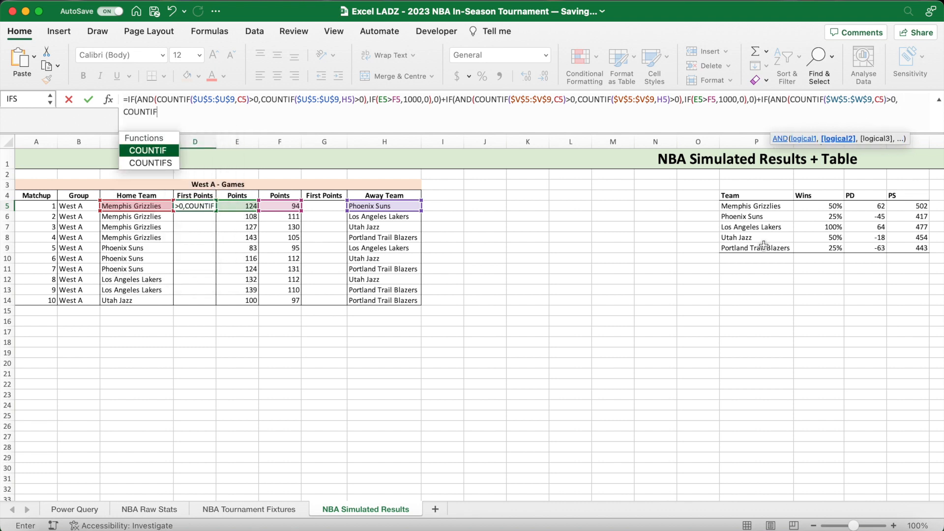
type("(")
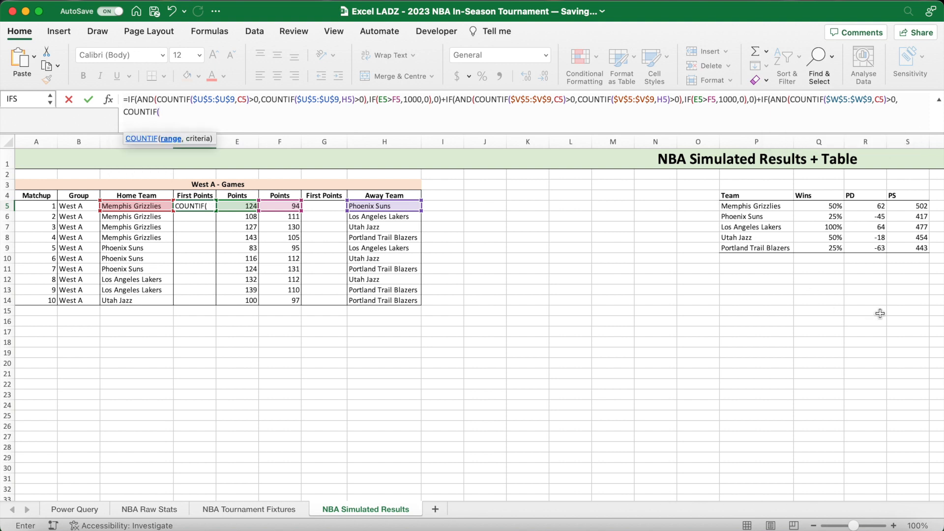
- Give the second COUNTIF of the Teams Third term the arguments $W$5:$W$9,H5 with >0, and close the AND test
scroll(879, 312, "right", 10)
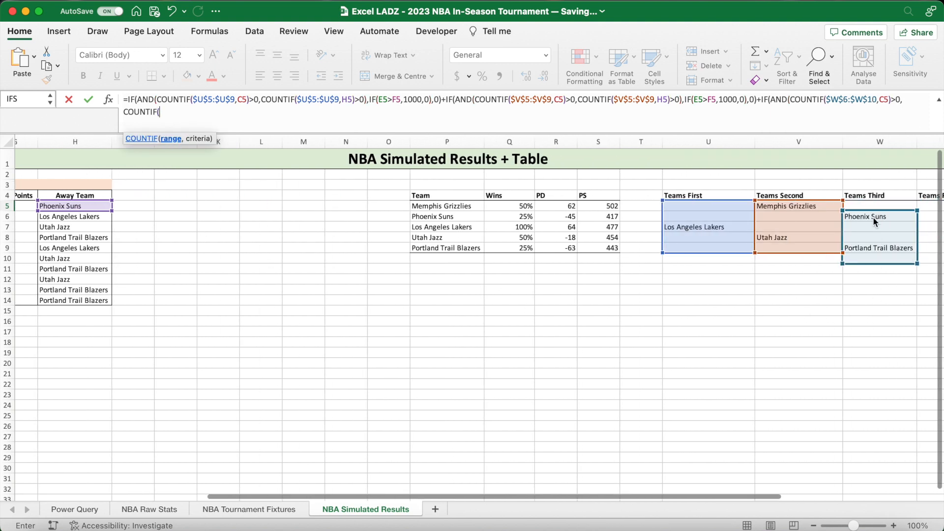
left_click_drag(871, 210, 871, 246)
key("F4")
type(",")
left_click(397, 207)
type(")>0")
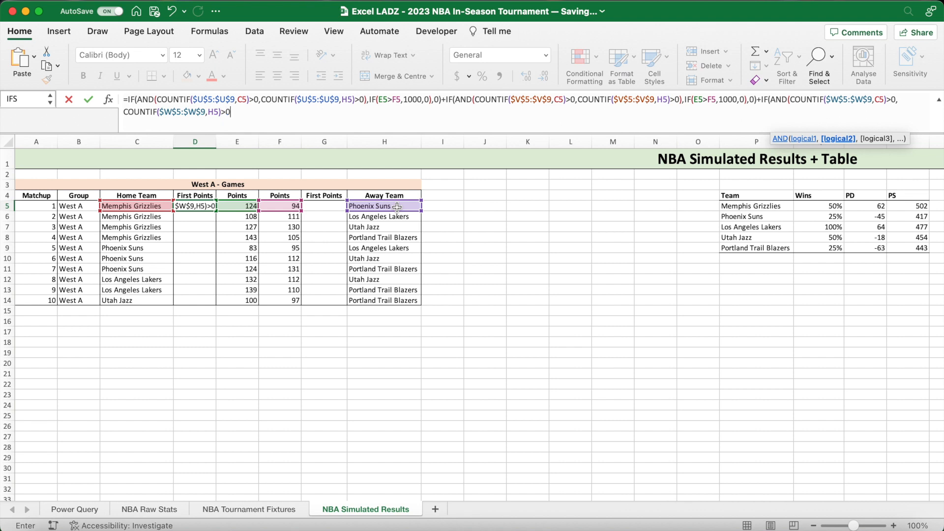
type("),IF")
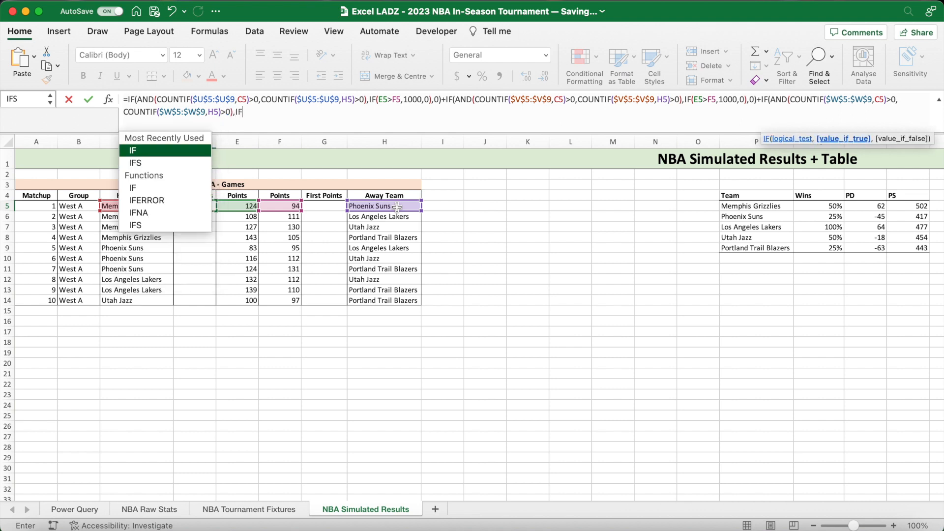
type("(")
- Add IF(E5>F5,1000,0),0 to the D5 formula as the result of the Teams Third term
left_click(241, 205)
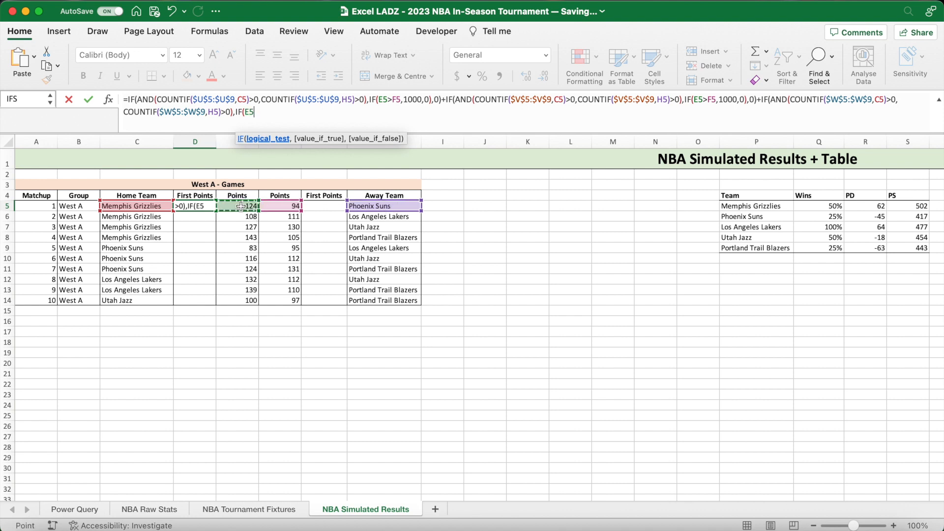
type(">")
left_click(280, 207)
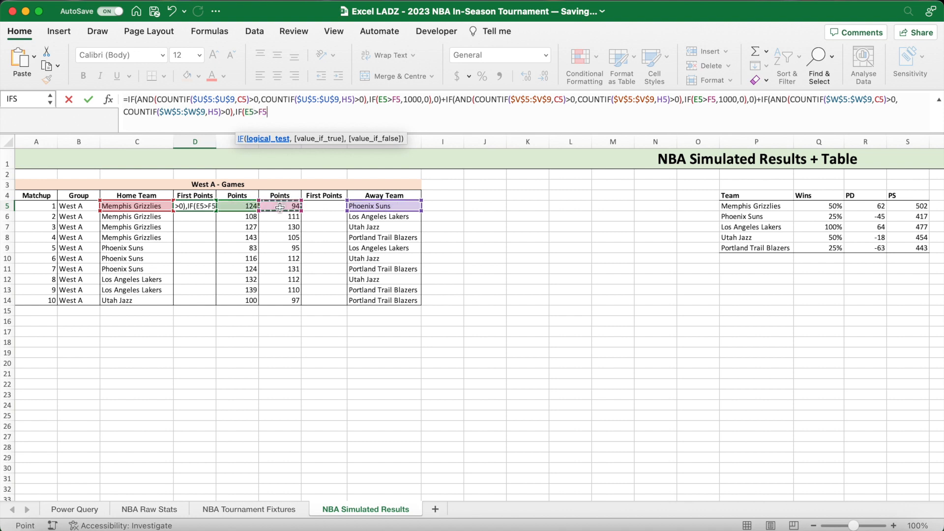
type(",1000,0),0")
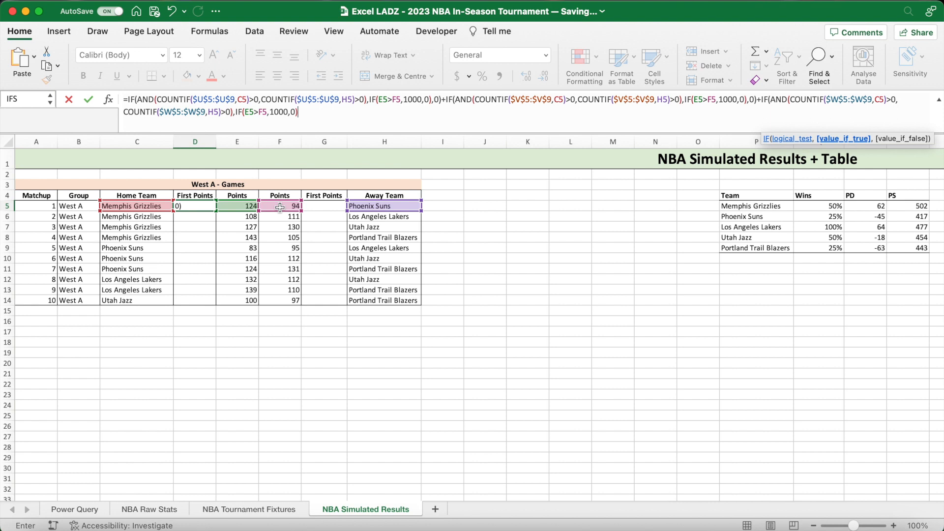
type(")+IF(")
type("AND(")
type("COUNTIF(")
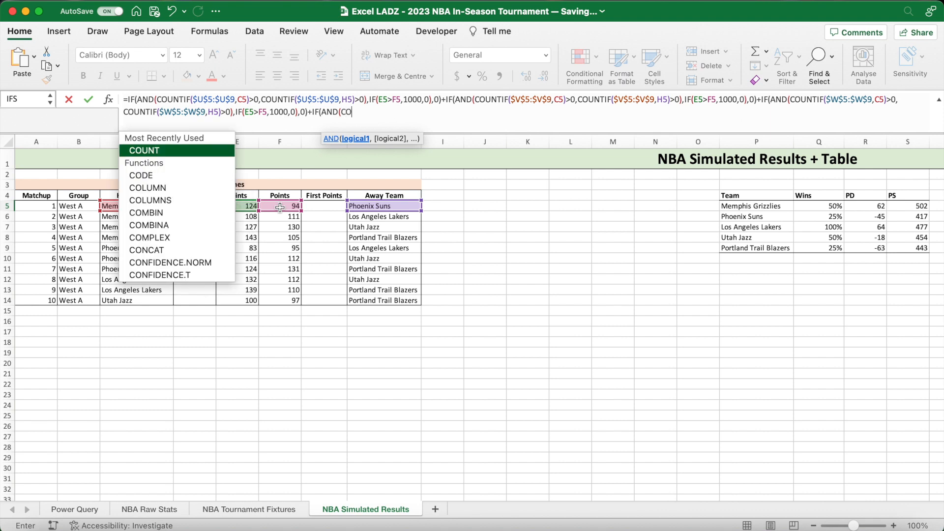
- Close the Teams Third term and append +IF(AND(COUNTIF($X$5:$X$9,C5)>0 to check the home team against Teams Fourth
scroll(583, 291, "right", 10)
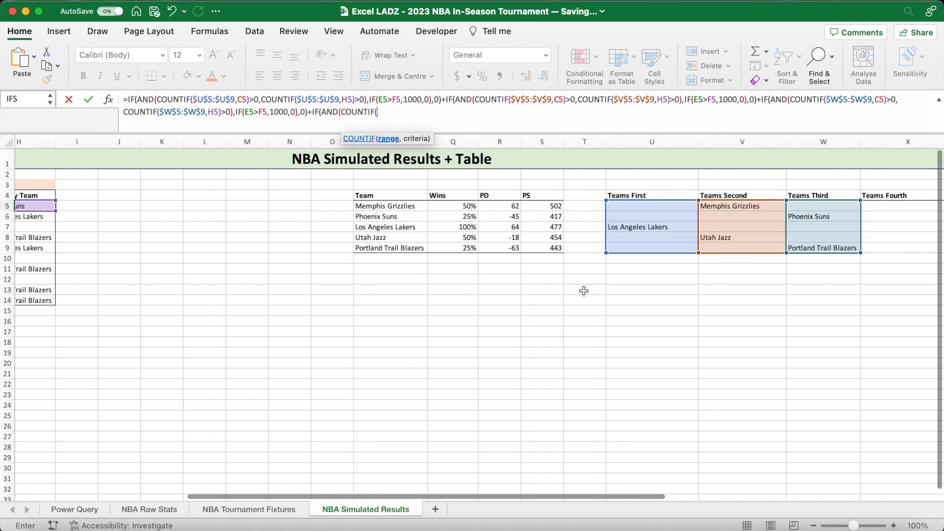
left_click_drag(786, 208, 787, 248)
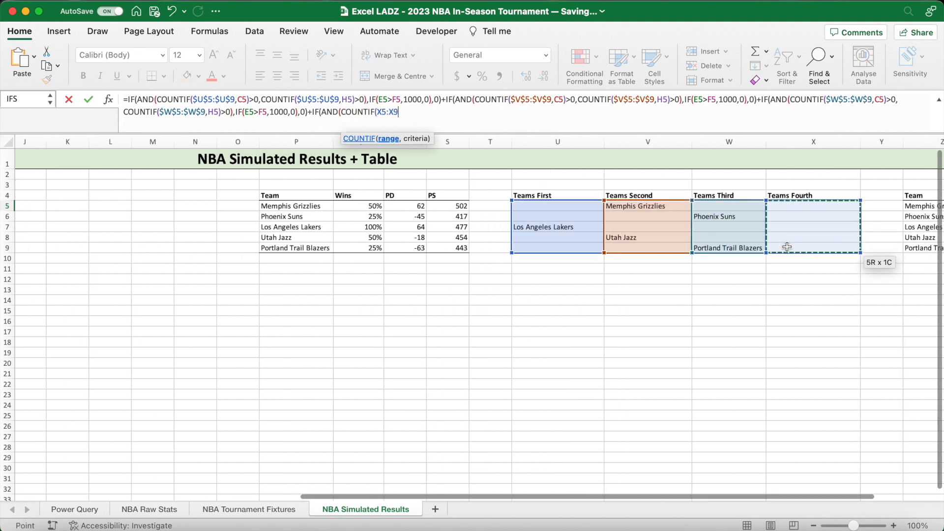
key("F4")
scroll(787, 247, "left", 10)
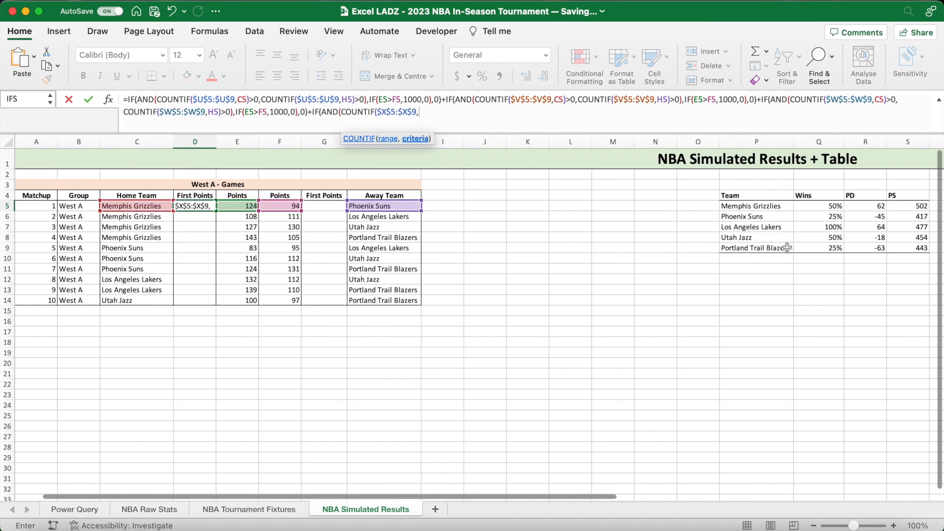
type(",C5,")
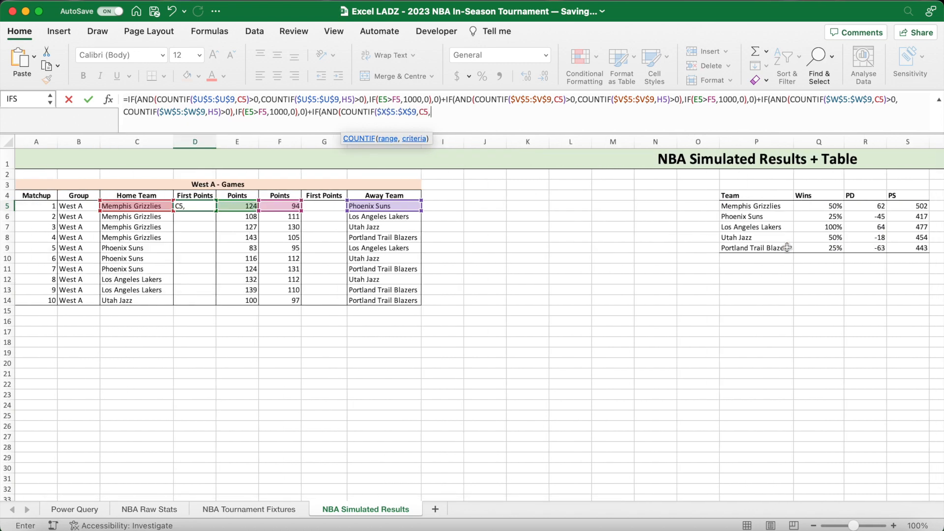
key("BackSpace")
type(")>0")
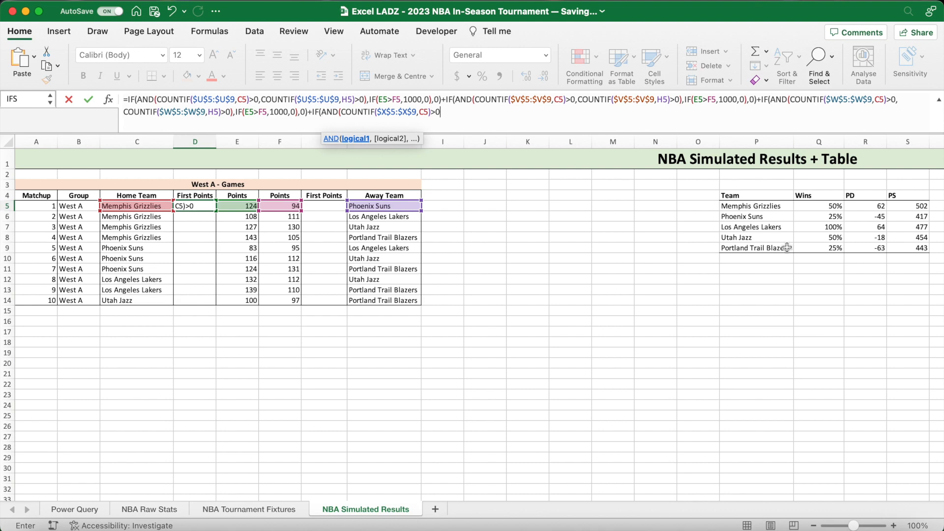
type(",COUNTIF")
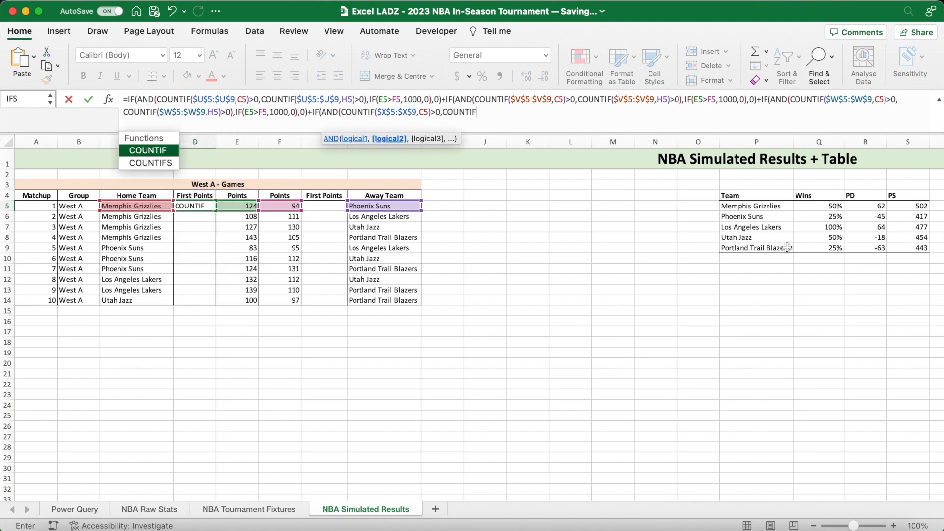
type("(")
- Add COUNTIF($X$5:$X$9,H5)>0 to check the away team against Teams Fourth, and close the AND test
scroll(843, 298, "right", 7)
left_click(899, 209)
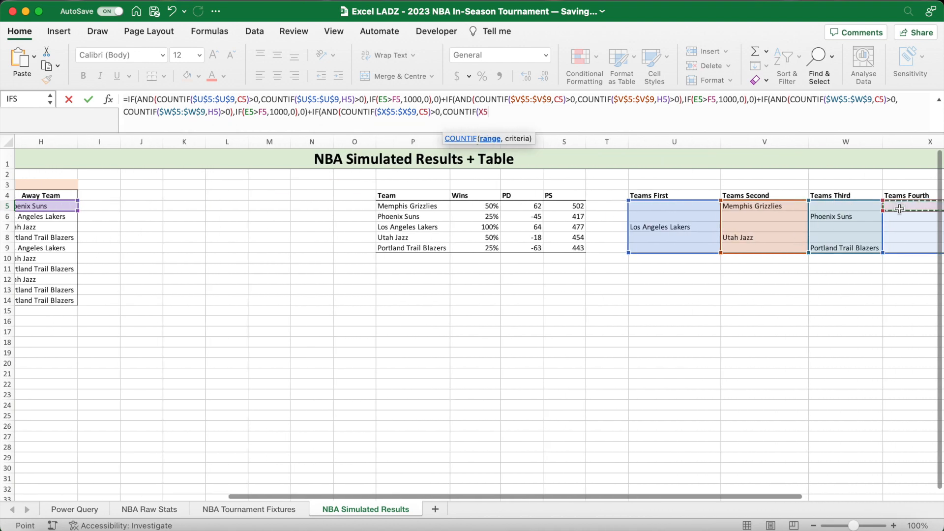
left_click_drag(900, 209, 900, 248)
key("F4")
scroll(899, 249, "left", 7)
type(",H5")
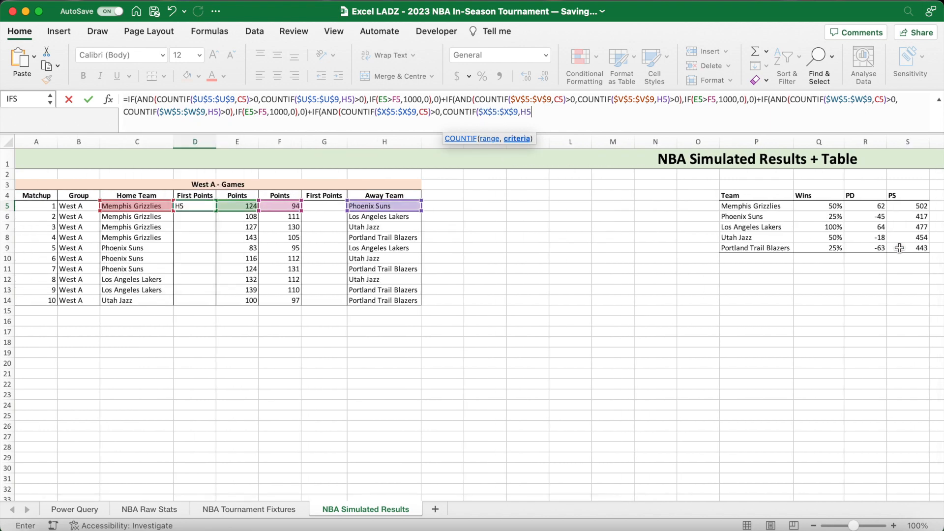
type(")>0),")
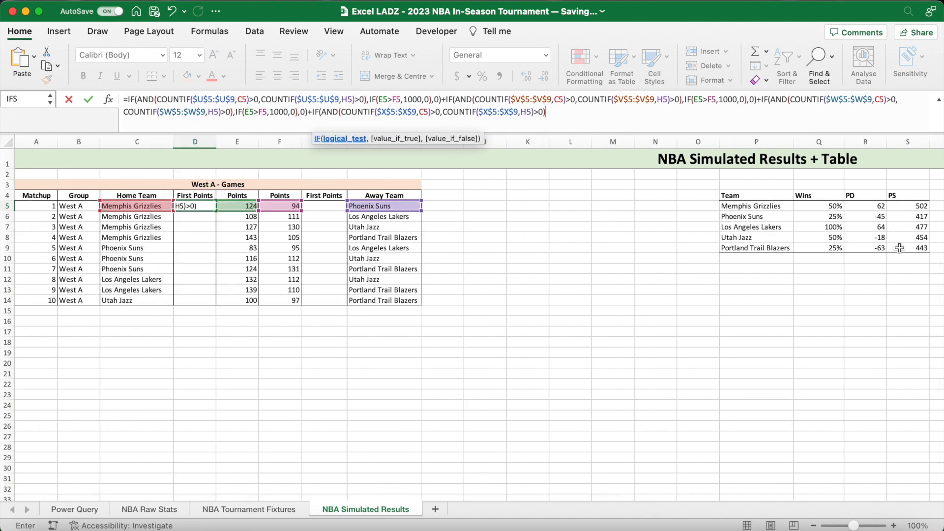
type("IF(E5?")
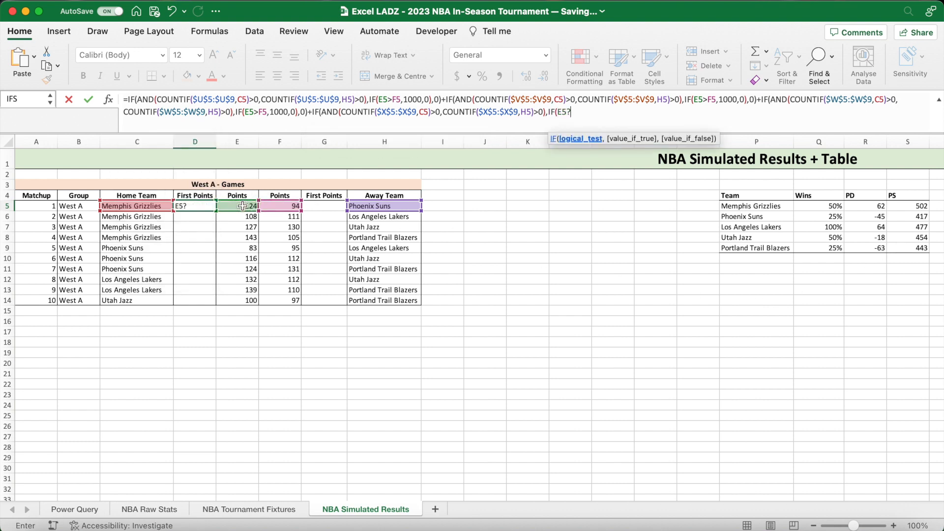
key("BackSpace")
- Complete the Teams Fourth term with IF(E5>F5,1000,0),0) and enter the finished First Points formula in D5
type(">")
left_click(295, 206)
type(",1000,0),0")
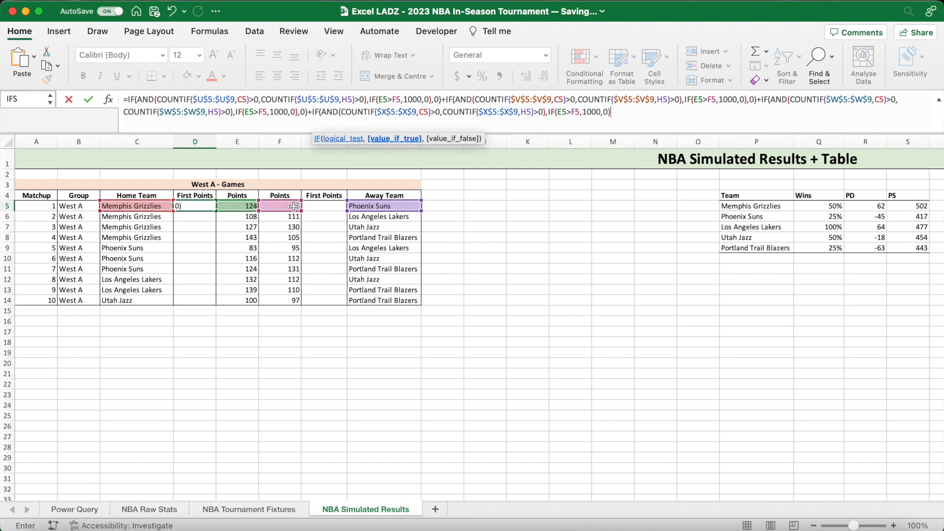
type(")")
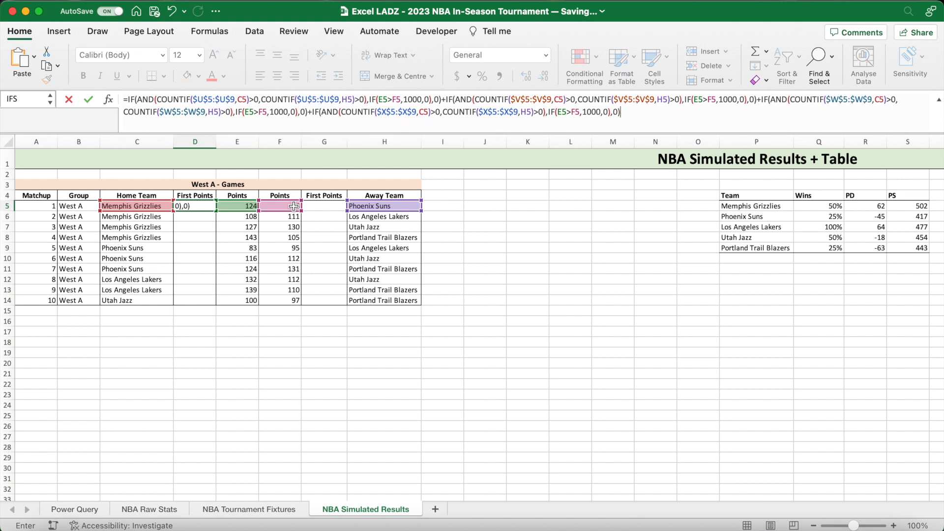
key("Return")
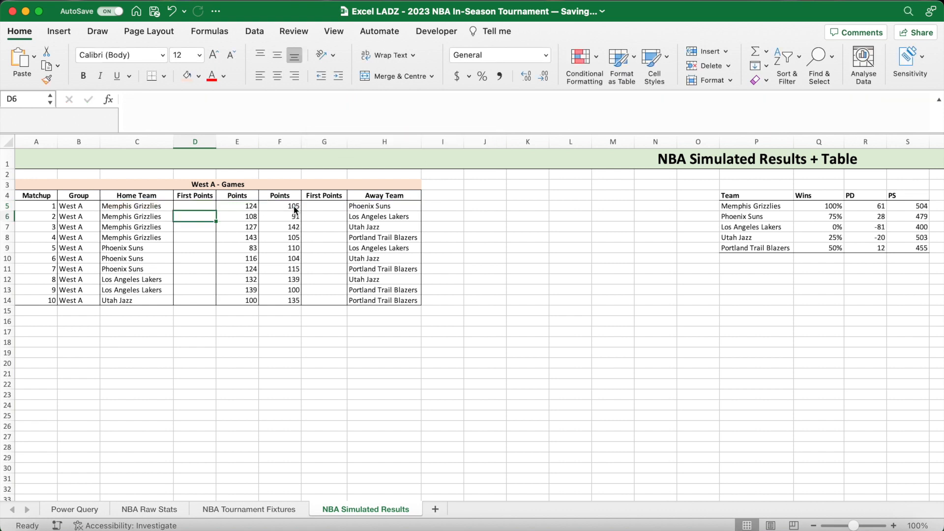
- Fill the home First Points formula from D5 down to D14 without carrying over its formatting
left_click(204, 207)
left_click_drag(217, 211, 212, 302)
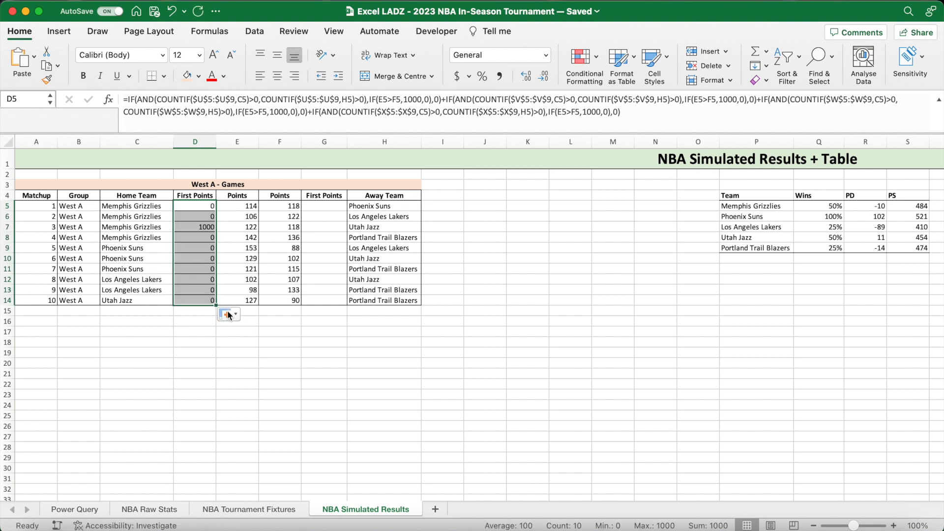
left_click(230, 315)
left_click(259, 362)
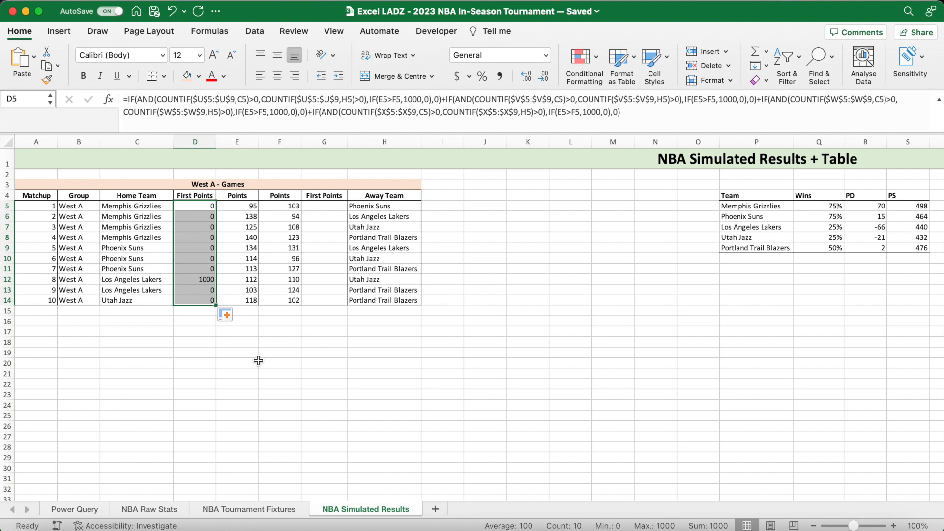
- Check matchup 8's First Points against its teams, tie groups and scores, and recalculate the simulation
left_click(242, 340)
left_click(192, 282)
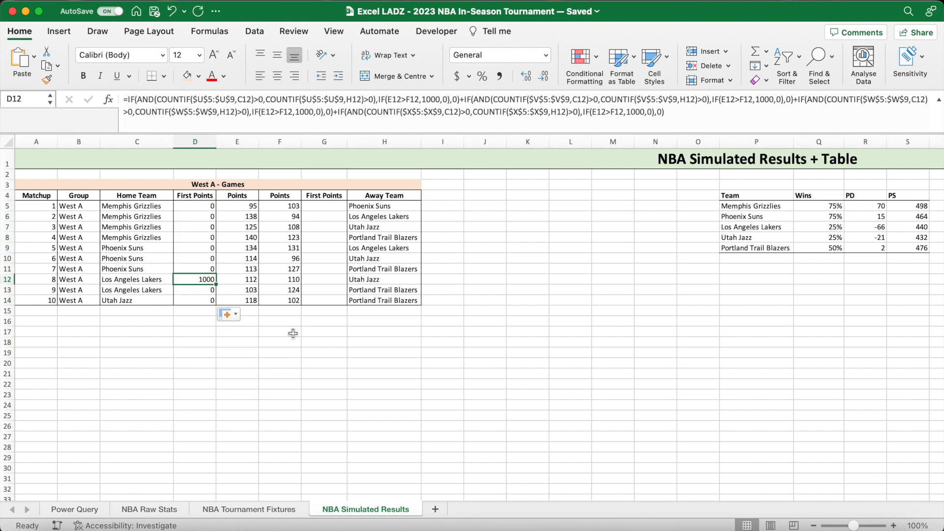
left_click(360, 279)
left_click(160, 280)
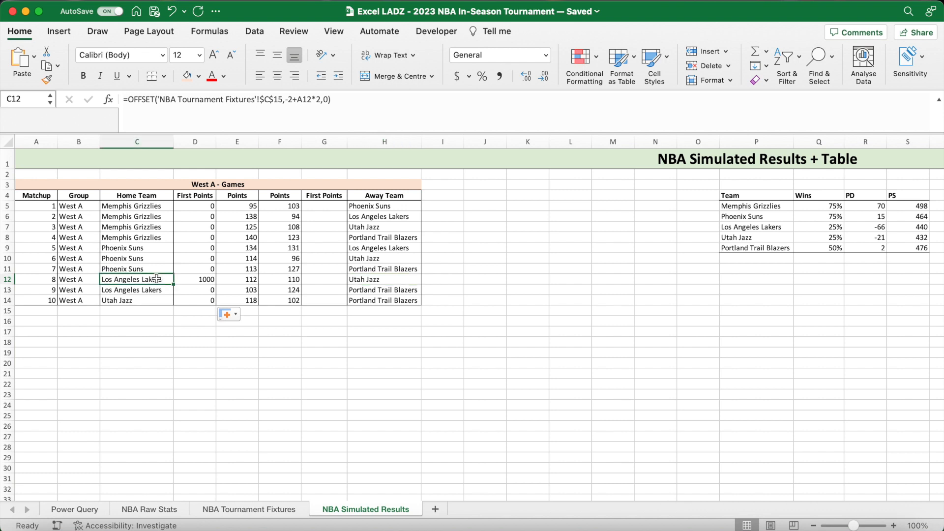
scroll(625, 293, "right", 4)
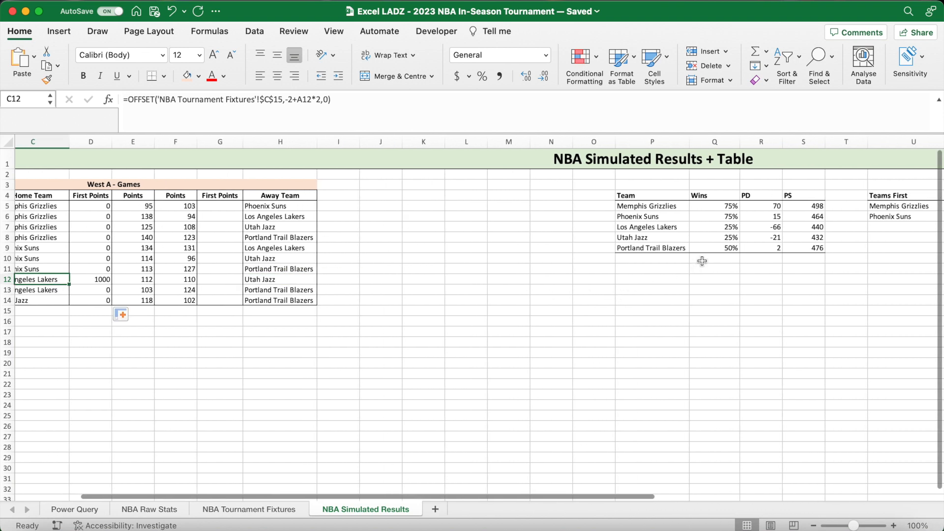
left_click(673, 228)
left_click(672, 243)
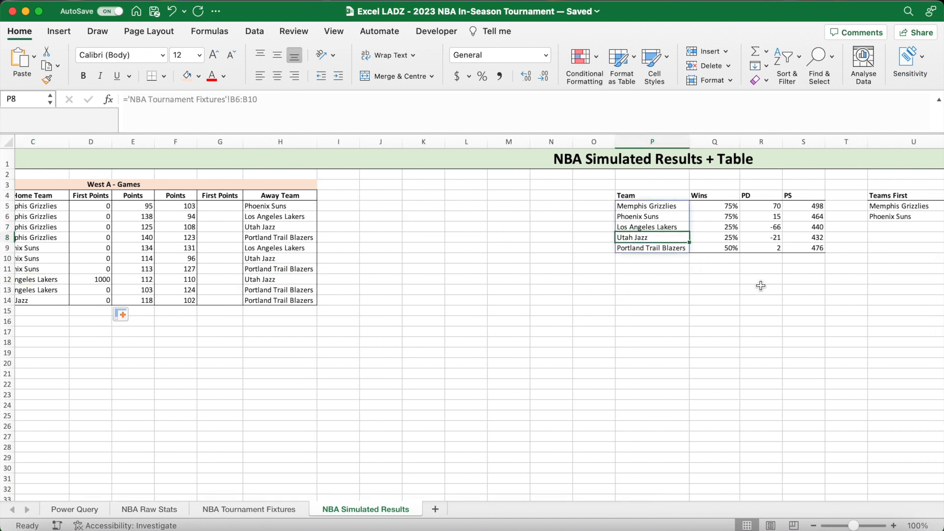
scroll(761, 286, "right", 5)
left_click(797, 197)
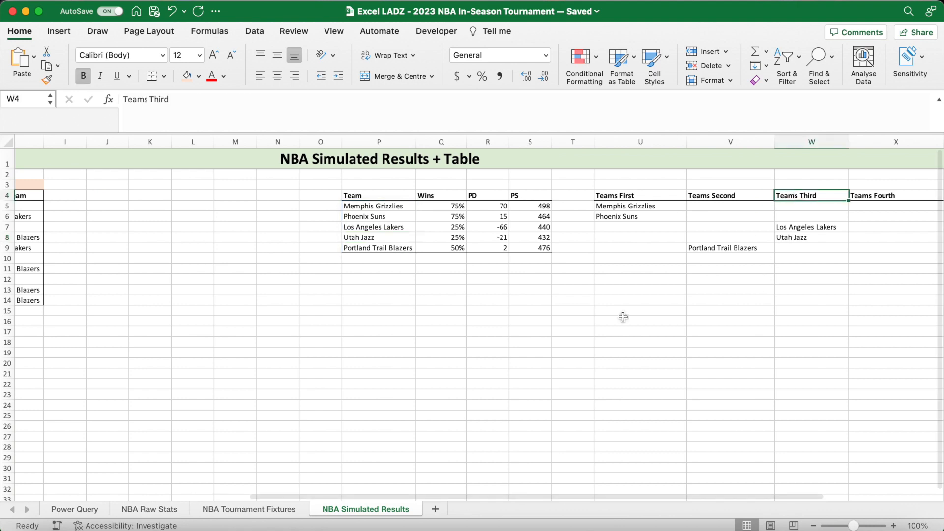
scroll(623, 316, "left", 5)
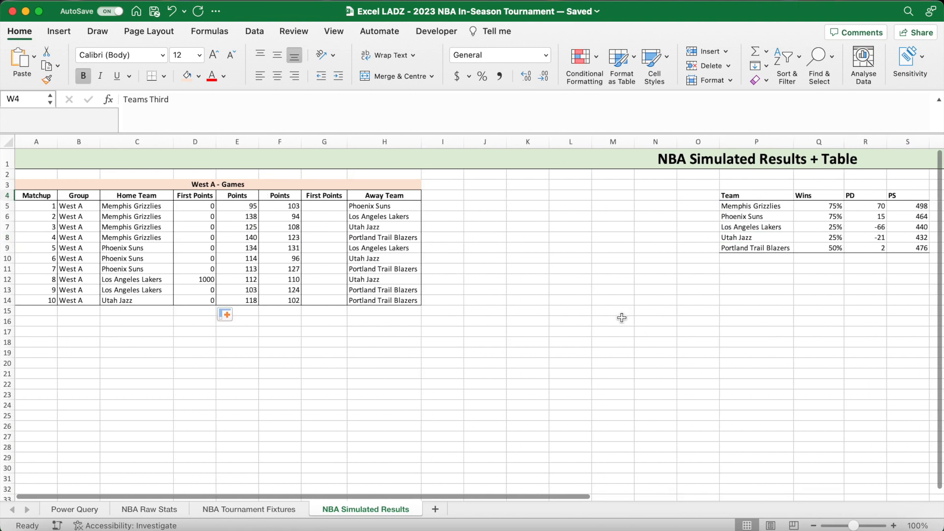
left_click(247, 282)
left_click(285, 281)
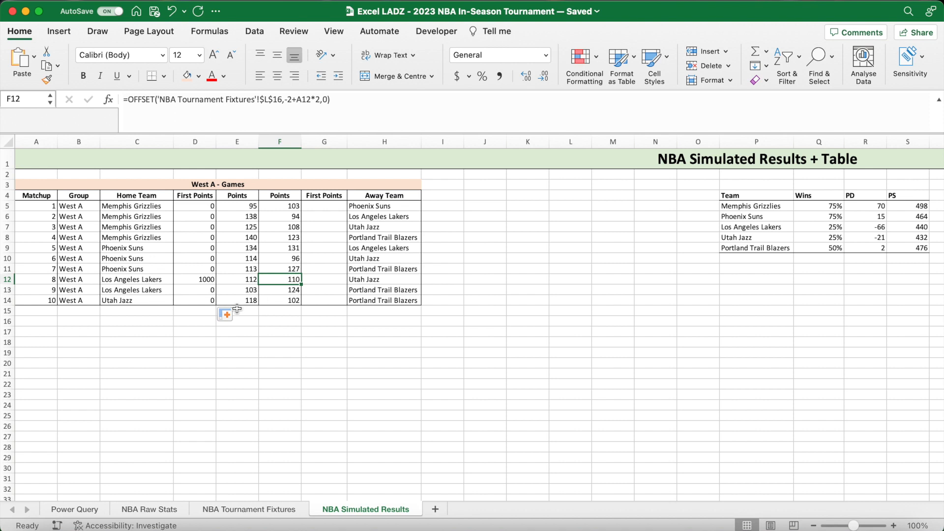
left_click(195, 281)
left_click(211, 324)
key("Delete")
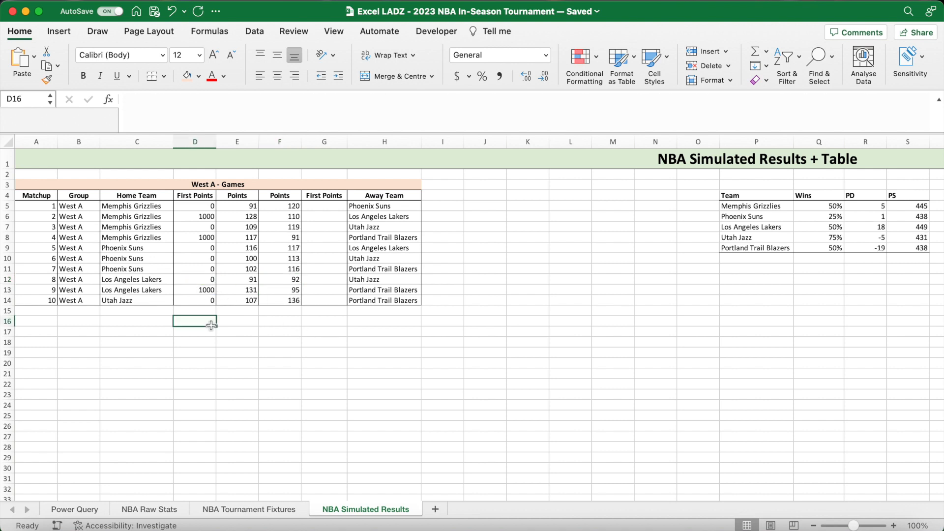
- Copy the full First Points formula from D5 and paste it into the away team's First Points cell G5
left_click(213, 207)
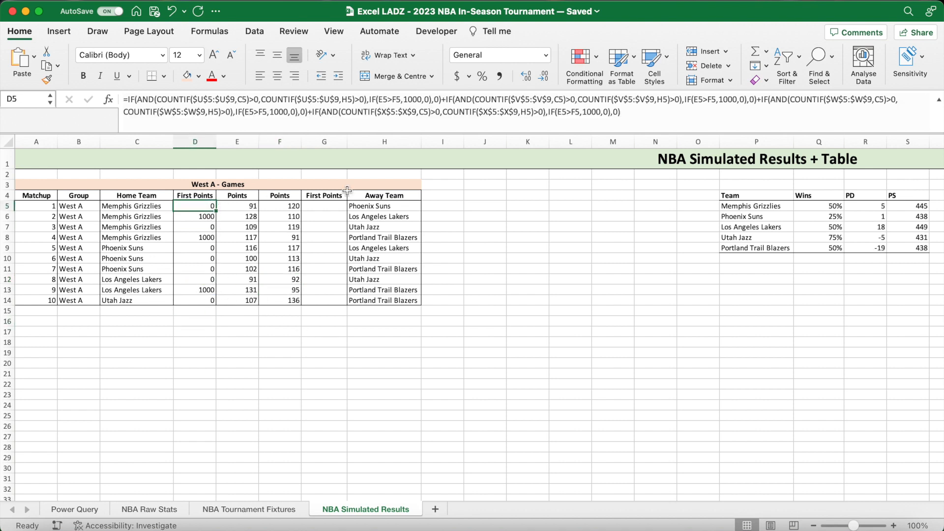
left_click_drag(626, 116, 129, 102)
key("Return")
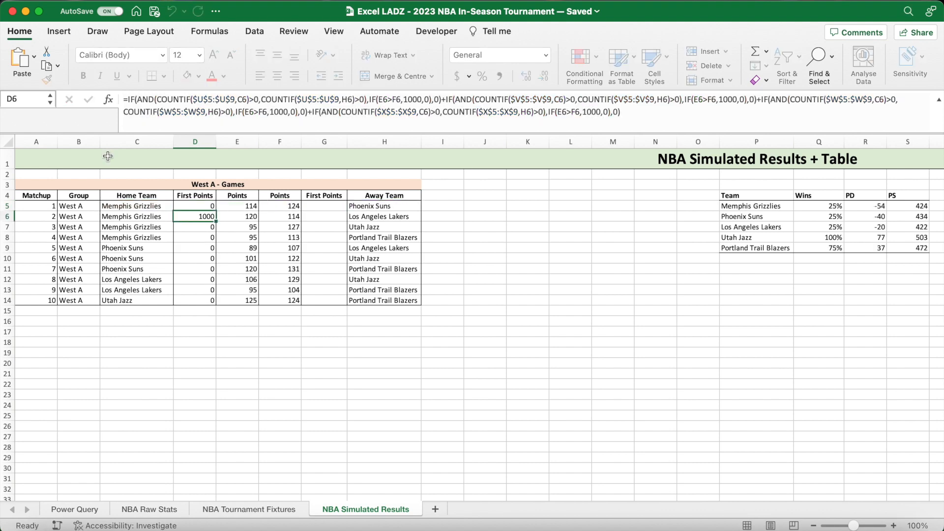
left_click(310, 207)
type("=")
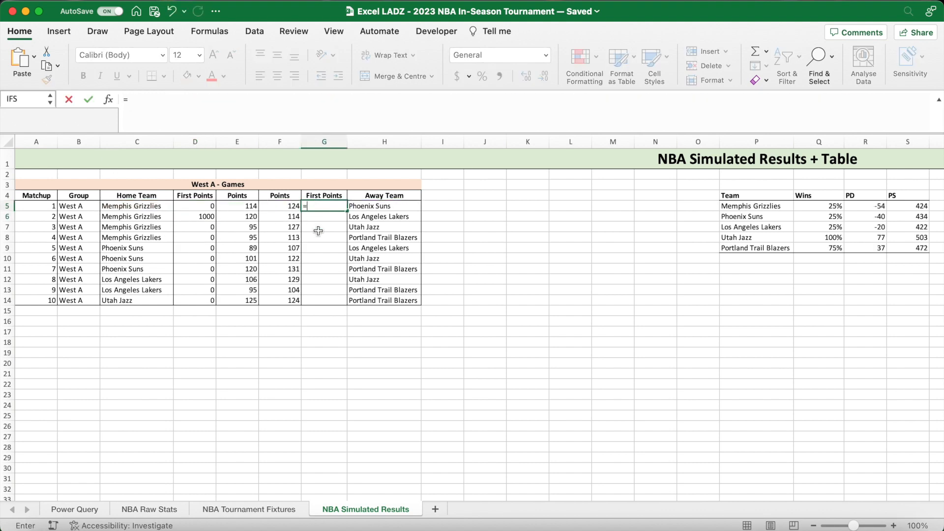
key("super+v")
- In the Teams First term of the G5 formula, change the score comparison to F5>E5
left_click(339, 112)
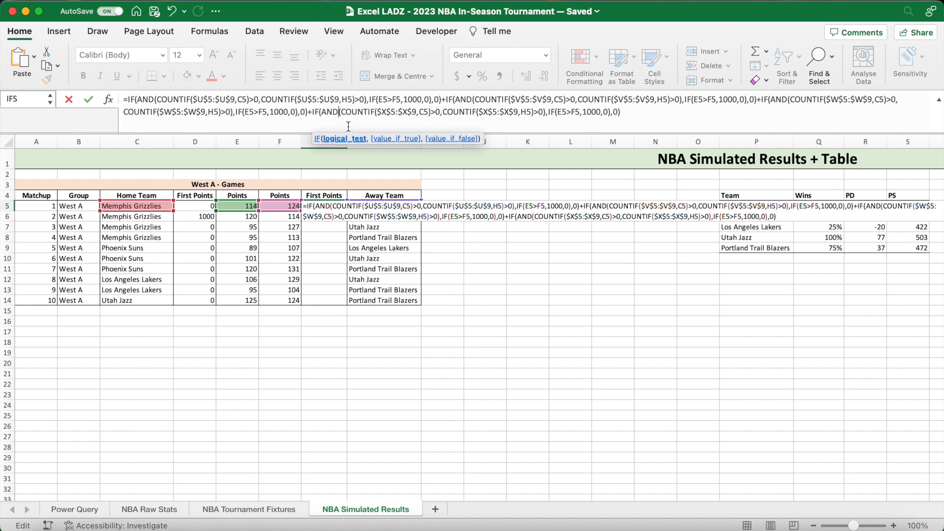
left_click(384, 100)
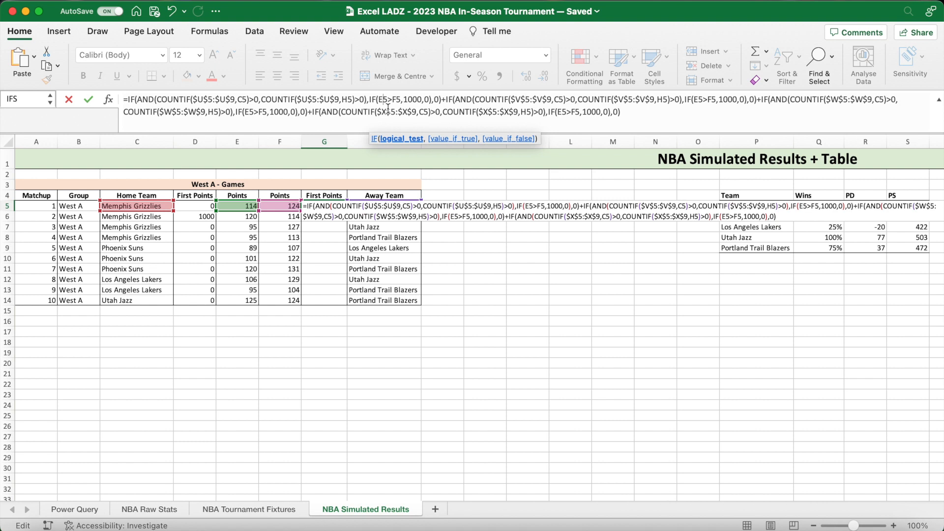
key("BackSpace")
type("F")
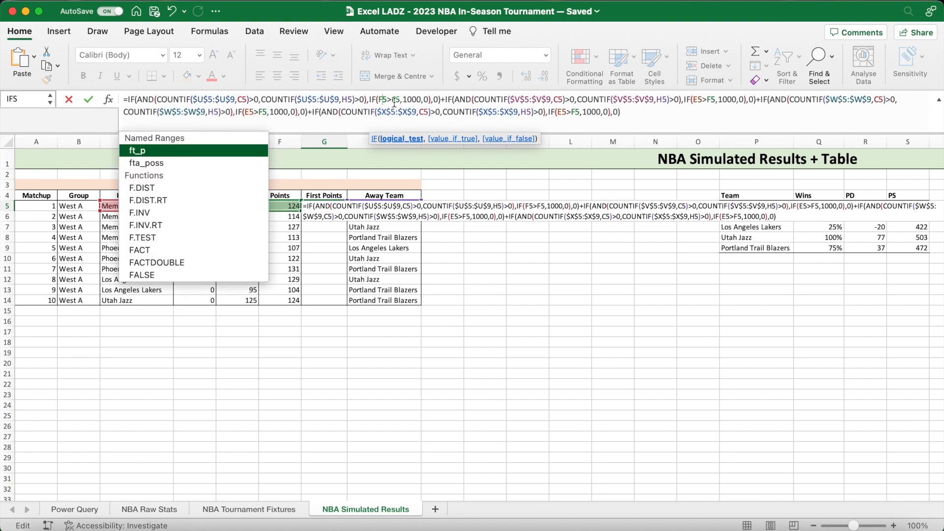
left_click(396, 101)
key("BackSpace")
type("E")
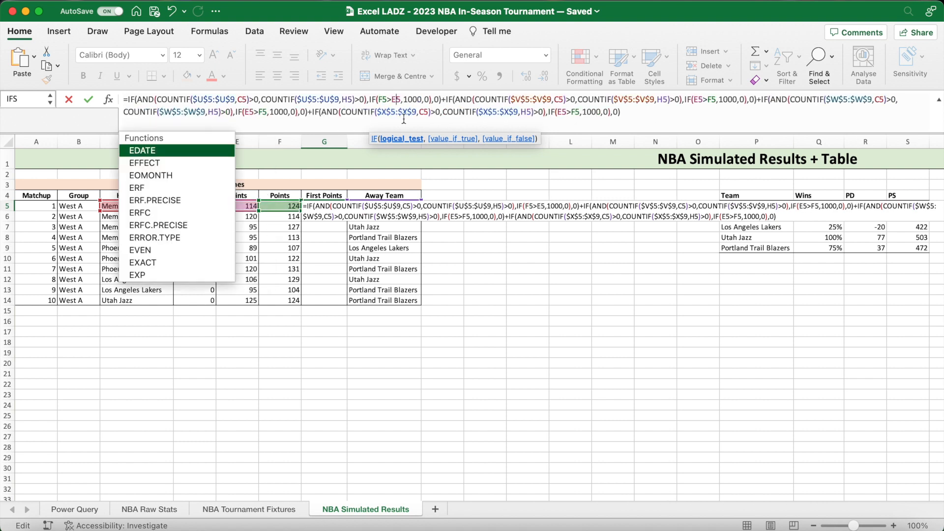
- Change the score comparison to F5>E5 in the G5 formula's second and third terms, which check the $V$5:$V$9 and $W$5:$W$9 tie groups
left_click(700, 102)
key("BackSpace")
type("F")
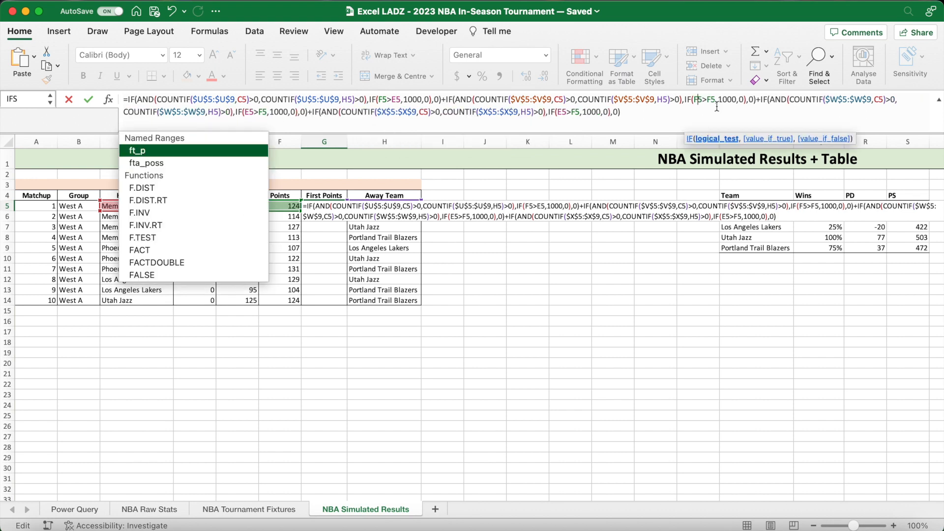
key("BackSpace")
type("E")
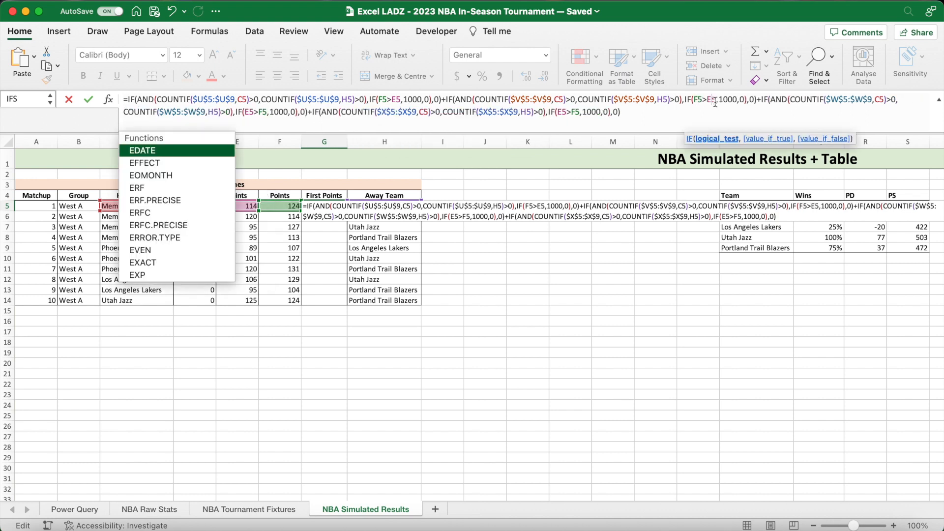
key("BackSpace")
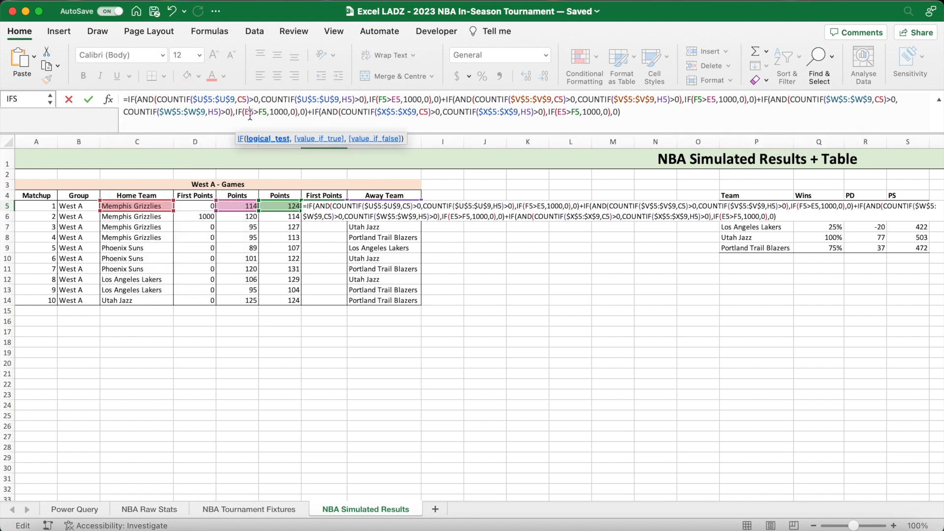
type("F")
left_click(263, 117)
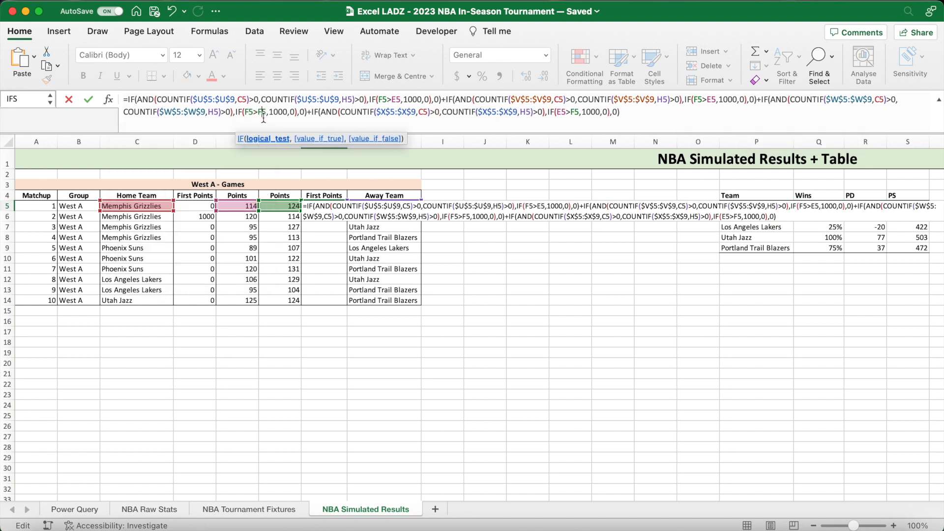
key("BackSpace")
type("E")
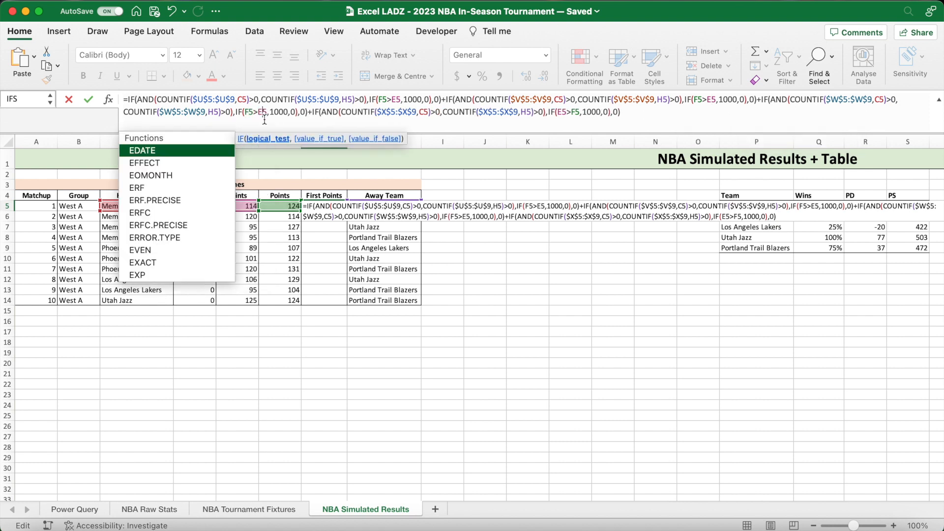
- Change the comparison in the G5 formula's last term, for $X$5:$X$9, to F5>E5 and commit the formula
left_click(564, 117)
key("BackSpace")
type("F")
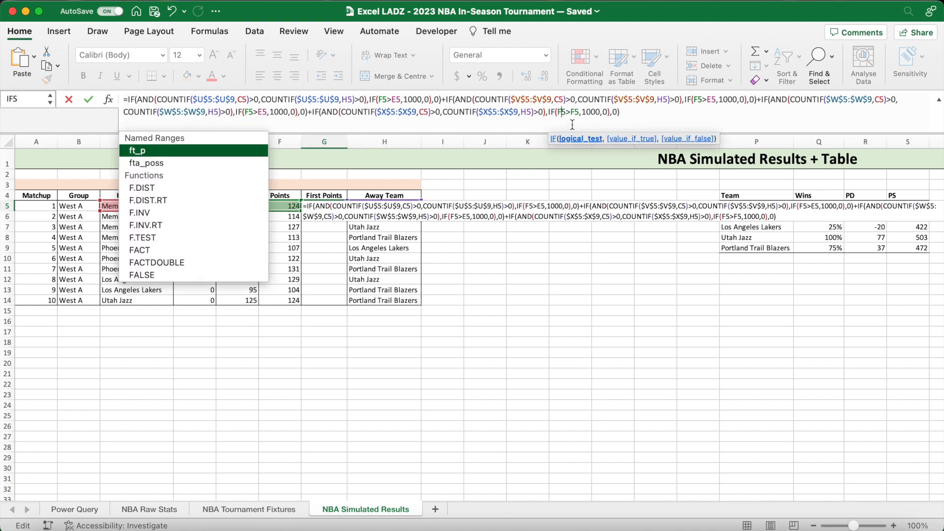
left_click(577, 116)
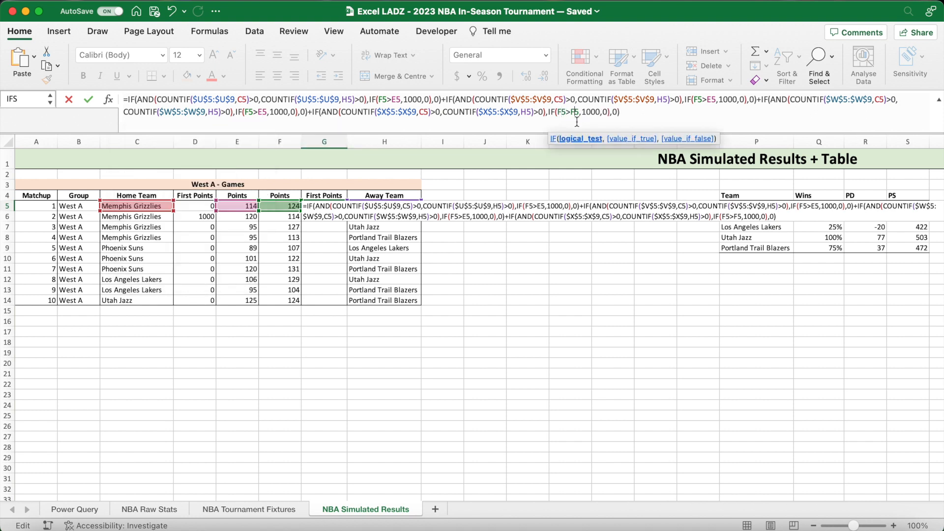
key("BackSpace")
type("E")
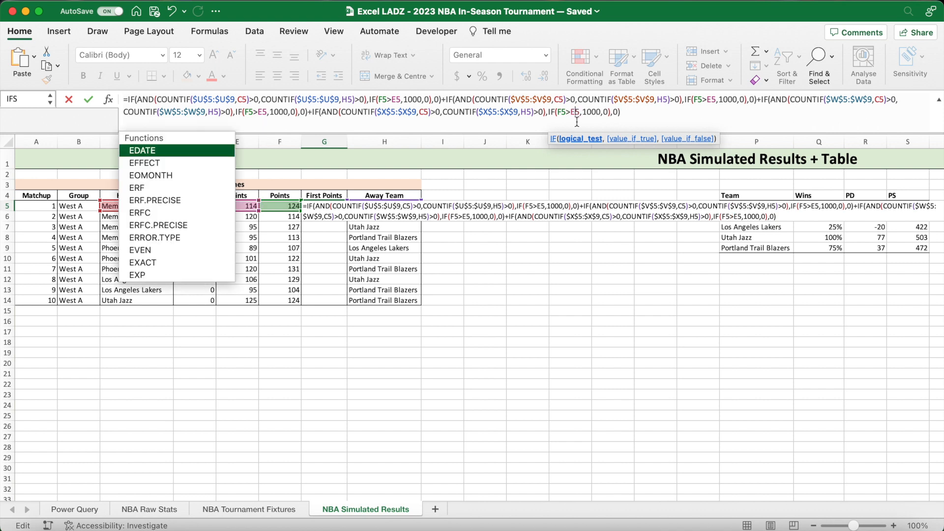
key("Return")
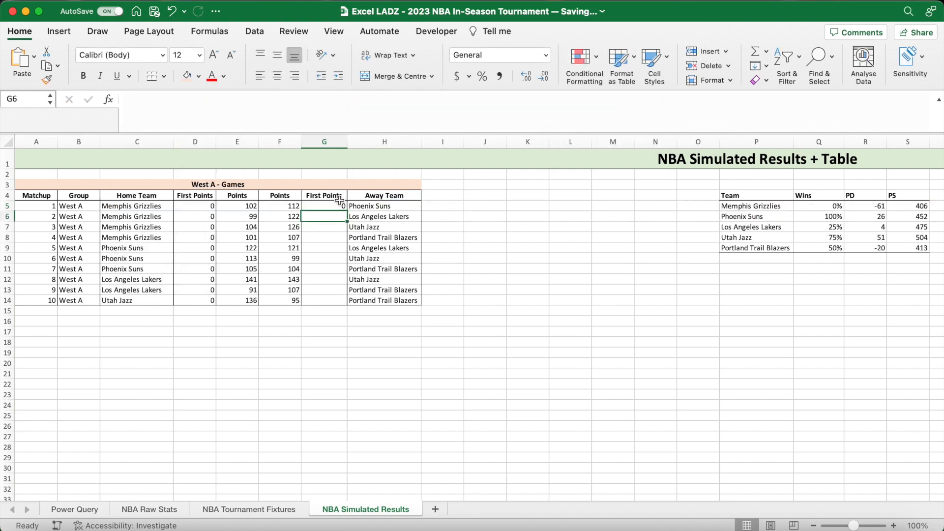
- Fill the away First Points formula from G5 down to G14 without carrying over its formatting
left_click(453, 248)
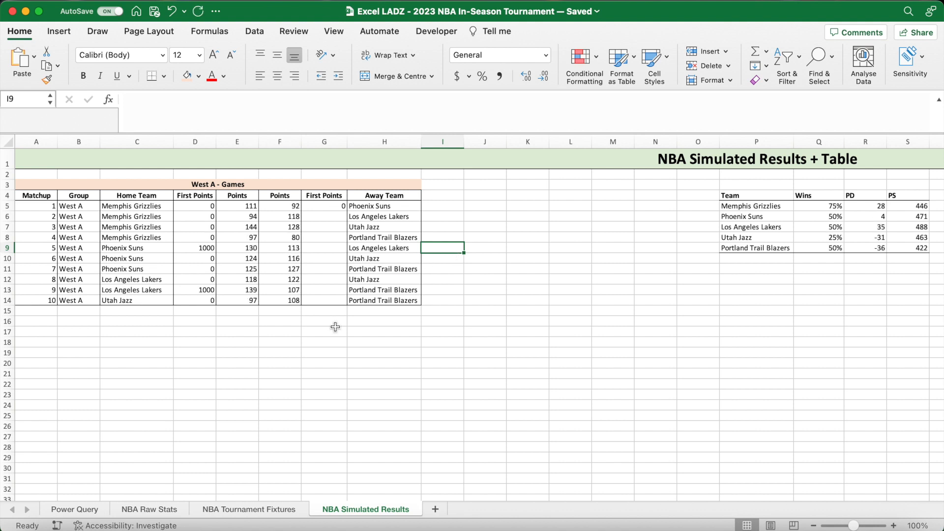
left_click(456, 298)
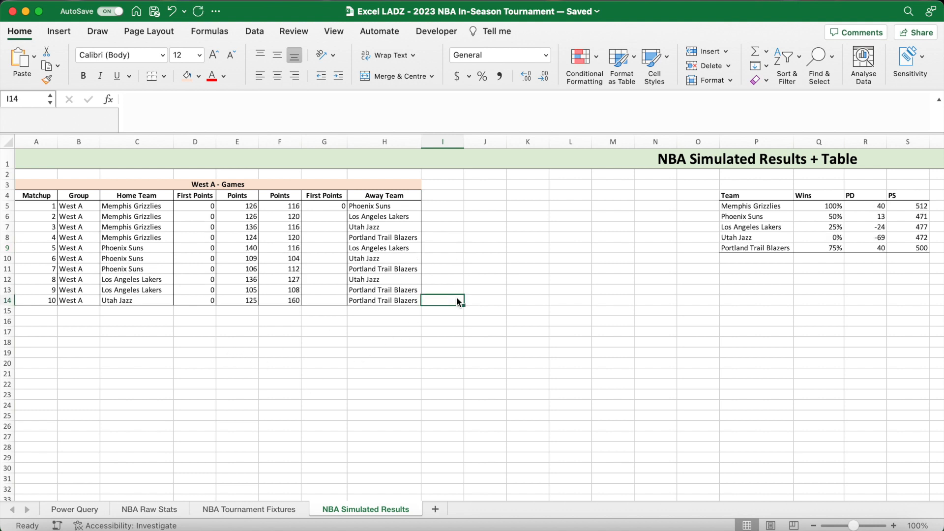
left_click(336, 207)
left_click_drag(346, 211, 347, 304)
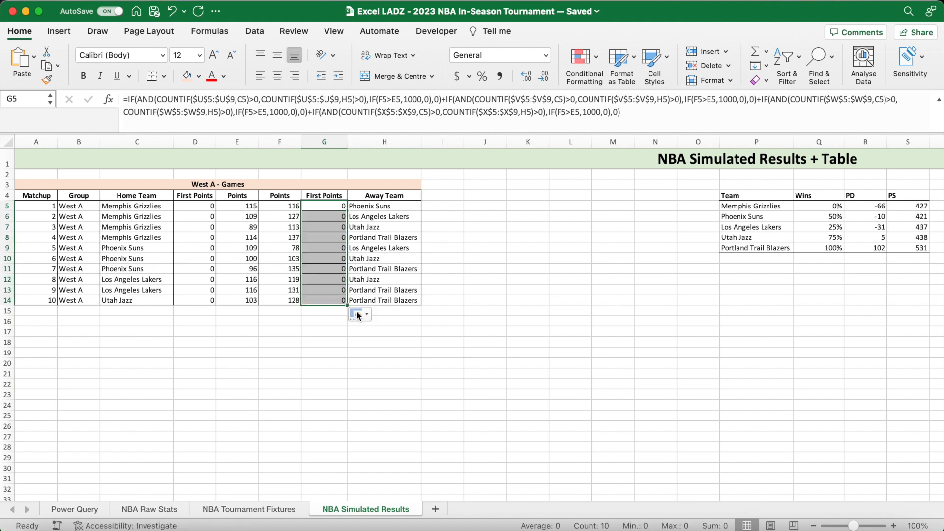
left_click(359, 314)
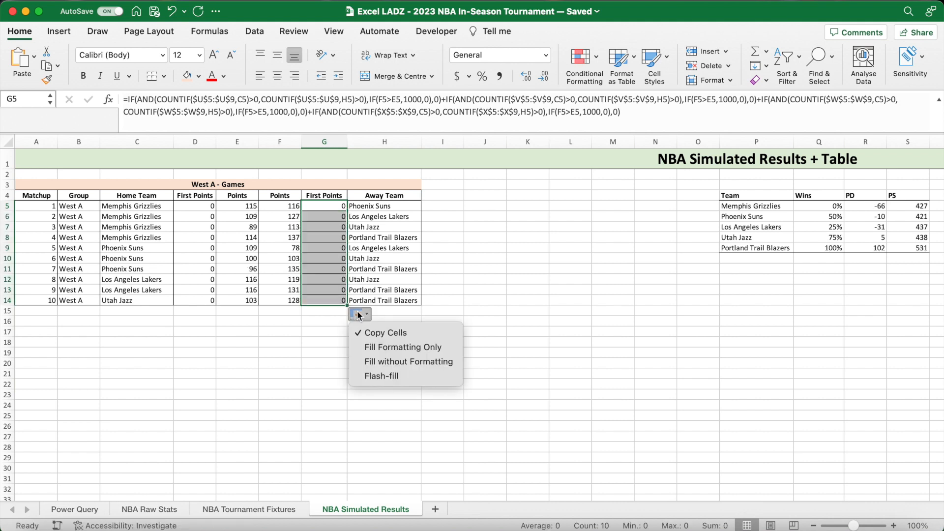
left_click(385, 361)
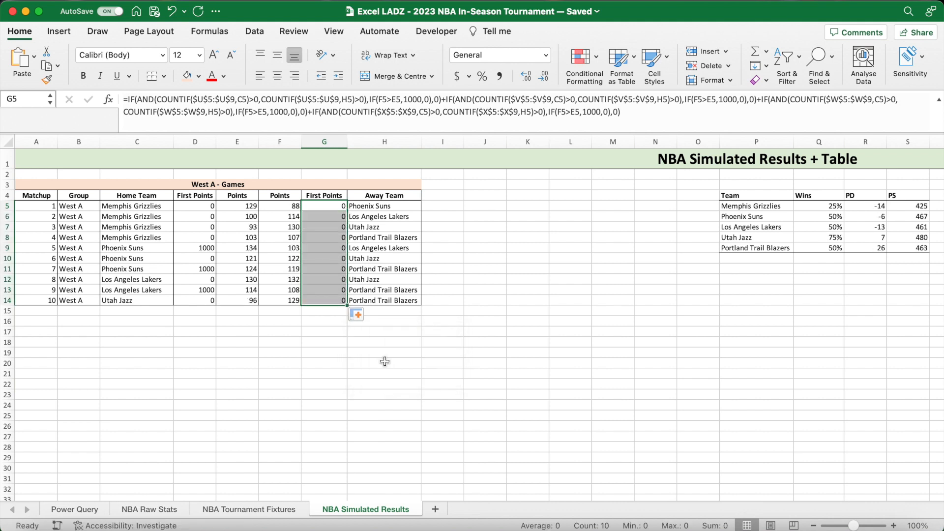
- Recalculate the simulation several times to check the home and away First Points against the scores and tied teams
left_click(316, 324)
key("F9")
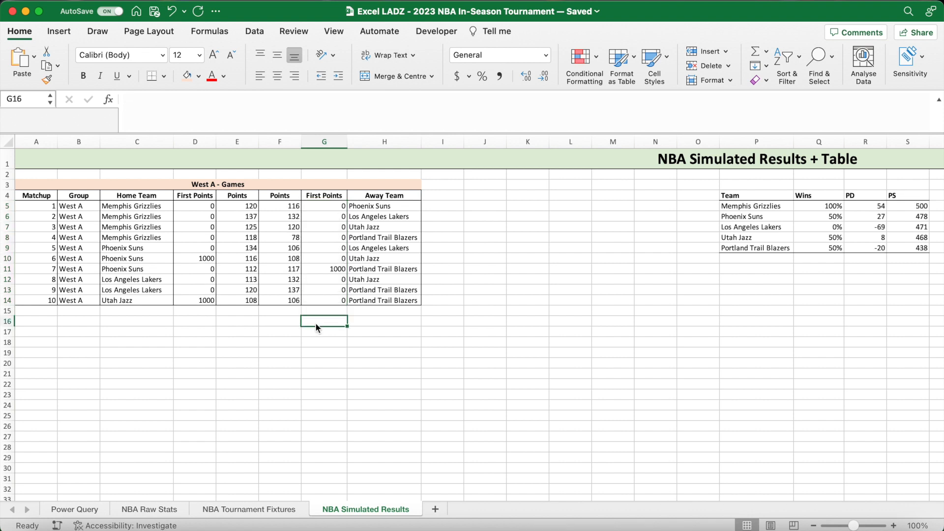
key("F9")
key("F9")
key("F9")
key("F9")
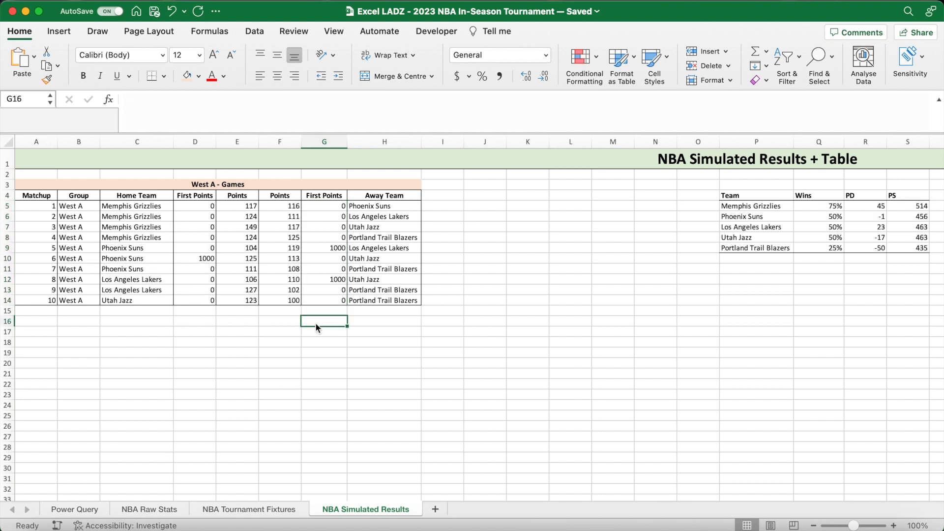
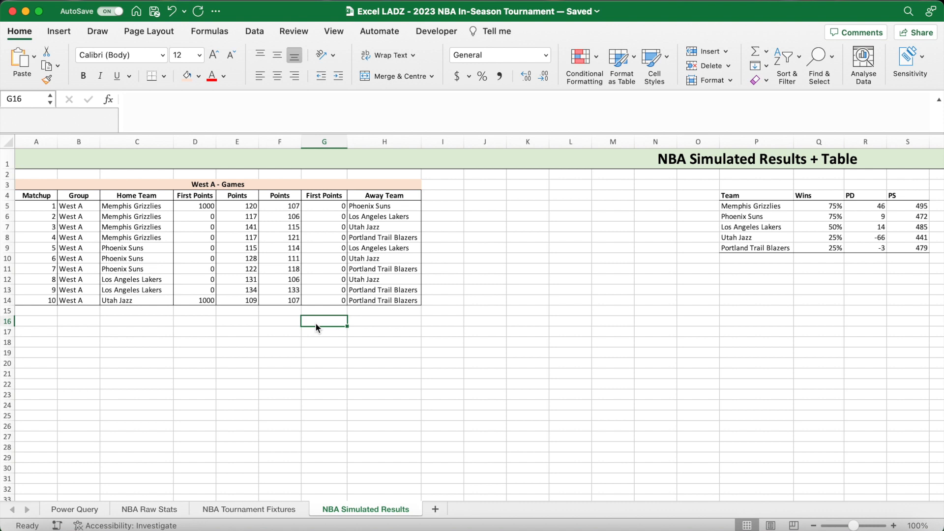
- Start the Win Points formula in AA5 with the Wins value Q5 multiplied by 100000, plus a bracketed SUMIF
scroll(587, 364, "right", 15)
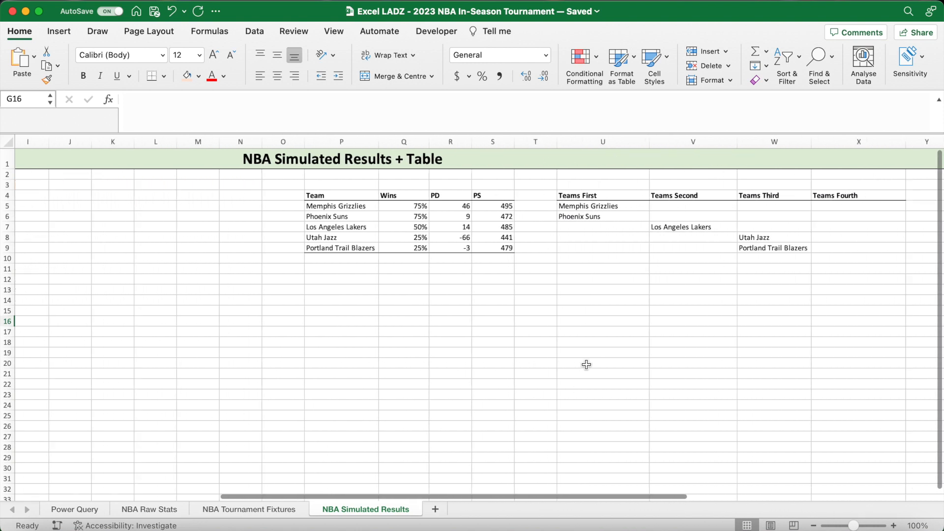
scroll(586, 365, "right", 8)
left_click(530, 206)
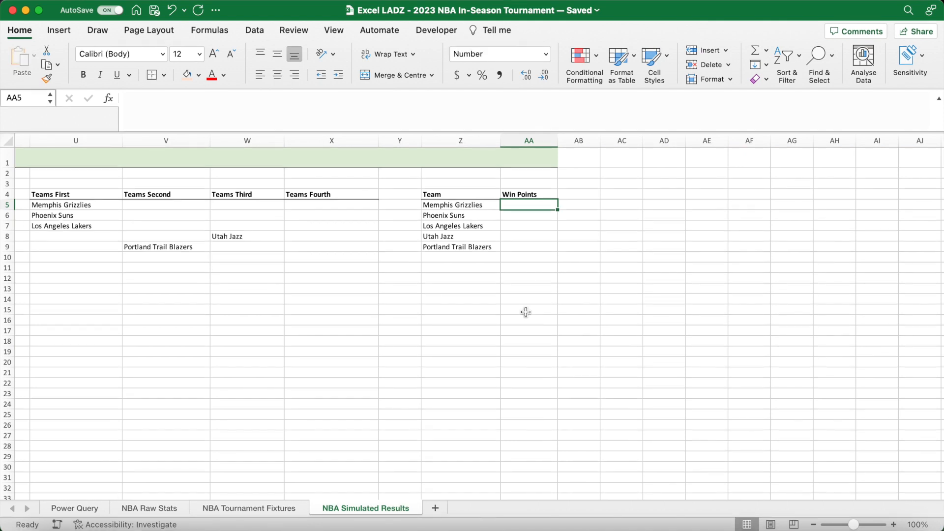
type("=")
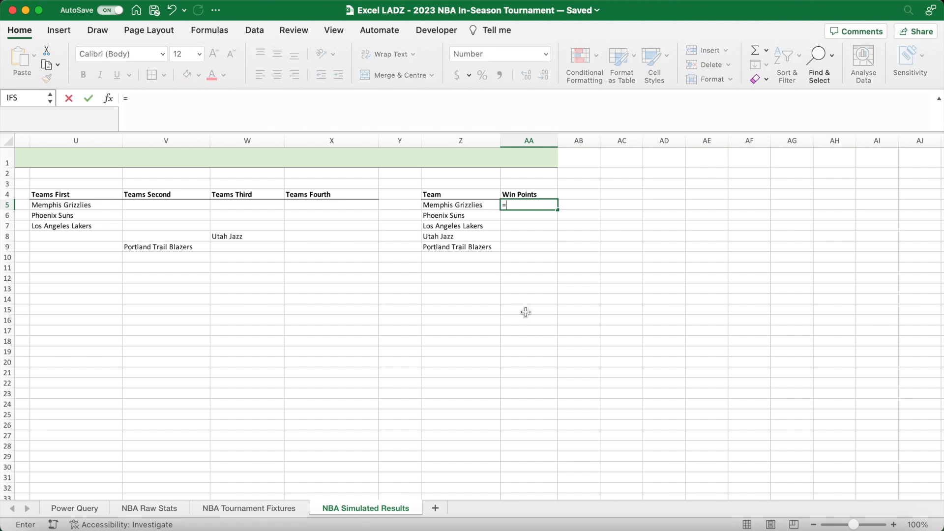
scroll(526, 312, "left", 8)
scroll(526, 312, "left", 2)
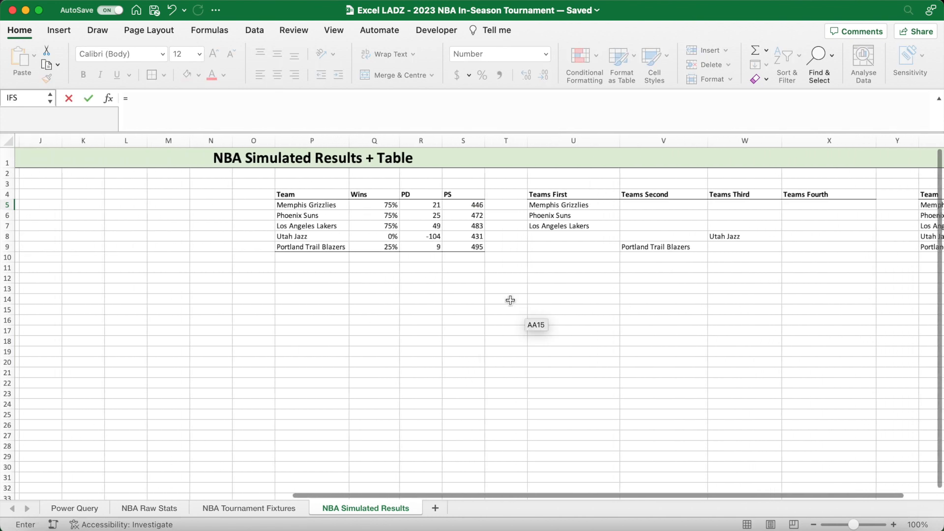
left_click(380, 205)
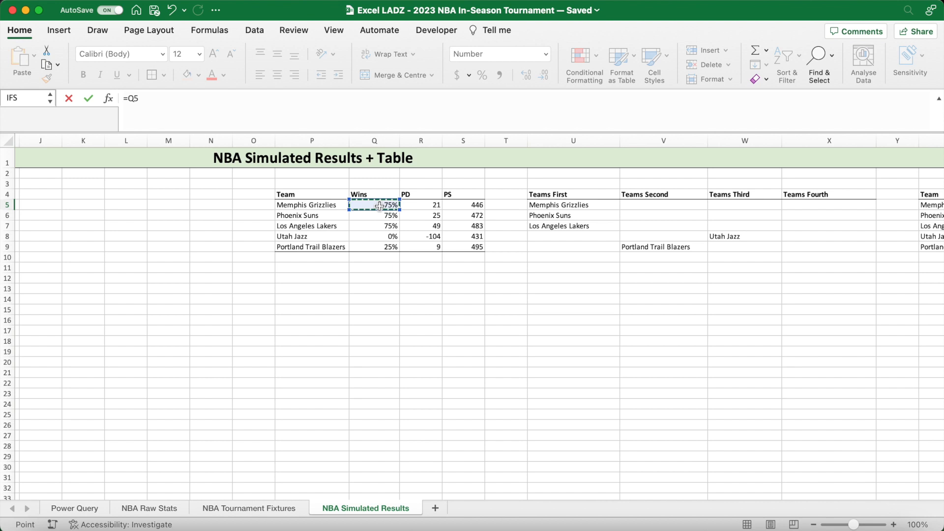
type("*")
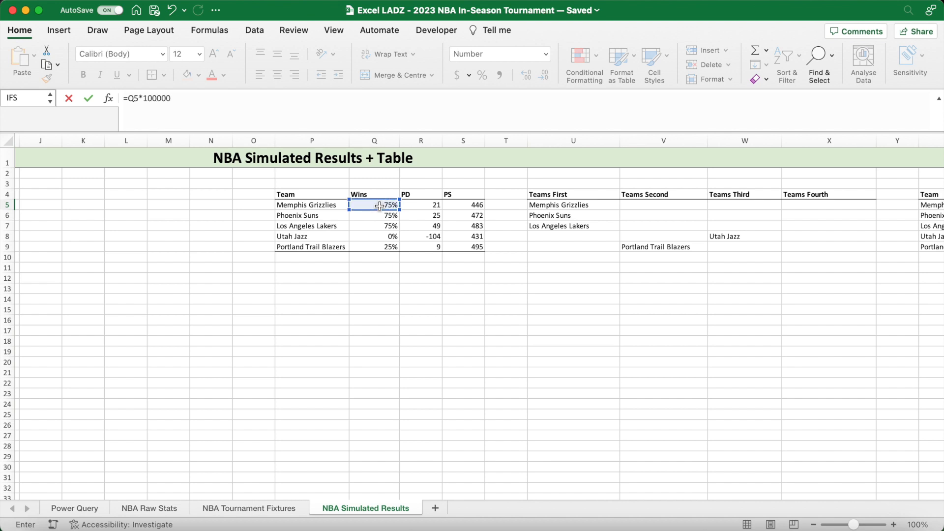
type("100000+(SU")
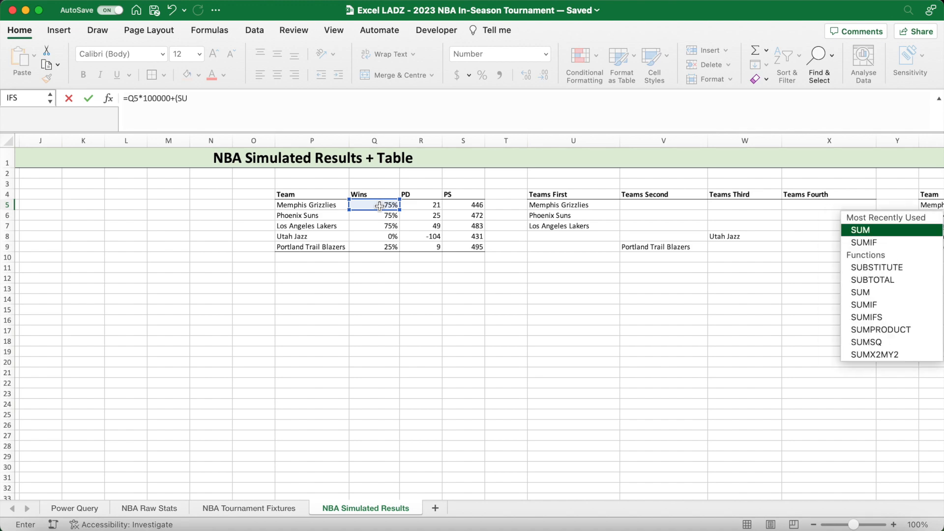
type("MIF(")
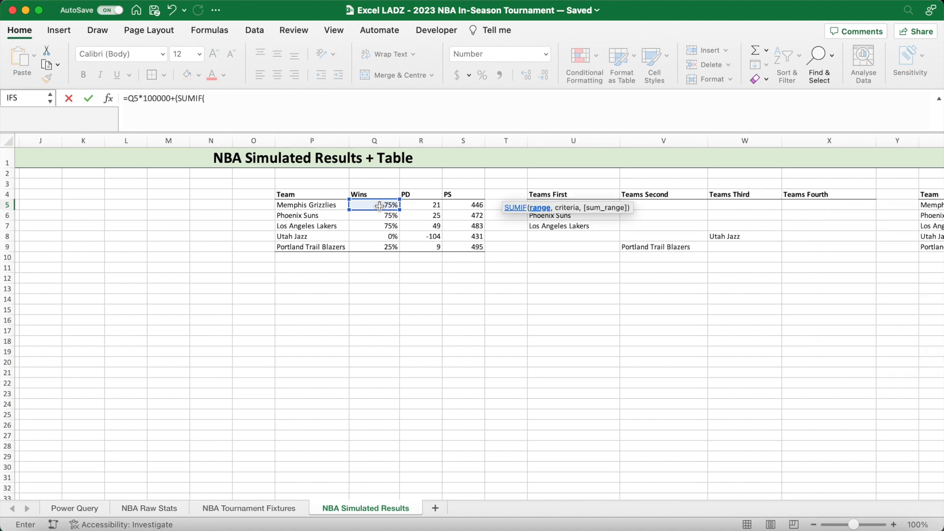
- Use the home team column $C$5:$C$14, locked as an absolute reference, as the SUMIF's range
scroll(274, 237, "left", 1)
scroll(274, 237, "left", 8)
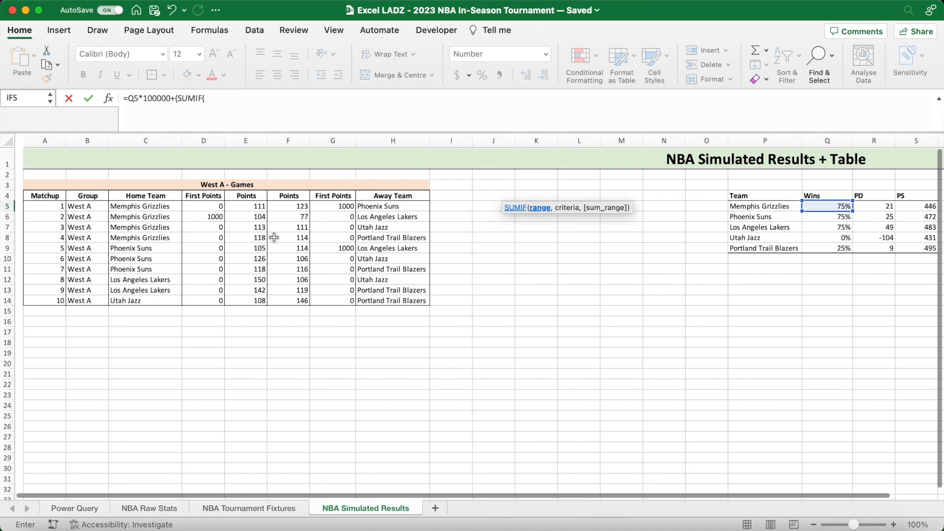
scroll(147, 211, "right", 1)
left_click_drag(115, 204, 115, 298)
key("F4")
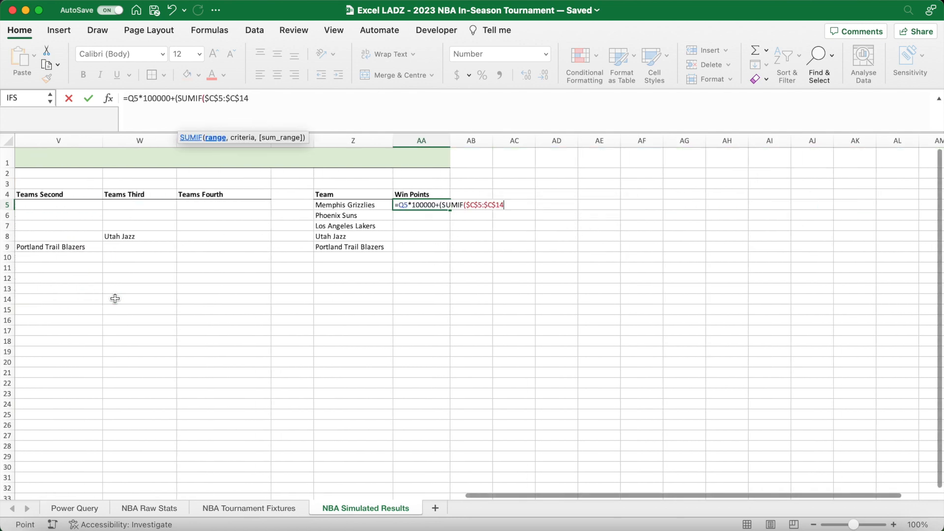
- Give the home SUMIF the criterion Z5 and the home First Points $D$5:$D$14 as its sum range
left_click(274, 97)
type(",")
left_click(339, 206)
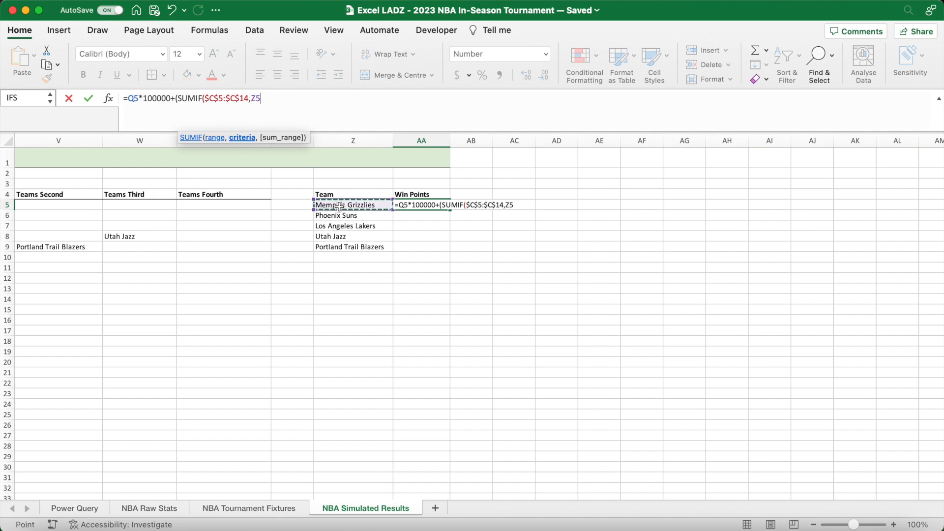
type(",")
scroll(339, 206, "left", 15)
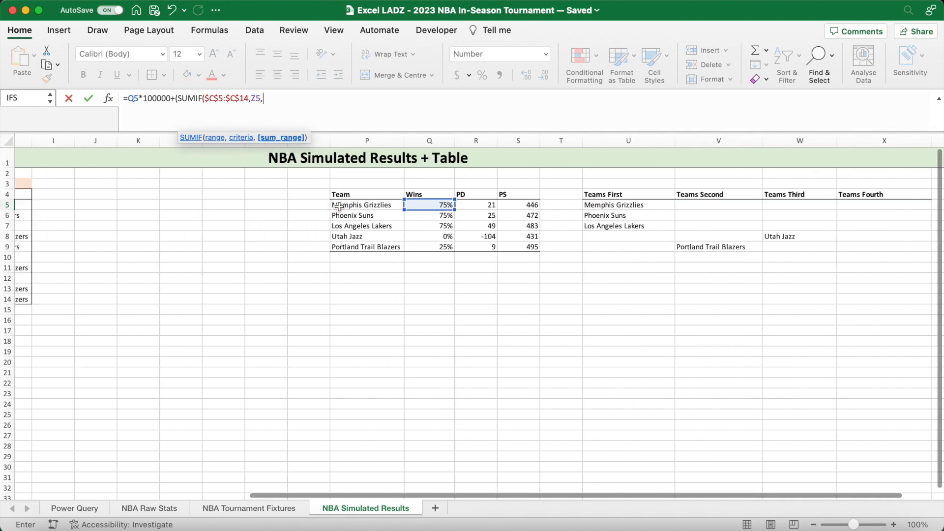
left_click_drag(209, 205, 207, 301)
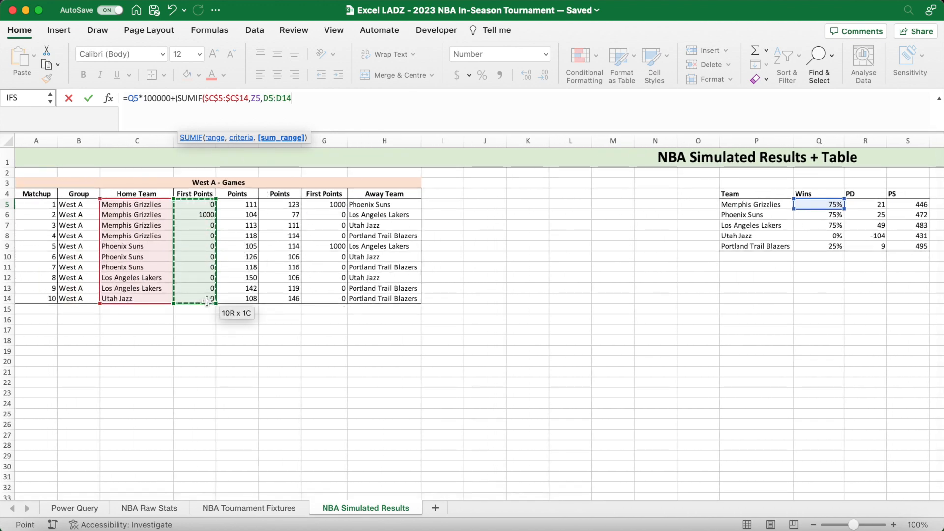
key("F4")
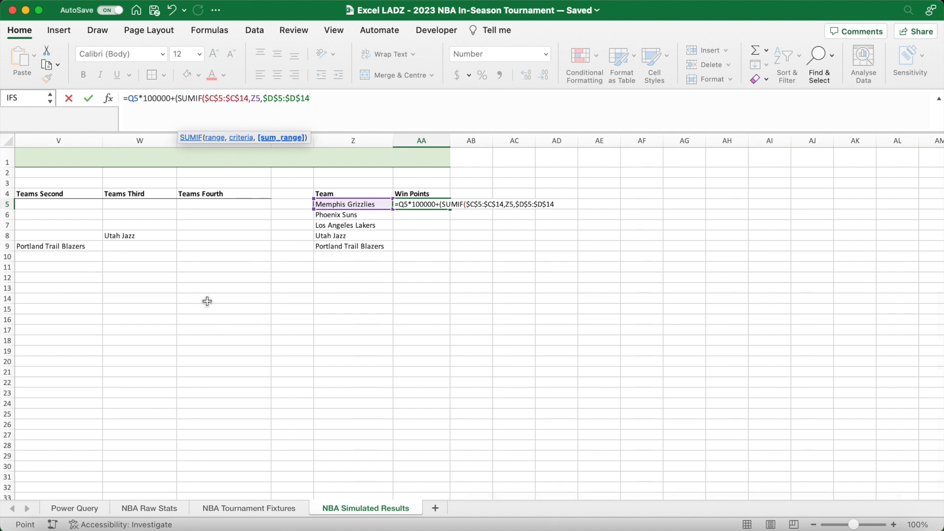
- Add a second SUMIF to the AA5 formula with the away teams $H$5:$H$14 as range and Z5 as criterion
type(")_SUMIF")
key("BackSpace")
key("BackSpace")
key("BackSpace")
key("BackSpace")
key("BackSpace")
type("SUMI")
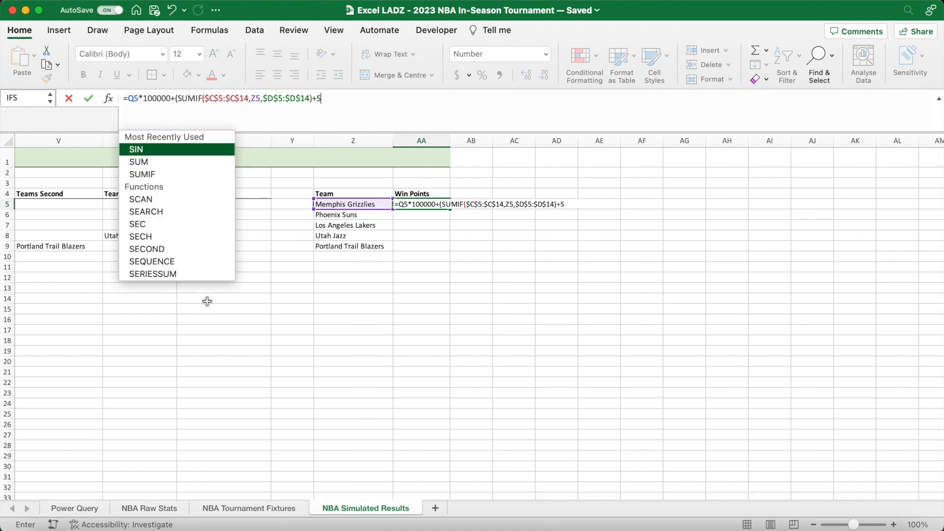
type("F(")
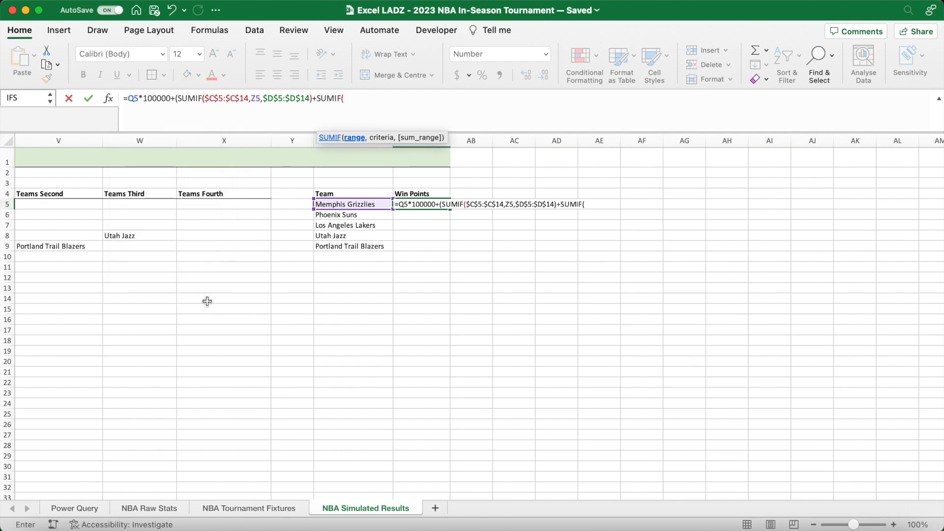
scroll(207, 301, "left", 15)
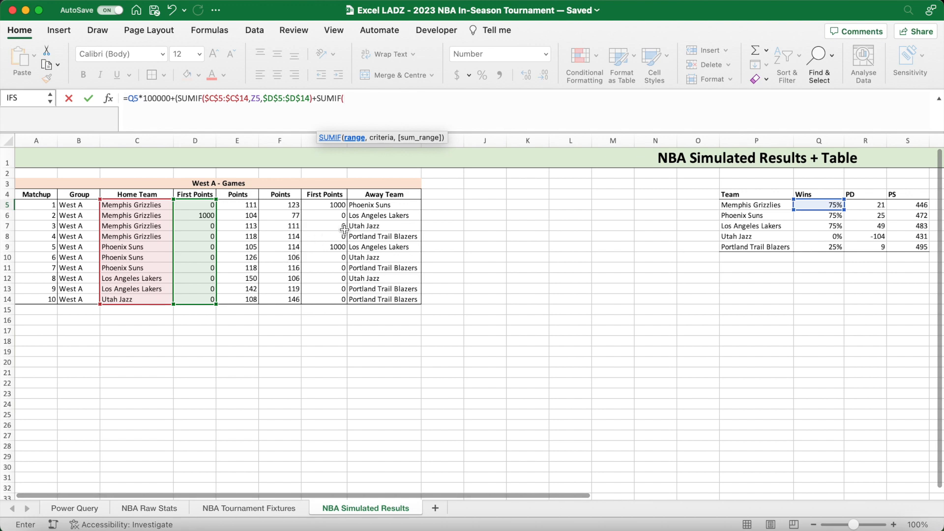
left_click_drag(376, 206, 381, 302)
key("F4")
type(",Z5")
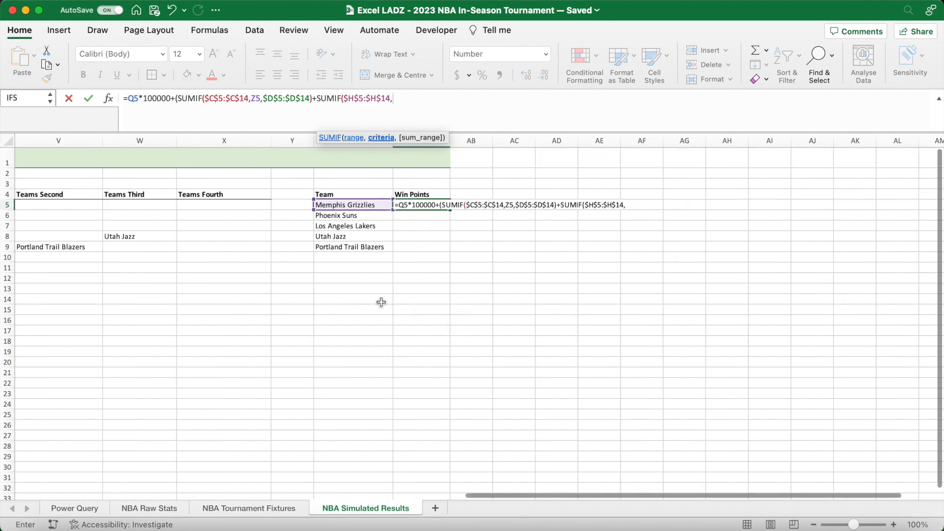
type(",")
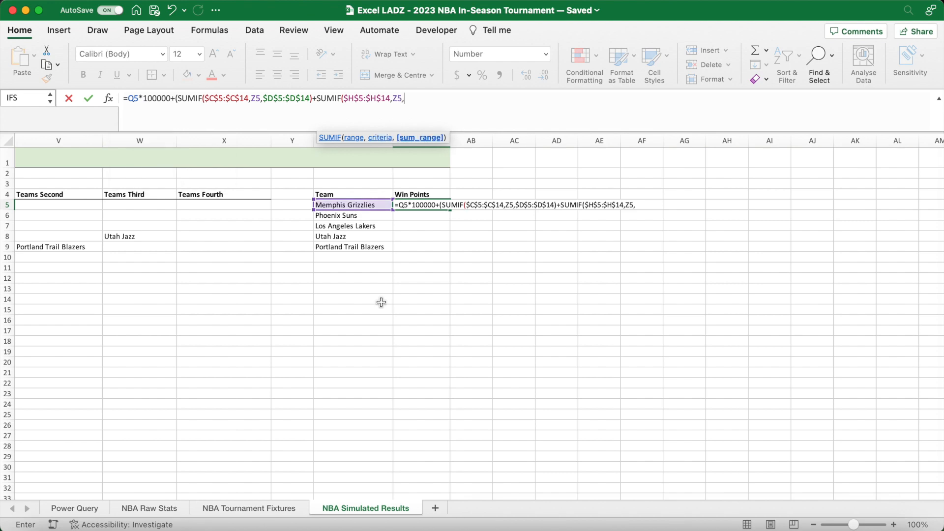
- Set the away First Points $G$5:$G$14 as the second SUMIF's sum range and close the brackets
scroll(382, 302, "left", 15)
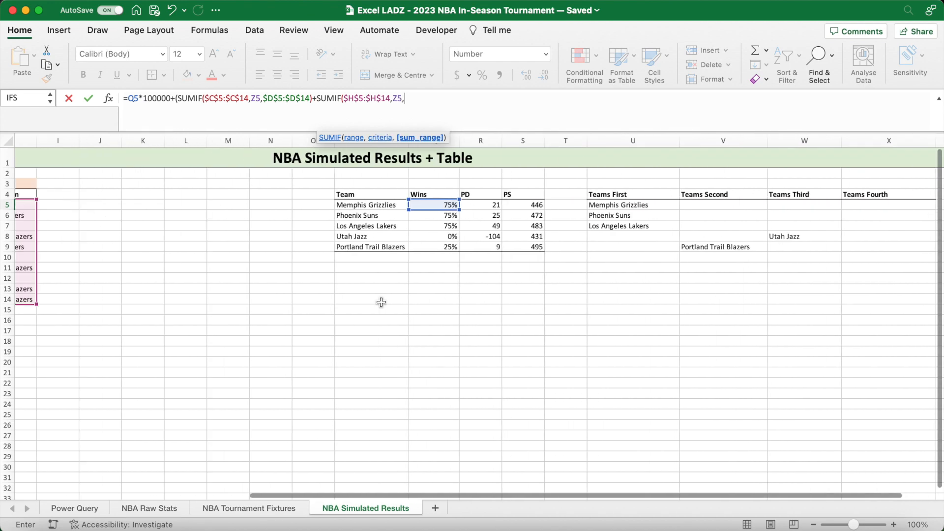
left_click_drag(169, 205, 171, 298)
key("F4")
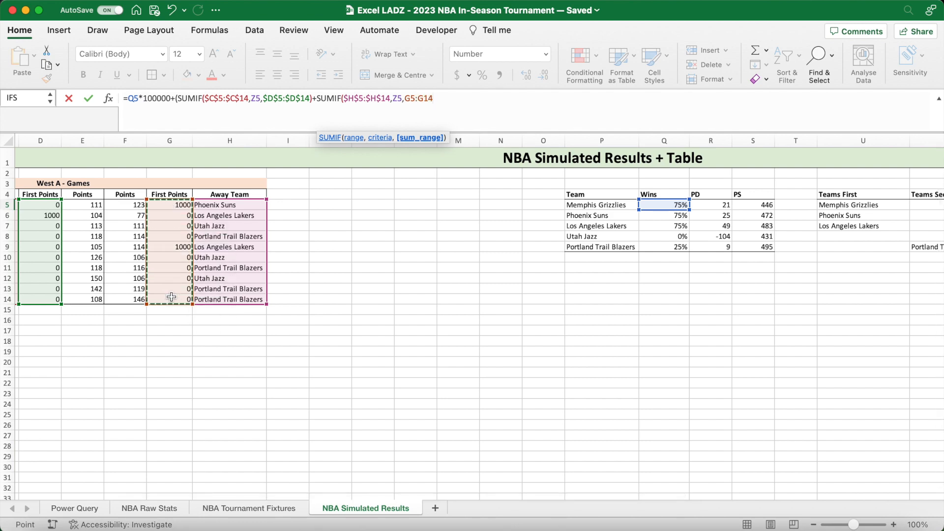
scroll(172, 298, "right", 15)
type("))+")
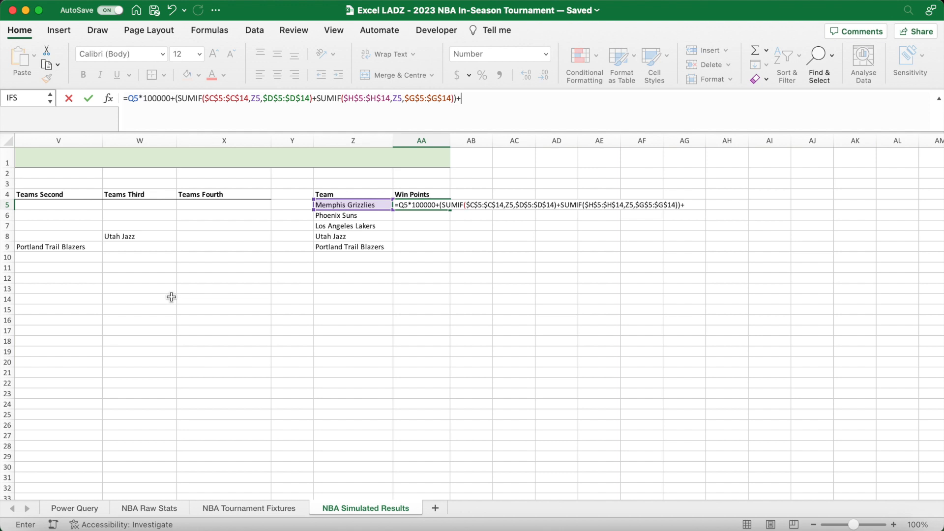
- Add the point difference R5 and the points scored term S5*(1/100000) to the AA5 formula and commit it
scroll(171, 297, "left", 10)
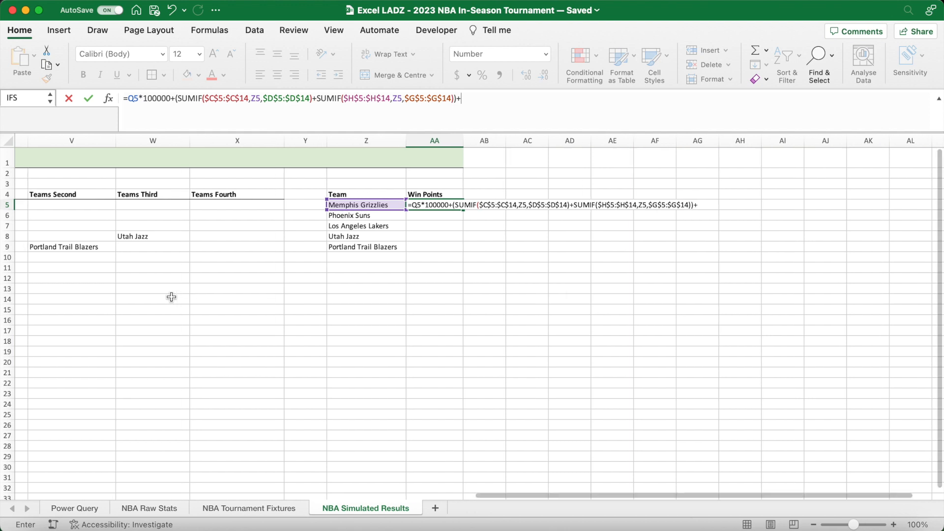
type("+")
left_click(224, 207)
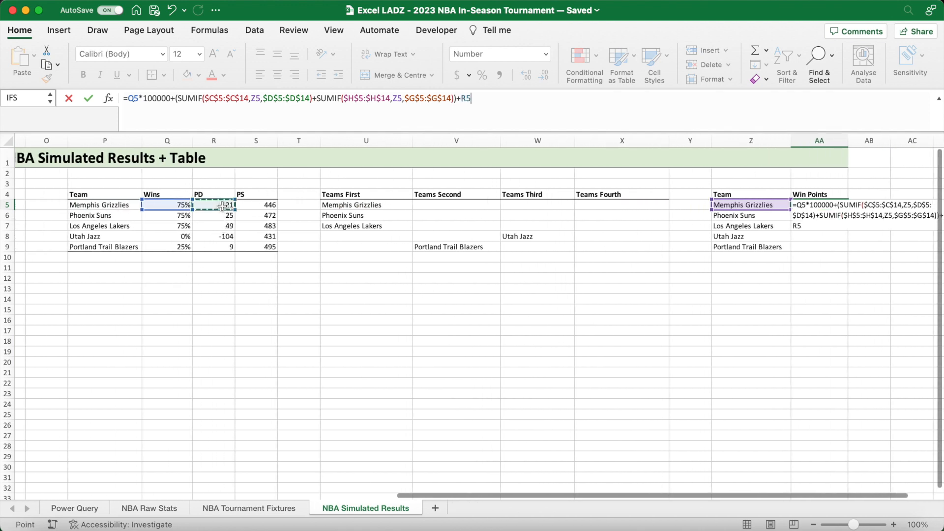
type("+")
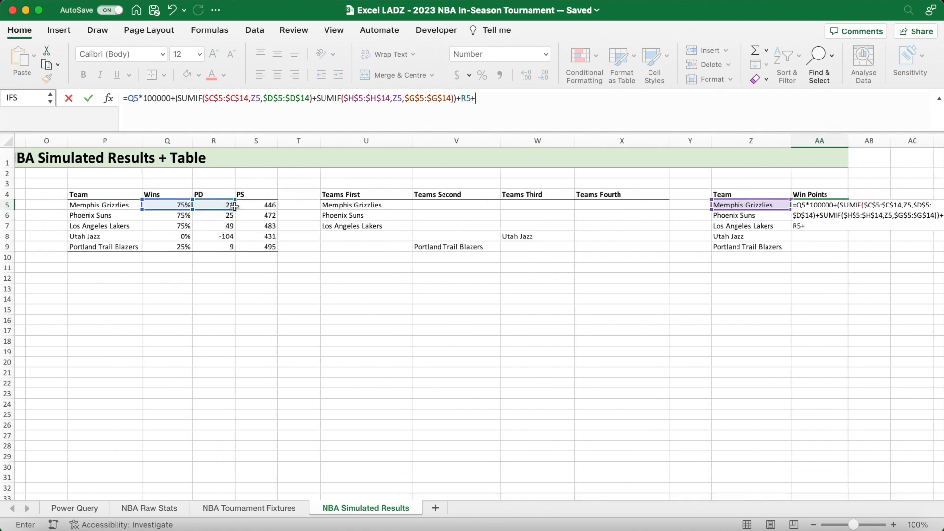
left_click(259, 205)
type("*(1/100000")
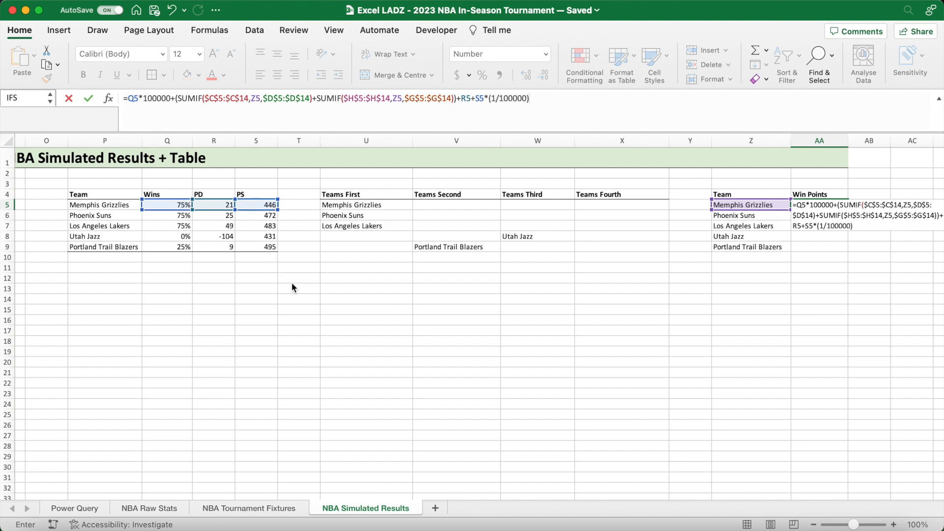
key("Return")
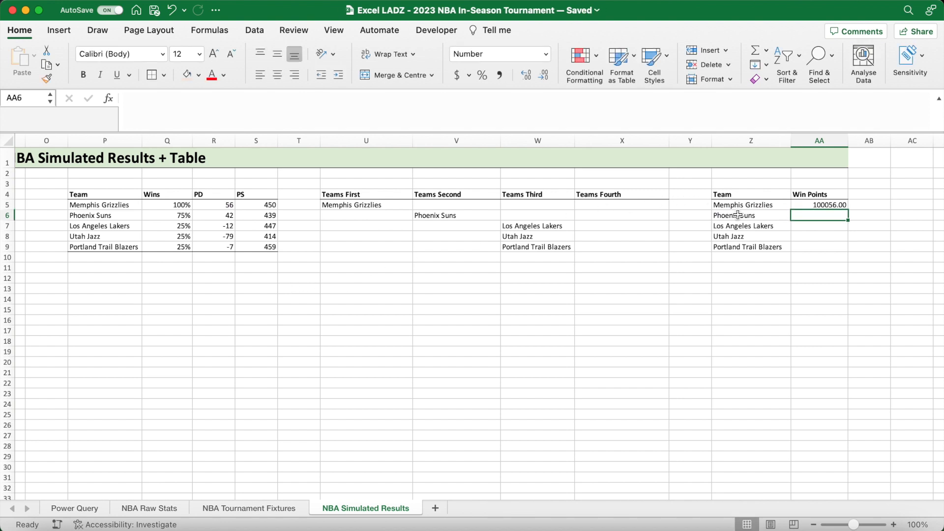
- Review the inputs of the Win Points formula in AA5 and fill it down to AA9
left_click(824, 204)
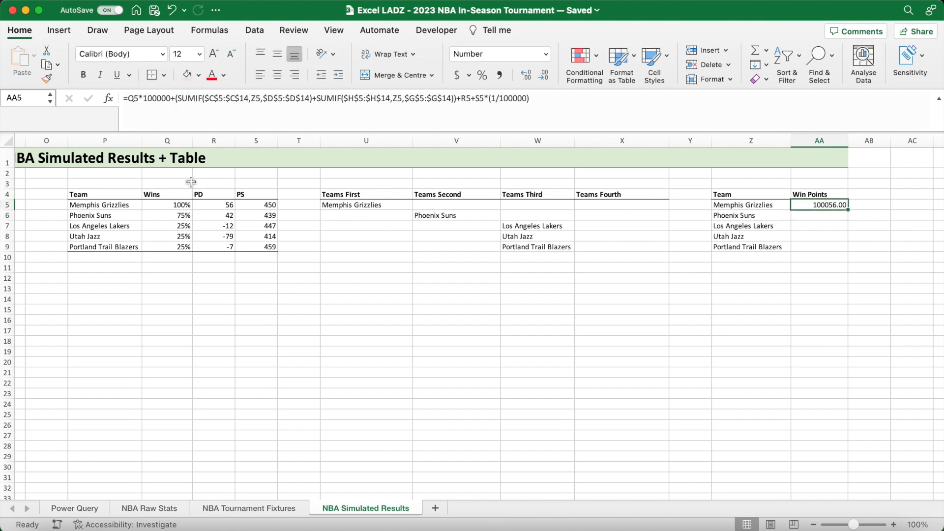
left_click(169, 210)
left_click(222, 206)
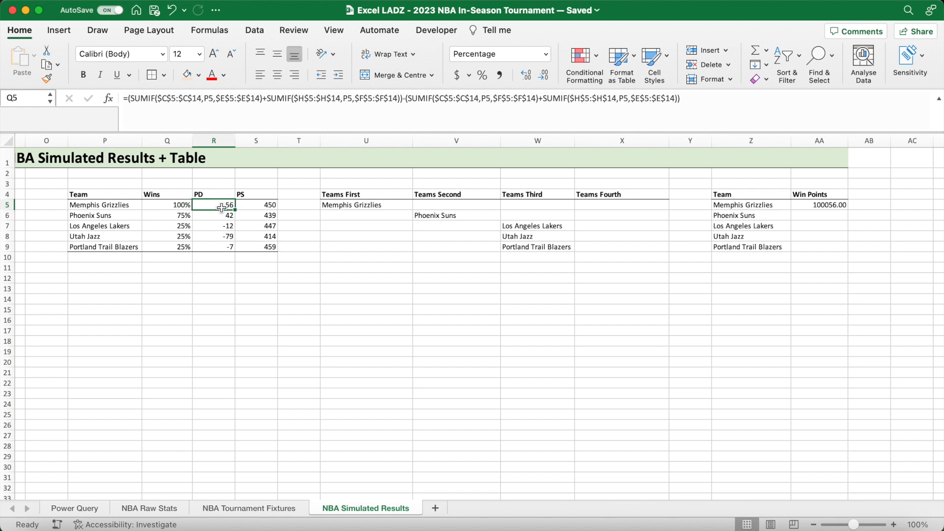
left_click(270, 205)
left_click(836, 206)
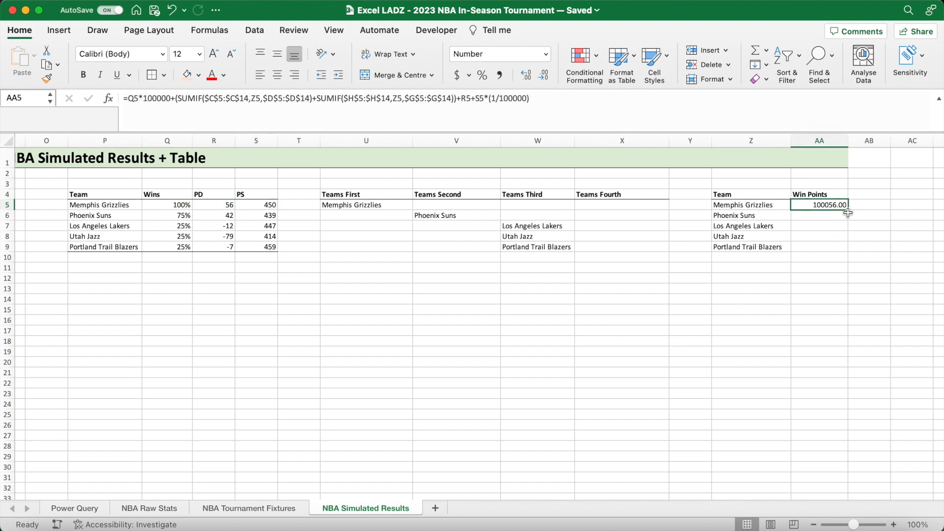
left_click_drag(848, 212, 844, 254)
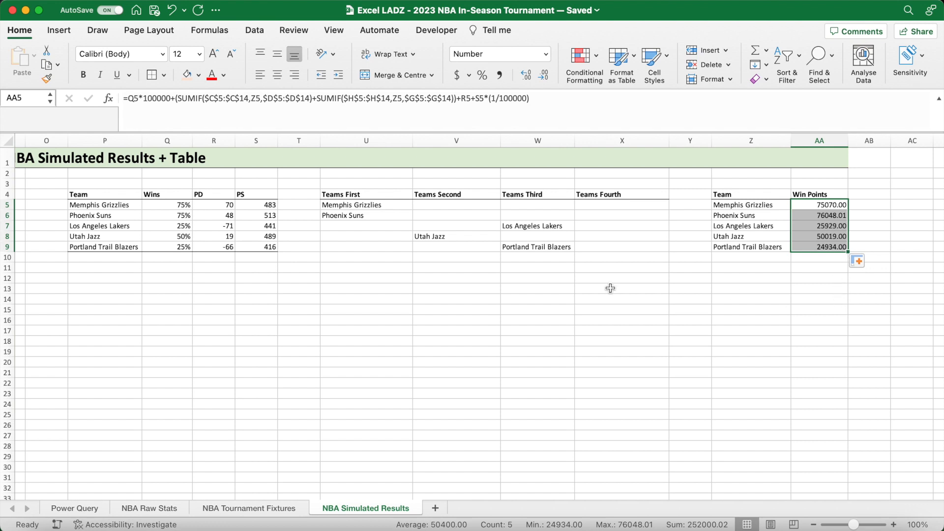
- Apply a bottom border to U9:AA9 beneath the tie group and Win Points tables
left_click_drag(368, 249, 825, 251)
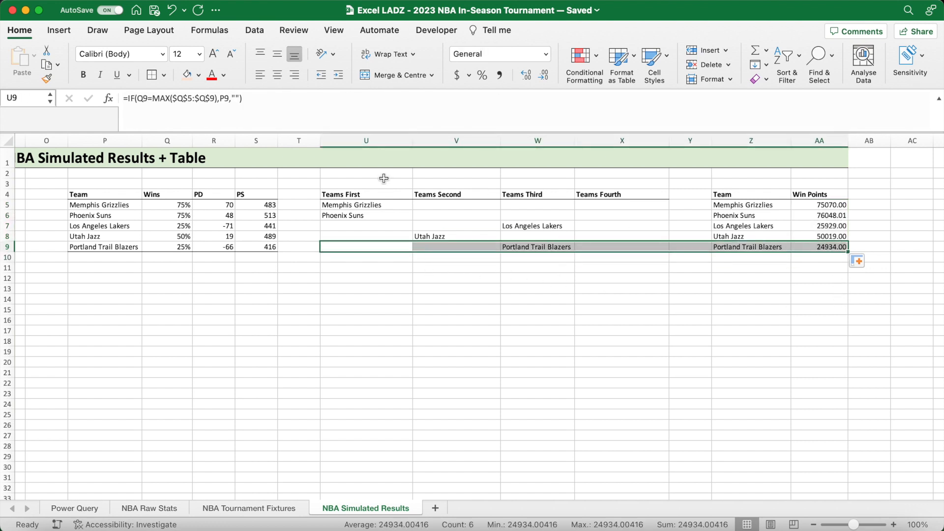
left_click(163, 73)
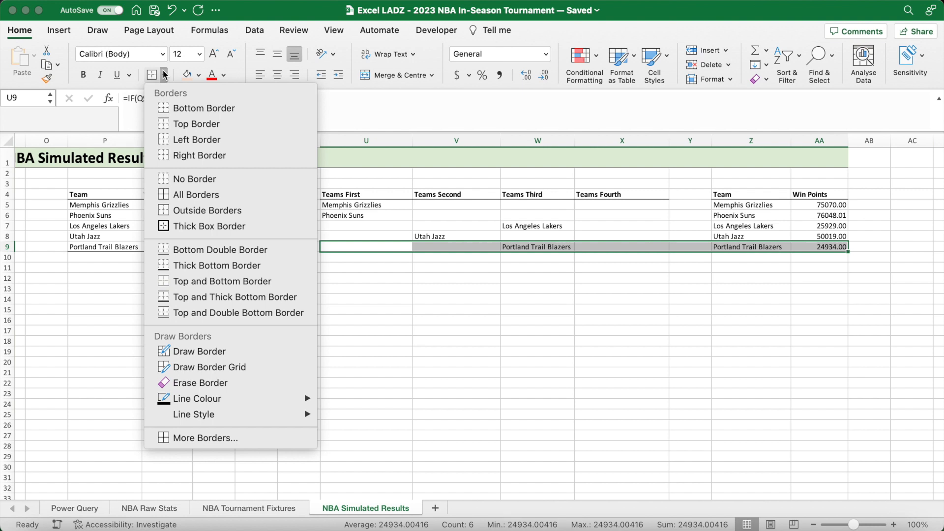
left_click(181, 109)
left_click(682, 270)
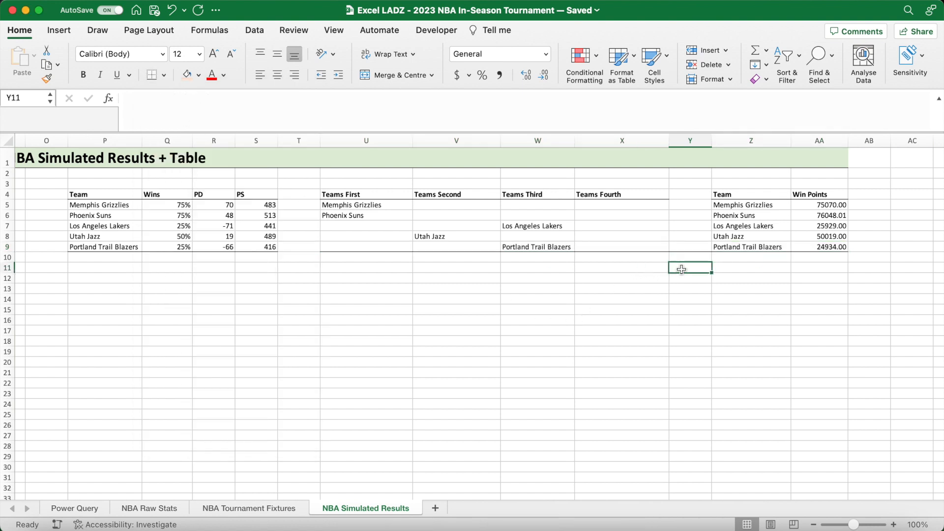
- Compare the Win Points of the Memphis Grizzlies and Phoenix Suns
left_click(818, 205)
left_click(818, 215)
left_click(769, 217)
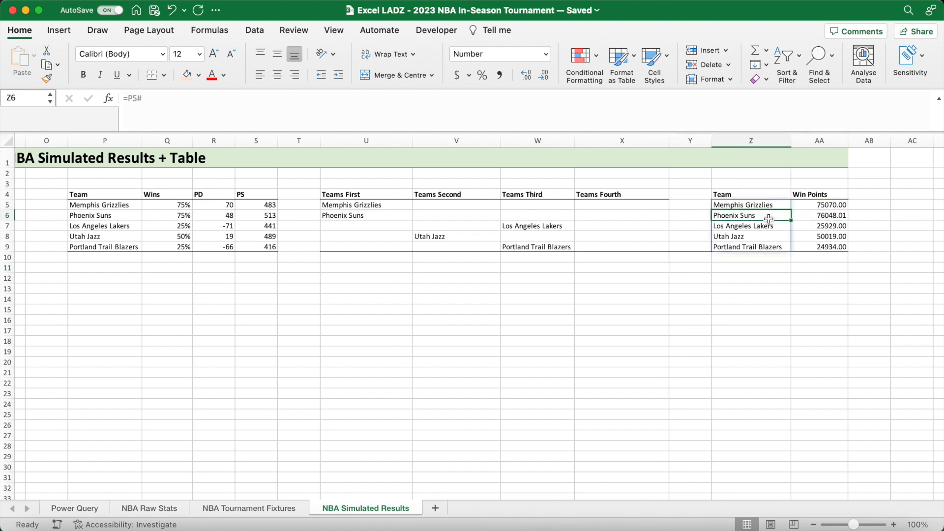
- Merge and centre J3:N3, fill it with the same peach colour as the games header, and make it bold
scroll(530, 345, "left", 15)
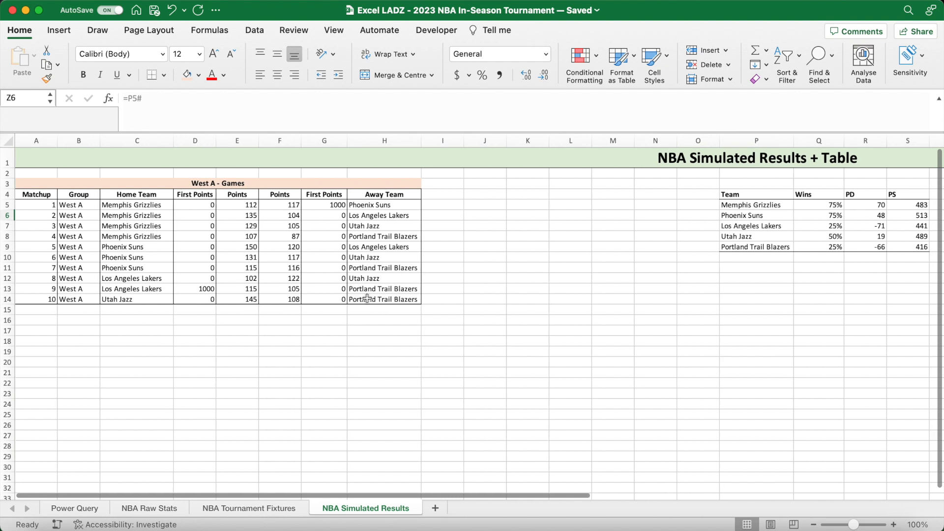
left_click_drag(338, 206, 183, 207)
left_click_drag(481, 184, 650, 185)
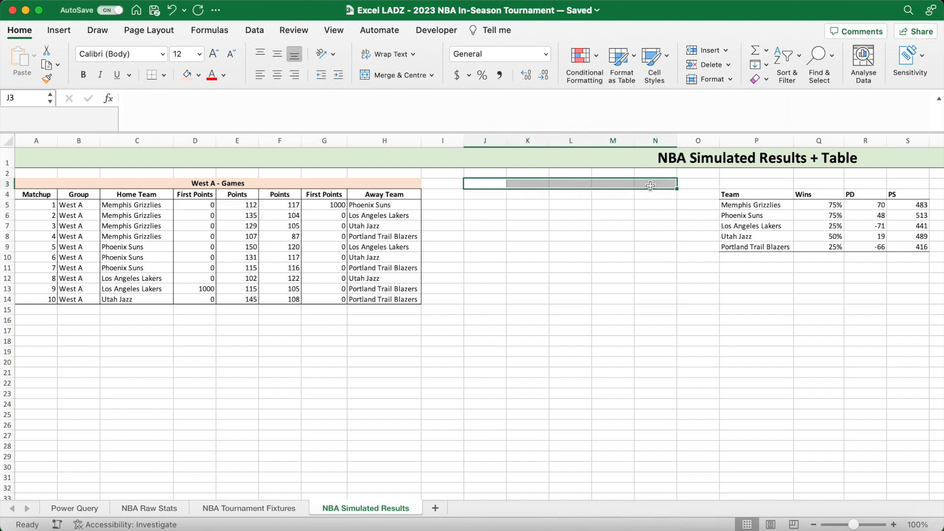
left_click(187, 74)
left_click(389, 75)
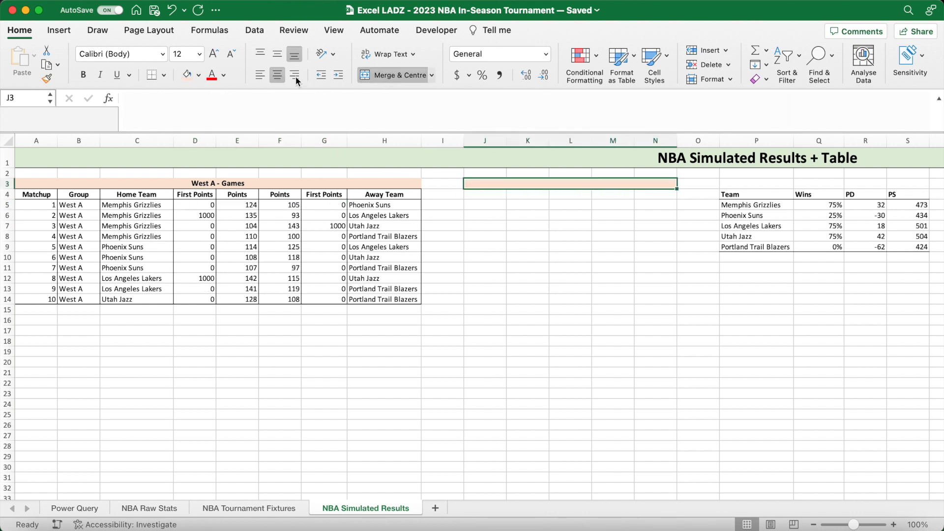
left_click(87, 79)
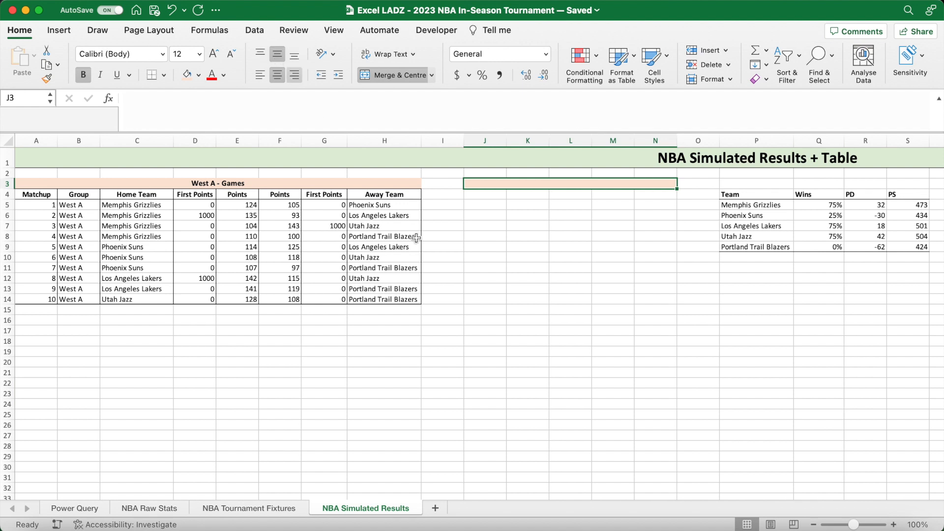
- Enter the title "West A - Standings" in J3 and add a bottom border beneath it
type("West A - Standings")
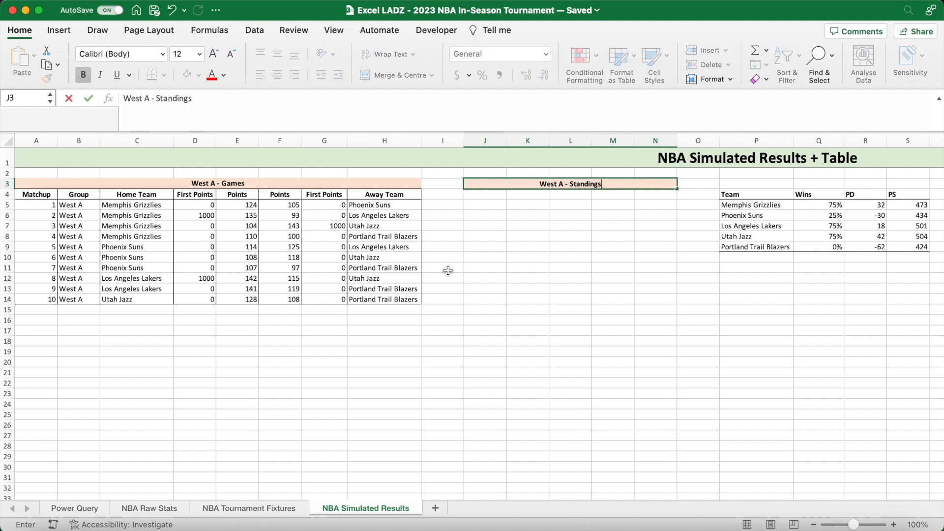
key("Return")
left_click(522, 185)
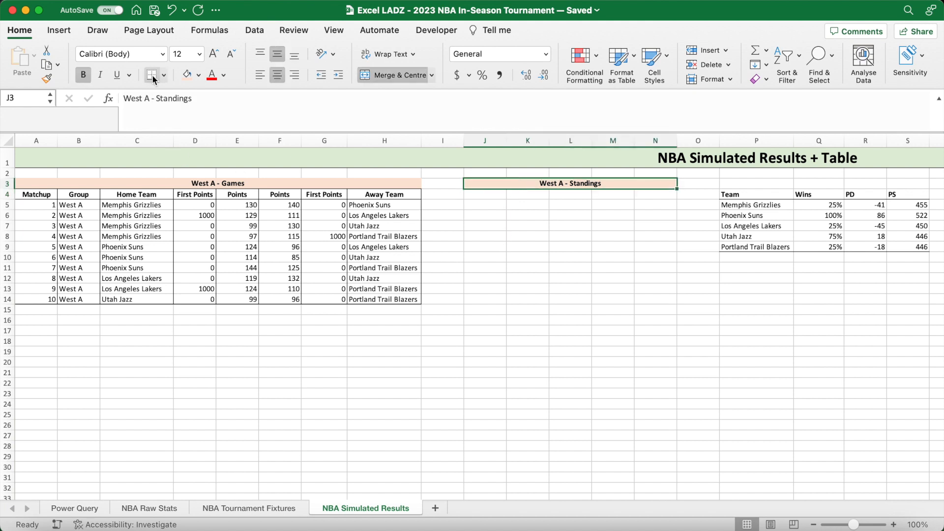
- Make the standings header row J4:N4 bold and apply all borders to it
left_click(487, 194)
scroll(420, 322, "right", 2)
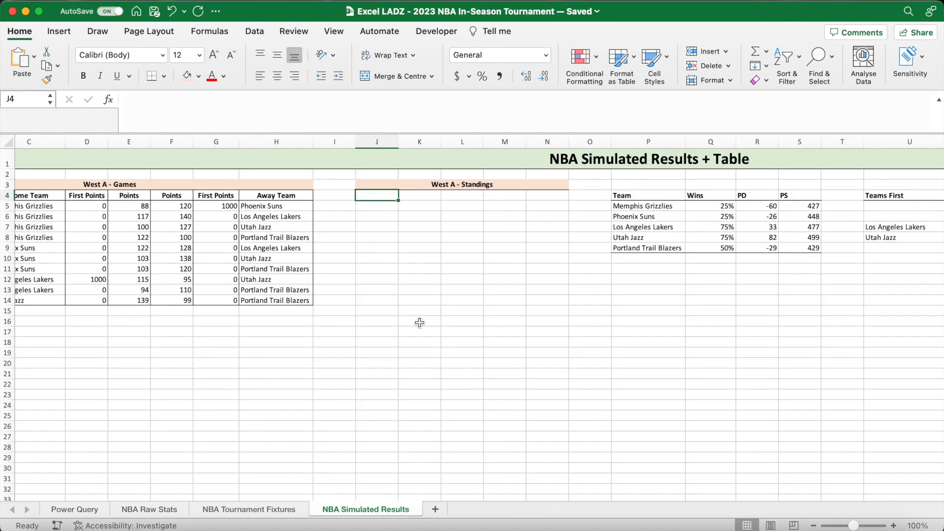
left_click_drag(387, 197, 537, 198)
key("super+b")
left_click(164, 77)
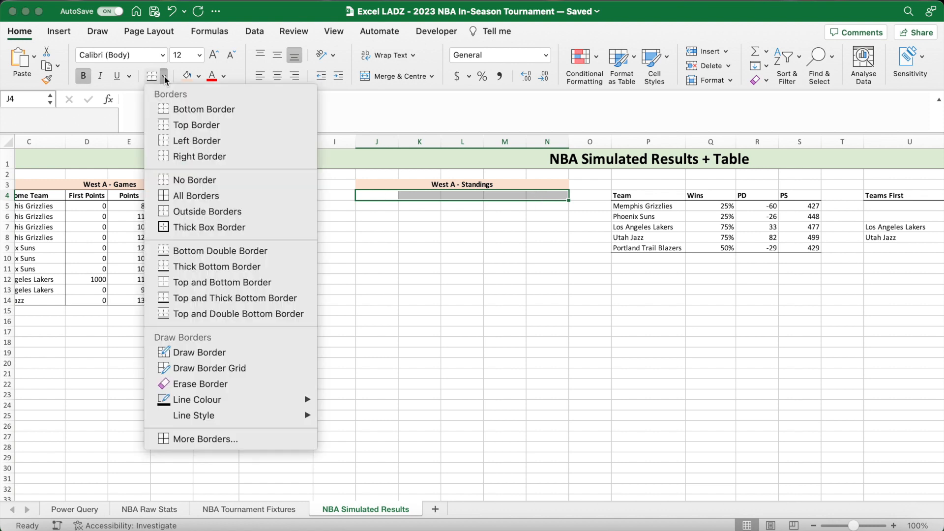
left_click(194, 196)
- Enter the header Rank in J4 and the ranks 1 to 5 in J5:J9
left_click(374, 196)
type("Rank")
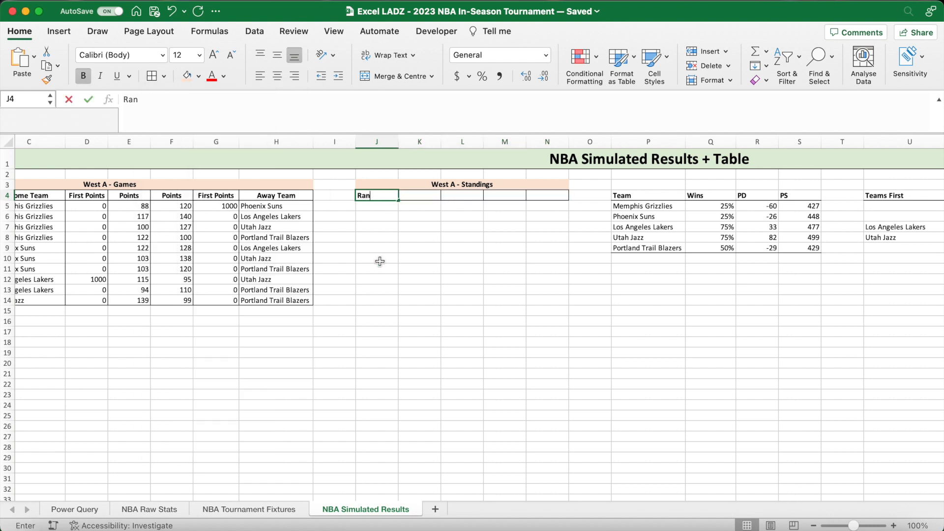
key("Return")
type("1 2 3 4 5")
- Put outside borders around J5:J9 and paste only the formatting of J4:J9 across the standings range to column N
left_click_drag(391, 210, 386, 249)
left_click(163, 79)
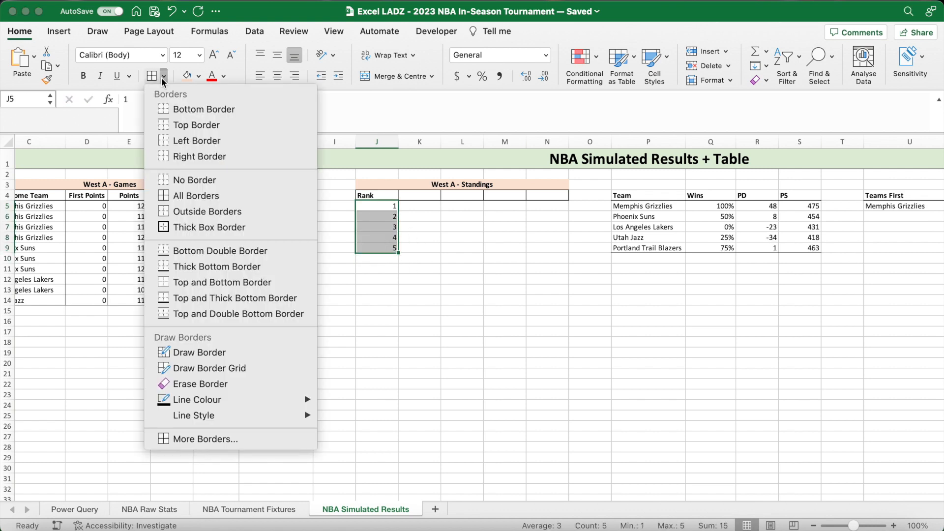
left_click(190, 193)
left_click_drag(387, 195, 389, 248)
key("cmd+c")
left_click_drag(387, 195, 535, 241)
right_click(536, 241)
mouse_move(559, 229)
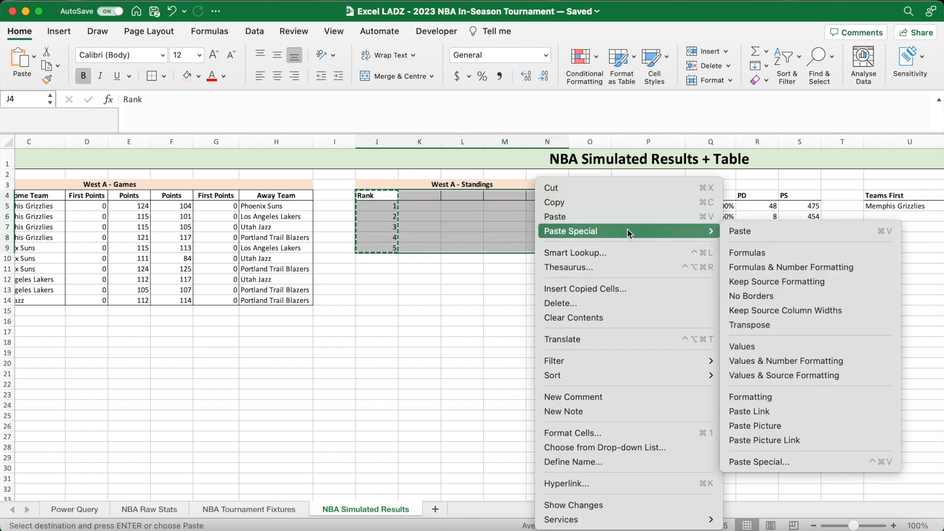
left_click(763, 400)
left_click(470, 269)
- Enter the header Team in K4
left_click(420, 198)
type("Team")
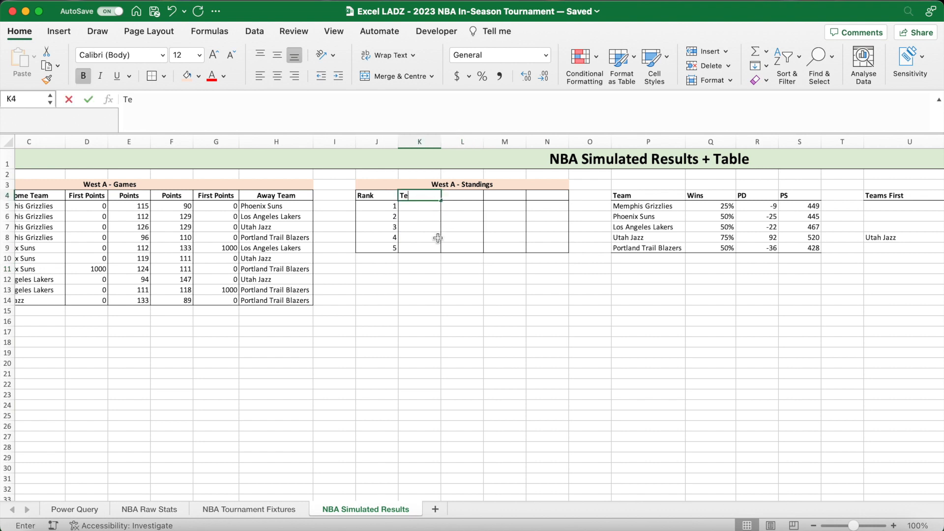
key("Return")
- Start an XLOOKUP formula in K5 with LARGE($AA$5:$AA$9,J5) as its lookup value
type("=XLOOKUP(")
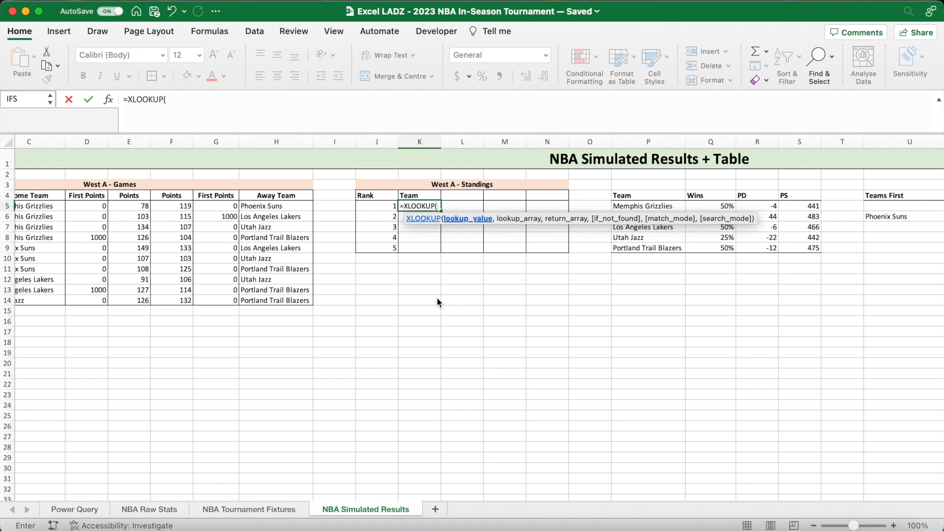
type("LARGE(")
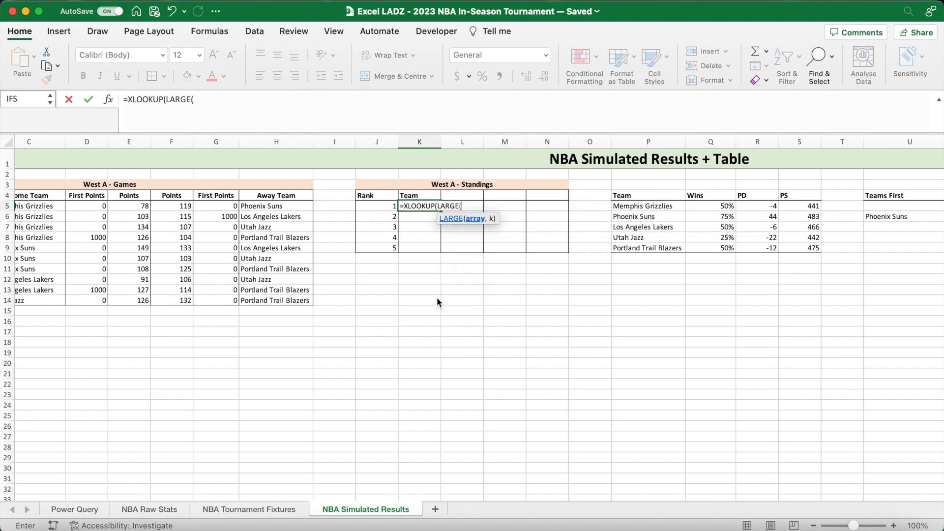
scroll(806, 316, "right", 15)
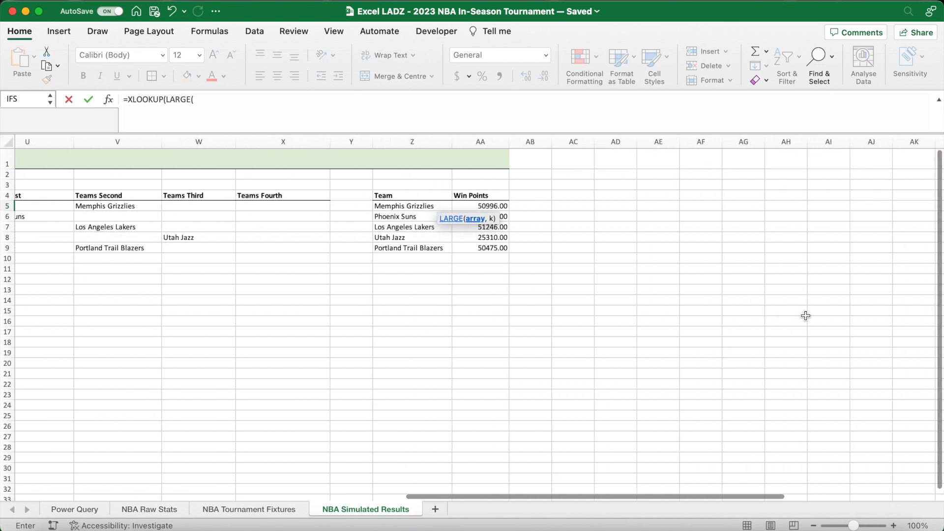
scroll(629, 276, "left", 3)
left_click_drag(585, 202, 587, 243)
key("F4")
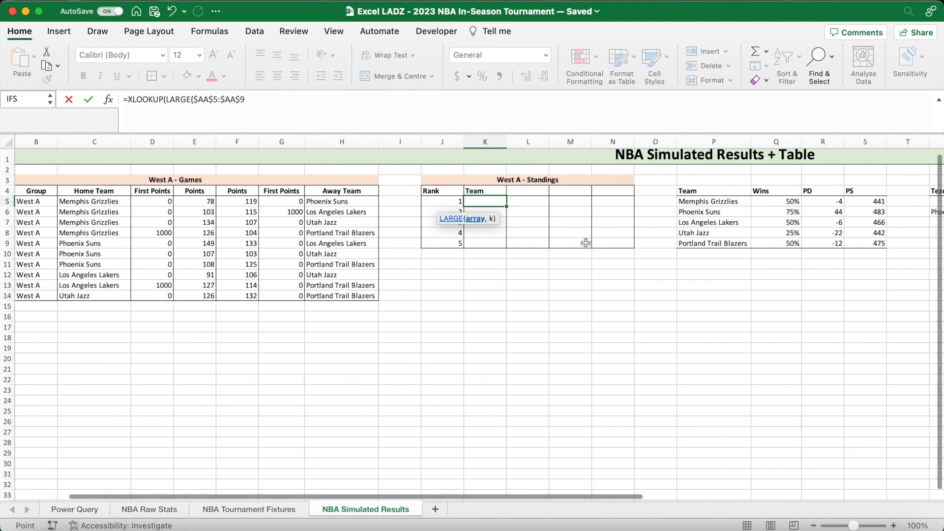
type(",")
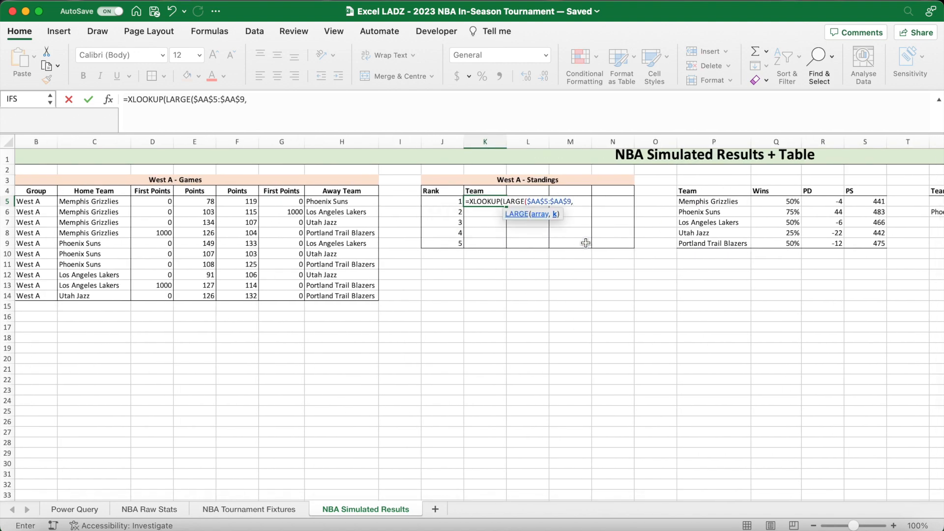
left_click(451, 202)
type(")")
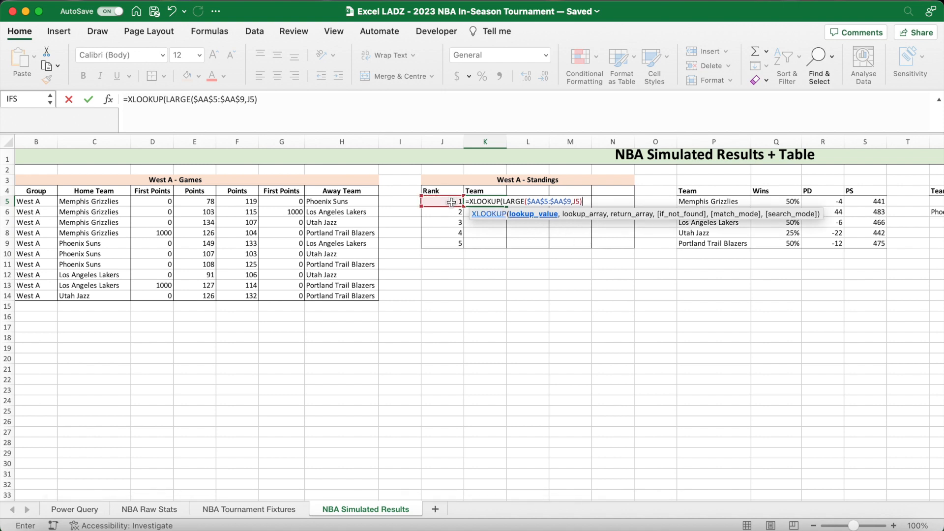
type(",")
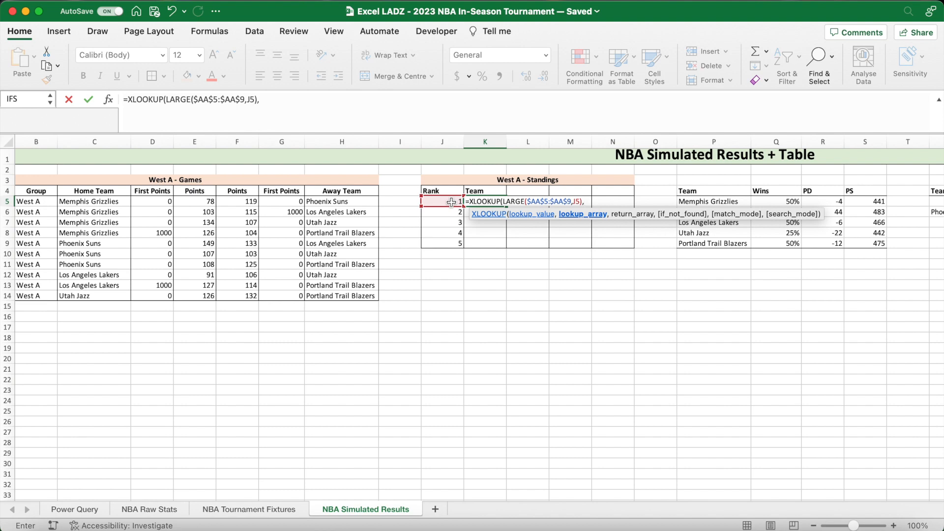
- Set the Win Points range $AA$5:$AA$9 as the lookup array of the XLOOKUP in K5
scroll(600, 270, "right", 10)
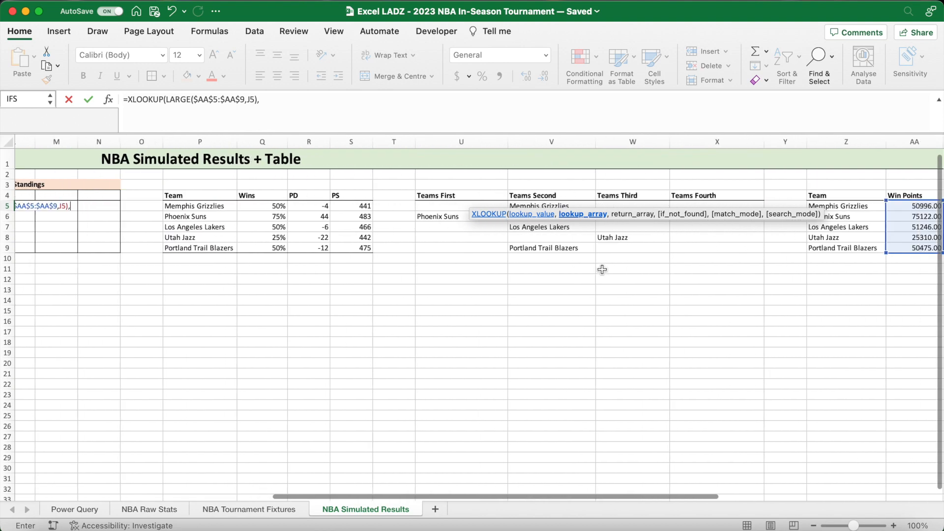
left_click_drag(743, 205, 741, 248)
key("F4")
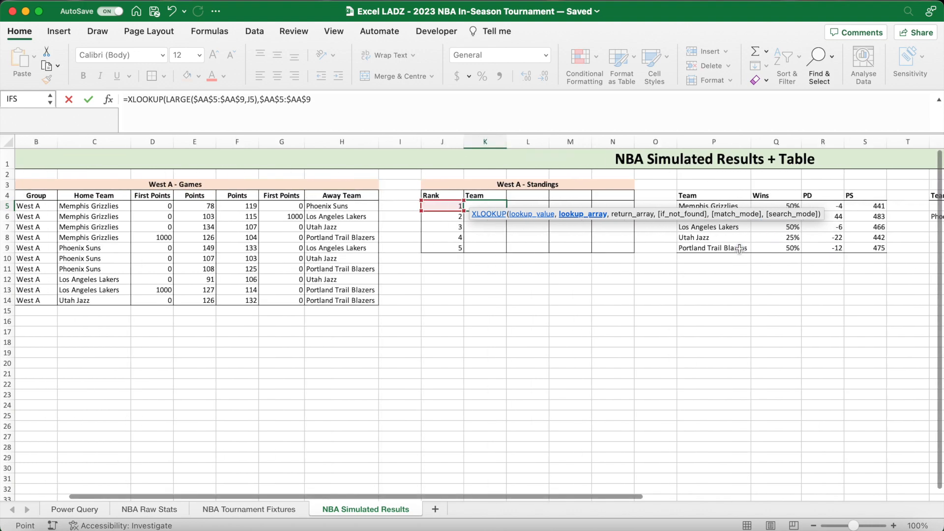
type(",")
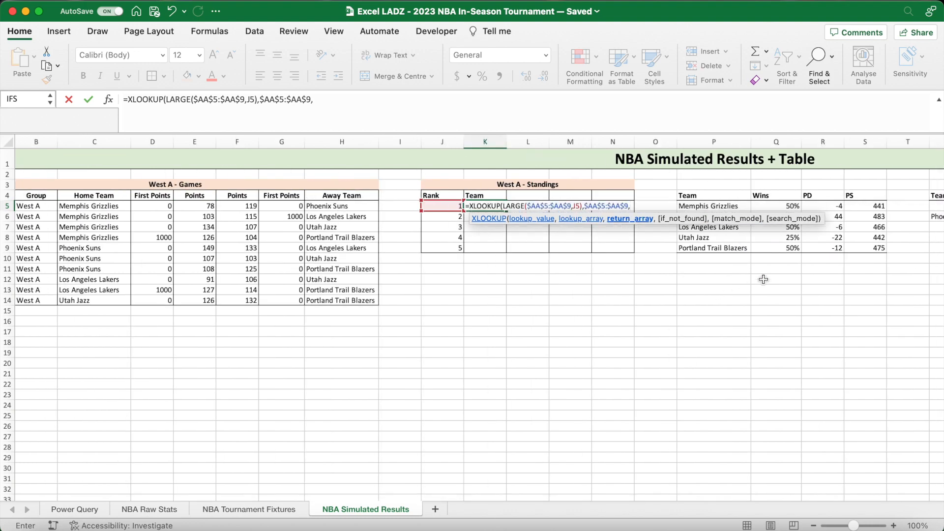
- Set the spilled team list $Z$5# as the return array of the XLOOKUP and commit the K5 formula
scroll(747, 289, "right", 6)
scroll(772, 269, "right", 5)
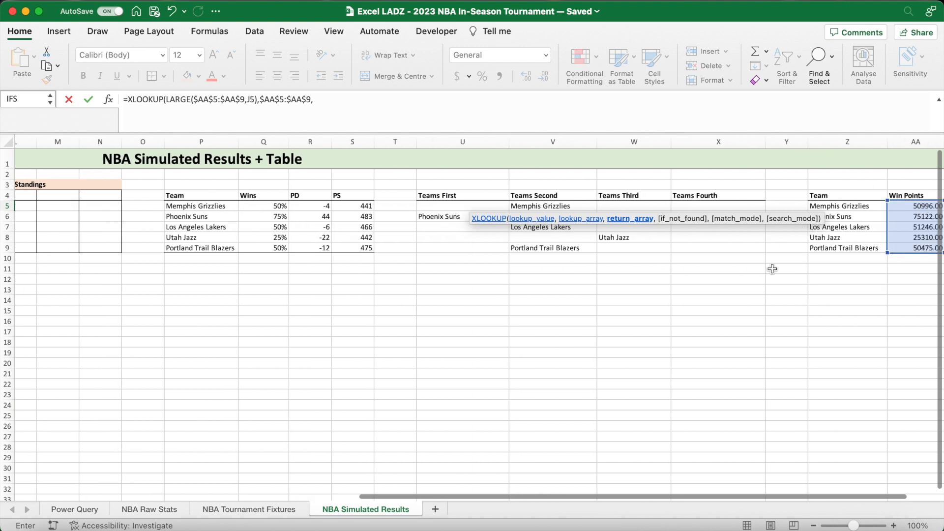
scroll(772, 269, "left", 2)
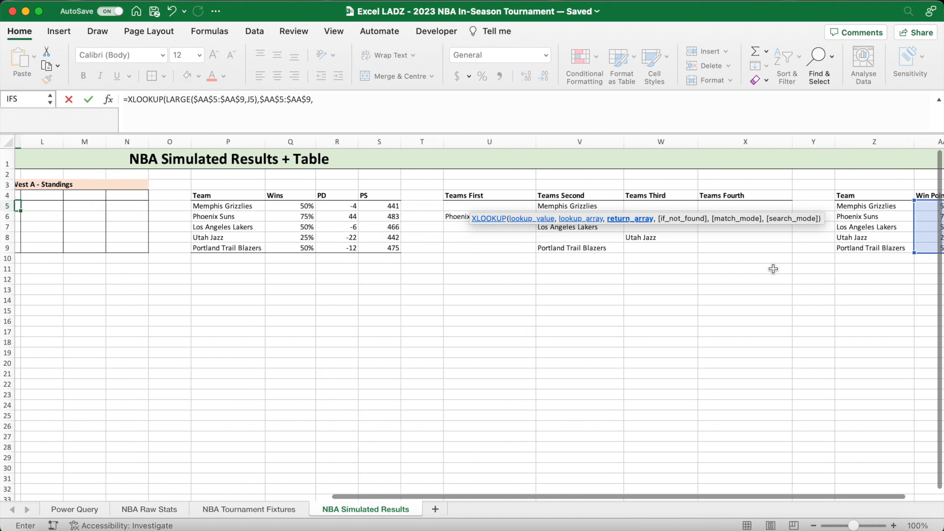
scroll(885, 207, "right", 2)
scroll(883, 209, "left", 1)
left_click(872, 206)
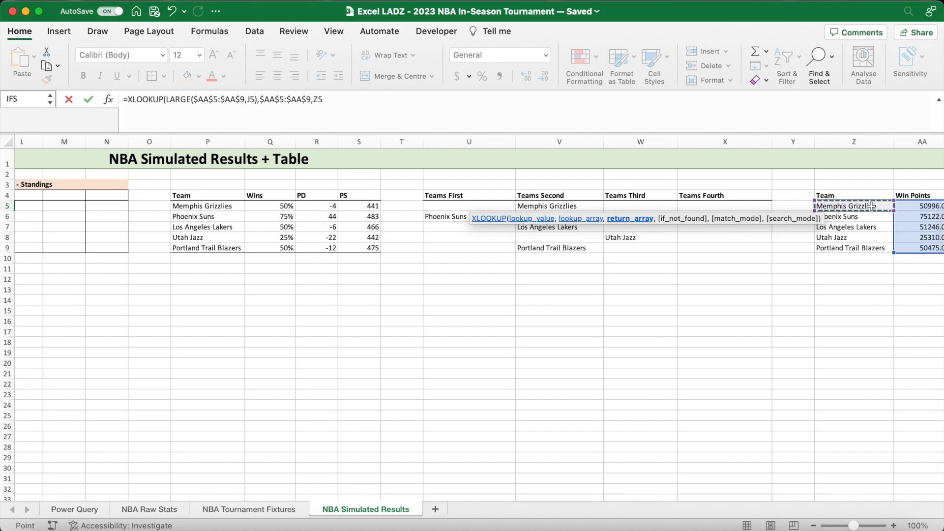
left_click_drag(872, 206, 871, 249)
key("F4")
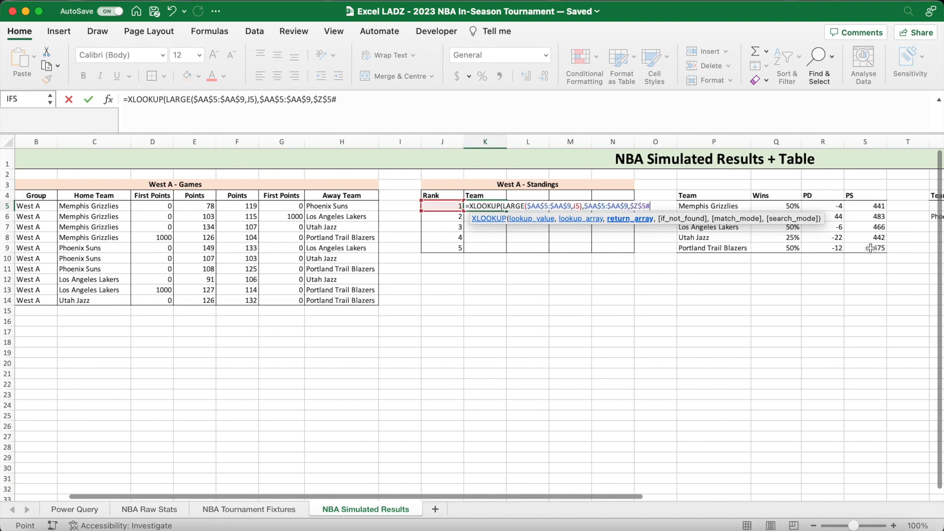
type(")")
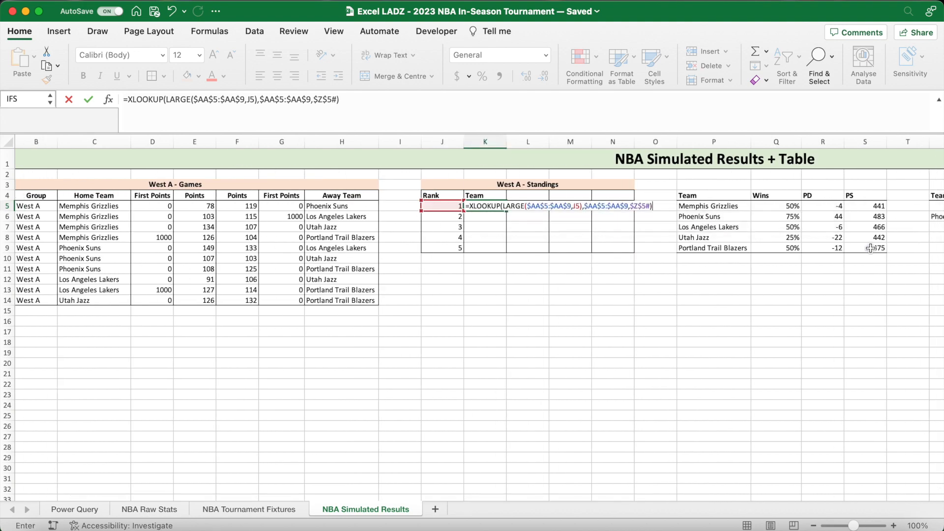
key("Return")
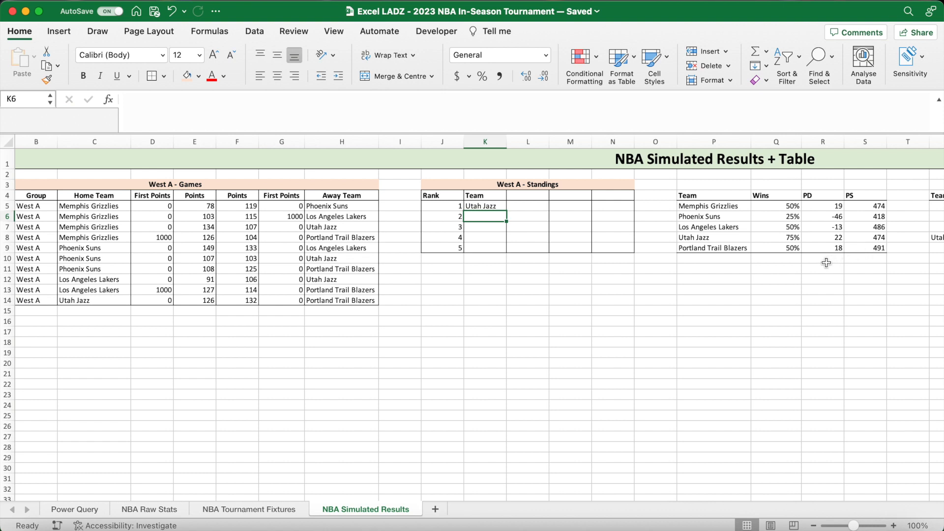
- Fill the K5 formula down to K9 without formatting and widen column K to fit the team names
left_click_drag(729, 237, 783, 237)
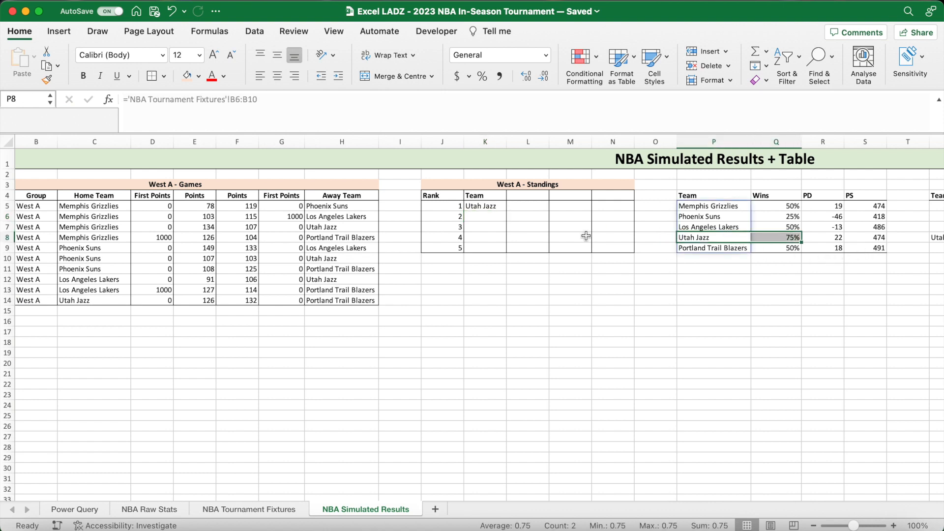
left_click(497, 208)
left_click_drag(506, 211, 501, 250)
left_click(516, 261)
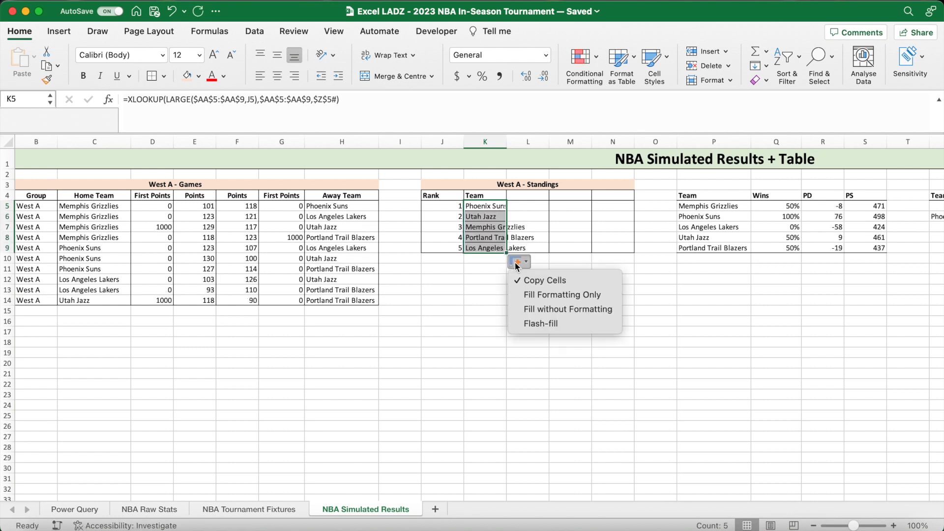
left_click(545, 306)
left_click_drag(507, 146, 553, 146)
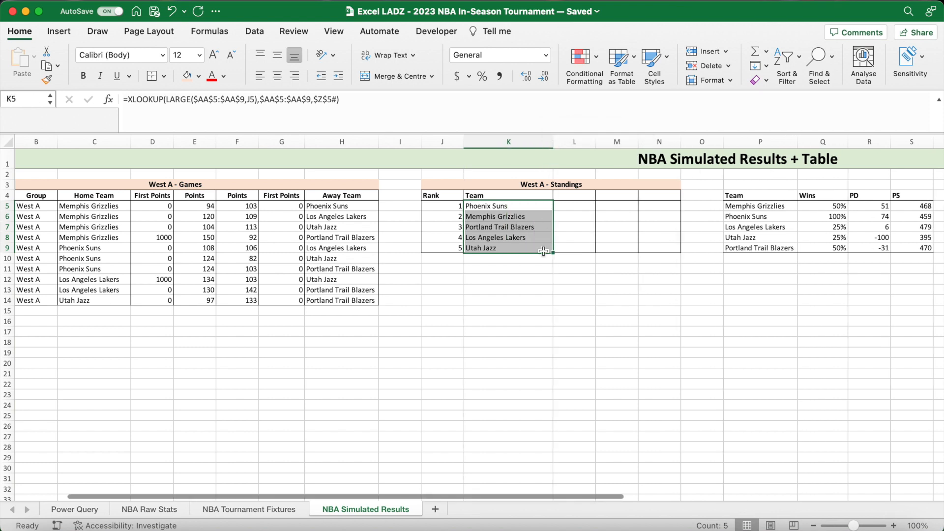
- Recalculate the simulation several times to check how the ranked teams in the West A standings update
left_click(534, 279)
key("F9")
key("F9")
key("F9")
key("F9")
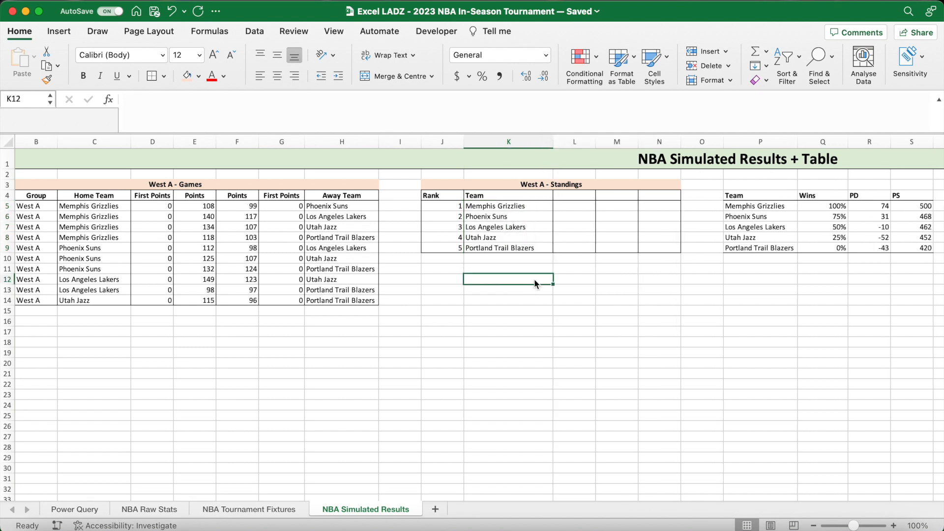
key("F9")
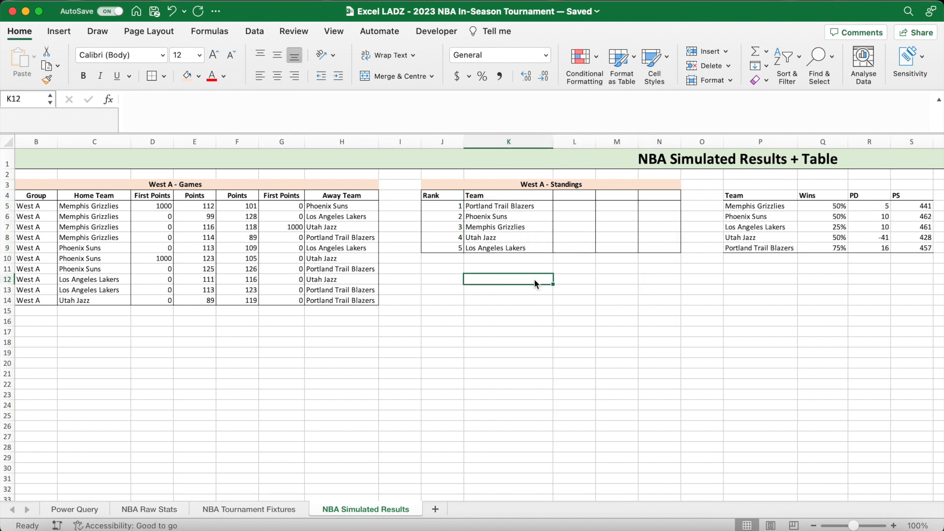
- Add the column header Record in L4 of the West A standings
left_click(572, 197)
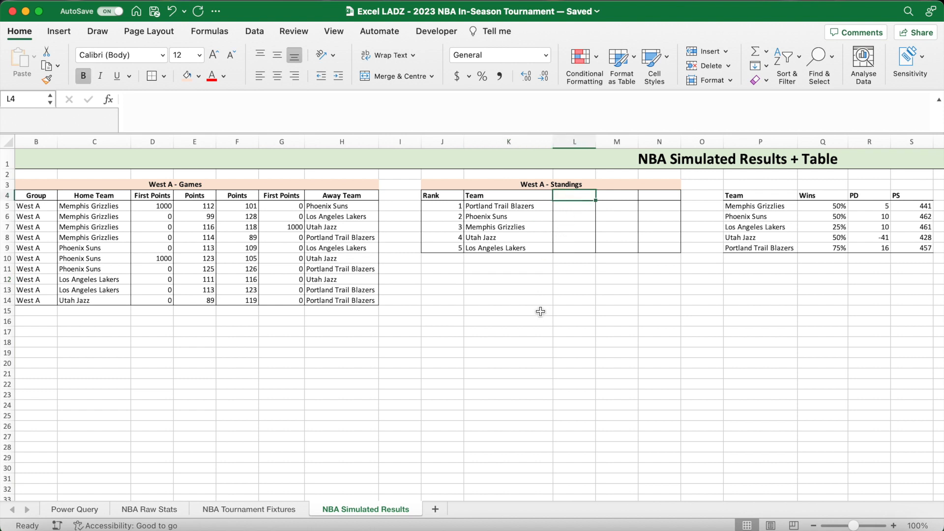
type("Record")
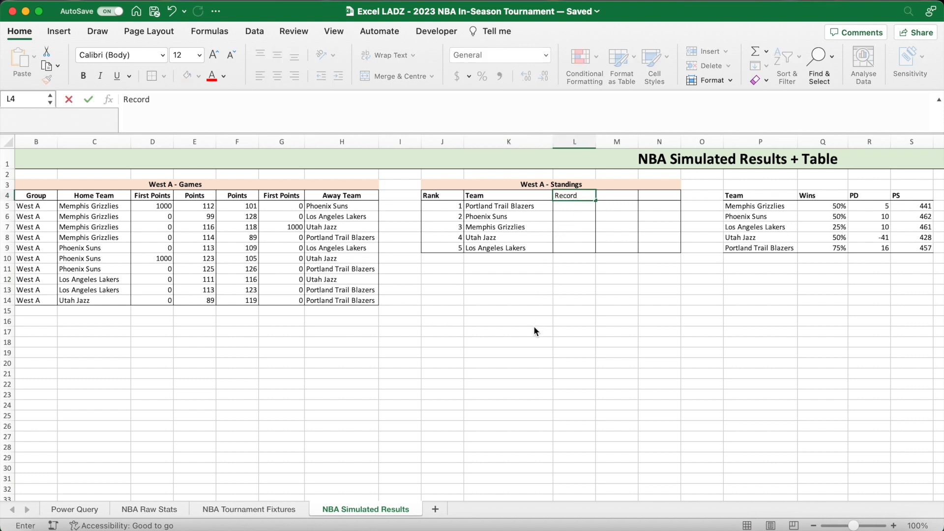
key("Return")
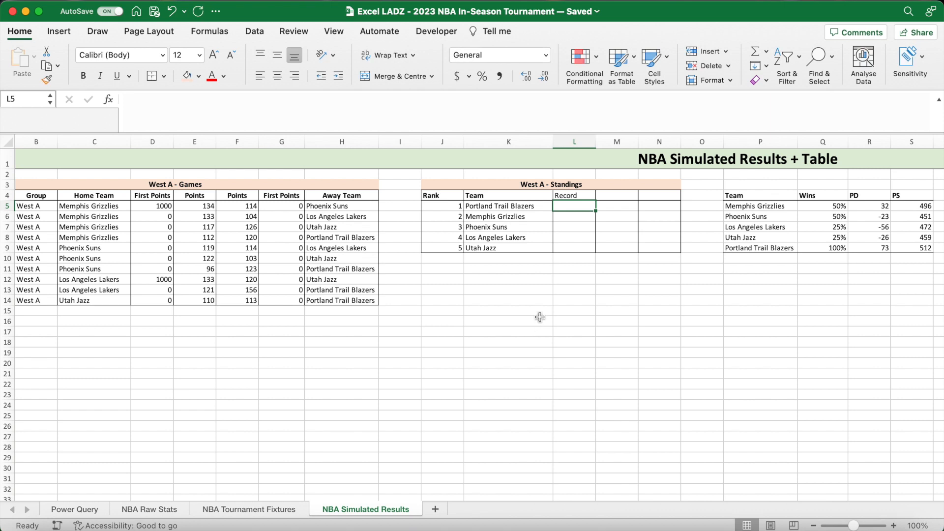
- Enter =XLOOKUP(K5,$P$5#,$Q$5:$Q$9) in L5 to return the wins percentage of the ranked team
type("=XLOOKU")
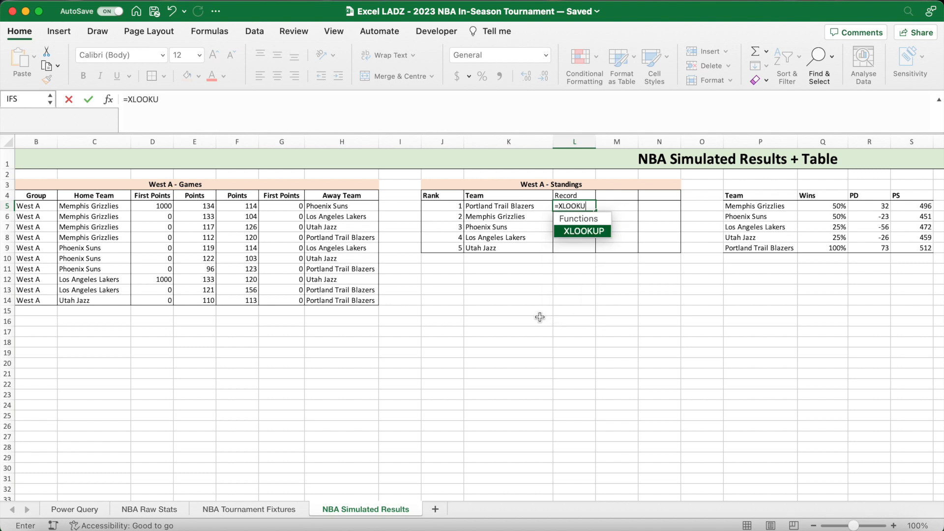
type("P(")
left_click(526, 207)
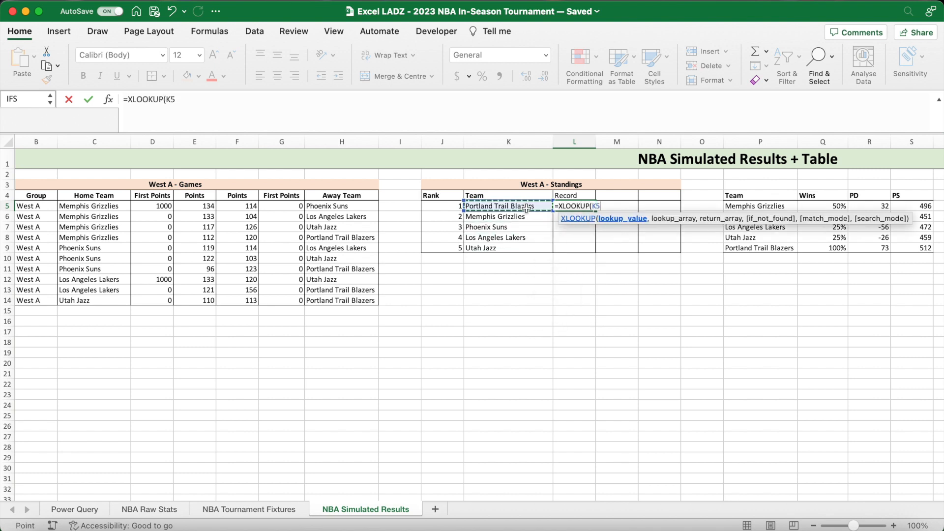
type(",")
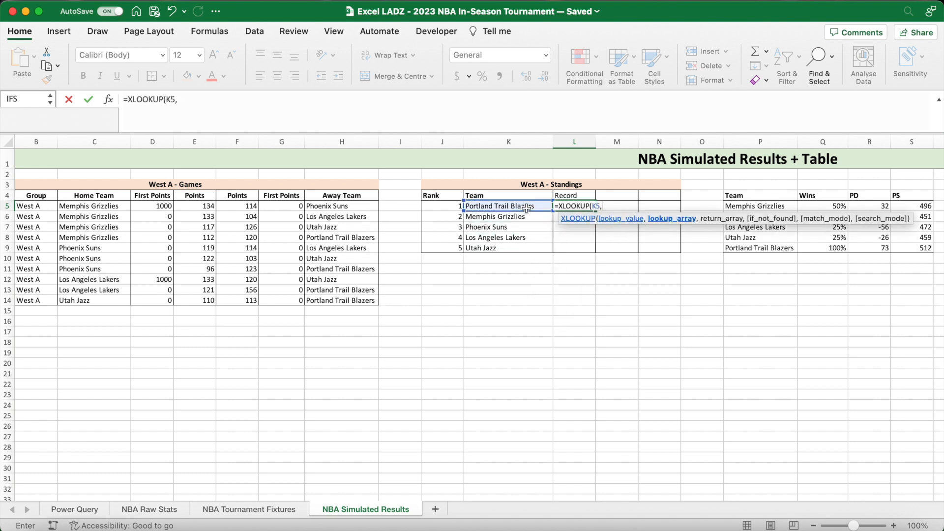
left_click_drag(748, 206, 748, 245)
key("F4")
type(",")
left_click_drag(829, 208, 829, 244)
key("F4")
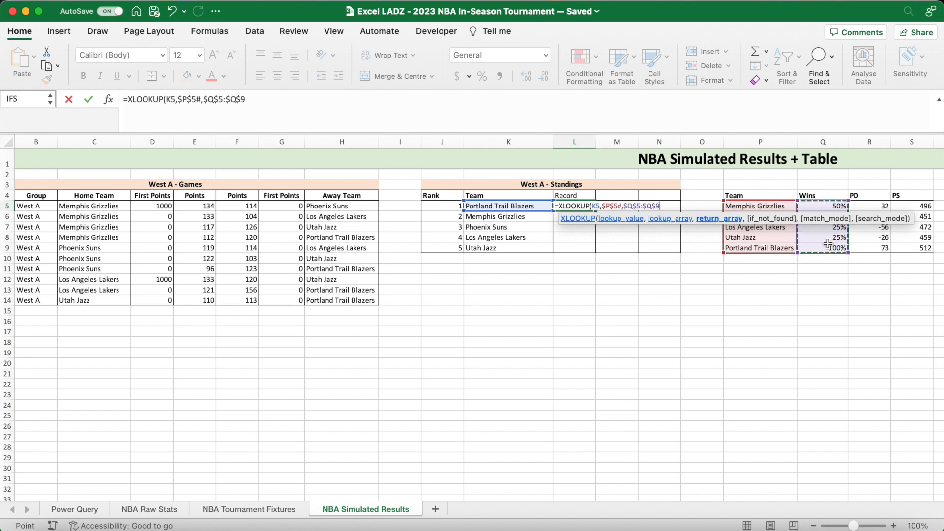
key("Return")
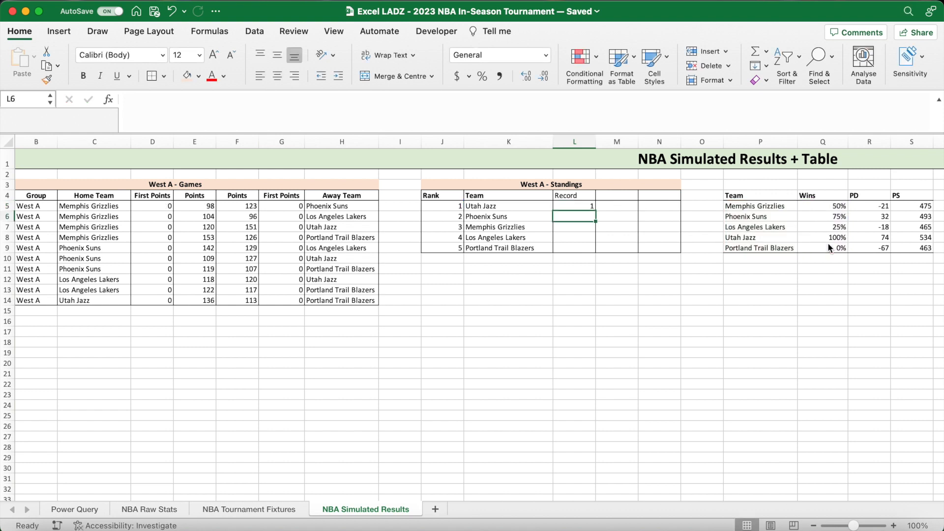
- Fill the Record formula down to L9 without formatting and show the values as percentages
left_click(594, 206)
left_click_drag(595, 212, 596, 251)
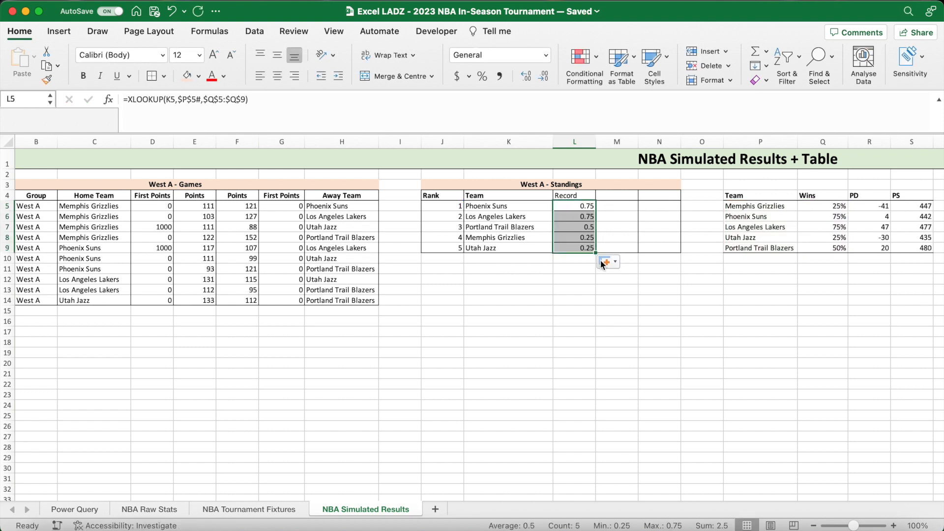
left_click(604, 263)
left_click(627, 314)
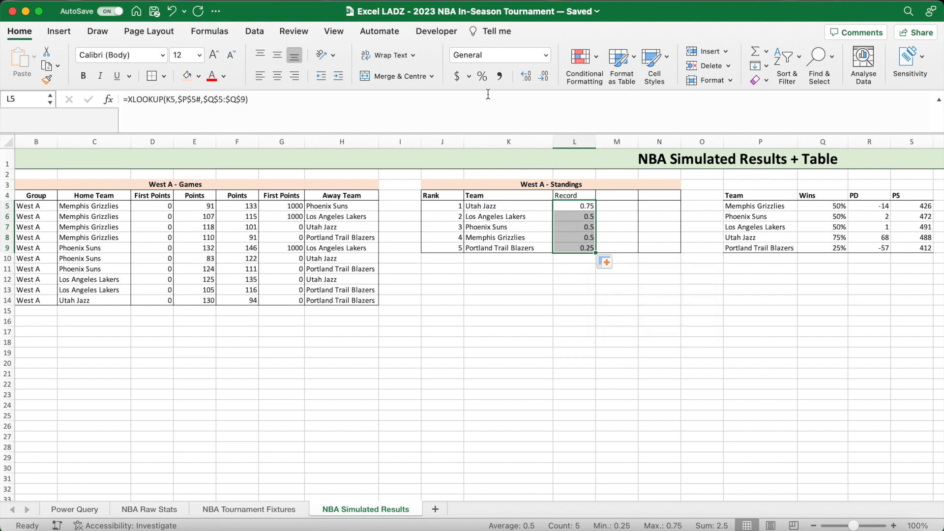
left_click(483, 76)
- Make the header cells L4:N4 bold and add the header PD in M4
left_click_drag(569, 192, 655, 200)
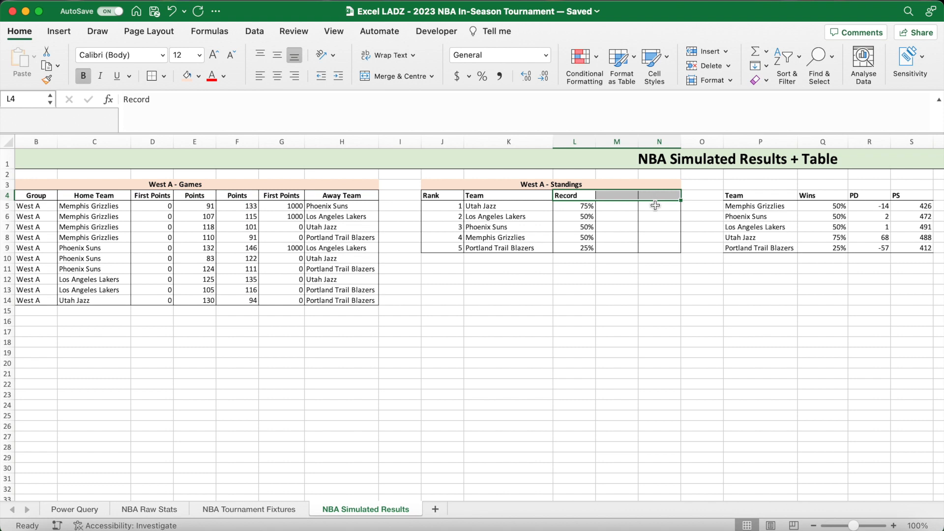
left_click(624, 198)
type("PD")
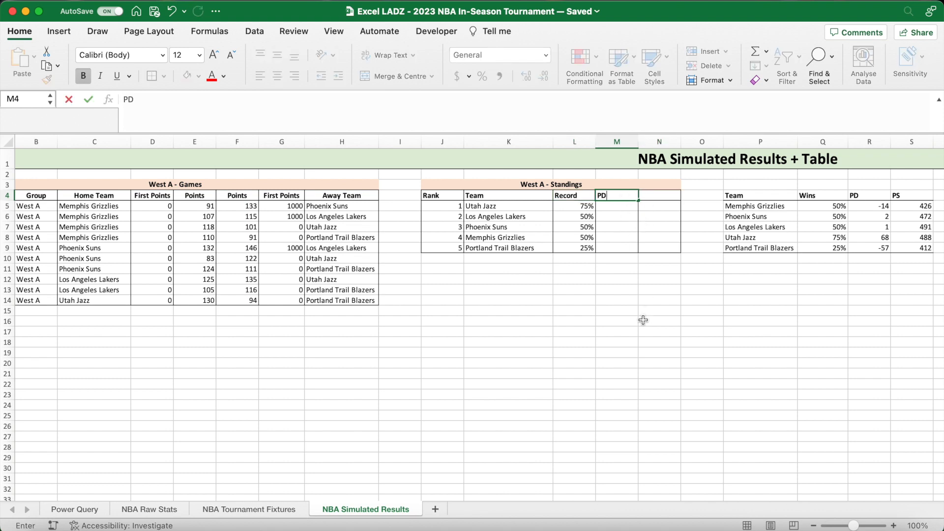
key("Return")
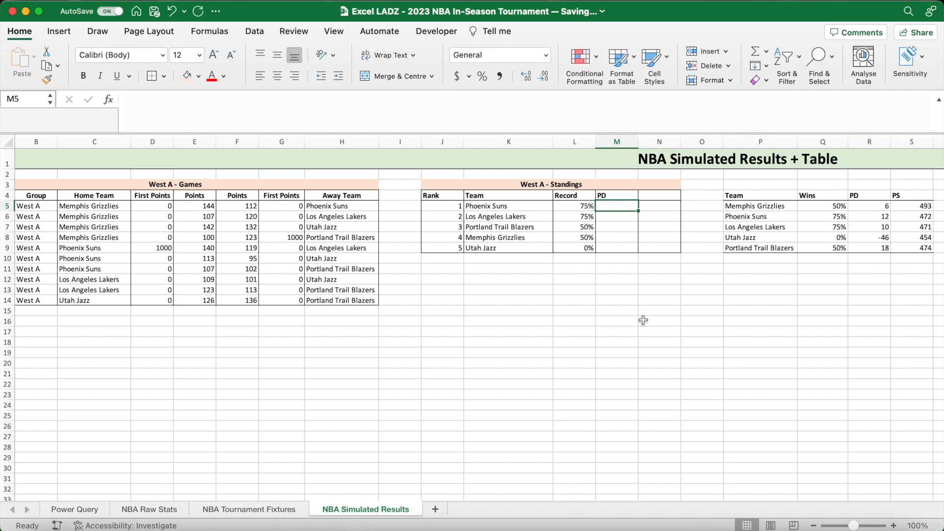
- Enter =XLOOKUP(K5,$P$5#,$R$5:$R$9) in M5 to return the ranked team's point difference
type("=XLOOKU")
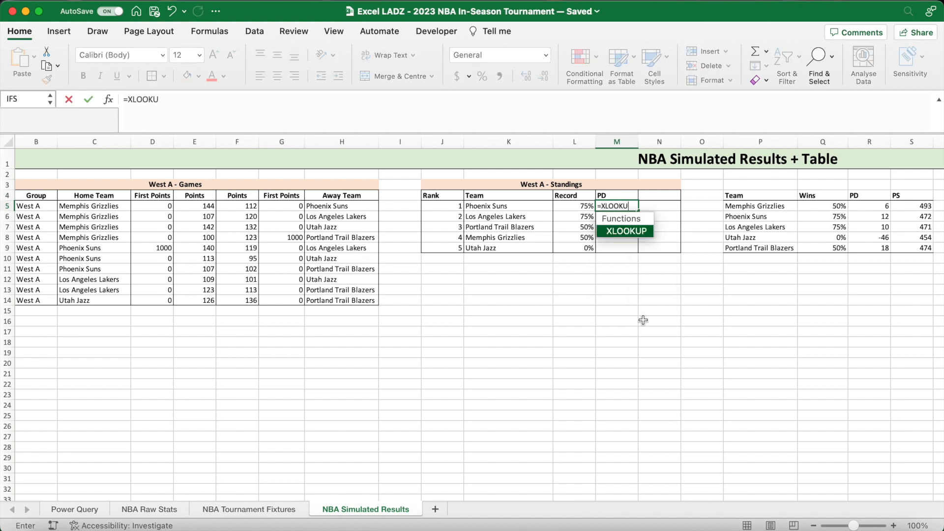
type("P(")
left_click(494, 206)
type(",")
left_click_drag(751, 204, 751, 244)
key("F4")
type(",")
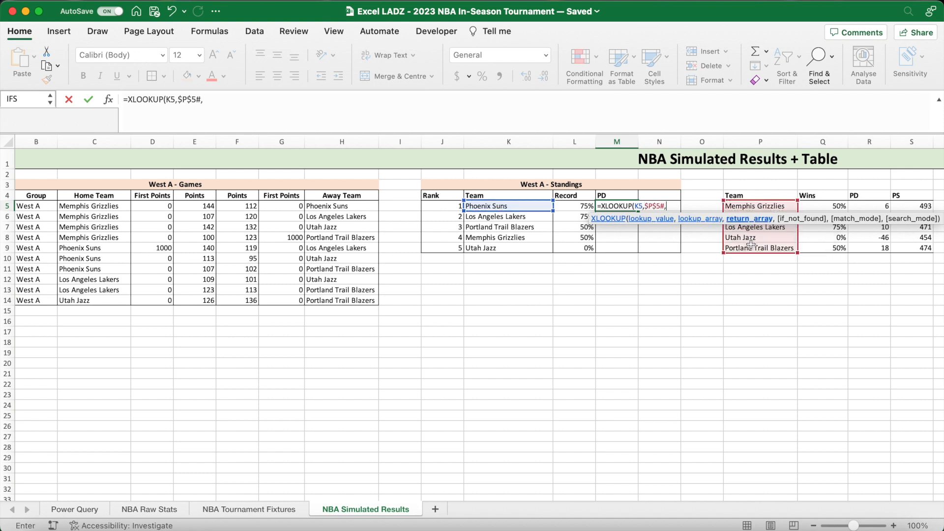
left_click_drag(877, 209, 876, 244)
key("F4")
type(")")
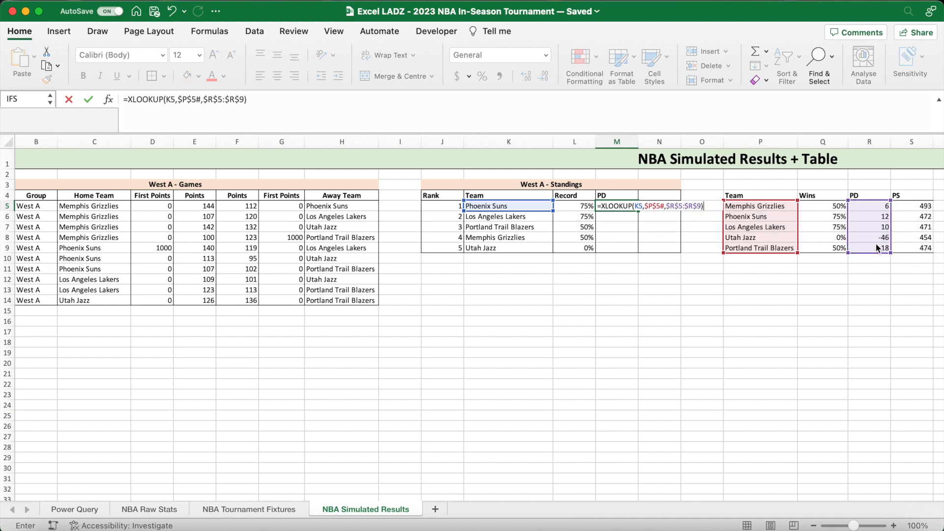
key("Return")
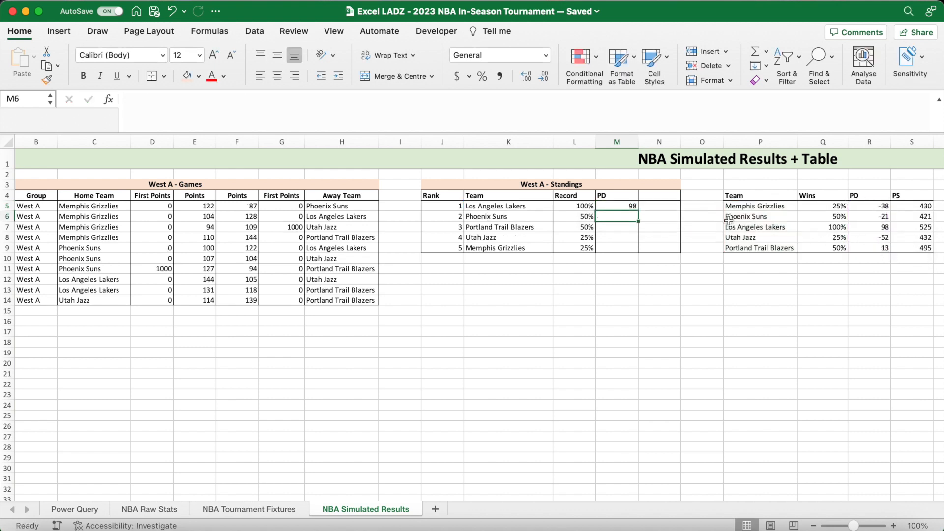
- Fill the PD formula from M5 down to M9 without formatting
left_click(633, 208)
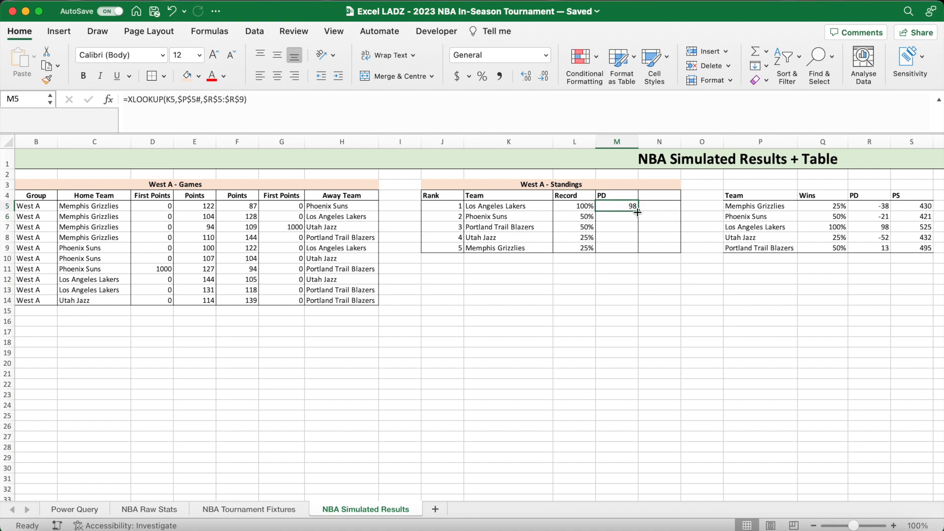
double_click(638, 212)
left_click(650, 263)
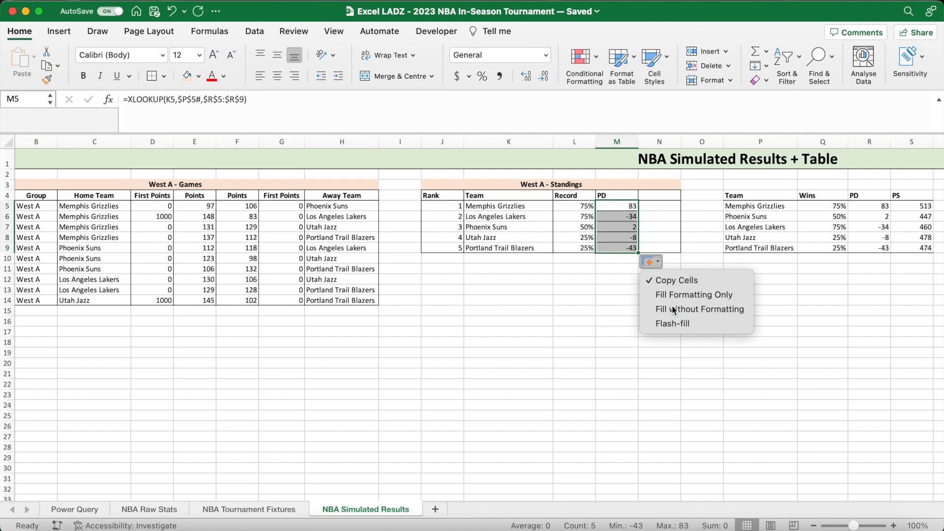
left_click(671, 307)
- Add the column header PS in N4 of the West A standings
left_click(658, 195)
type("PS")
key("Return")
- Enter =XLOOKUP(K5,$P$5#,$S$5:$S$9) in N5 to return the ranked team's points scored
type("=XLOOKUP(")
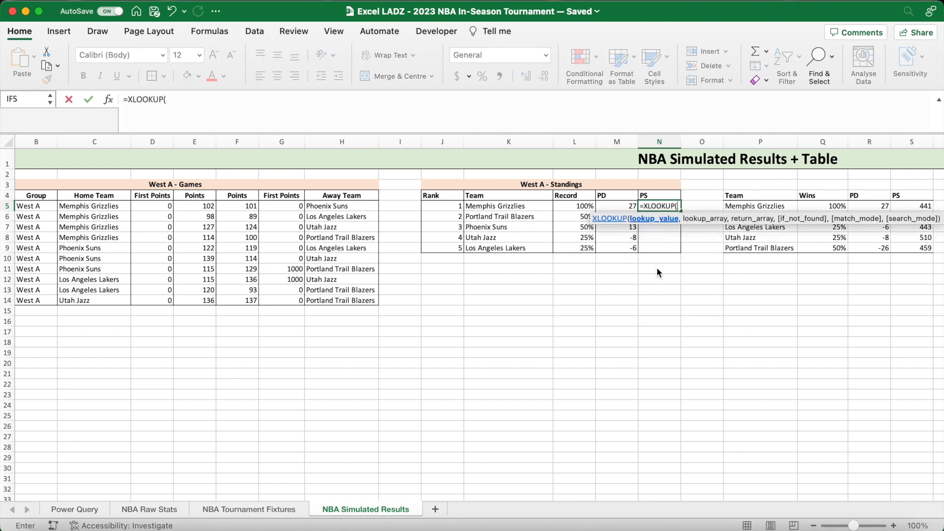
left_click(538, 207)
type(",")
left_click_drag(743, 206, 740, 245)
key("F4")
type(",")
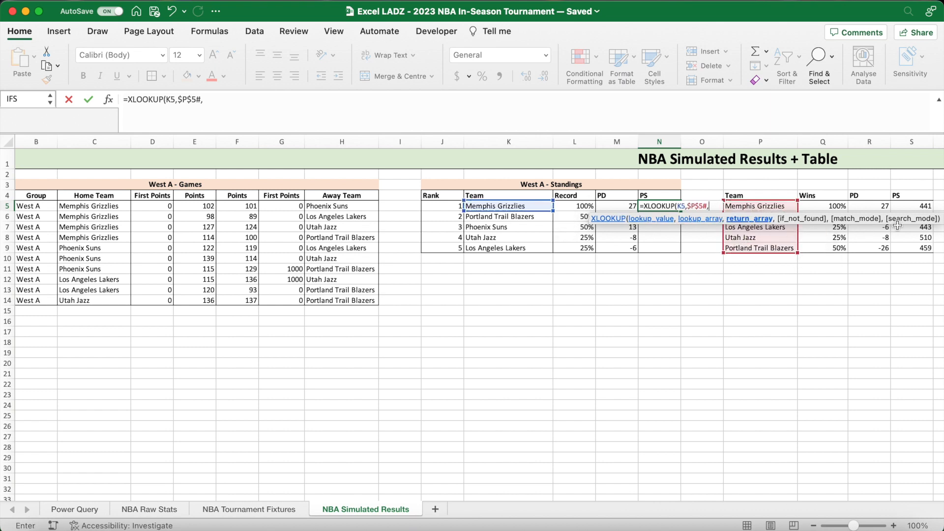
left_click_drag(908, 209, 911, 250)
key("F4")
key("Return")
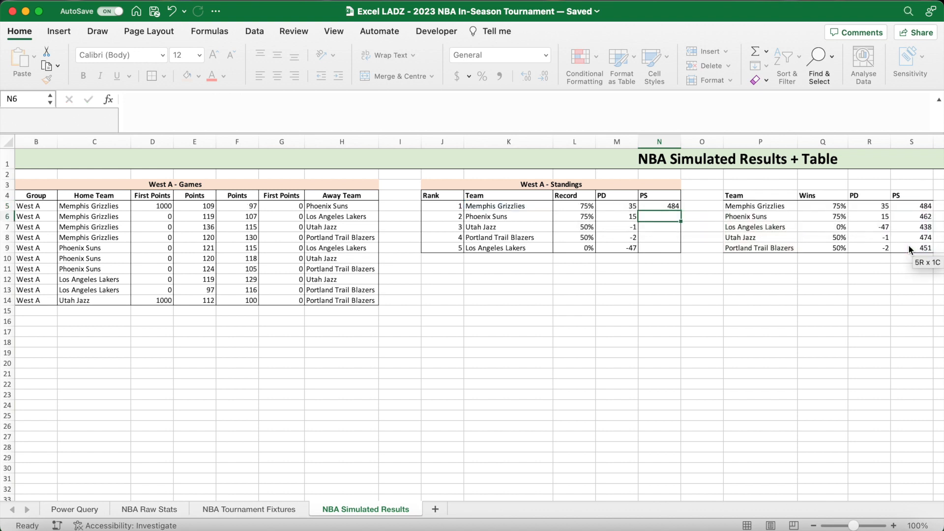
- Fill the PS formula from N5 down to N9 without formatting
left_click(672, 209)
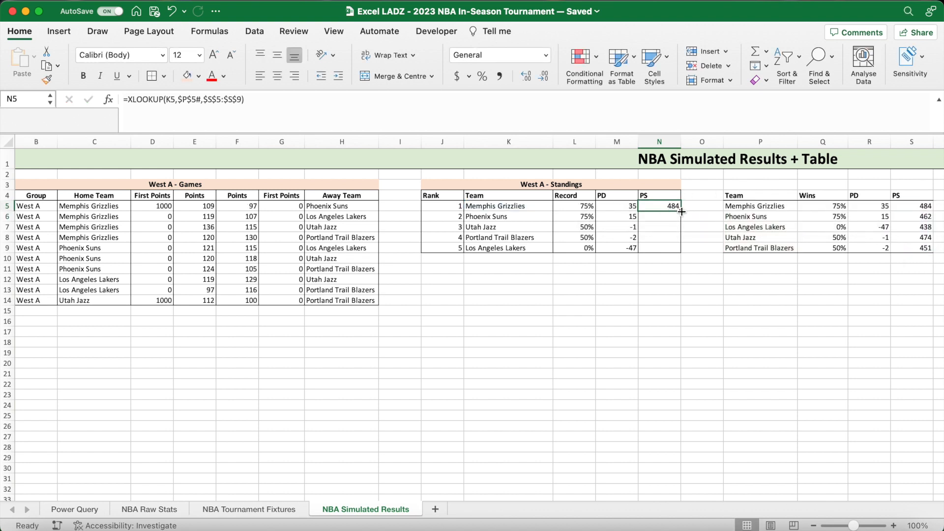
left_click_drag(683, 212, 682, 252)
left_click(693, 262)
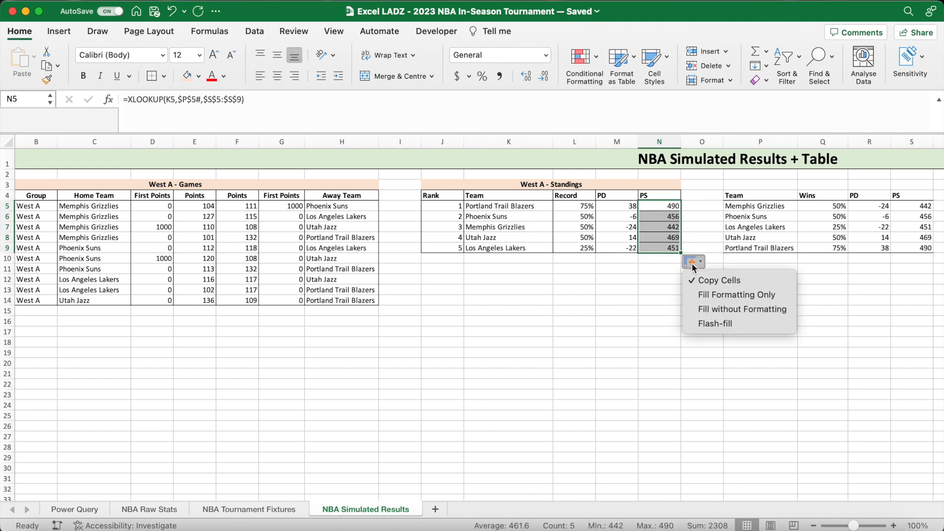
left_click(713, 308)
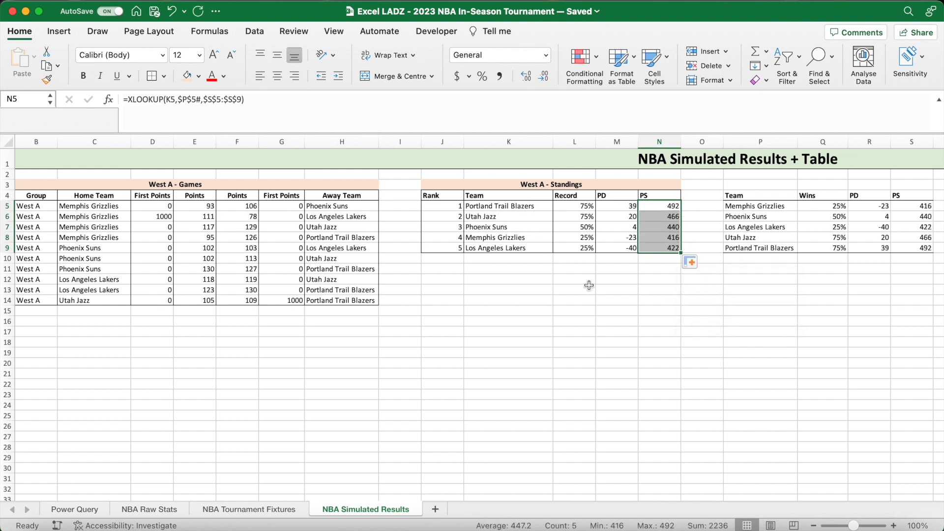
- Recalculate the simulation repeatedly to check how Record, PD and PS update with the ranking in the West A standings
left_click(568, 282)
left_click_drag(462, 187, 462, 252)
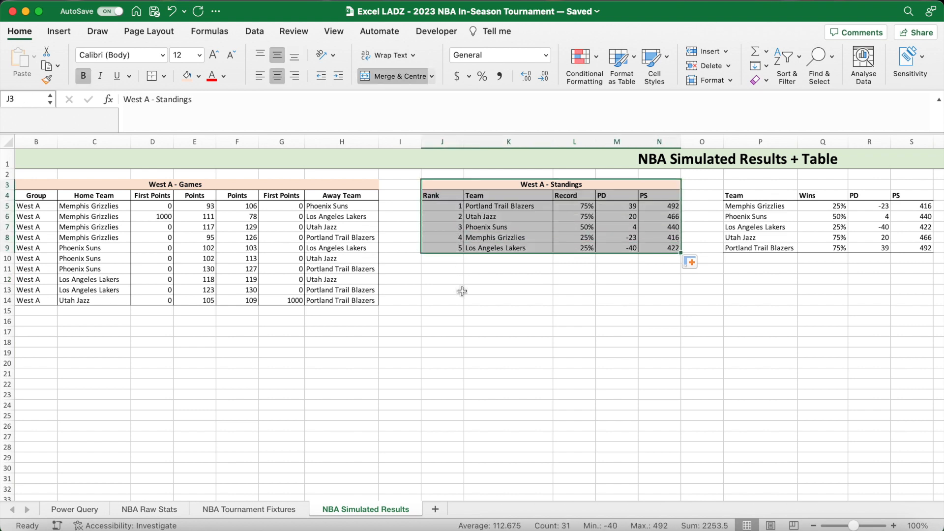
left_click(462, 291)
key("F9")
key("F9")
key("F9")
key("F9")
key("F9")
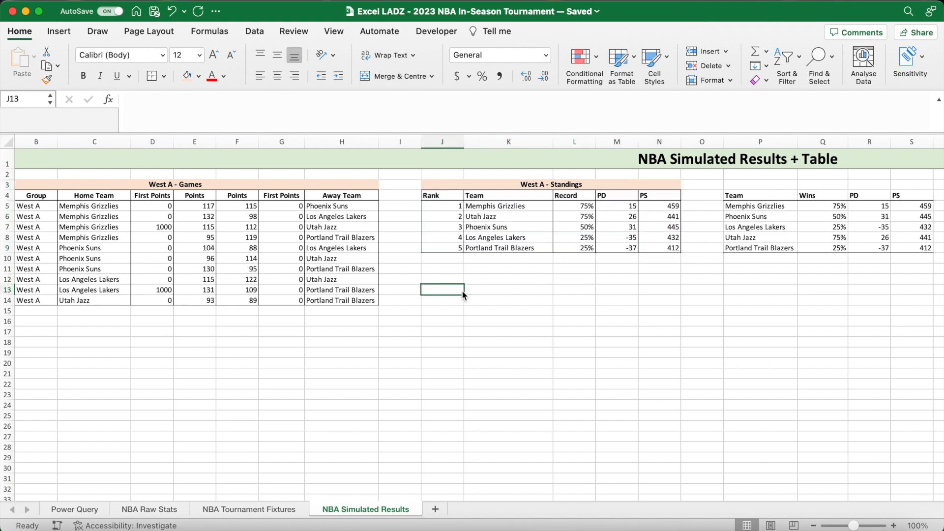
key("F9")
key("F9")
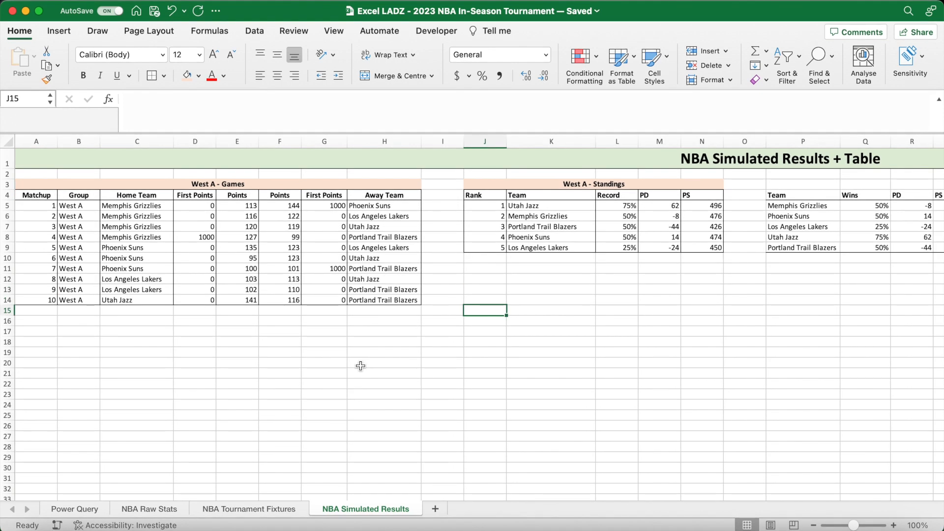
key("F9")
key("F9")
key("F9")
key("F9")
key("F9")
key("F9")
key("F9")
key("F9")
key("F9")
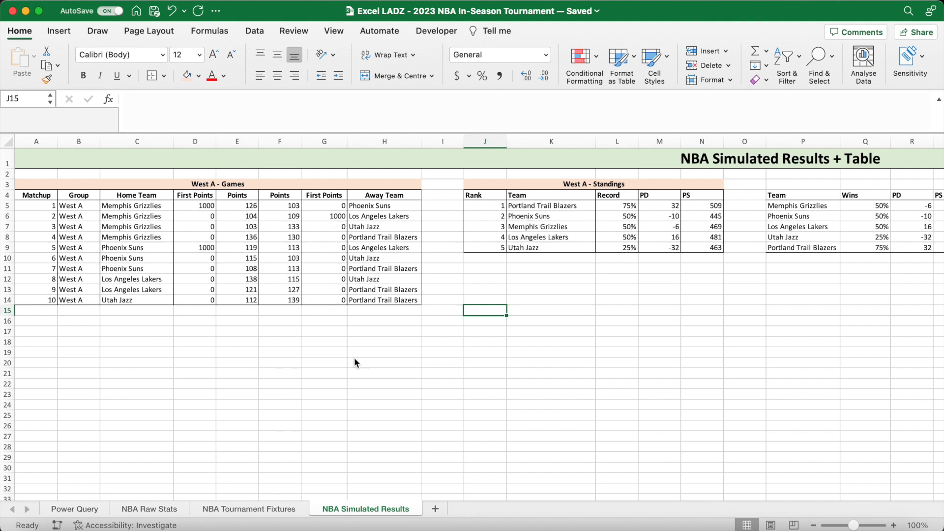
- Copy the whole West A block of games, standings and helper tables in rows 3 to 14 and paste it at A16
left_click_drag(220, 184, 911, 302)
key("super+c")
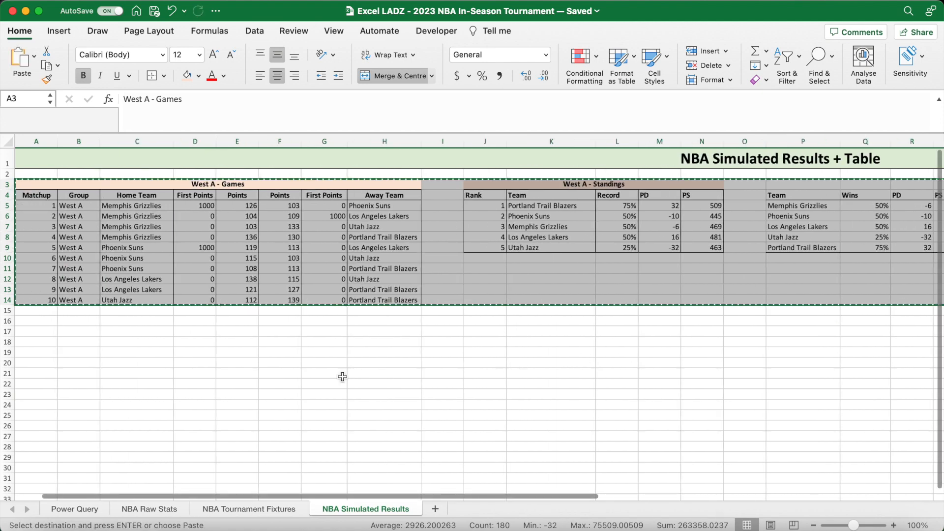
left_click(37, 320)
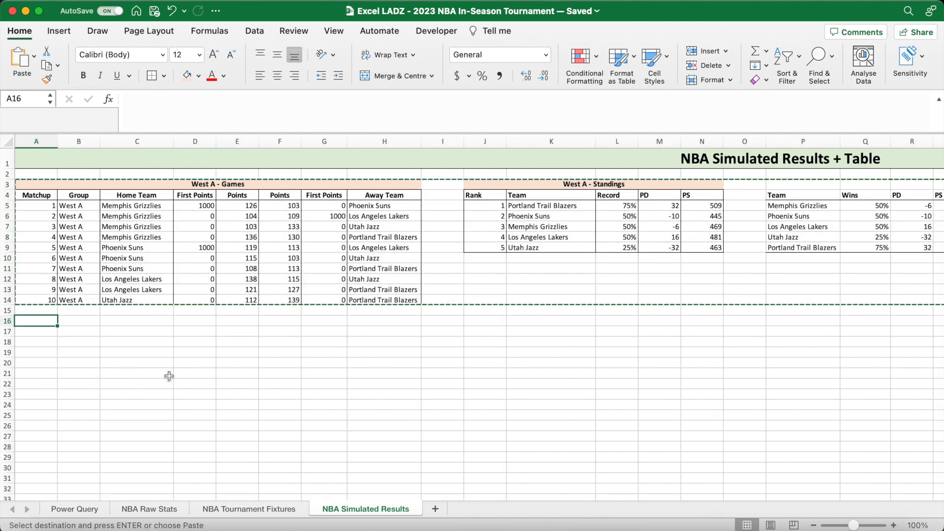
key("super+v")
left_click(235, 457)
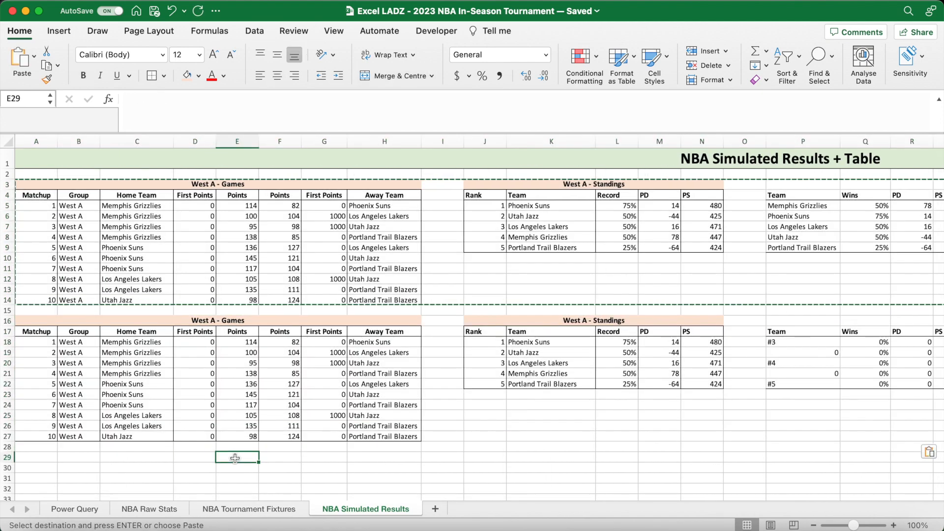
- Change the title of the copied games table in A16 to West B - Games
left_click(235, 322)
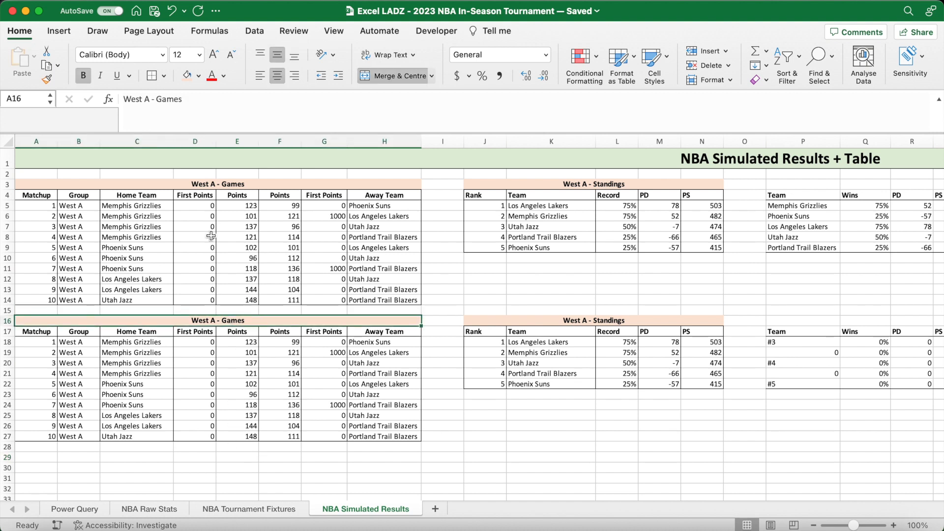
left_click(148, 98)
key("BackSpace")
type("B")
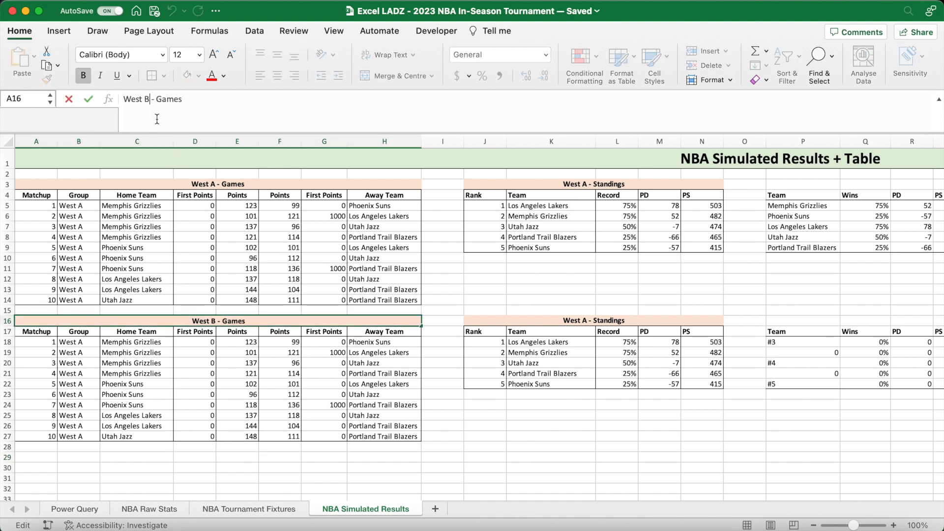
key("Return")
- Point the group reference in B18 to 'NBA Tournament Fixtures'!$C$5 and fill it down to B27 without formatting
left_click(91, 346)
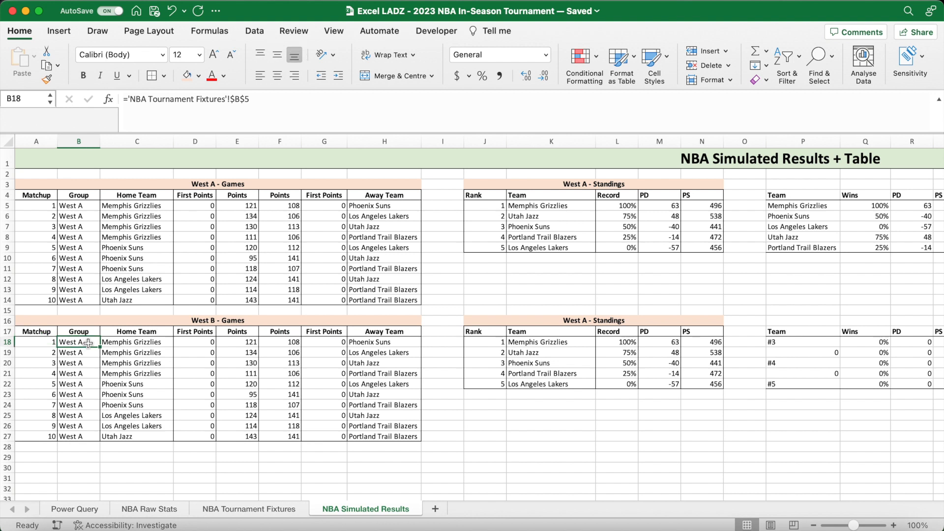
left_click(241, 105)
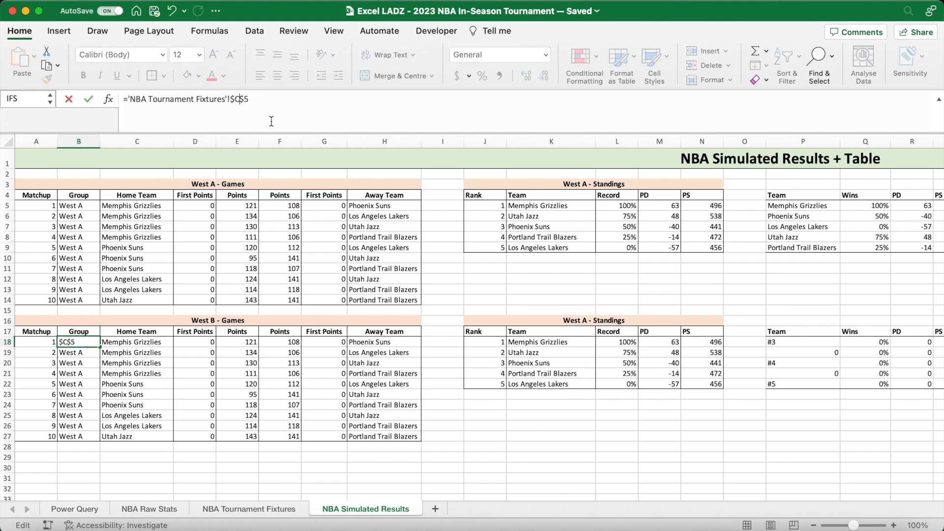
key("Return")
left_click(85, 346)
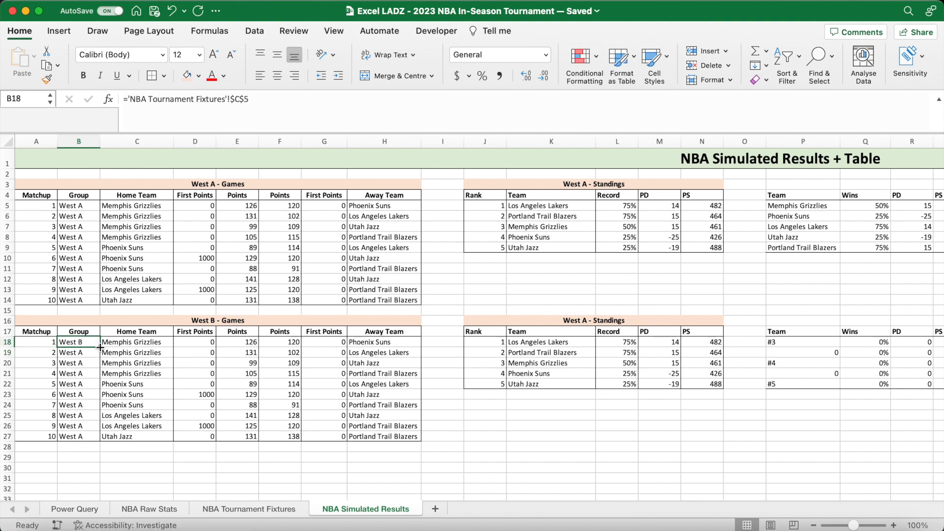
left_click_drag(100, 347, 100, 439)
left_click(110, 451)
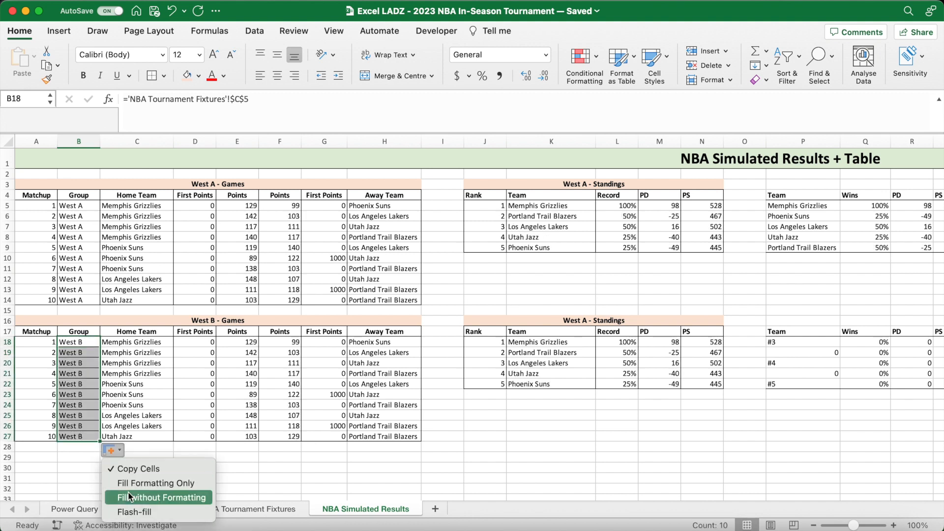
left_click(129, 496)
- Change the OFFSET reference of the first West B home team in C18 to 'NBA Tournament Fixtures'!$C$39
left_click(157, 343)
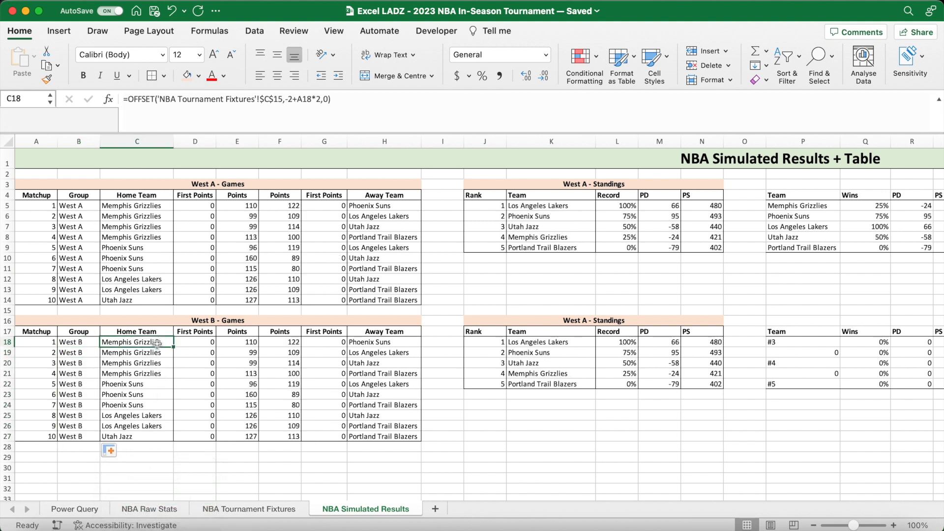
left_click_drag(284, 103, 161, 104)
key("BackSpace")
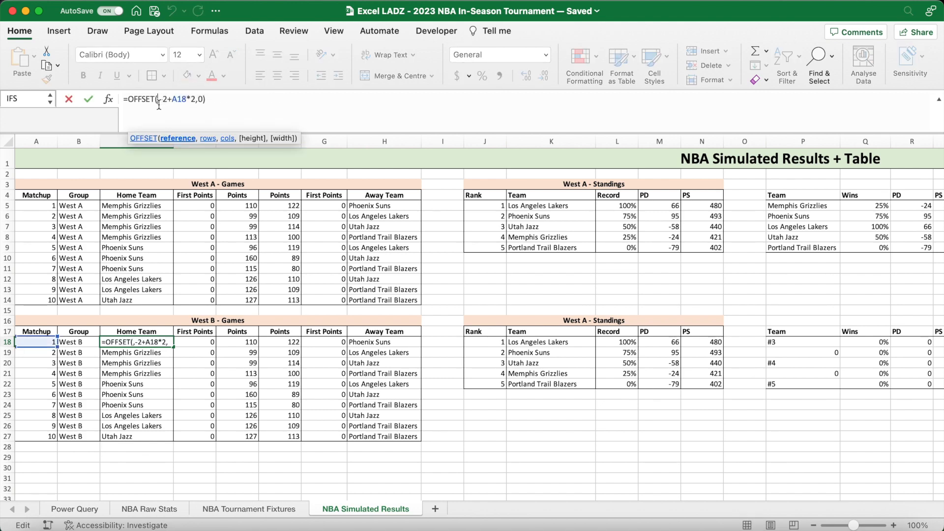
left_click(251, 509)
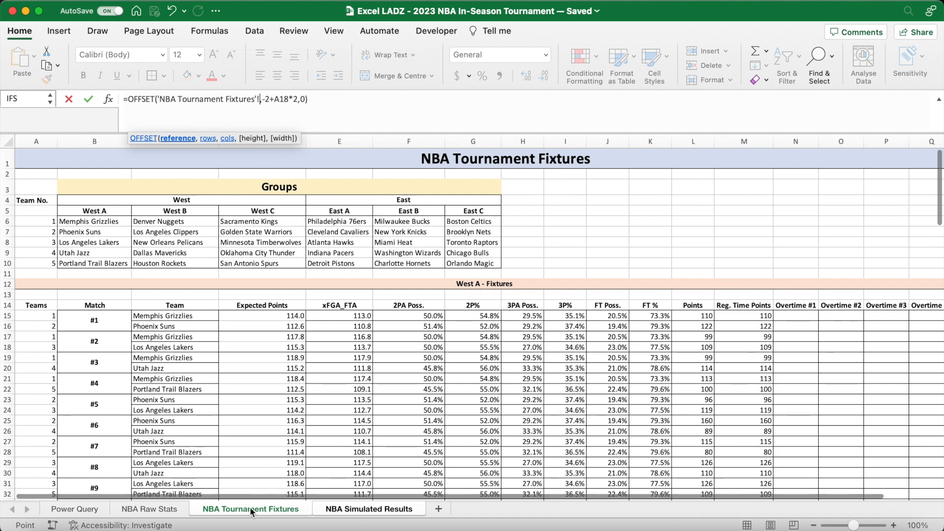
scroll(310, 395, "down", 5)
scroll(310, 396, "down", 3)
left_click(204, 357)
left_click_drag(204, 357, 203, 354)
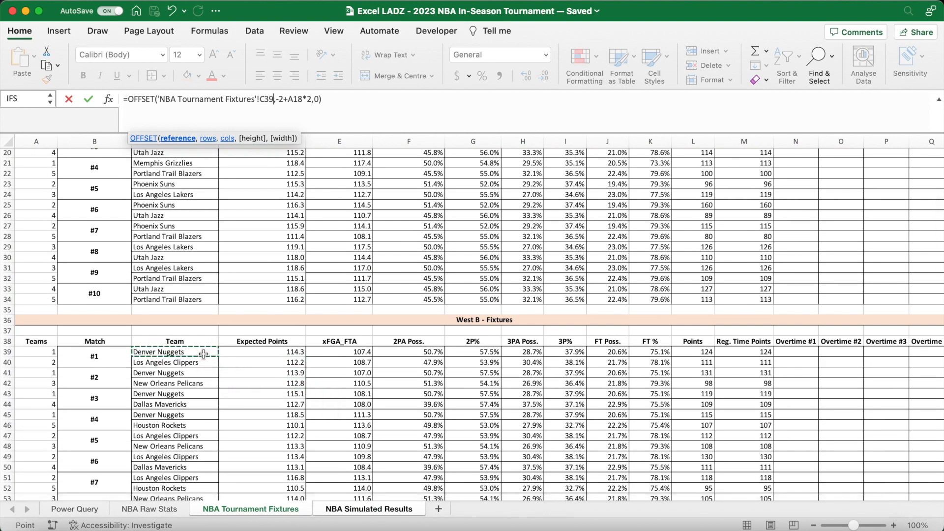
key("F4")
key("Return")
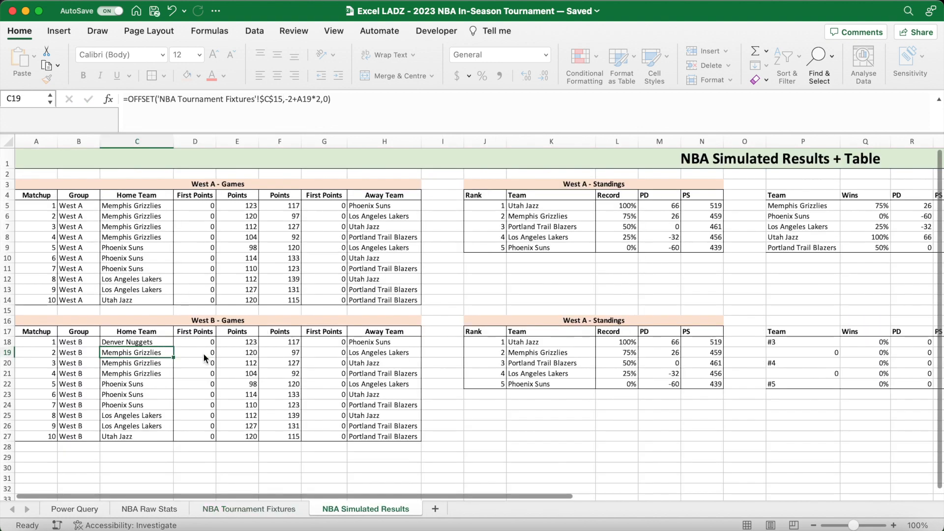
- Fill the home team formula from C18 down to C27 without formatting
left_click_drag(173, 346, 173, 437)
left_click(192, 450)
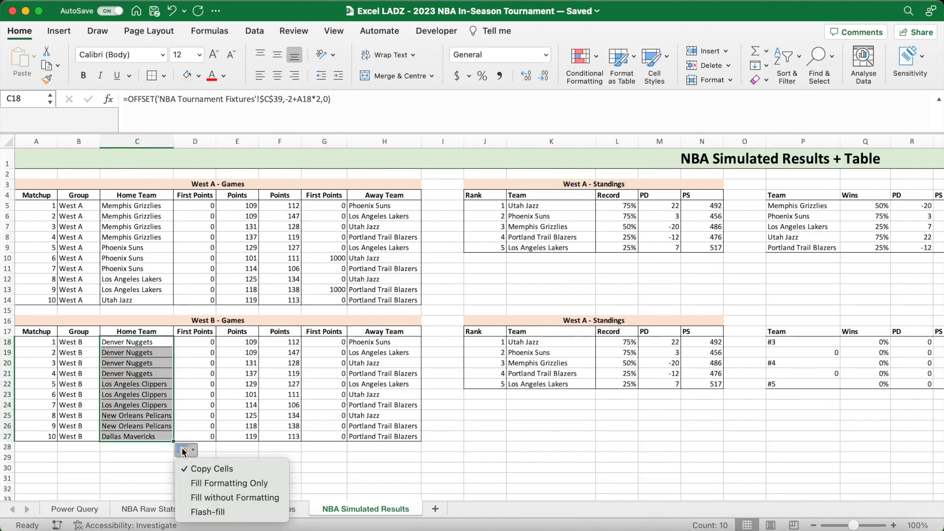
left_click(204, 497)
- Change the OFFSET reference for the home points in E18 to $L$39 and fill it down to E27 without formatting
left_click(239, 343)
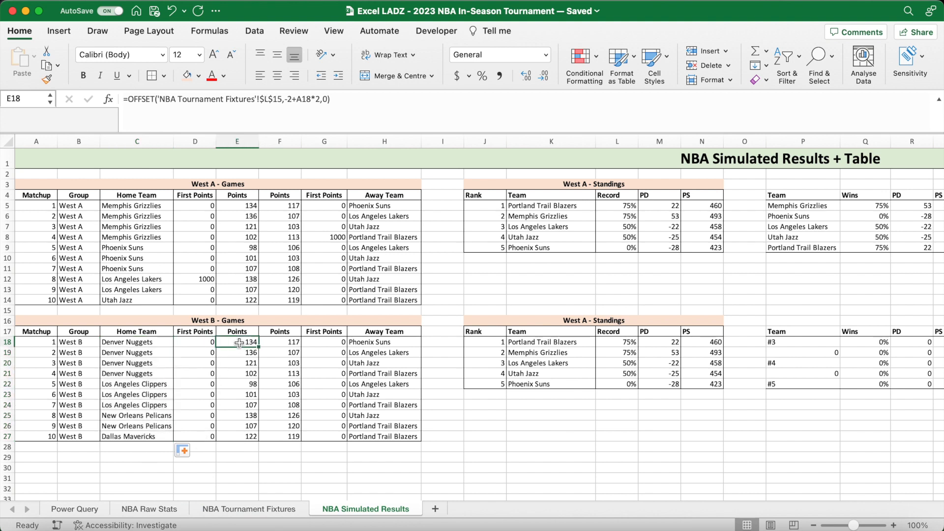
left_click(281, 102)
type(",")
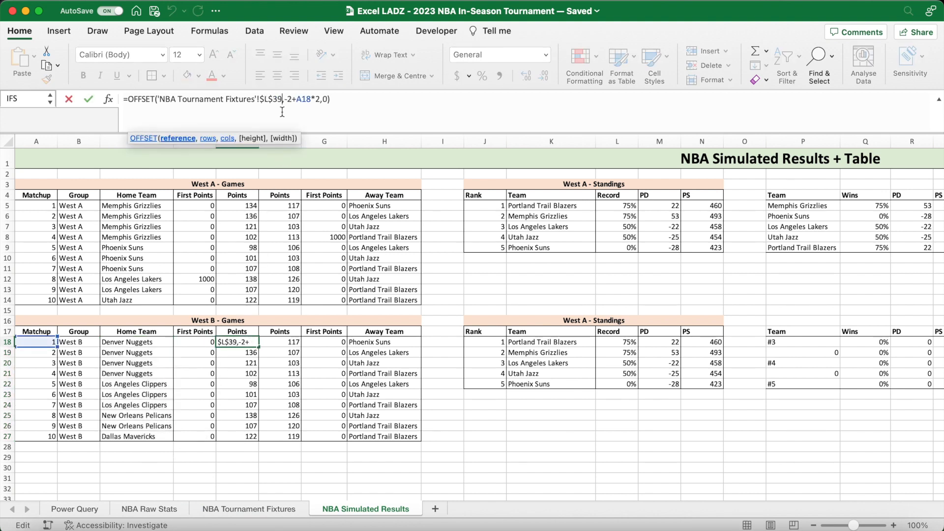
key("Return")
left_click(256, 343)
left_click_drag(258, 349, 264, 437)
left_click(268, 451)
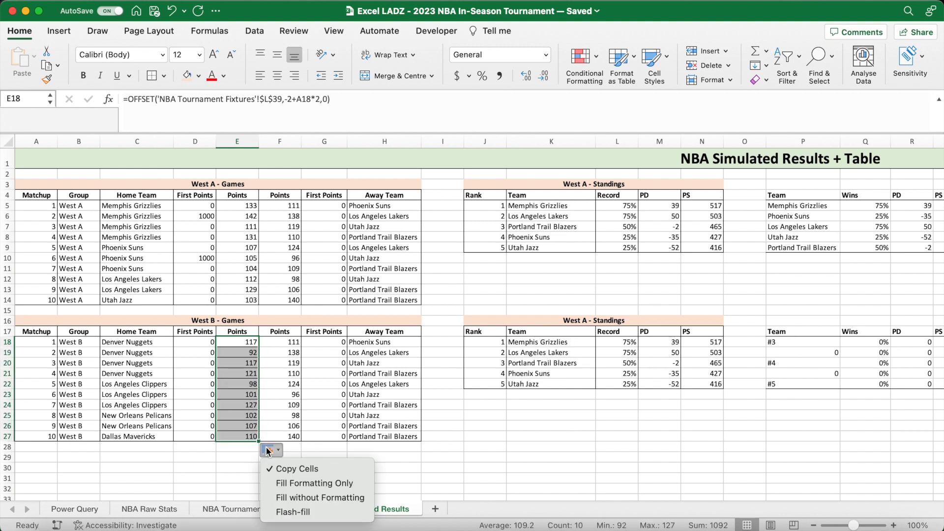
left_click(285, 497)
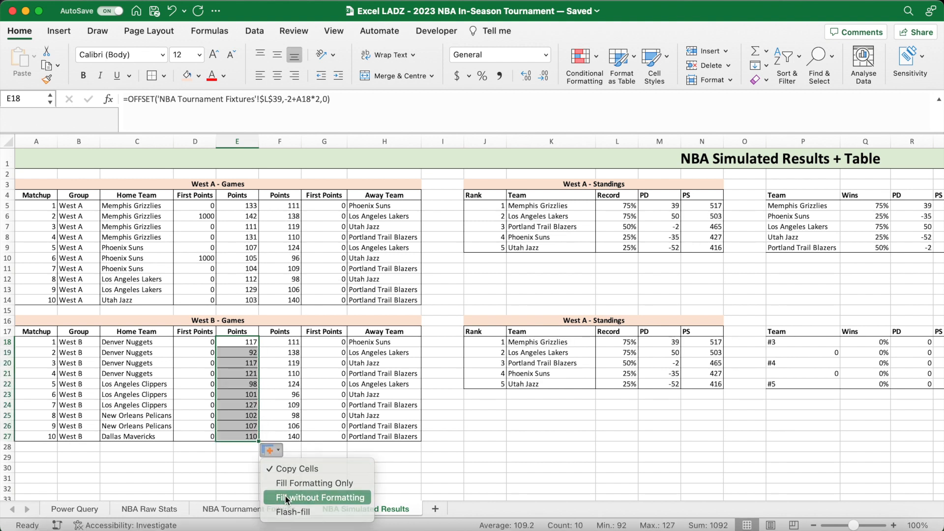
- Change the OFFSET reference for the away points in F18 to $L$40 and fill it down to F27 without formatting
left_click(289, 343)
left_click(284, 100)
key("BackSpace")
key("BackSpace")
type("40")
key("Return")
left_click(295, 344)
left_click_drag(301, 349, 301, 438)
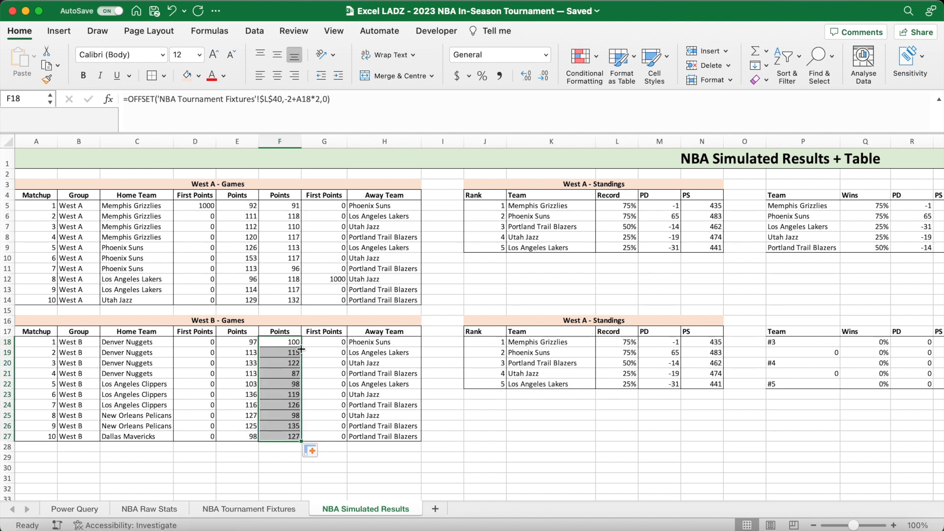
left_click(314, 450)
left_click(347, 500)
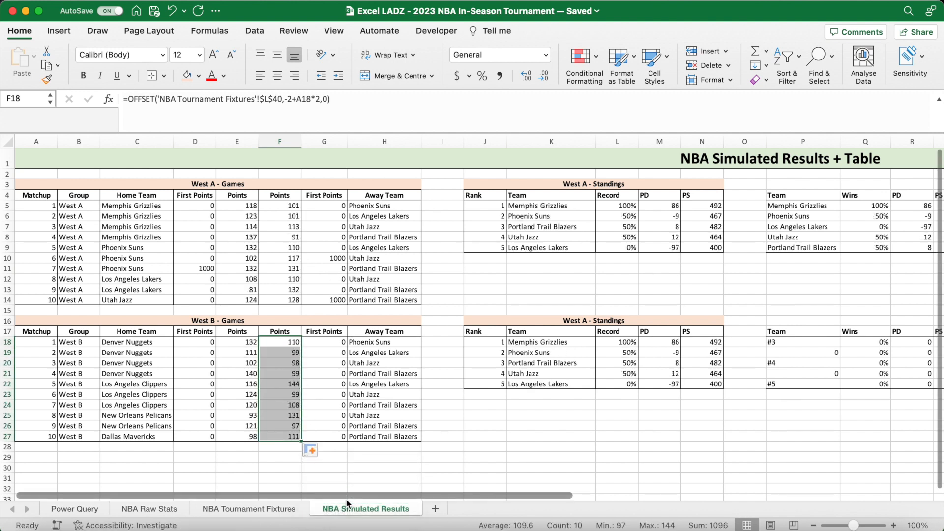
- Change the OFFSET reference for the away team in H18 to $C$40 and fill it down to H27 without formatting
left_click(373, 345)
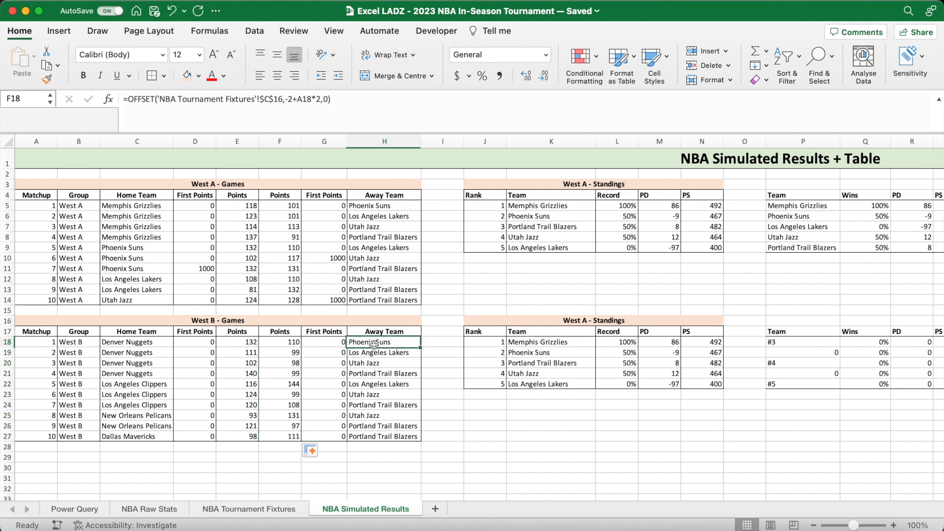
double_click(281, 99)
type("40")
key("ctrl+Return")
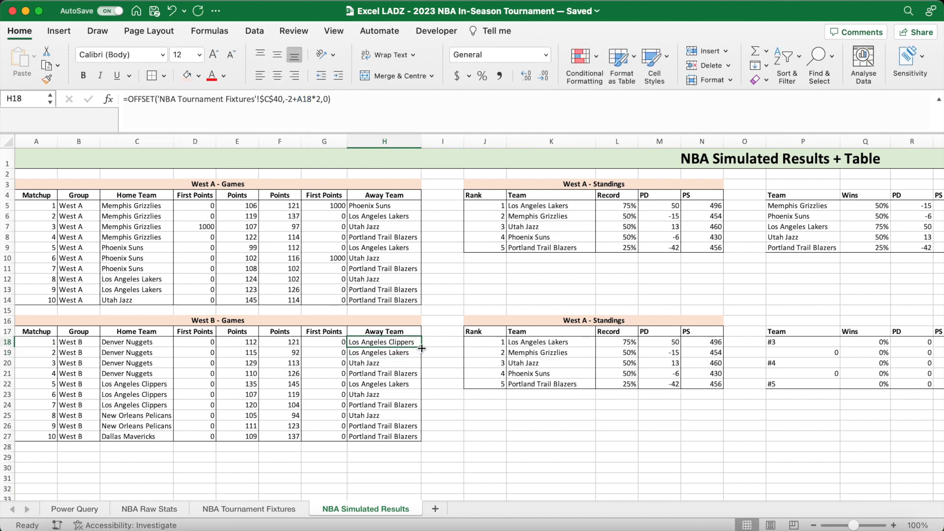
double_click(422, 349)
left_click(433, 450)
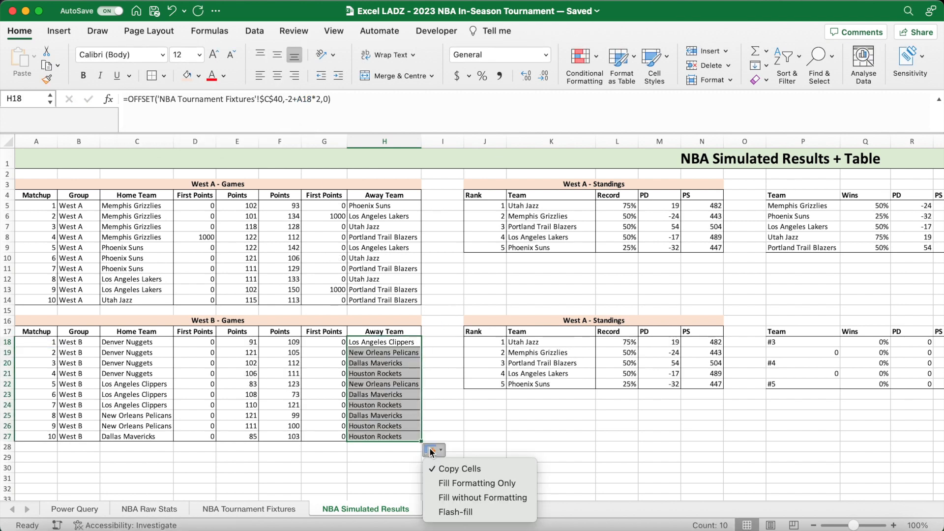
left_click(447, 498)
left_click(465, 454)
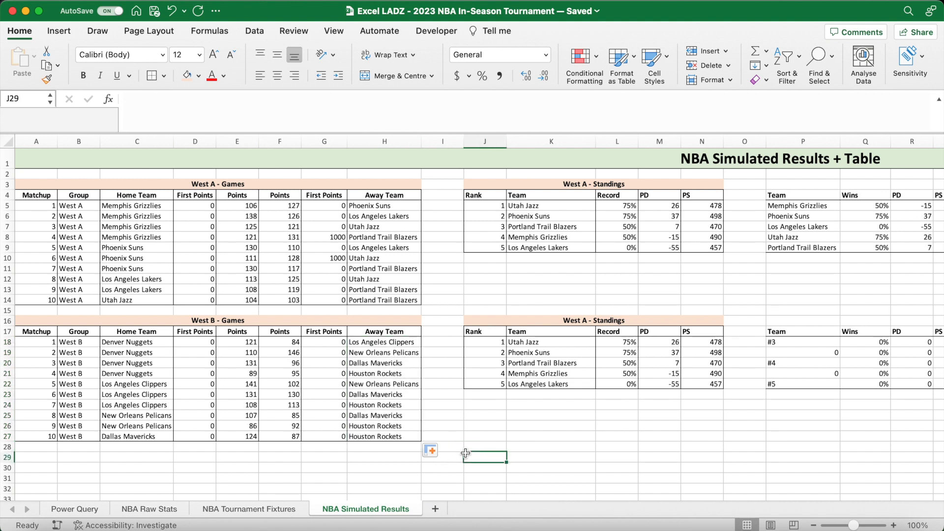
left_click_drag(211, 332, 211, 438)
left_click_drag(322, 332, 322, 438)
left_click(511, 433)
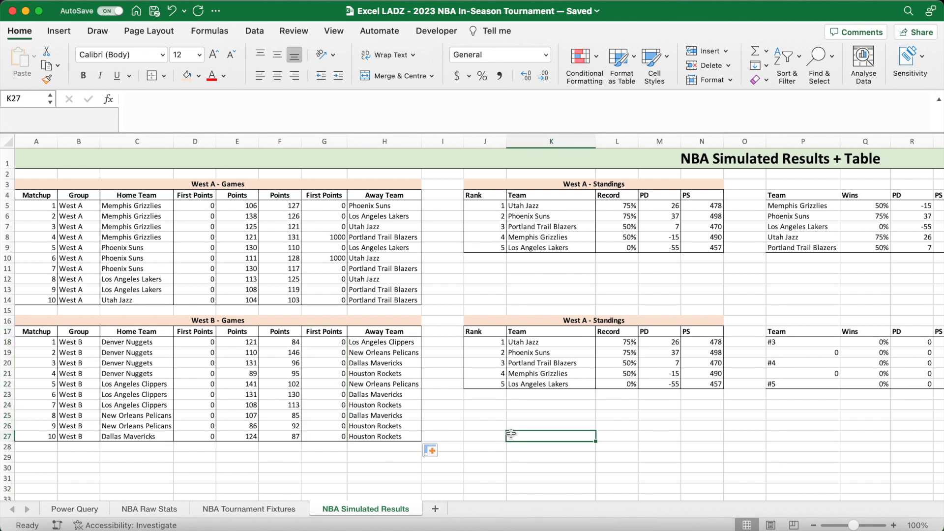
- Replace the helper table's team list formula in P18 with a reference to the West B teams, 'NBA Tournament Fixtures'!C6:C10
scroll(738, 423, "right", 5)
left_click(590, 343)
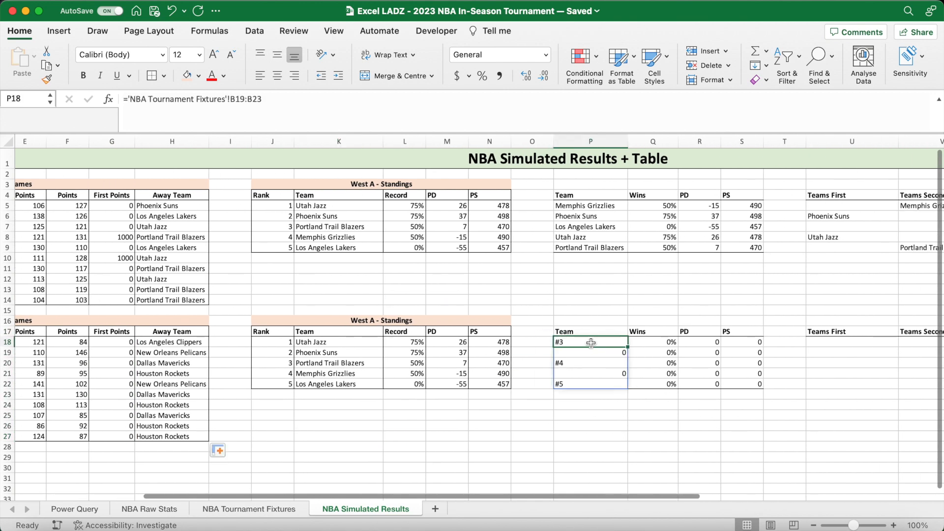
type("=")
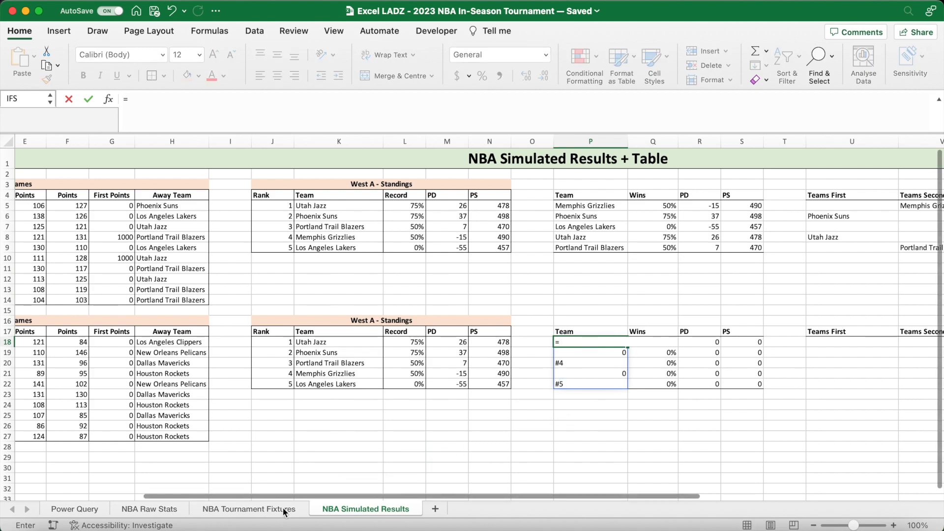
left_click(249, 509)
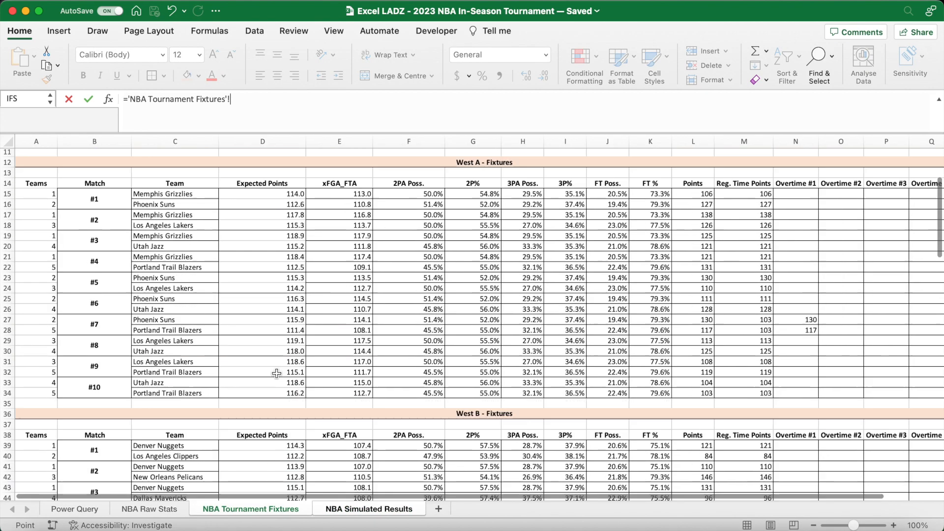
scroll(276, 374, "up", 5)
left_click_drag(157, 222, 195, 264)
key("Return")
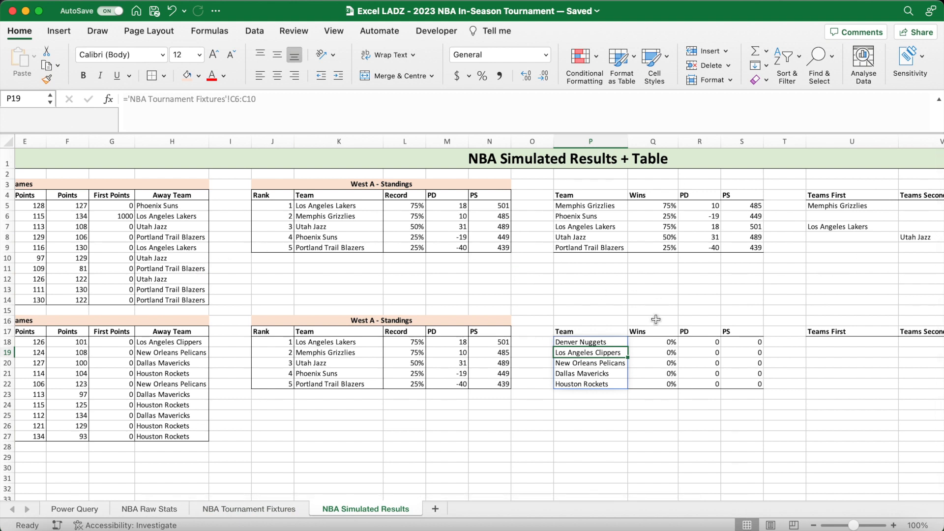
- In the Wins formula in Q18, replace the home points range of the first SUMPRODUCT with $E$18:$E$27
left_click(648, 344)
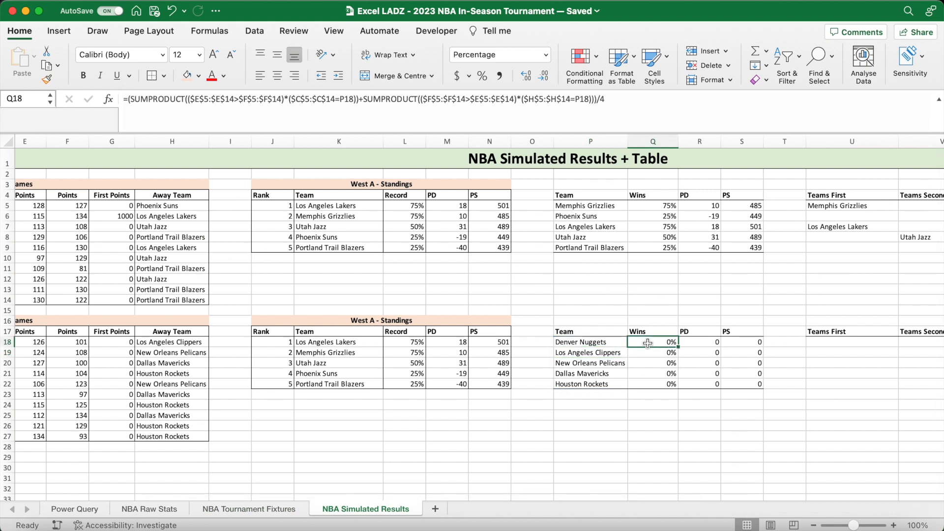
left_click(387, 99)
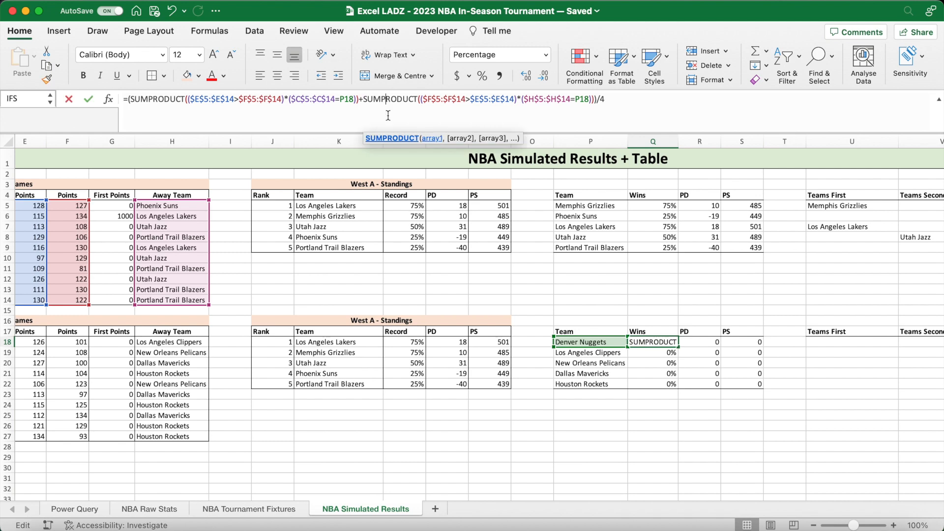
scroll(386, 272, "left", 5)
scroll(386, 272, "left", 2)
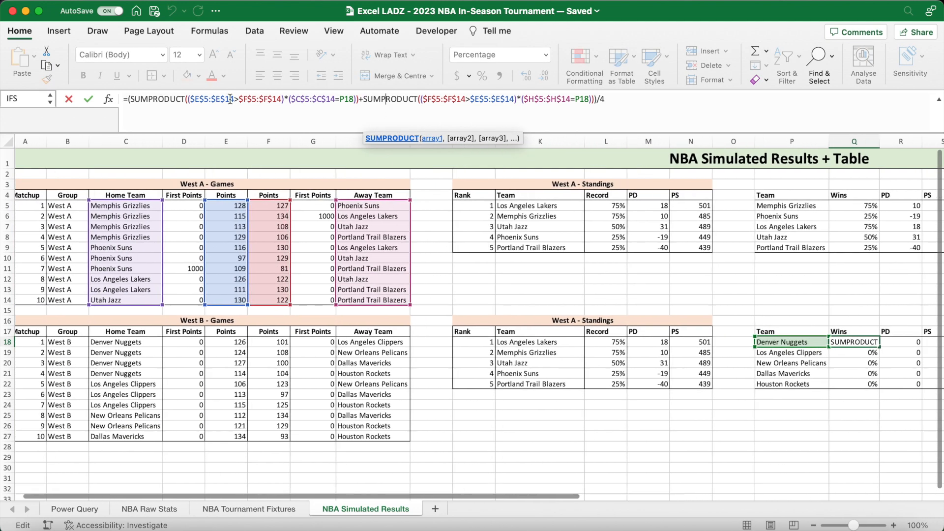
left_click_drag(234, 102, 204, 102)
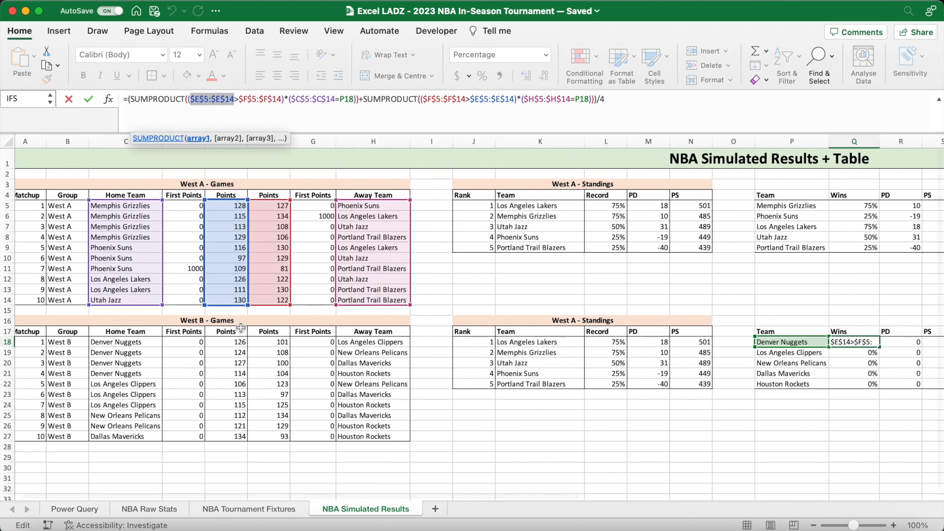
left_click_drag(231, 342, 231, 437)
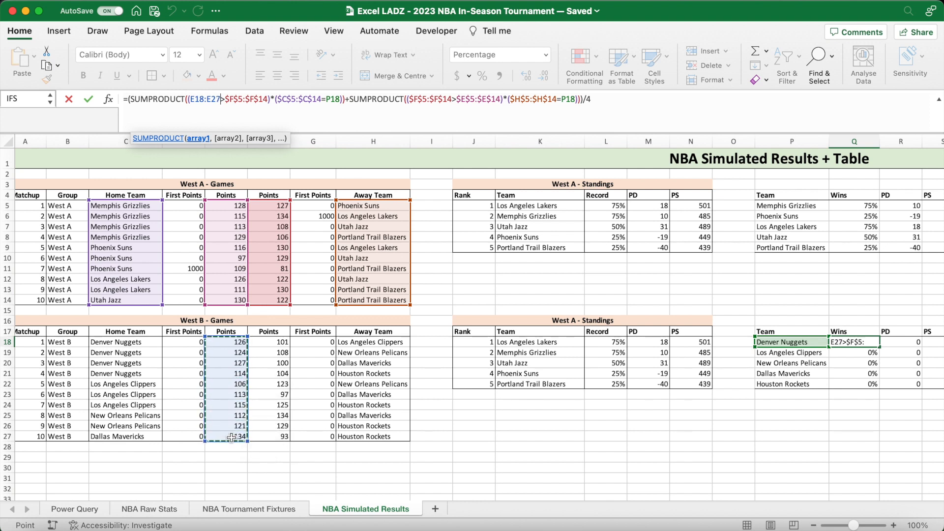
key("F4")
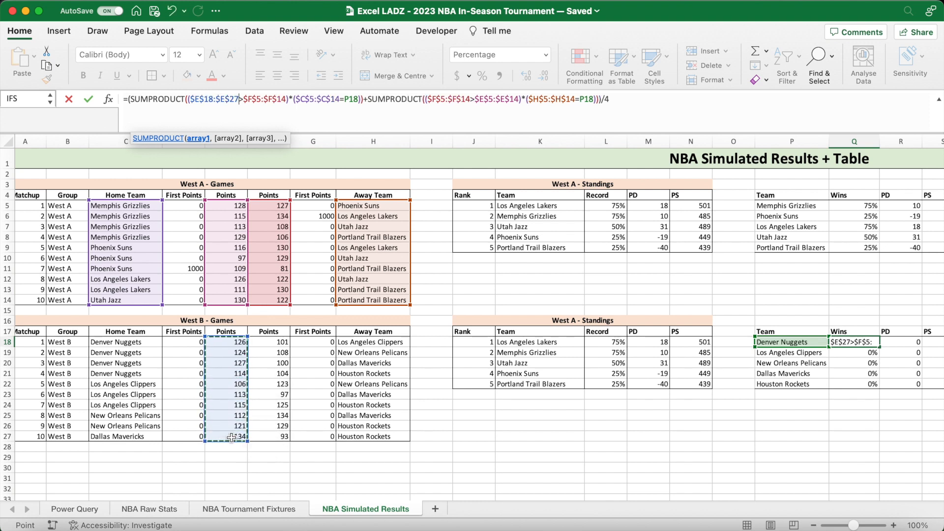
- In the first SUMPRODUCT of Q18, change the away points range to $F$18:$F$27 and the home team range to $C$18:$C$27
double_click(210, 99)
left_click(240, 102)
key("BackSpace")
type("18")
double_click(288, 99)
type("27")
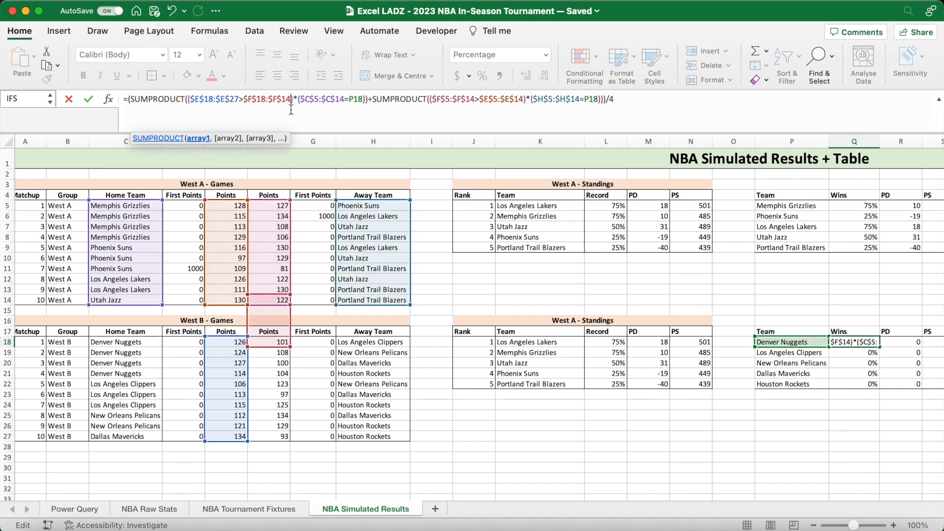
key("BackSpace")
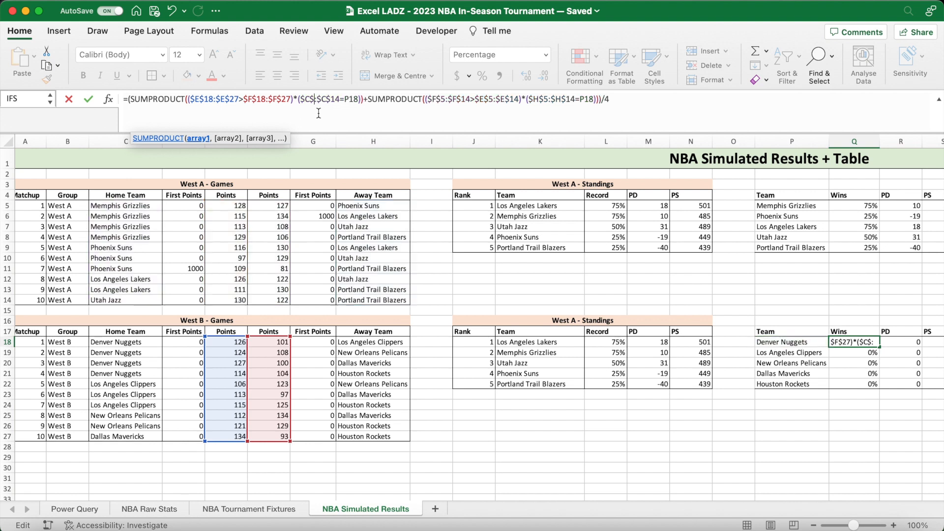
type("18:")
double_click(349, 102)
type("27")
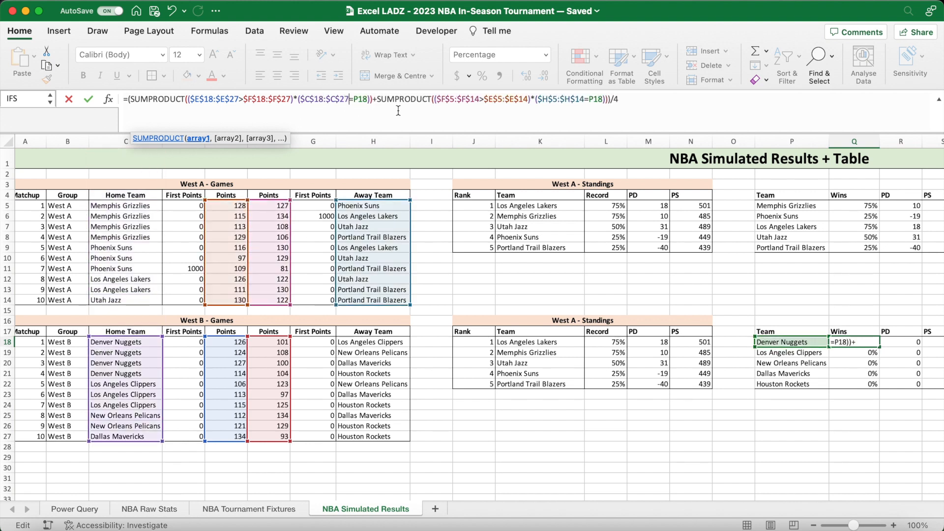
- In the second SUMPRODUCT of Q18, change the away points range to $F$18:$F$27
double_click(450, 101)
type("18")
left_click(485, 99)
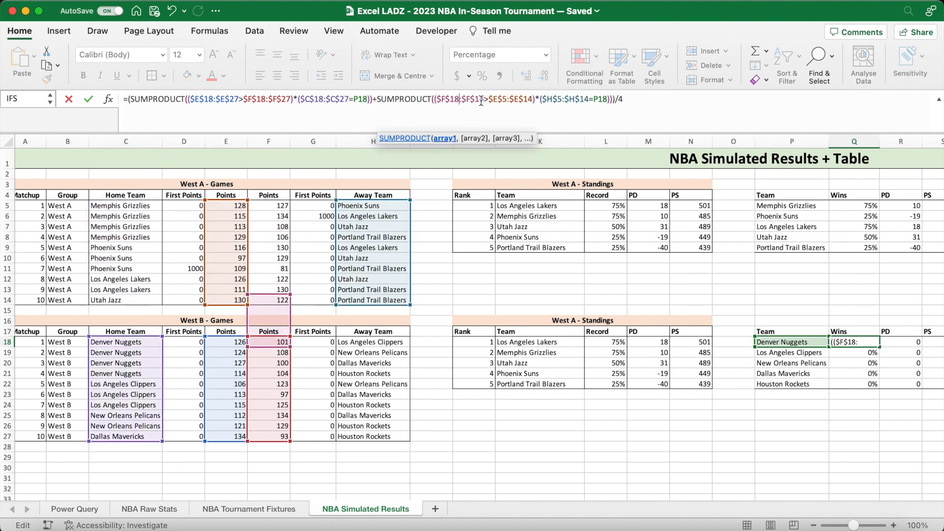
key("BackSpace")
key("BackSpace")
type("27")
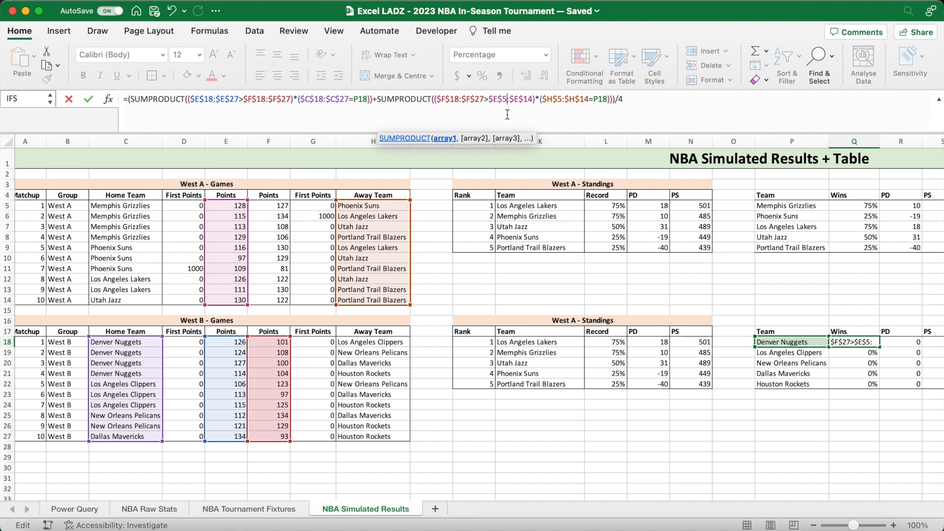
- Change the home points range in the second SUMPRODUCT of Q18 to $E$18:$E$27
key("BackSpace")
type("18")
left_click(537, 101)
key("BackSpace")
key("BackSpace")
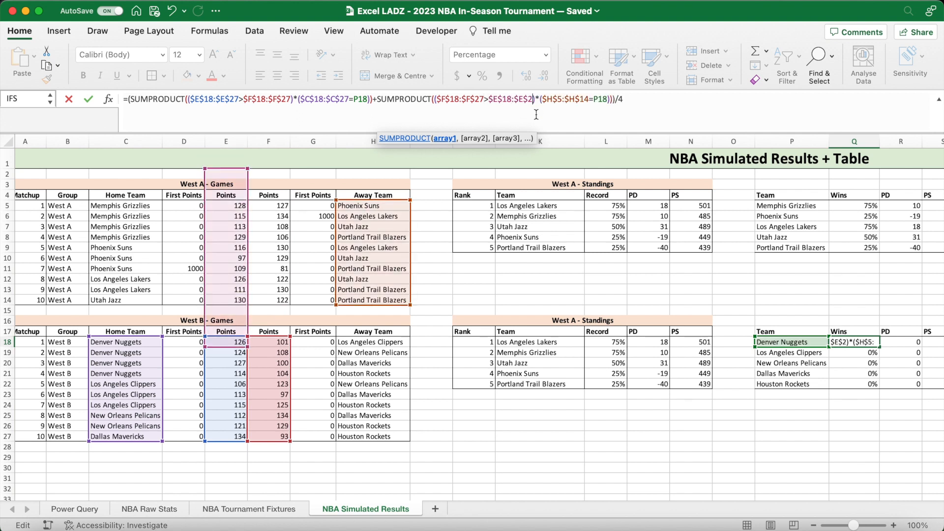
type("27")
- Change the away team range in the second SUMPRODUCT of Q18 to $H$18:$H$27 and enter the formula
key("BackSpace")
type("18")
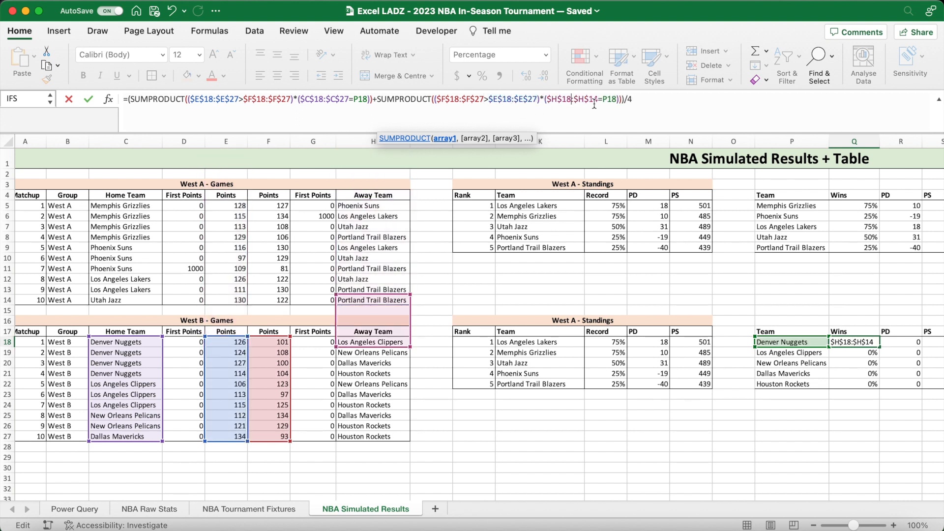
left_click(597, 101)
key("BackSpace")
key("BackSpace")
type("27")
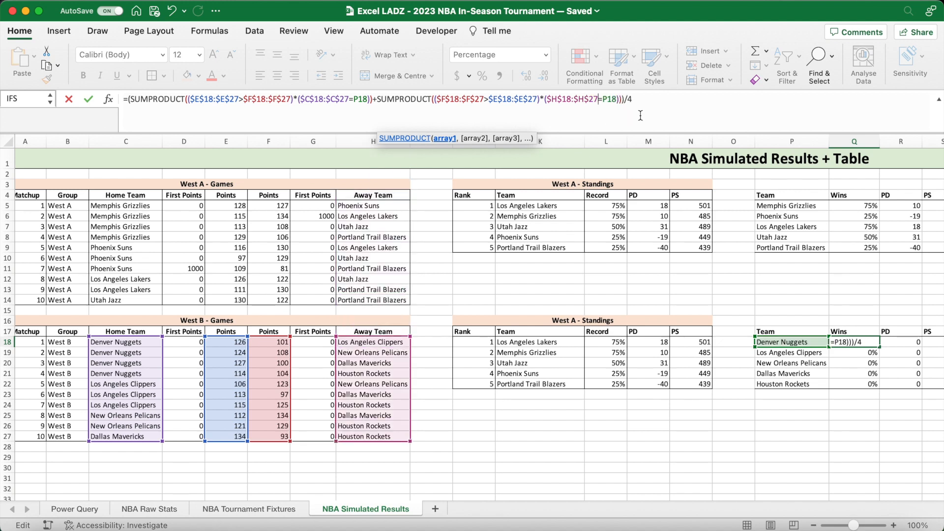
key("Return")
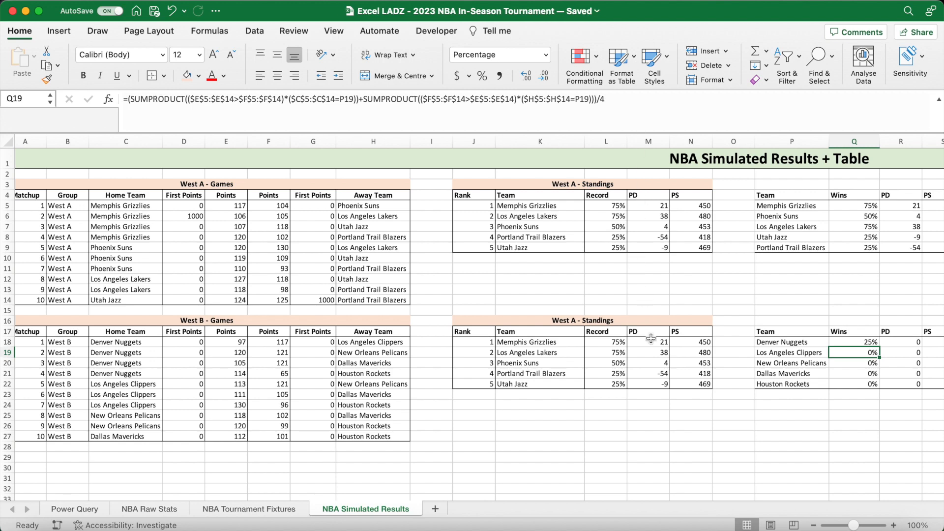
- Fill the Wins formula from Q18 down to Q22
scroll(708, 340, "right", 3)
left_click(758, 336)
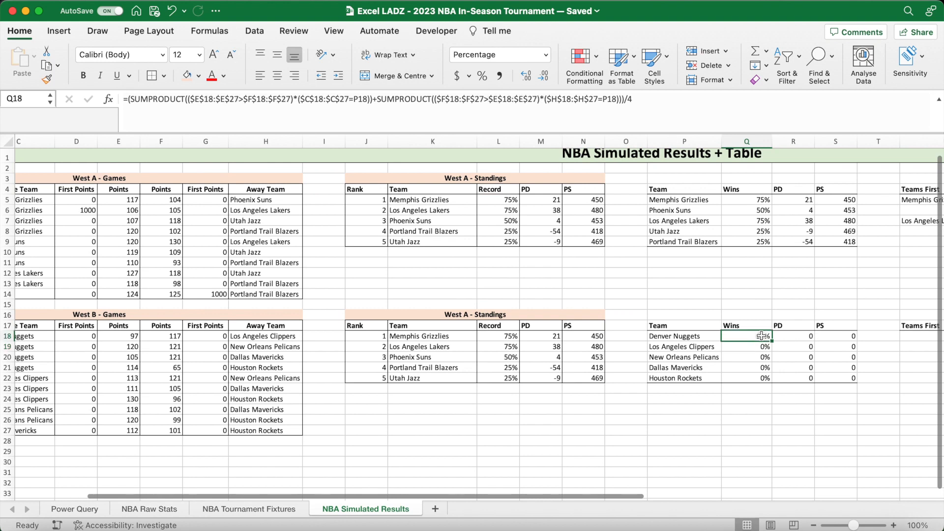
left_click_drag(773, 341, 767, 378)
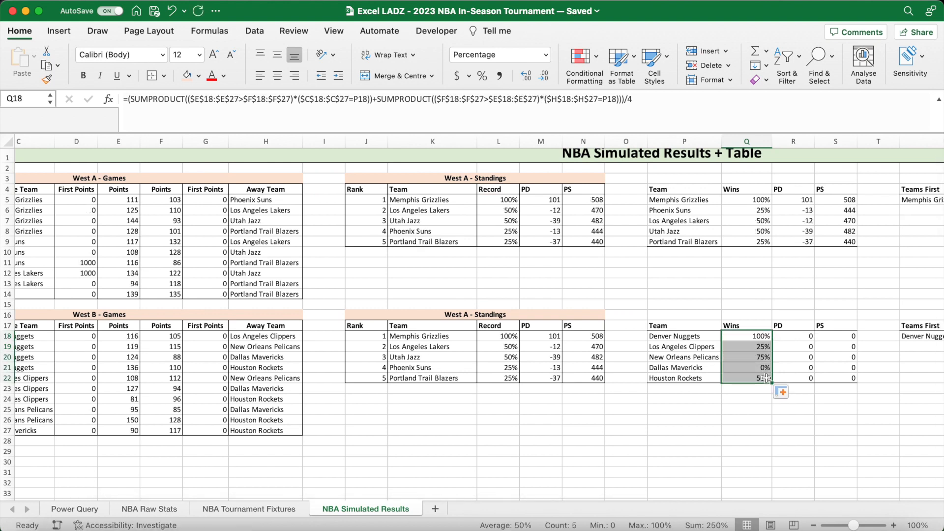
- In the PD formula in R18, change the home team range of the first SUMIF to $C$18:$C$27
left_click(786, 338)
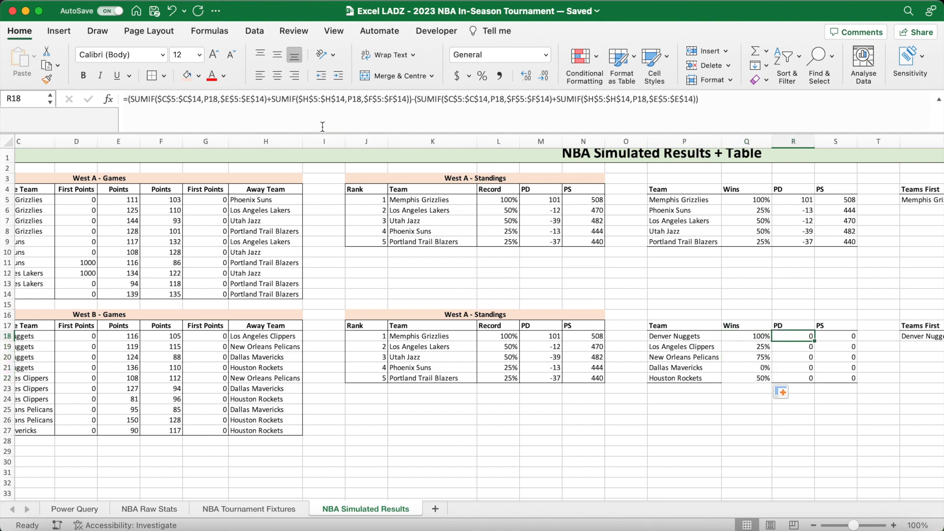
left_click(175, 101)
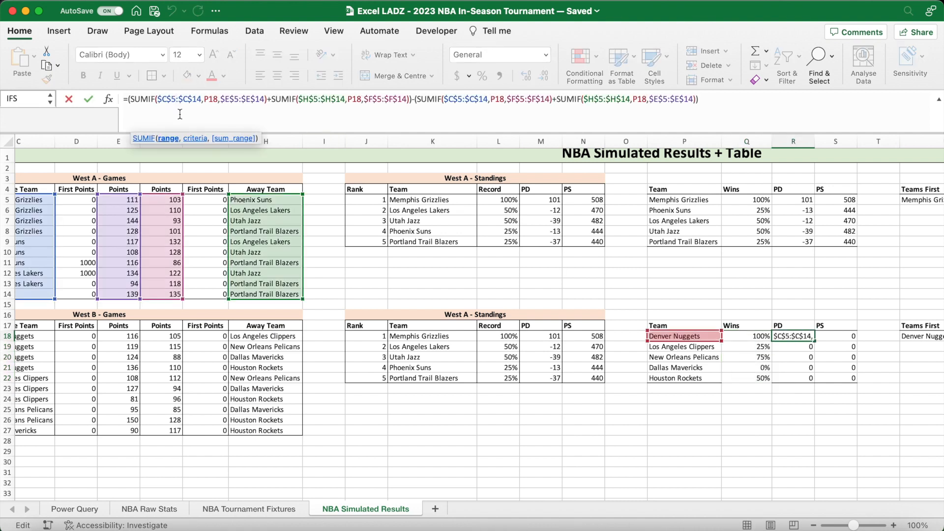
key("BackSpace")
type("18")
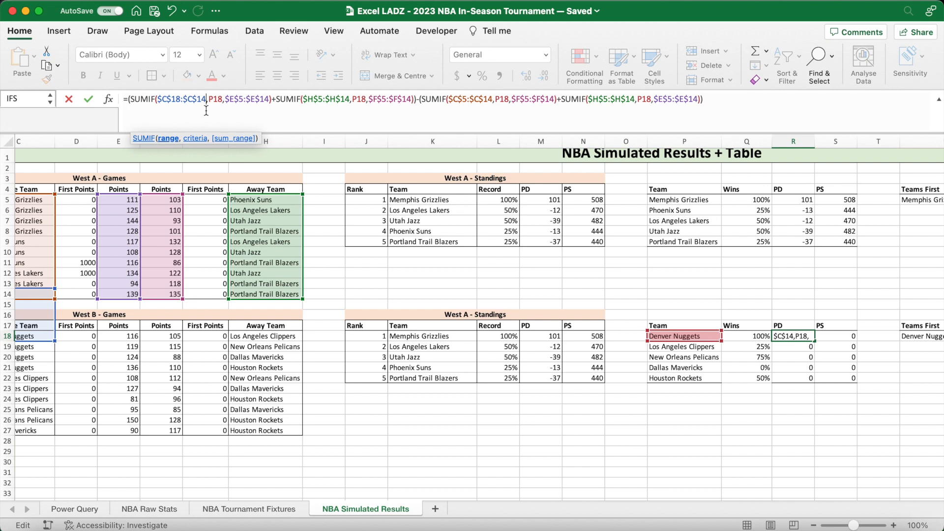
key("BackSpace")
key("BackSpace")
type("27")
- Change the home points sum range in the first SUMIF of R18 to $E$18:$E$27
left_click(242, 101)
key("BackSpace")
type("18")
left_click(273, 101)
key("BackSpace")
key("BackSpace")
type("27")
- In the second SUMIF of R18, change the away team range to $H$18:$H$27
left_click(323, 101)
key("BackSpace")
type("18")
left_click(358, 101)
key("BackSpace")
key("BackSpace")
type("27")
- Change the away points sum range in the second SUMIF of R18 to $F$18:$F$27
left_click(395, 101)
key("BackSpace")
type("18")
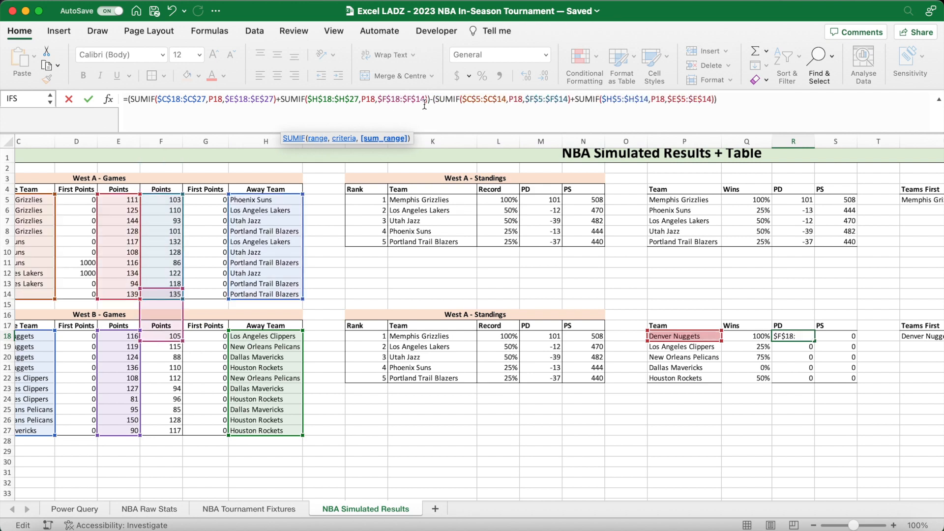
key("BackSpace")
key("BackSpace")
type("27")
- In the third SUMIF of R18, change the home team range to $C$18:$C$27
left_click(480, 101)
key("BackSpace")
type("18")
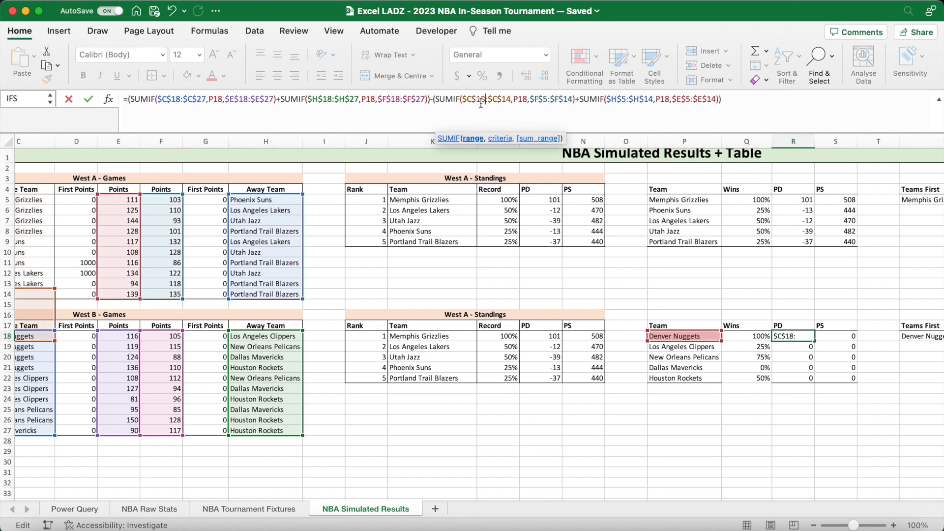
left_click(511, 101)
key("BackSpace")
key("BackSpace")
type("27")
- Change the away points sum range in the third SUMIF of R18 to $F$18:$F$27
left_click(546, 101)
key("BackSpace")
type("18")
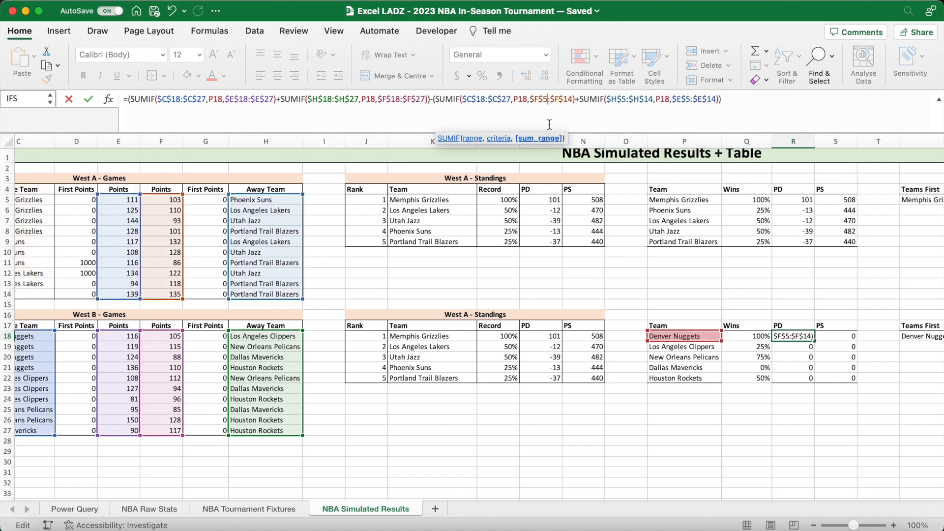
left_click(577, 101)
key("BackSpace")
key("BackSpace")
type("27")
- In the fourth SUMIF of R18, change the away team range to $H$18:$H$27
left_click(631, 101)
key("BackSpace")
type("18")
left_click(663, 101)
key("BackSpace")
key("BackSpace")
type("27")
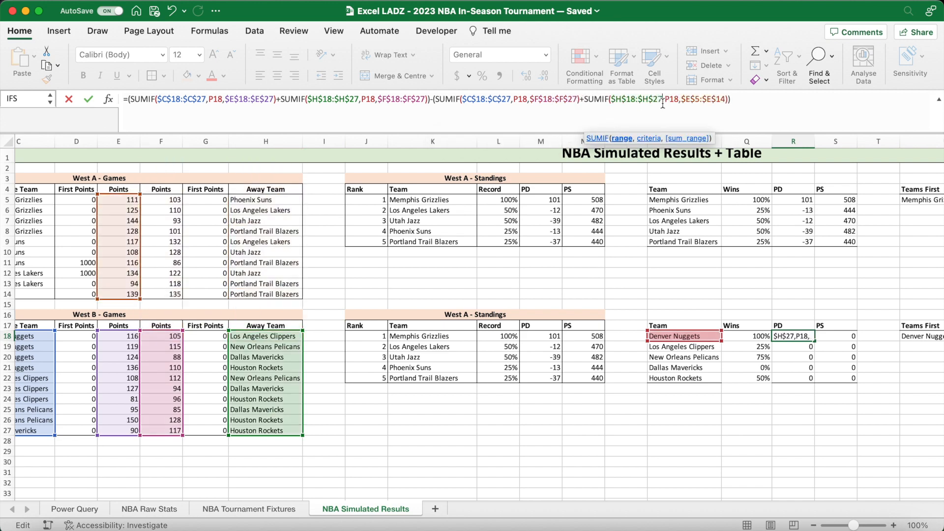
- Change the home points sum range in the fourth SUMIF of R18 to $E$18:$E$27 and fill the PD formula down to R22
left_click(700, 101)
key("BackSpace")
type("18")
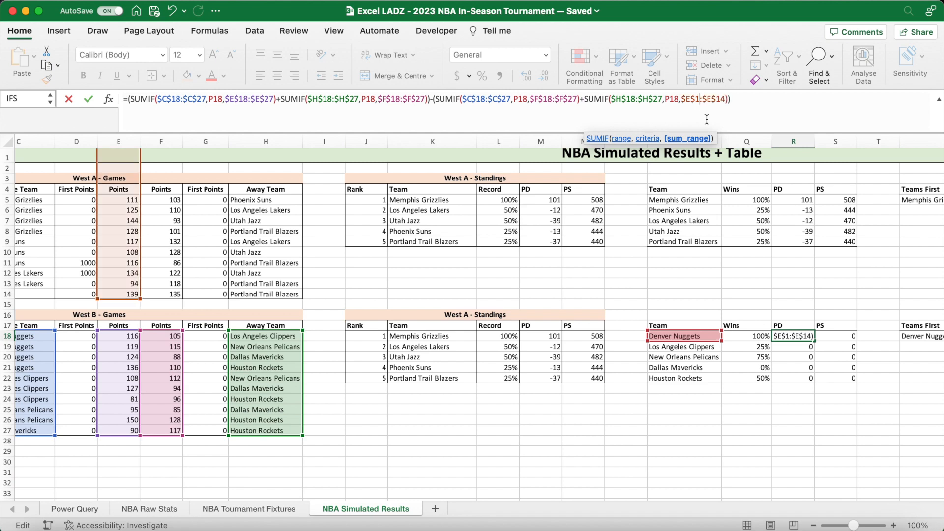
key("BackSpace")
key("BackSpace")
type("27")
key("Return")
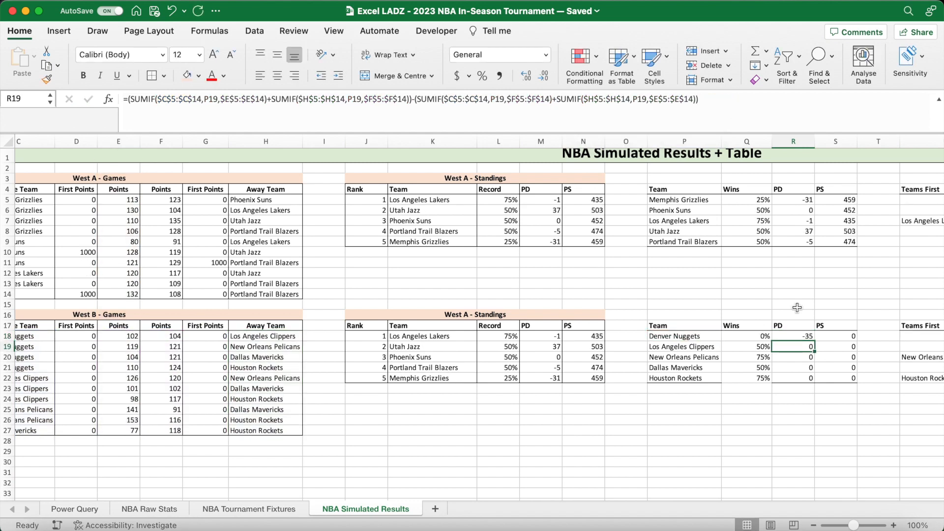
left_click(807, 338)
left_click_drag(814, 340, 813, 380)
- In the PS formula in S18, change the home team range of the first SUMIF to $C$18:$C$27
left_click(836, 339)
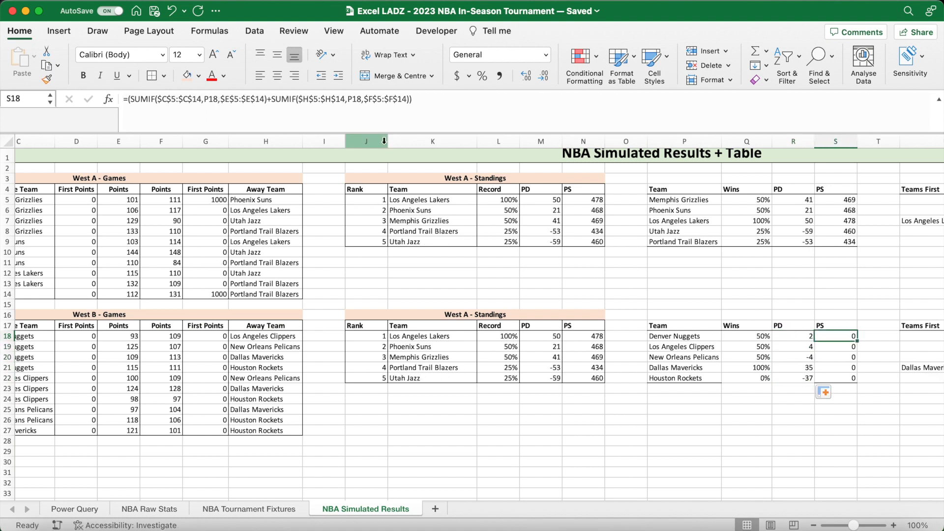
left_click(176, 100)
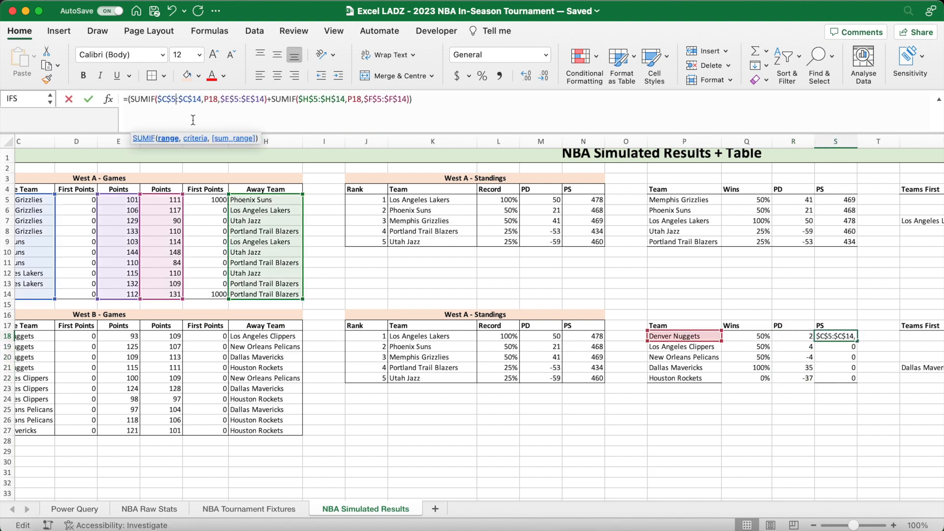
key("BackSpace")
type("18")
key("BackSpace")
key("BackSpace")
type("27")
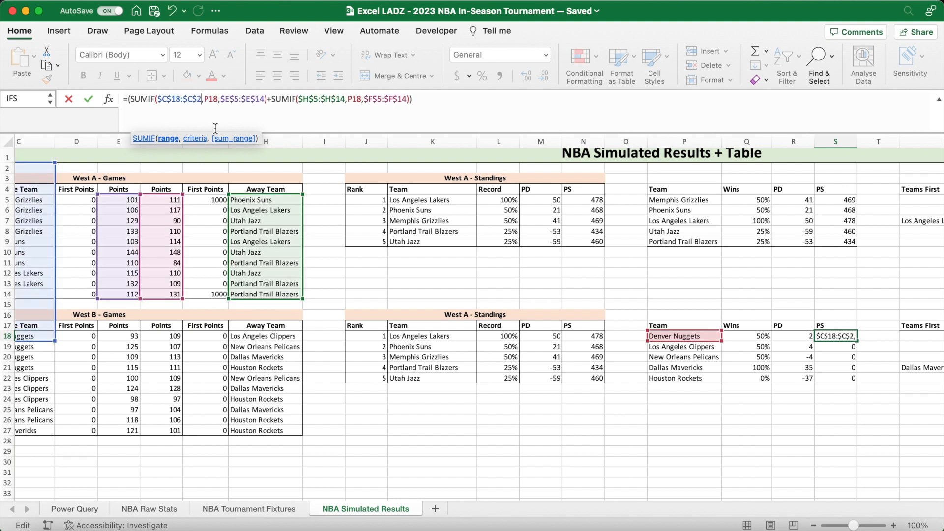
- Change the home points sum range in the first SUMIF of S18 to $E$18:$E$27
left_click(241, 99)
key("BackSpace")
type("18")
key("BackSpace")
key("BackSpace")
type("27")
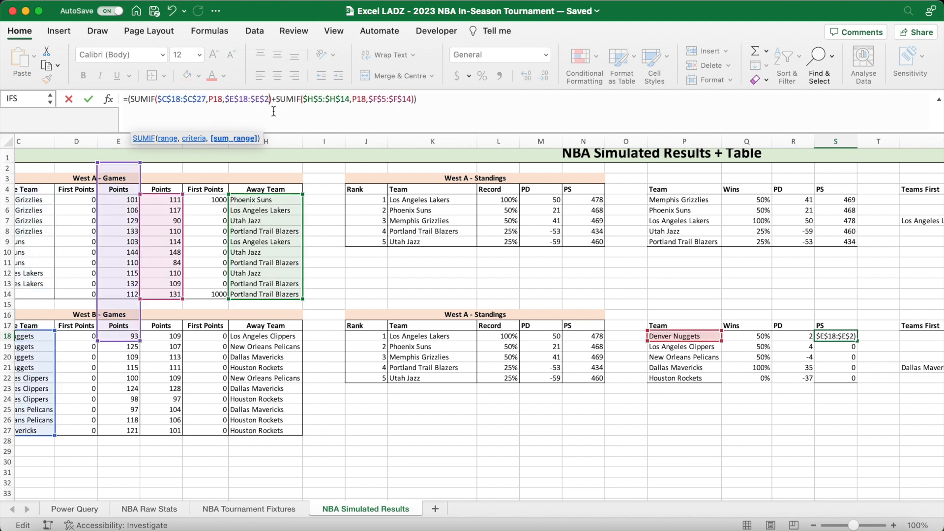
- In the second SUMIF of S18, change the away team range to $H$18:$H$27
left_click(327, 99)
key("BackSpace")
type("18")
left_click(360, 99)
key("BackSpace")
key("BackSpace")
type("27")
- Change the away points sum range in the second SUMIF of S18 to $F$18:$F$27 and fill the PS formula down to S22
left_click(395, 99)
key("BackSpace")
type("18")
key("BackSpace")
key("BackSpace")
type("27")
key("Return")
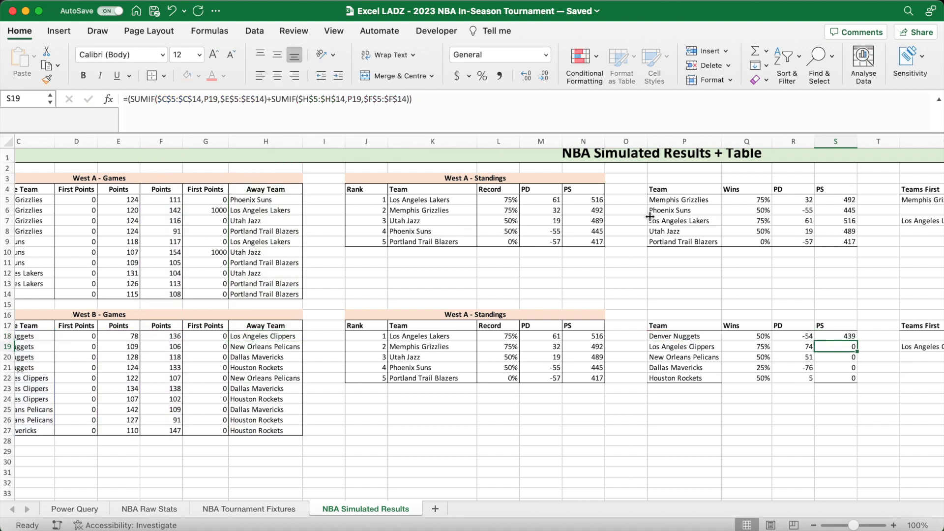
left_click(851, 335)
left_click_drag(861, 339, 861, 381)
- Add a bottom border to the last row of the West B helper table, P22:S22
left_click_drag(708, 378, 858, 379)
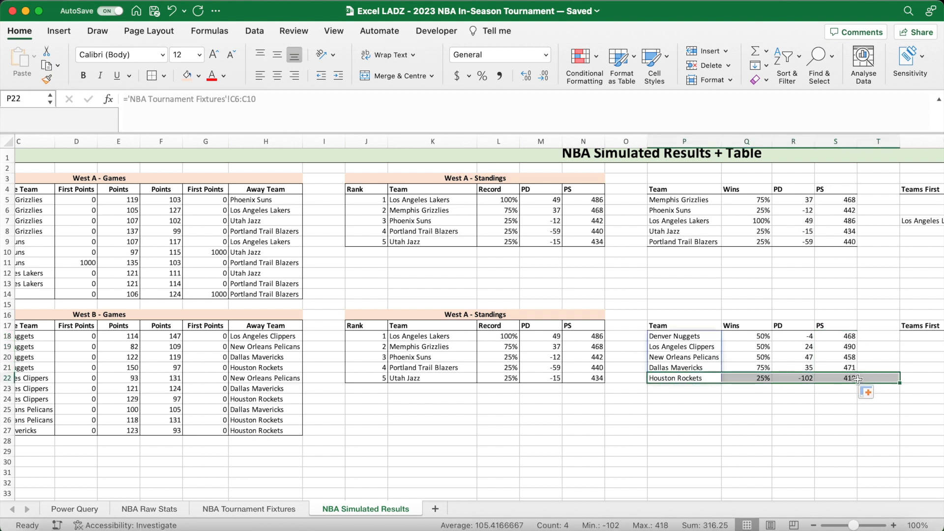
left_click_drag(713, 376, 824, 376)
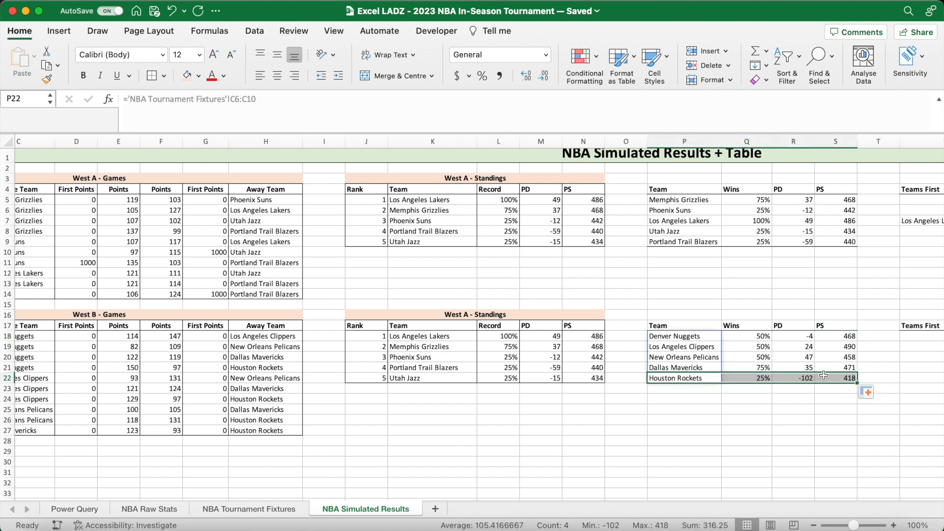
left_click(164, 78)
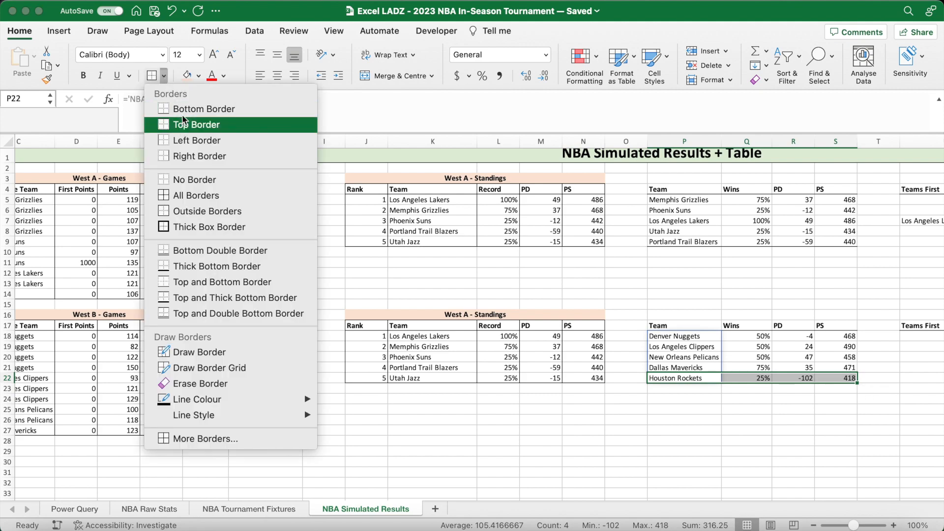
left_click(181, 111)
left_click(836, 399)
- In the Teams First formula in U18, change the MAX range to $Q$18:$Q$22 and fill it down to U22
scroll(838, 399, "right", 10)
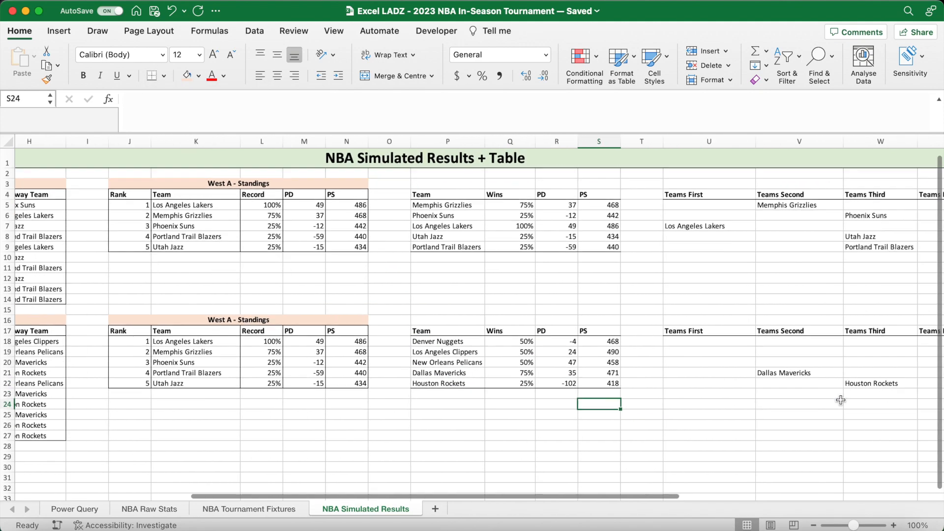
left_click(594, 346)
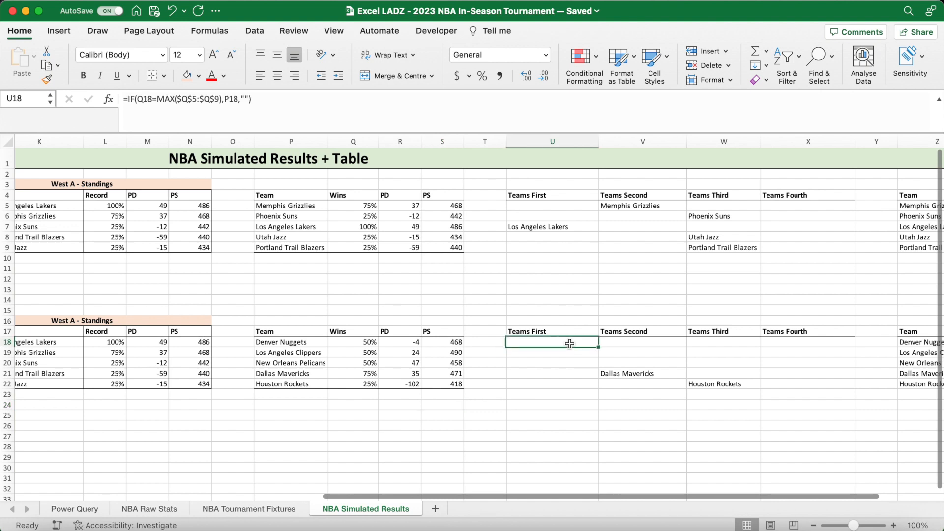
left_click(277, 103)
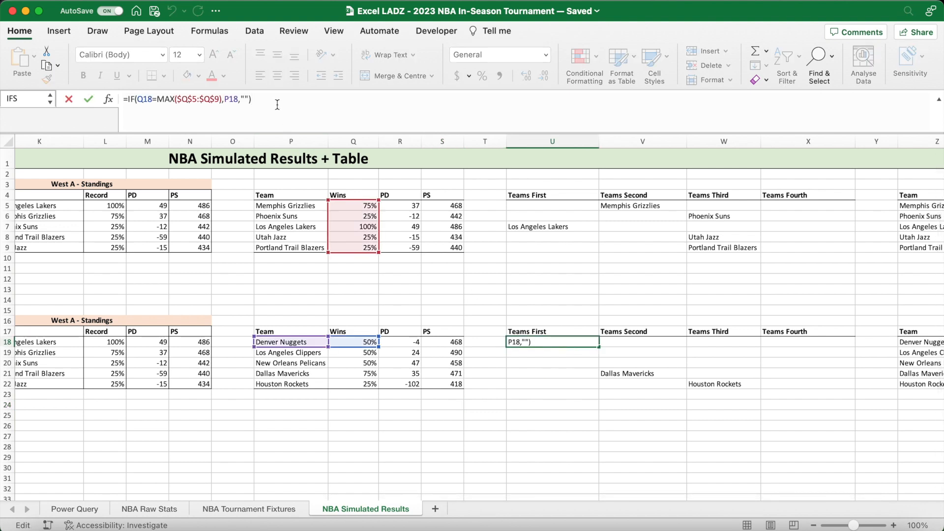
left_click_drag(210, 101, 176, 101)
left_click_drag(353, 342, 351, 383)
key("F4")
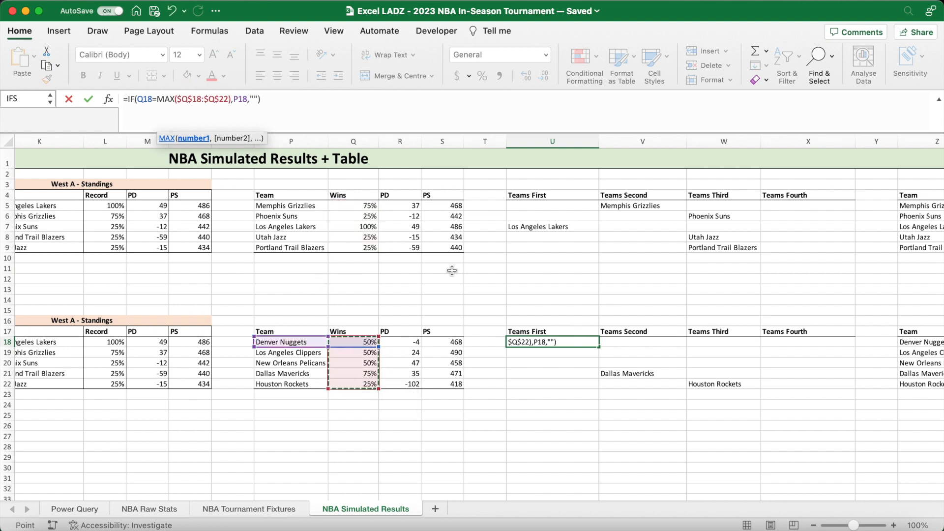
key("Return")
left_click_drag(599, 347, 592, 386)
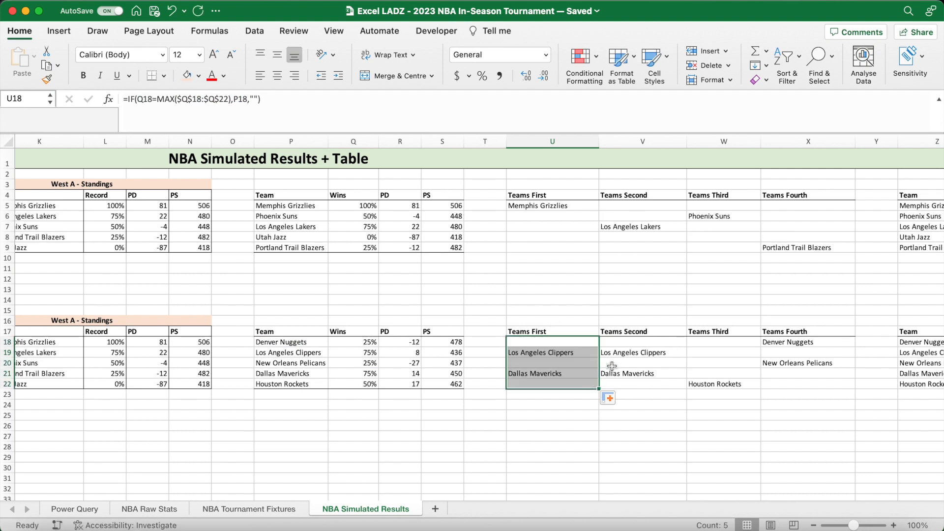
- In the Teams Second formula in V18, change the LARGE array range to $Q$18:$Q$22
left_click(623, 344)
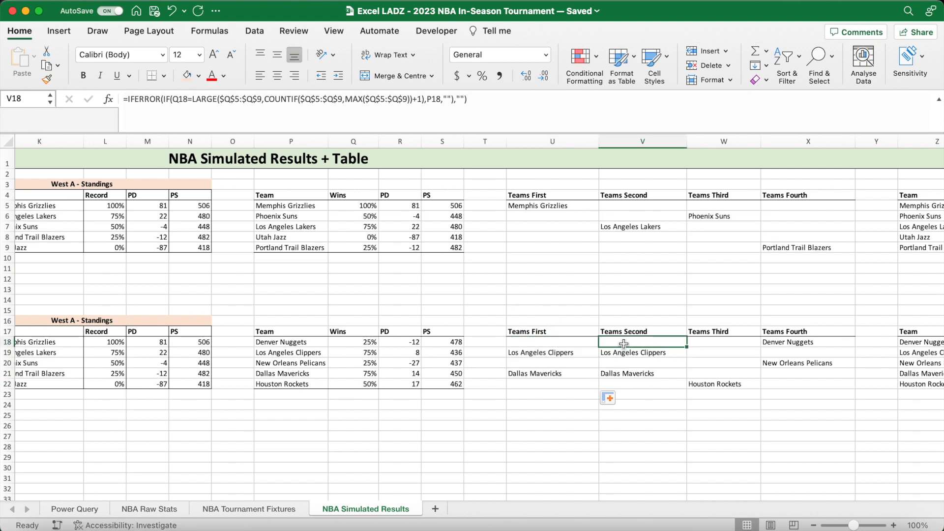
left_click(240, 100)
key("BackSpace")
type("18")
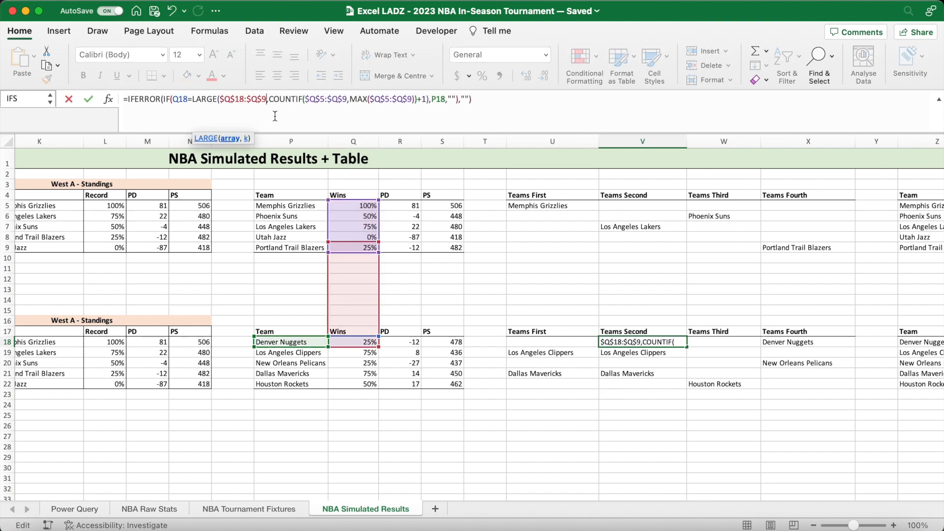
key("BackSpace")
type("22")
- Change the COUNTIF range and the MAX range in the V18 formula to $Q$18:$Q$22
left_click(329, 100)
key("BackSpace")
type("18")
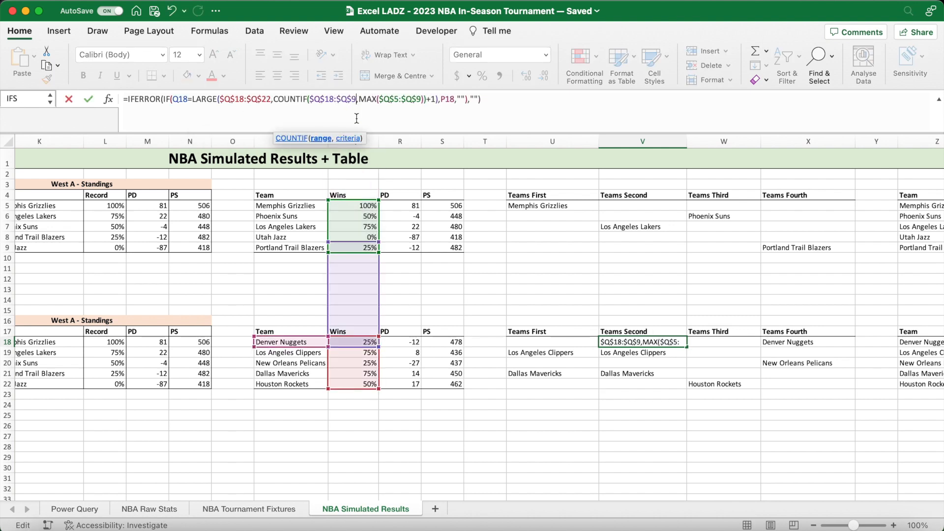
key("BackSpace")
type("22")
left_click(398, 100)
key("BackSpace")
type("18")
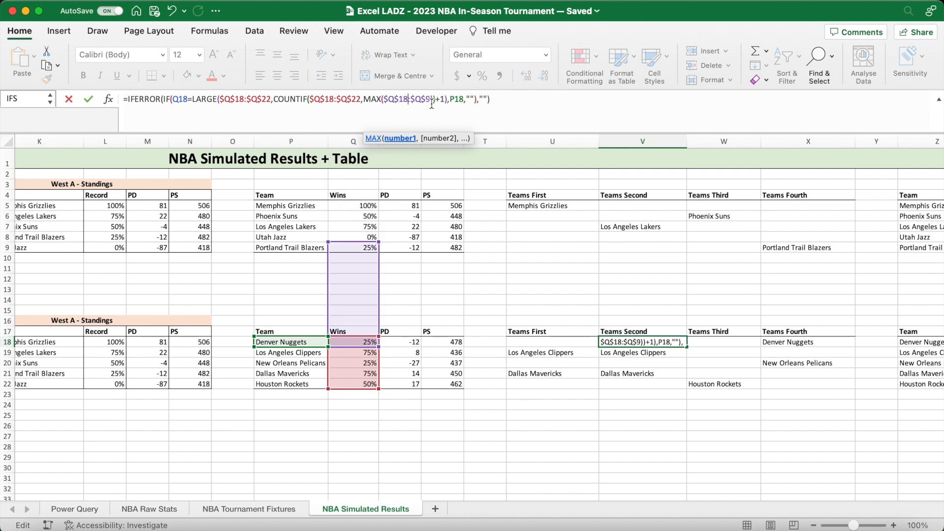
key("BackSpace")
type("22")
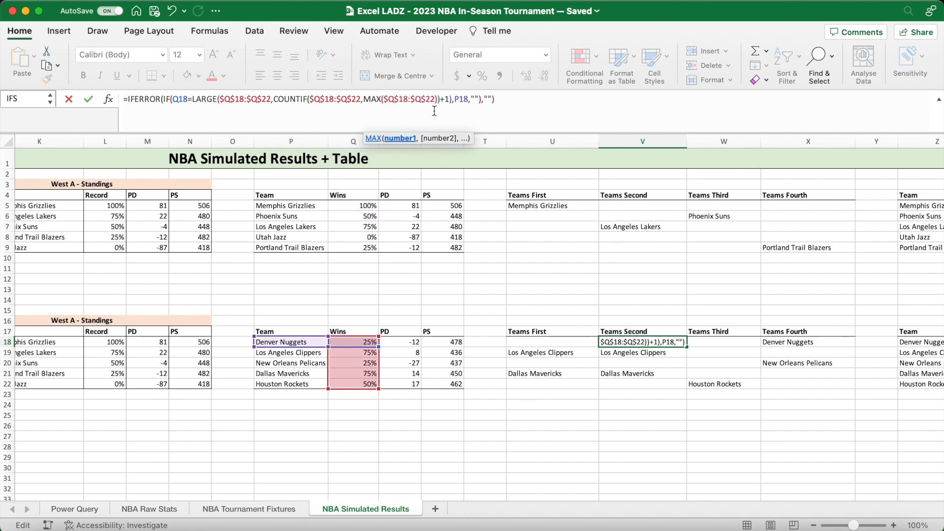
- Confirm the Teams Second formula and fill it from V18 down to V22
key("Return")
left_click(684, 343)
left_click_drag(686, 349, 685, 388)
- In the Teams Third formula in W18, change the LARGE array range to $Q$18:$Q$22
left_click_drag(706, 343, 723, 344)
left_click(240, 102)
key("BackSpace")
type("18")
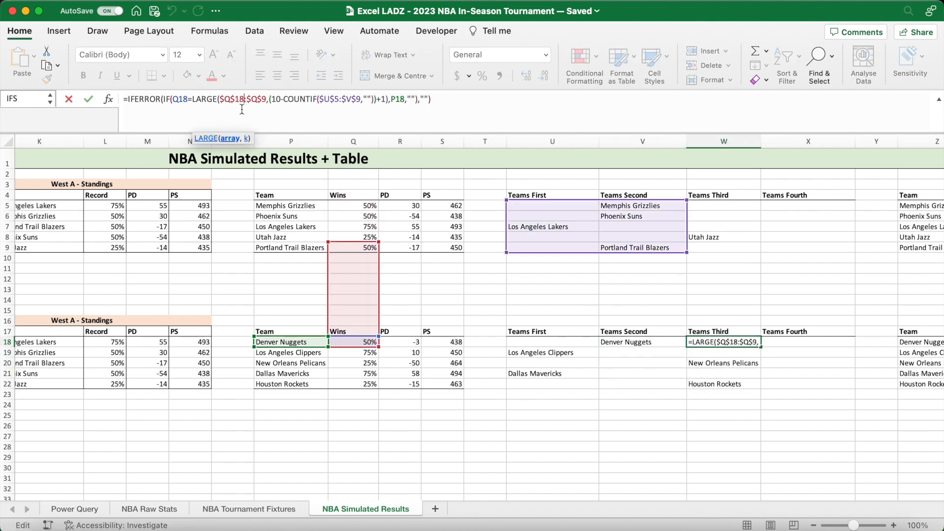
key("BackSpace")
type("22")
- Change the COUNTIF range in W18 to $U$18:$V$22 and fill the formula down to W22
left_click(340, 99)
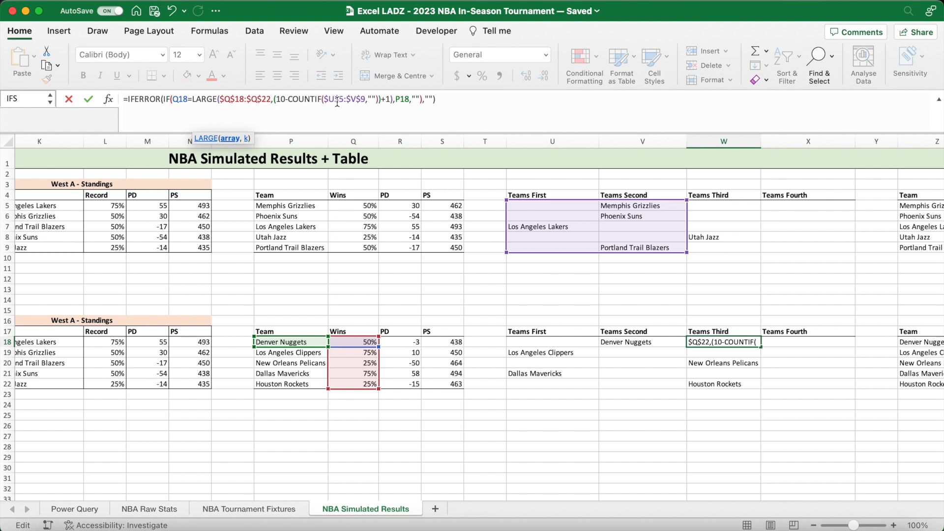
key("BackSpace")
type("18")
key("BackSpace")
type("22")
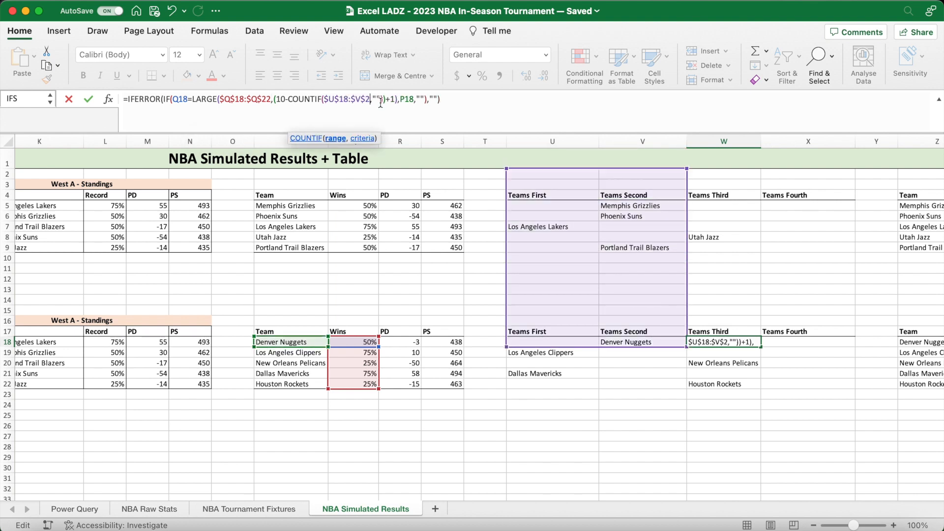
key("Return")
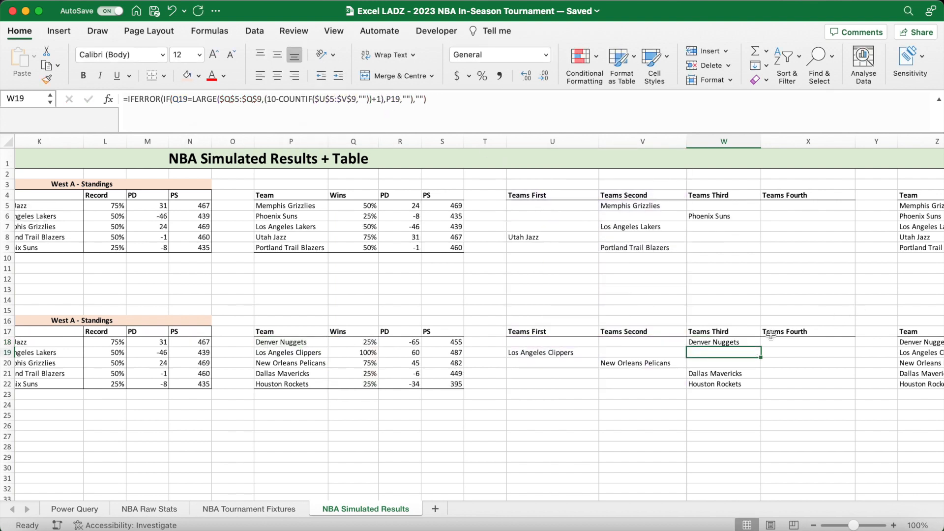
left_click(747, 341)
left_click_drag(761, 349, 761, 388)
- In the Teams Fourth formula in X18, change the LARGE array range to $Q$18:$Q$22
key("Right")
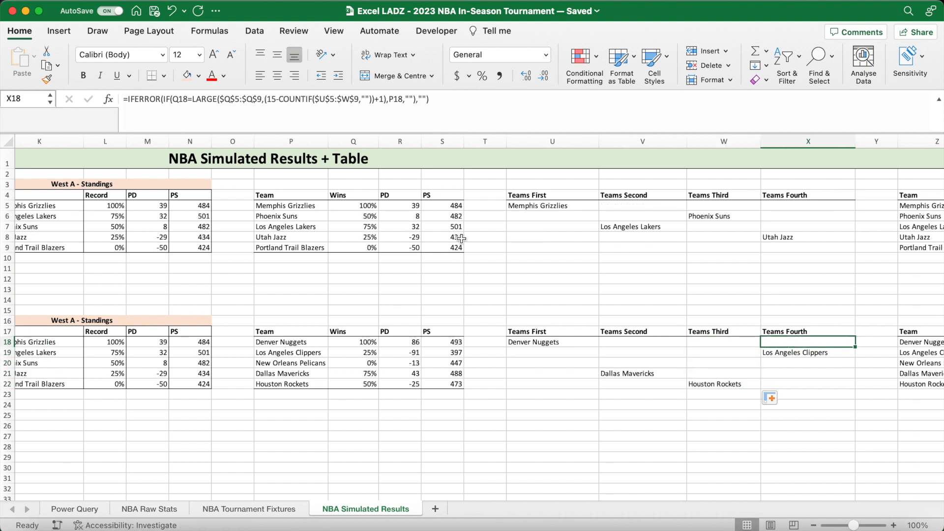
left_click(252, 106)
key("BackSpace")
type("18")
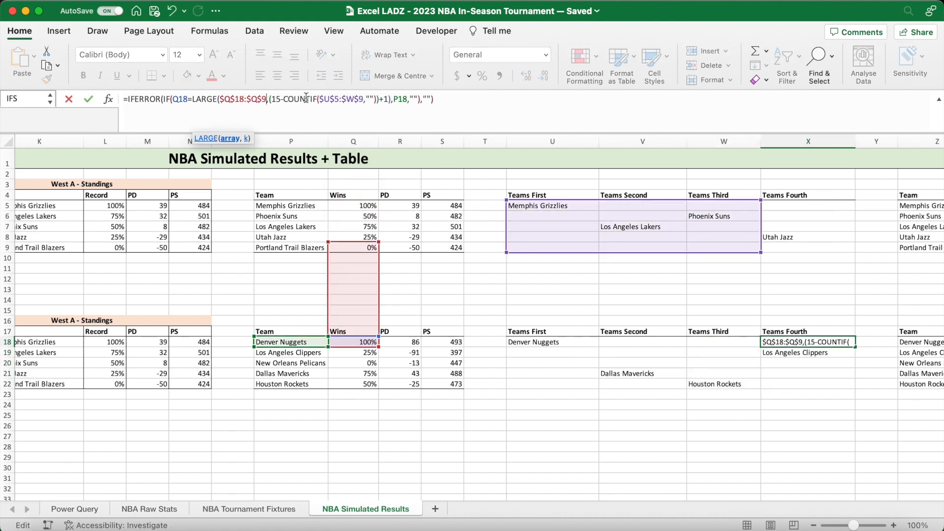
key("BackSpace")
type("22")
- Change the COUNTIF range in X18 to $U$18:$W$22 and fill the formula down to X22
left_click(343, 99)
key("BackSpace")
type("18")
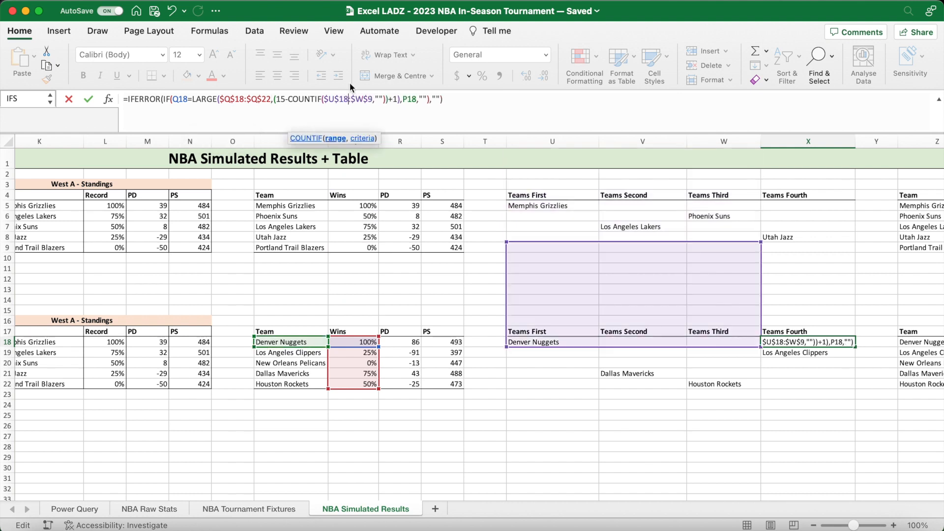
left_click(372, 100)
key("BackSpace")
type("22")
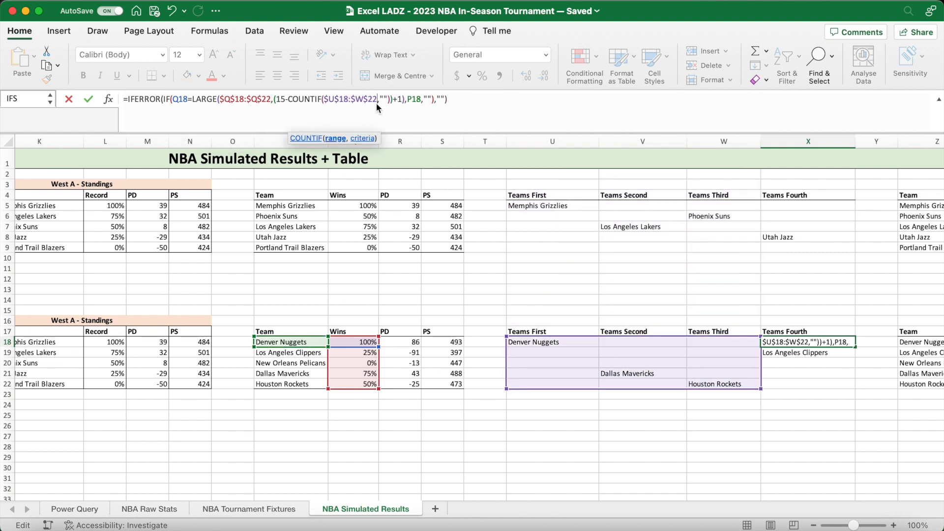
key("Return")
left_click(817, 341)
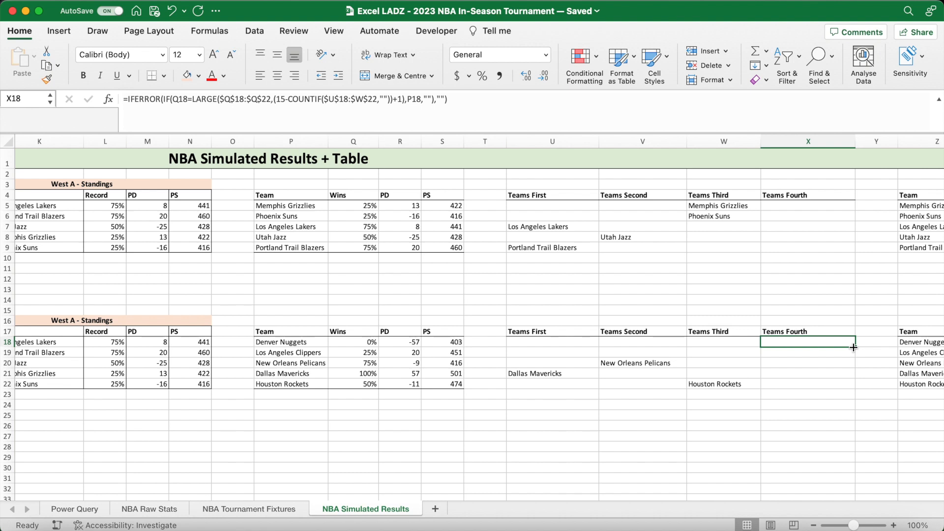
left_click_drag(857, 347, 856, 389)
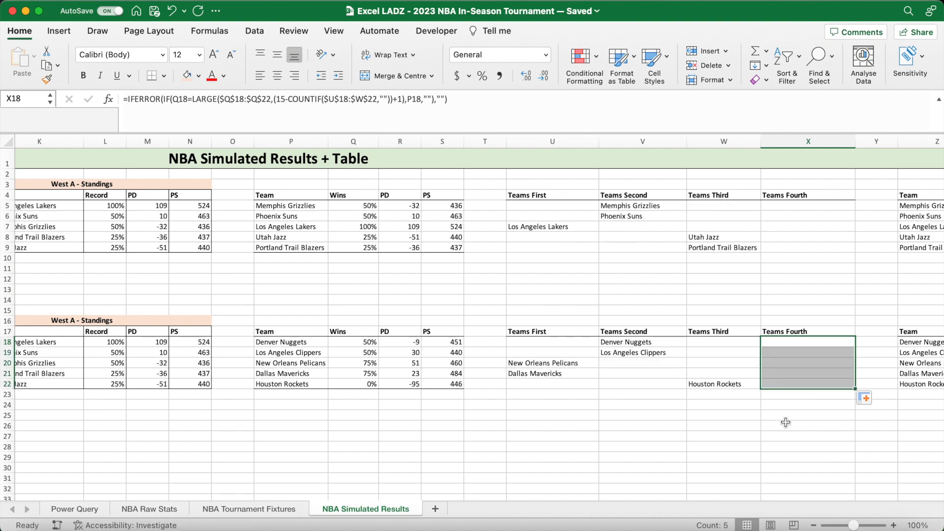
- Recalculate the simulation several times and check the West B team ranking columns U18:X22 against the Wins values
left_click(784, 419)
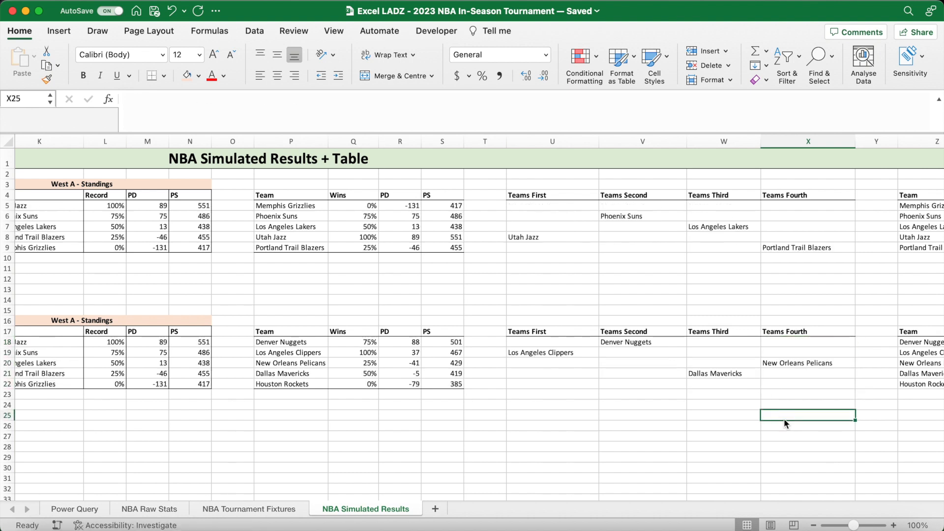
left_click(744, 384)
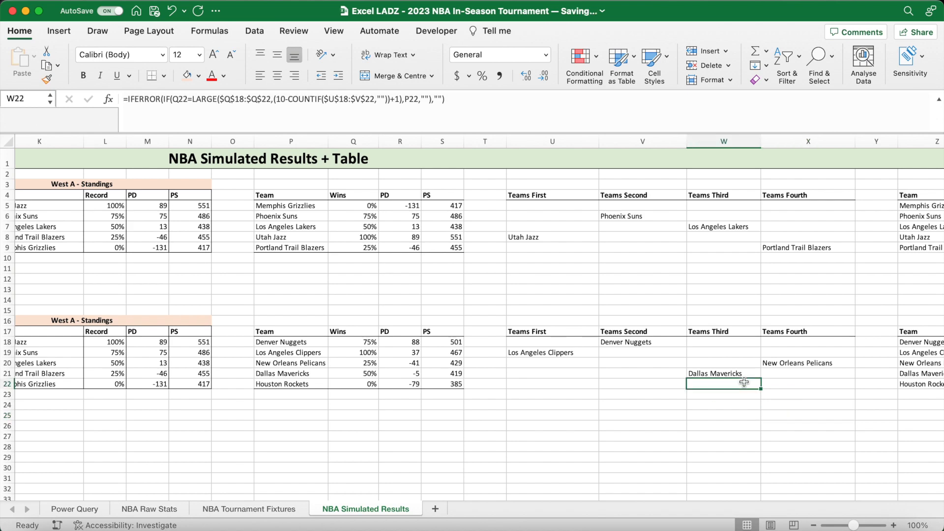
left_click(549, 386)
key("Right")
key("Right")
key("Right")
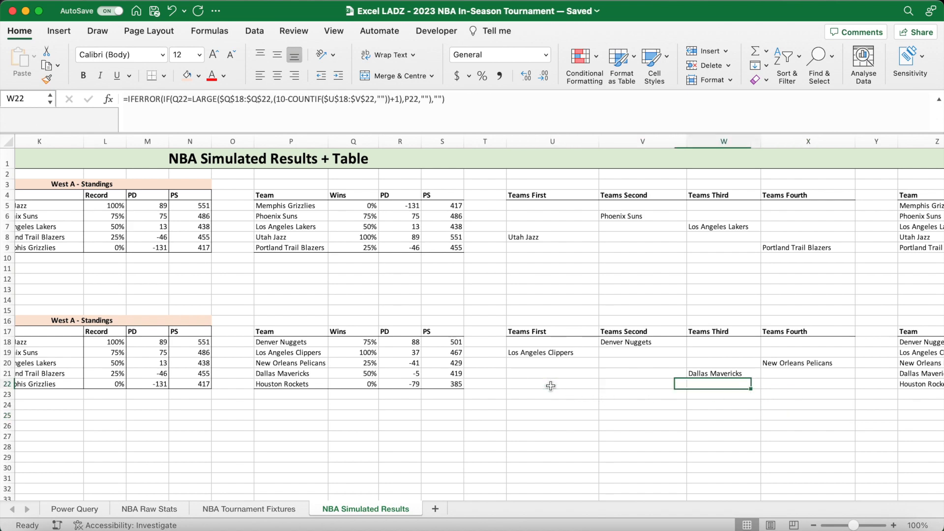
key("Left")
key("F9")
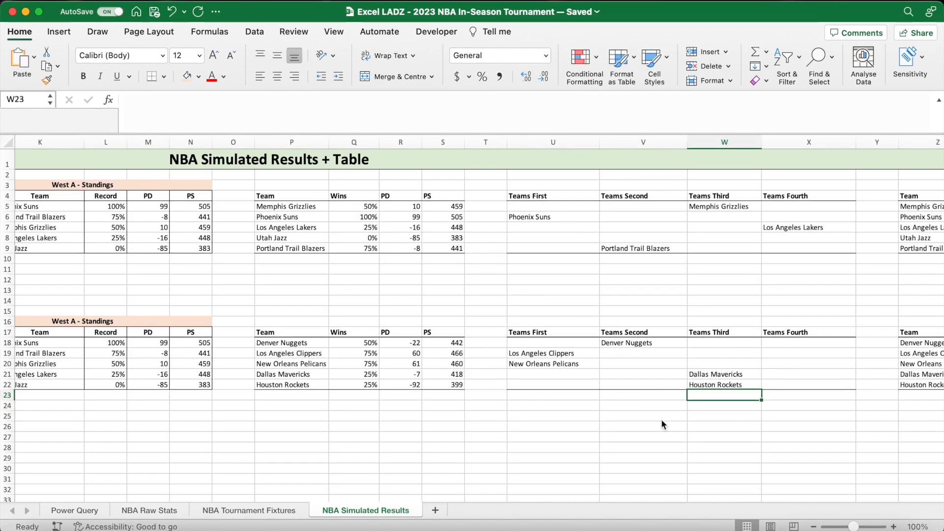
key("F9")
key("F9")
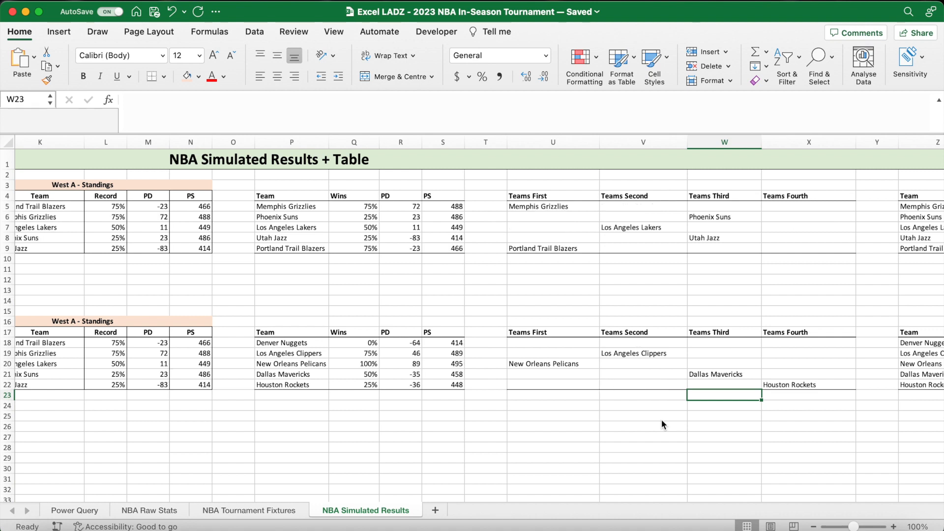
- Review the West B Win Points in AA18:AA22 and the First Points columns of the West B games table
scroll(662, 420, "right", 5)
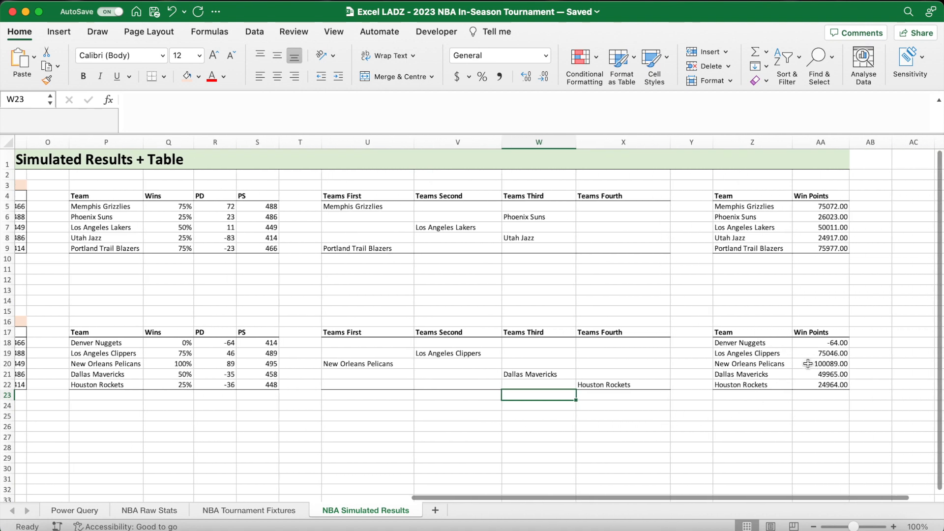
left_click_drag(819, 344, 820, 385)
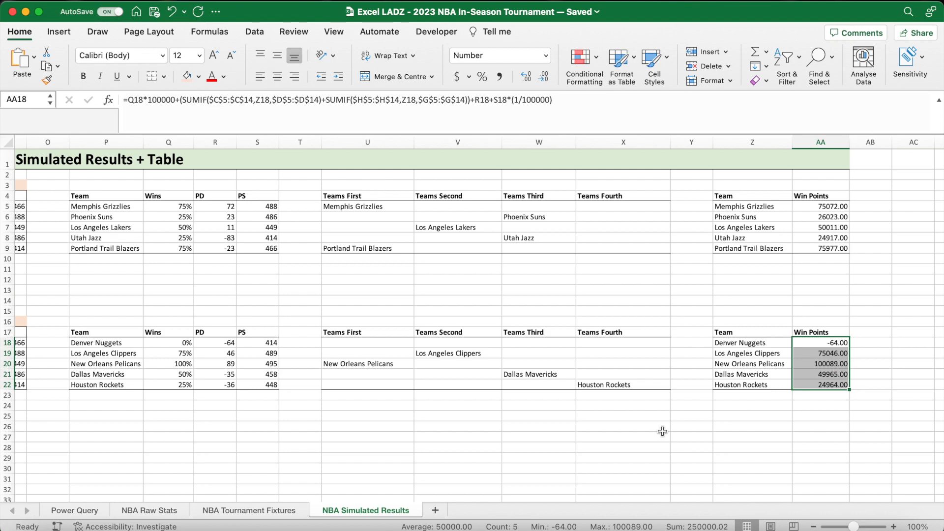
left_click(598, 431)
scroll(598, 431, "left", 10)
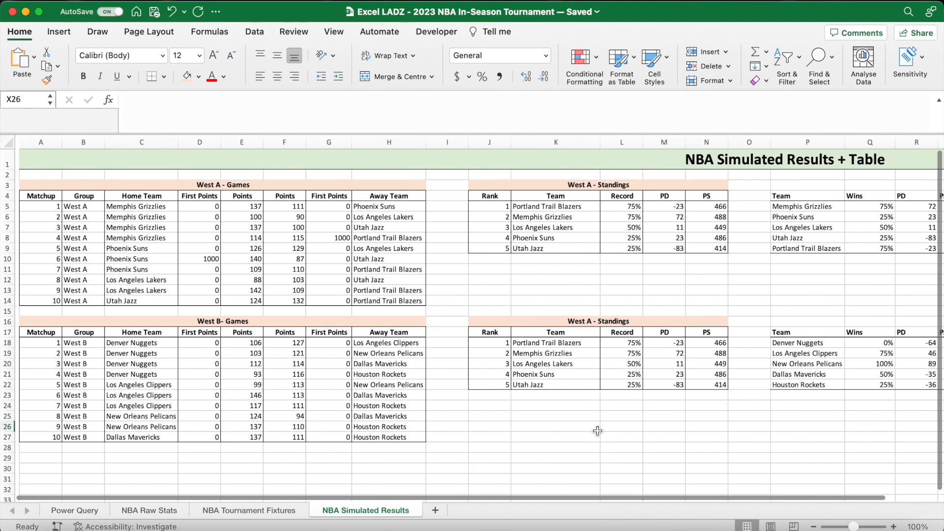
scroll(311, 392, "right", 1)
left_click_drag(196, 333, 198, 439)
left_click_drag(294, 332, 293, 439)
- In the home First Points formula in D18, change both Teams First COUNTIF ranges to $U$18:$U$22
left_click(179, 344)
scroll(270, 345, "left", 1)
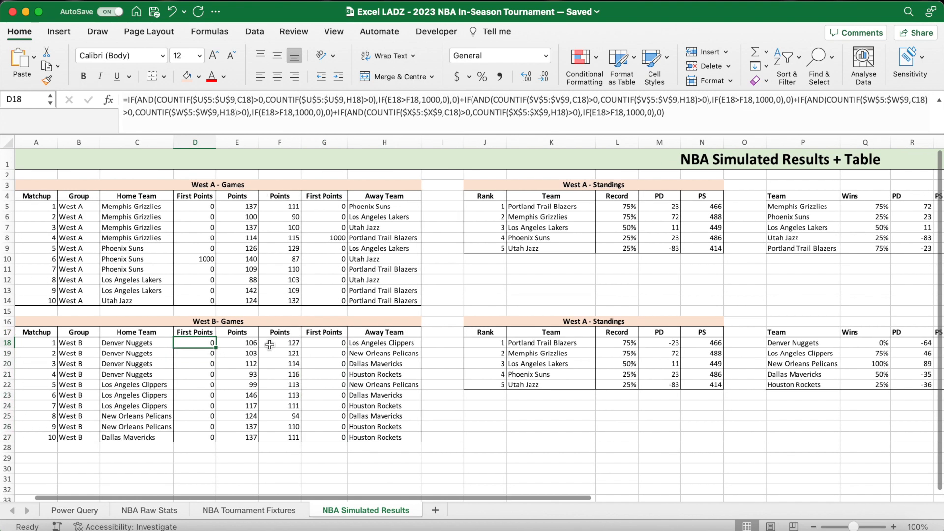
left_click(214, 100)
key("BackSpace")
type("18")
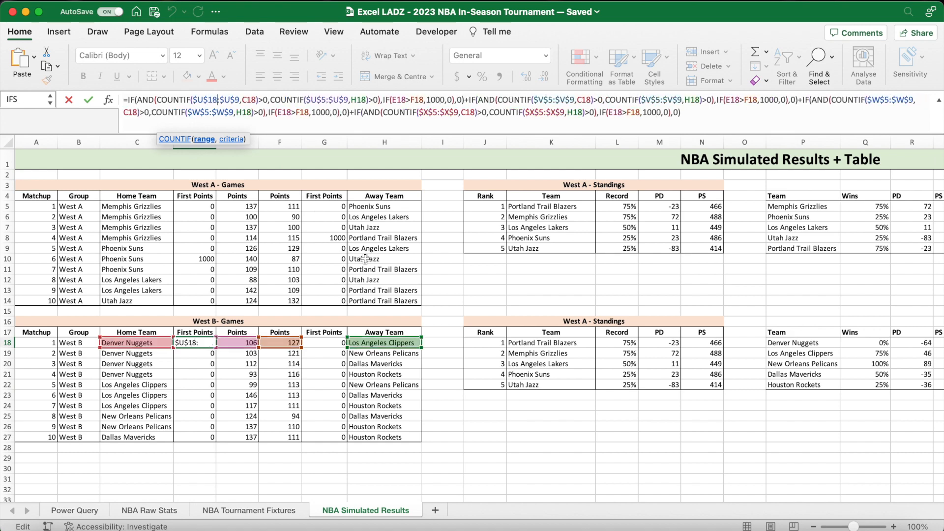
left_click(242, 106)
key("BackSpace")
type("22")
left_click(331, 104)
key("BackSpace")
type("18")
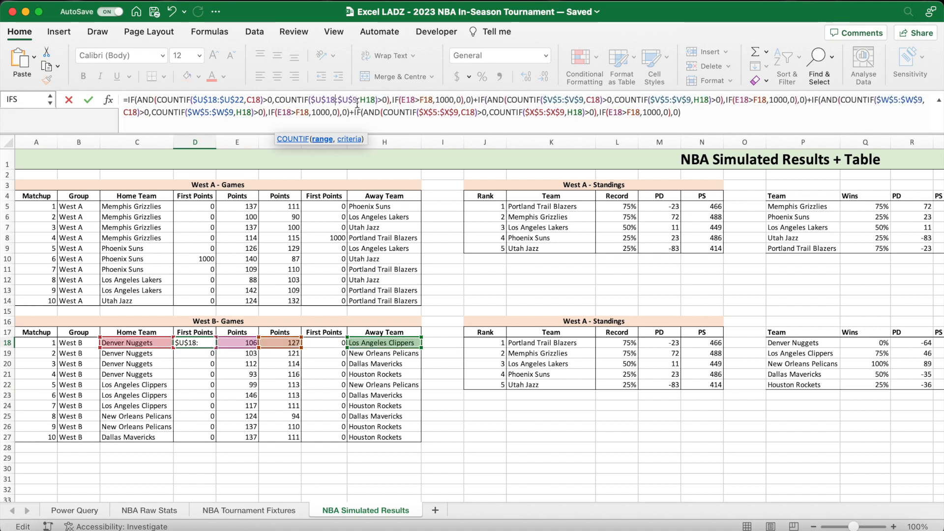
key("BackSpace")
type("22")
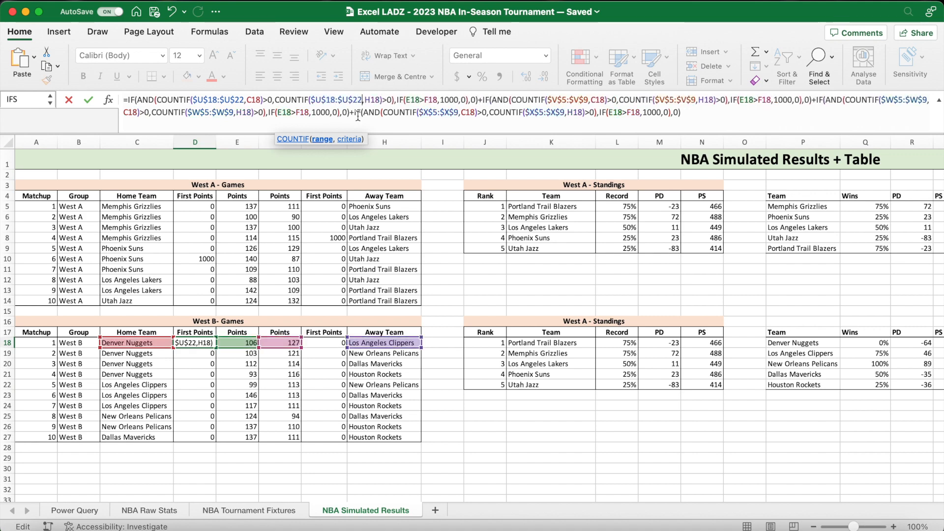
- Change both Teams Second COUNTIF ranges in the D18 formula to $V$18:$V$22
left_click(566, 105)
key("BackSpace")
type("18")
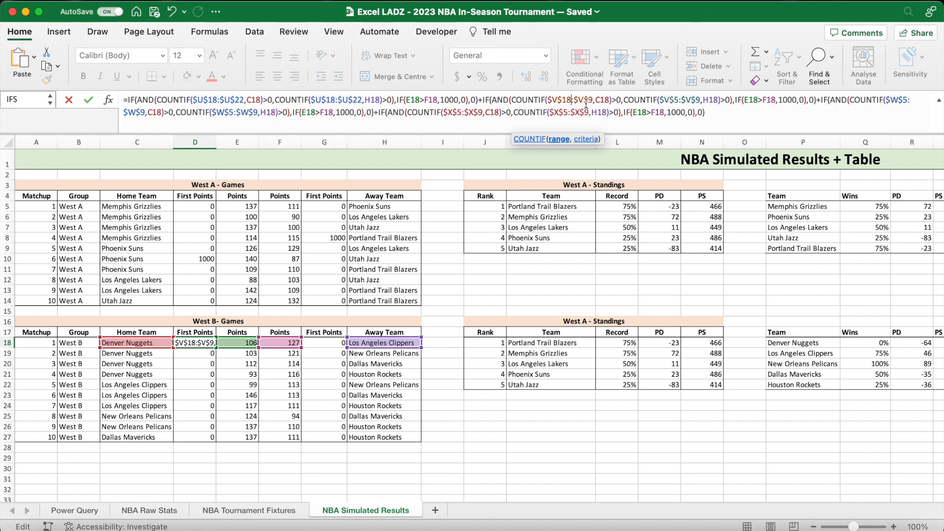
key("BackSpace")
type("22")
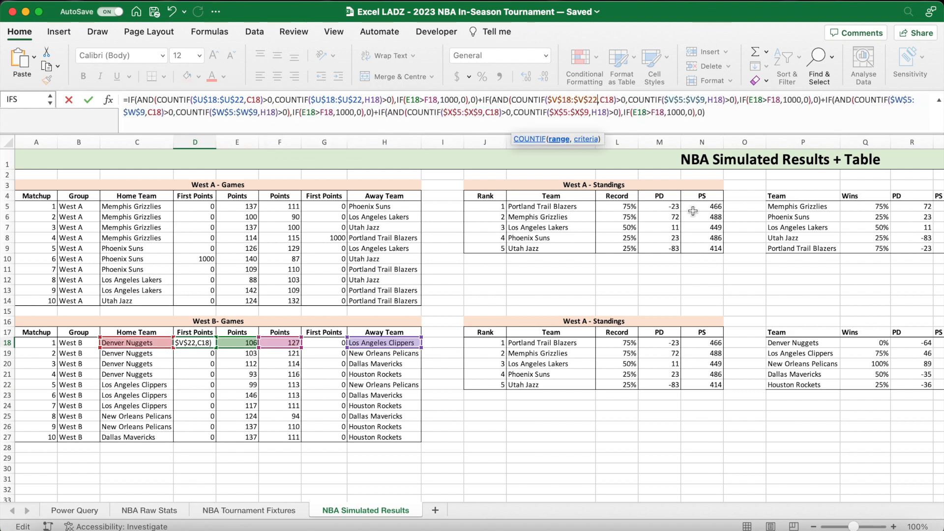
scroll(694, 211, "right", 10)
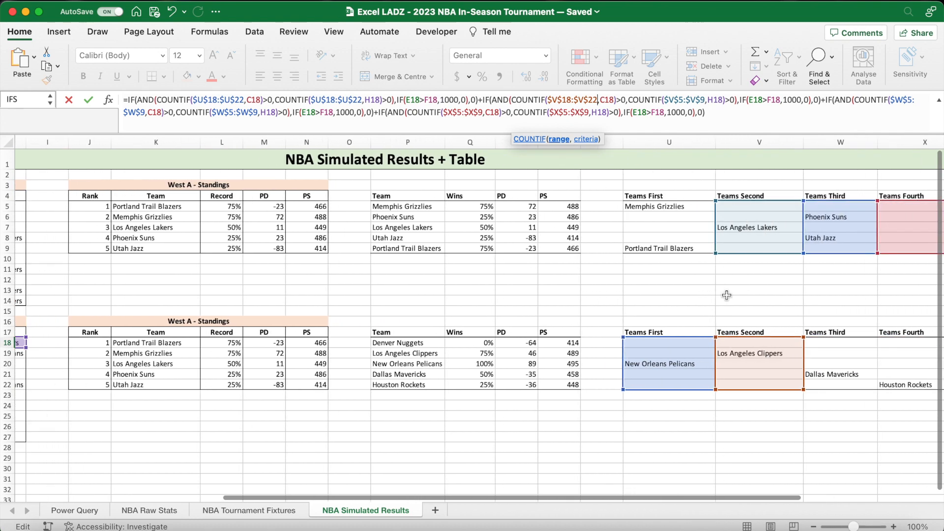
scroll(727, 295, "left", 10)
left_click(682, 100)
key("BackSpace")
type("18")
left_click(709, 101)
key("BackSpace")
type("22")
- Change both Teams Third COUNTIF ranges in the D18 formula to $W$18:$W$22
left_click(921, 100)
key("BackSpace")
type("18")
left_click(144, 115)
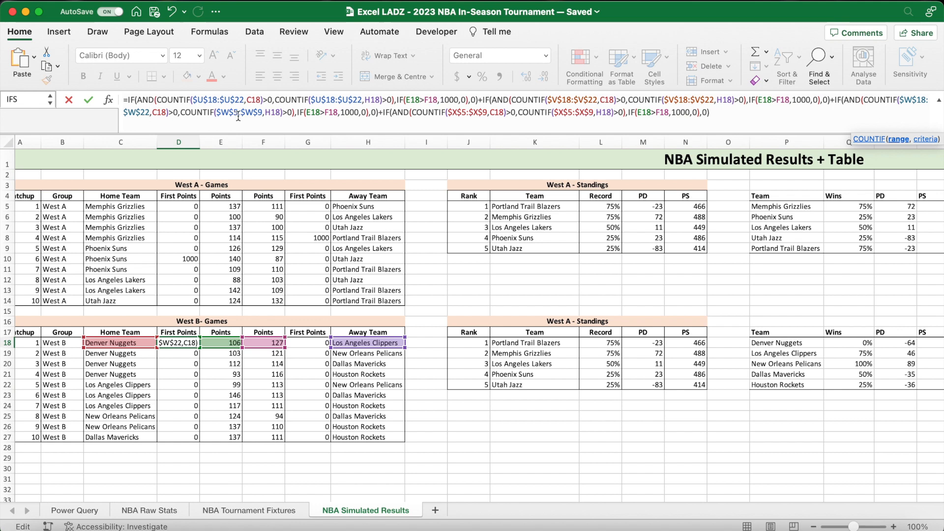
left_click(238, 116)
key("BackSpace")
type("18")
left_click(266, 122)
key("BackSpace")
type("22")
- Change both Teams Fourth COUNTIF ranges in the D18 formula to $X$18:$X$22 and confirm the formula
left_click(476, 117)
key("BackSpace")
left_click(501, 116)
key("BackSpace")
type("22")
left_click(590, 116)
key("BackSpace")
type("18")
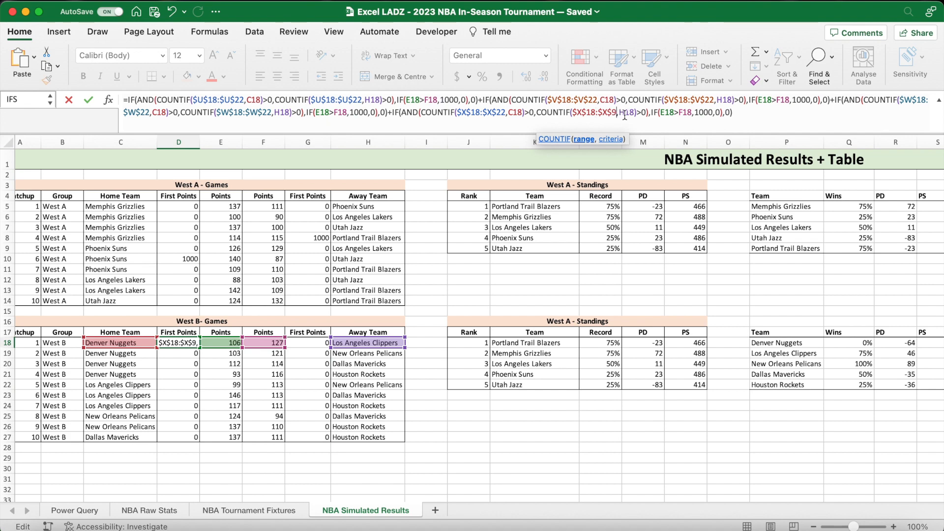
key("BackSpace")
type("22")
left_click(758, 115)
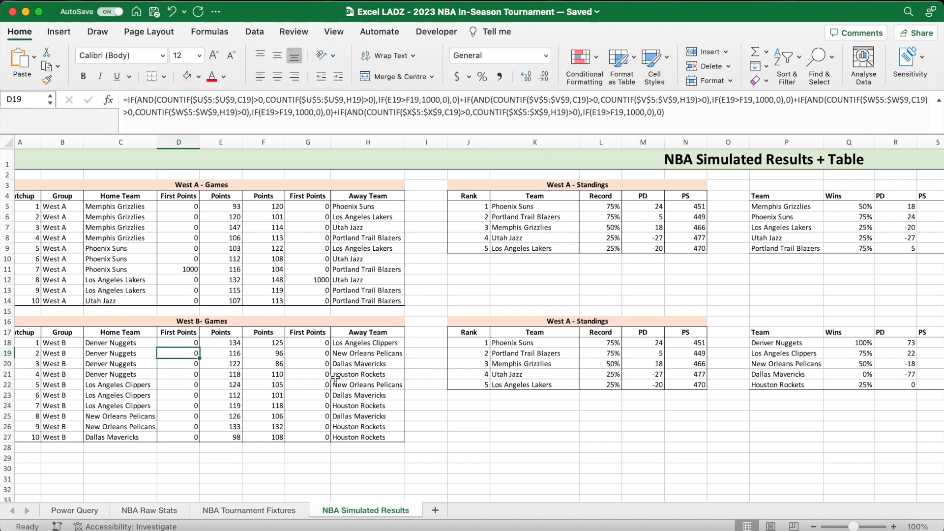
- Fill the home First Points formula from D18 down to D27 and check the West B home teams
left_click(198, 346)
left_click_drag(201, 348, 199, 440)
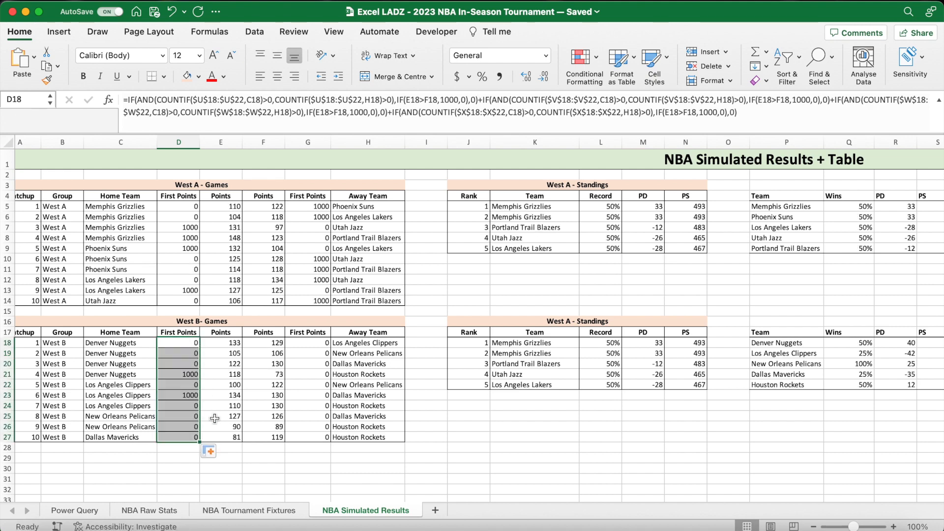
left_click(211, 451)
left_click(242, 498)
left_click(253, 464)
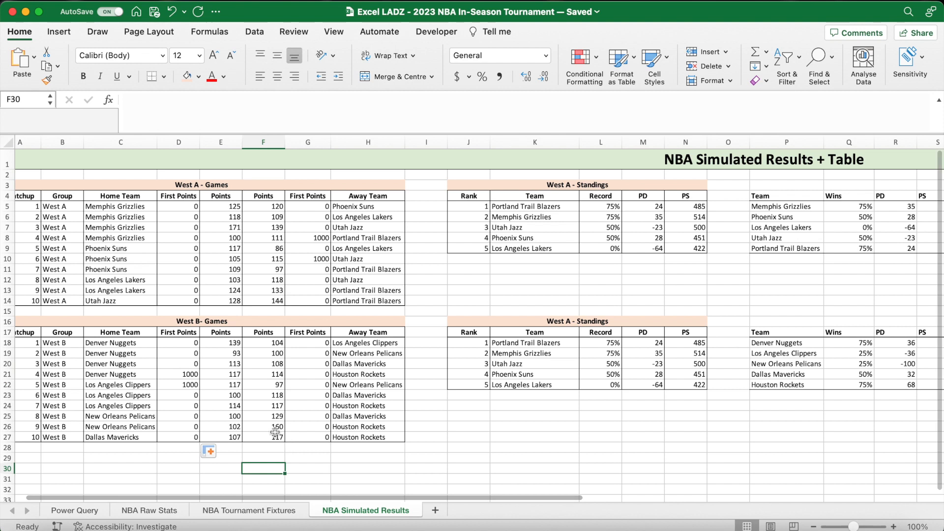
left_click(134, 373)
left_click(135, 386)
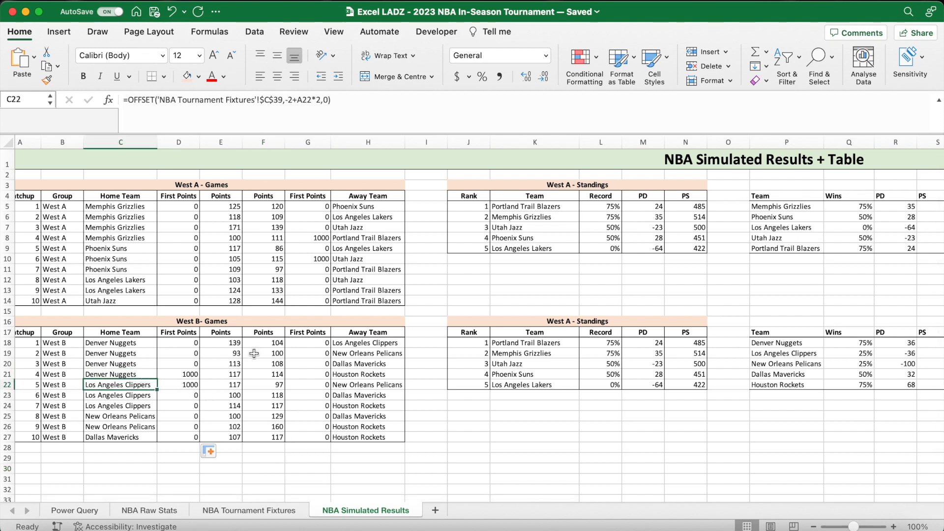
- In the away First Points formula in G18, change both Teams First COUNTIF ranges to $U$18:$U$22
left_click(301, 346)
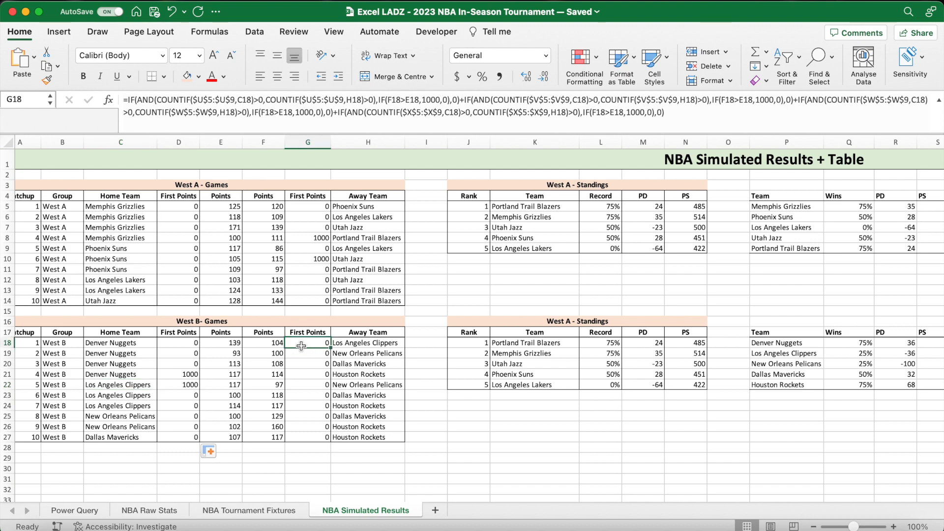
left_click(212, 101)
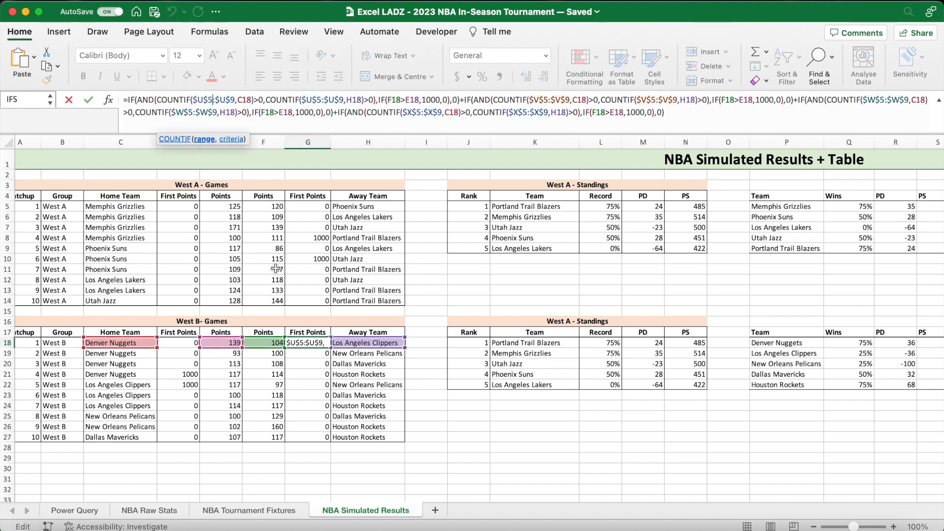
key("BackSpace")
type("18")
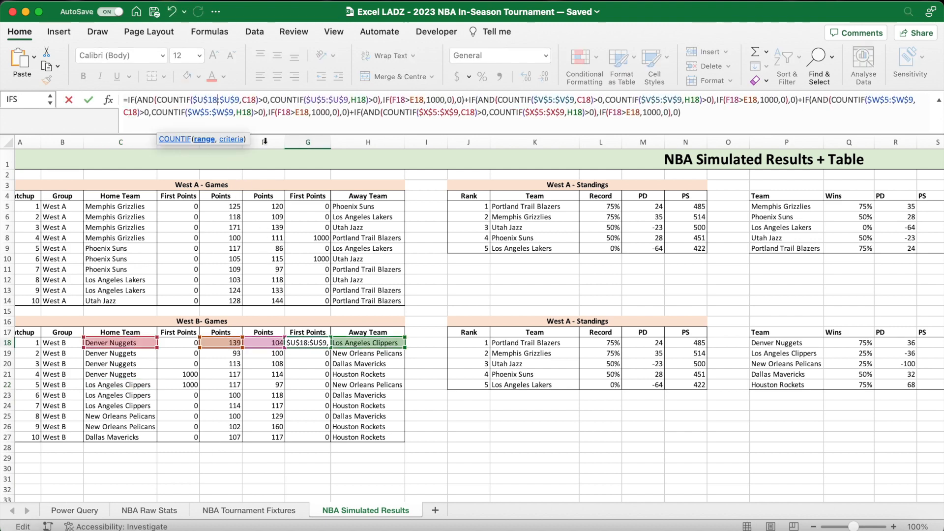
left_click(241, 104)
key("BackSpace")
type("22")
left_click(331, 103)
key("BackSpace")
type("18")
left_click(356, 105)
key("BackSpace")
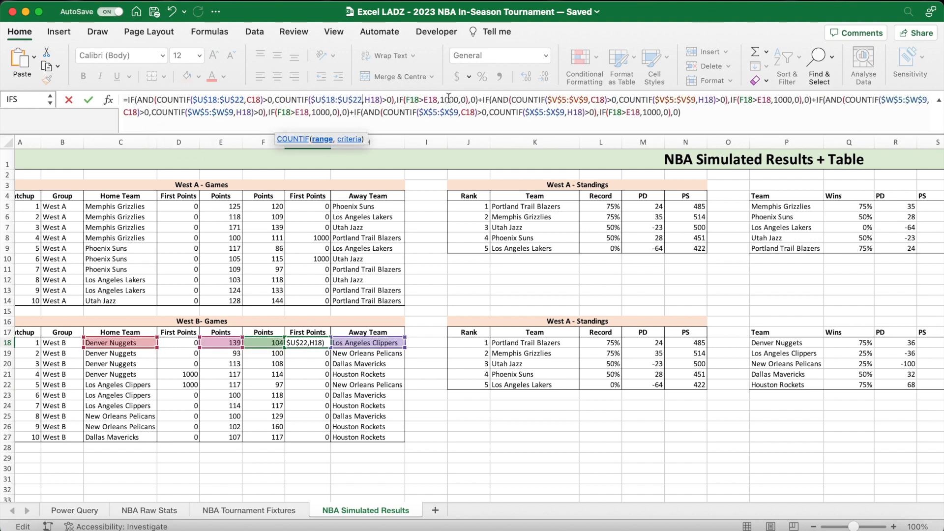
- Change both Teams Second COUNTIF ranges in the G18 formula to $V$18:$V$22
type("8")
left_click(593, 104)
key("BackSpace")
type("22")
left_click(683, 104)
key("BackSpace")
type("18")
left_click(710, 104)
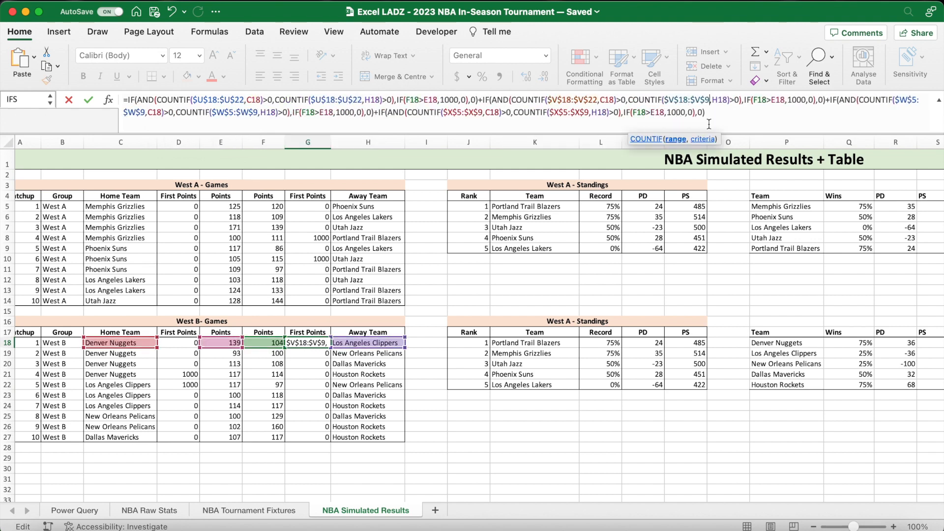
- Change both Teams Third COUNTIF ranges in the away First Points formula to $W$18:$W$22
left_click(921, 101)
key("BackSpace")
type("18")
left_click(146, 112)
key("BackSpace")
type("22")
left_click(237, 113)
key("BackSpace")
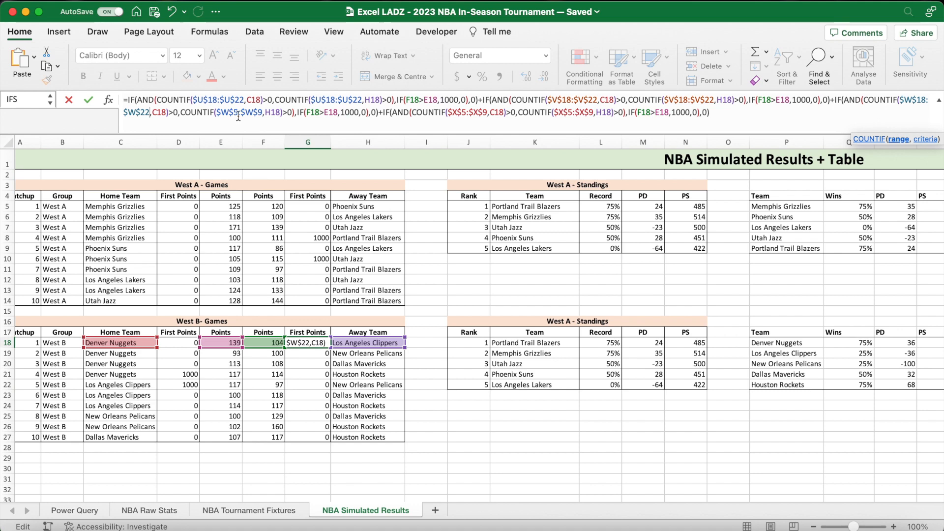
type("22")
- Change both Teams Fourth COUNTIF ranges in the G18 formula to $X$18:$X$22 and confirm the formula
left_click(476, 112)
key("BackSpace")
type("12")
left_click(500, 112)
key("BackSpace")
type("22")
left_click(591, 113)
key("BackSpace")
type("18")
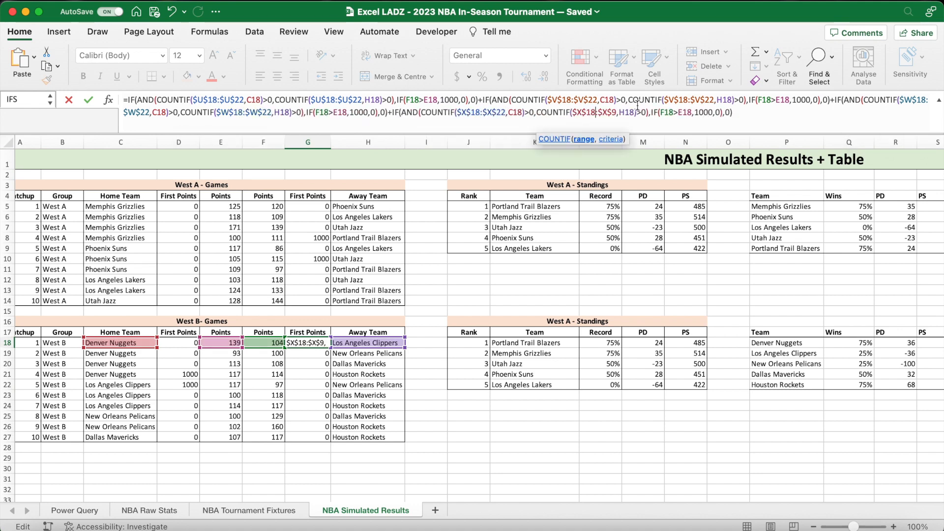
left_click(618, 112)
key("BackSpace")
type("22")
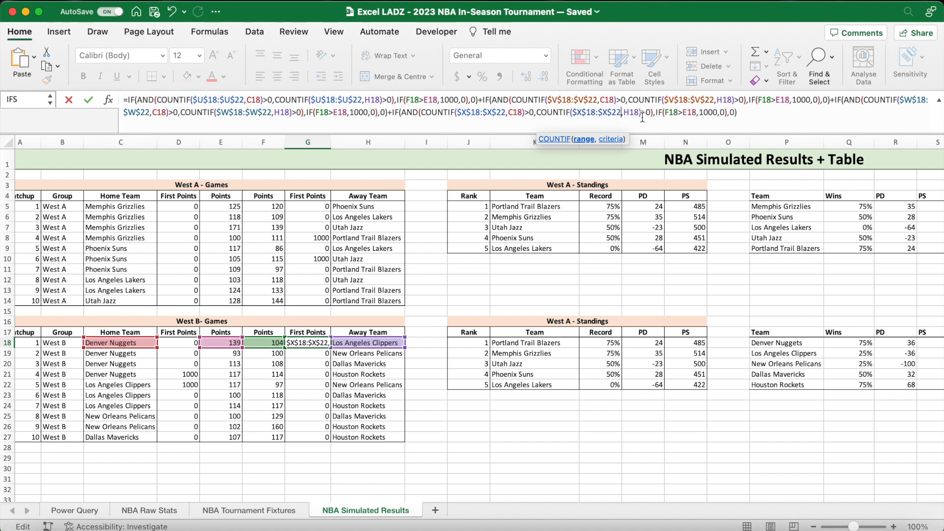
key("Return")
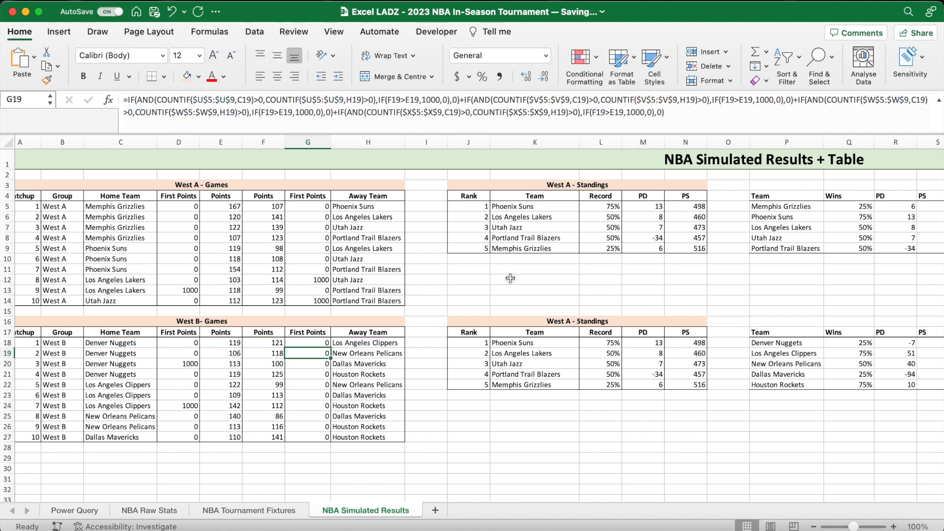
- Fill the West B away First Points formula from G18 down to G27
left_click(327, 347)
left_click_drag(327, 347, 328, 440)
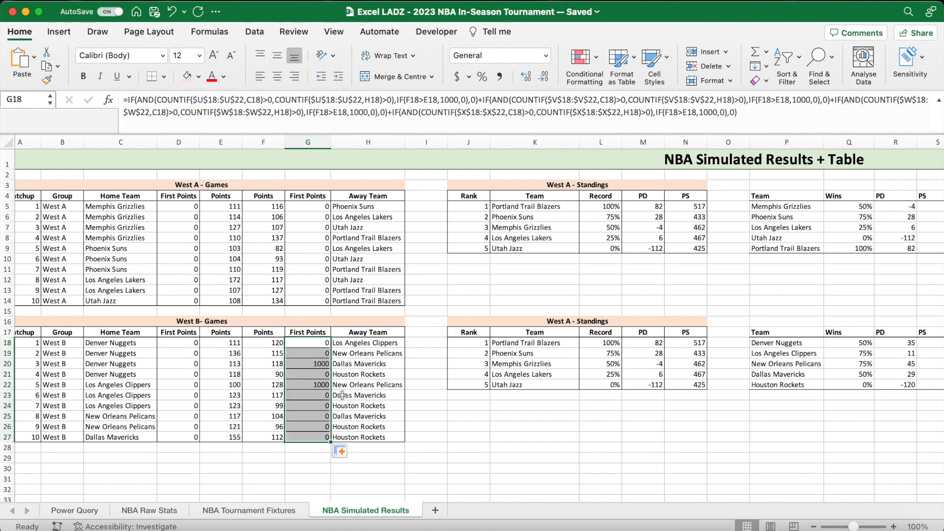
left_click(342, 451)
left_click(367, 498)
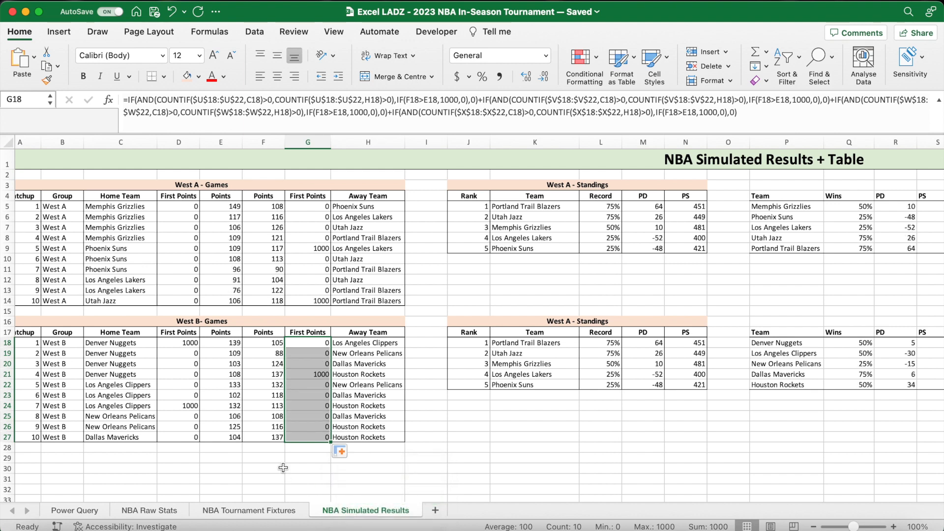
left_click(284, 469)
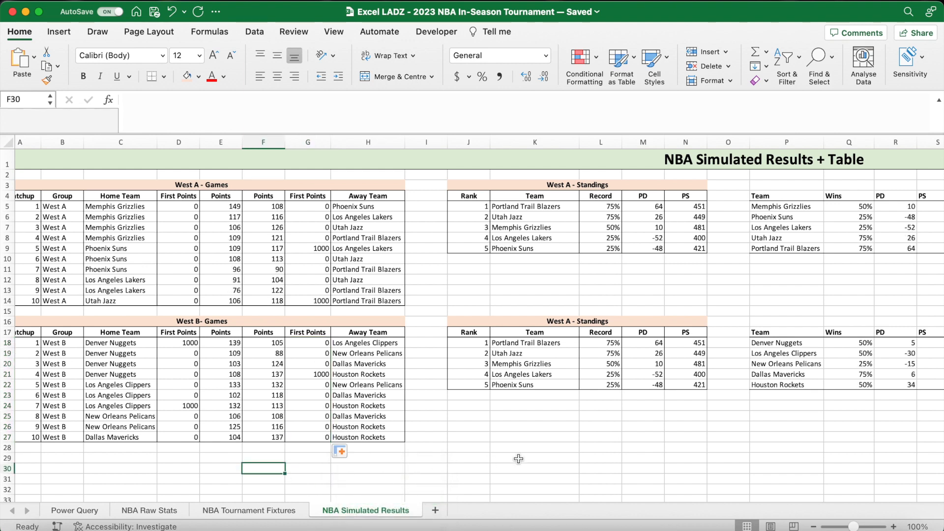
- Check the West B team list and First Points results against the home and away teams of the matchups
scroll(517, 457, "right", 3)
left_click(738, 344)
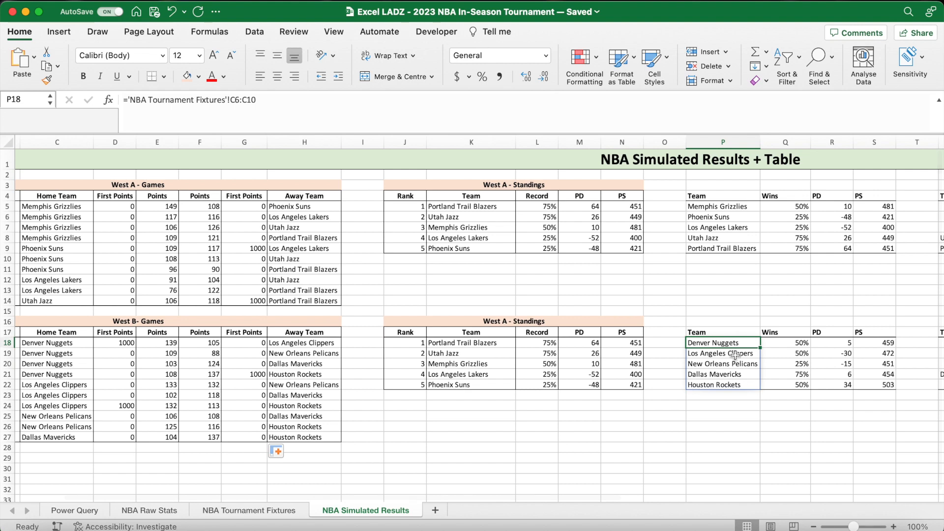
left_click(733, 385)
scroll(529, 470, "left", 1)
scroll(528, 471, "left", 3)
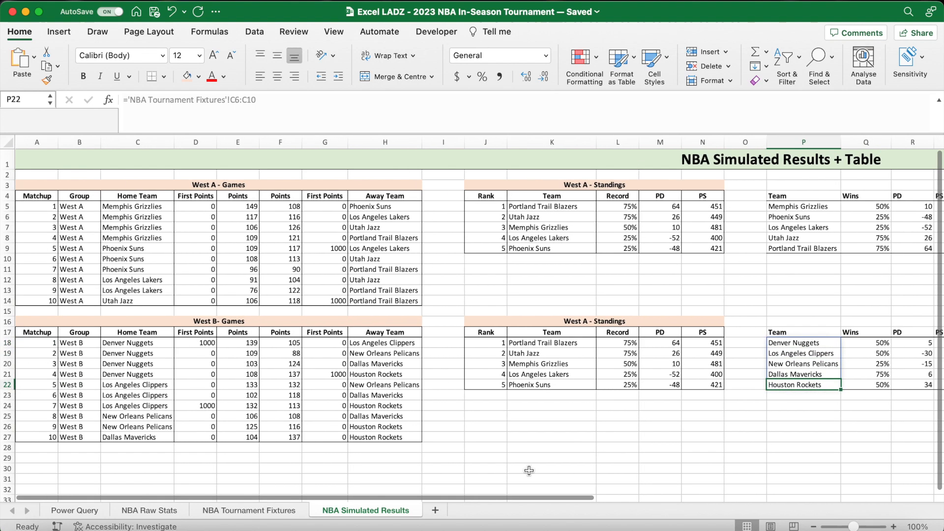
scroll(196, 418, "right", 1)
left_click(161, 343)
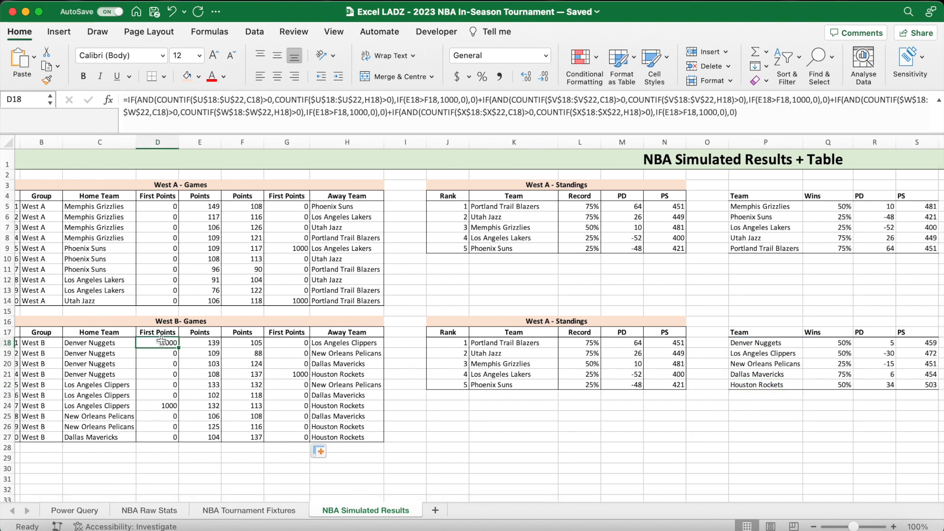
left_click(325, 343)
left_click(321, 376)
left_click(113, 373)
left_click(127, 414)
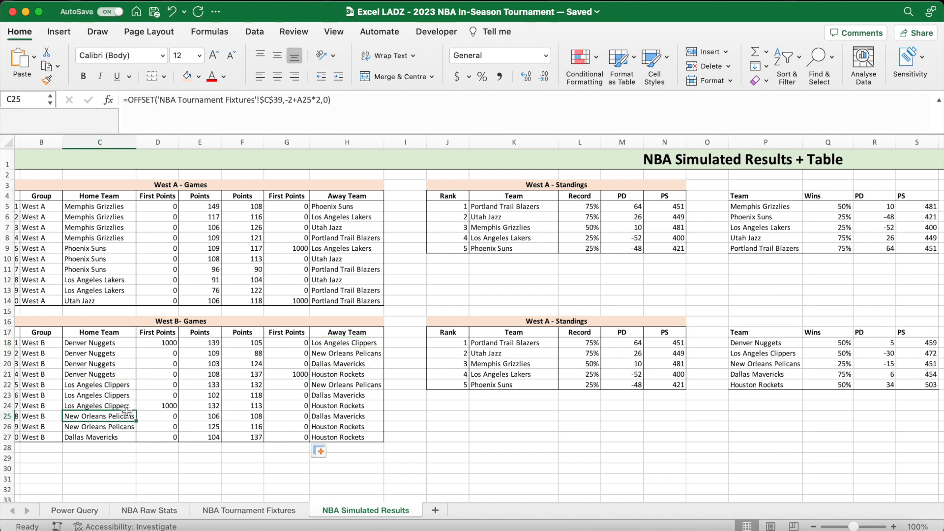
left_click(339, 413)
left_click(346, 406)
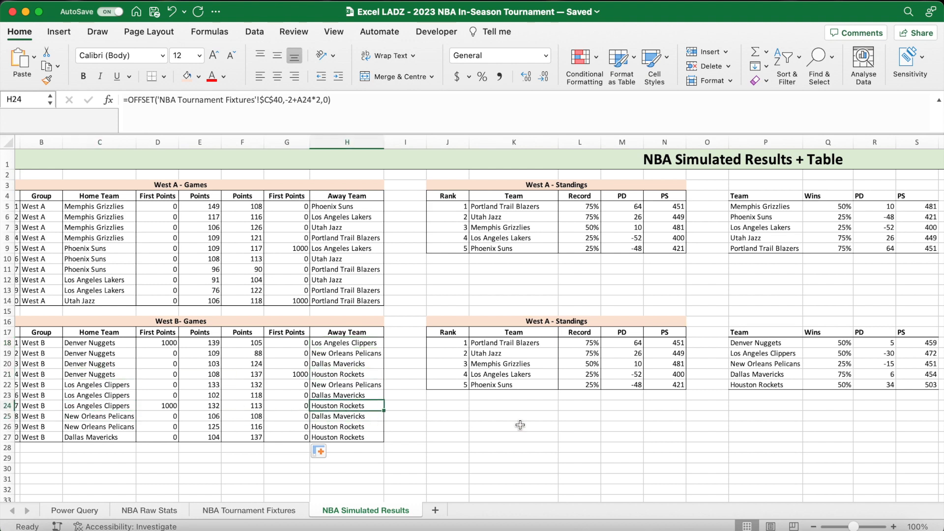
- In the West B Win Points formula in AA18, change the first SUMIF's home team range to $C$18:$C$27
scroll(521, 424, "right", 15)
left_click_drag(760, 344, 759, 386)
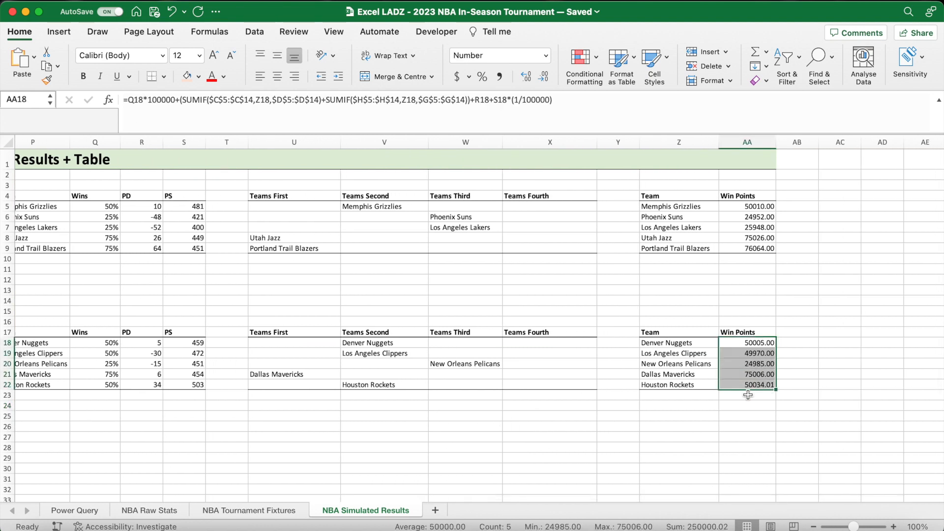
left_click(577, 111)
scroll(523, 274, "left", 15)
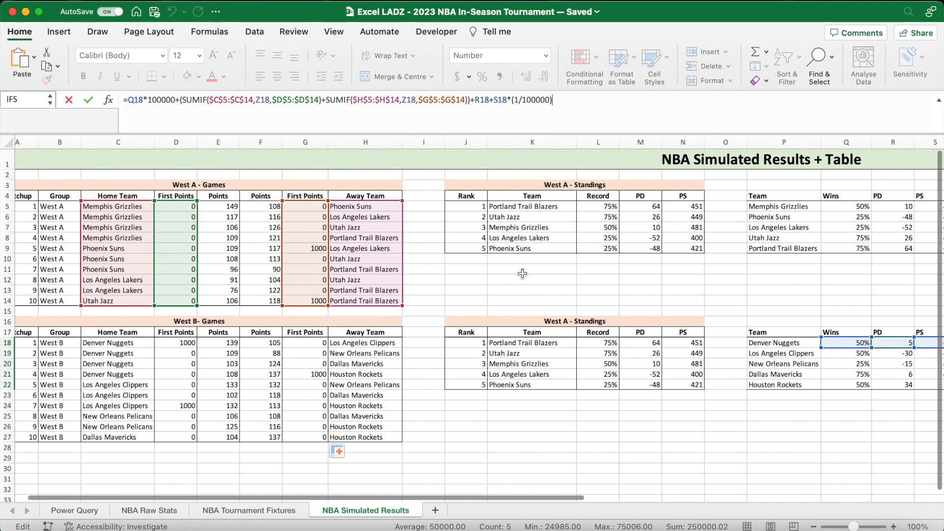
left_click_drag(253, 101, 208, 100)
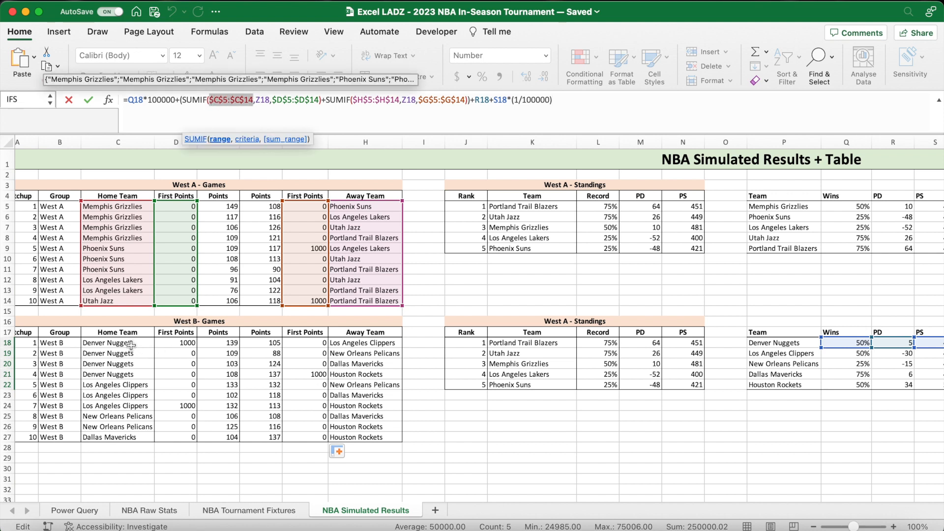
left_click_drag(131, 345, 130, 430)
key("F4")
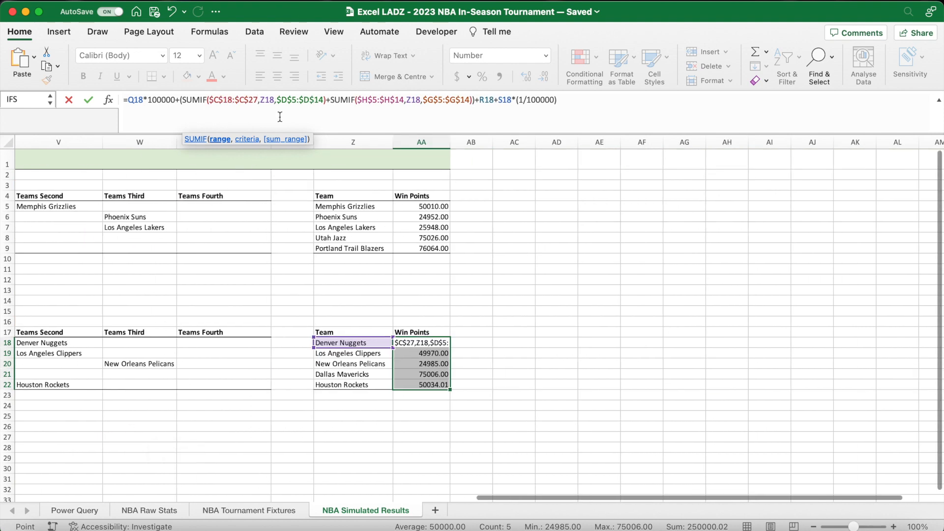
- Change the first SUMIF's sum range in the AA18 formula to $D$18:$D$27
left_click(295, 103)
key("BackSpace")
type("18")
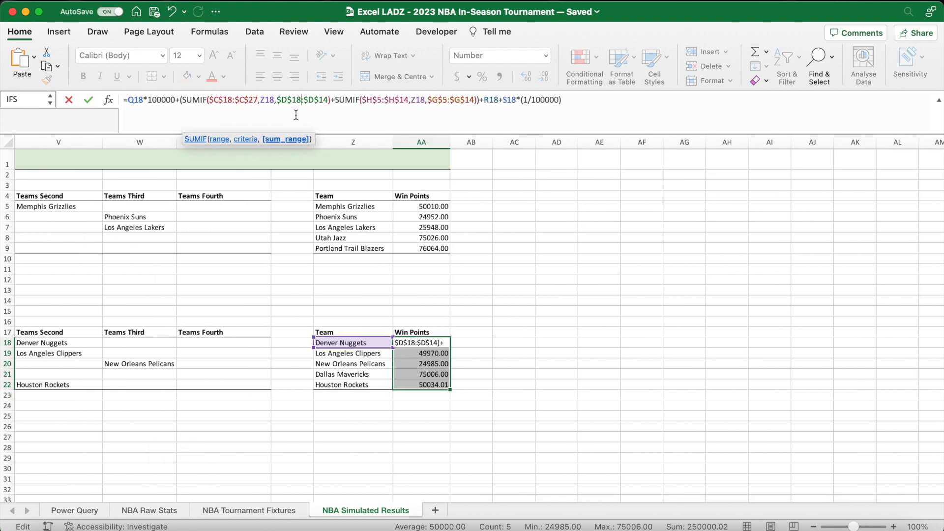
key("BackSpace")
key("BackSpace")
type("27")
- Change the second SUMIF's away team range in the AA18 formula to $H$18:$H$27
left_click(382, 103)
key("BackSpace")
type("18")
key("BackSpace")
key("BackSpace")
type("27")
- Change the second SUMIF's sum range in AA18 to $G$18:$G$27 and confirm the Win Points formula
left_click(451, 104)
key("BackSpace")
type("18")
key("BackSpace")
key("BackSpace")
type("27")
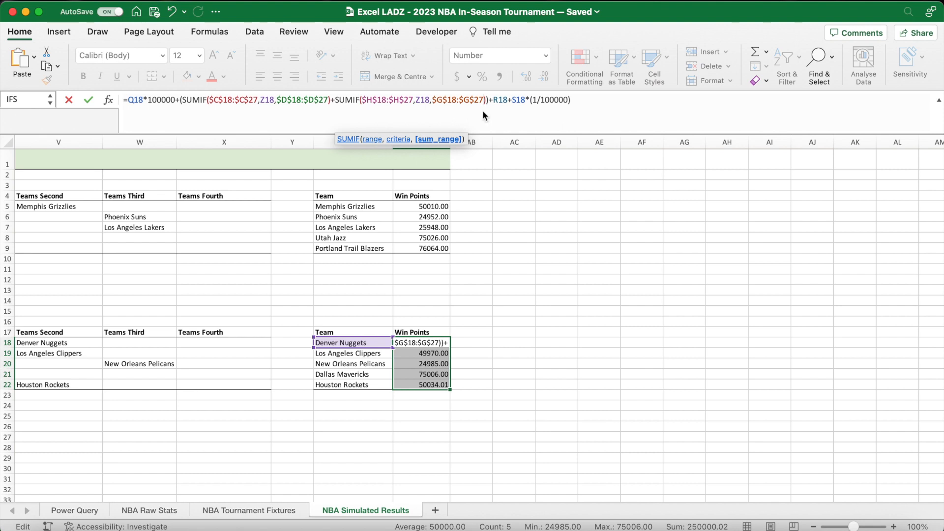
key("Return")
- Fill the West B Win Points formula from AA18 down to AA22
left_click(475, 343)
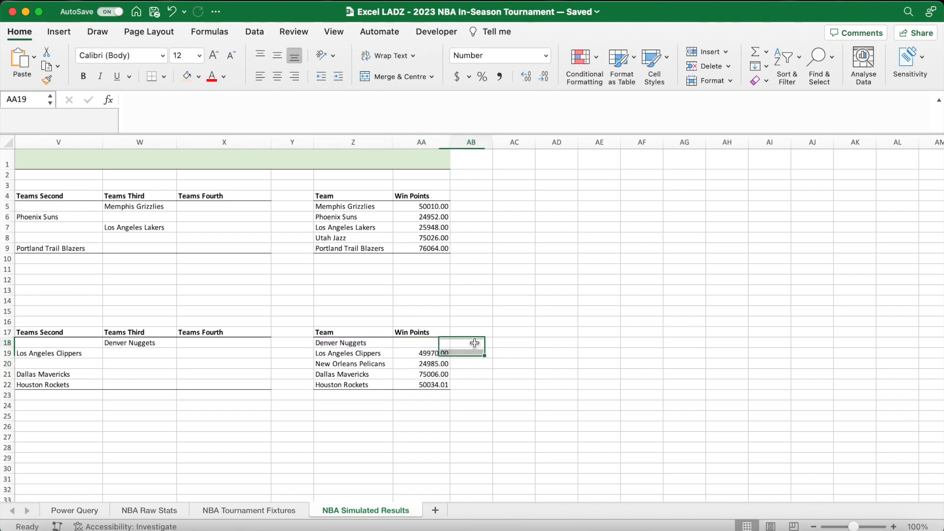
left_click(442, 344)
left_click_drag(450, 348, 449, 387)
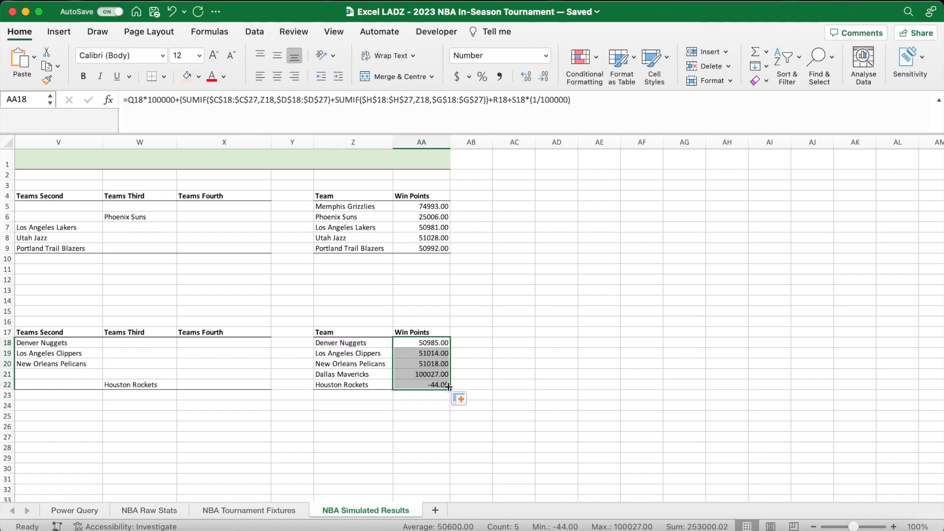
left_click(468, 372)
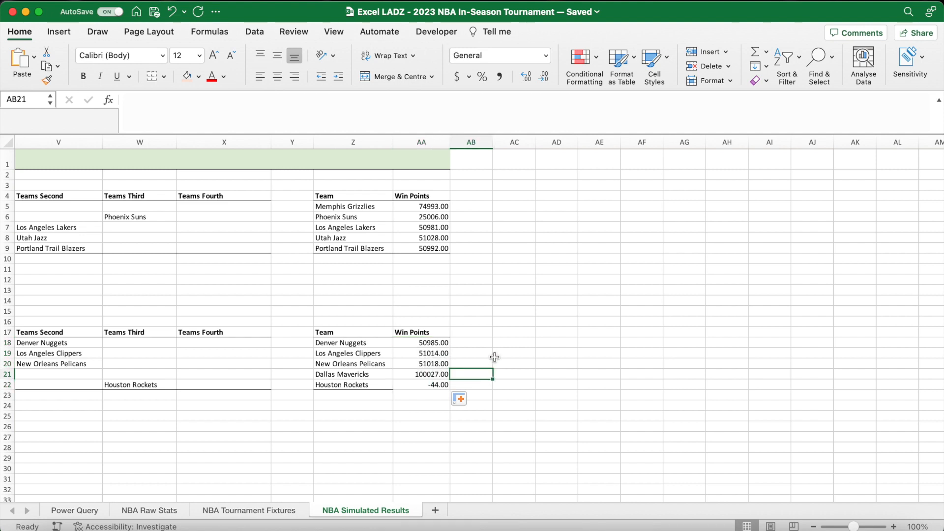
- Add a bottom border to the last row of the West B Win Points table, Z22:AA22
left_click_drag(353, 384, 423, 385)
left_click(150, 78)
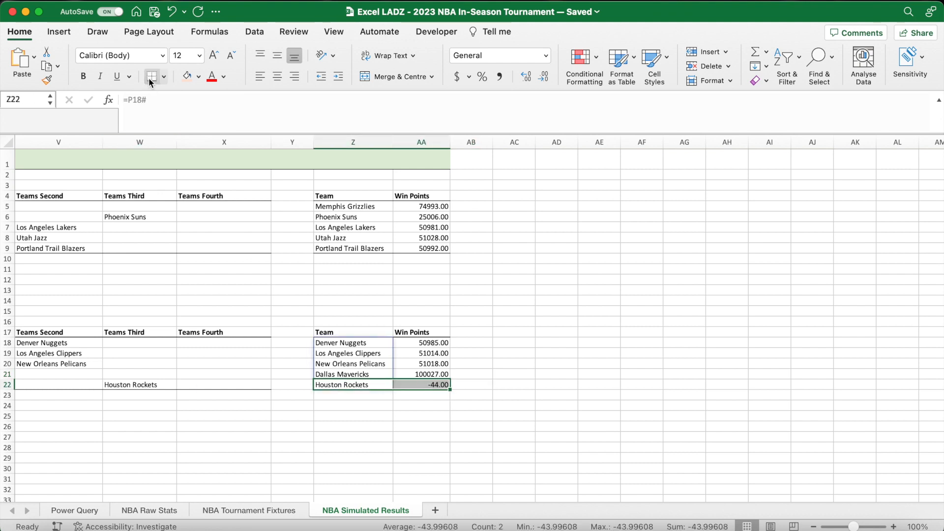
left_click(440, 382)
- Compare the Win Points of the tied West B teams with their wins and point differences
scroll(497, 380, "left", 10)
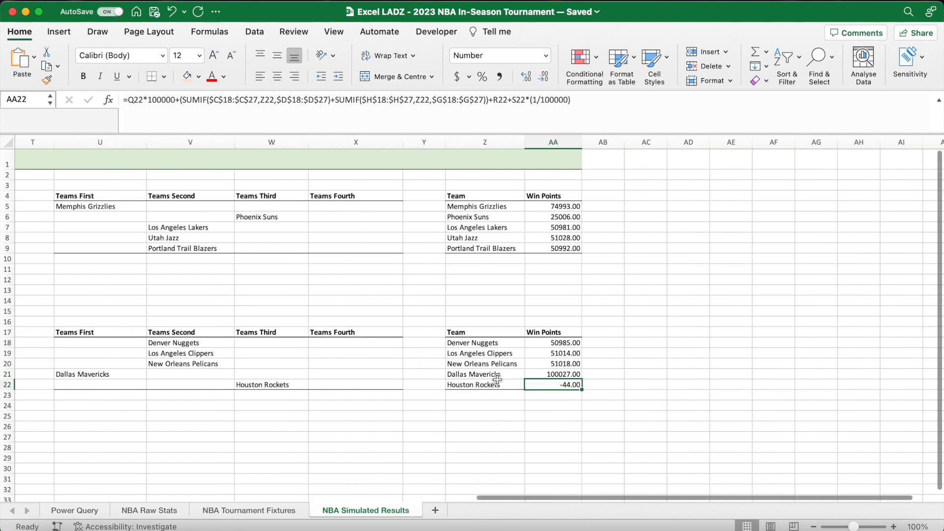
left_click_drag(272, 384, 305, 385)
left_click_drag(276, 345, 276, 364)
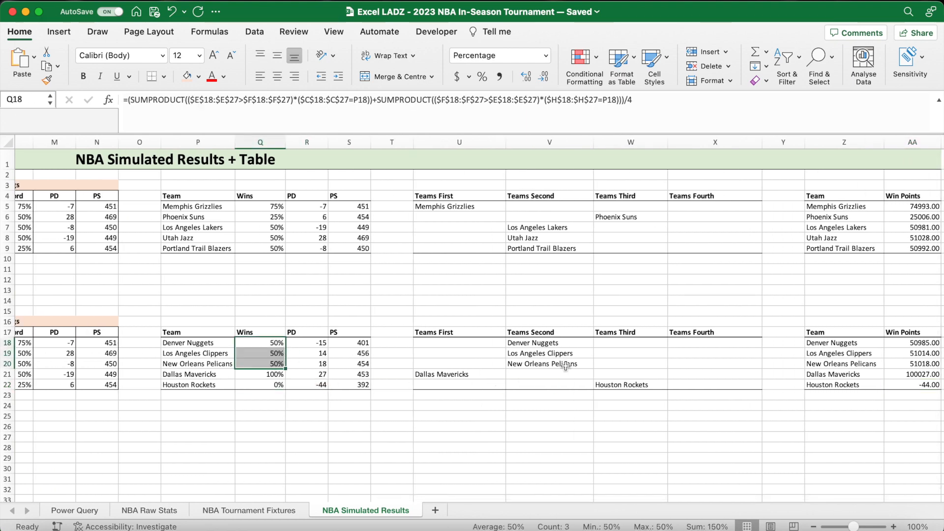
scroll(566, 366, "right", 8)
left_click_drag(555, 345, 546, 364)
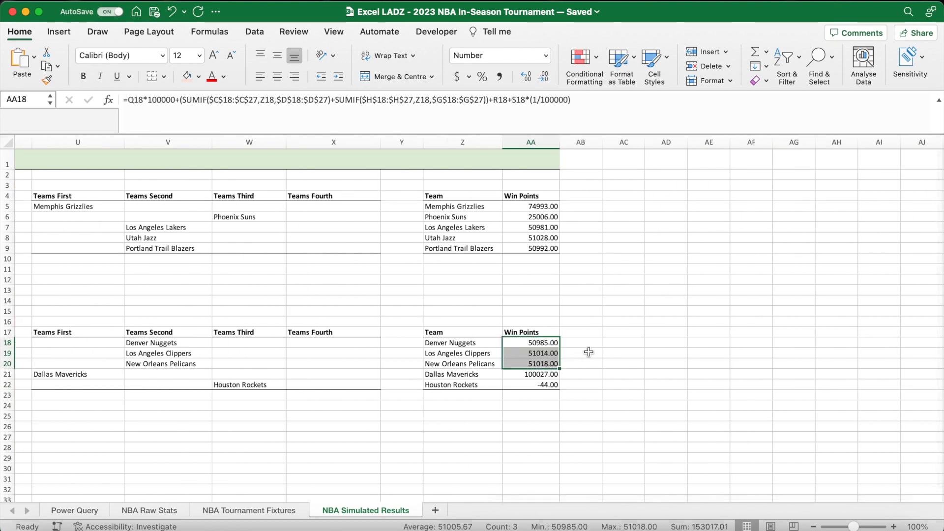
scroll(591, 354, "left", 10)
left_click(411, 364)
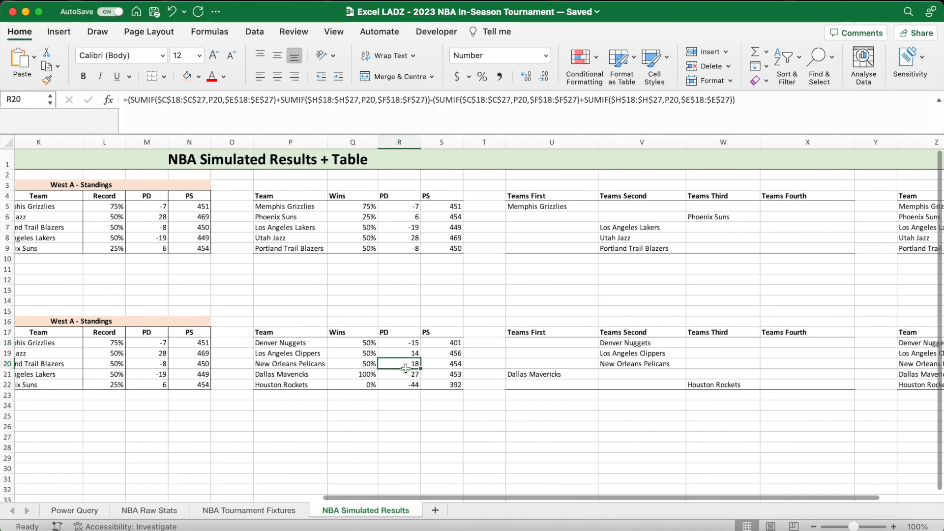
scroll(401, 393, "left", 8)
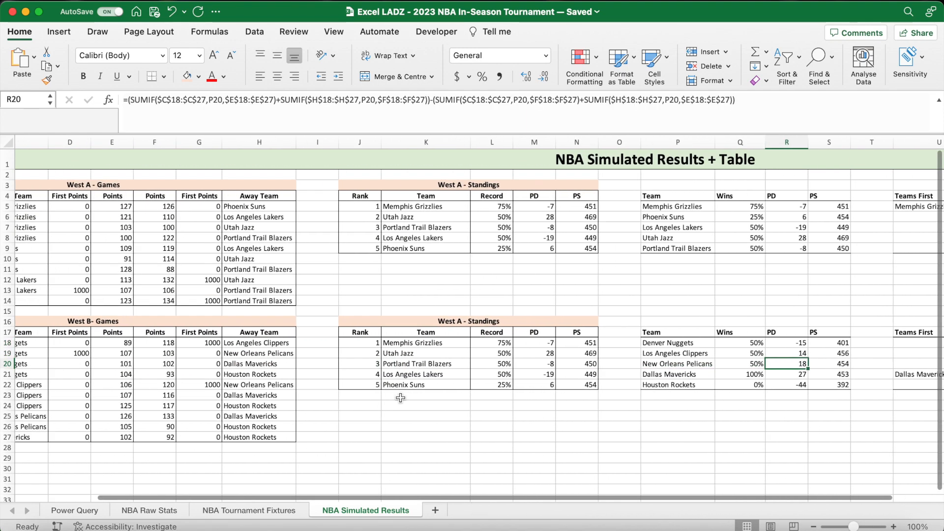
- Rename the copied standings heading in J16 to "West B - Standings"
left_click_drag(453, 321, 453, 386)
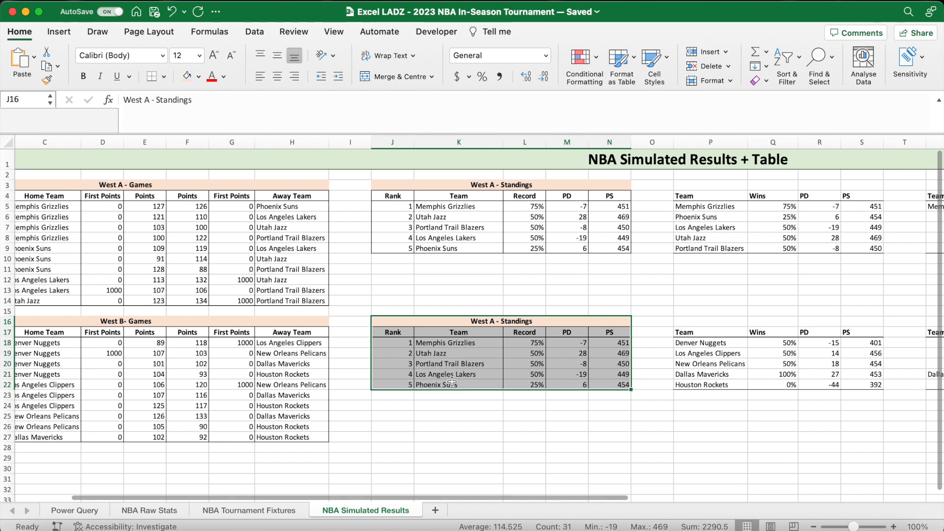
left_click(466, 323)
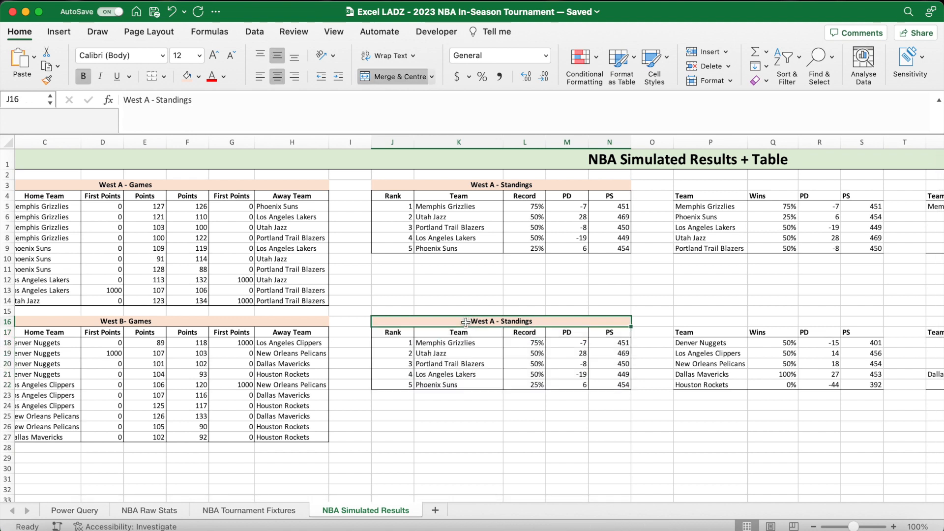
double_click(148, 100)
type("B")
key("Return")
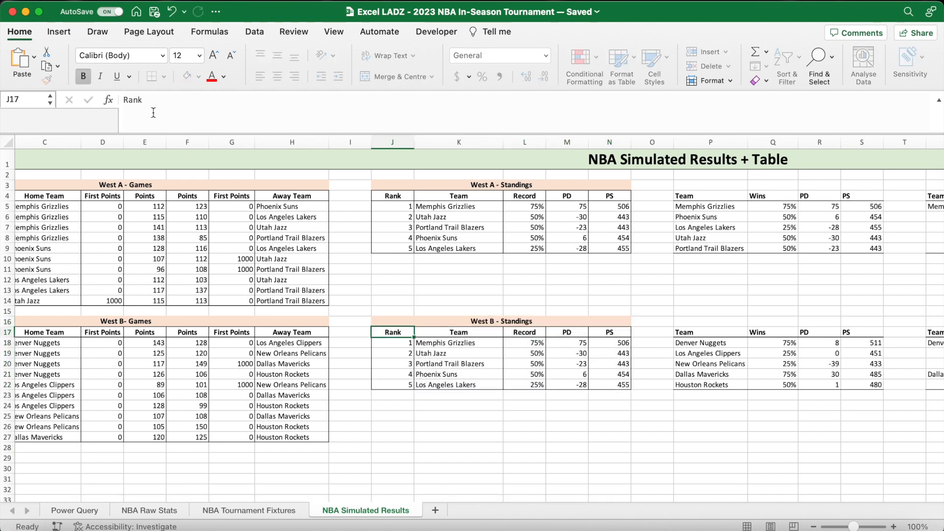
- In the West B standings Team formula in K18, change the LARGE range to $AA$18:$AA$22
left_click(440, 349)
left_click(440, 342)
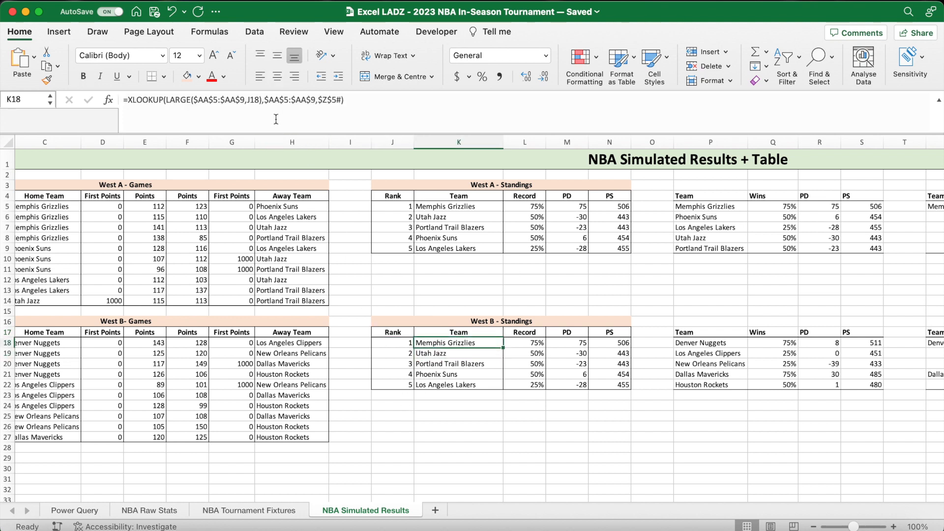
left_click(219, 104)
key("BackSpace")
type("18")
key("BackSpace")
type("22")
- Change the XLOOKUP lookup array in K18 to $AA$18:$AA$22 and the return array to $Z$18#
left_click(298, 101)
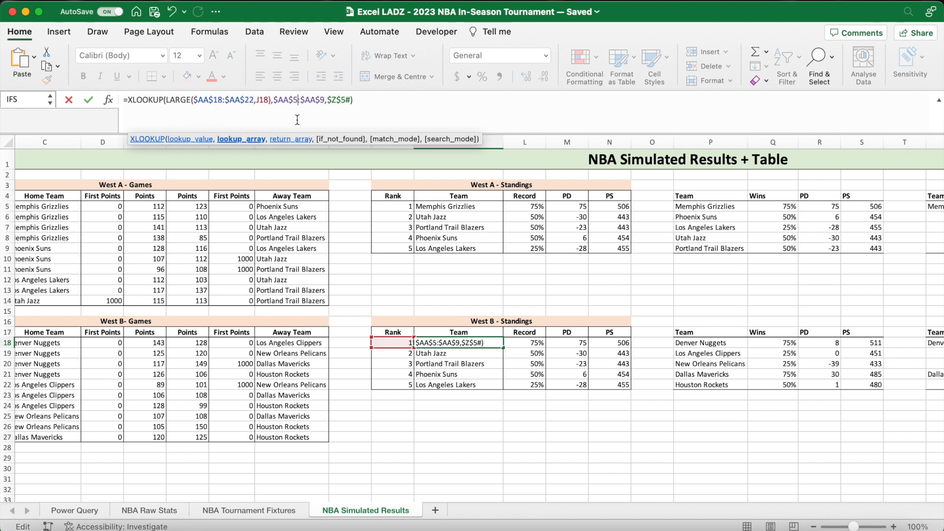
type("8")
key("BackSpace")
type("22")
left_click(355, 100)
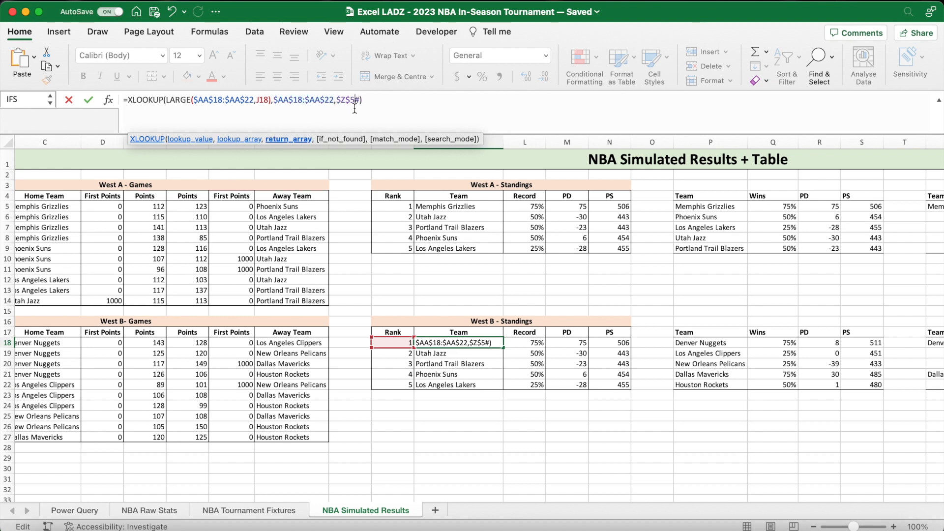
scroll(578, 278, "right", 15)
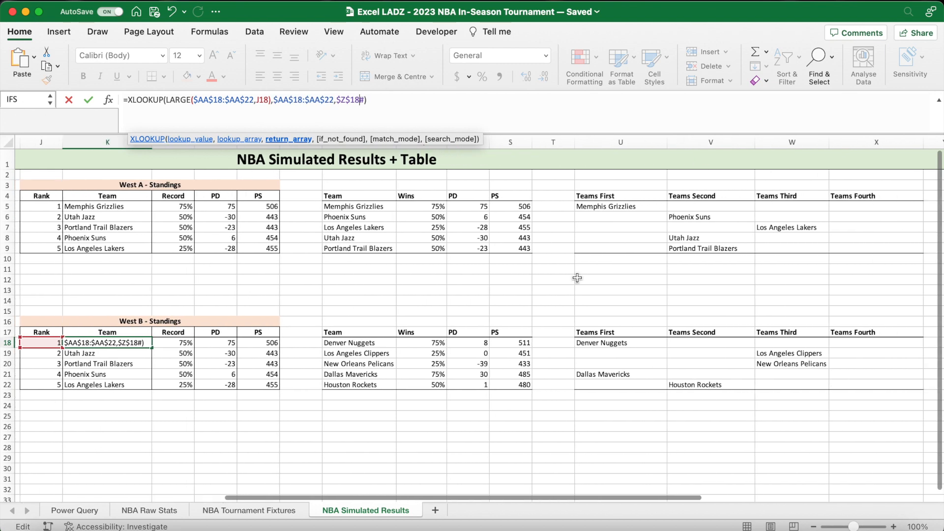
- Confirm the West B Team formula in K18 and fill it down through K22 without formatting
key("Return")
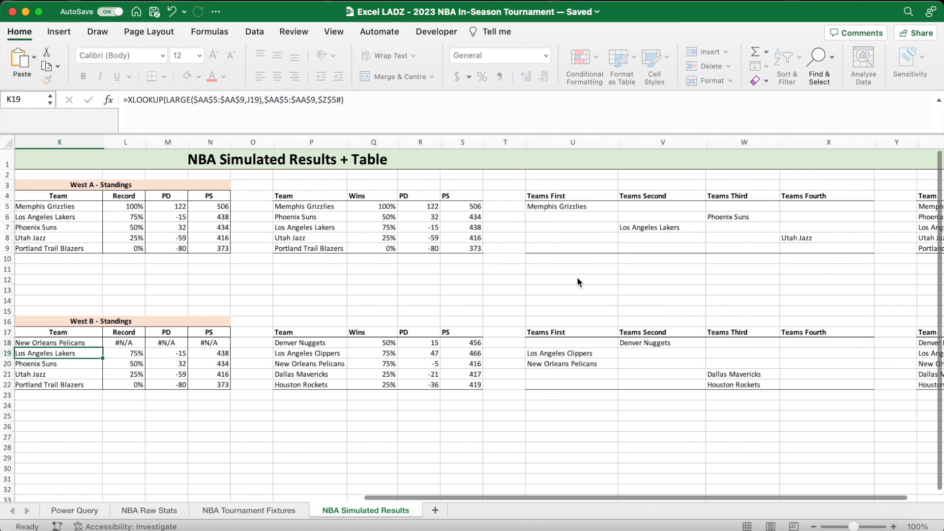
left_click_drag(363, 343, 447, 343)
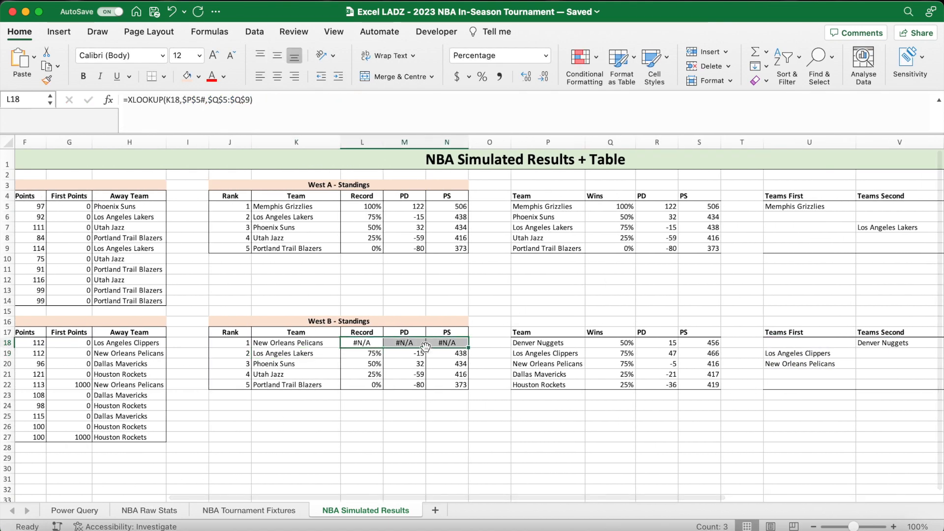
left_click(327, 343)
left_click_drag(536, 343, 516, 381)
left_click(306, 344)
left_click_drag(341, 348, 344, 389)
left_click(352, 399)
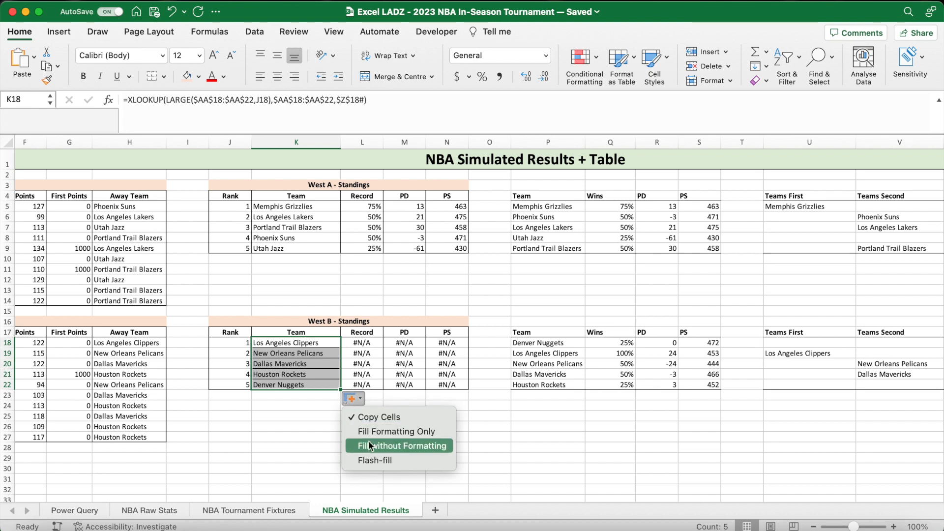
left_click(370, 445)
left_click(398, 398)
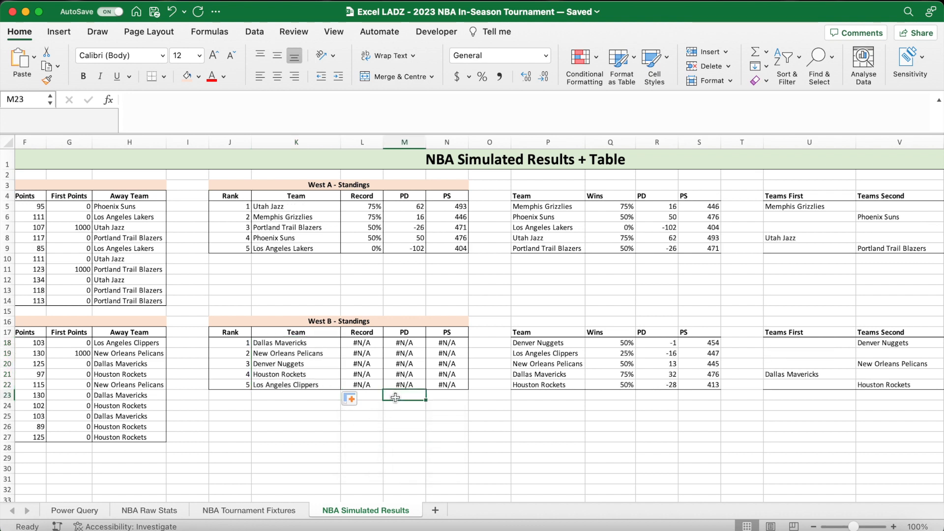
- In the West B Record formula in L18, change the XLOOKUP lookup array to $P$18# and the return array to $Q$18:$Q$22
left_click_drag(310, 344, 310, 383)
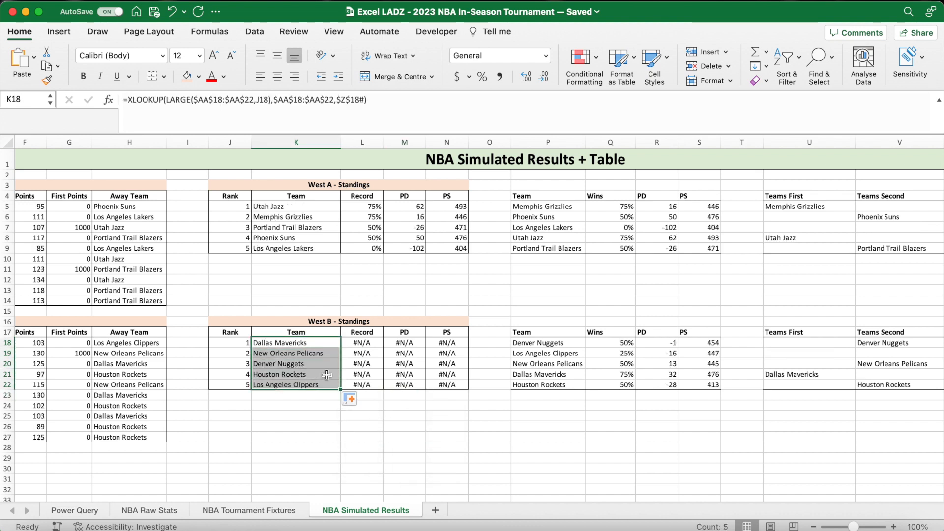
left_click(570, 378)
left_click(339, 343)
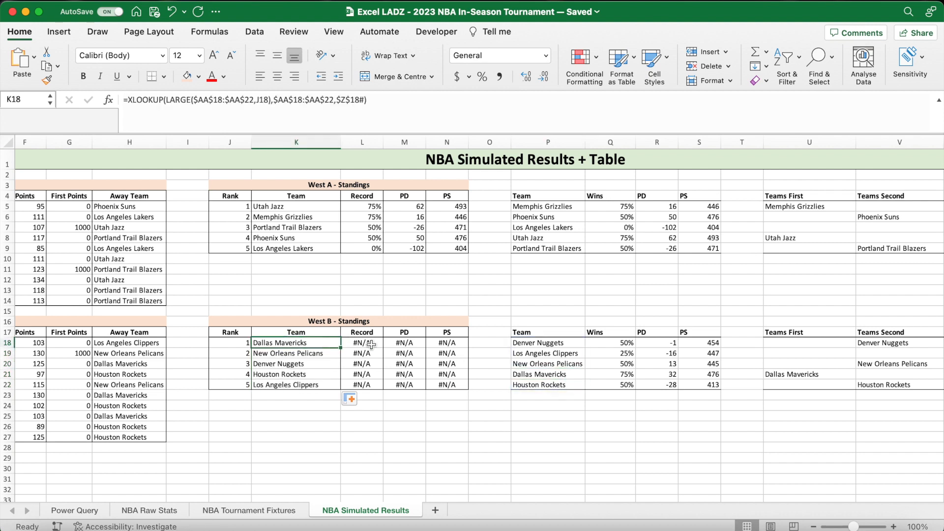
left_click(369, 344)
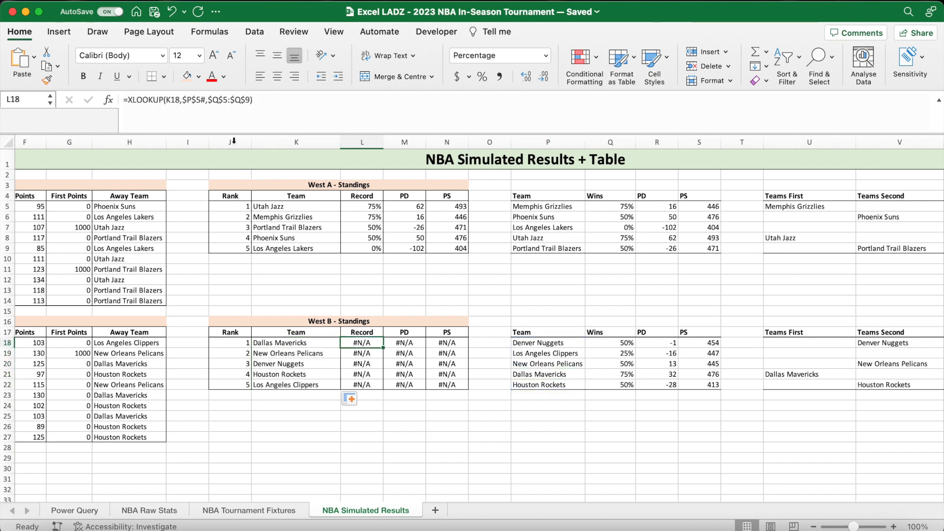
left_click(201, 103)
key("BackSpace")
type("18")
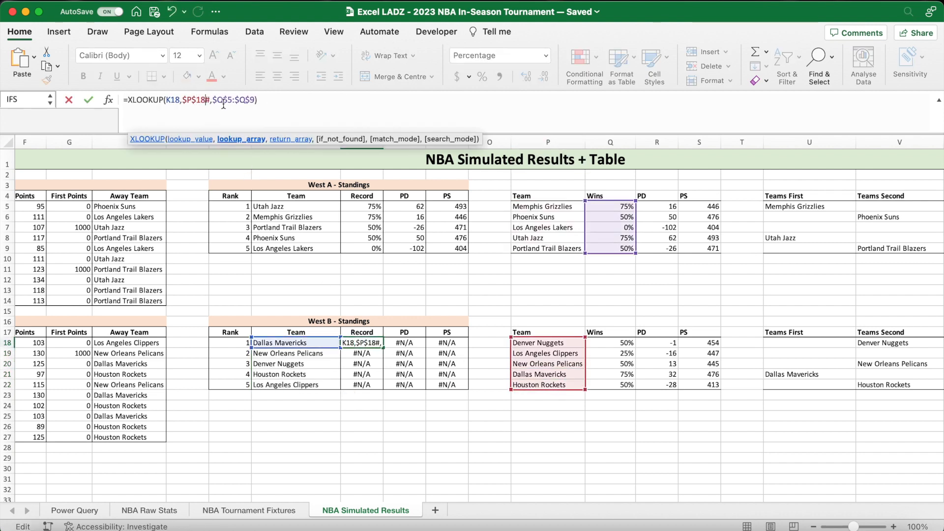
left_click(231, 102)
key("BackSpace")
type("18")
key("BackSpace")
type("22")
key("Return")
- Fill the Record formula from L18 down through L22 without formatting
left_click(372, 343)
left_click_drag(383, 347, 383, 390)
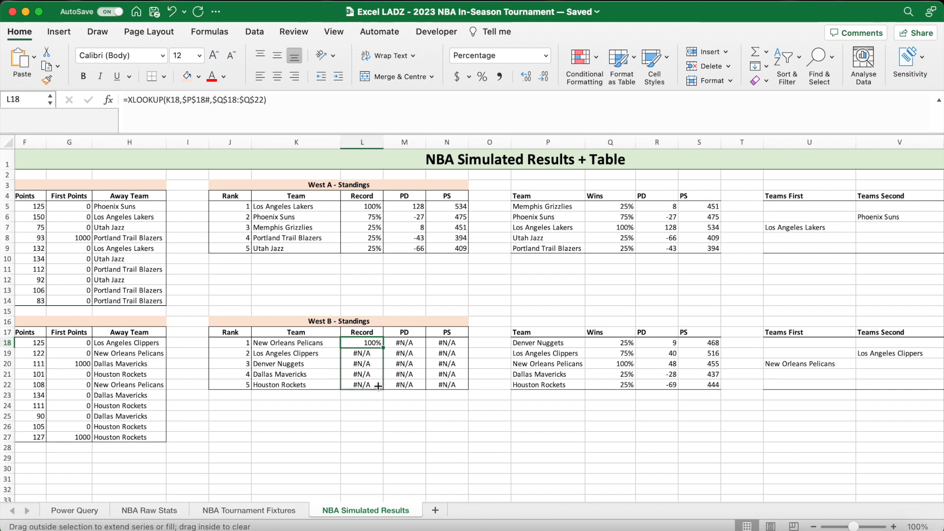
left_click(396, 398)
left_click(409, 437)
- In the West B PD formula in M18, change the lookup array to $P$18# and the return array to $R$18:$R$22
left_click(405, 343)
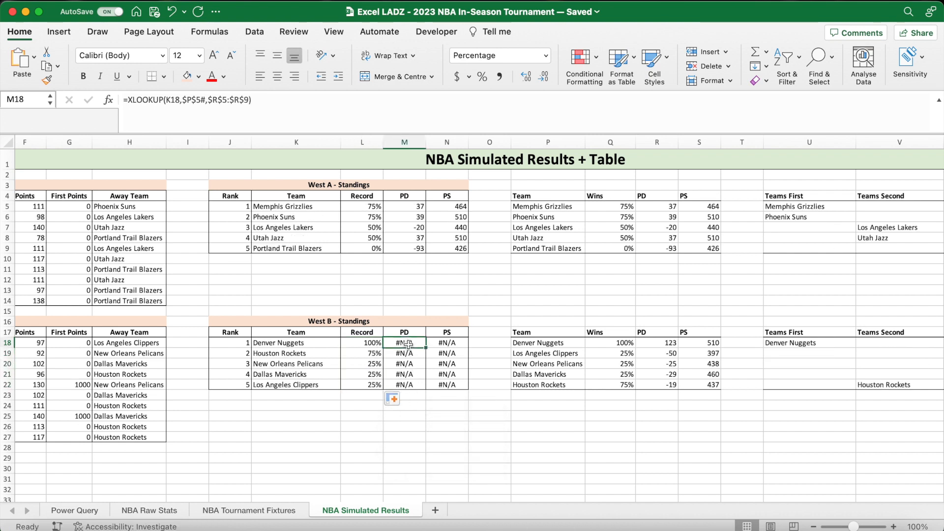
left_click(201, 101)
key("BackSpace")
type("18")
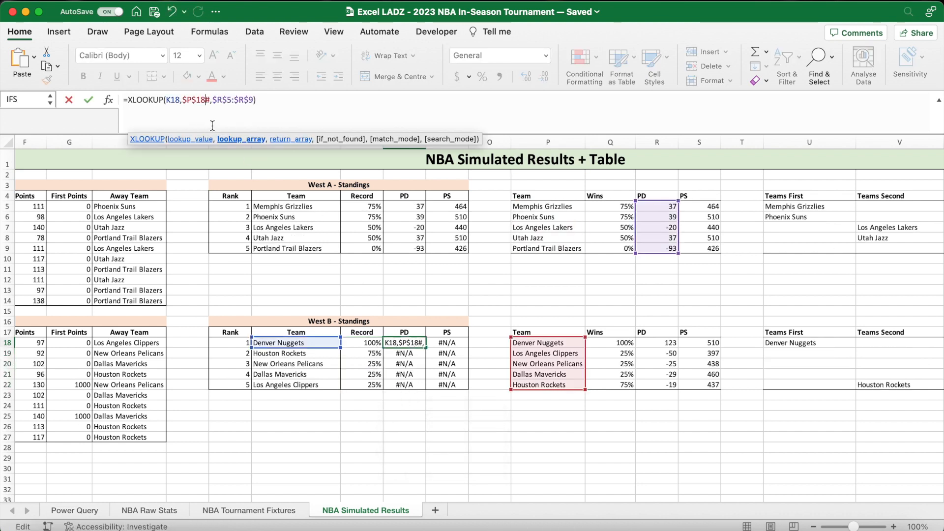
left_click(231, 101)
key("BackSpace")
type("18")
key("BackSpace")
type("22")
key("Return")
- Fill the PD formula from M18 down through M22 without formatting
left_click(419, 343)
left_click_drag(426, 350, 426, 390)
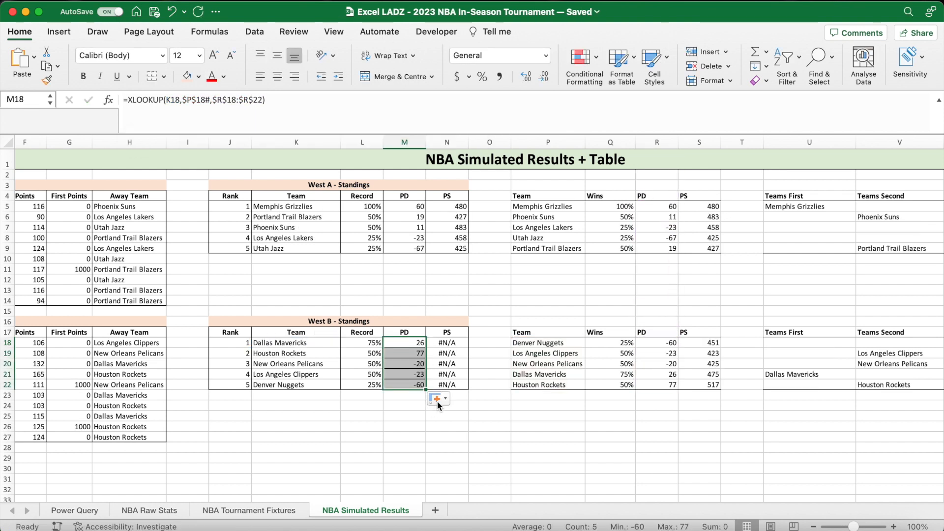
left_click(438, 402)
left_click(449, 443)
- In the West B PS formula in N18, change the lookup array to $P$18# and the return array to $S$18:$S$22
left_click(447, 343)
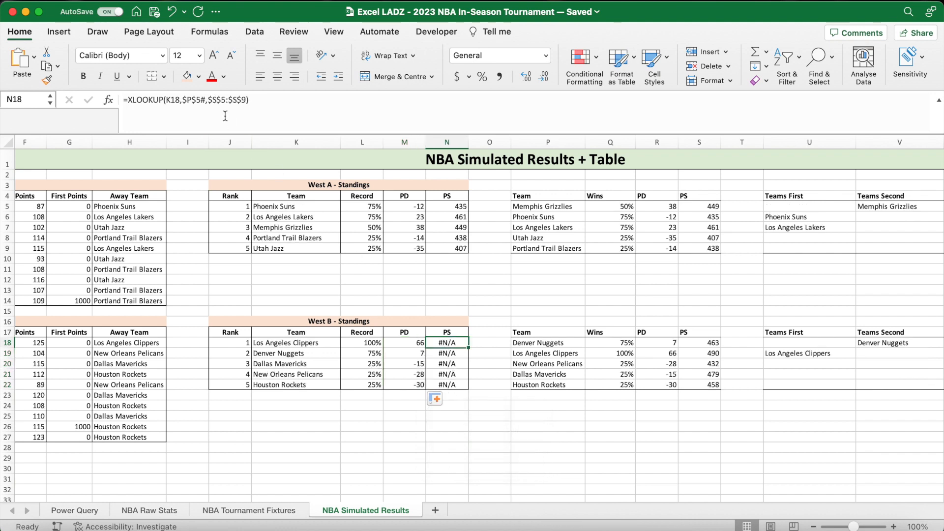
left_click(200, 101)
key("BackSpace")
type("18")
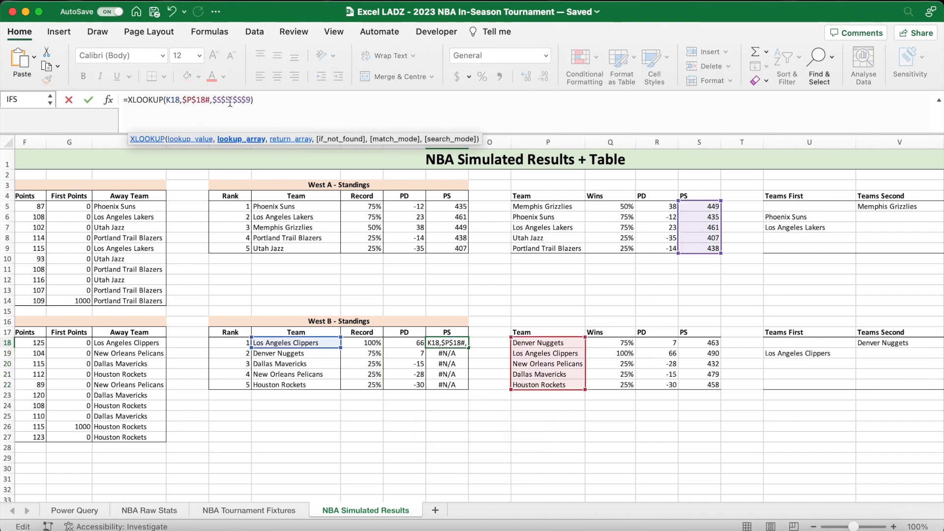
left_click(229, 101)
key("BackSpace")
type("18")
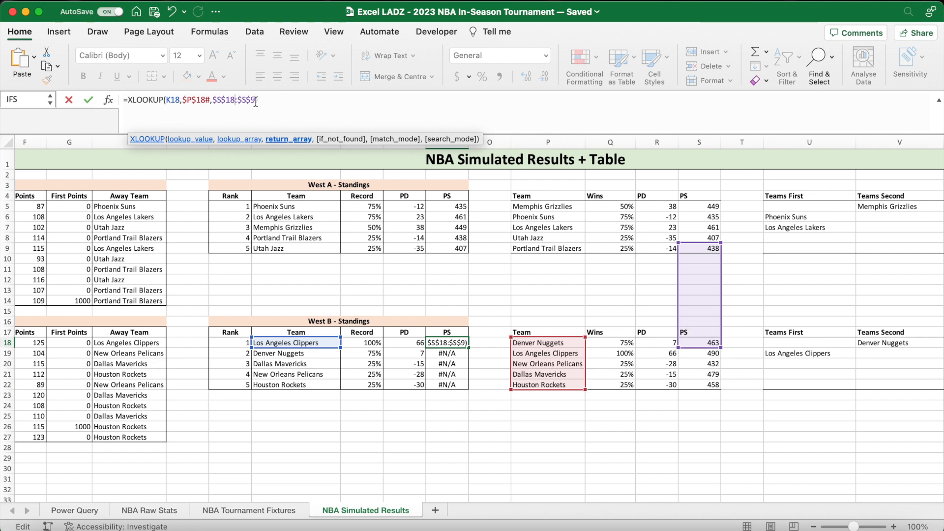
key("BackSpace")
type("22")
key("Return")
- Fill the PS formula from N18 down through N22 without formatting
left_click(463, 343)
left_click_drag(469, 348, 467, 388)
left_click(480, 398)
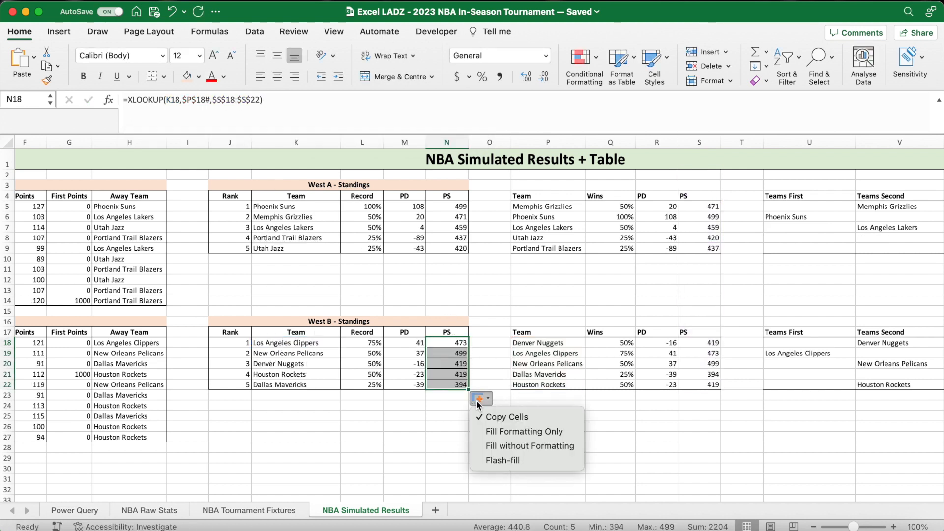
left_click(498, 446)
left_click(326, 416)
- Recalculate the simulation several times to check the West A and West B games against their standings
scroll(327, 417, "left", 5)
scroll(327, 416, "left", 3)
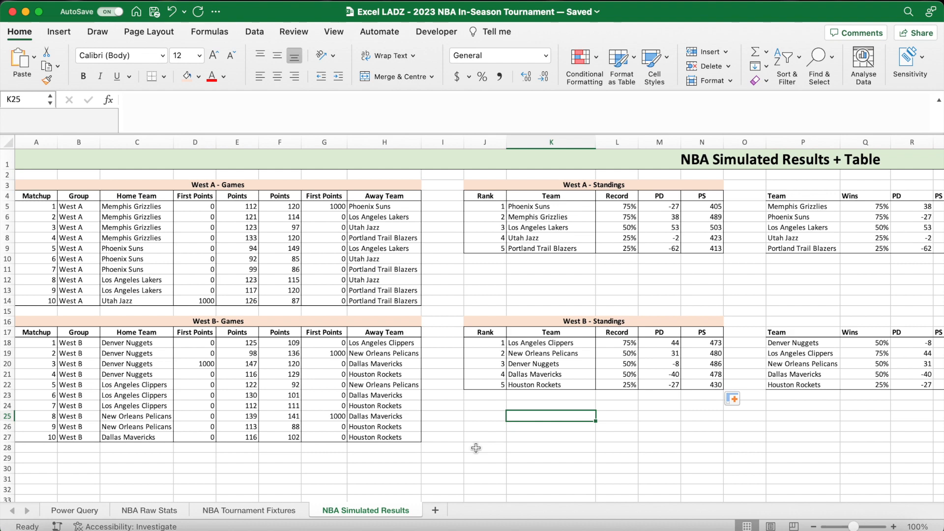
key("F9")
key("F9")
key("F9")
key("F9")
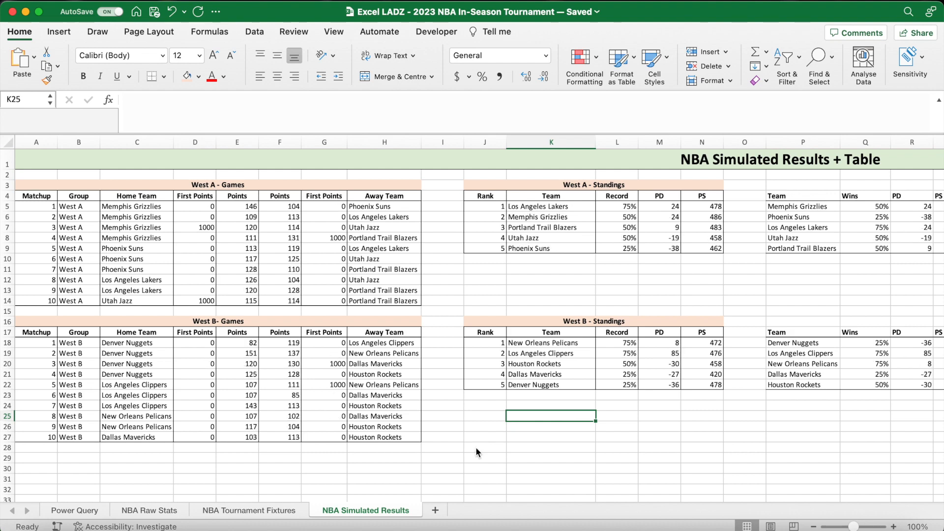
key("F9")
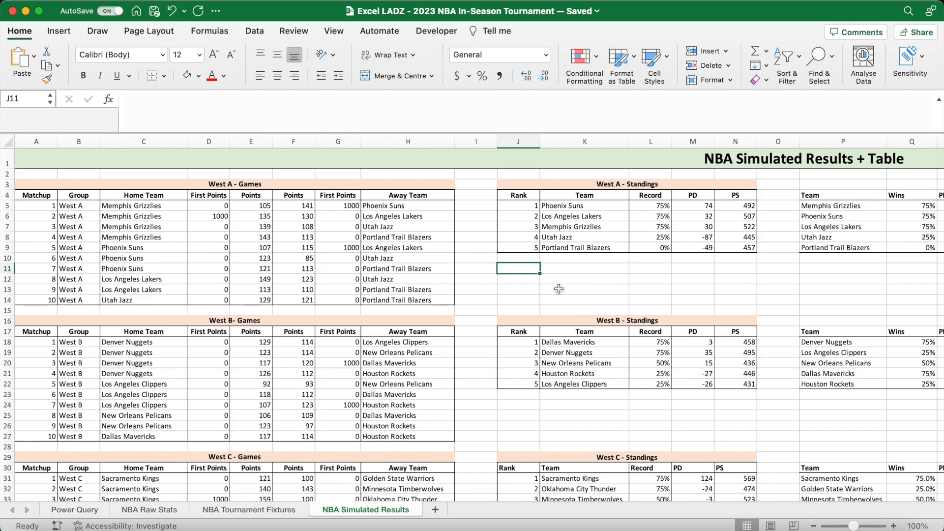
- Review the games and standings tables of all groups from West B through East C
scroll(559, 289, "down", 10)
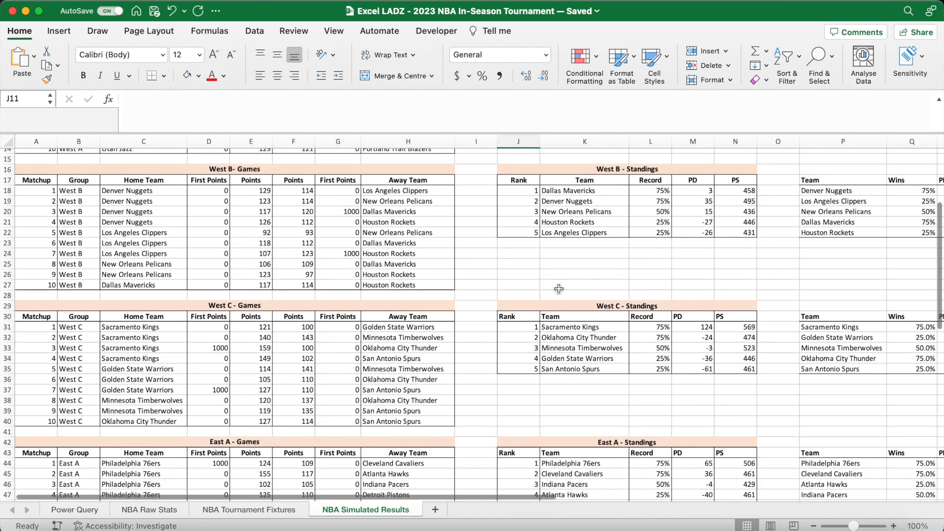
scroll(558, 289, "down", 9)
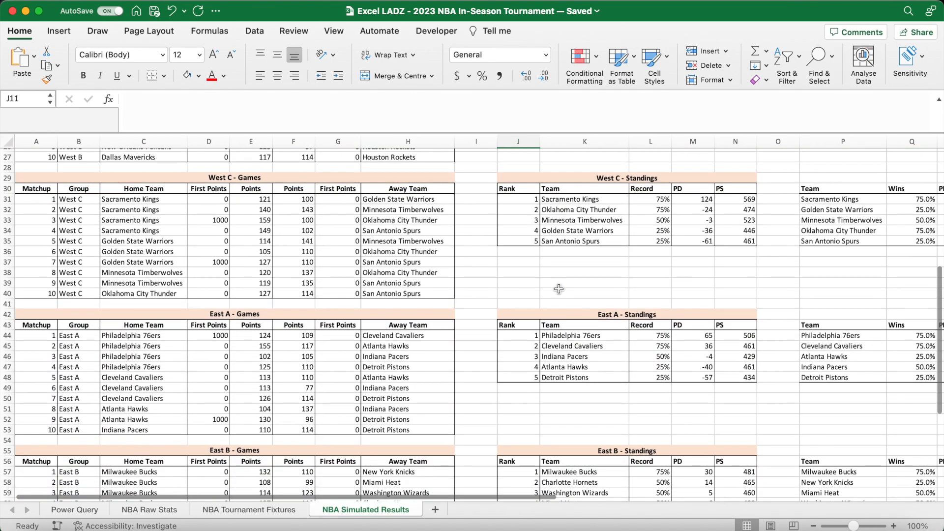
scroll(559, 289, "down", 8)
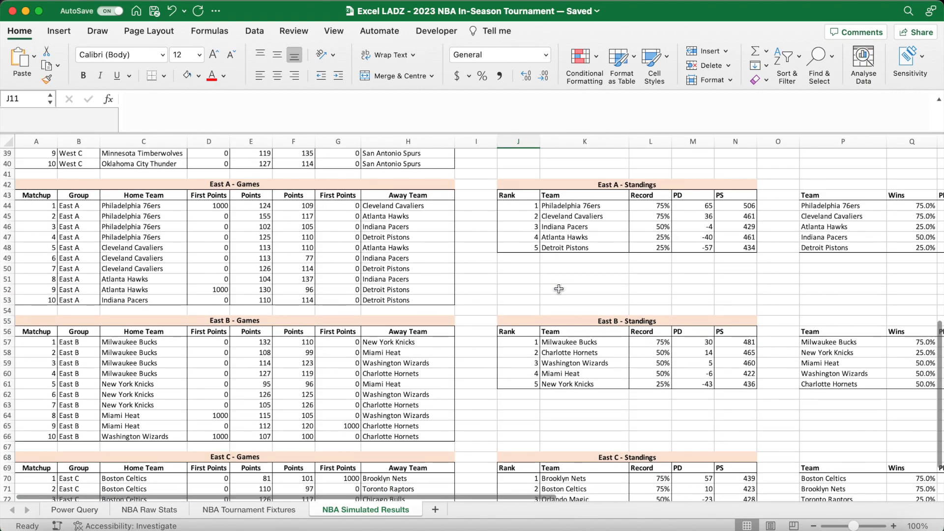
scroll(558, 289, "down", 6)
scroll(559, 289, "down", 5)
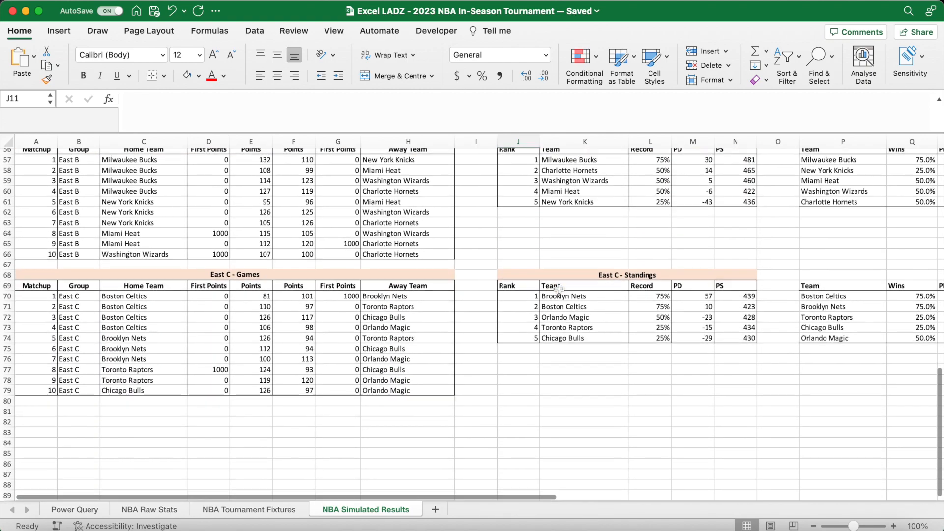
- Recalculate the simulation repeatedly and check the East C and East B results, then the standings of the groups above
left_click(561, 394)
key("F9")
key("F9")
key("F9")
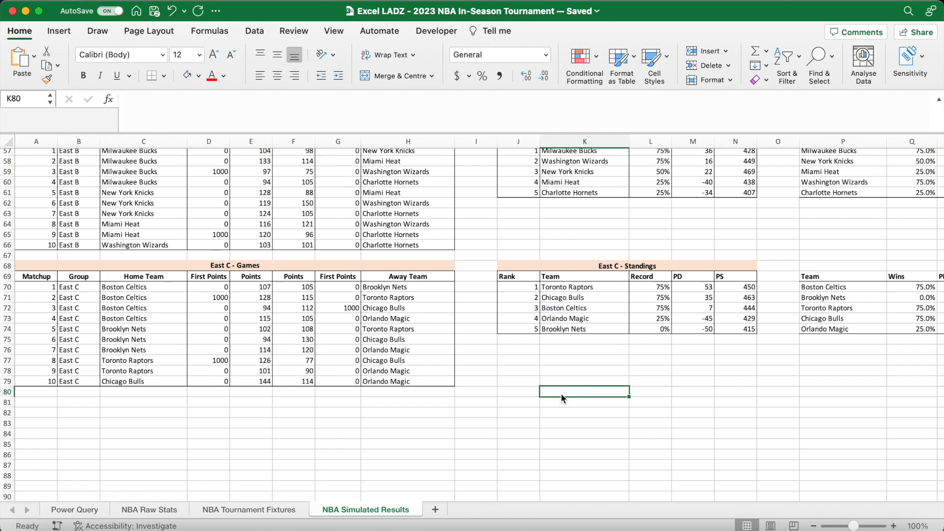
key("F9")
scroll(562, 393, "up", 3)
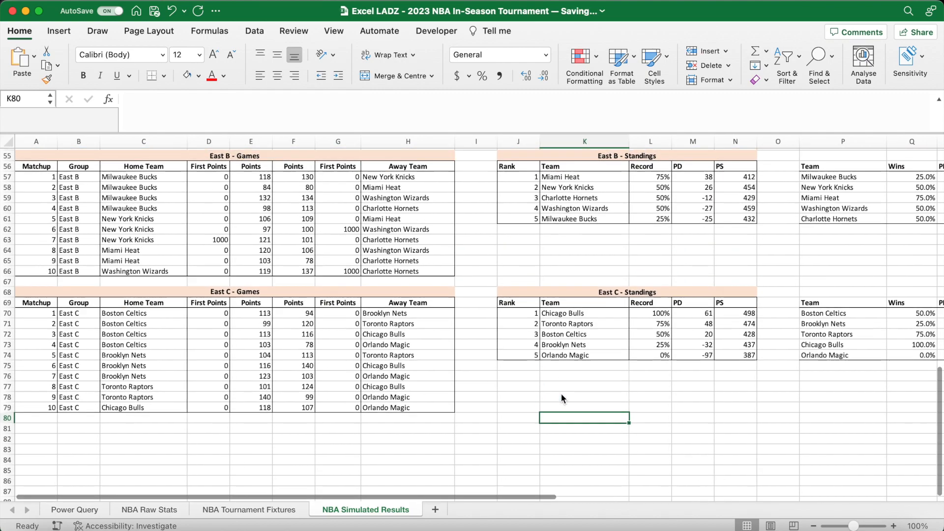
key("F9")
scroll(562, 394, "up", 1)
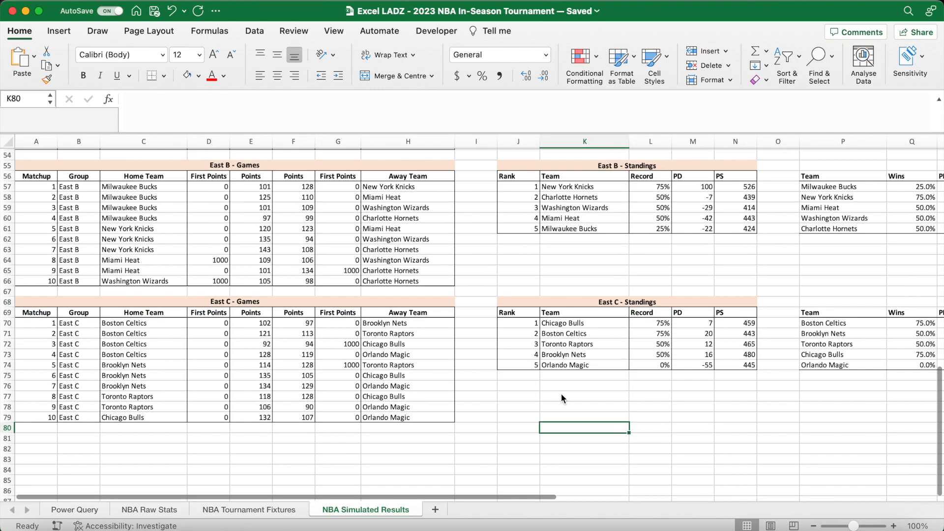
scroll(562, 394, "up", 15)
scroll(562, 394, "up", 4)
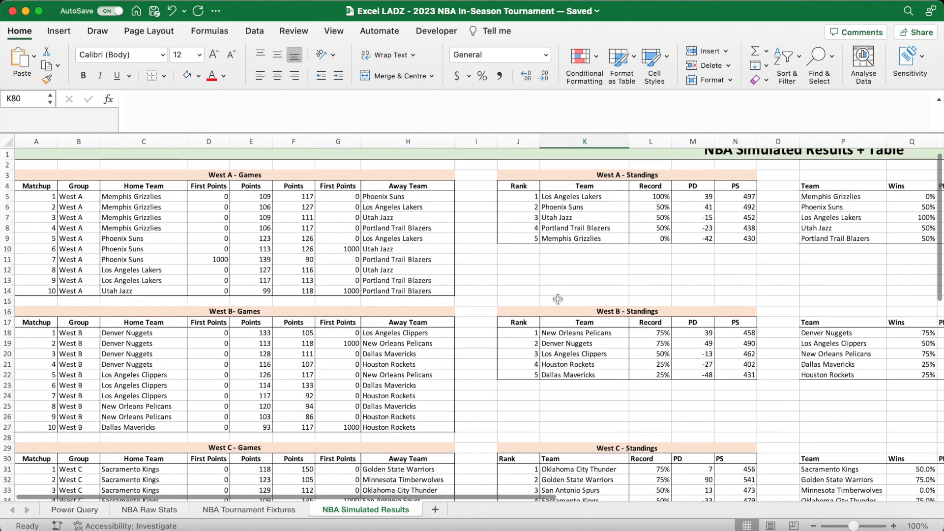